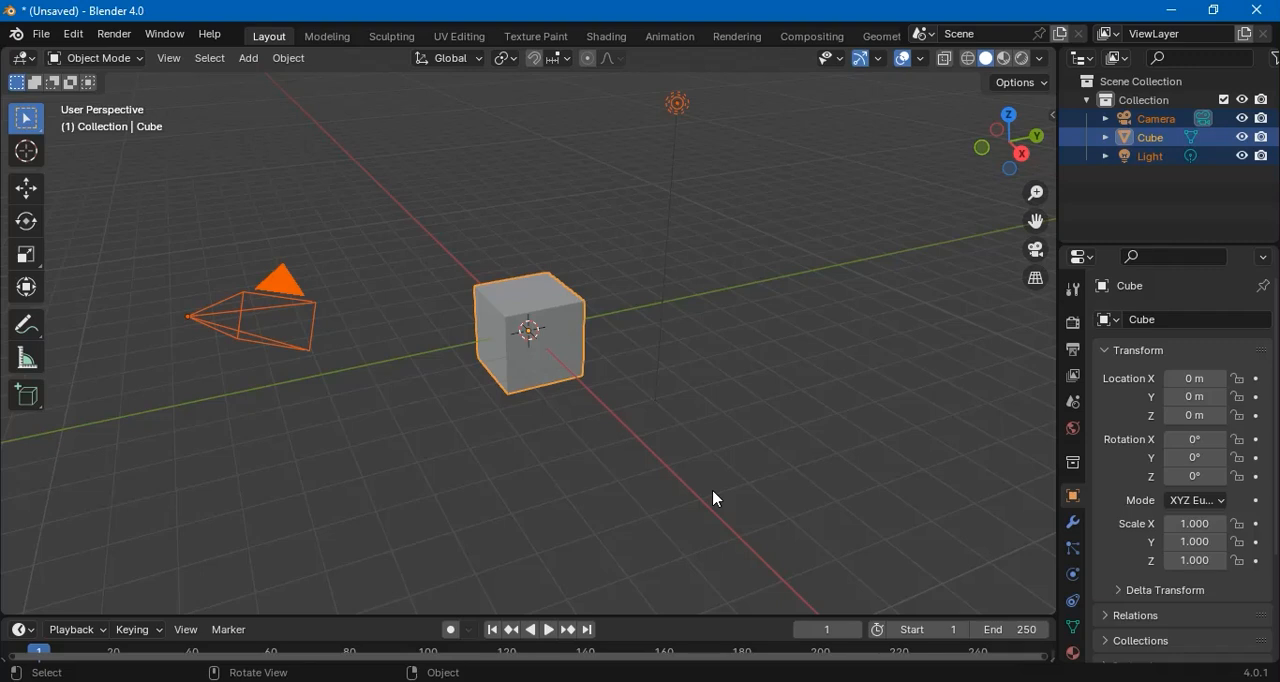
Delete the default camera, cube and light, and open settelite.blend without saving the untitled scene
key("Delete")
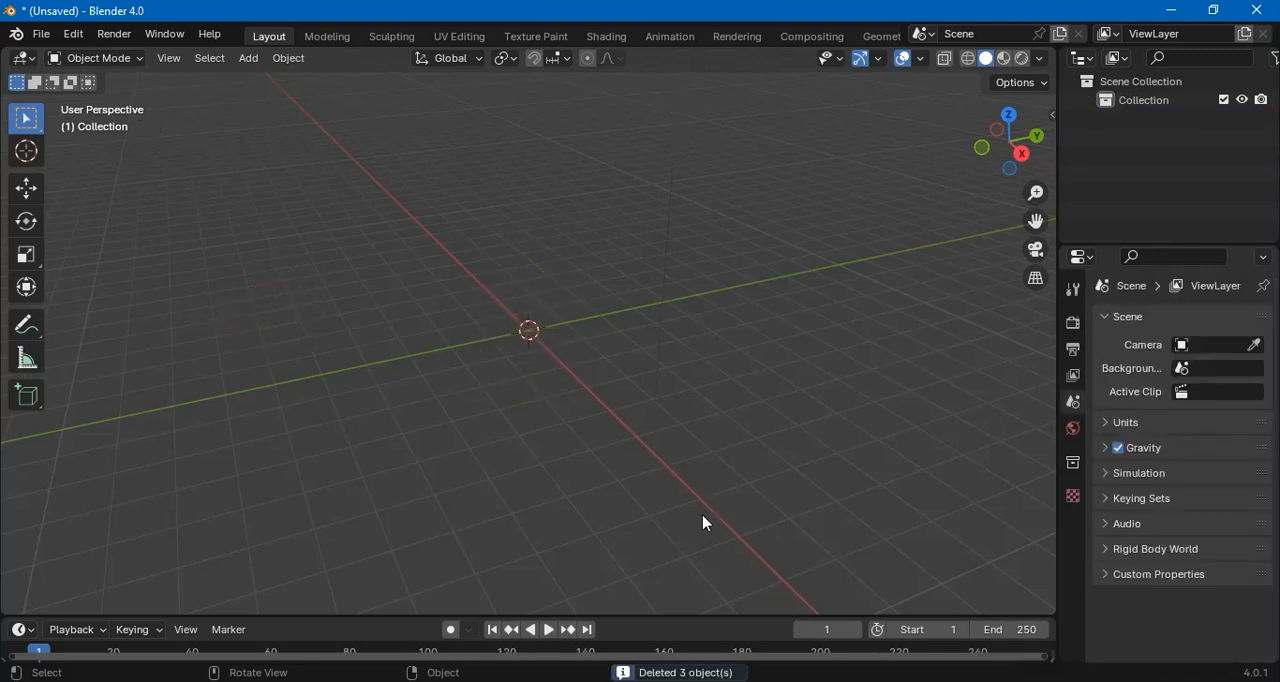
scroll(438, 311, "up", 1)
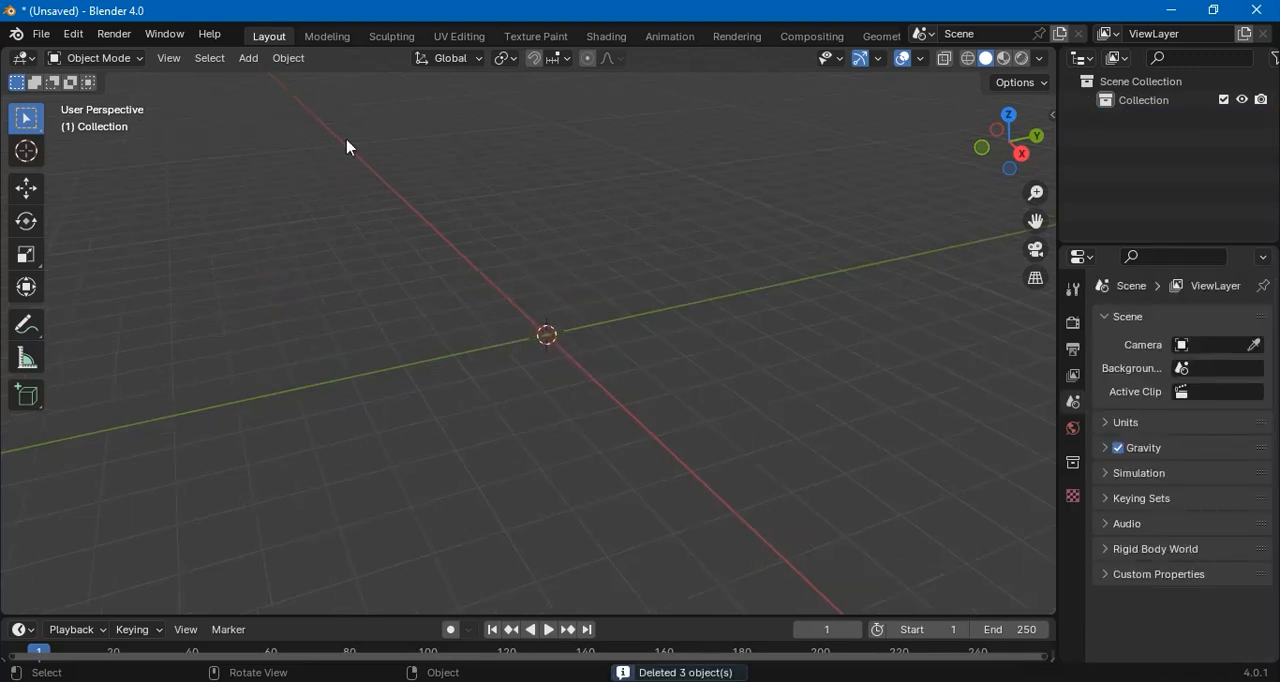
left_click(47, 38)
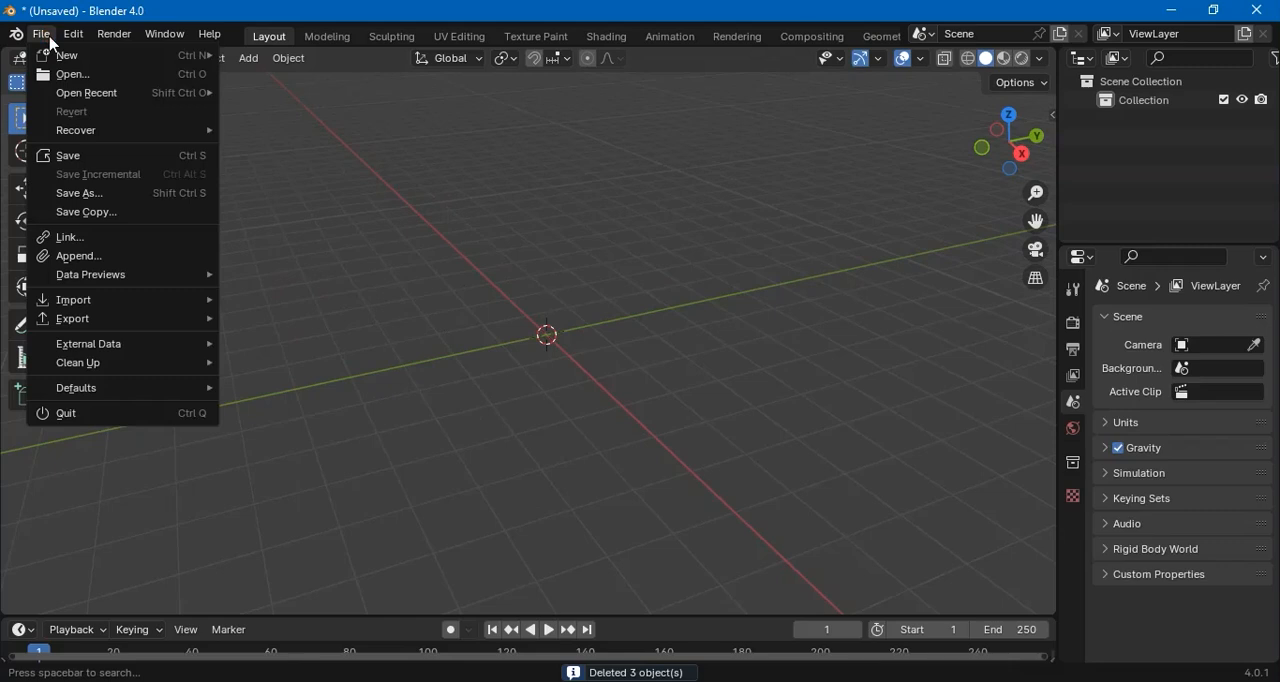
left_click(98, 78)
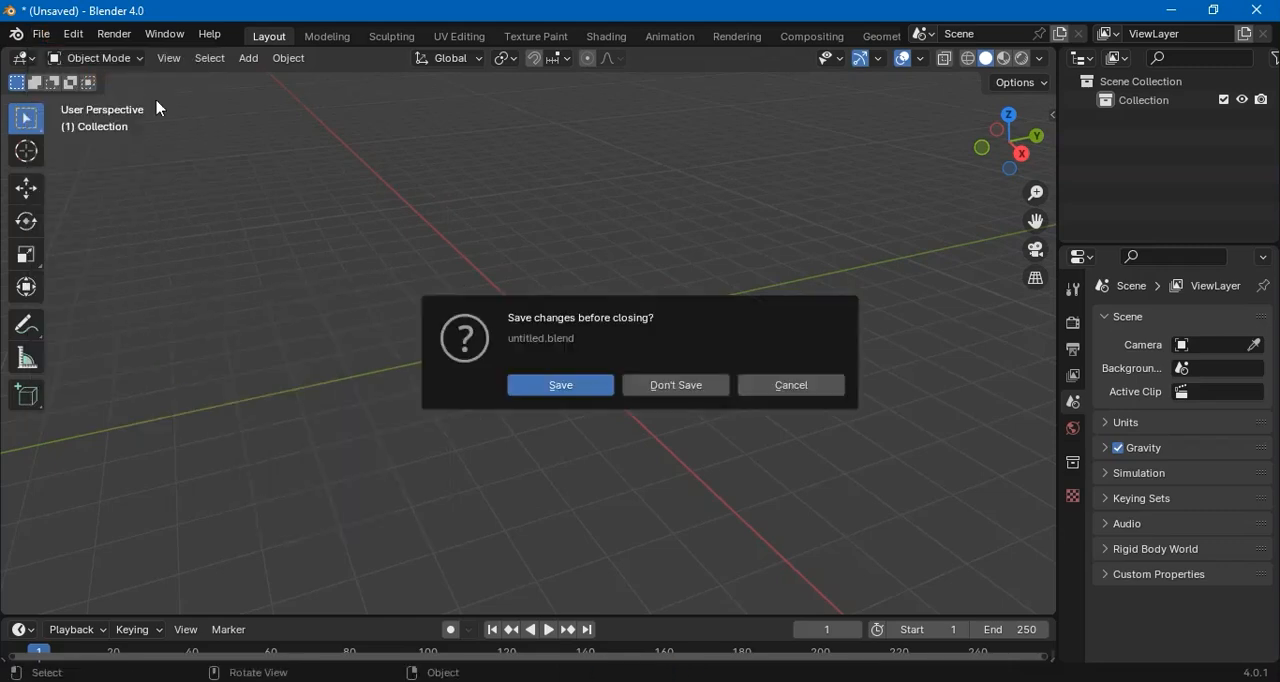
left_click(662, 386)
left_click(425, 432)
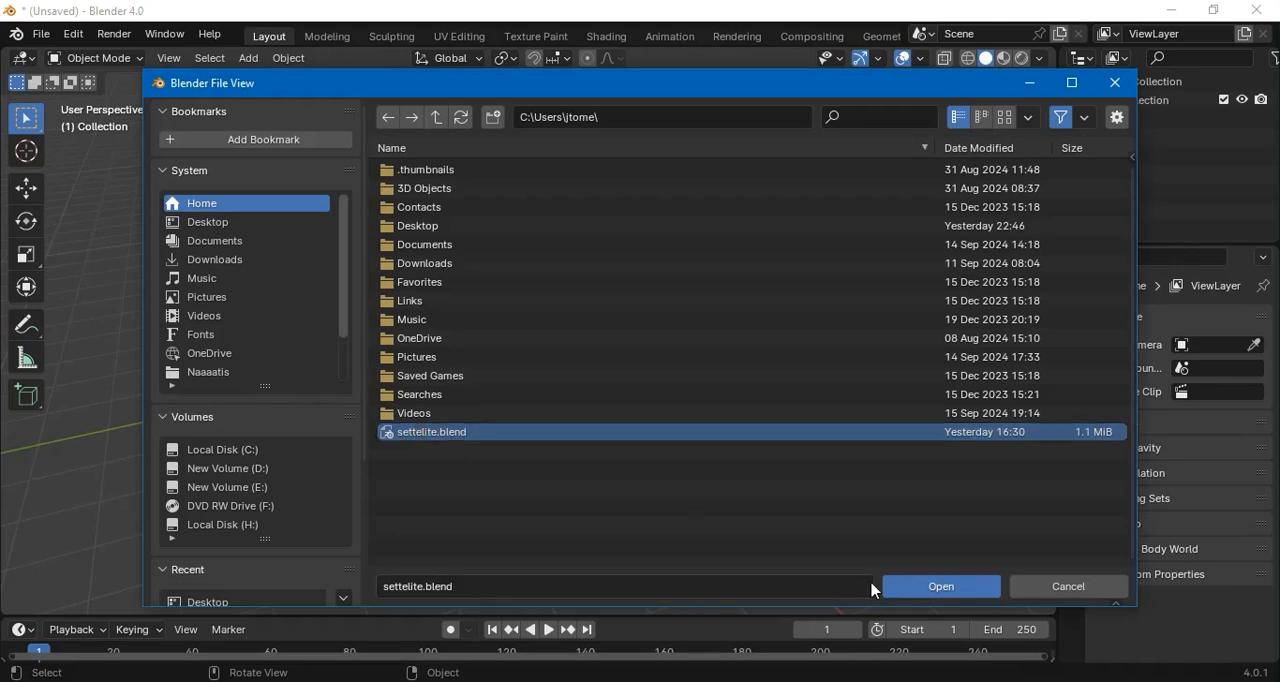
left_click(950, 586)
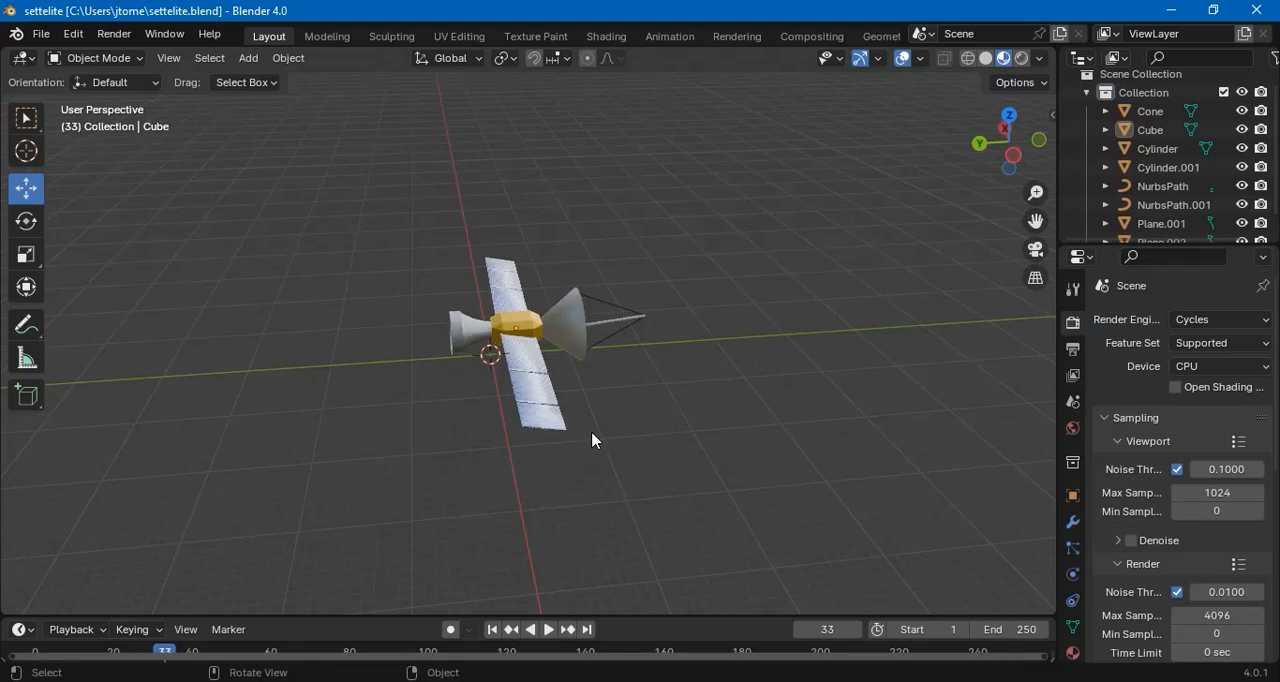
Examine the satellite model from several angles, including its solar panels and dish
left_click_drag(450, 416, 646, 462)
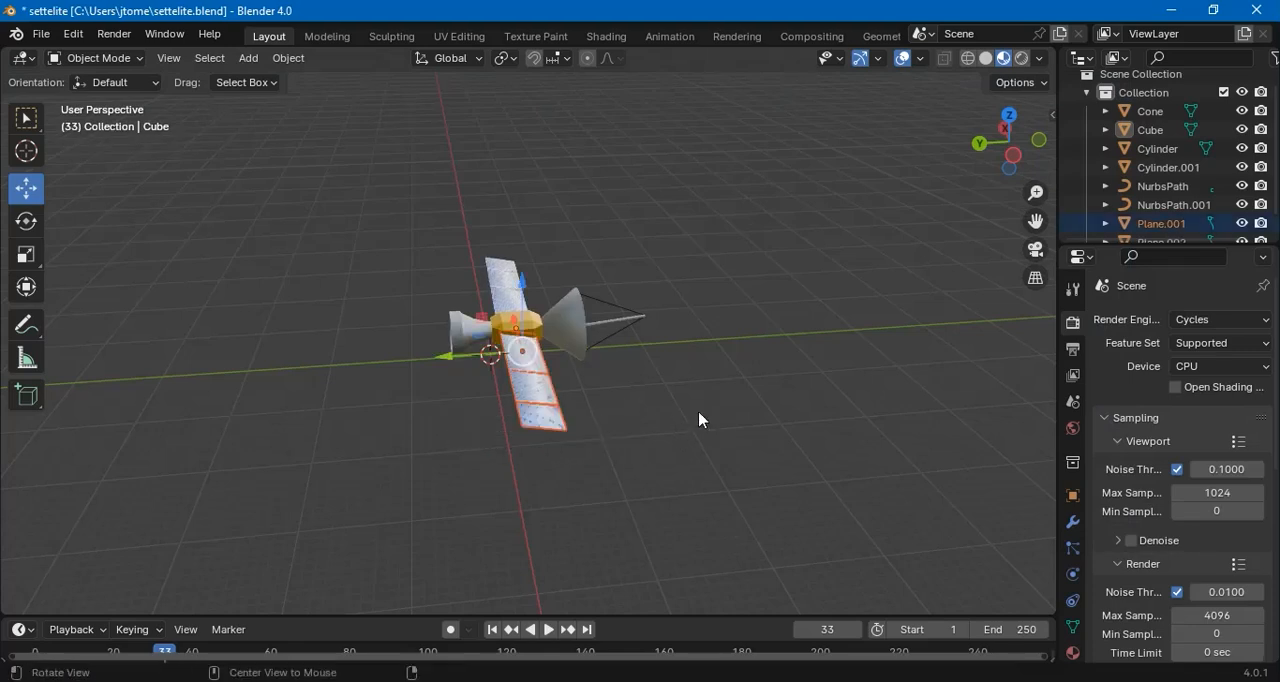
left_click(755, 357)
left_click_drag(723, 351, 669, 417)
scroll(669, 417, "up", 4)
mouse_move(580, 420)
left_mouse_down()
mouse_move(783, 431)
mouse_move(714, 477)
mouse_move(346, 367)
mouse_move(674, 434)
mouse_move(729, 368)
mouse_move(680, 451)
mouse_move(421, 414)
mouse_move(574, 400)
left_mouse_up()
scroll(587, 388, "down", 4)
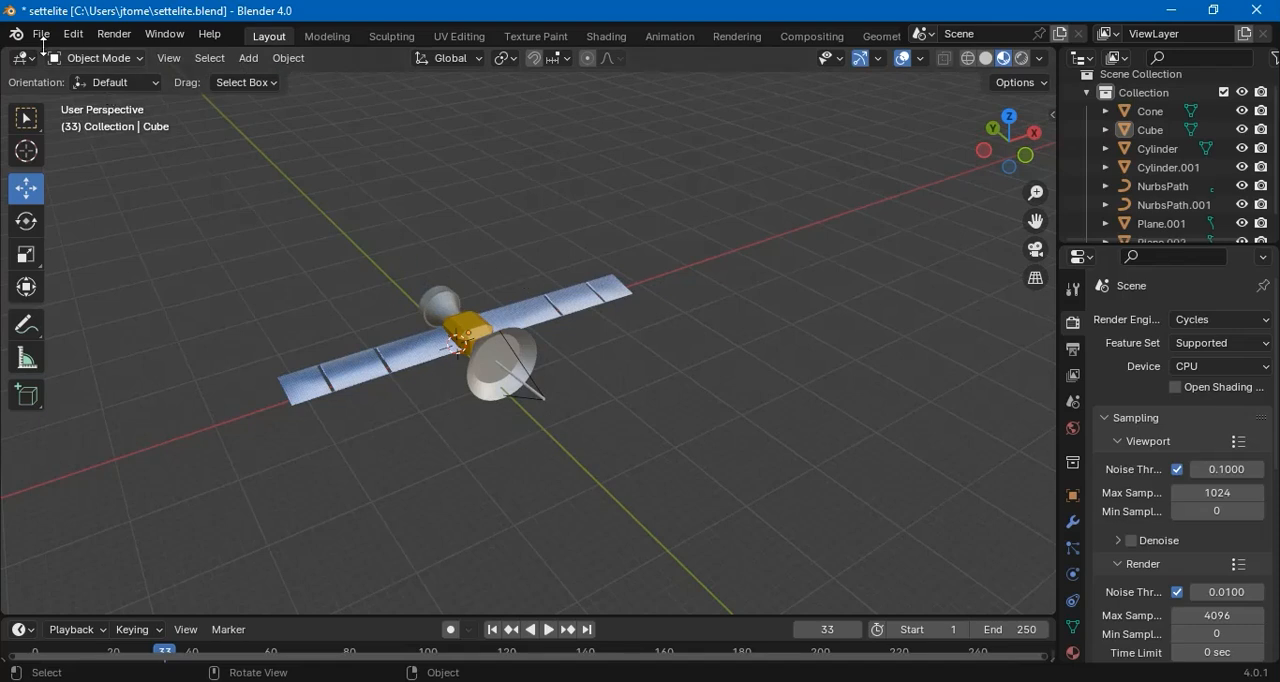
Start a new General file without saving settelite.blend, and delete the default camera, cube and light
left_click(40, 34)
mouse_move(72, 58)
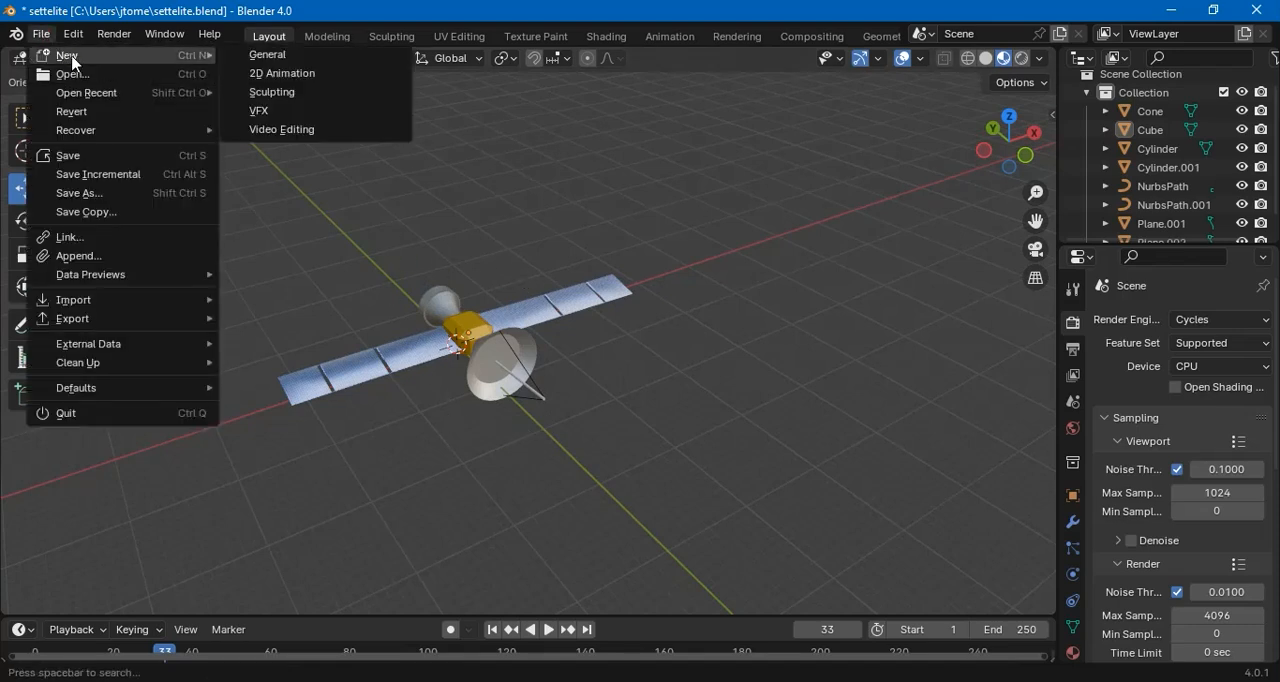
left_click(267, 56)
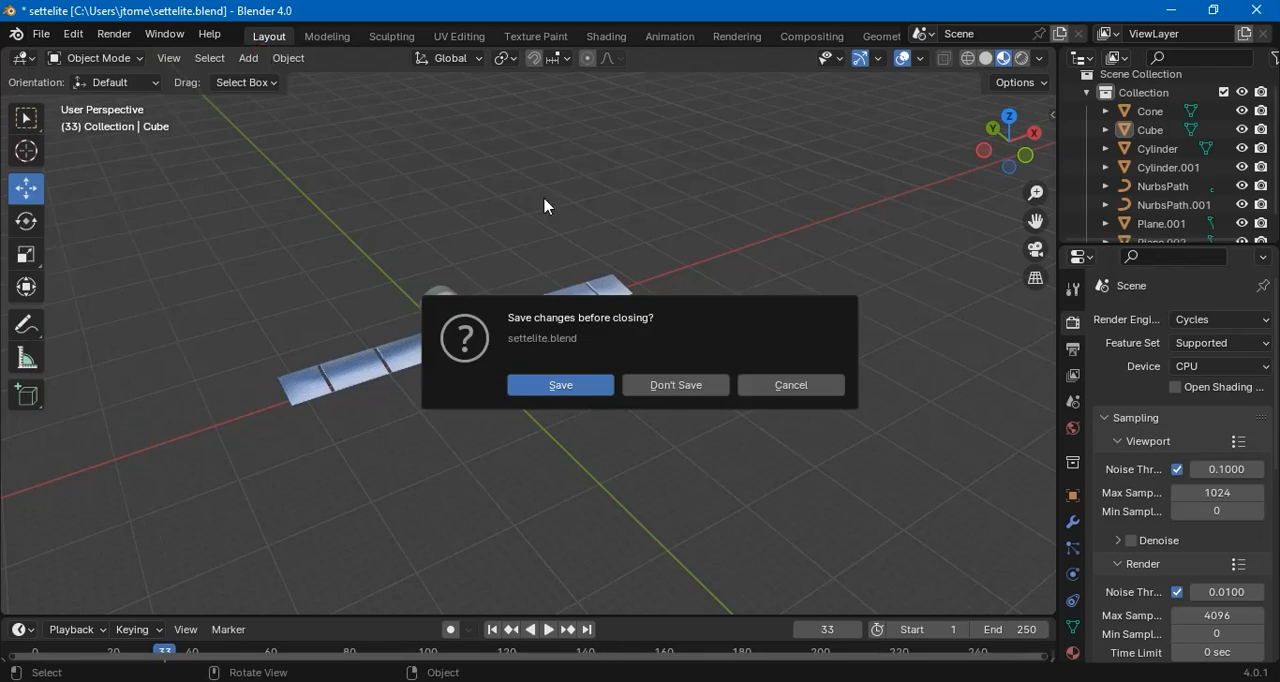
left_click(673, 392)
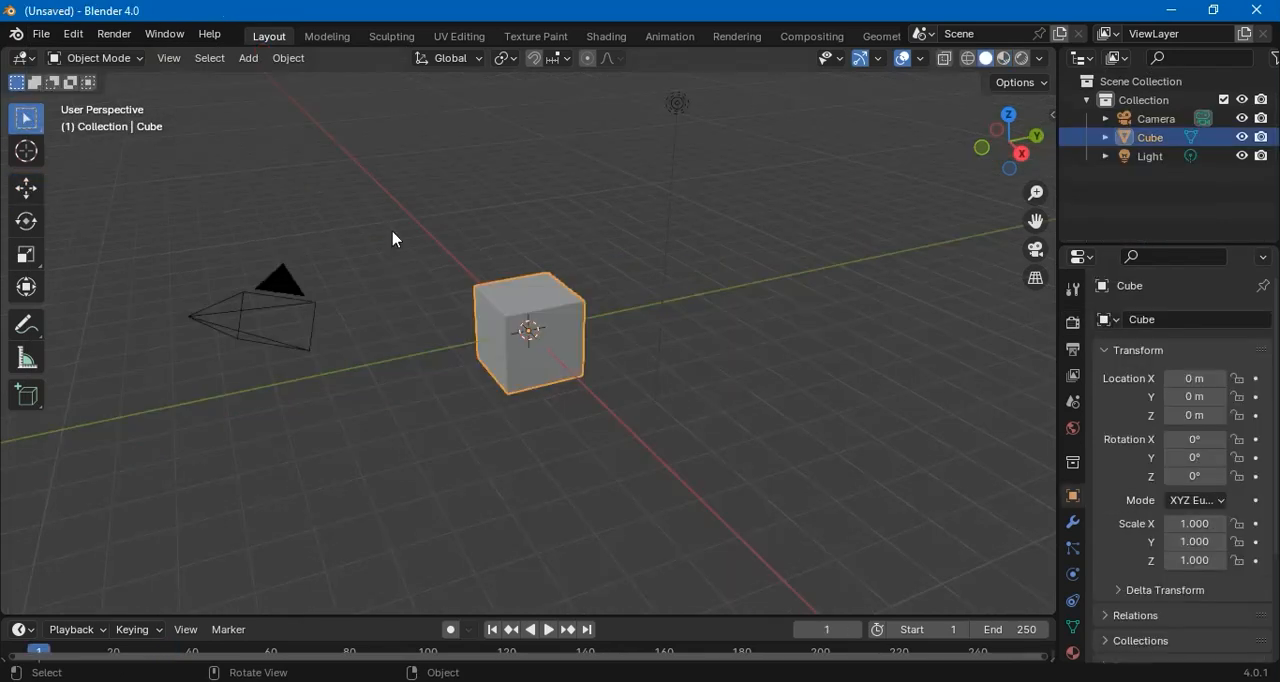
left_click_drag(206, 198, 786, 496)
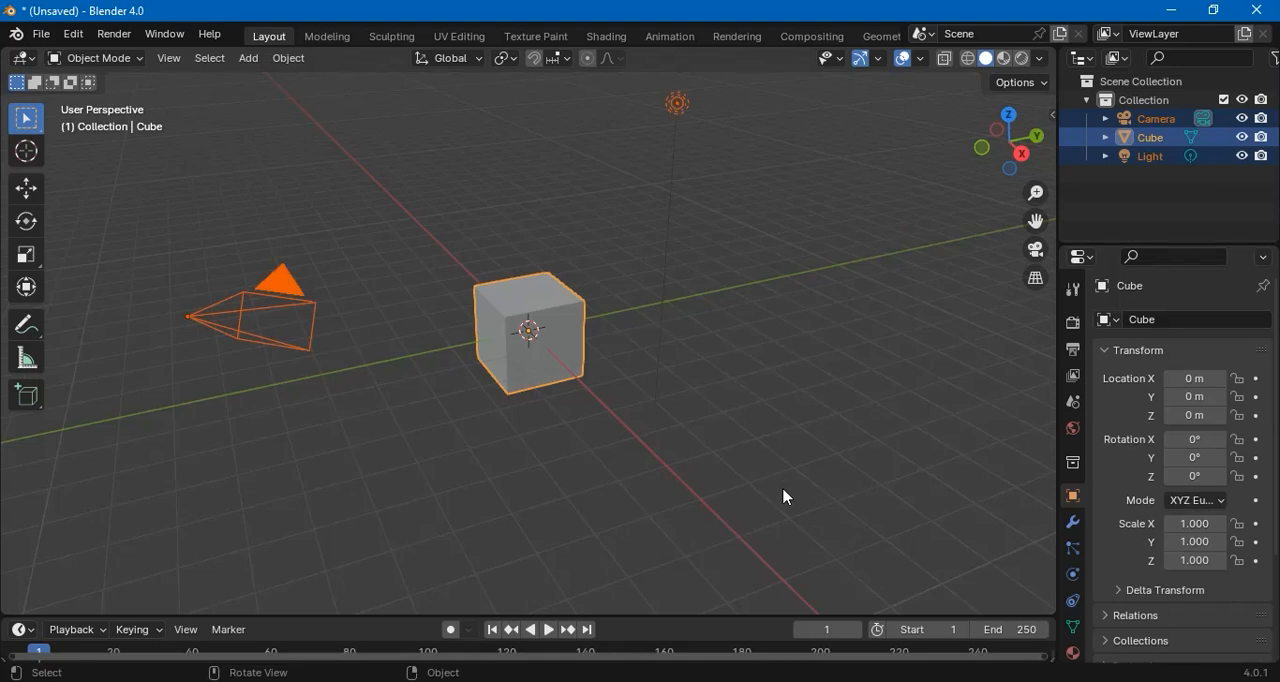
key("Delete")
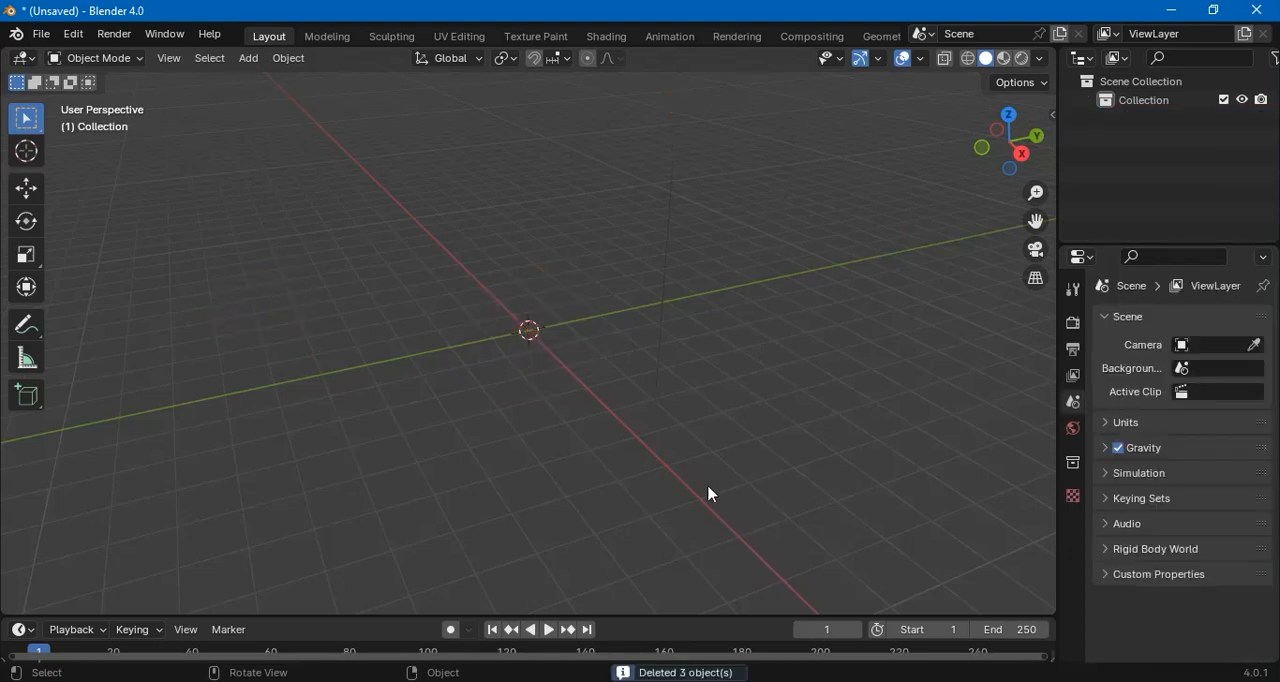
Add a UV sphere at the origin and scale it uniformly to about 3.169
left_click(250, 58)
mouse_move(292, 86)
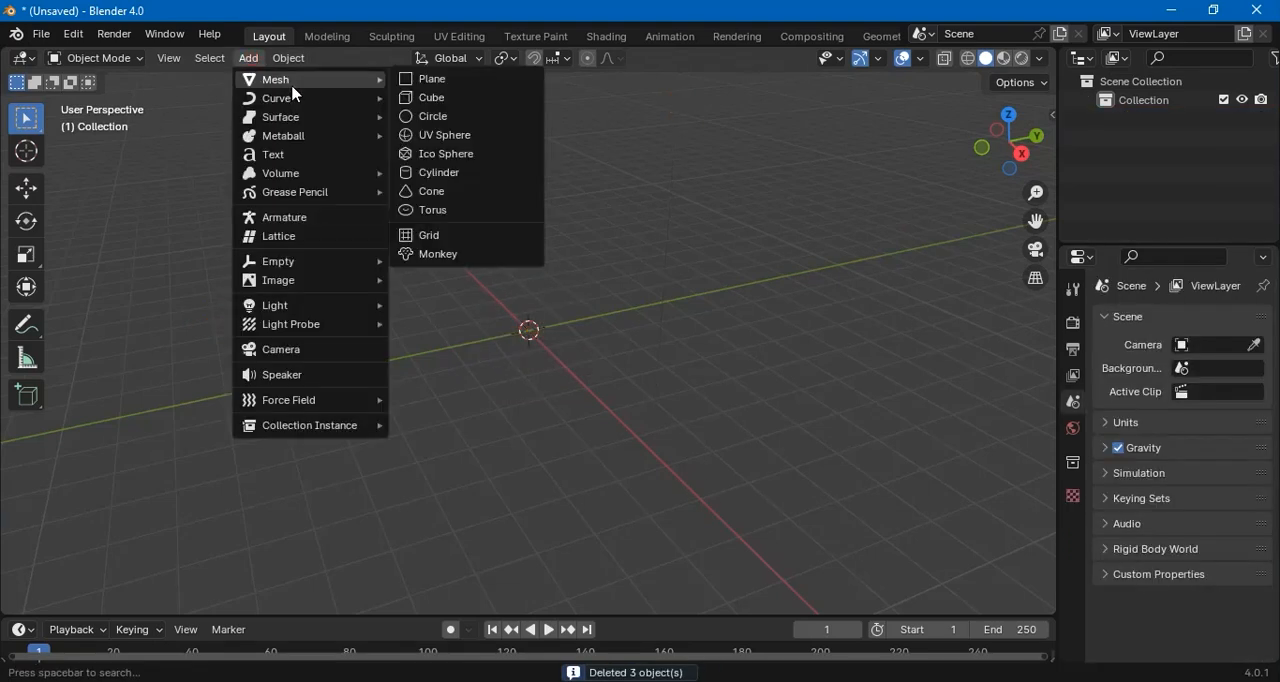
left_click(469, 146)
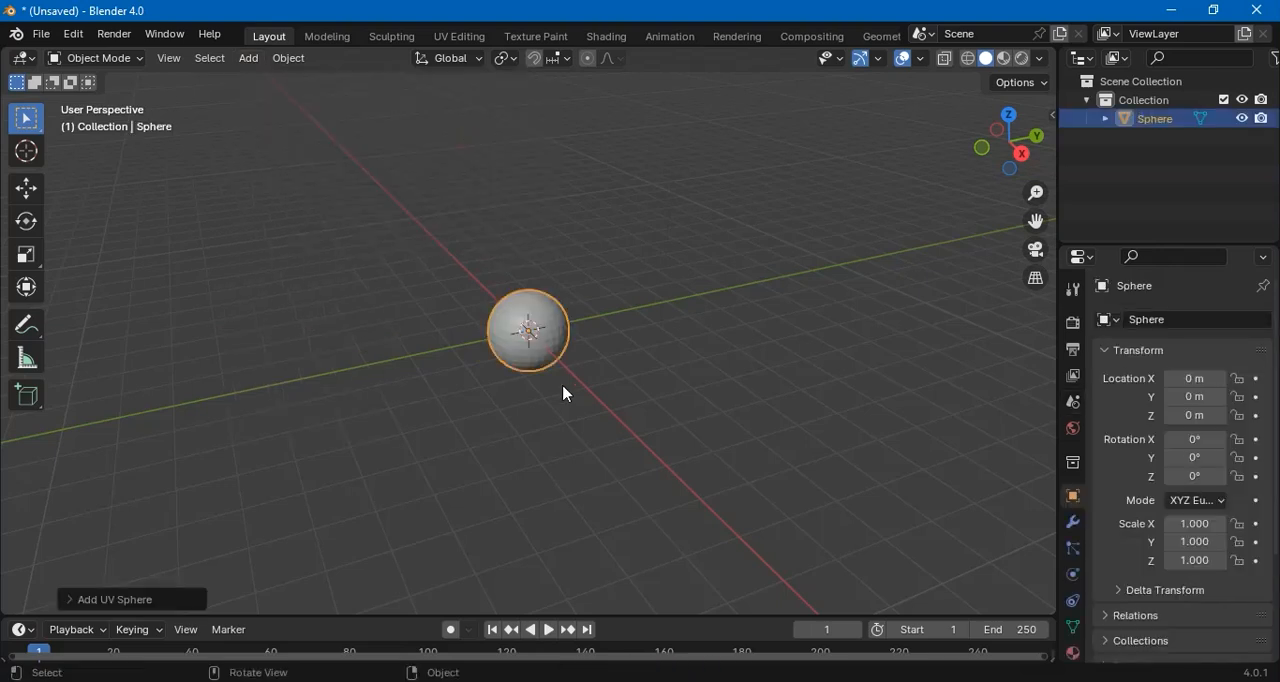
key("s")
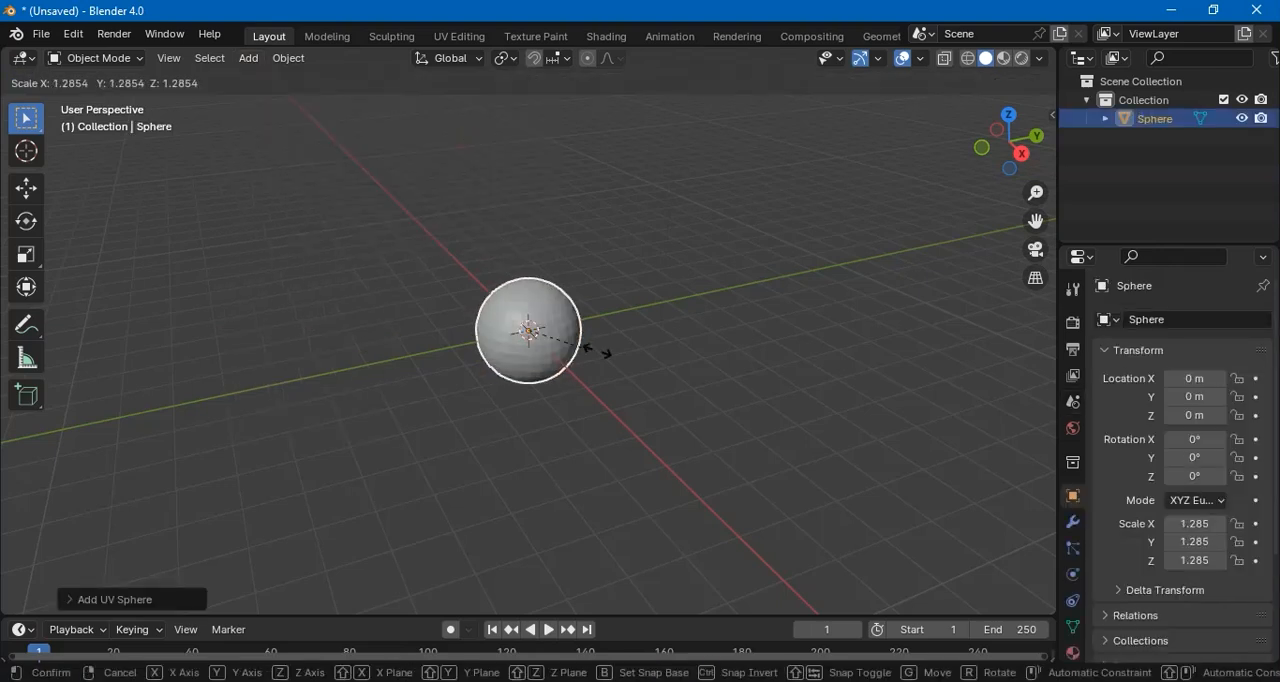
left_click(680, 379)
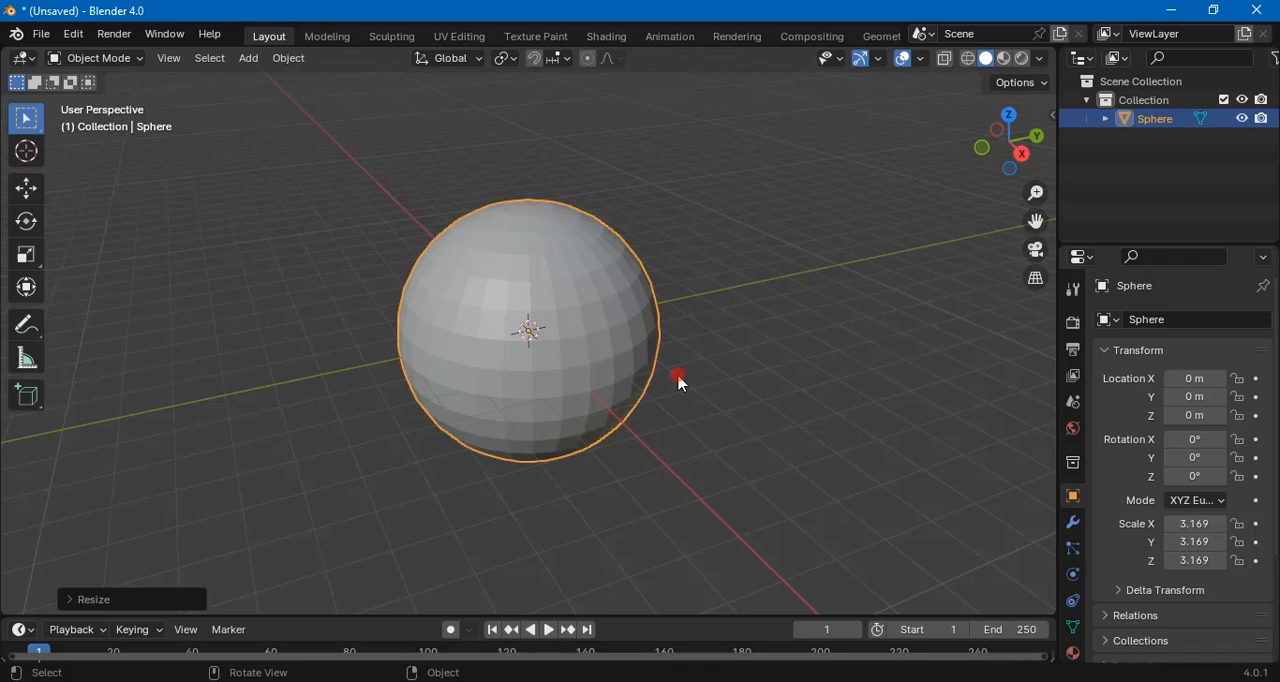
left_click(748, 355)
Apply Shade Smooth to the sphere
right_click(558, 288)
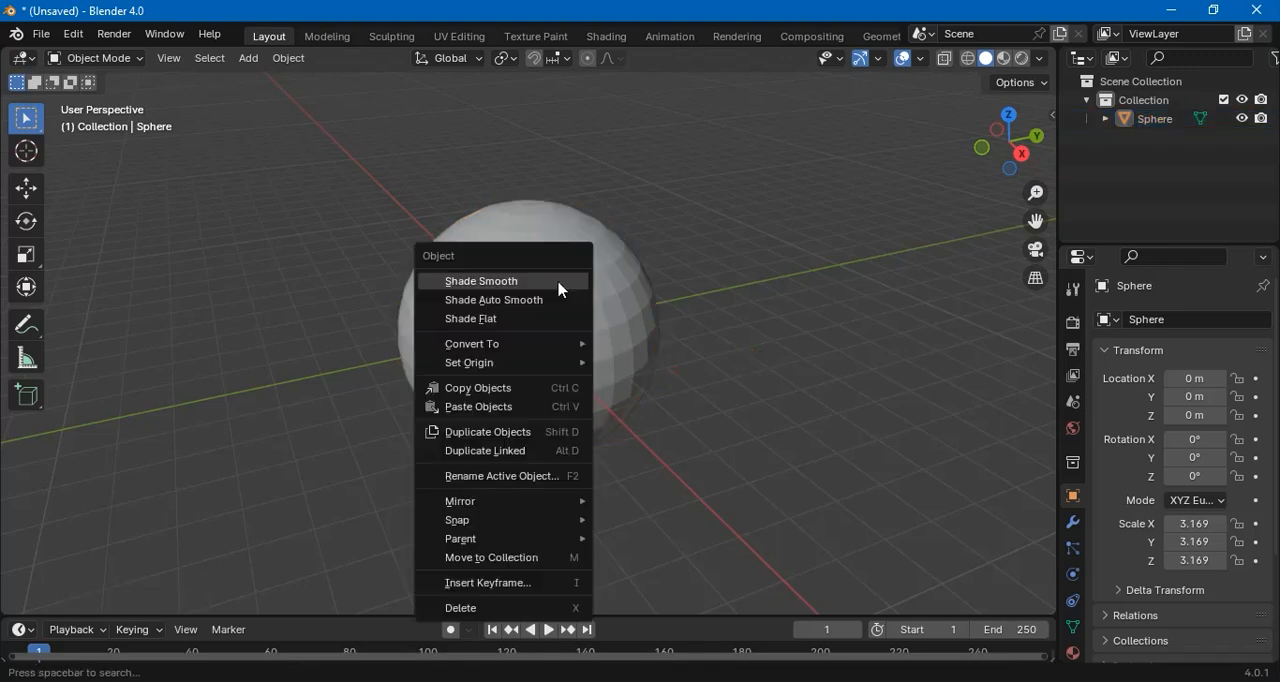
left_click(542, 285)
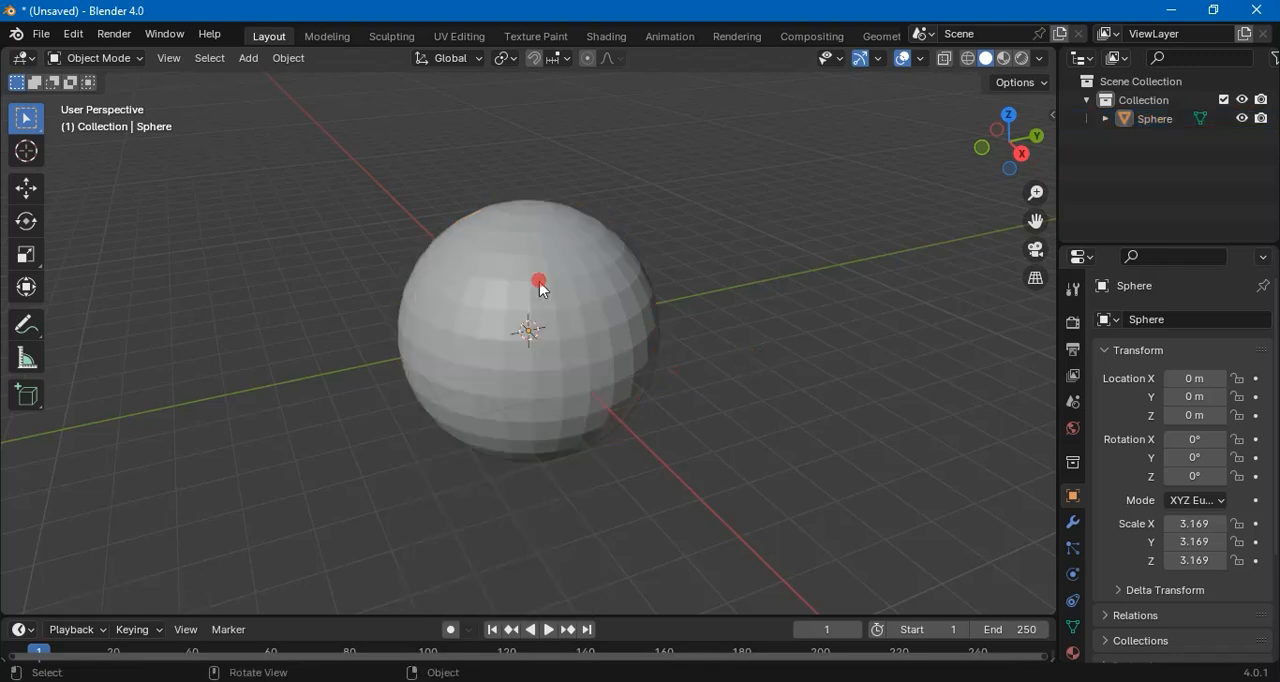
left_click(566, 294)
right_click(563, 292)
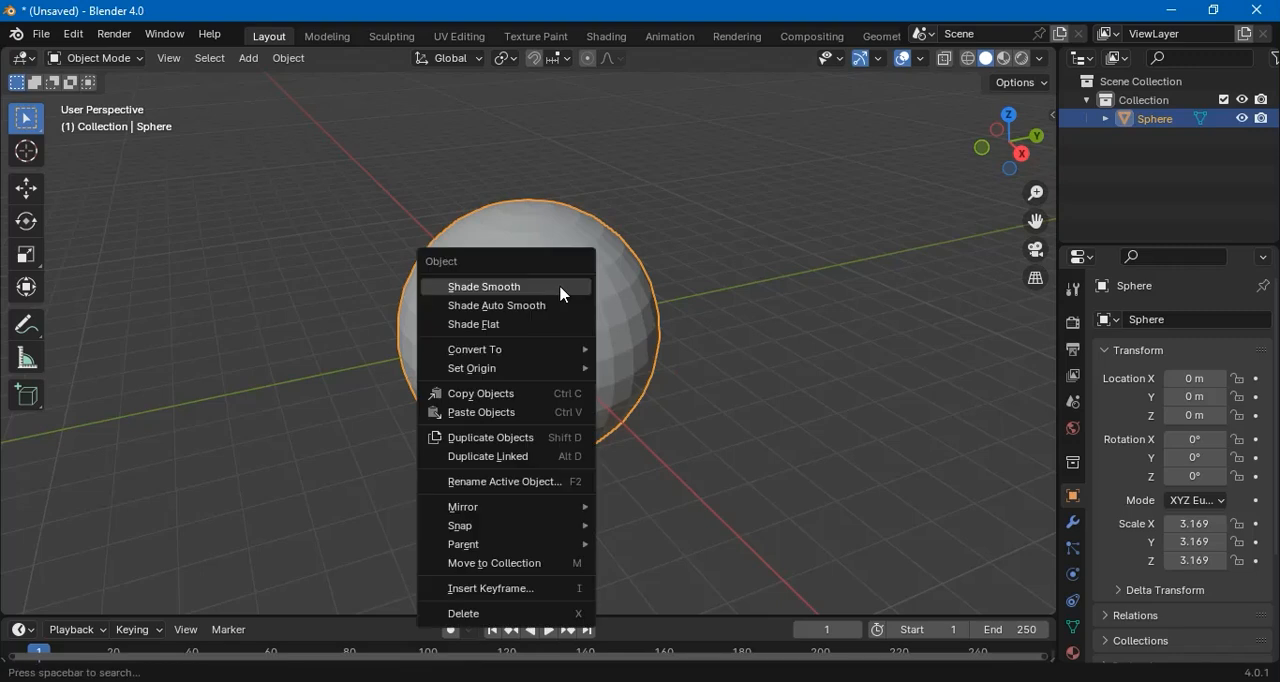
left_click(562, 292)
left_click(704, 290)
Move the sphere straight up along the Z axis to about 2.22 m
left_click_drag(640, 348, 503, 277)
left_click(26, 188)
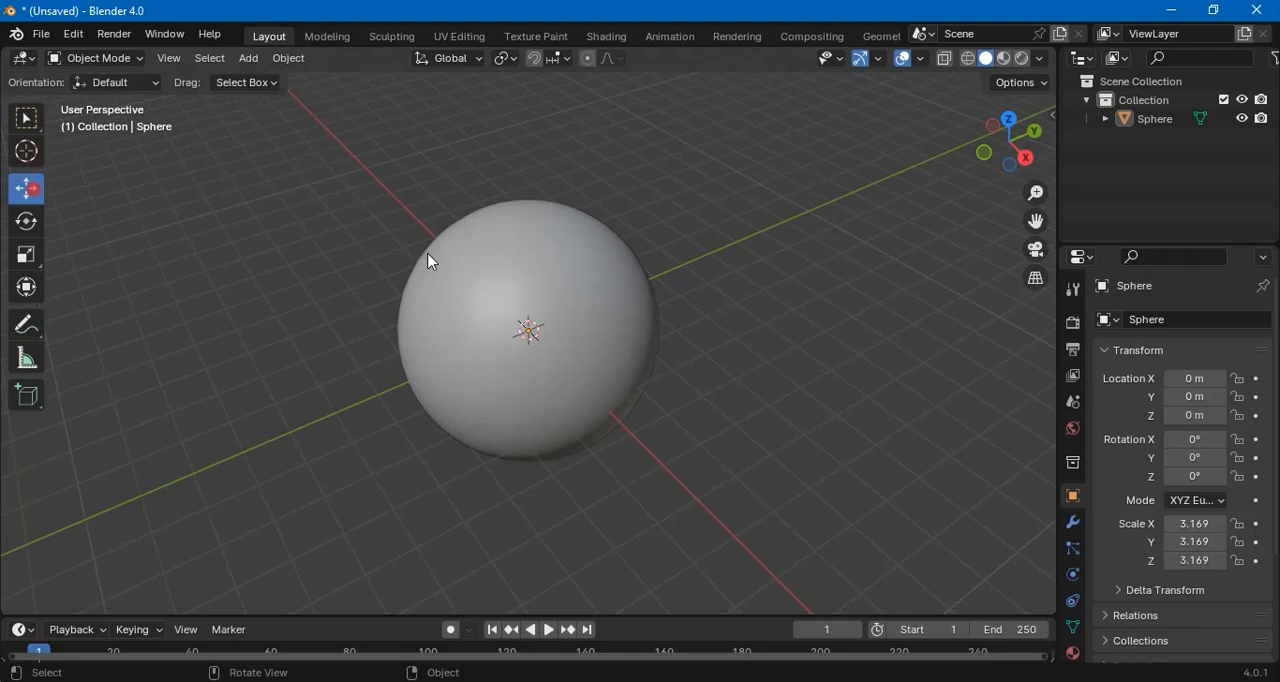
left_click(534, 290)
left_click_drag(531, 277, 523, 191)
left_click(717, 345)
scroll(717, 345, "down", 2)
left_click_drag(737, 336, 690, 375)
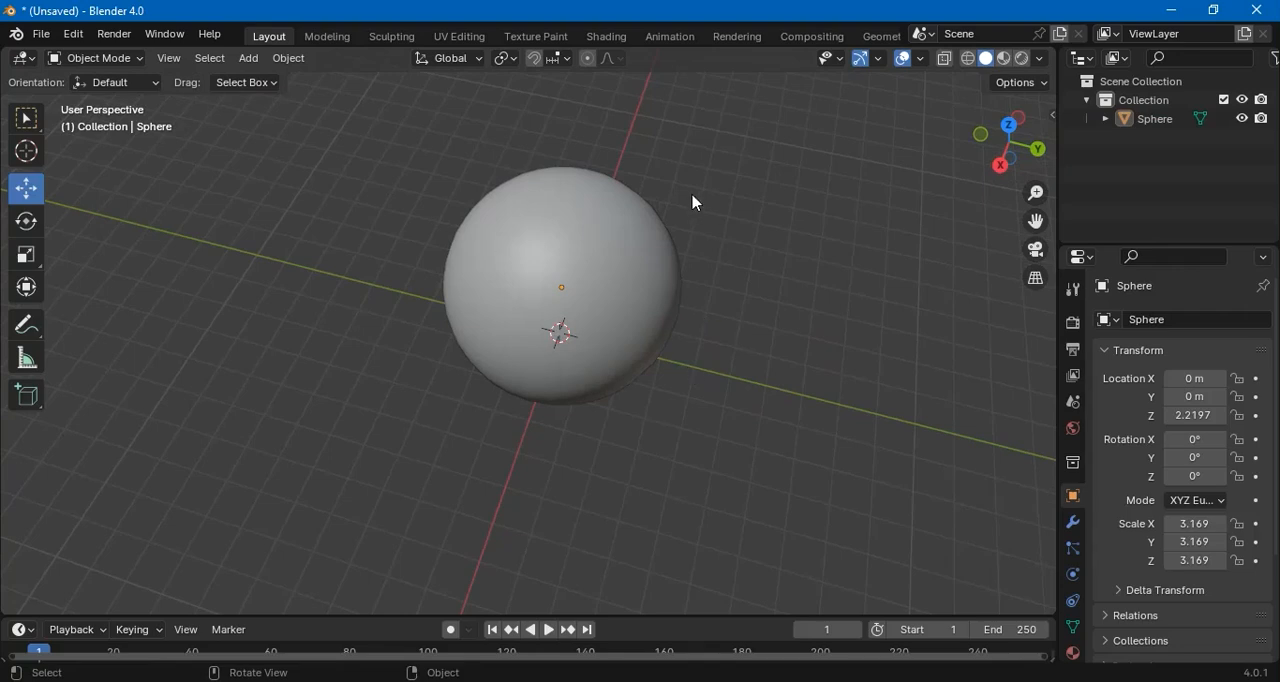
Switch to the Shading workspace and create a new material named earth on the sphere
left_click(606, 37)
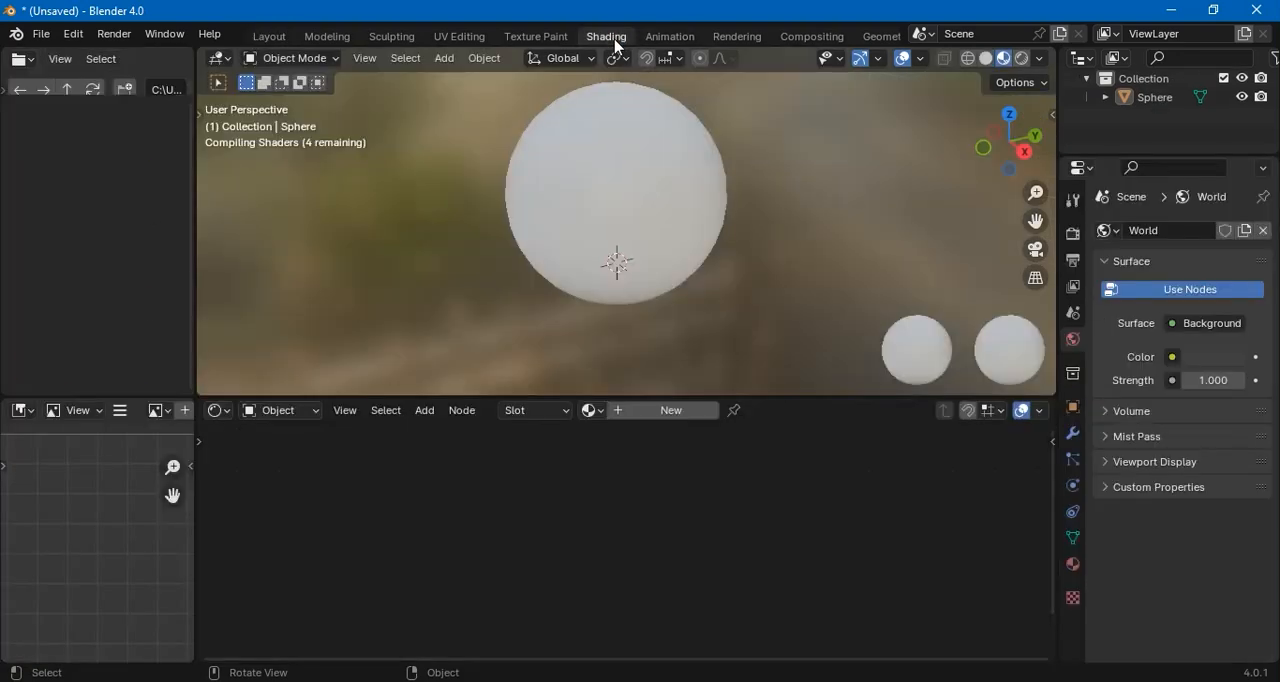
left_click(683, 414)
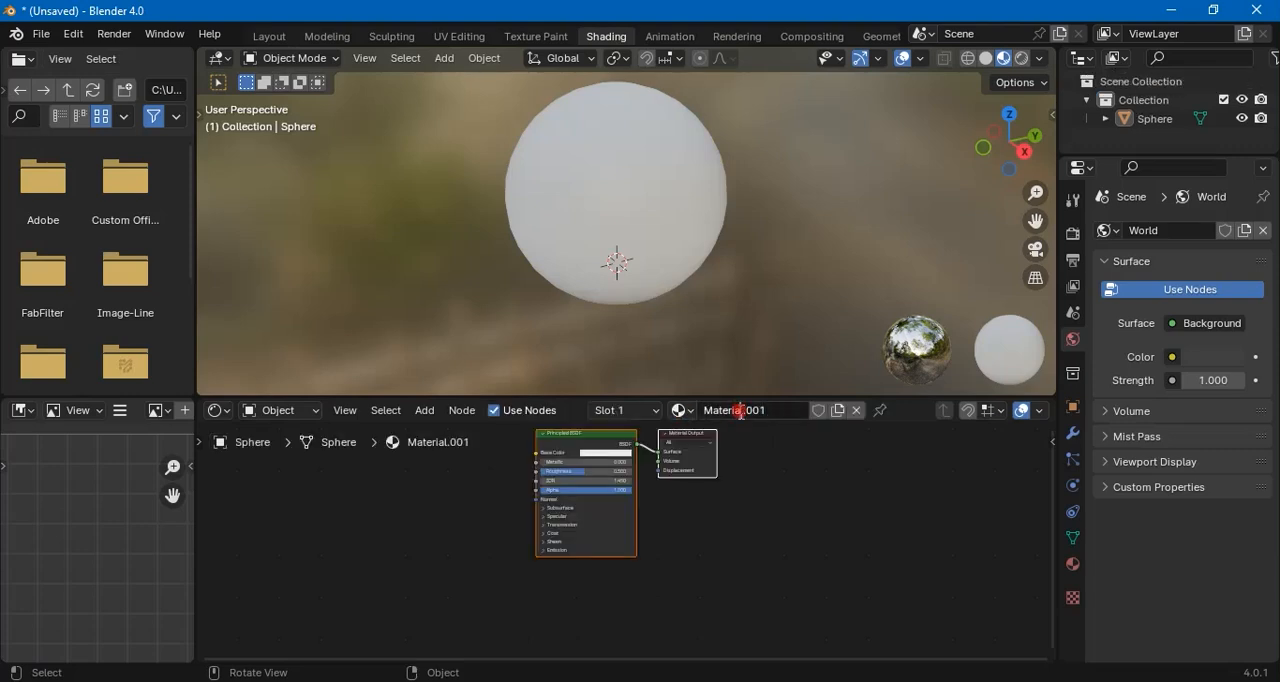
left_click_drag(773, 408, 698, 424)
type("earth")
left_click(813, 471)
Add an Image Texture node to the earth material and place it beside the Principled BSDF node, on its input side
scroll(722, 520, "up", 1)
left_click_drag(577, 425, 625, 468)
left_click(456, 487)
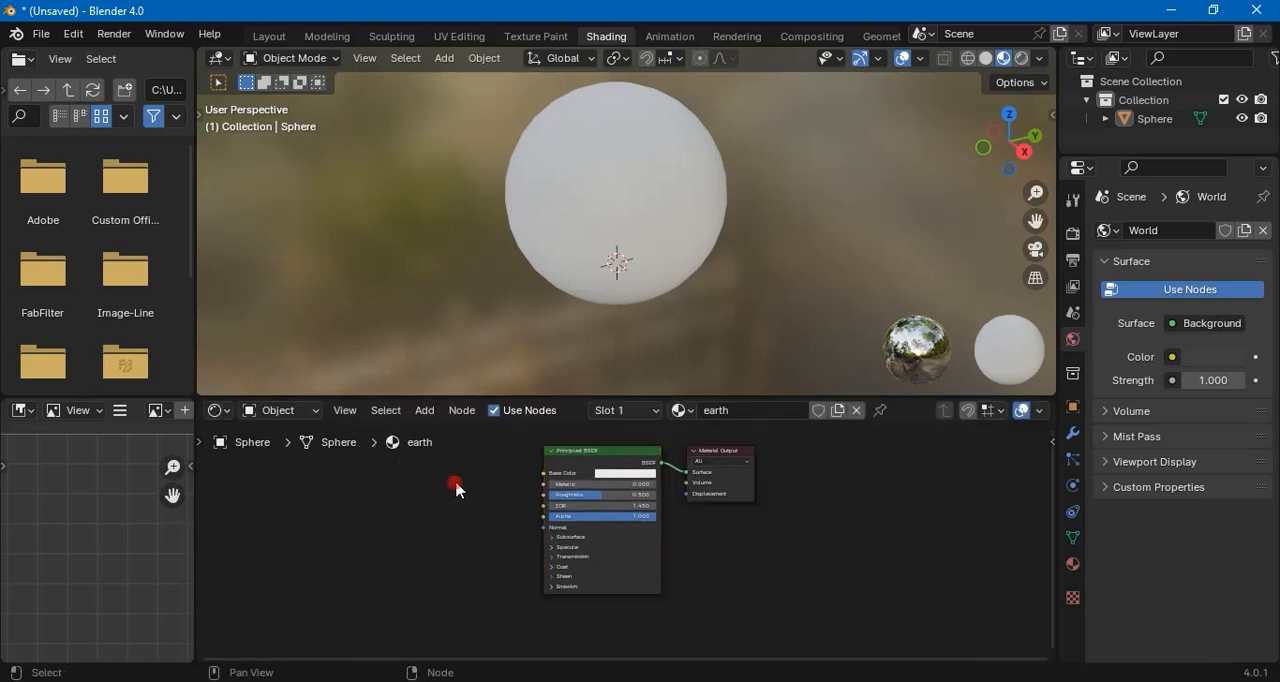
key("shift+a")
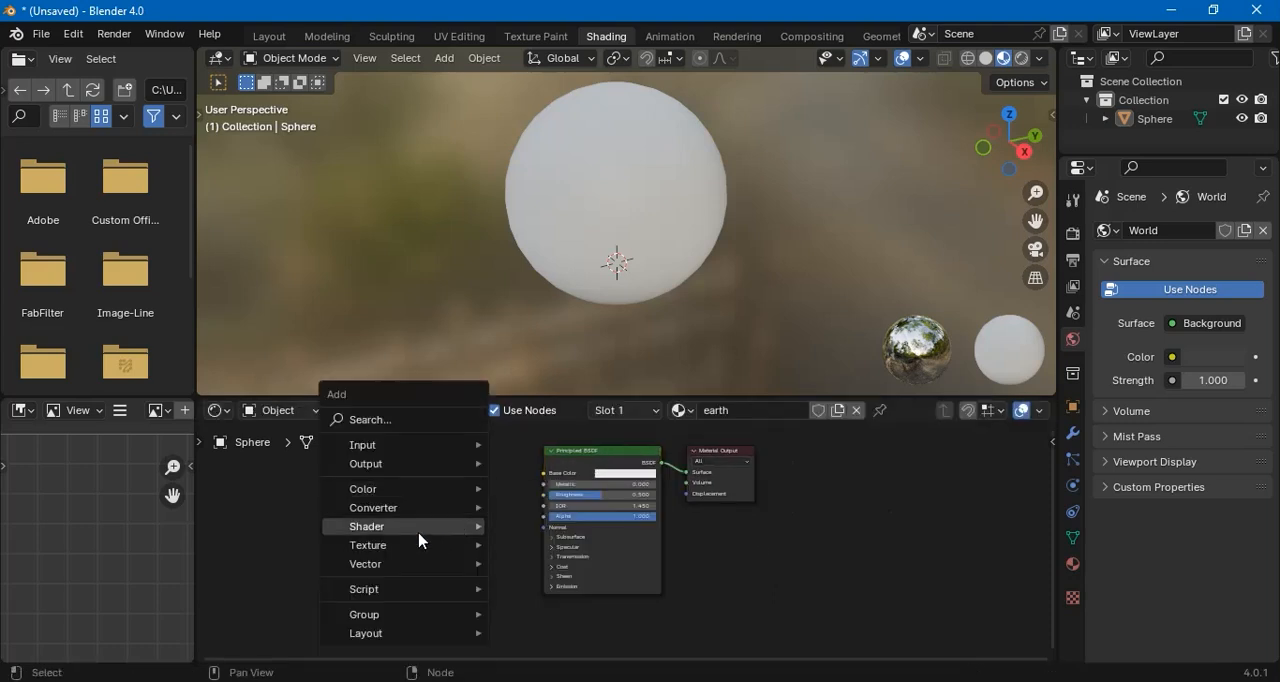
mouse_move(416, 551)
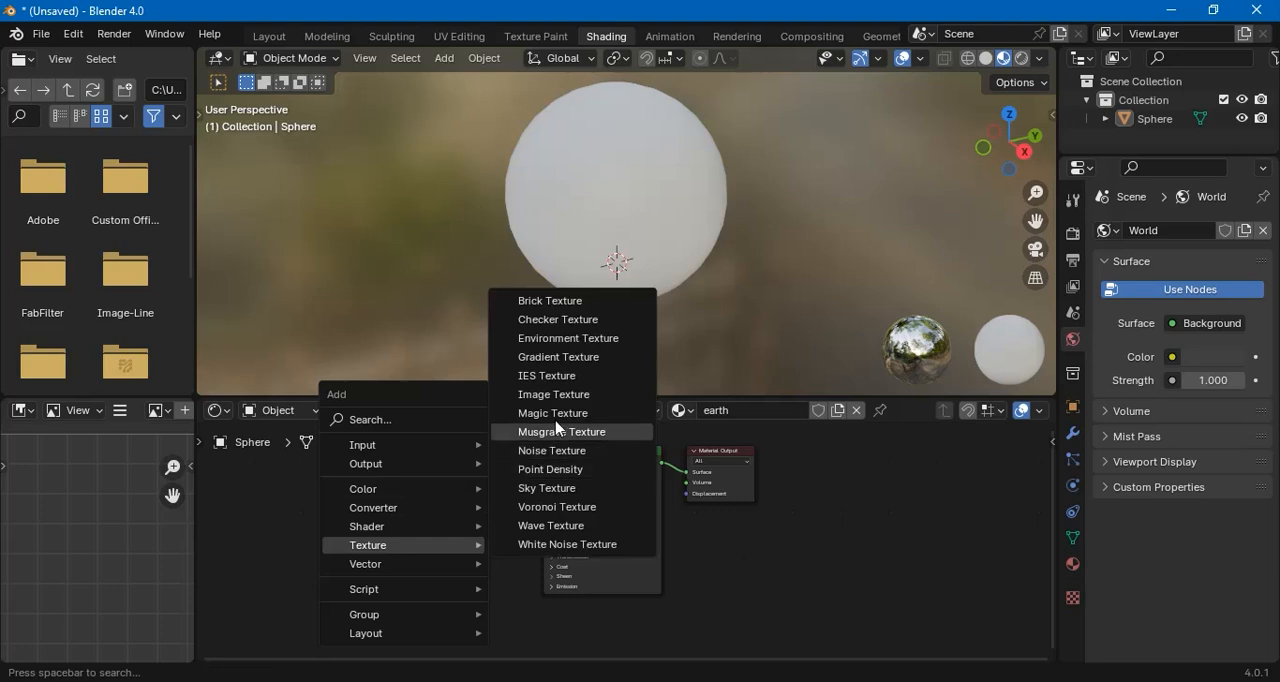
left_click(566, 396)
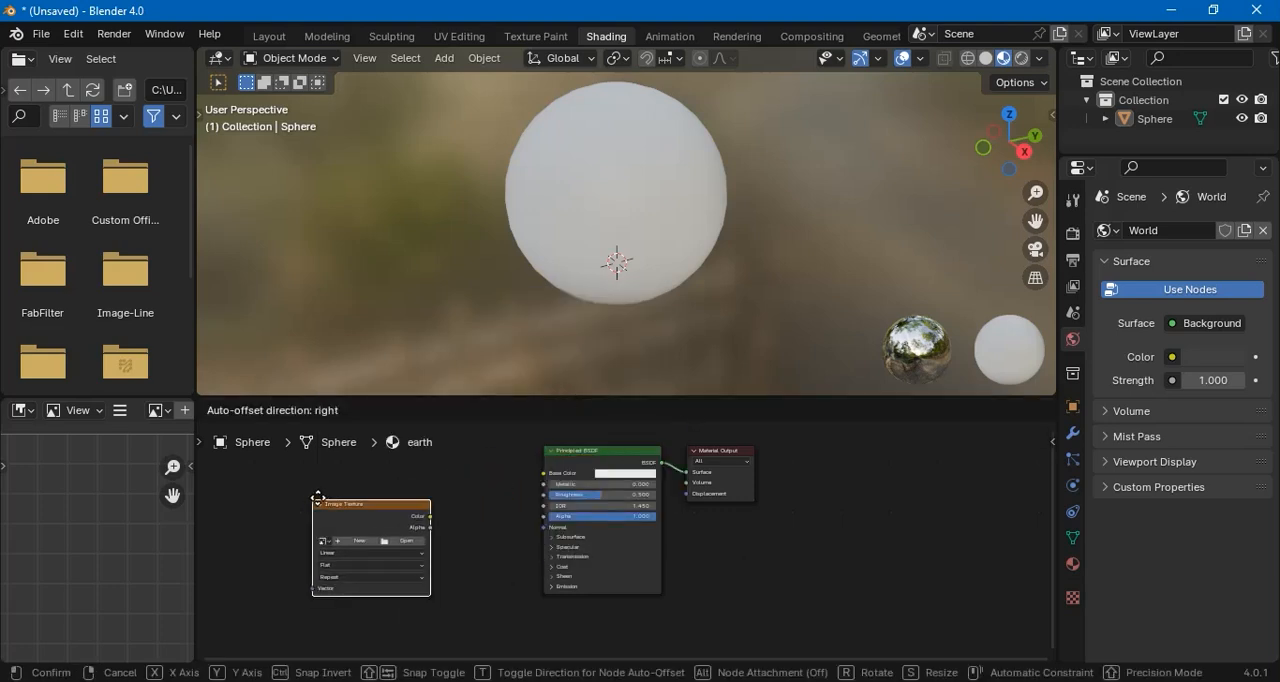
left_click(329, 498)
left_click(490, 489)
Load Earth_Diffuse_6K.jpg from the Desktop's earth folder into the Image Texture node
scroll(484, 513, "up", 2)
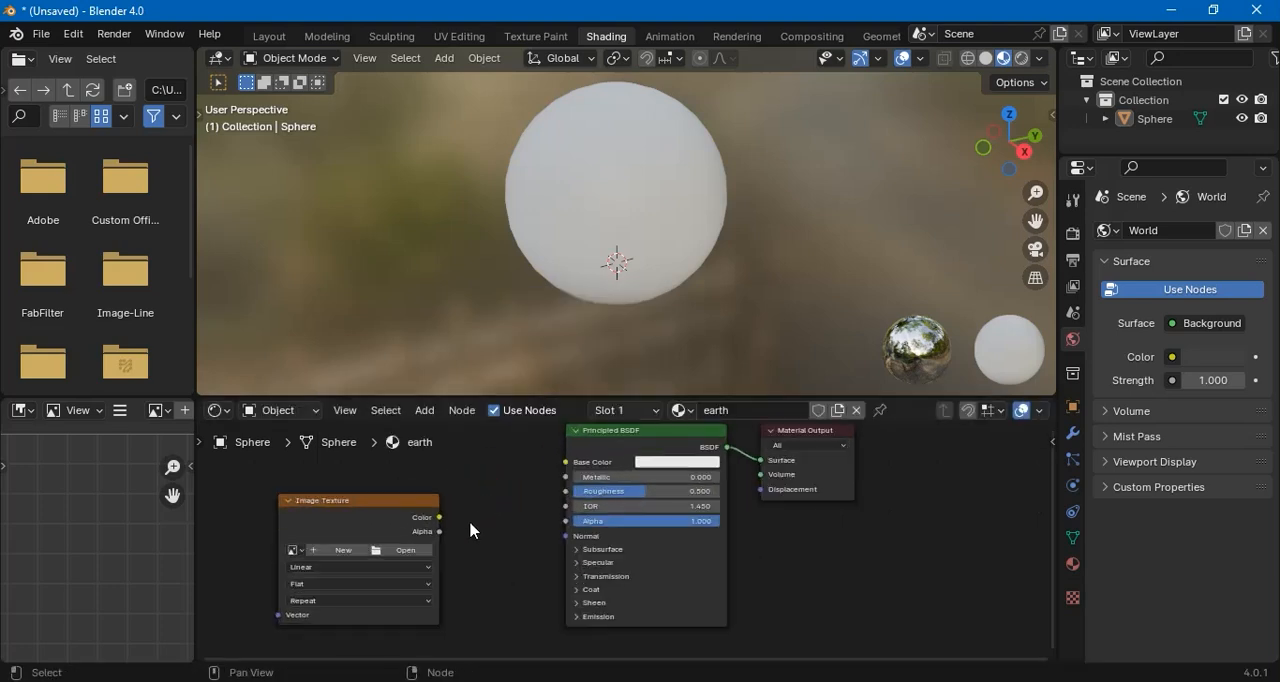
left_click(409, 552)
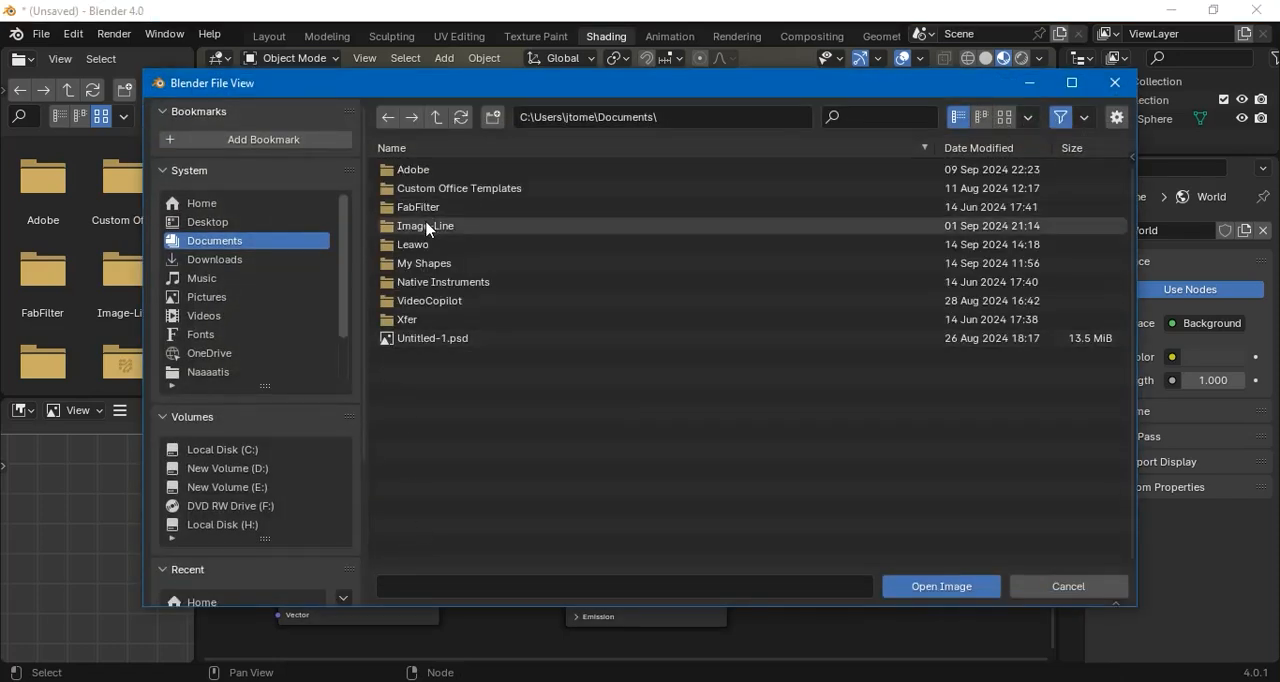
left_click(207, 222)
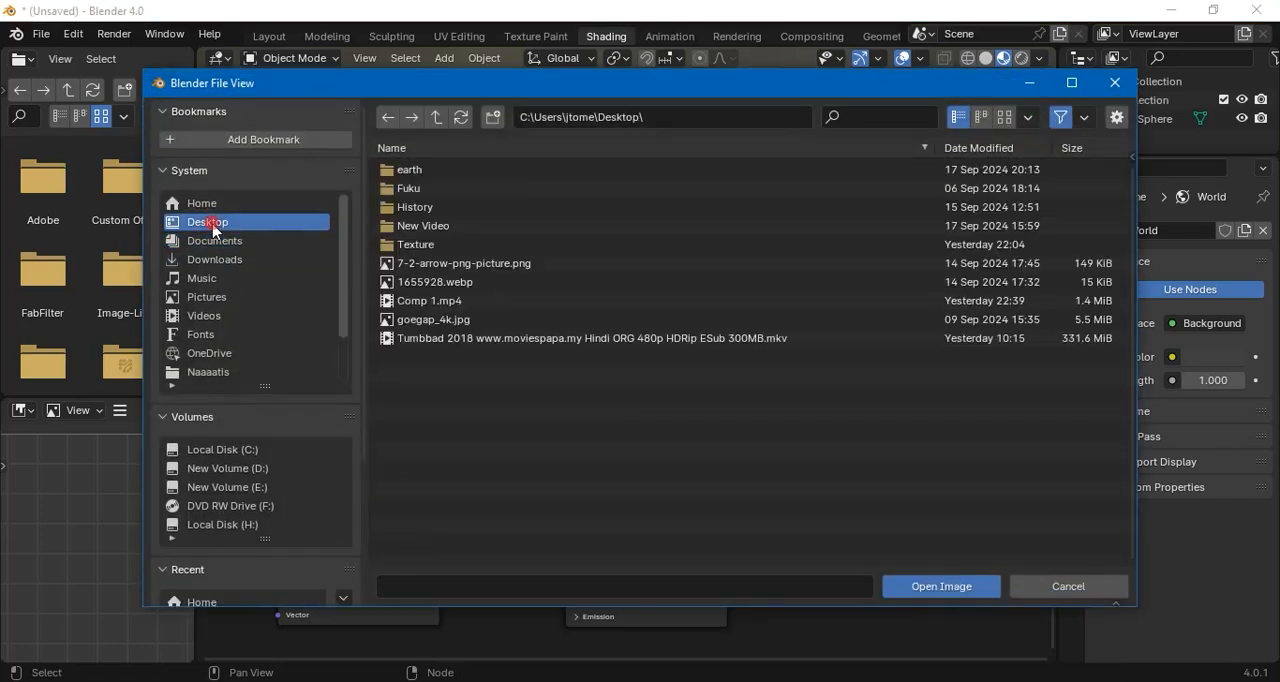
double_click(415, 245)
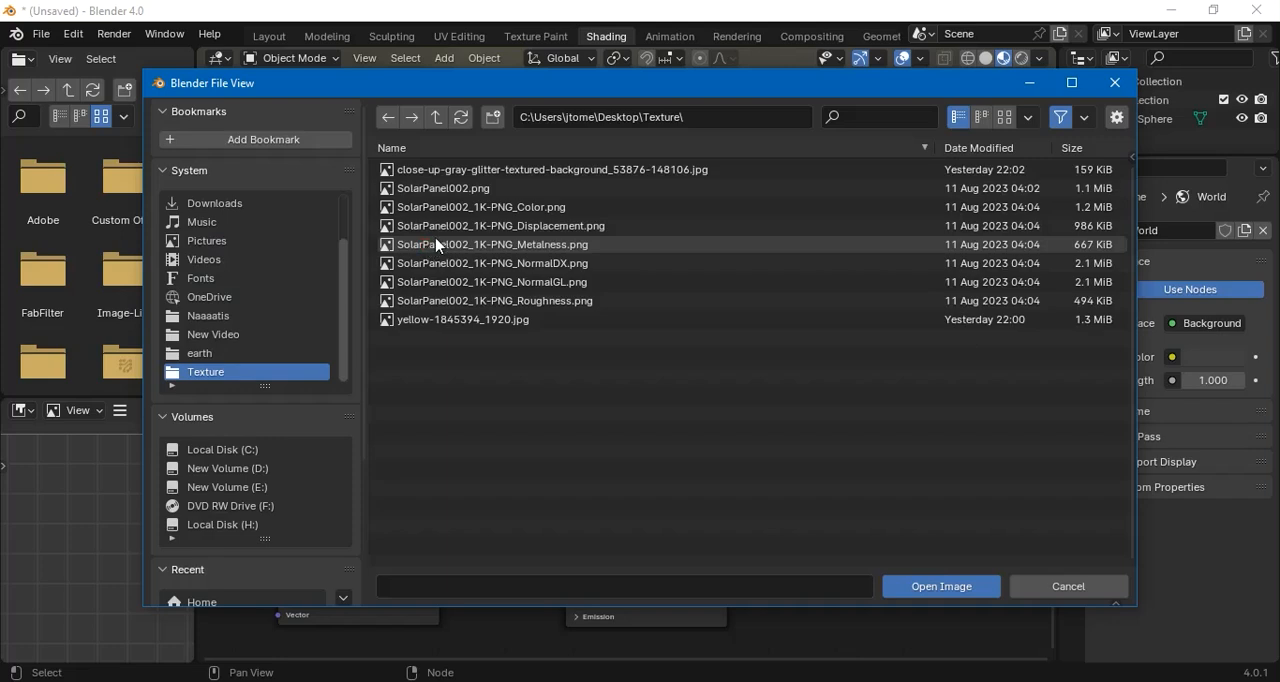
left_click(210, 354)
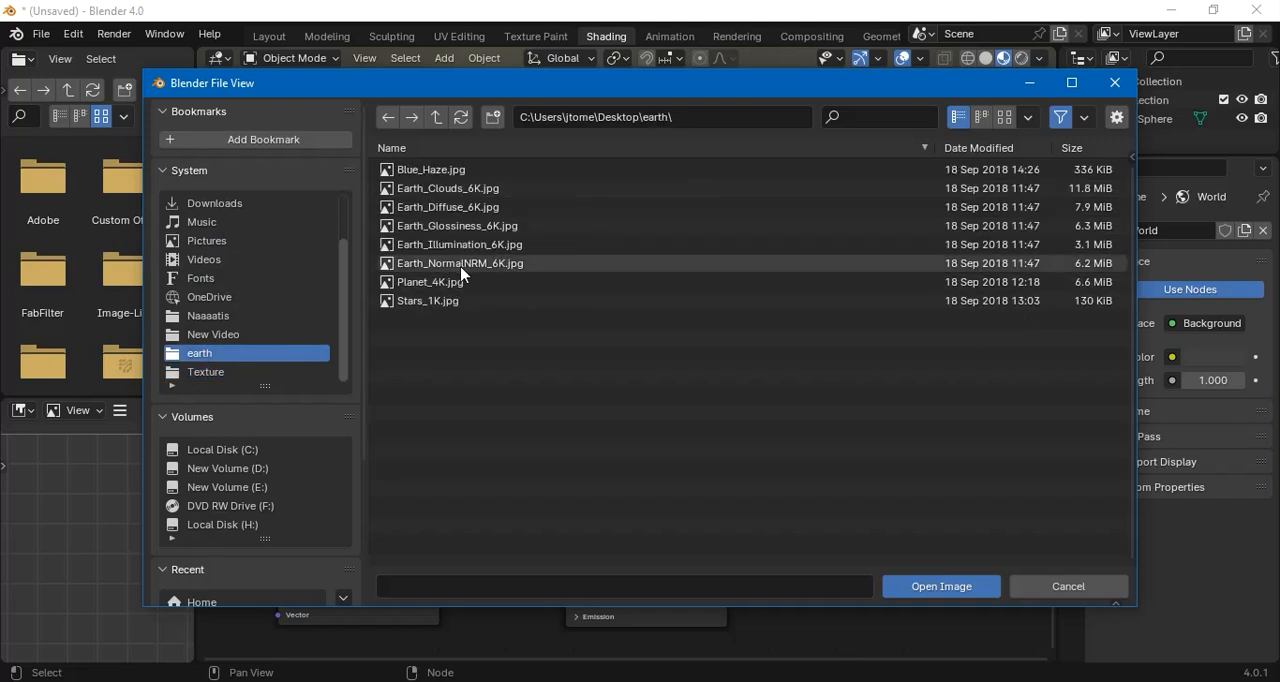
left_click(452, 207)
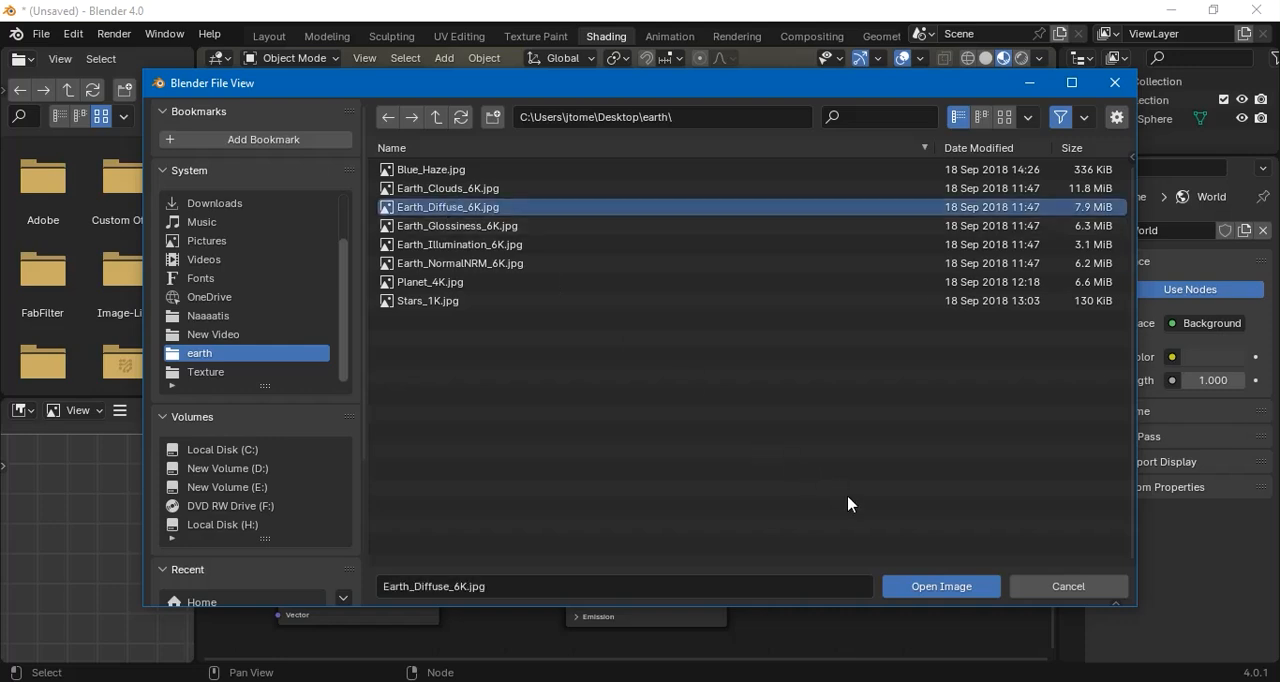
left_click(968, 590)
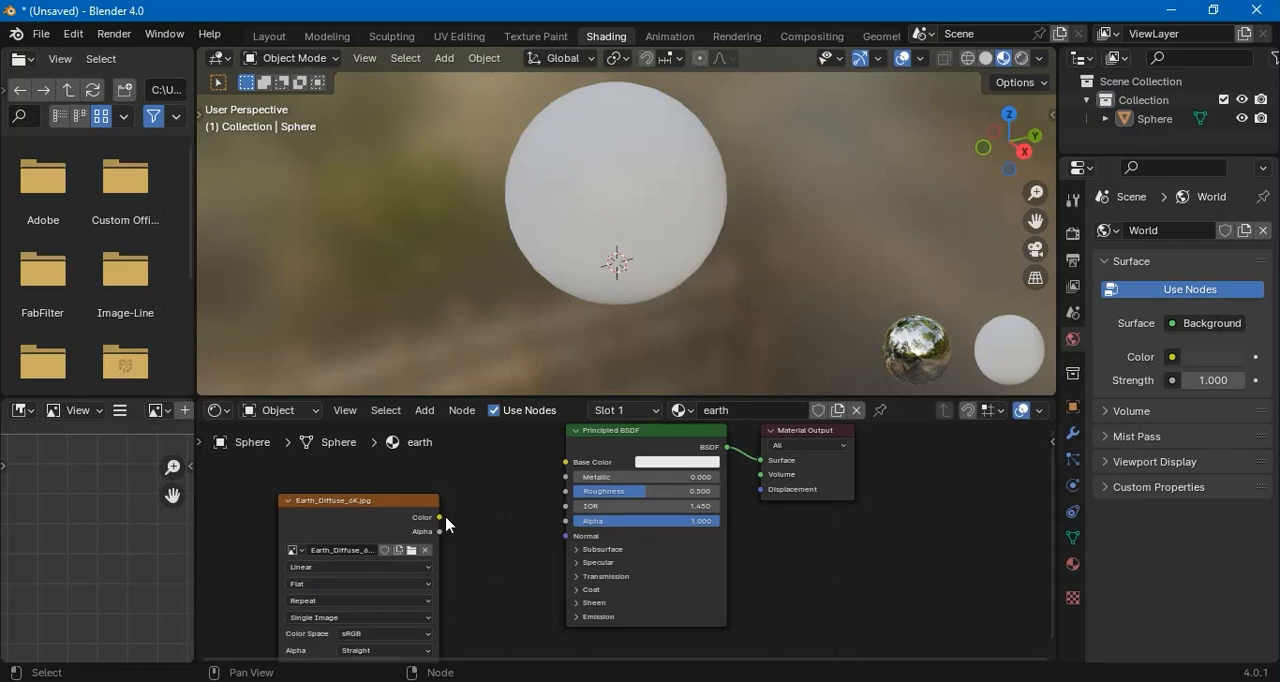
Connect the Earth_Diffuse_6K.jpg texture's Color output to the Principled BSDF's Base Color, and move the Principled BSDF node slightly down
left_click_drag(440, 517, 565, 474)
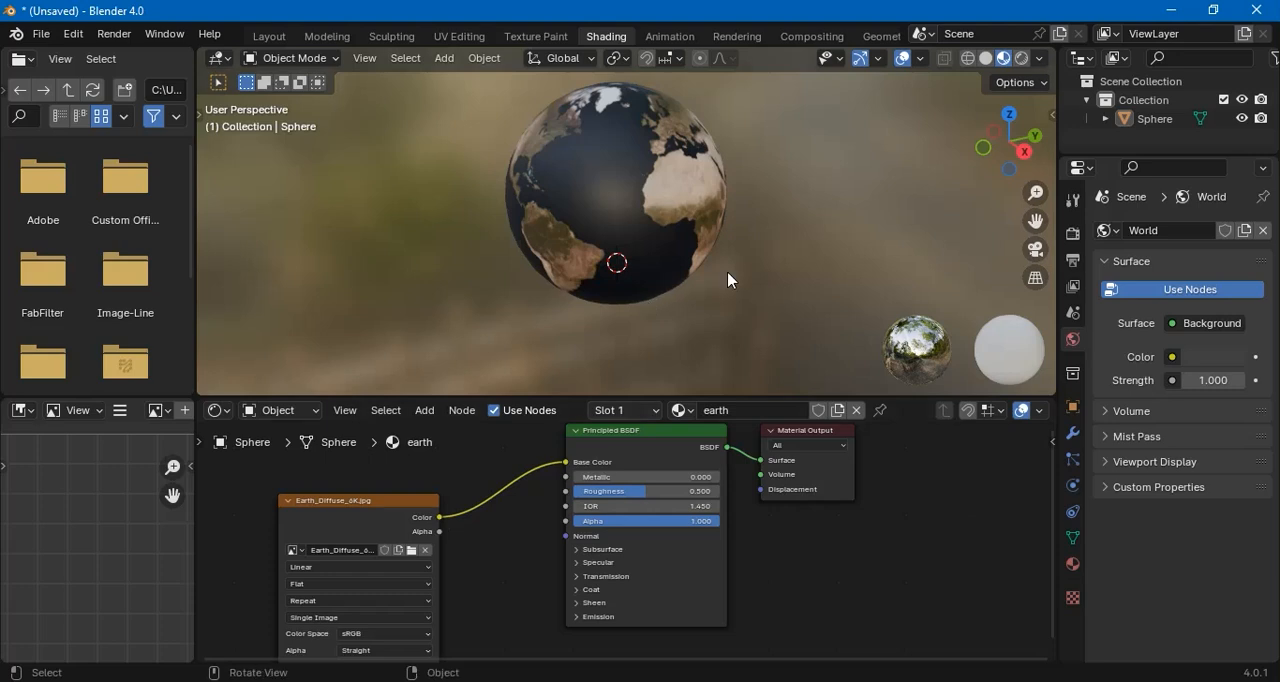
left_click_drag(706, 299, 680, 357)
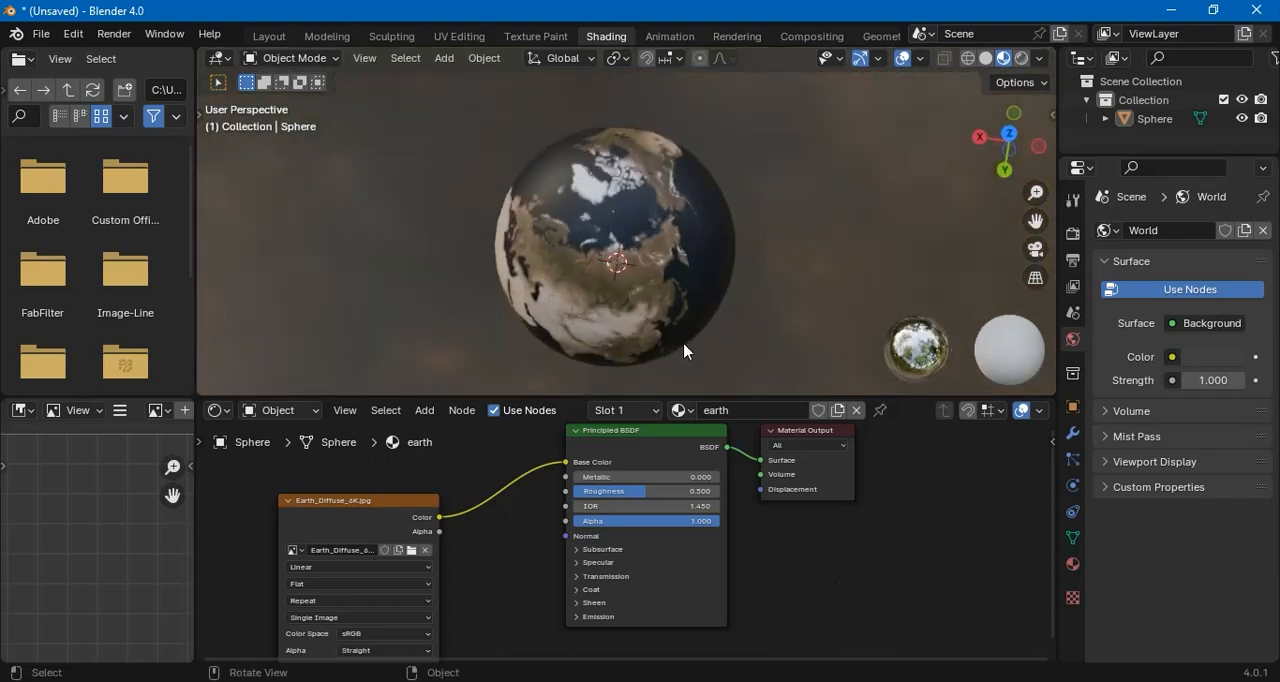
left_click_drag(636, 434, 630, 474)
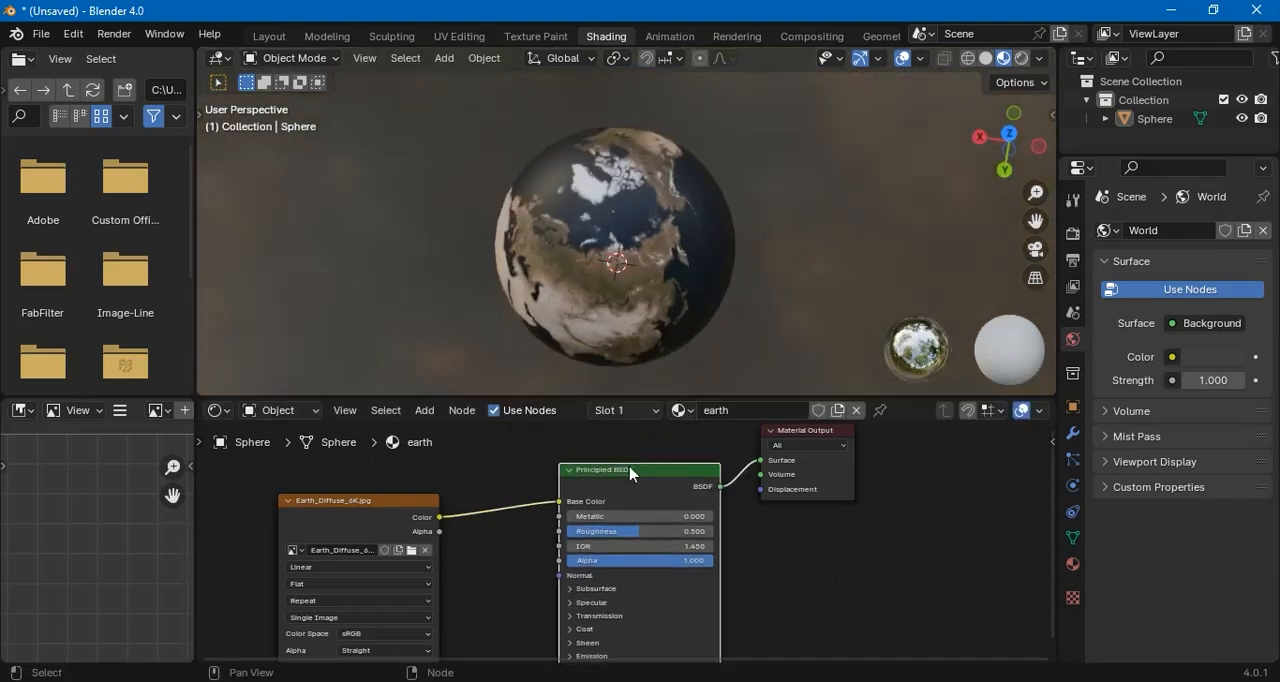
left_click(886, 517)
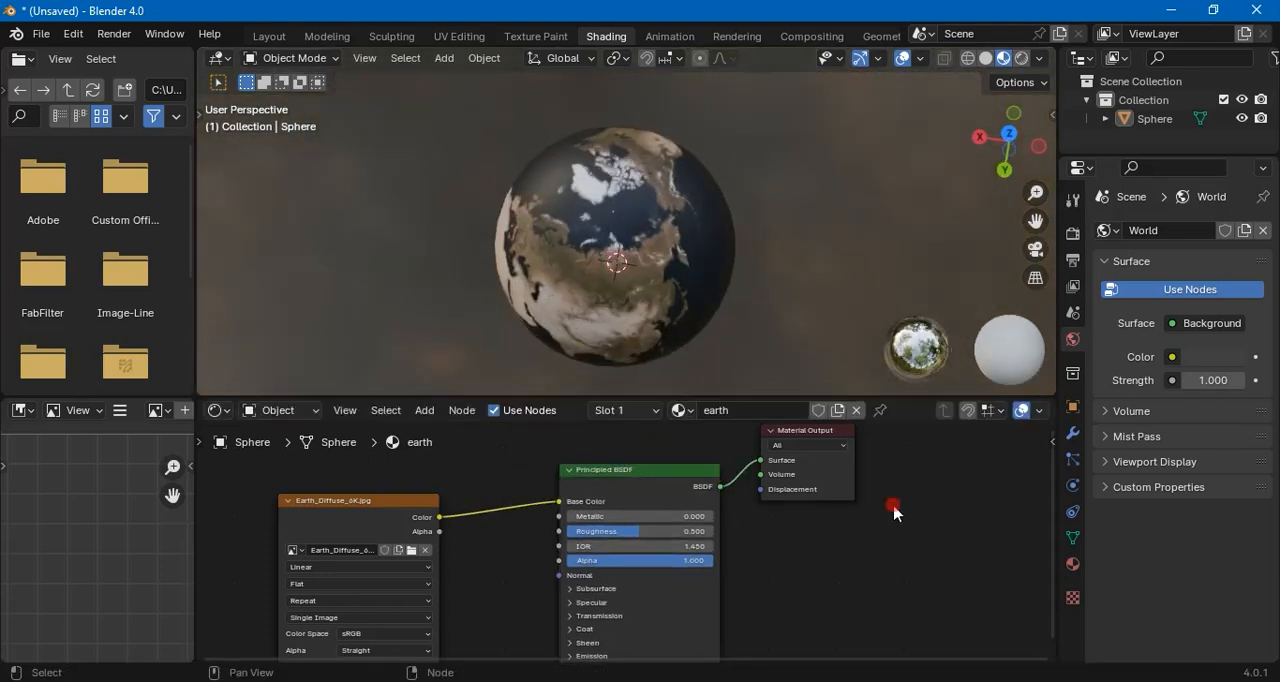
Return to the Layout workspace and set the scene's render engine to Cycles
left_click(268, 37)
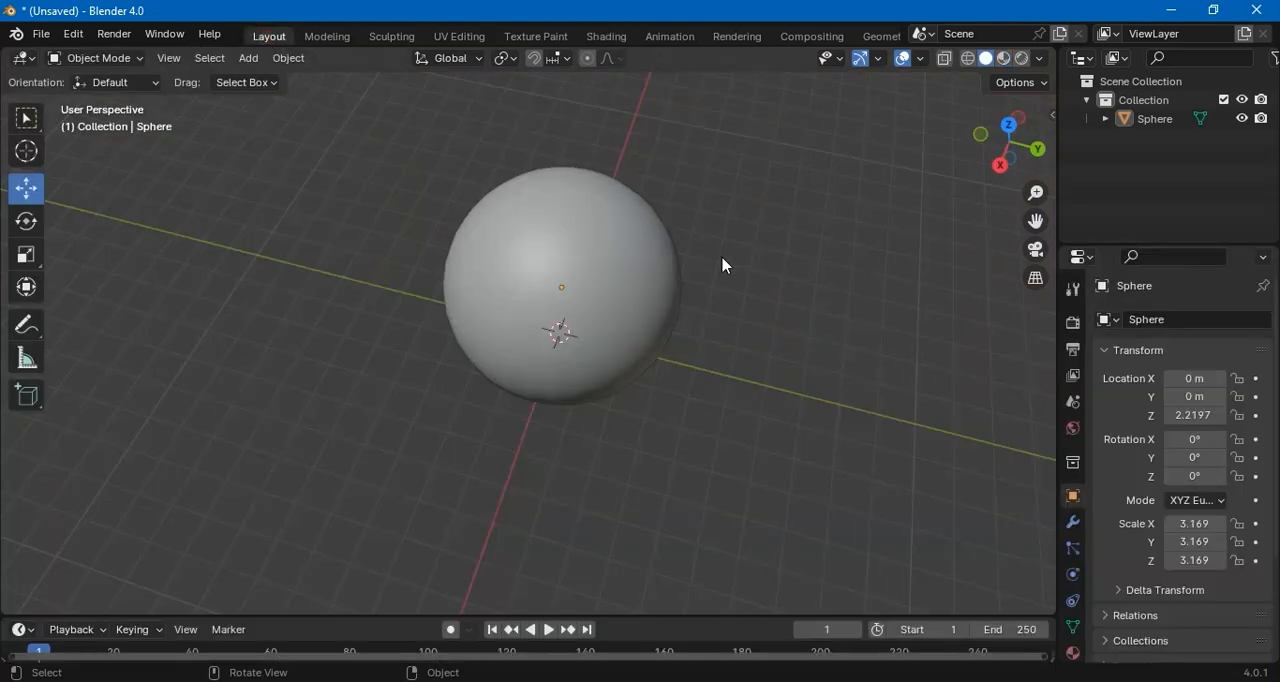
left_click(1072, 322)
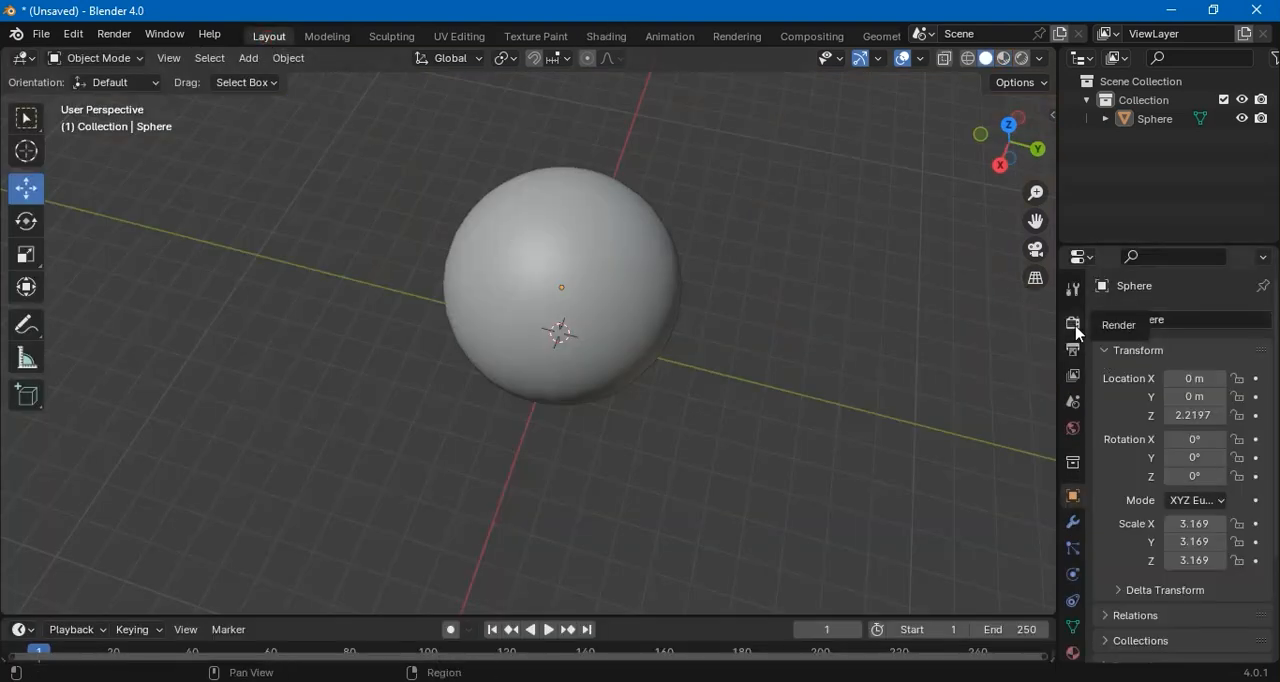
left_click(1180, 320)
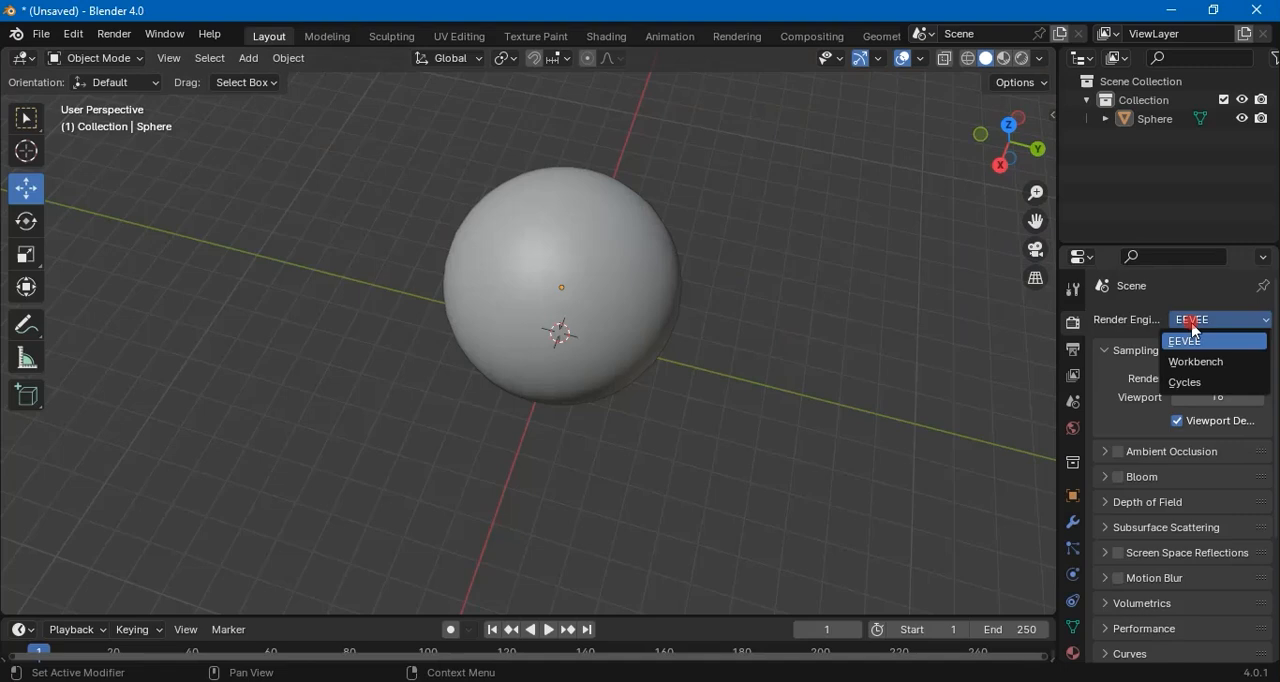
left_click(1188, 383)
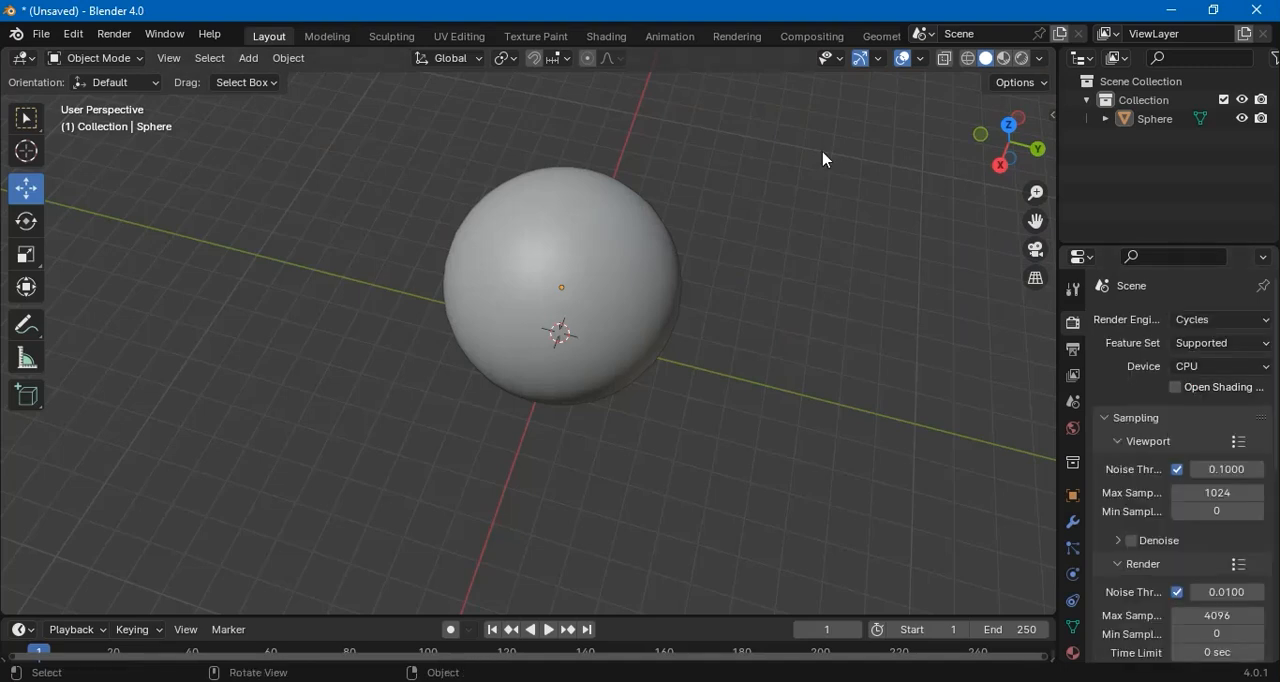
Inspect the textured sphere in Rendered viewport shading and in Material Preview shading
left_click(1020, 60)
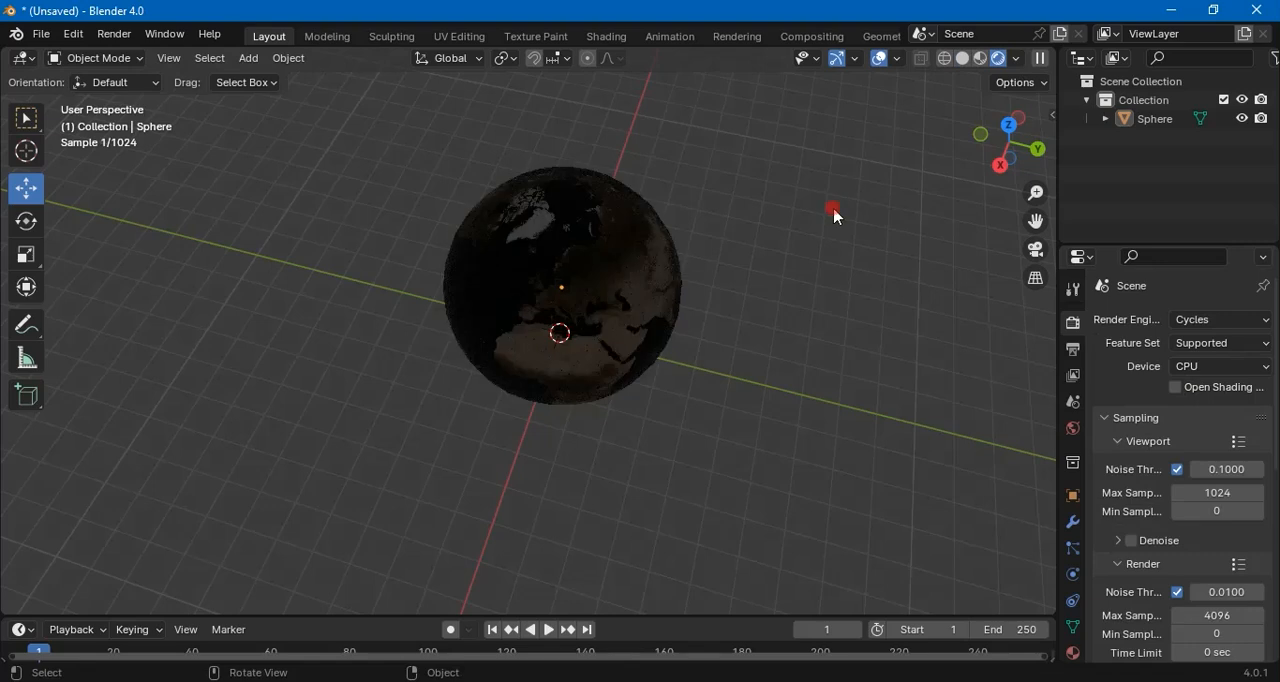
left_click_drag(738, 314, 744, 257)
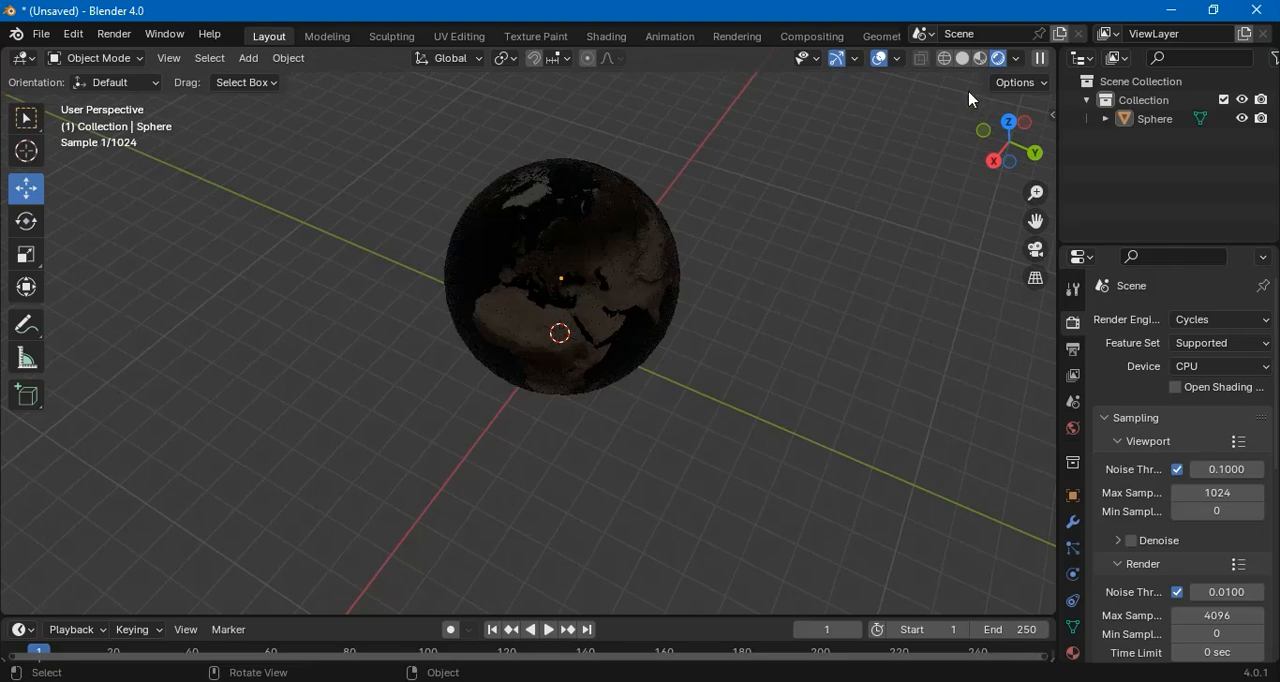
left_click(980, 58)
mouse_move(731, 284)
left_mouse_down("alt")
mouse_move(716, 330)
mouse_move(626, 400)
mouse_move(520, 334)
mouse_move(486, 289)
mouse_move(725, 325)
mouse_move(763, 257)
left_mouse_up("alt")
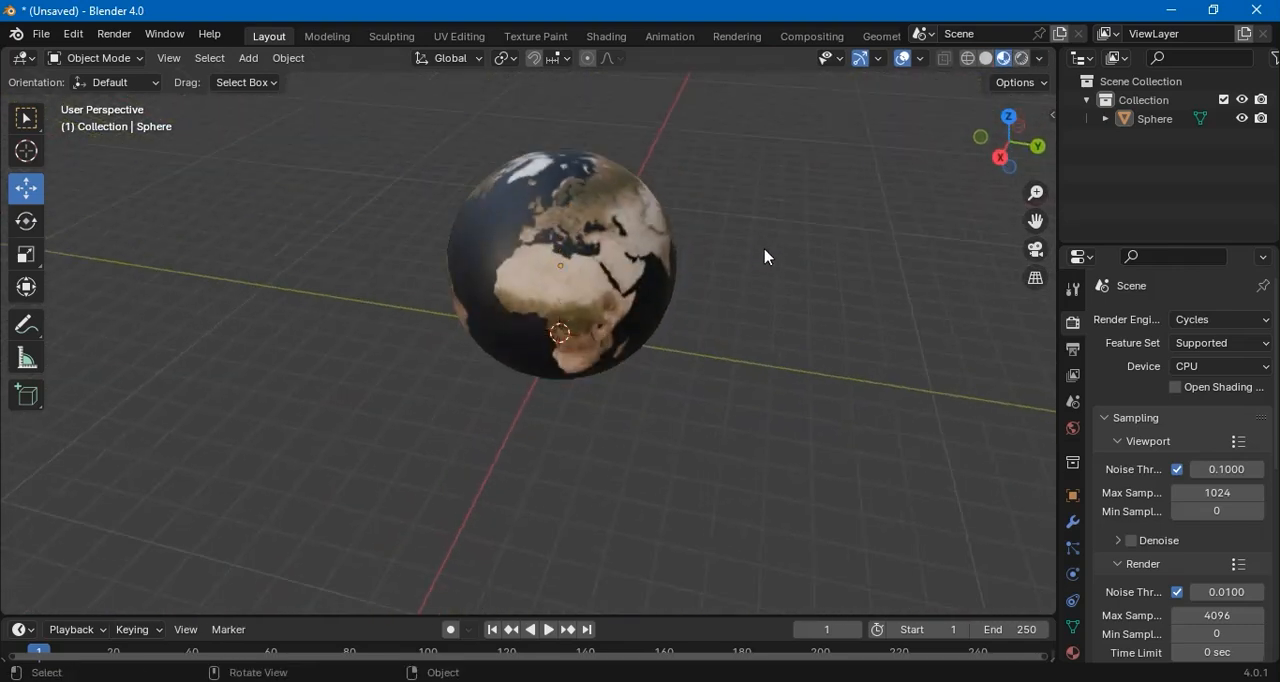
Close Blender without saving the scene and switch to Adobe After Effects
left_click(42, 34)
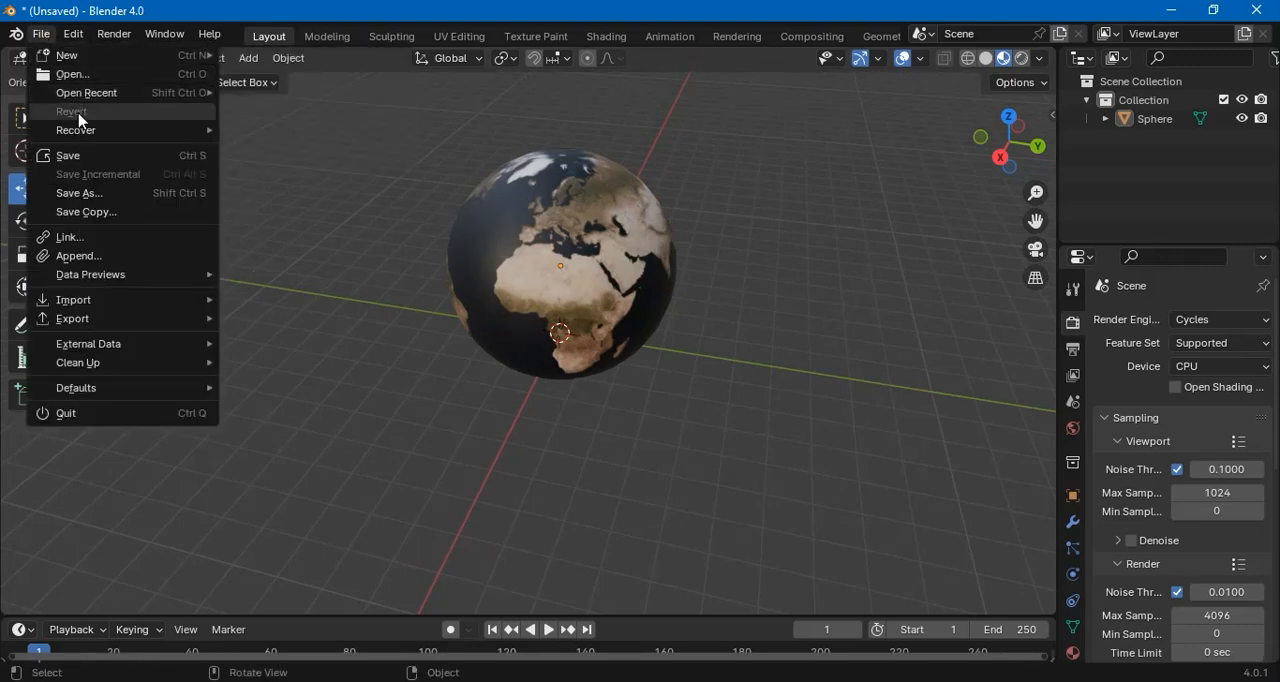
mouse_move(103, 327)
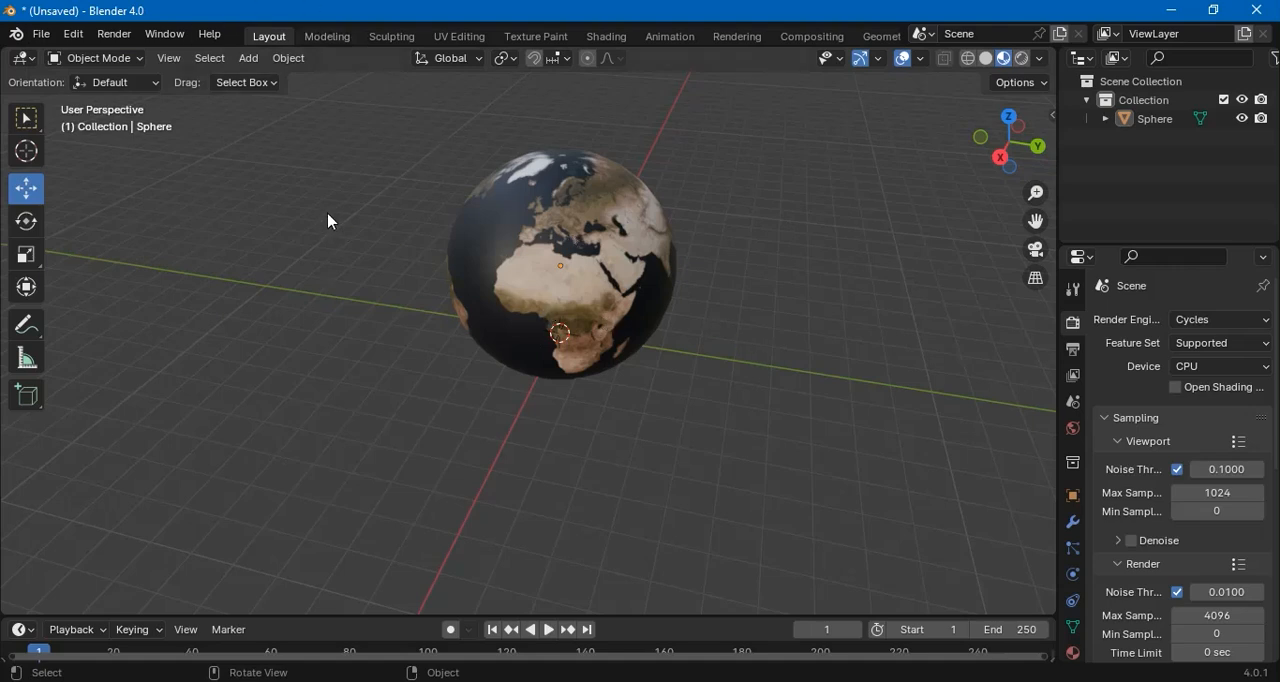
left_click(1271, 14)
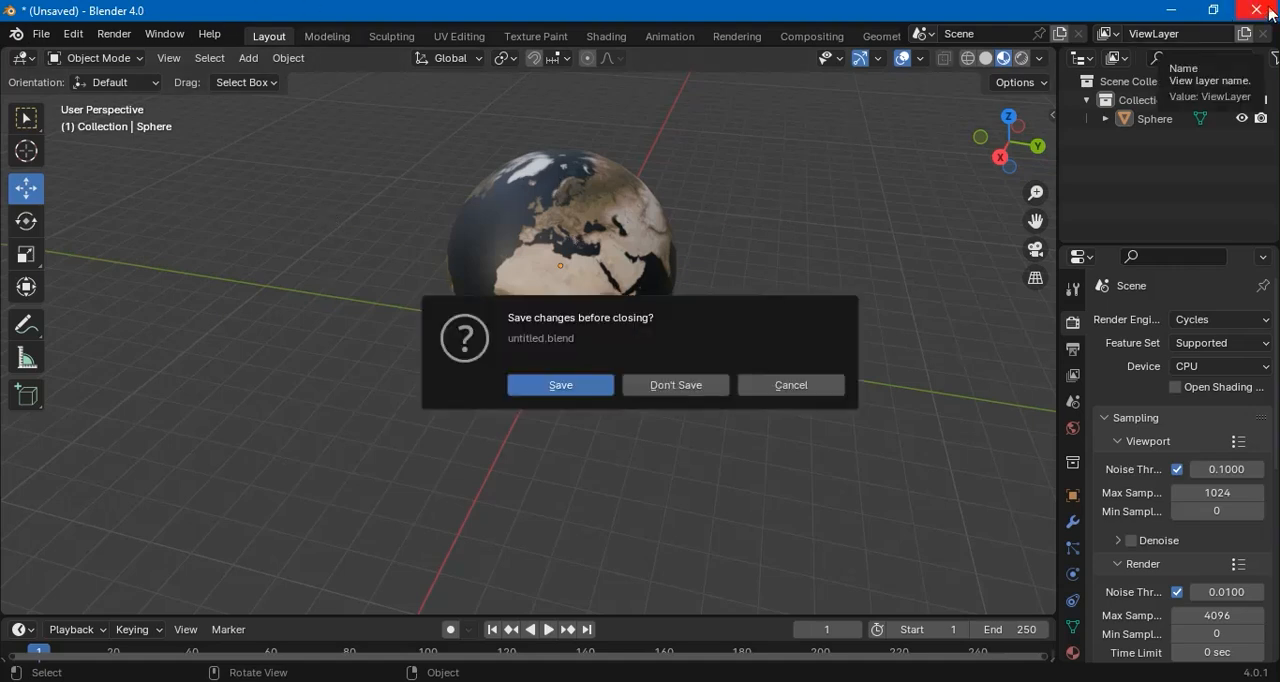
left_click(697, 384)
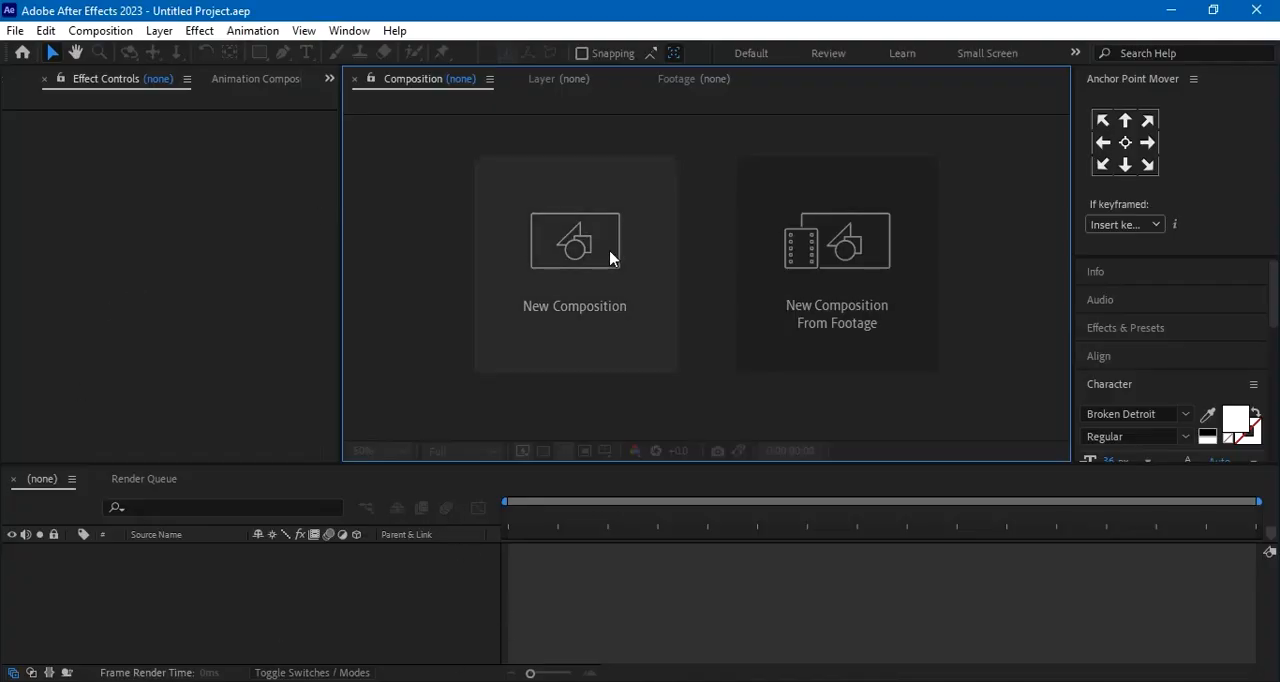
Create a 1920x1080 composition named Comp 1 at 29.97 fps with a duration of 25 seconds
left_click(557, 262)
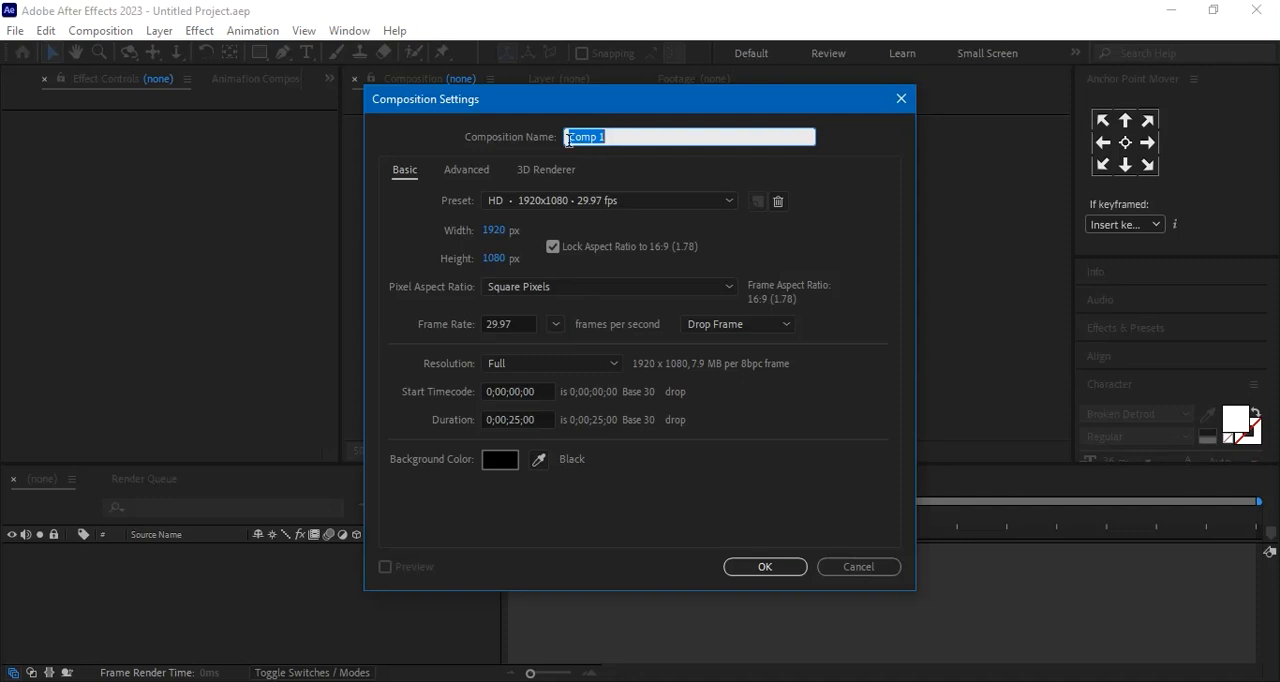
left_click(772, 571)
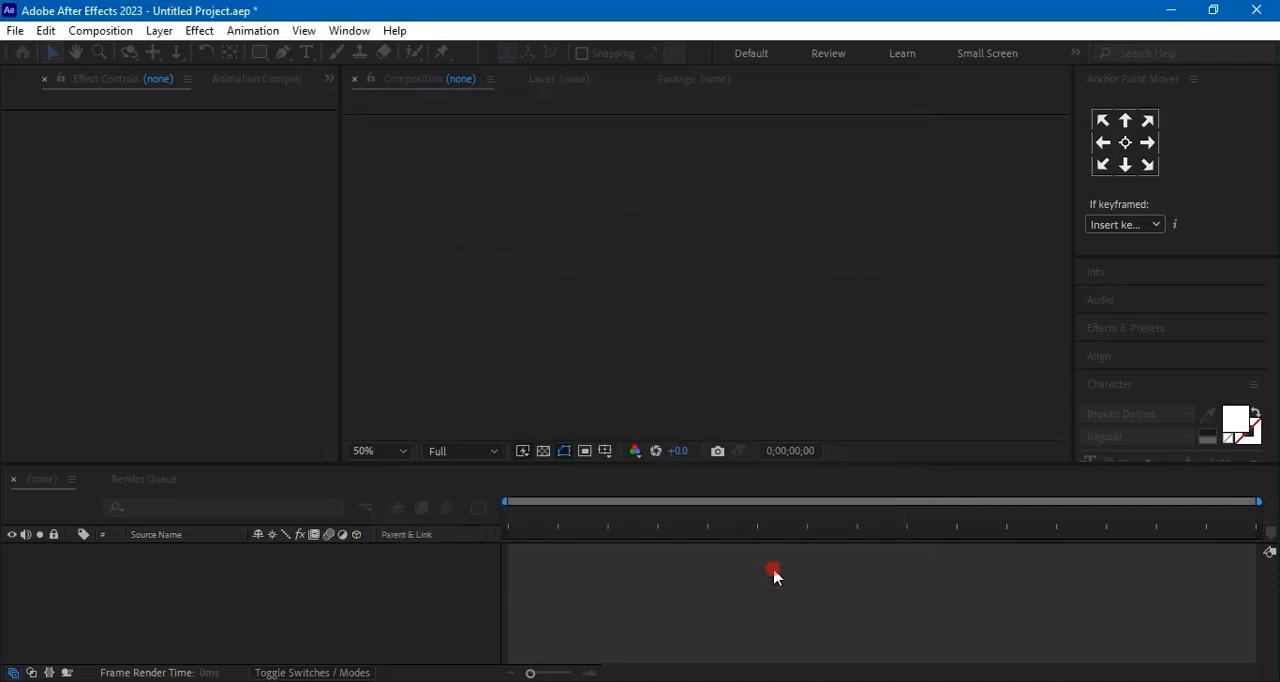
left_click(333, 596)
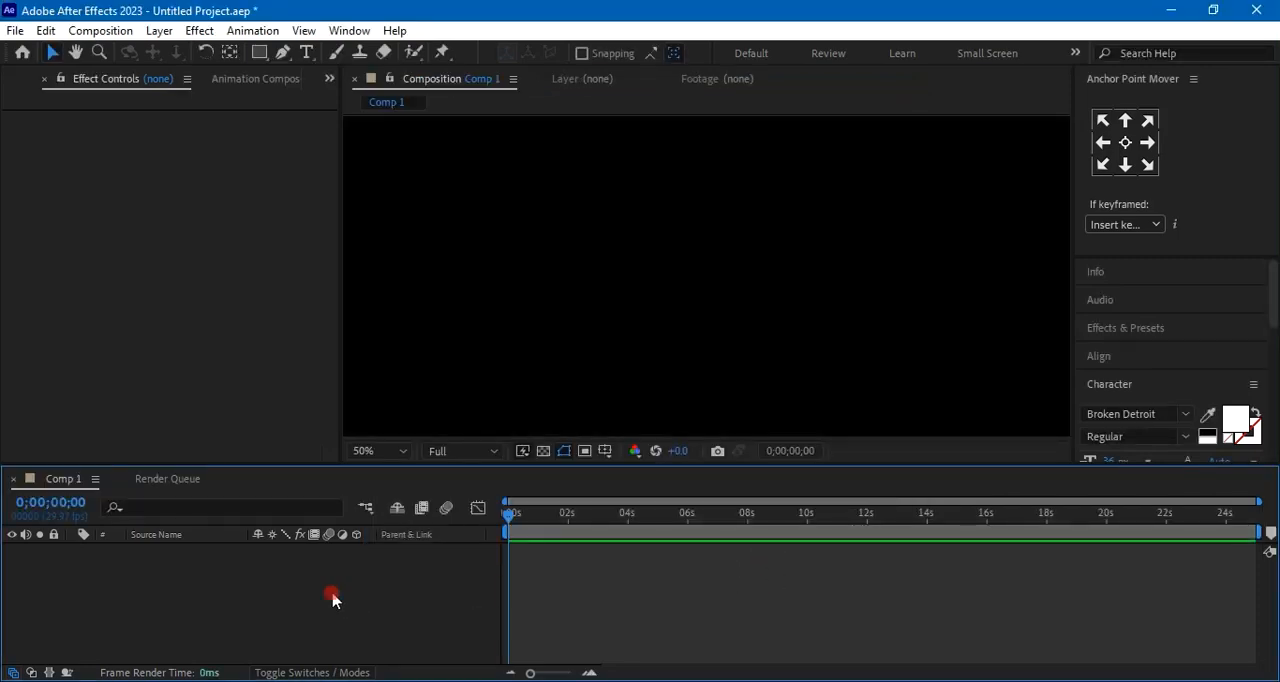
Add a 1920x1080 solid layer named Dark Gray Solid 1 to Comp 1
right_click(253, 578)
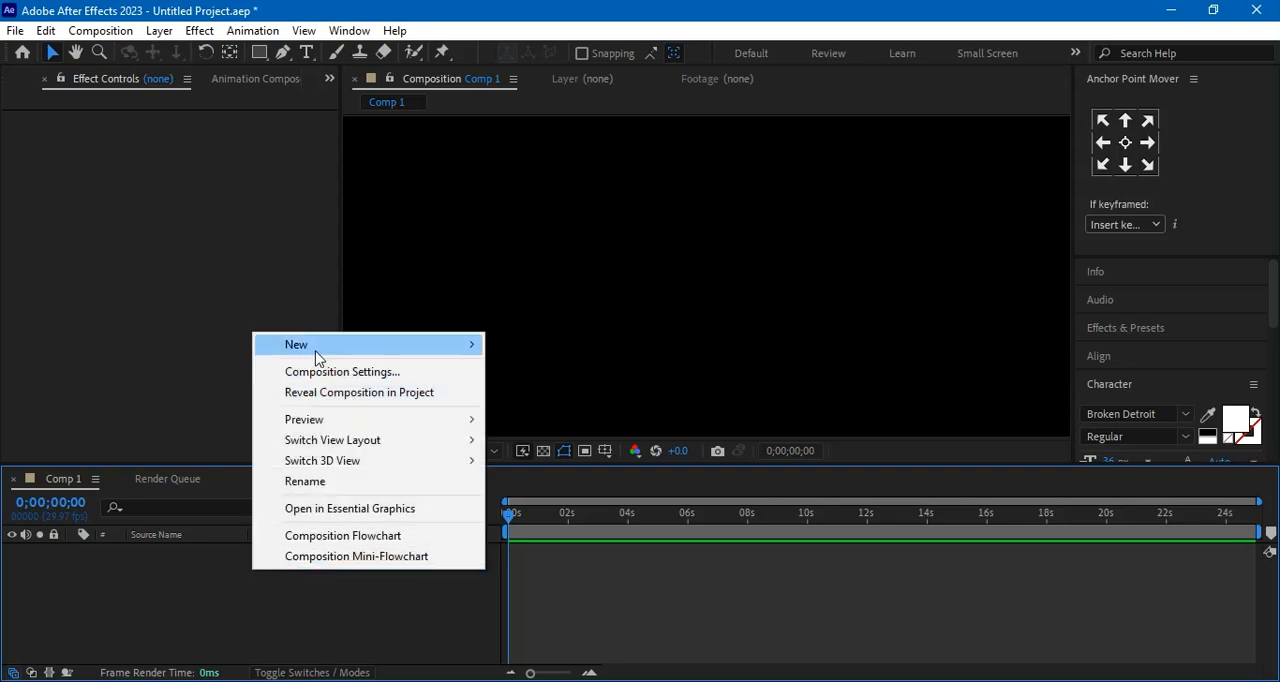
mouse_move(312, 344)
left_click(538, 393)
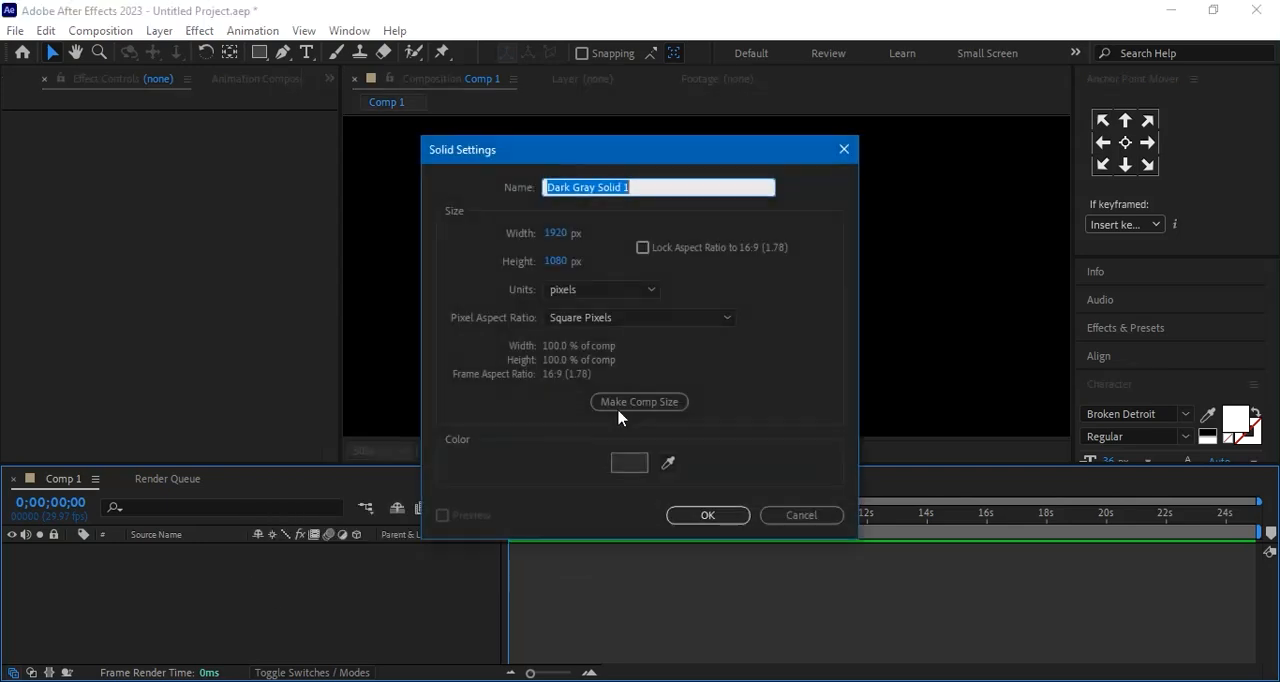
left_click(709, 515)
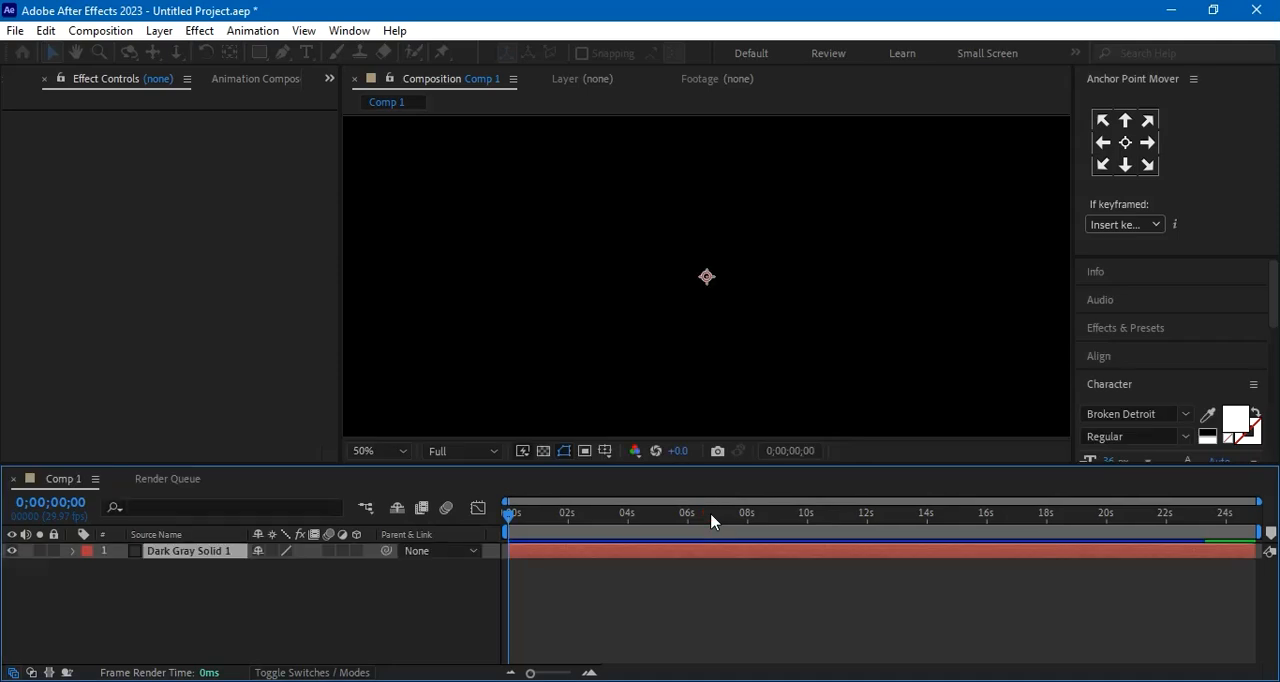
left_click(306, 612)
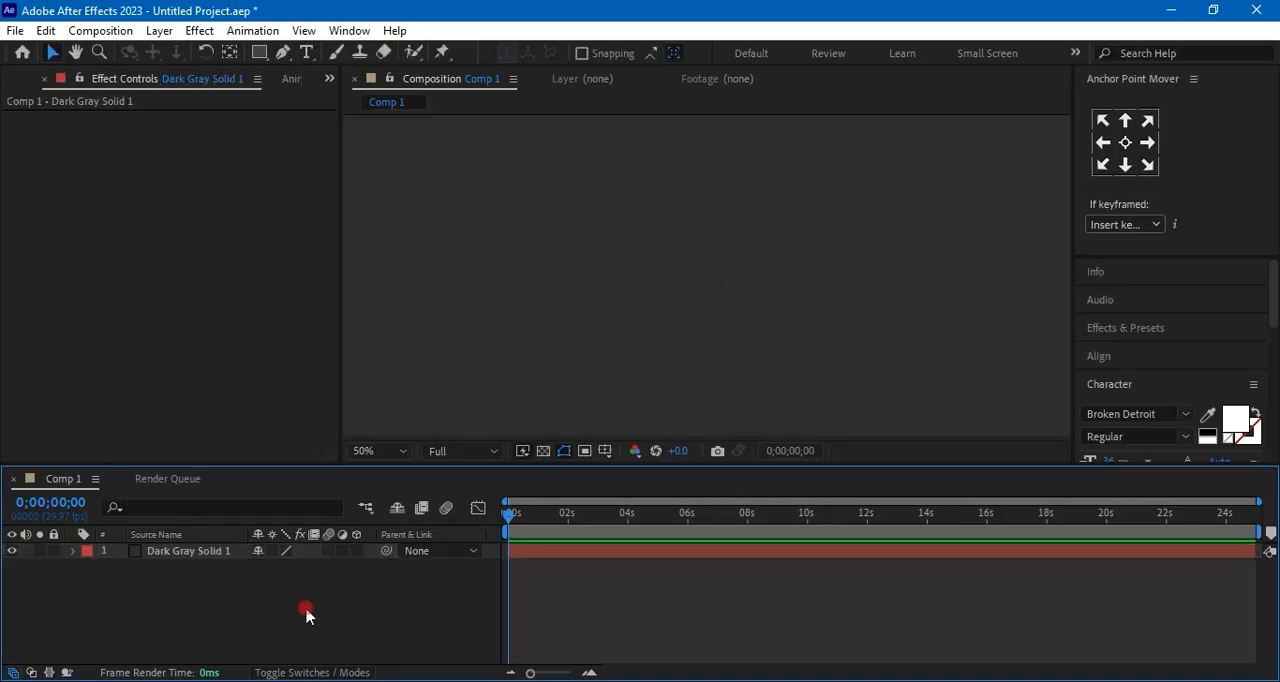
Apply the Video Copilot Element effect to Dark Gray Solid 1 and open its Scene Setup
left_click(206, 552)
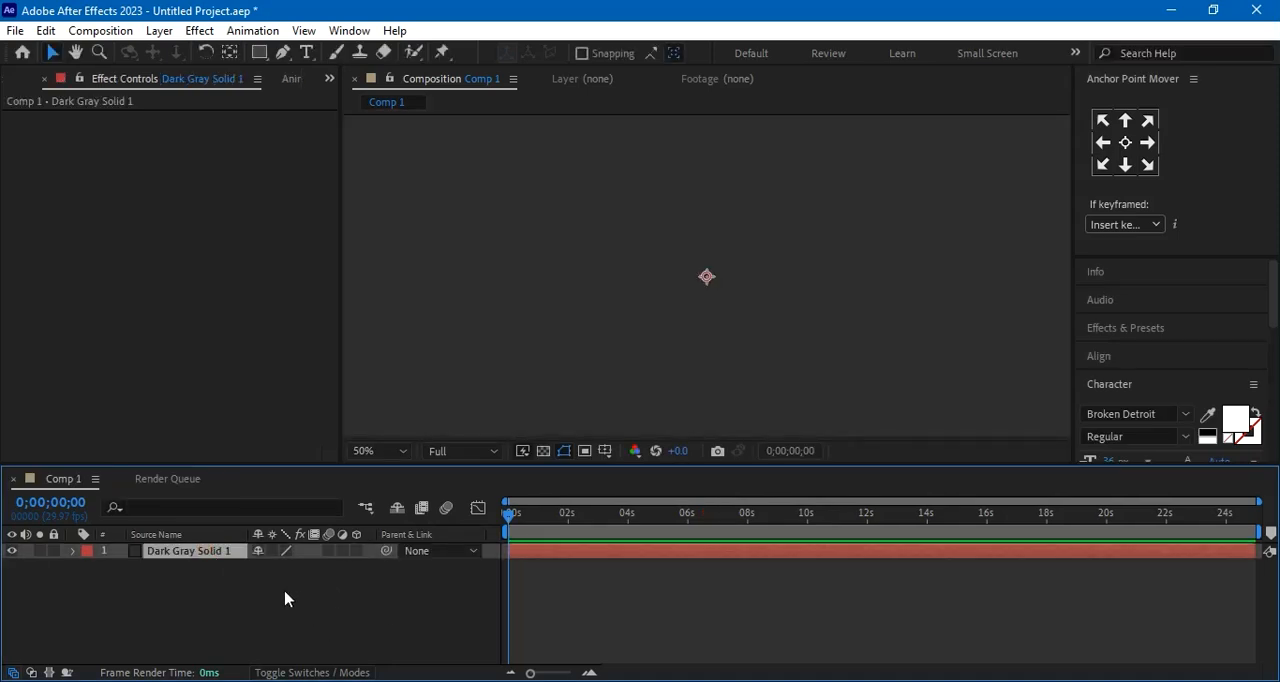
left_click(199, 30)
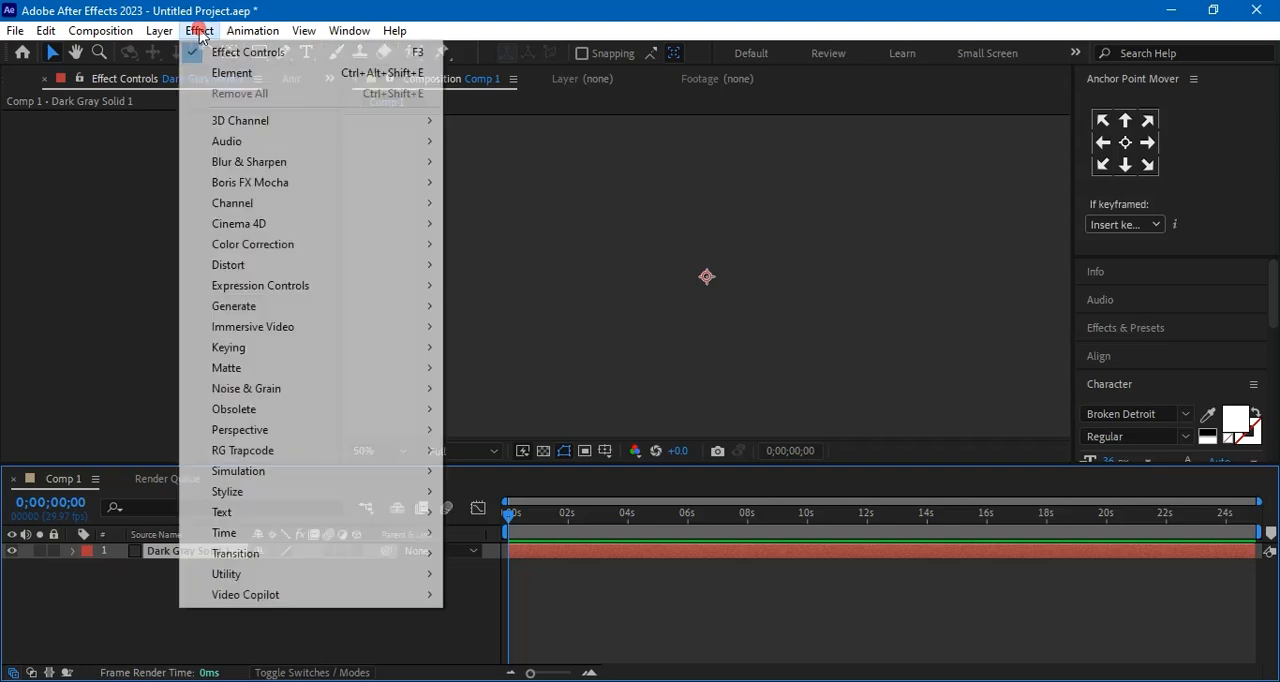
mouse_move(251, 603)
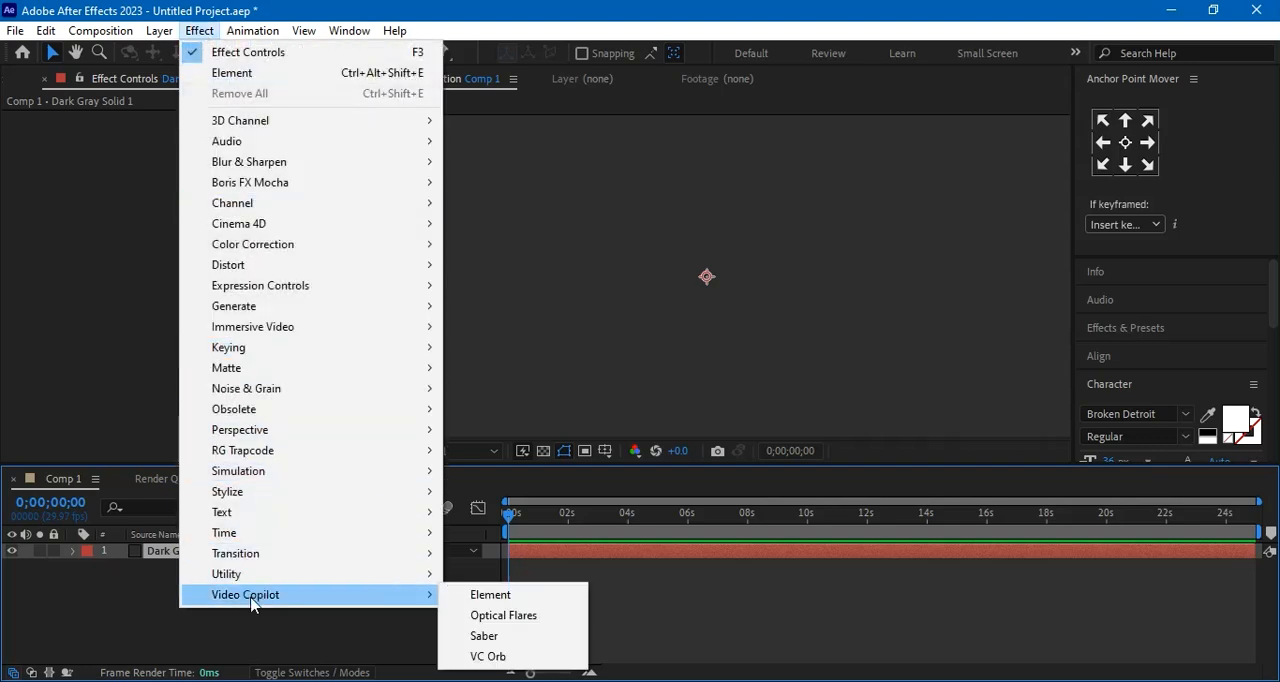
left_click(512, 595)
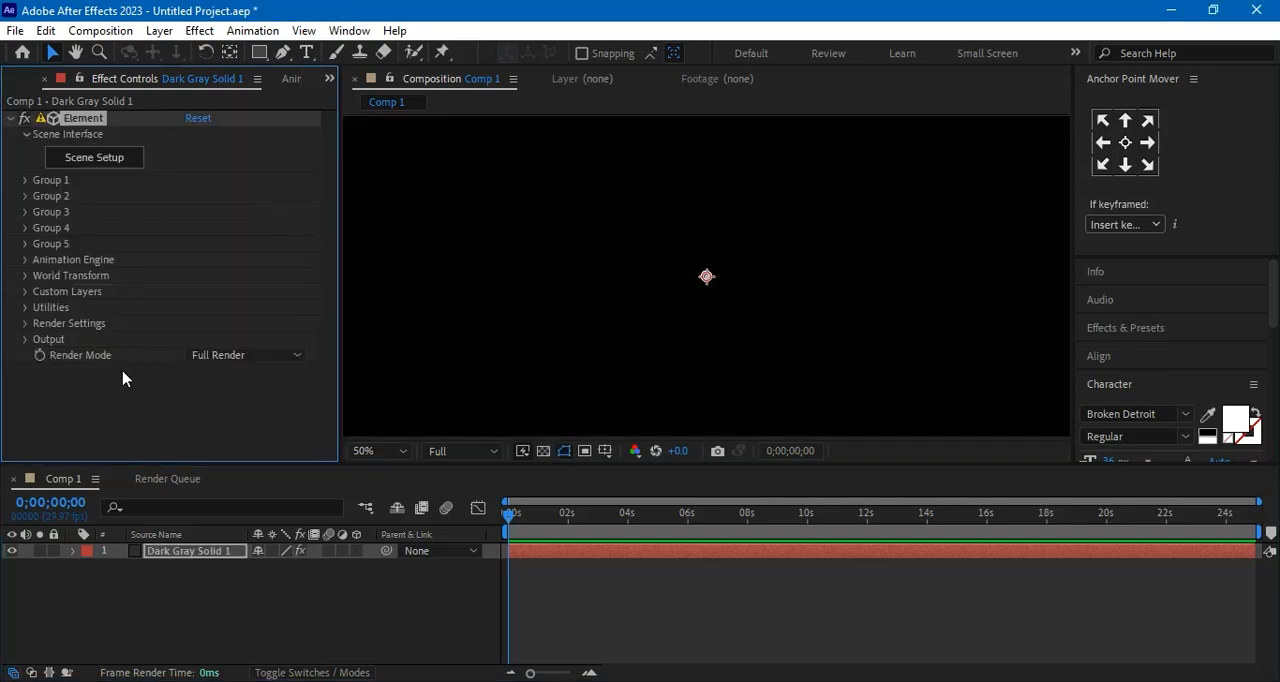
left_click(94, 157)
left_click_drag(491, 280, 506, 322)
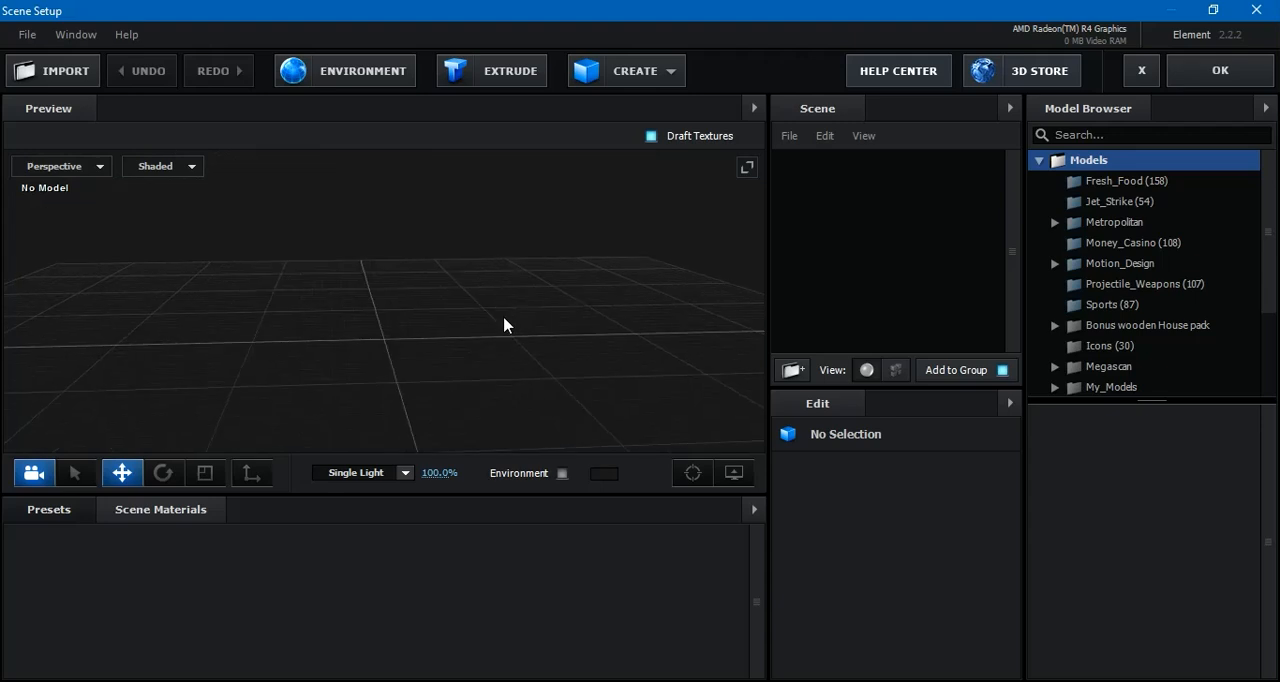
left_click_drag(241, 357, 316, 351)
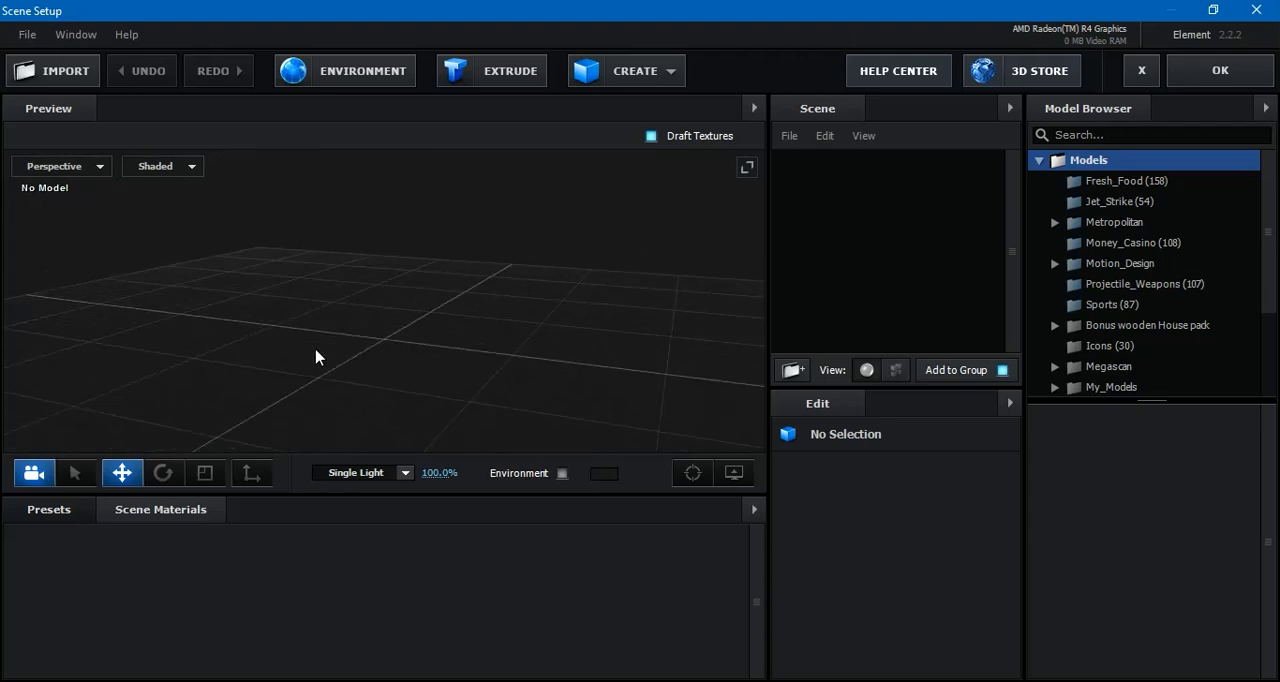
Replace the scene's environment texture with Stars_1K.jpg from the Desktop's earth folder
left_click(357, 77)
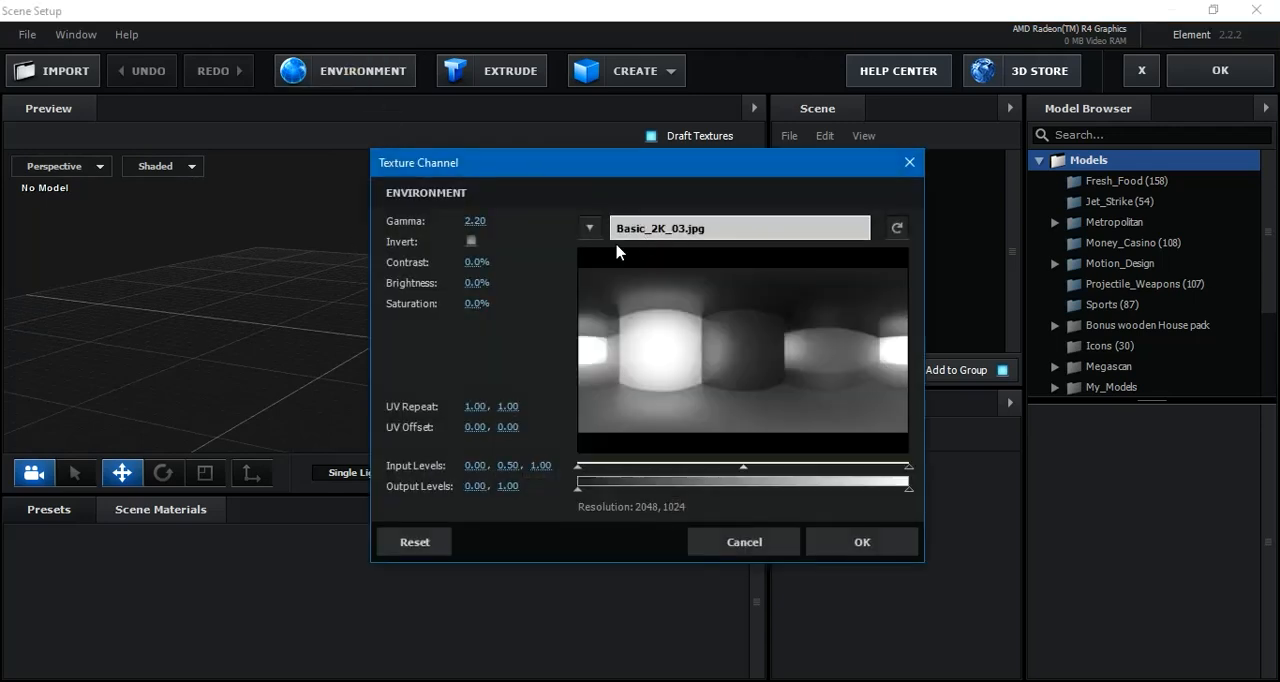
left_click(685, 229)
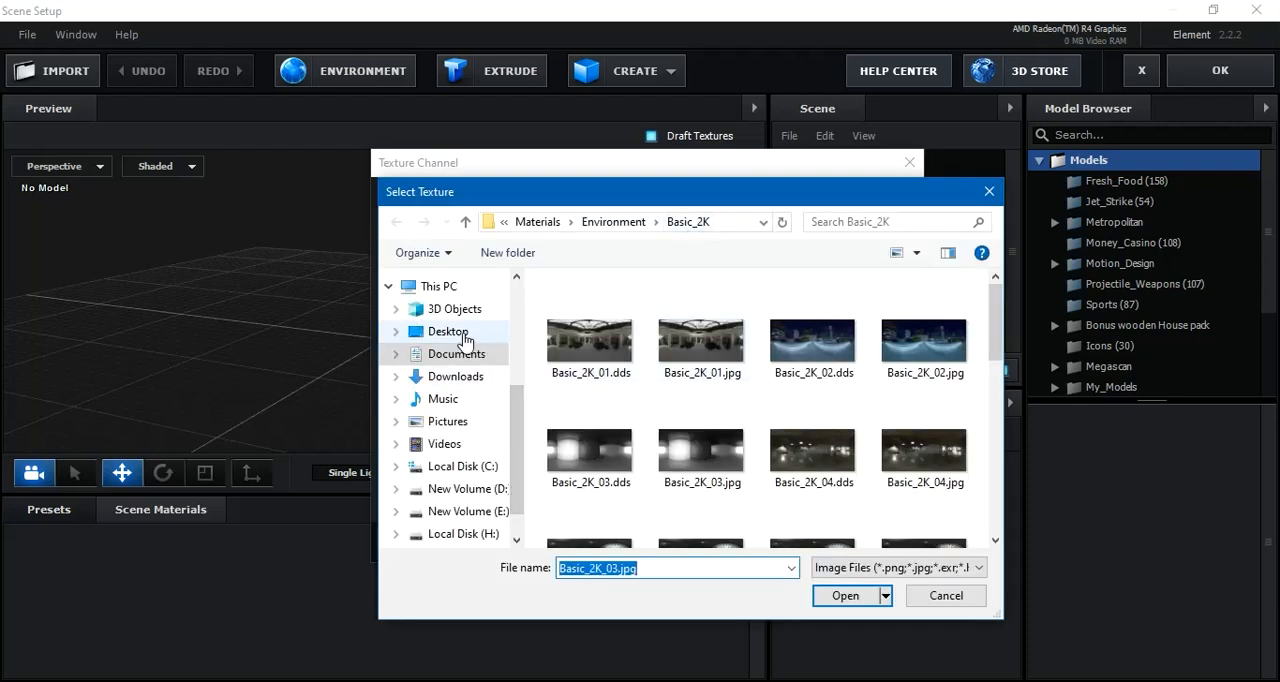
left_click(464, 340)
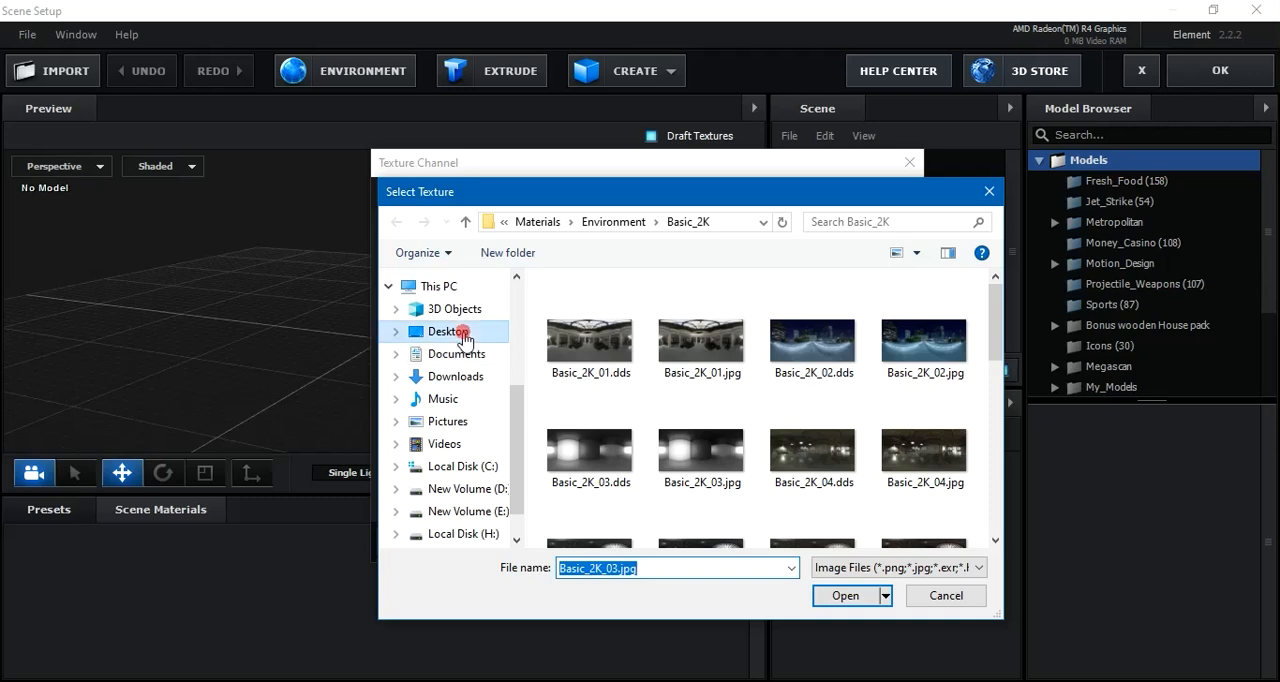
left_click(590, 340)
double_click(590, 340)
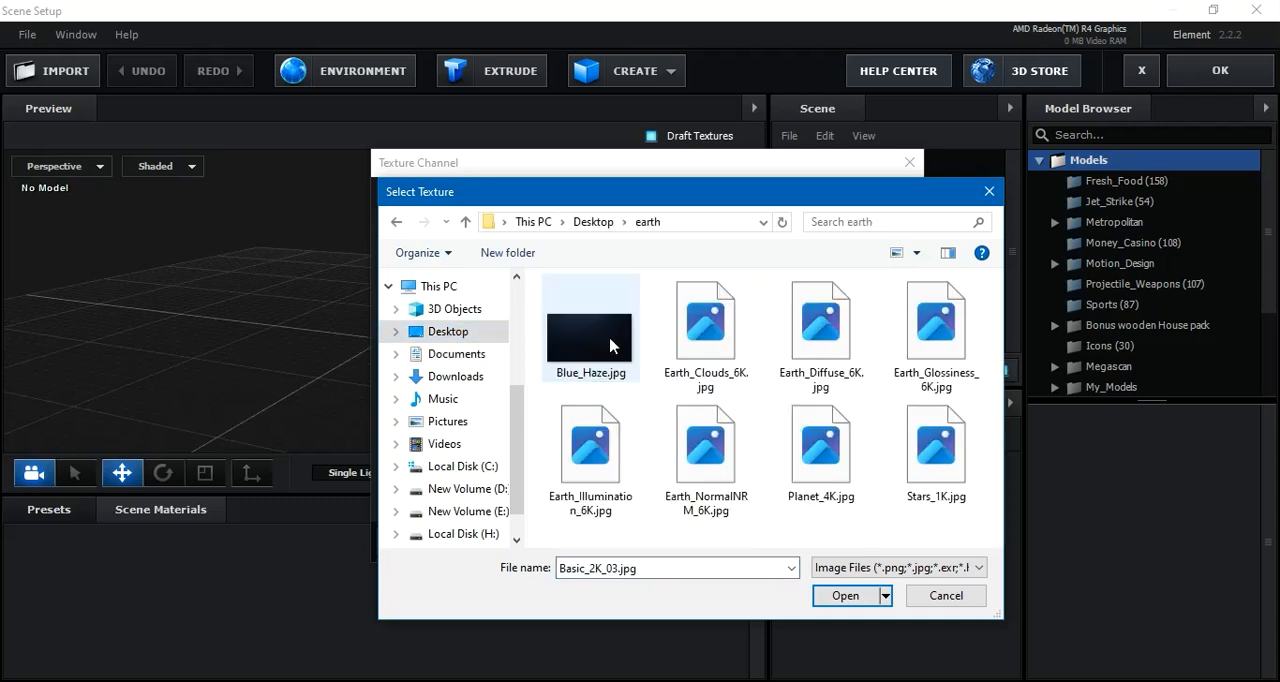
left_click(932, 440)
left_click(848, 596)
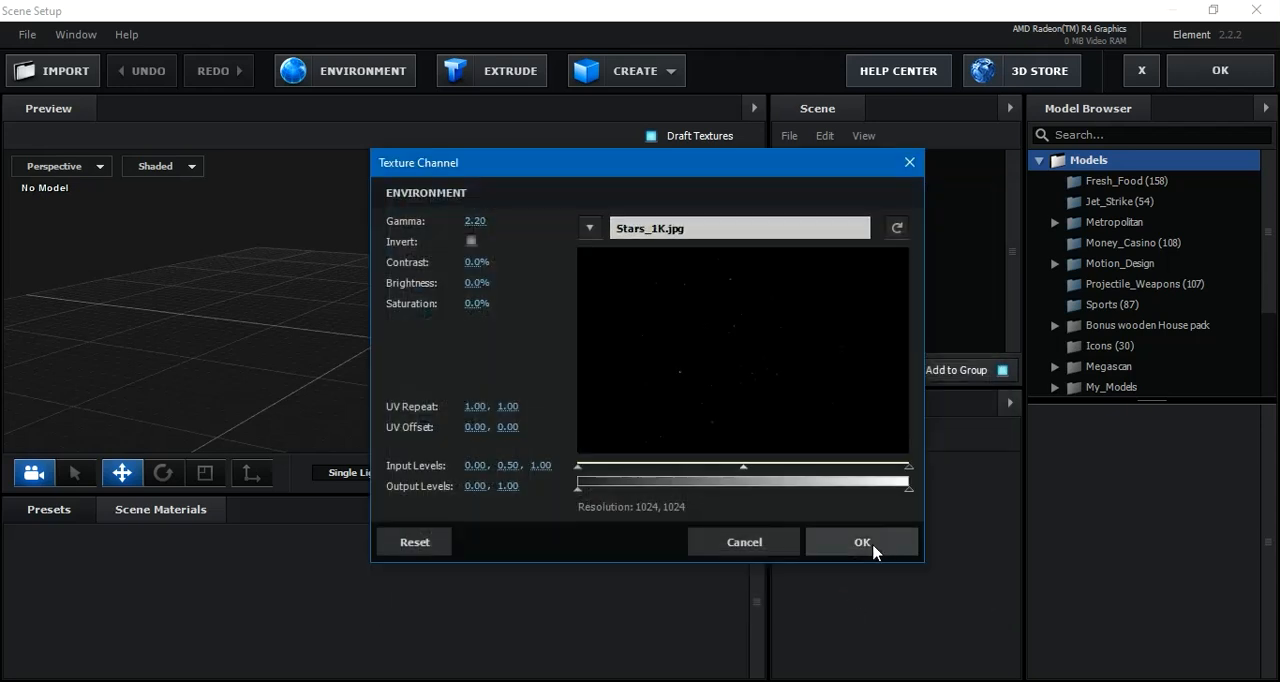
left_click(866, 542)
left_click_drag(520, 365, 740, 250)
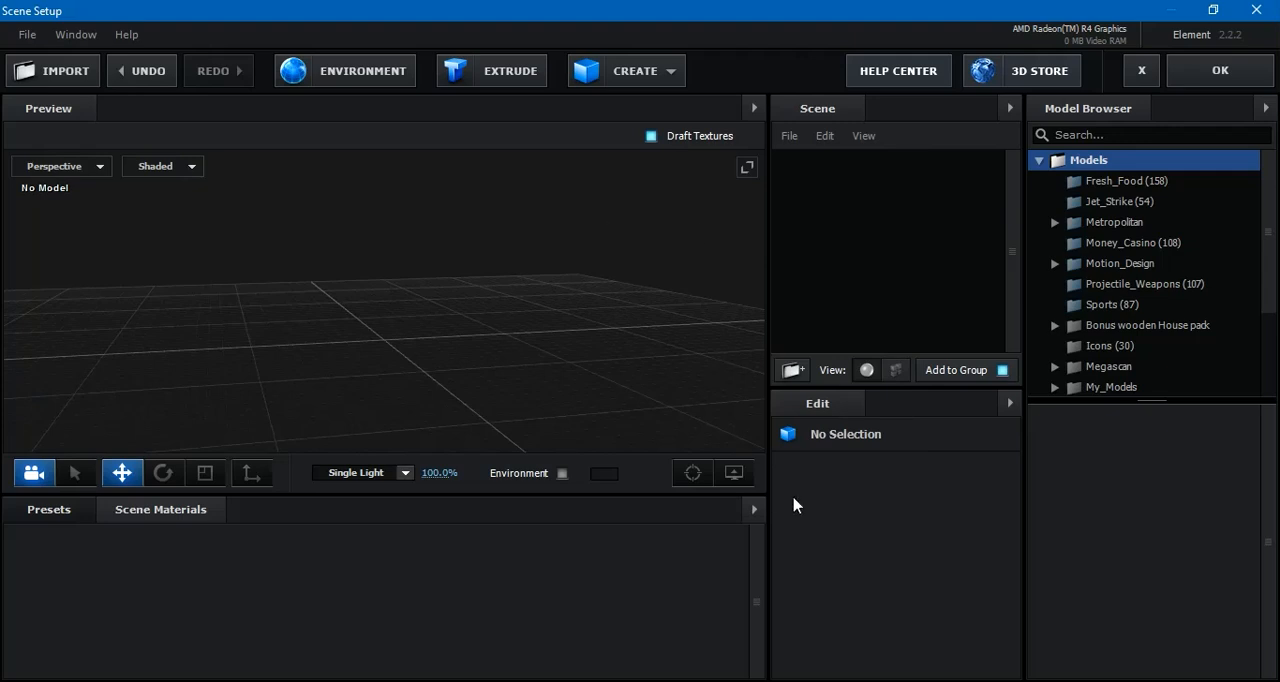
Create a sphere model in the scene and raise it to a Y position of 0.43
left_click(650, 79)
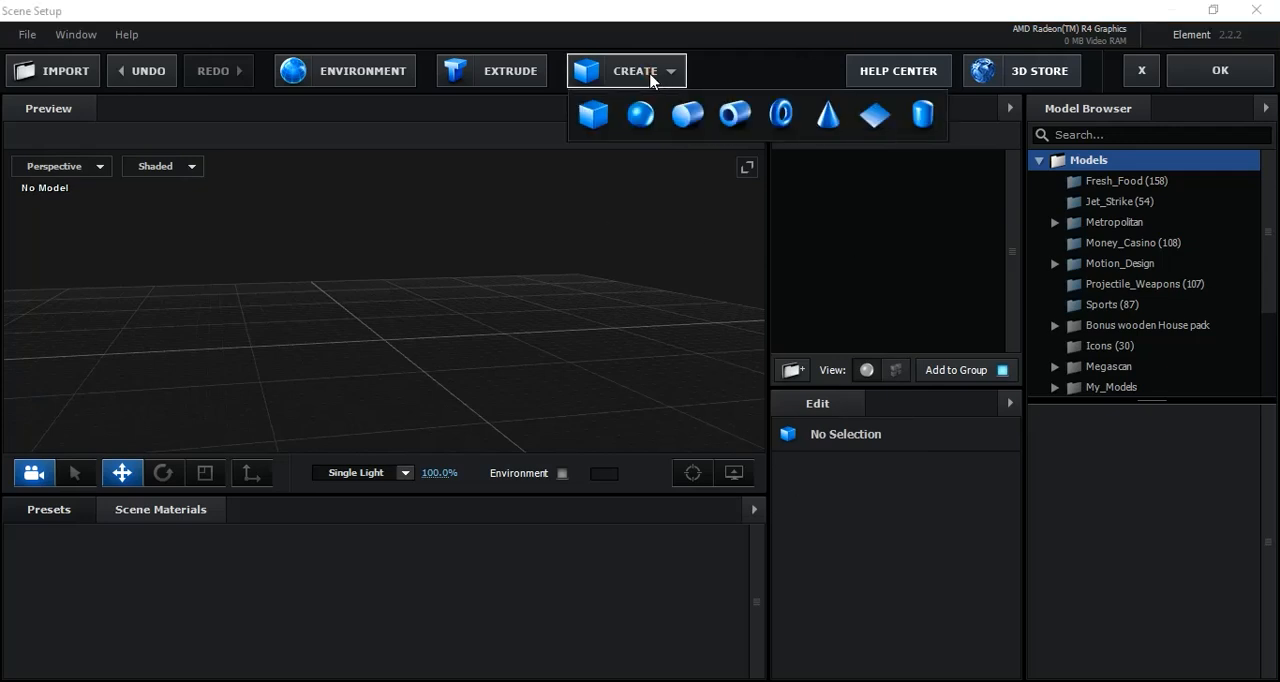
left_click(643, 114)
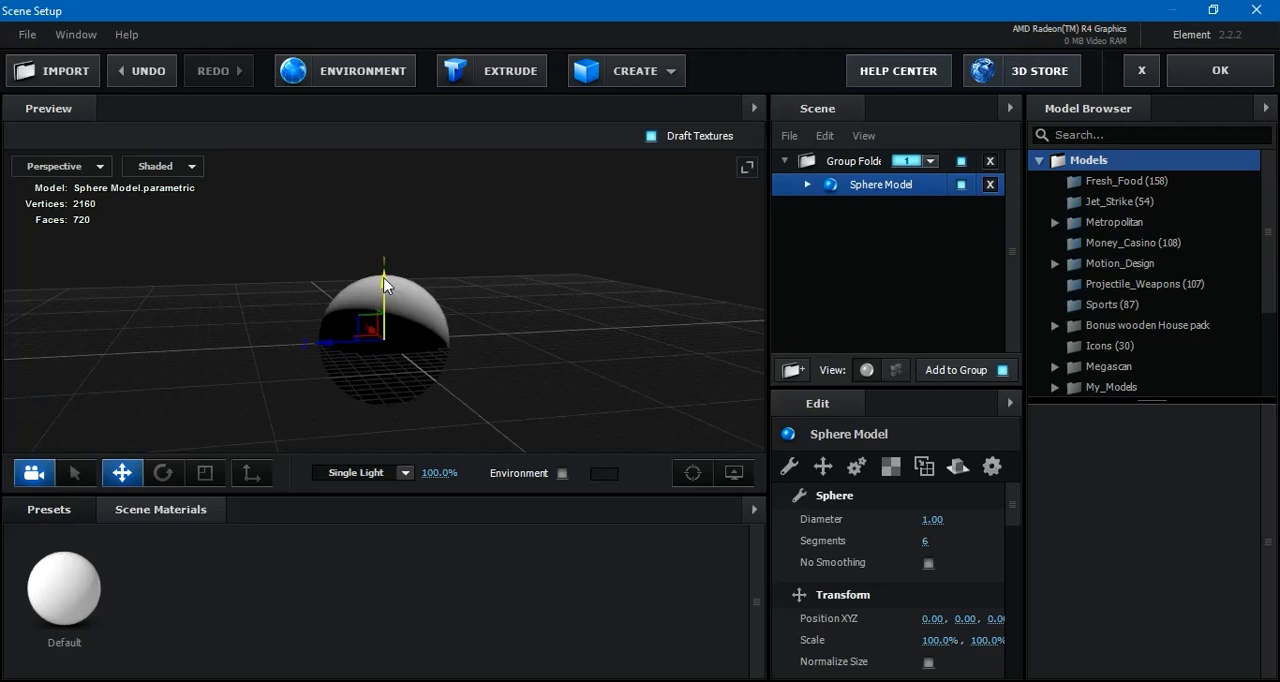
left_click_drag(385, 286, 327, 387)
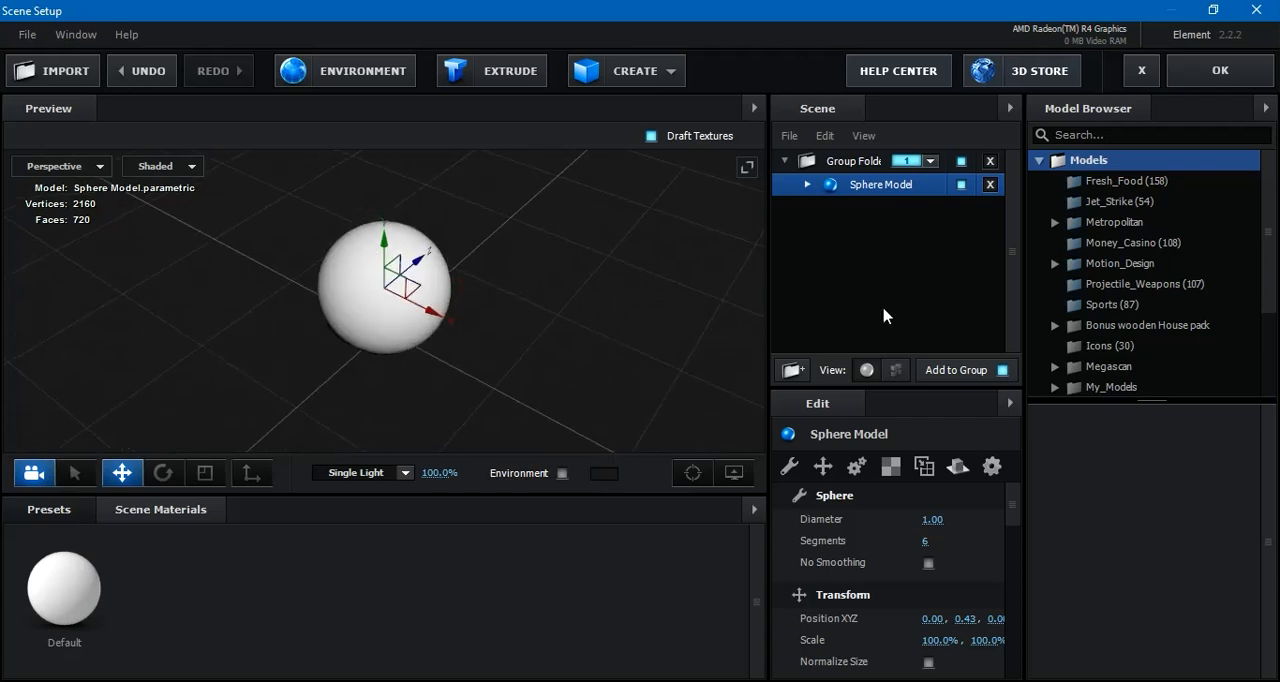
Load Stars_1K.jpg as the diffuse texture of the sphere's Default material
left_click(807, 185)
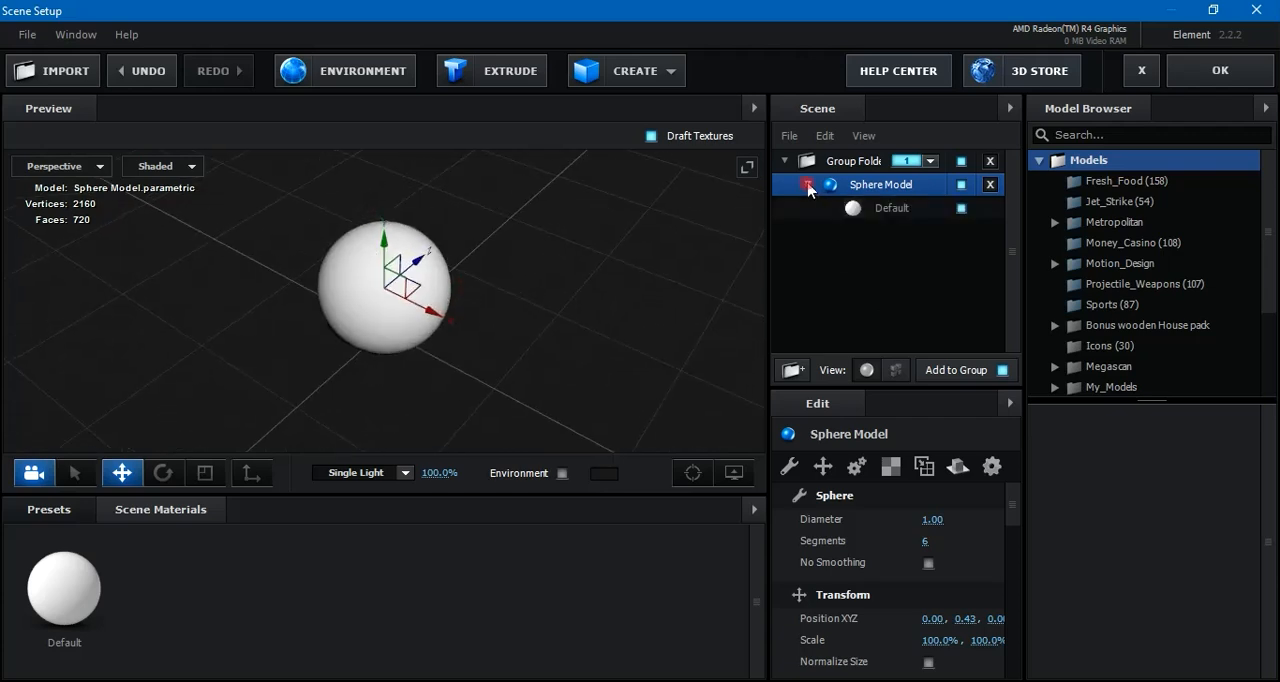
left_click(891, 209)
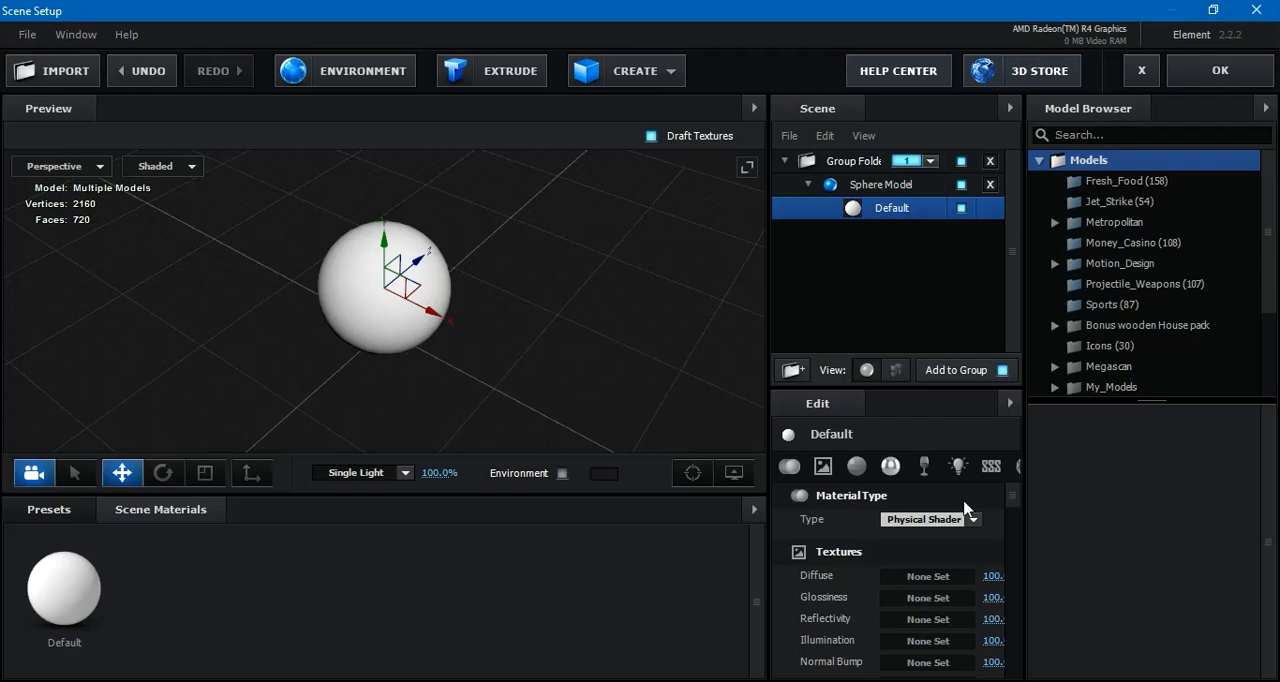
left_click(939, 578)
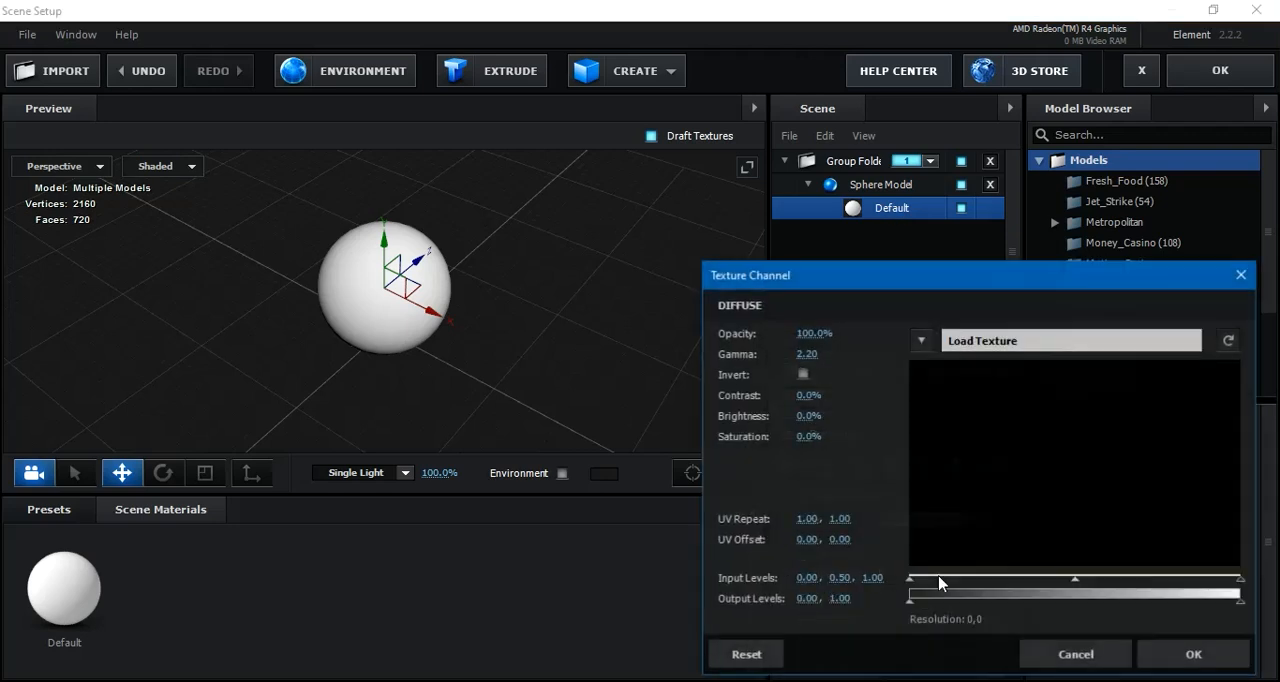
left_click(1022, 343)
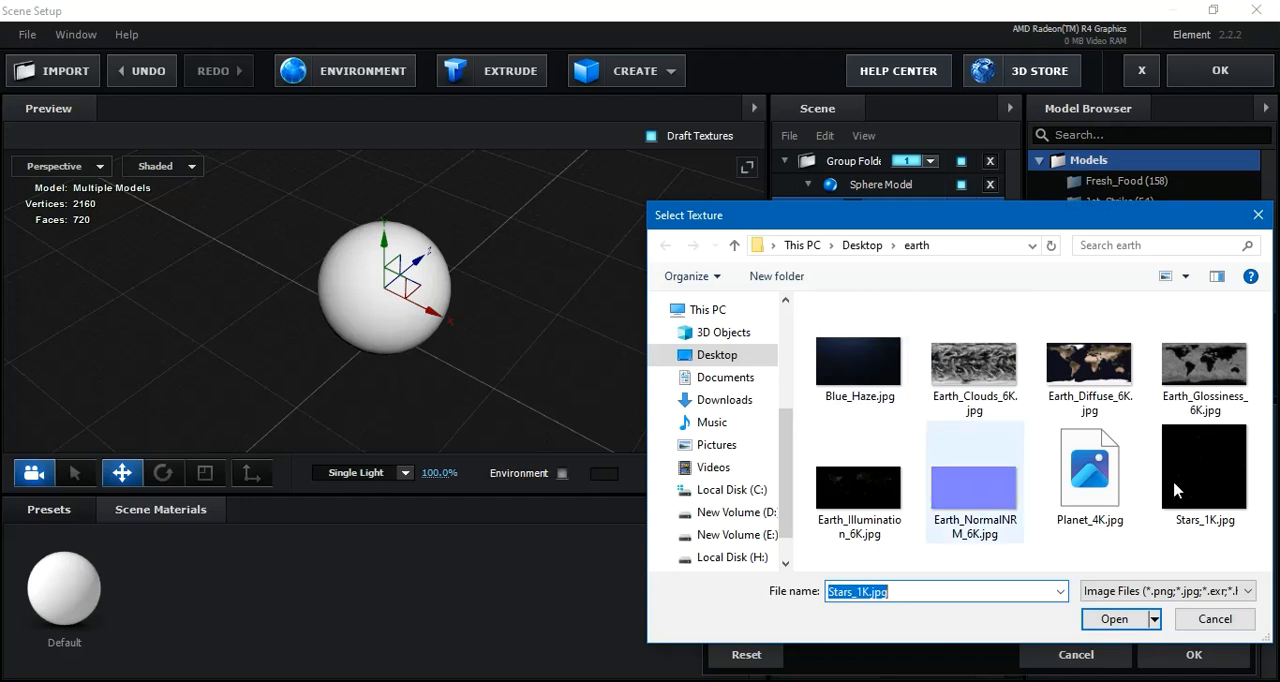
left_click(1200, 470)
left_click(1122, 622)
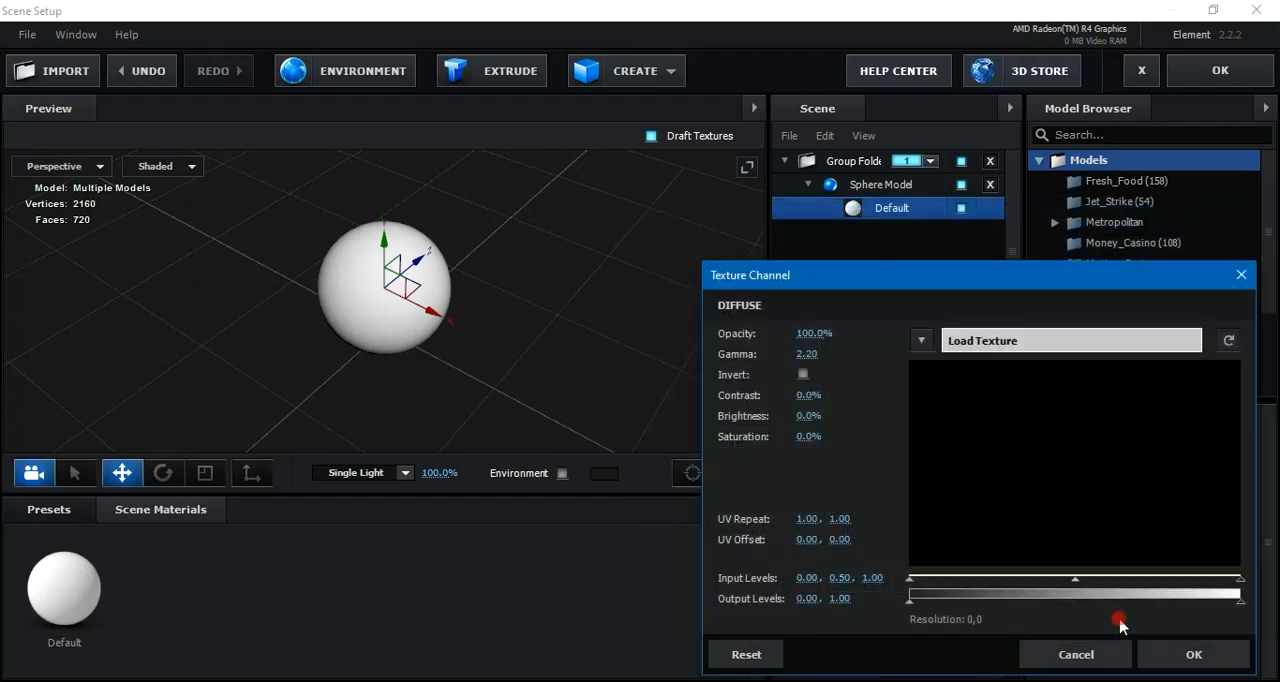
left_click(1188, 657)
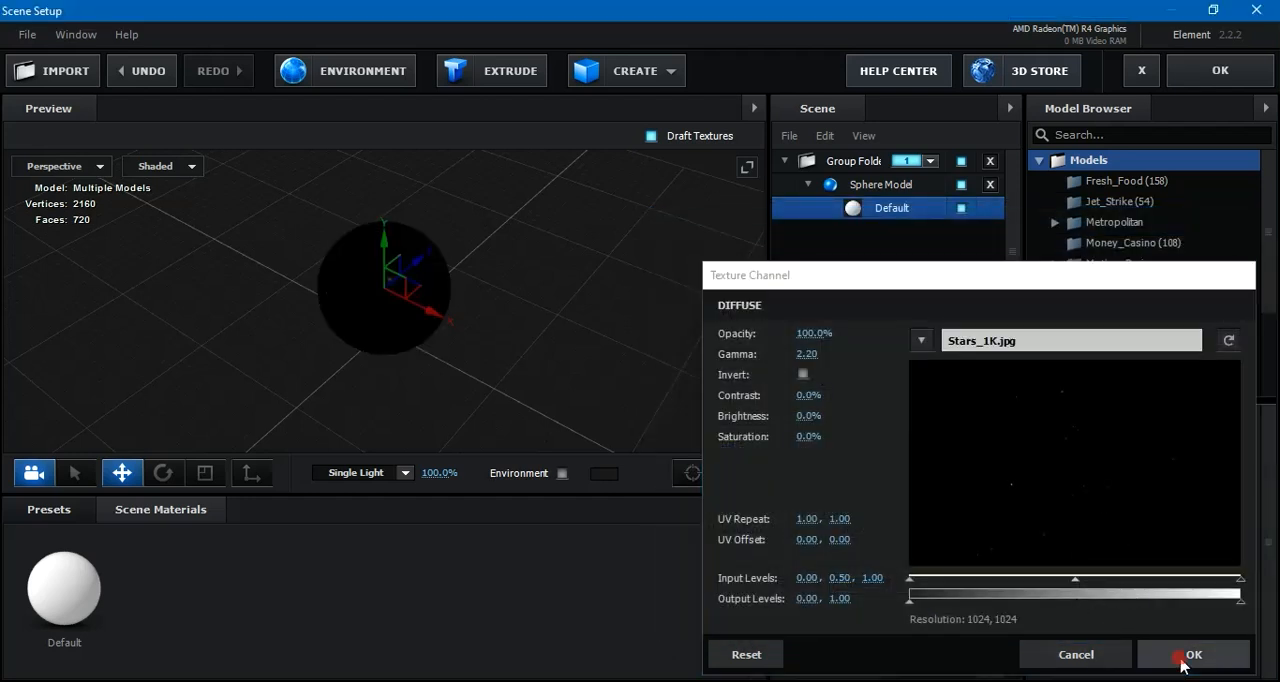
Enable Draw Backfaces on the star material, then have its illumination use the diffuse color at 100% intensity
left_click_drag(511, 305, 378, 317)
scroll(378, 317, "up", 5)
left_click_drag(438, 291, 491, 250)
left_click_drag(1012, 496, 1017, 681)
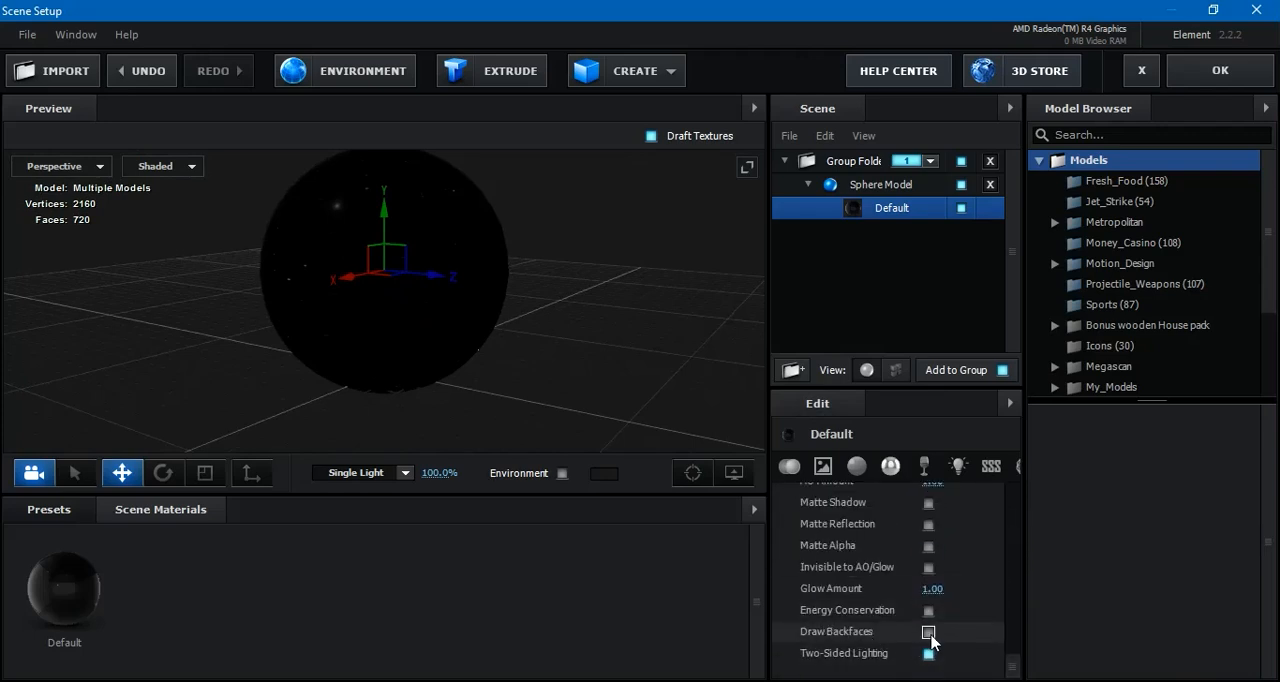
left_click_drag(1014, 666, 1008, 560)
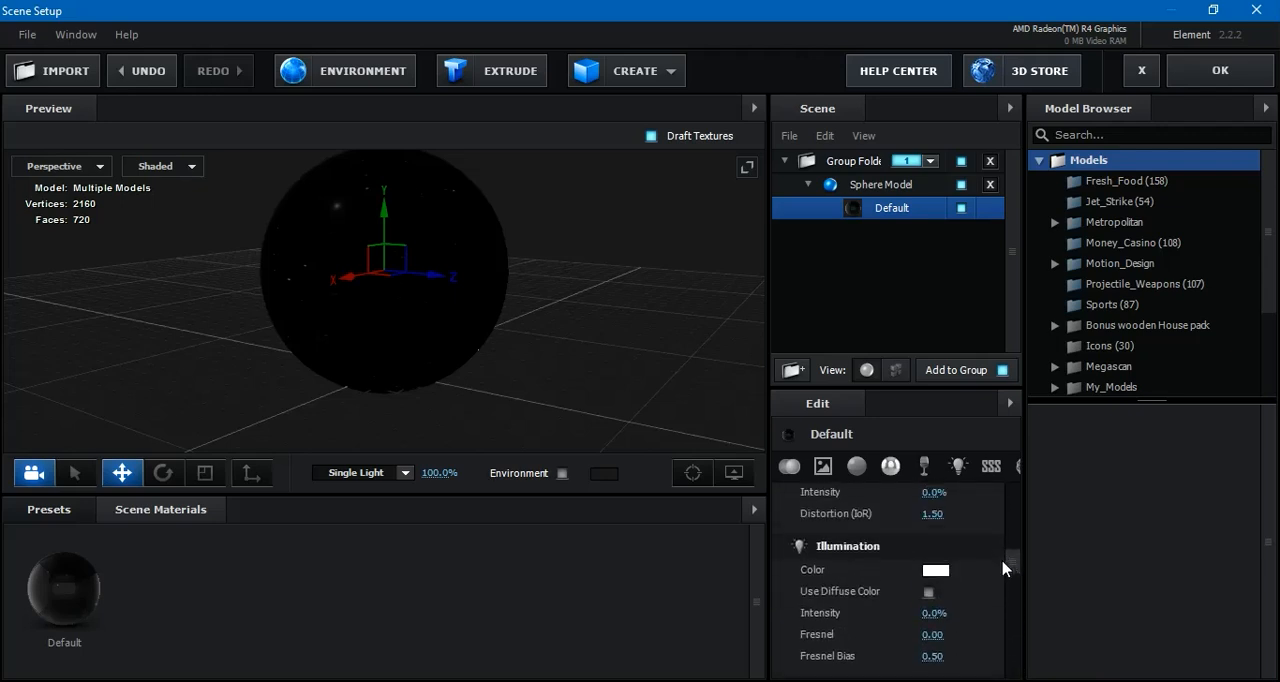
left_click(930, 614)
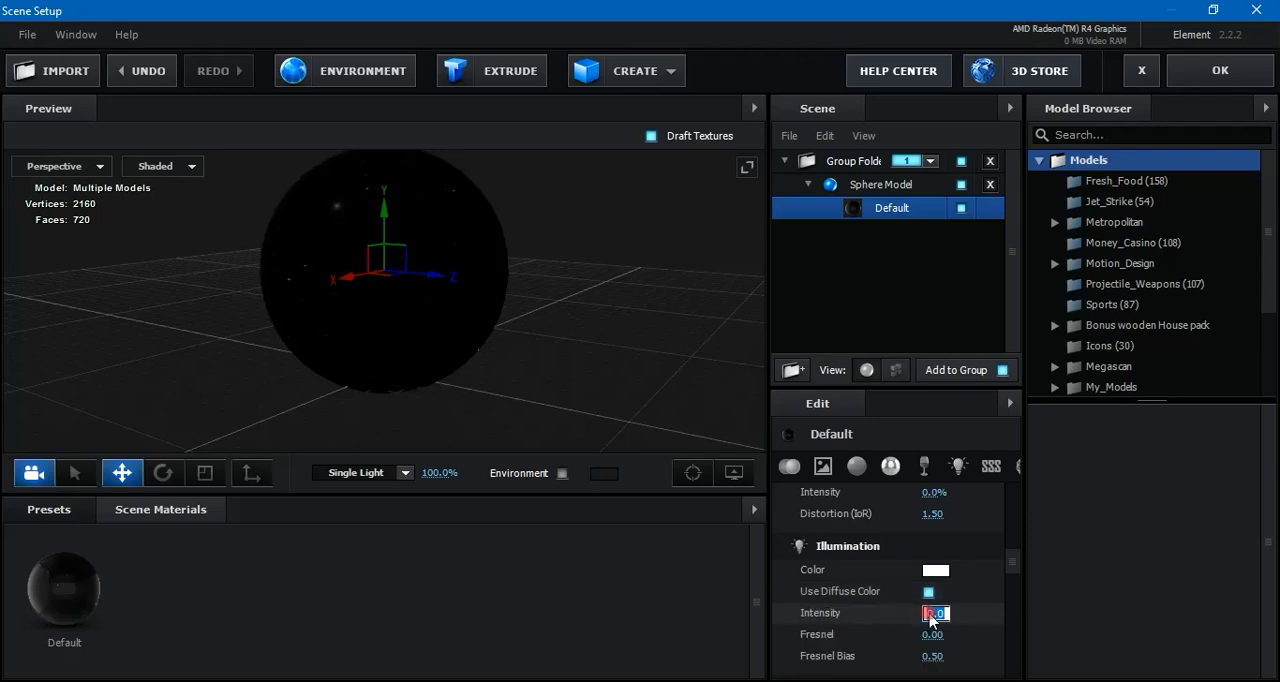
type("100")
key("Return")
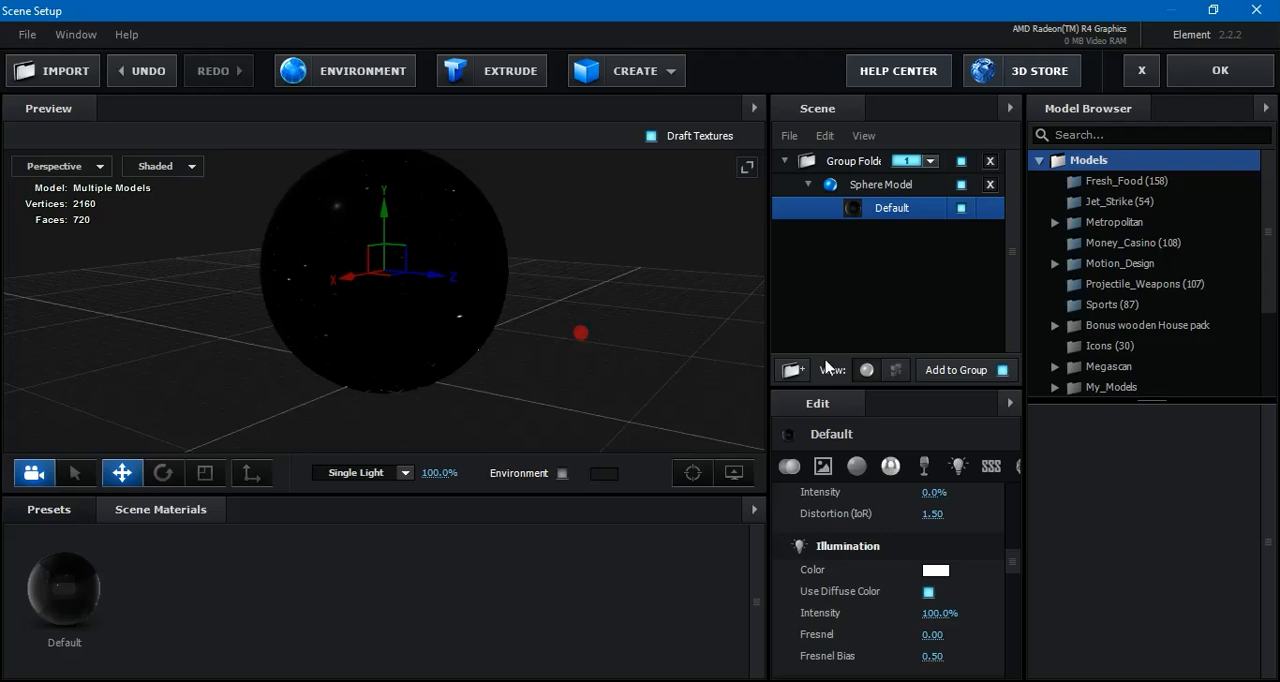
Scale the Sphere Model to 10000% and accept the scene setup
left_click_drag(1014, 570, 1020, 500)
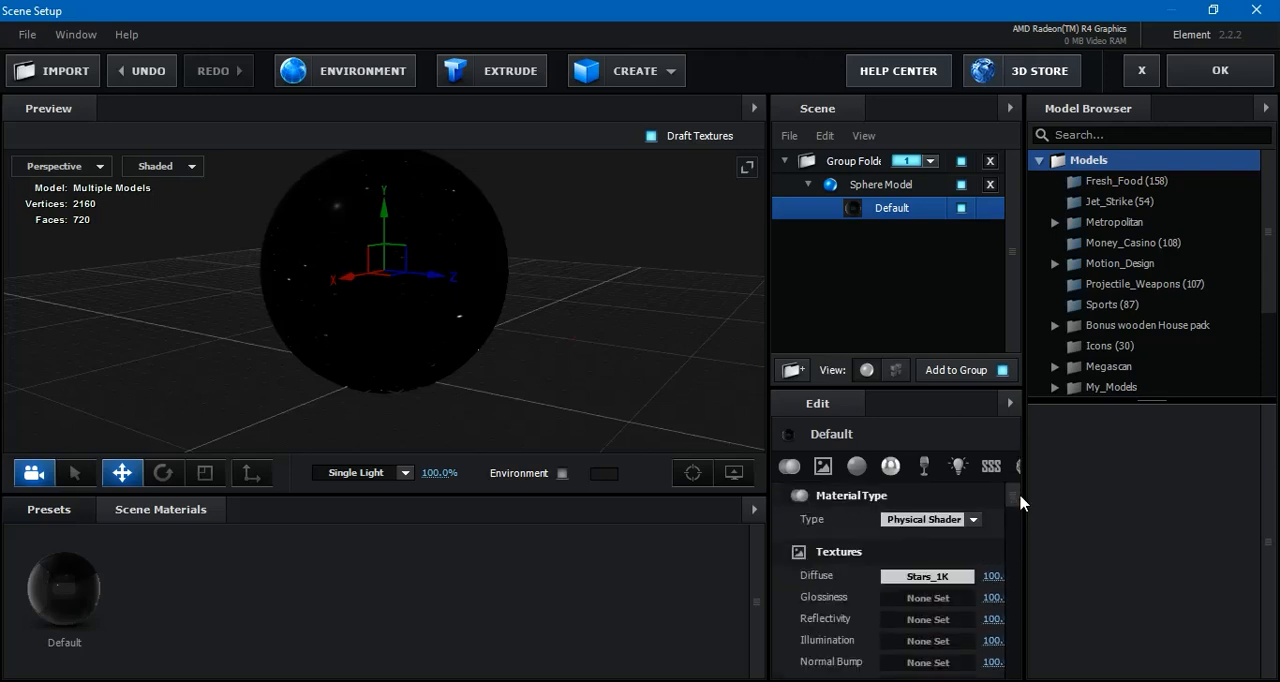
scroll(1016, 522, "down", 3)
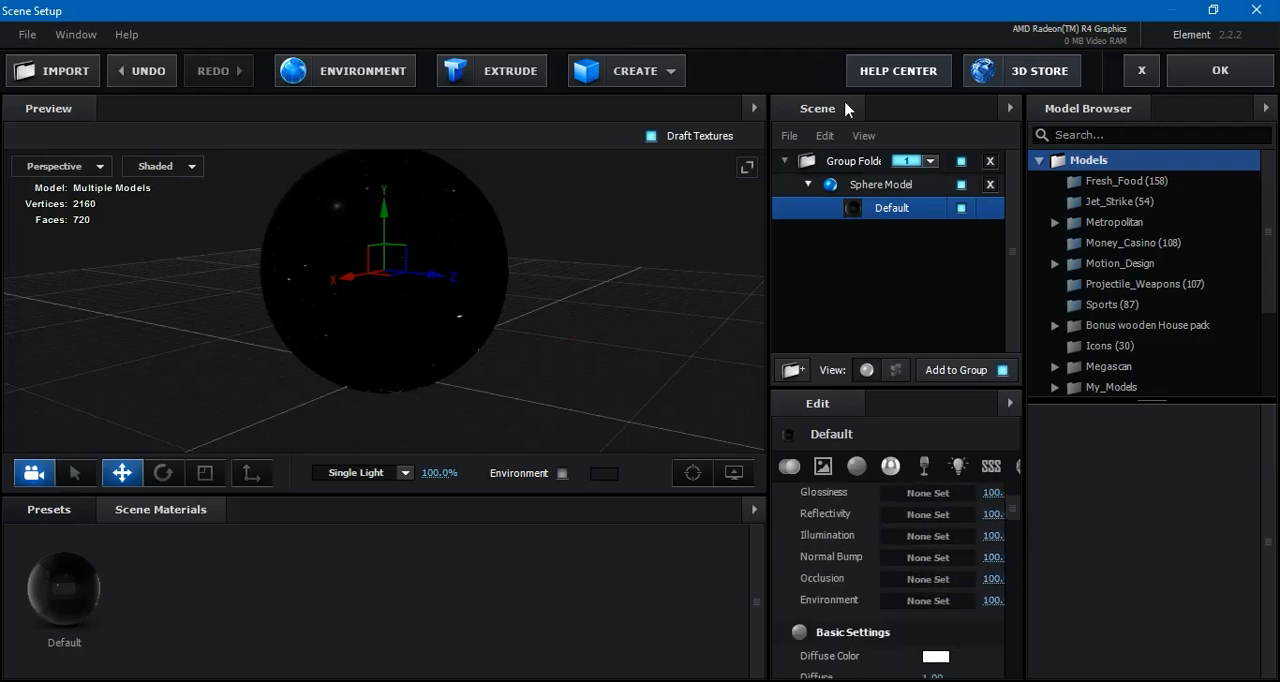
left_click(889, 186)
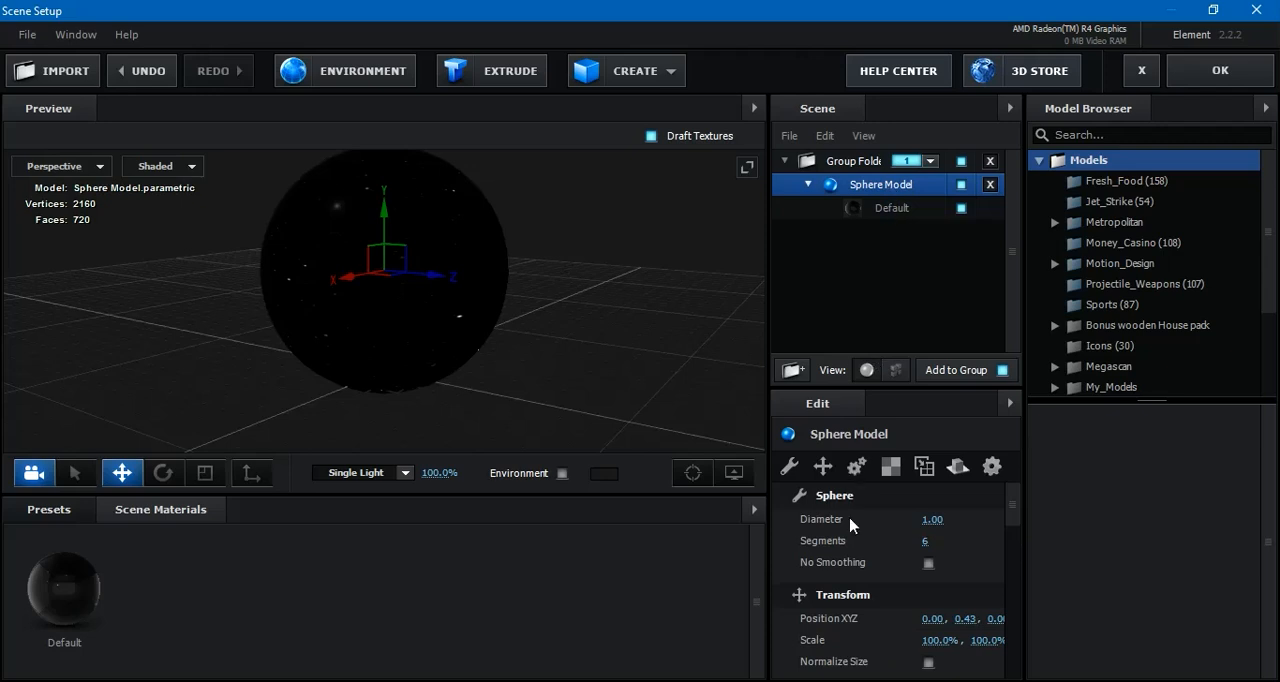
left_click(937, 639)
type("1000")
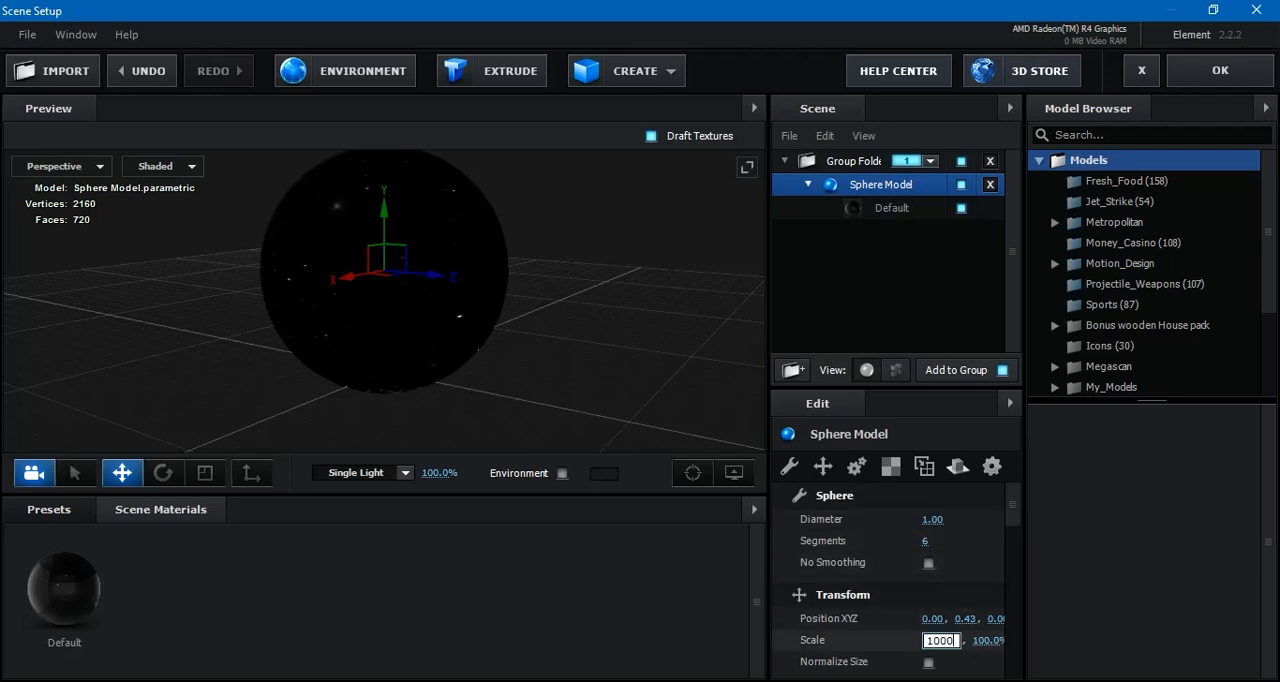
type("0")
key("Return")
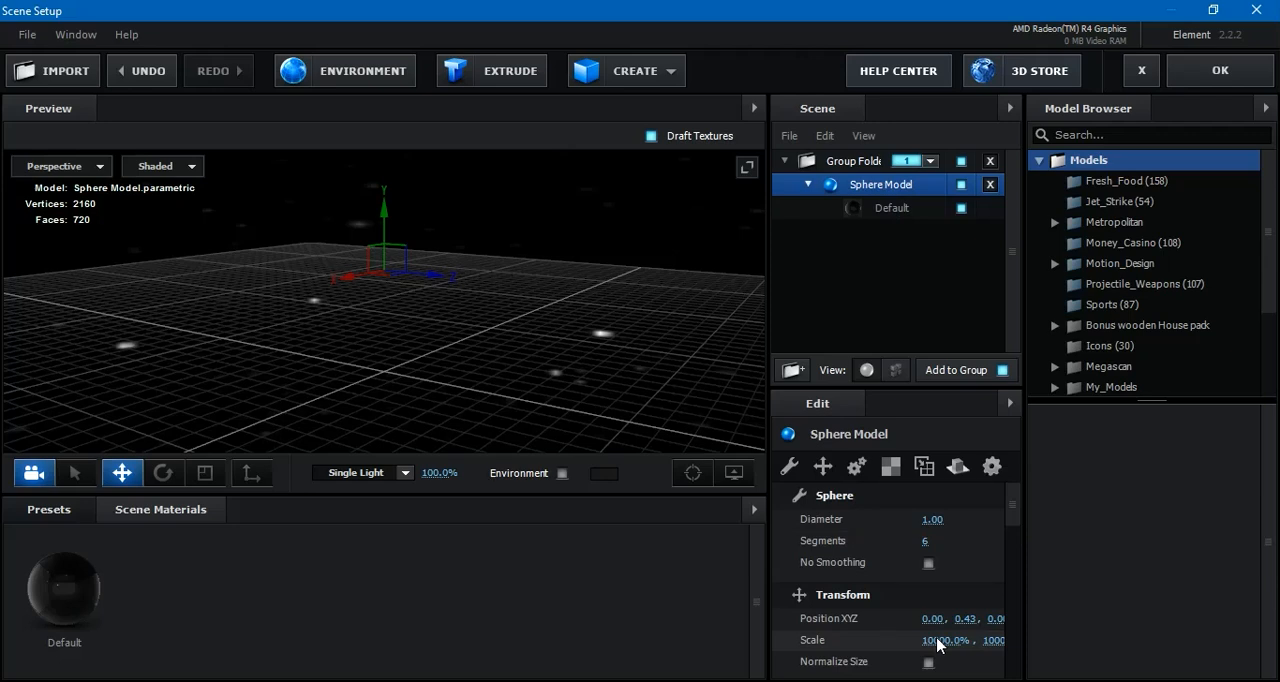
left_click_drag(531, 269, 576, 282)
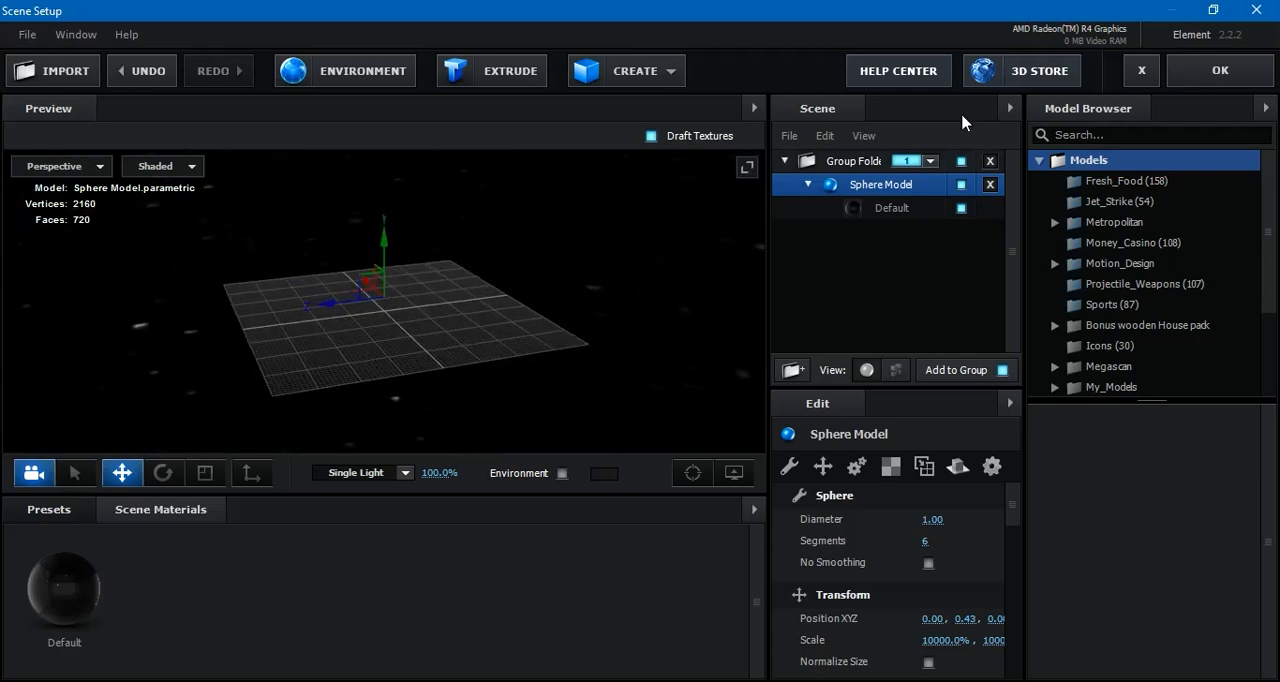
left_click(1206, 79)
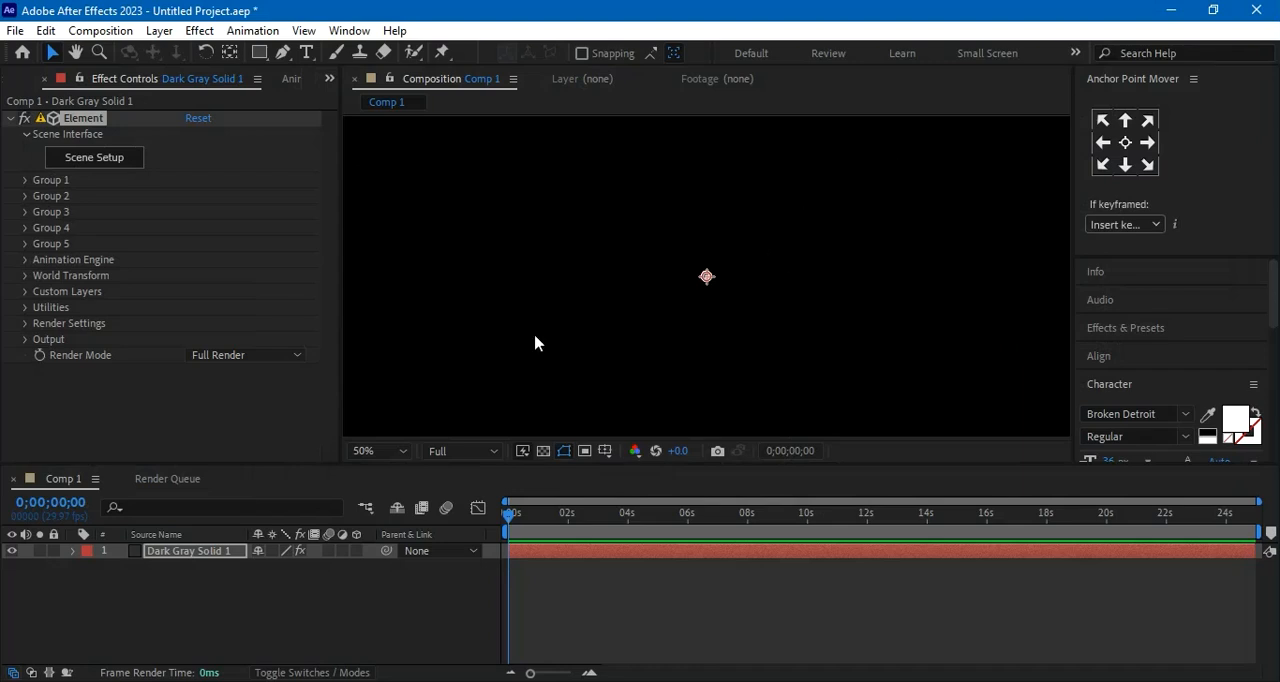
Add a two-node camera named Camera 1 with the 28mm preset to Comp 1
right_click(214, 597)
left_click(276, 366)
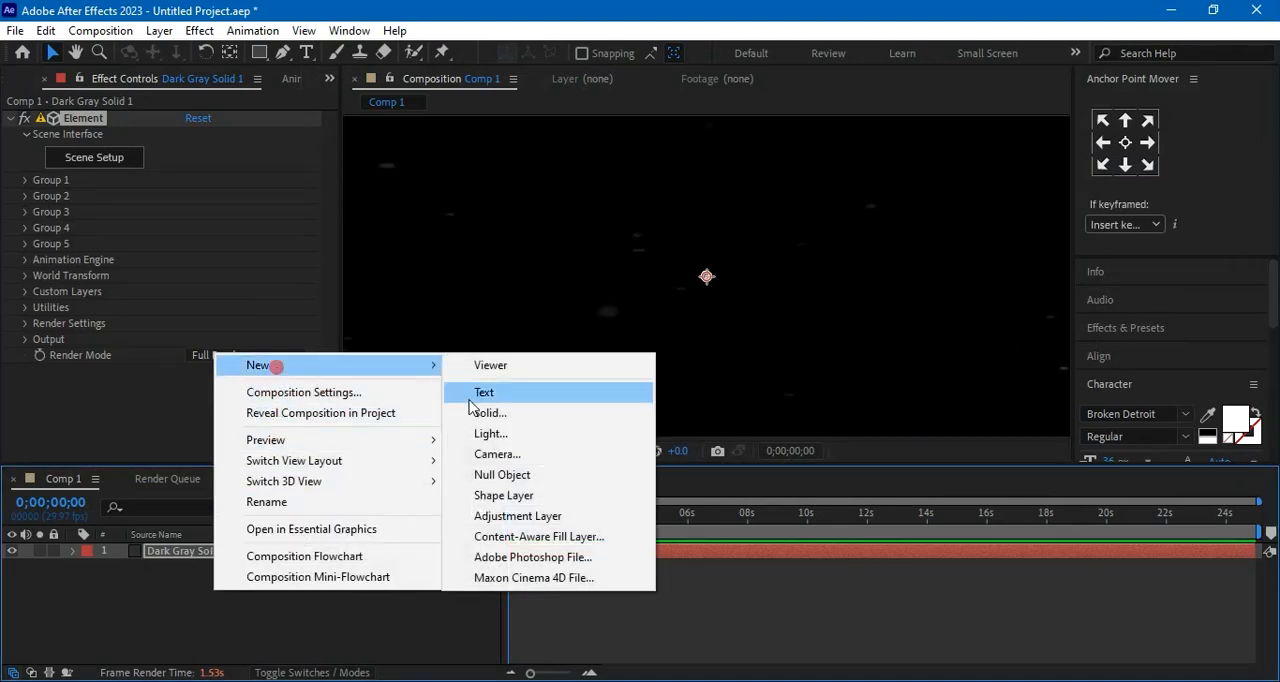
left_click(518, 456)
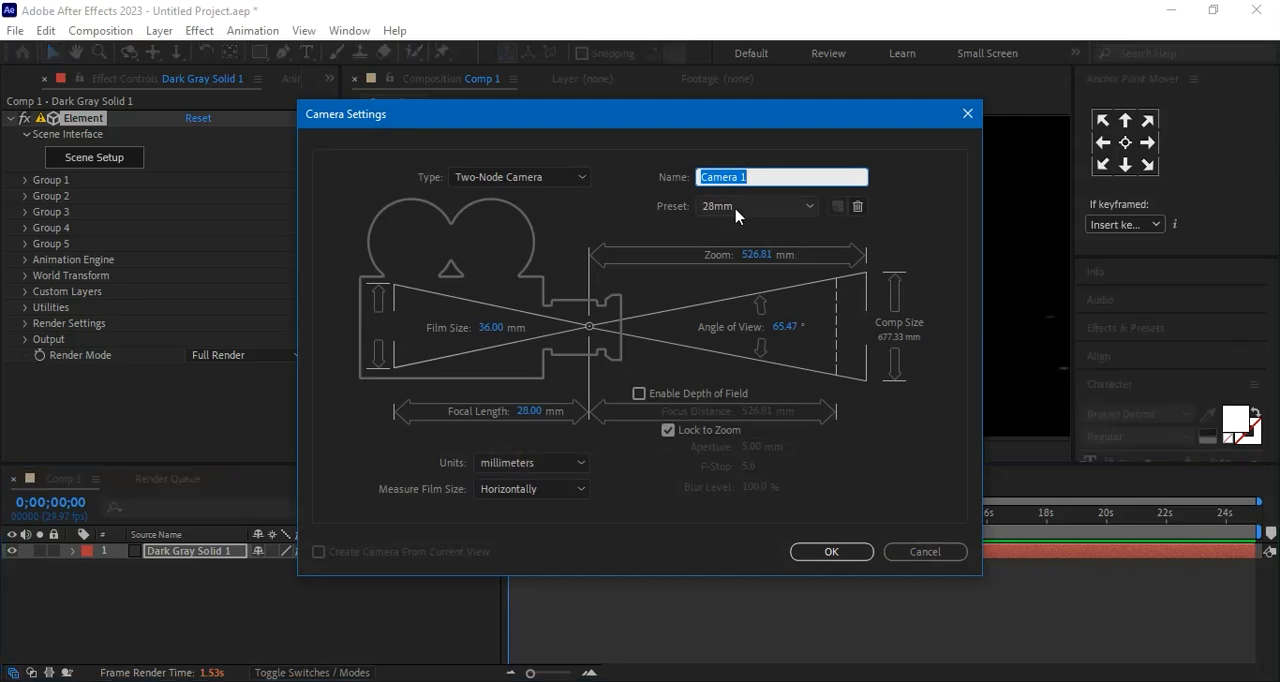
left_click(837, 552)
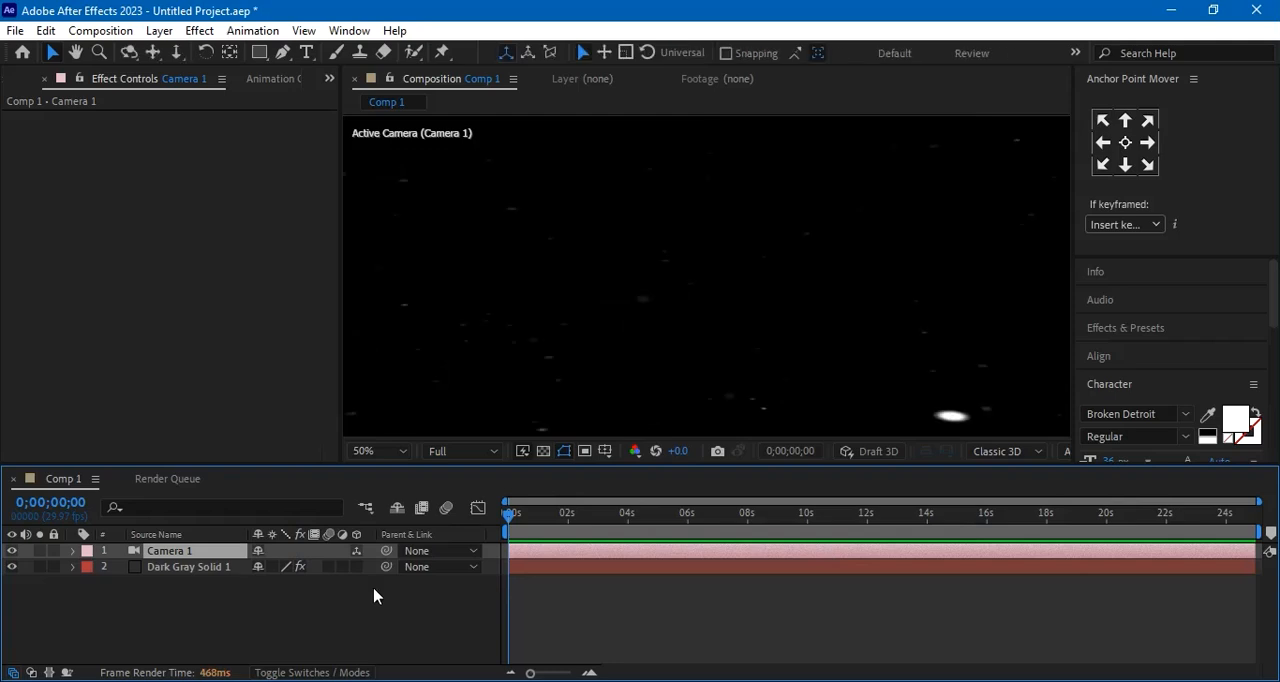
Enable Show in BG in the Physical Environment render settings of Dark Gray Solid 1's Element effect
left_click(205, 570)
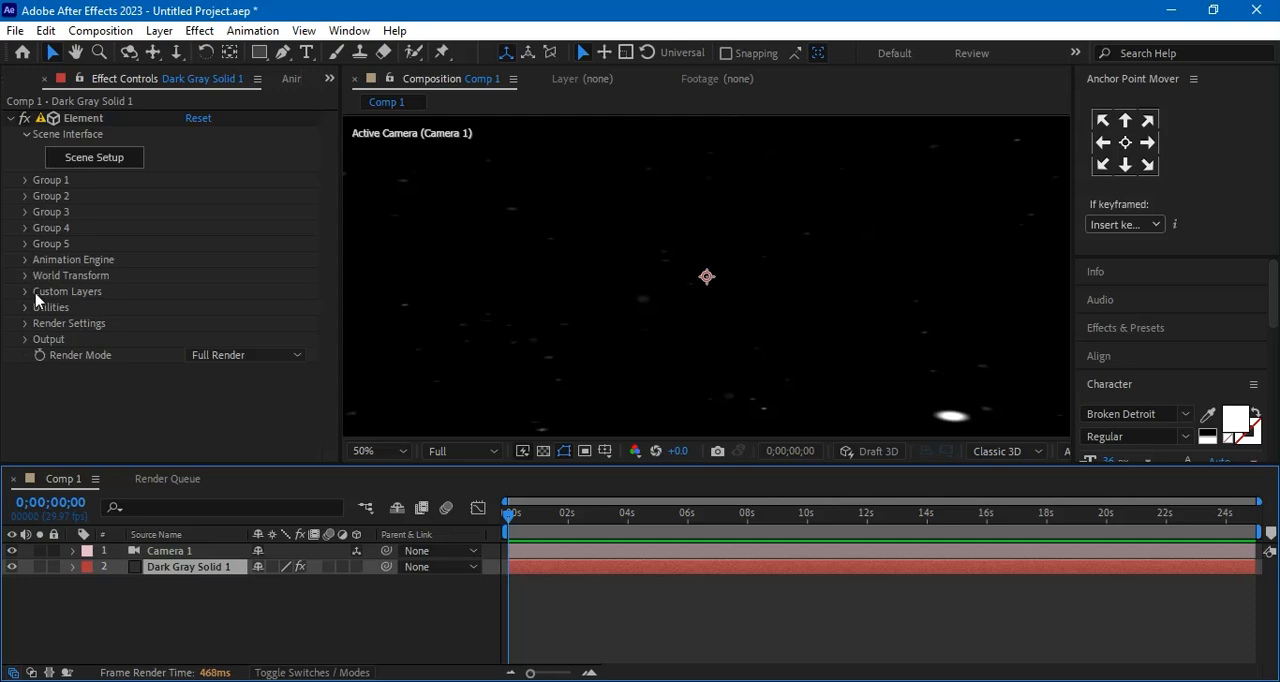
left_click(26, 325)
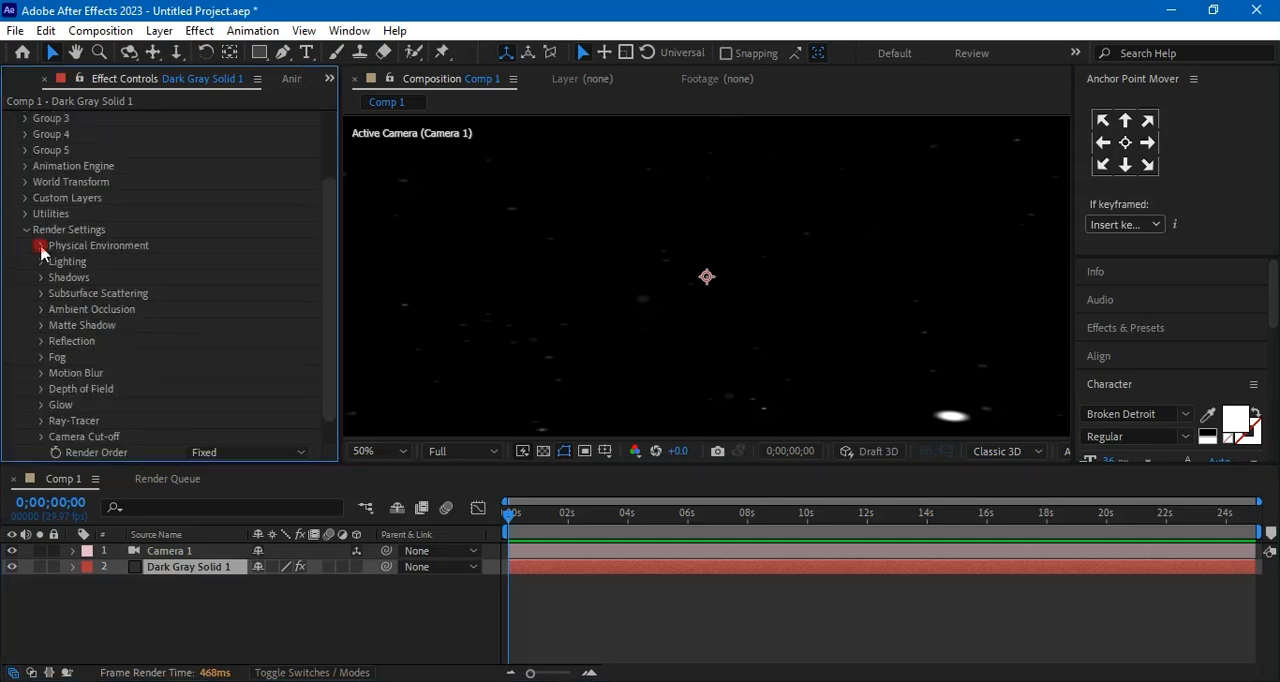
left_click(40, 246)
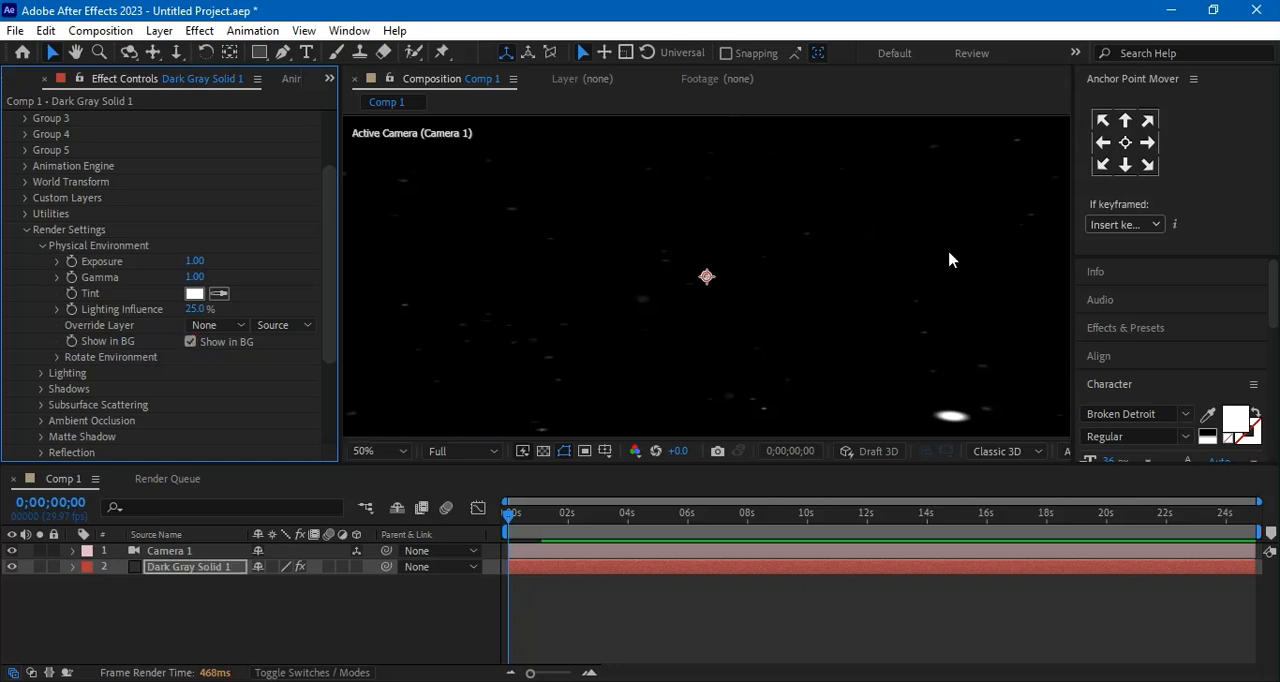
Reopen the Element Scene Setup and add a new top-level group folder above the sphere's folder
left_click(218, 577)
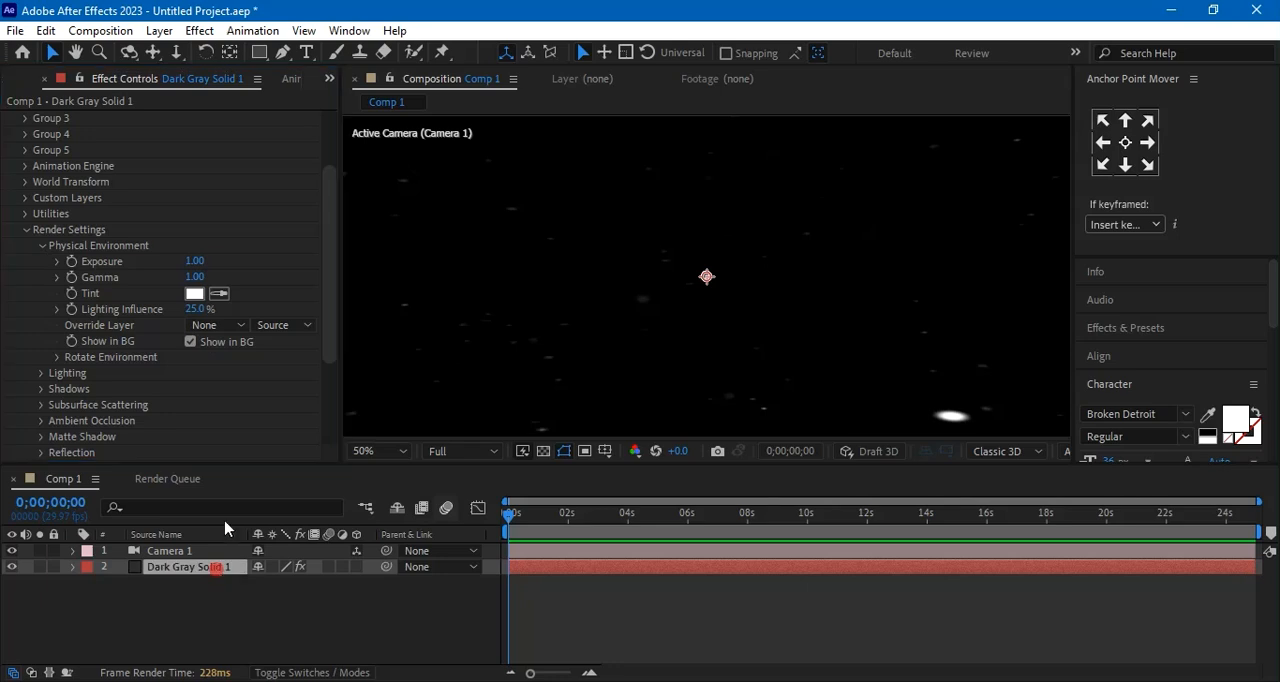
scroll(300, 210, "up", 3)
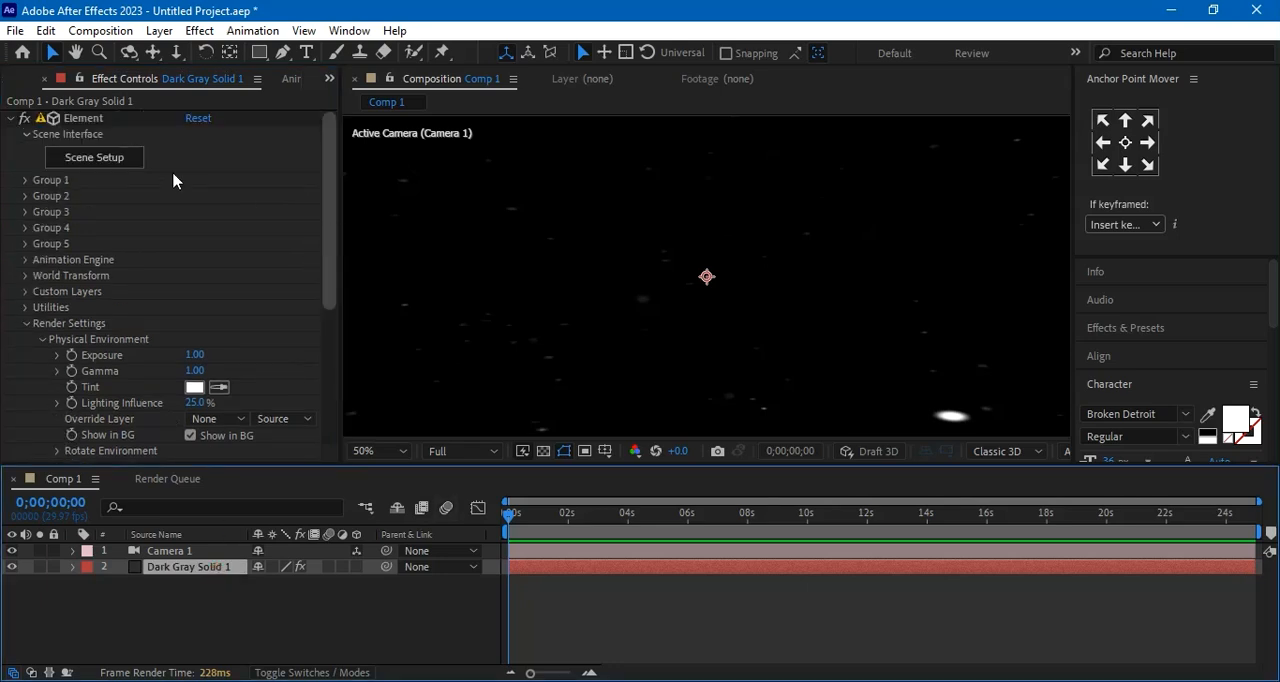
left_click(108, 162)
left_click_drag(600, 263, 555, 279)
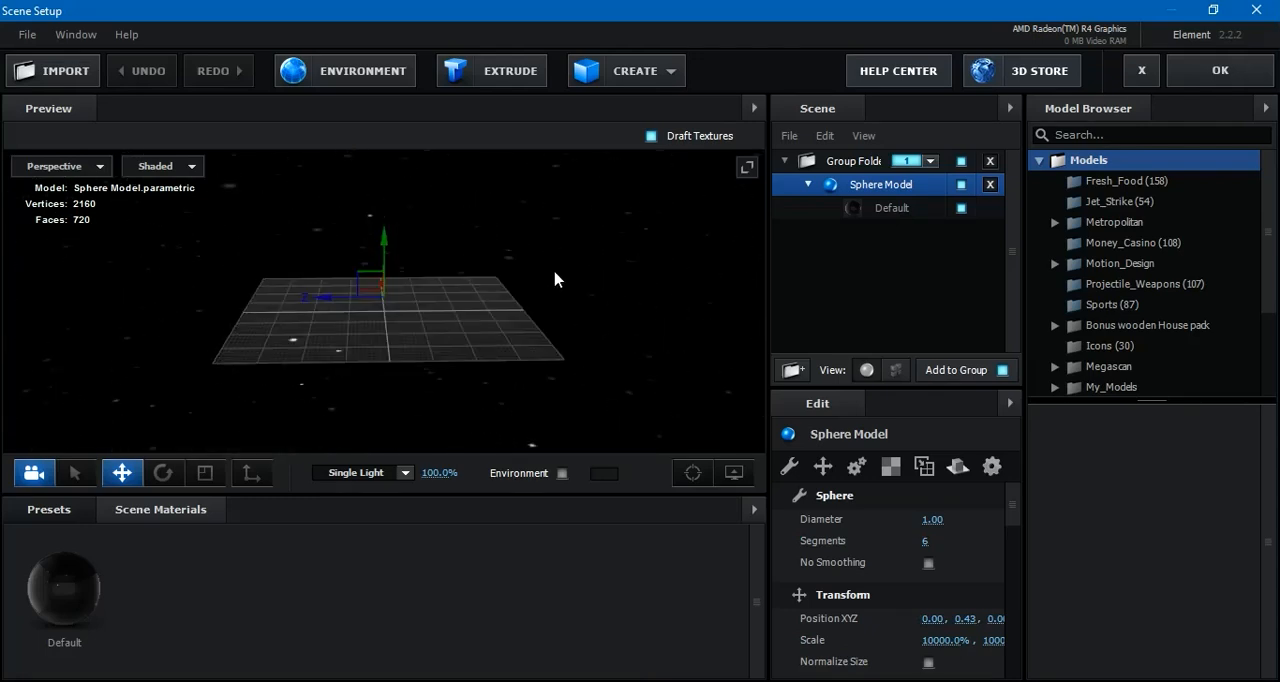
left_click(783, 163)
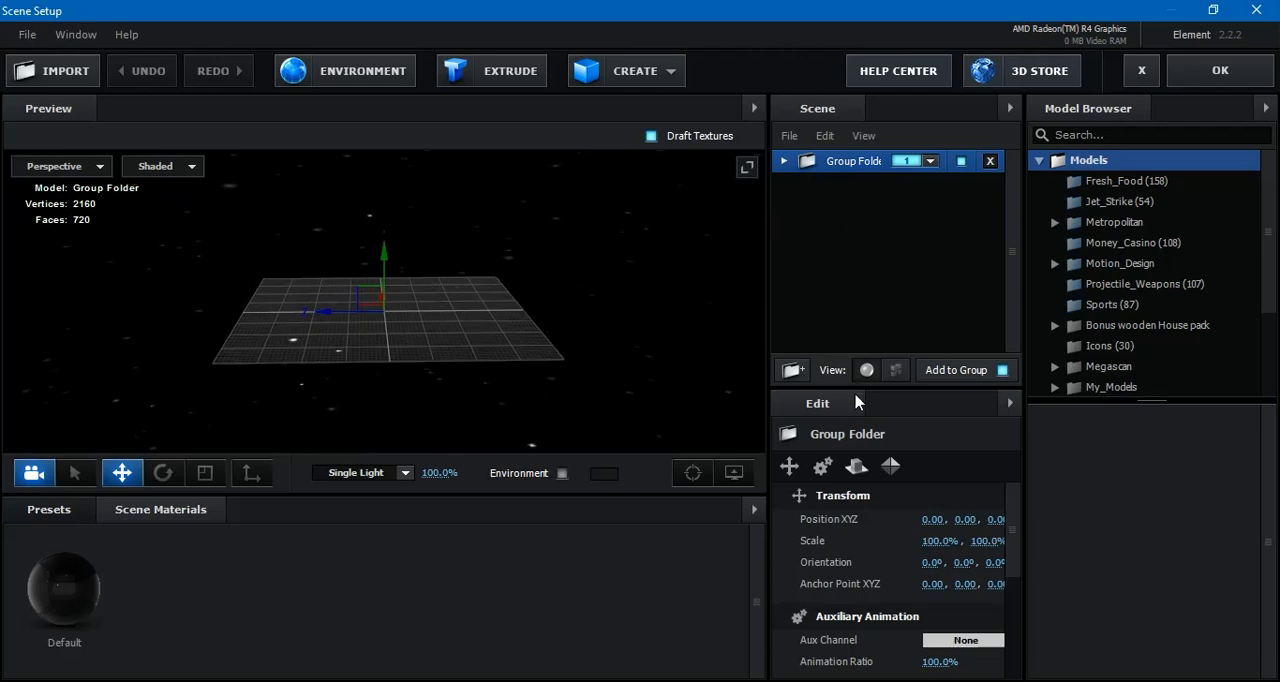
left_click(793, 370)
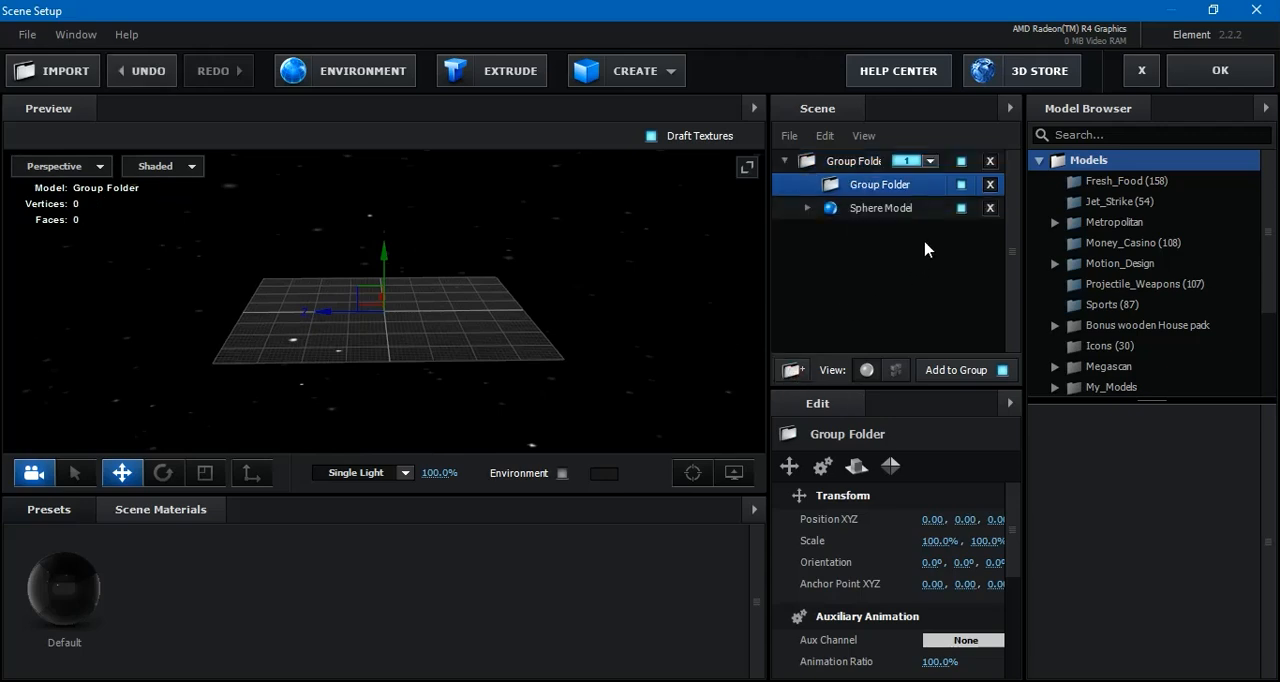
left_click_drag(874, 187, 878, 146)
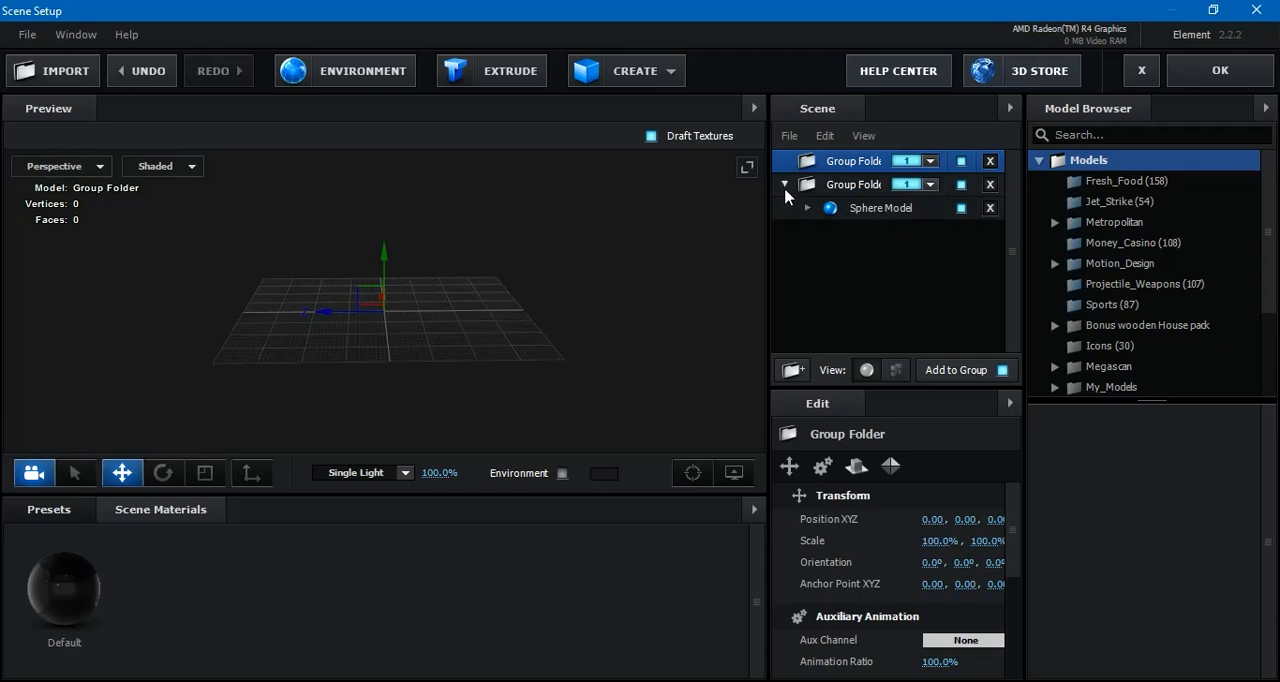
Collapse the sphere's group folder and assign the new empty folder to group 2
left_click(785, 187)
left_click(929, 161)
left_click(937, 189)
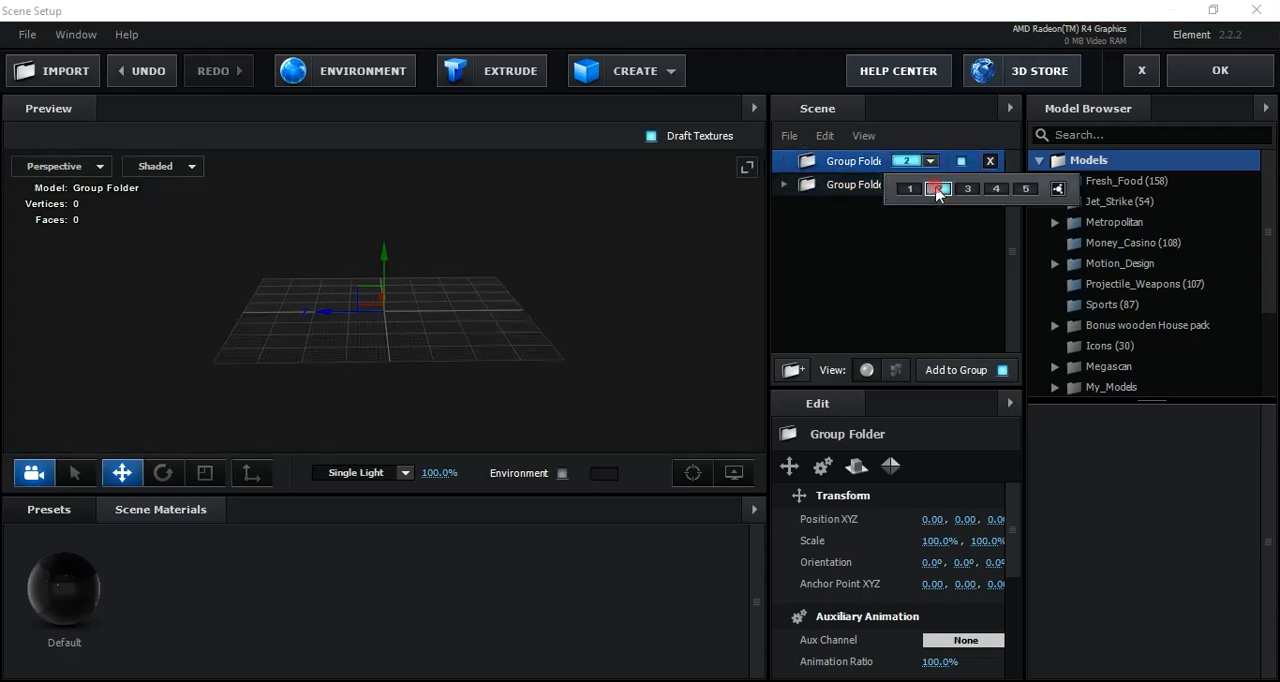
left_click(921, 262)
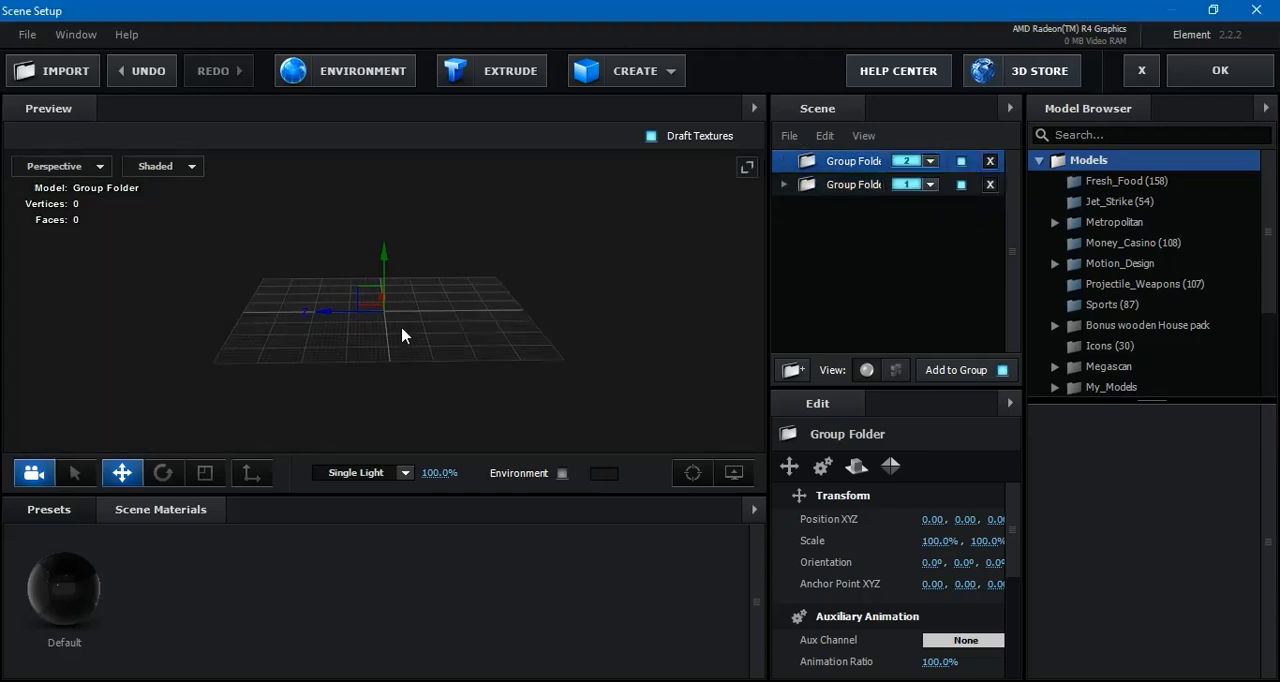
Import earth texture.obj from the Desktop into the group 2 folder with the default import preferences
left_click(65, 73)
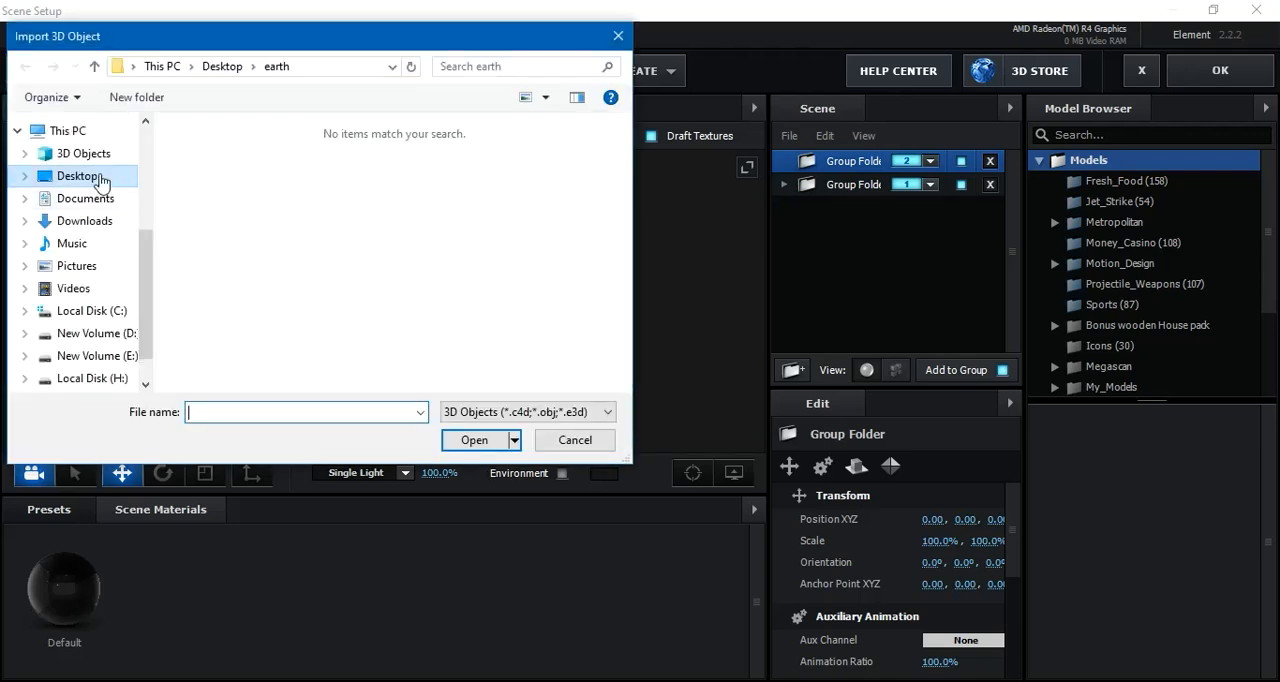
left_click(98, 177)
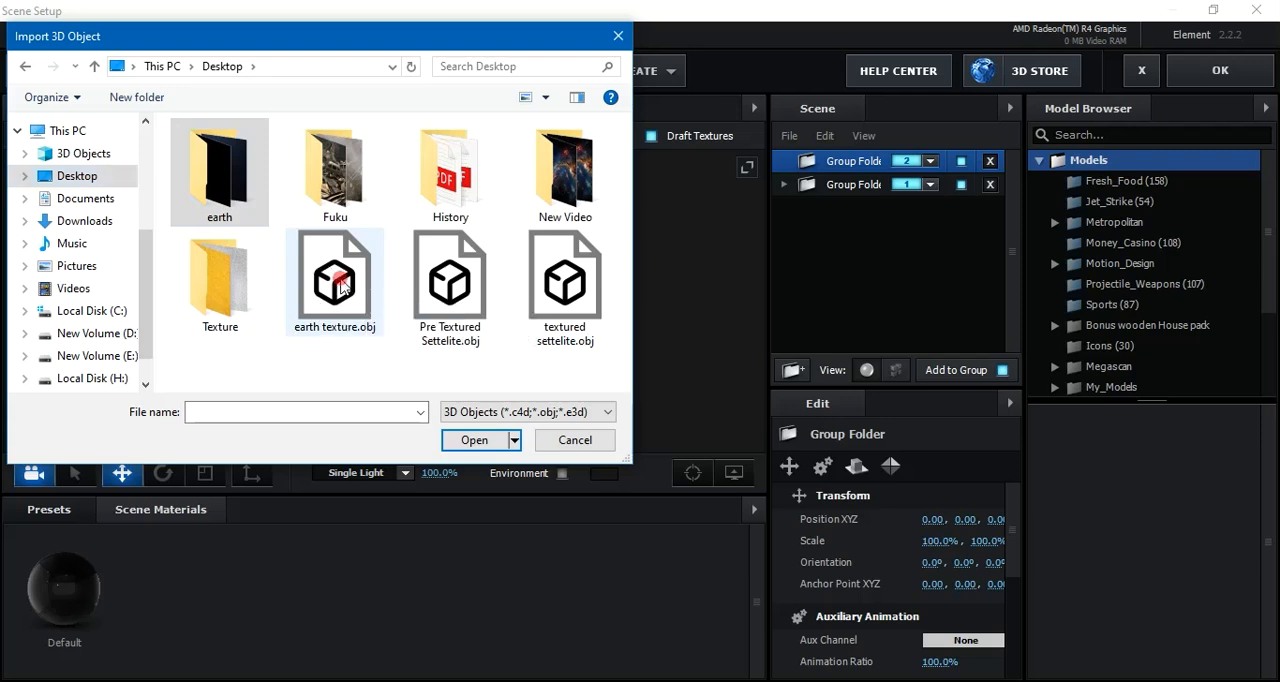
left_click(340, 288)
left_click(479, 441)
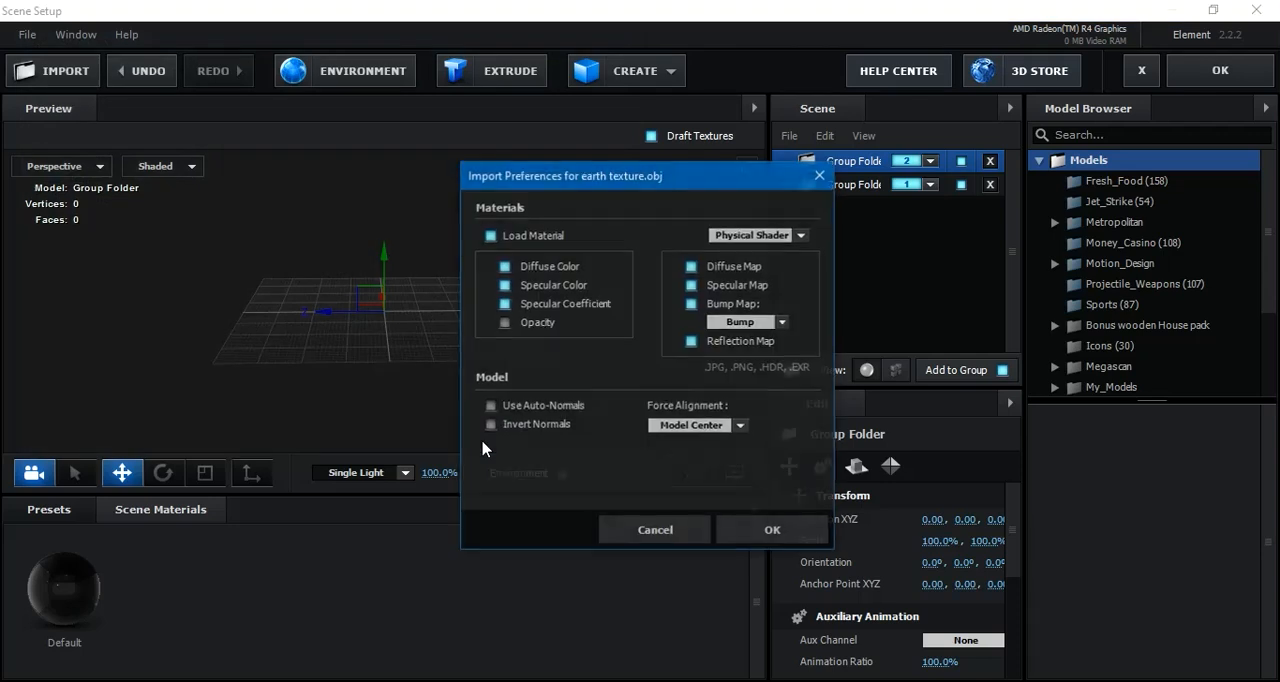
left_click(757, 533)
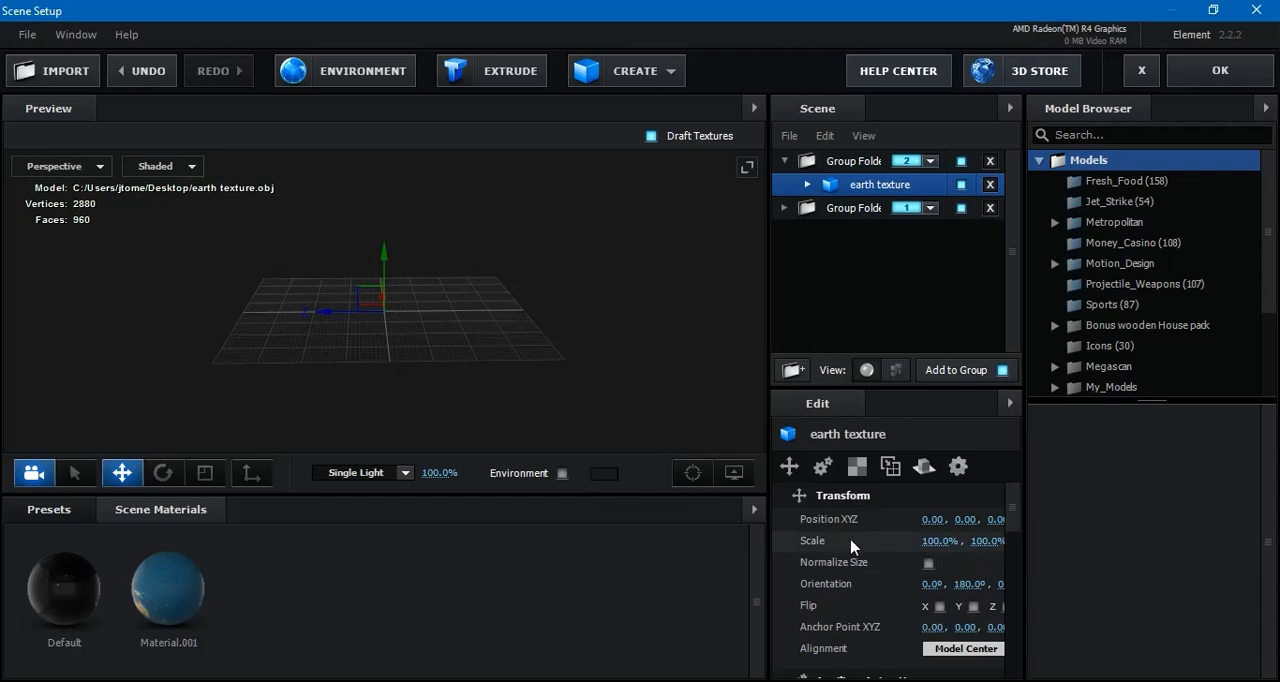
Scale the earth texture model to 1000% and raise it to a Y position of about 0.32
left_click(936, 541)
type("1000")
key("Return")
mouse_move(383, 255)
left_mouse_down()
mouse_move(383, 228)
mouse_move(381, 247)
left_mouse_up()
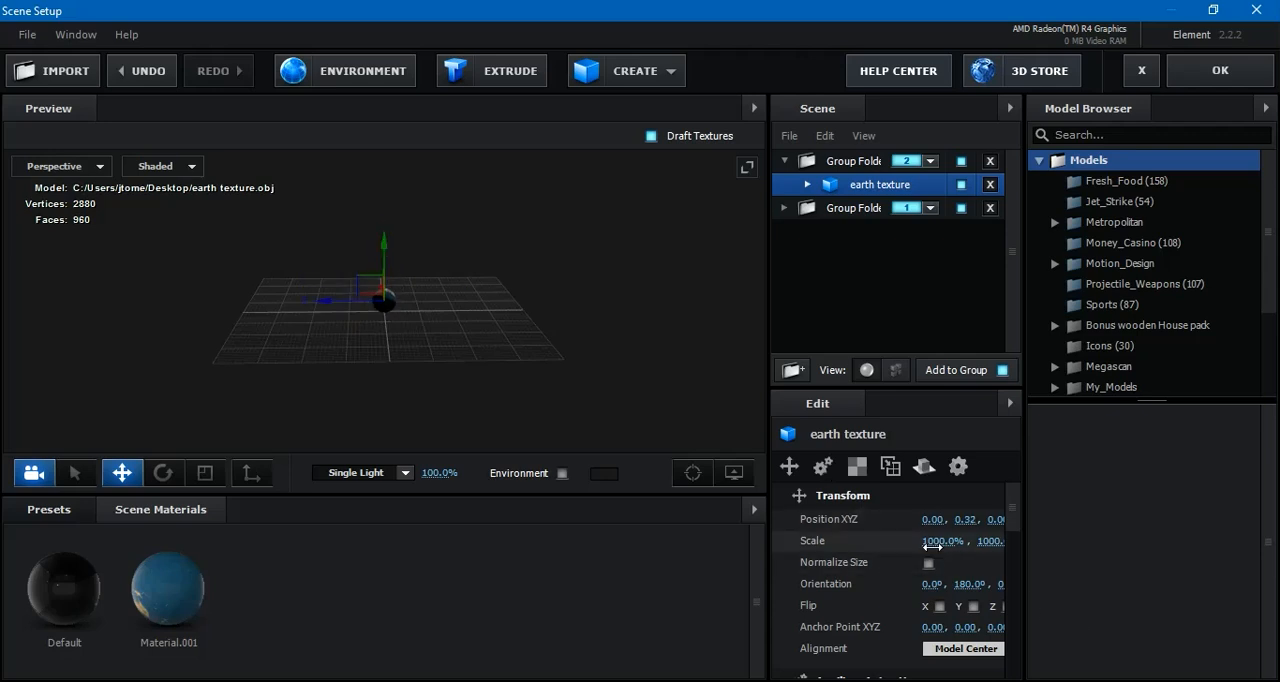
Set the earth texture model's scale to 2000% and raise it to a Y position of about 0.81
left_click(933, 541)
type("2000")
key("Return")
mouse_move(385, 252)
left_mouse_down()
mouse_move(394, 220)
mouse_move(393, 232)
left_mouse_up()
left_click_drag(529, 326, 267, 322)
scroll(459, 352, "up", 5)
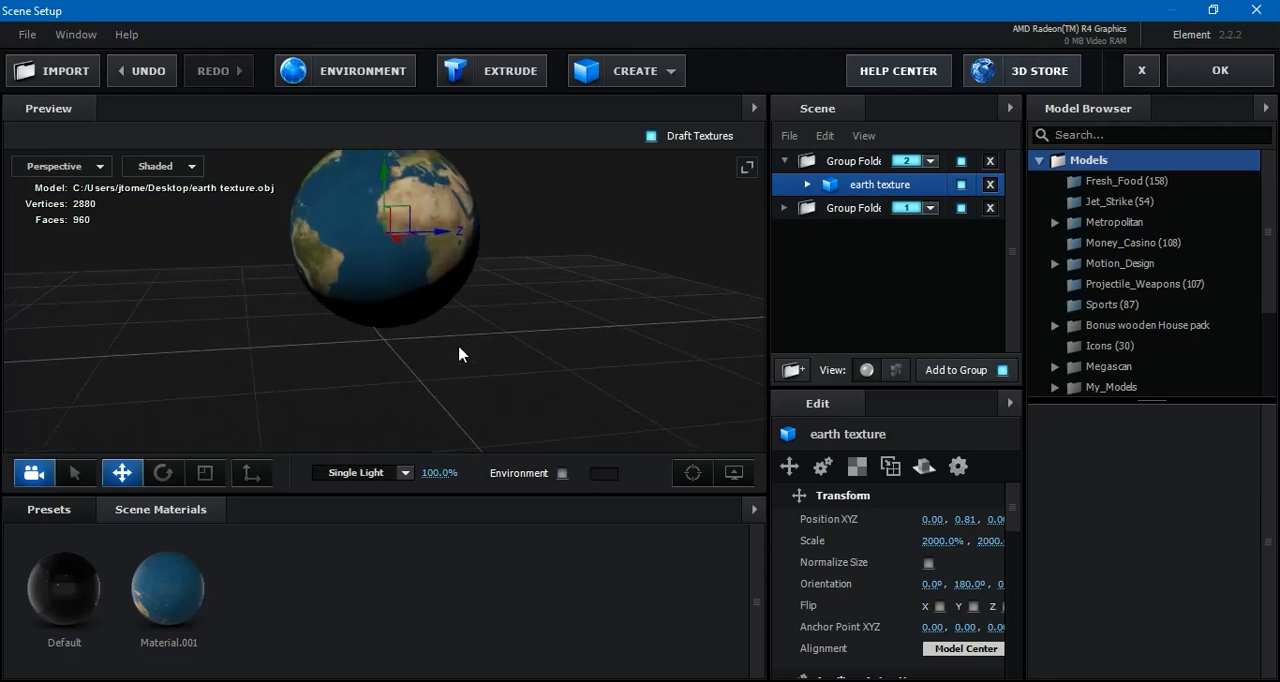
mouse_move(459, 352)
left_mouse_down()
mouse_move(517, 340)
mouse_move(460, 426)
mouse_move(323, 414)
mouse_move(243, 360)
mouse_move(480, 365)
mouse_move(606, 329)
mouse_move(758, 337)
mouse_move(730, 362)
mouse_move(467, 378)
mouse_move(417, 314)
mouse_move(391, 429)
mouse_move(580, 397)
mouse_move(534, 349)
mouse_move(660, 254)
mouse_move(558, 271)
mouse_move(474, 354)
mouse_move(506, 357)
mouse_move(571, 326)
mouse_move(481, 370)
mouse_move(471, 346)
mouse_move(360, 340)
left_mouse_up()
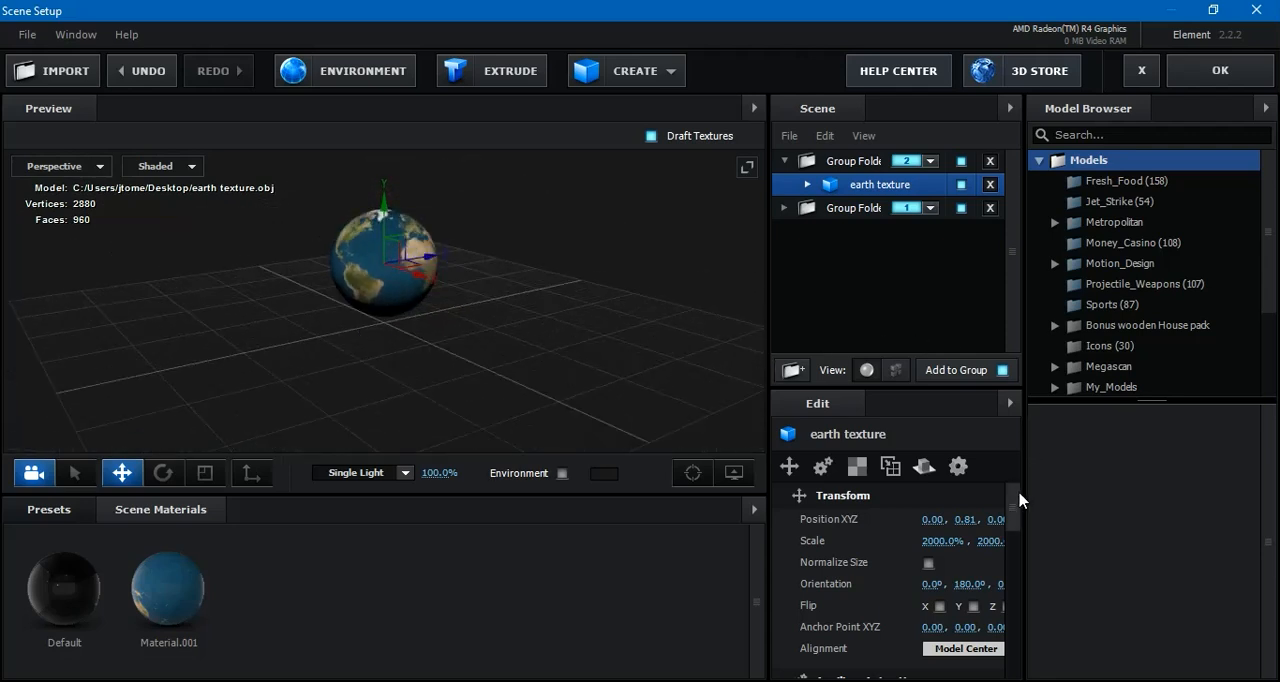
Review the settings of the earth model's Material.001 and apply the scene setup to the composition
left_click(808, 185)
left_click(897, 210)
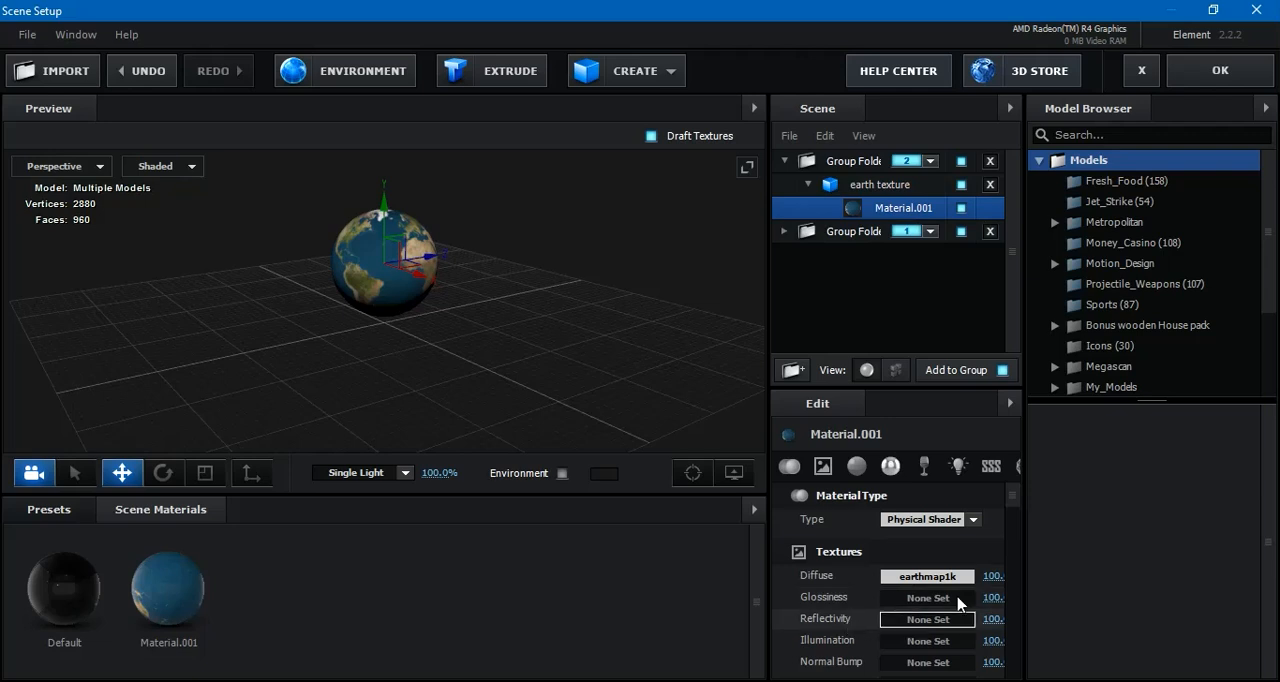
scroll(1006, 508, "down", 3)
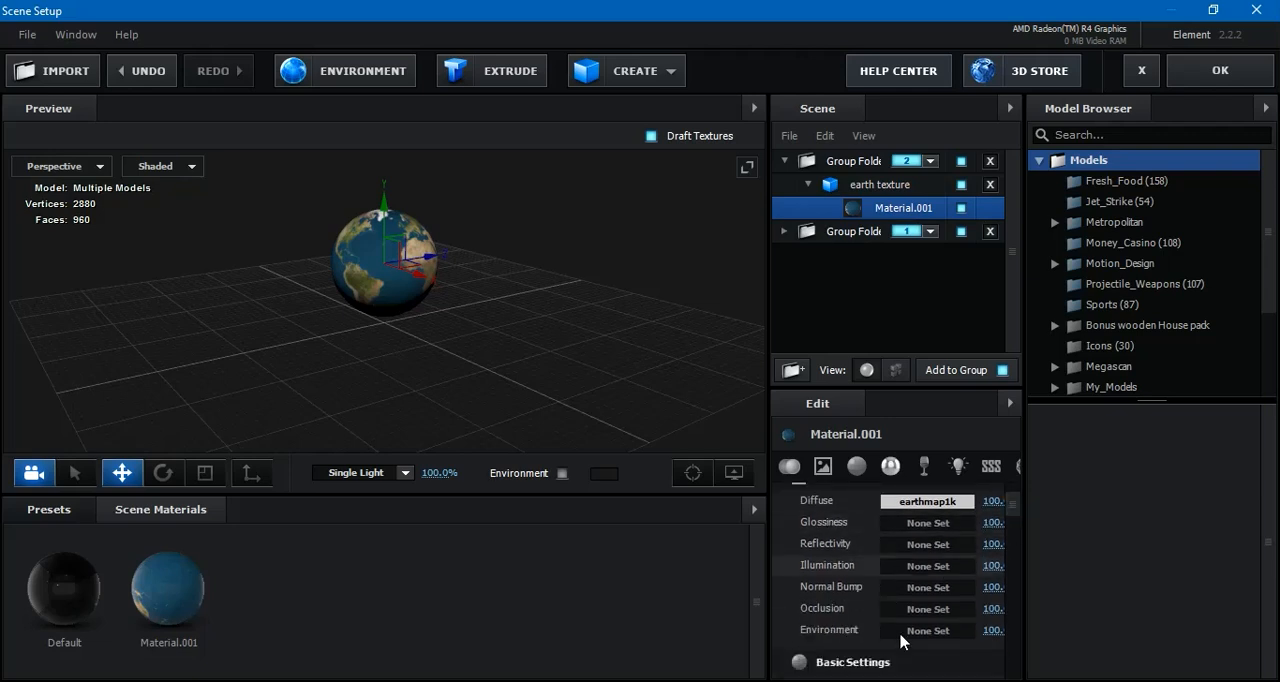
left_click_drag(1018, 512, 1014, 612)
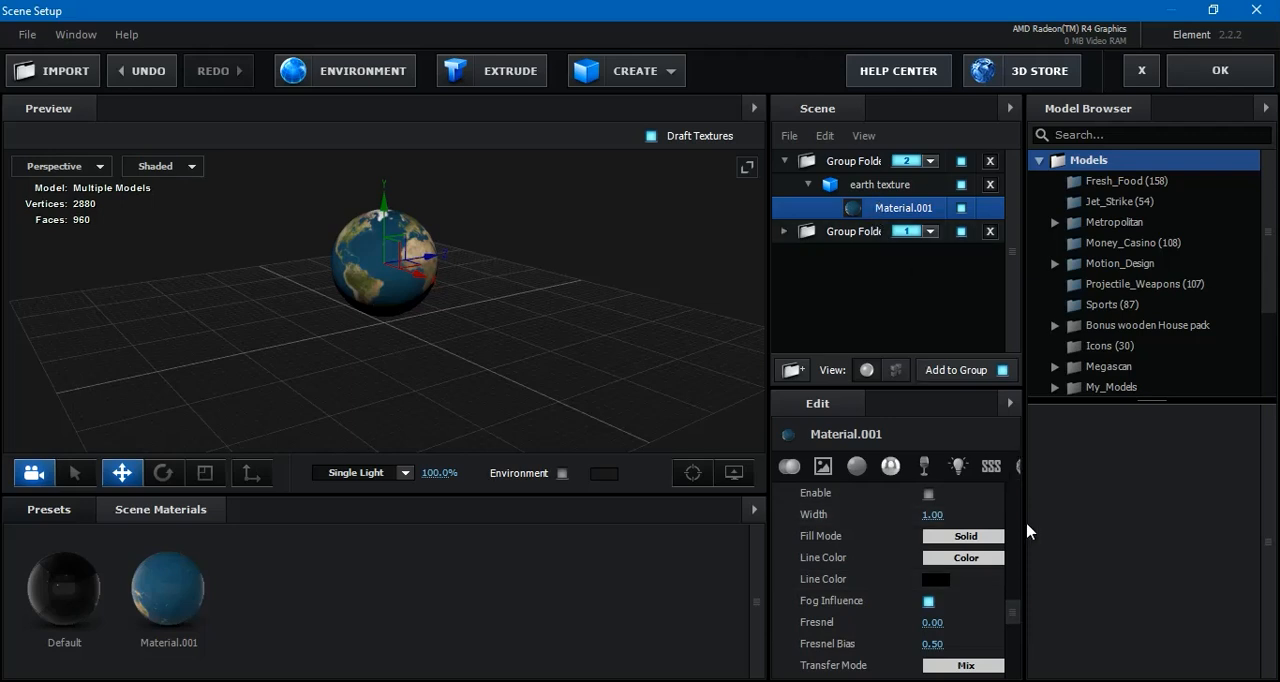
left_click_drag(1013, 610, 1034, 476)
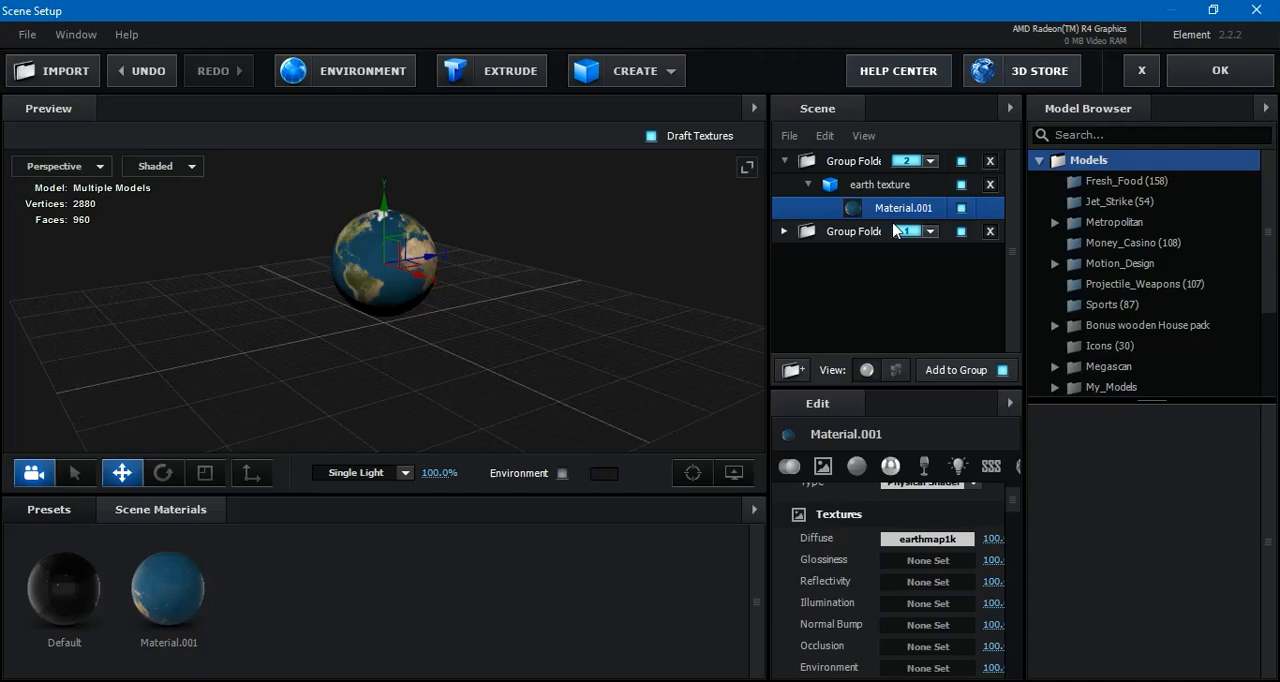
left_click(1203, 68)
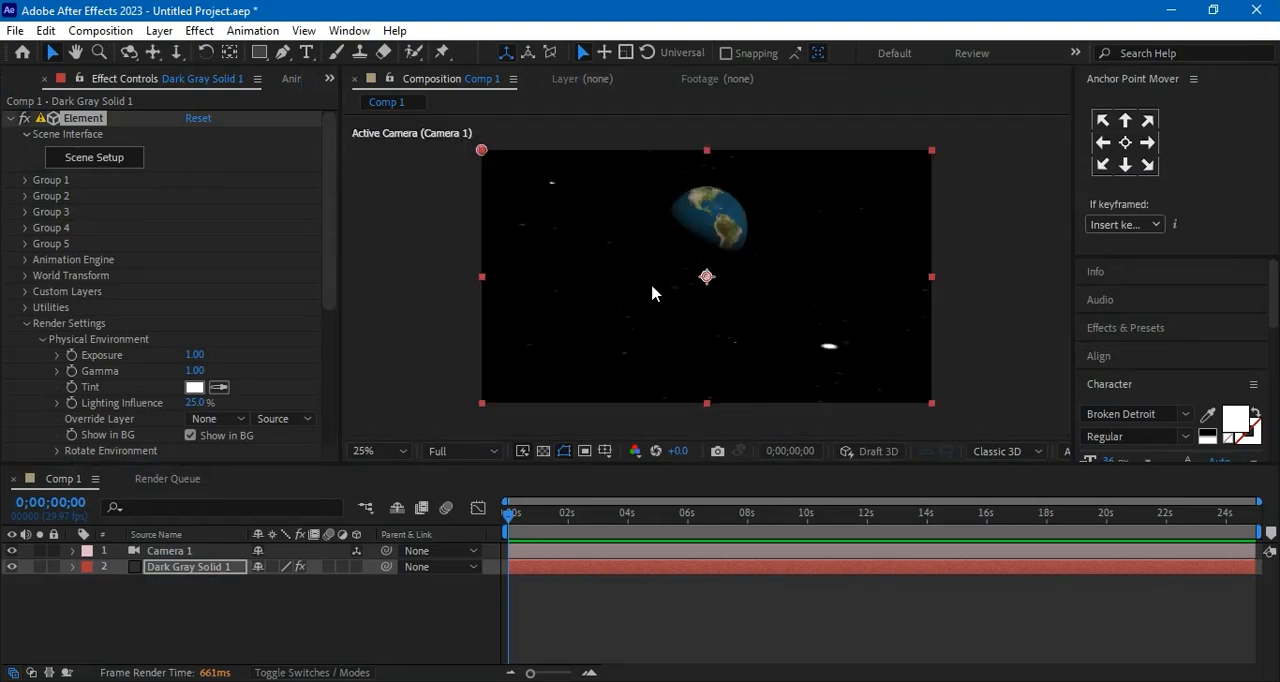
Add a white ambient light named Ambient Light 1 with 100% intensity to Comp 1
left_click(185, 622)
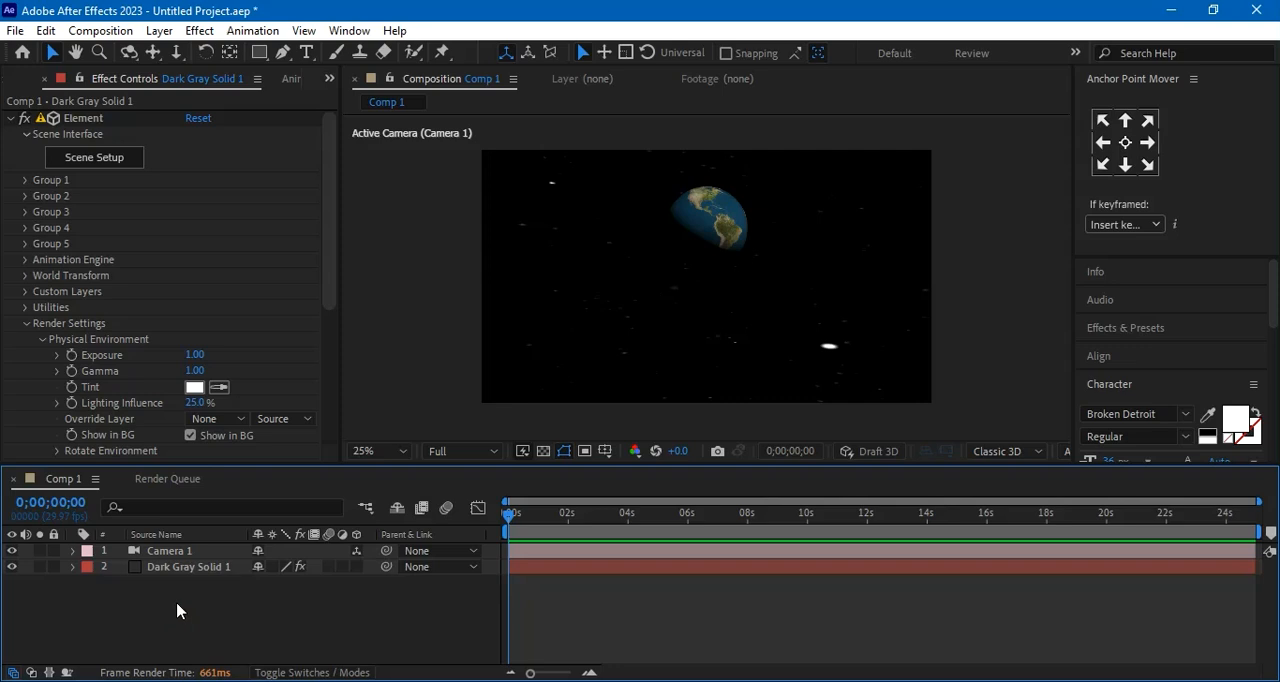
right_click(177, 604)
mouse_move(257, 381)
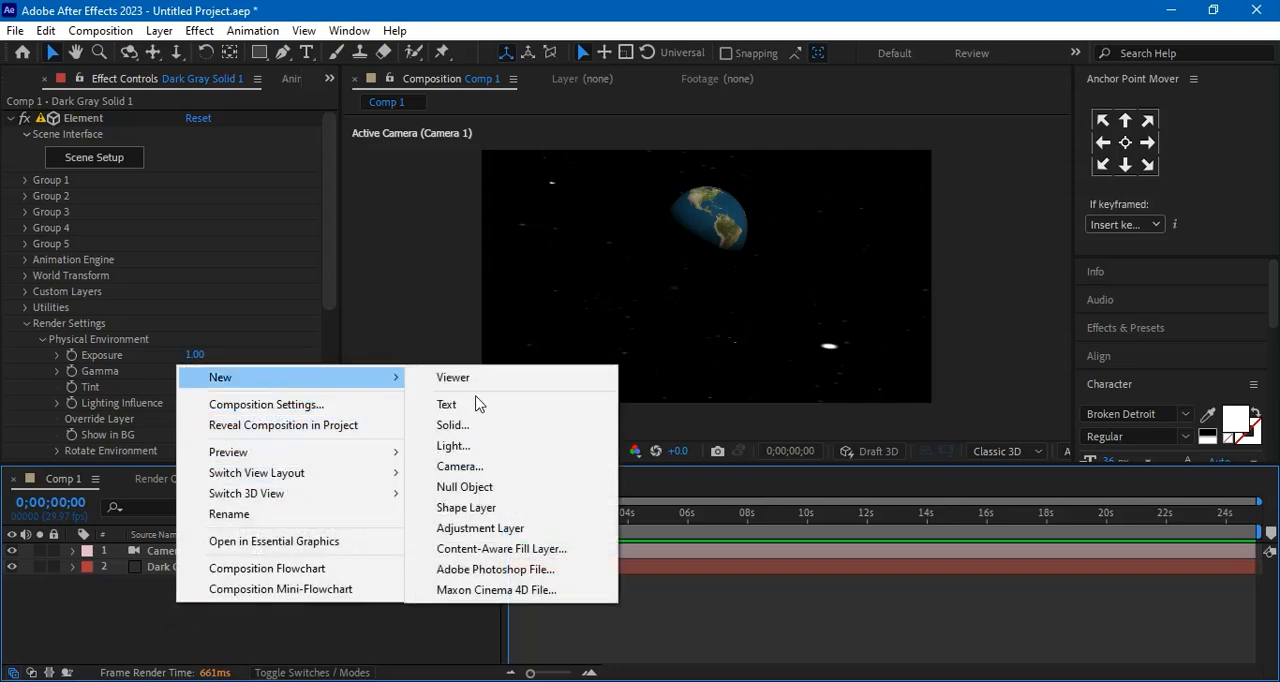
left_click(480, 447)
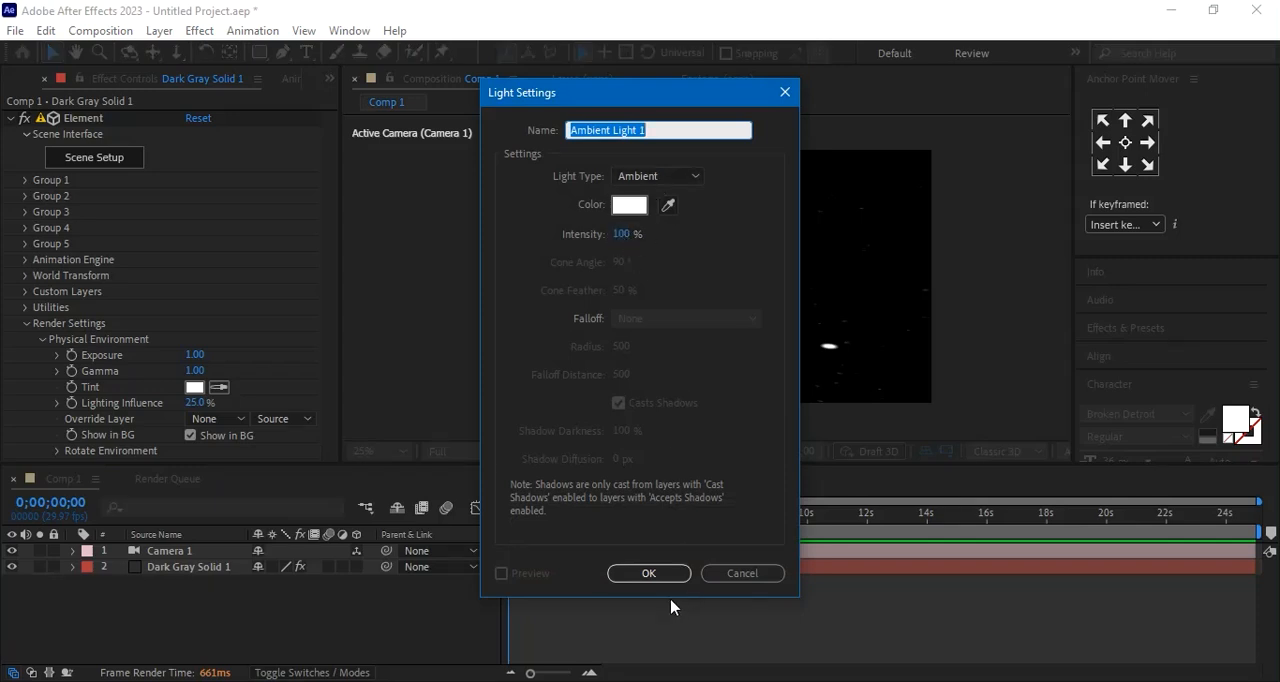
left_click(649, 573)
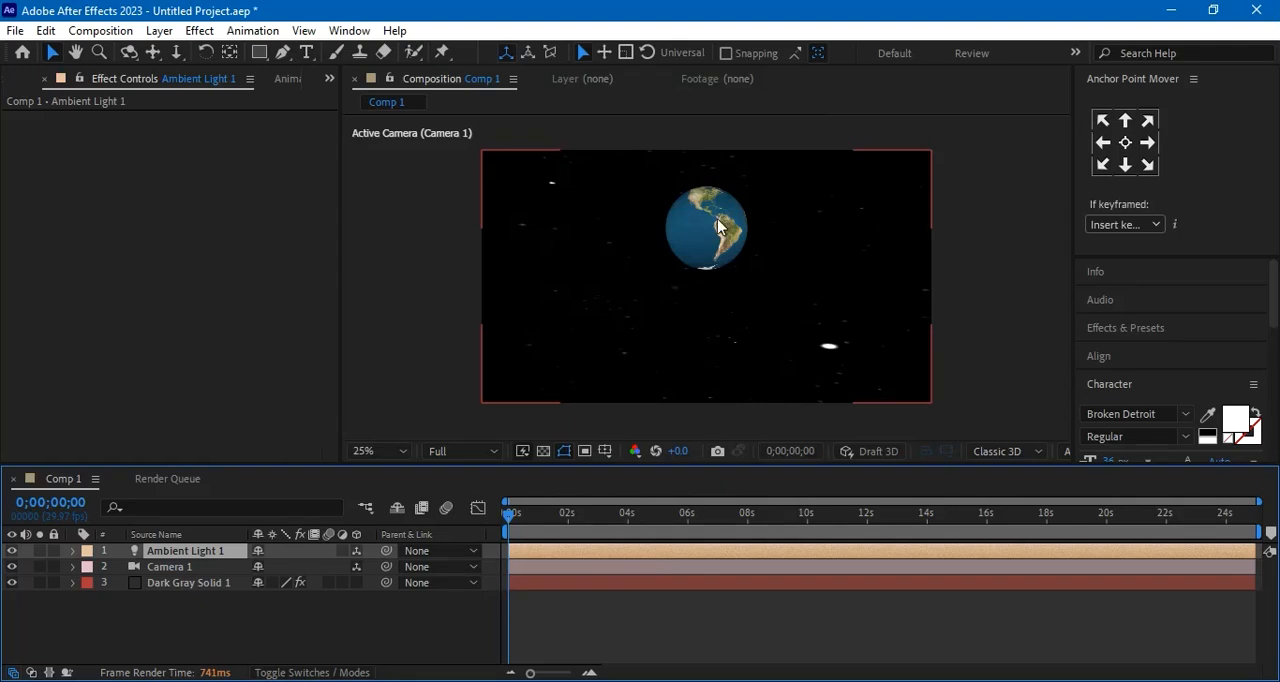
Set the intensity of Ambient Light 1 to 50%
double_click(186, 553)
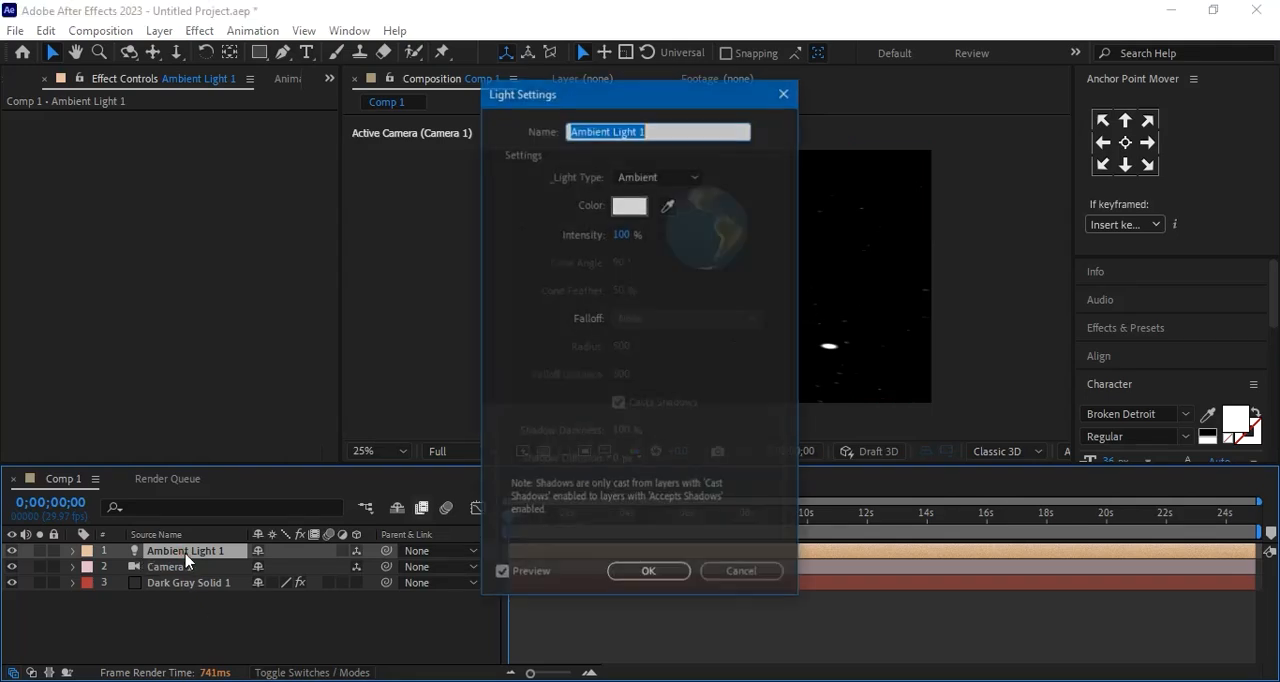
left_click(623, 235)
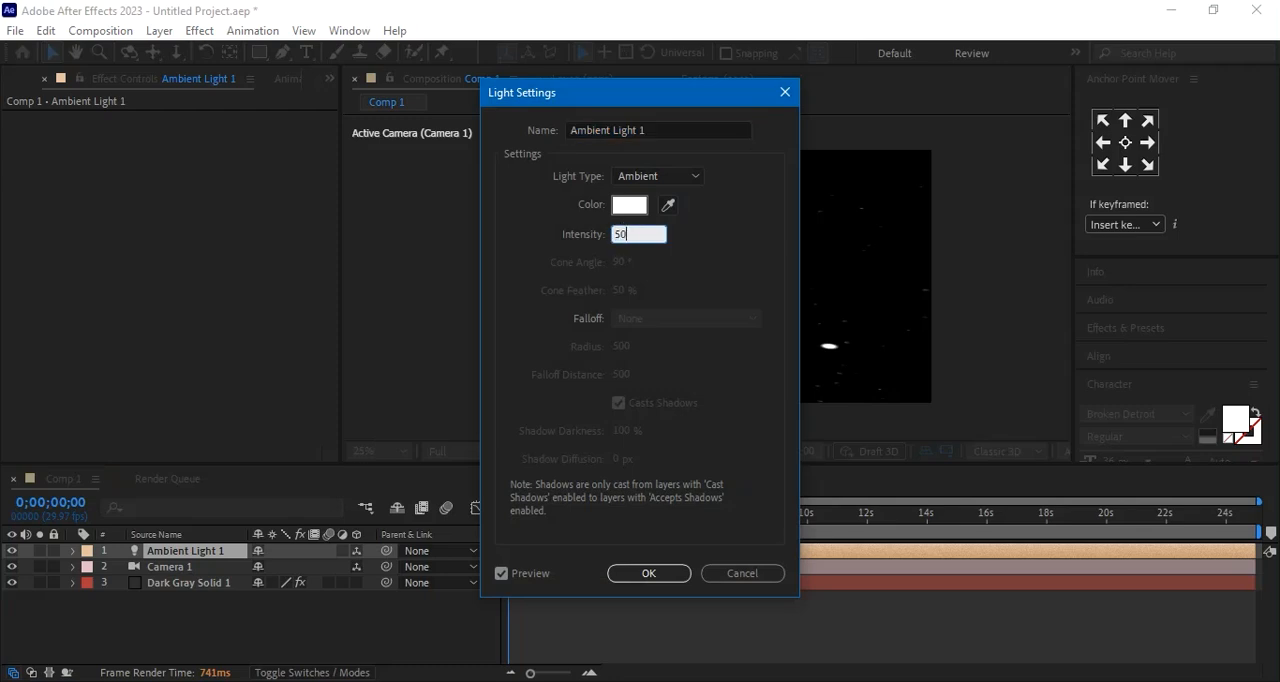
key("Return")
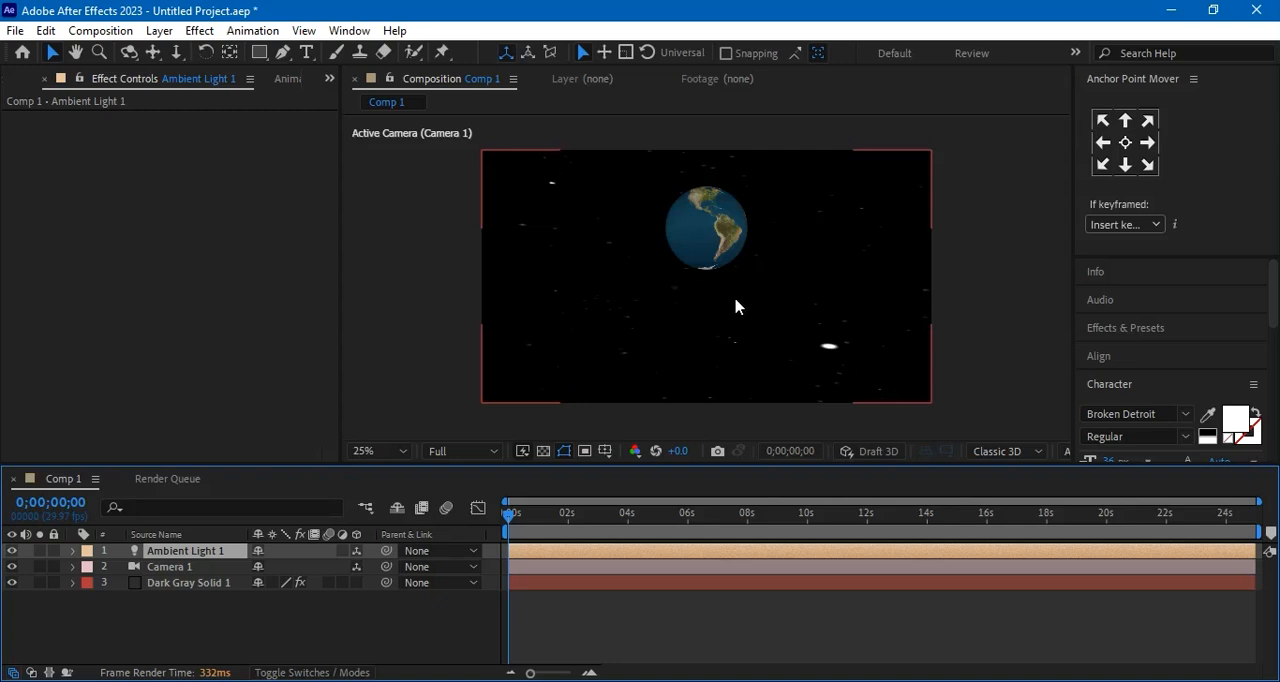
Orbit the camera around the Earth to a raised viewpoint looking down on its polar region against the stars
left_click(190, 583)
left_click(130, 54)
left_click_drag(687, 290, 732, 288)
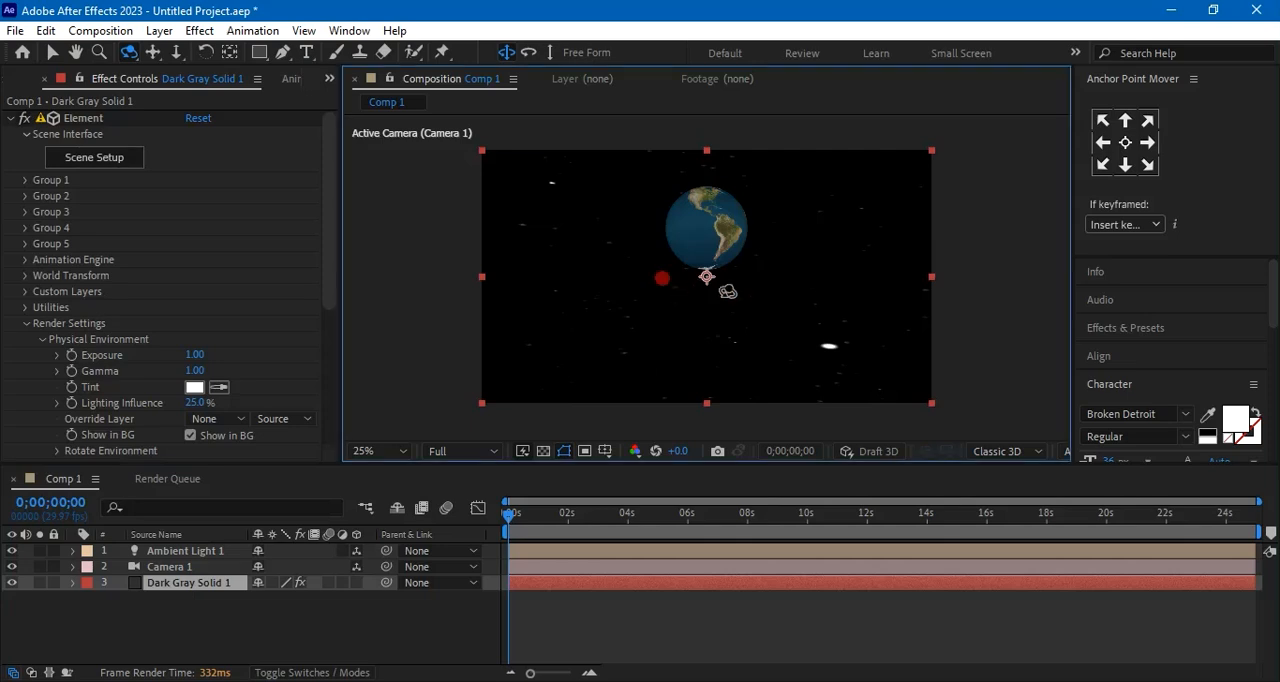
left_click_drag(821, 262, 790, 310)
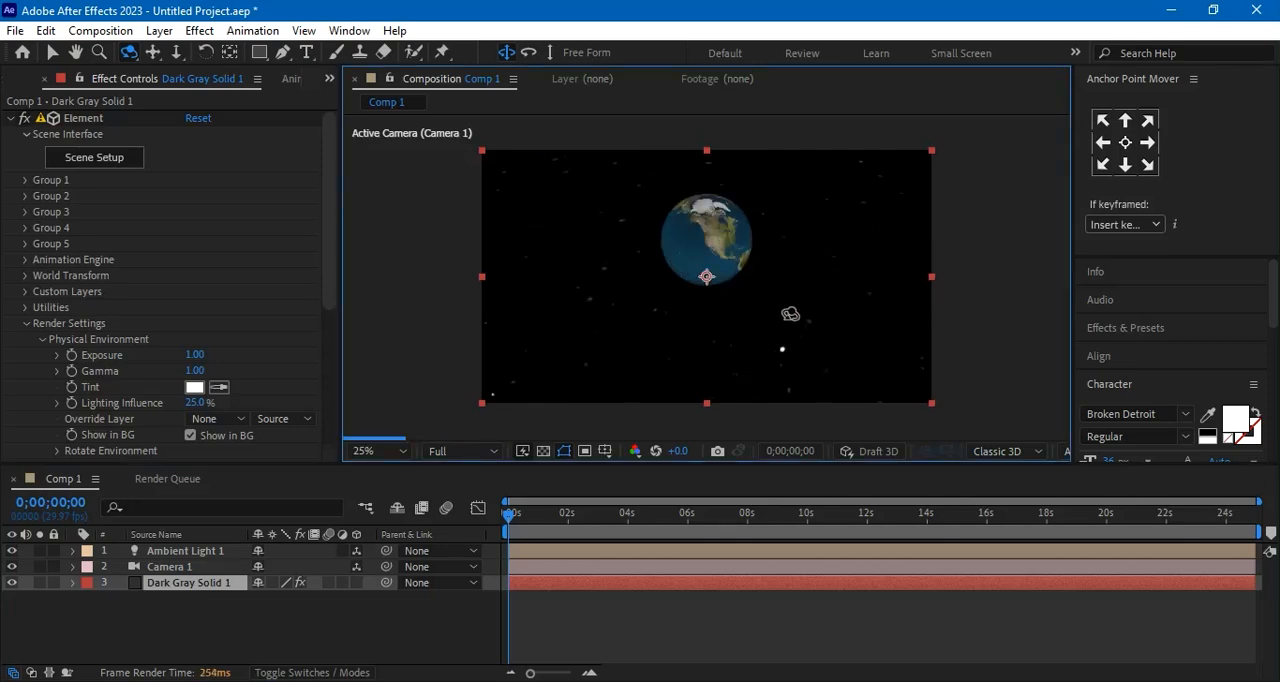
mouse_move(790, 313)
left_mouse_down()
mouse_move(749, 298)
mouse_move(777, 300)
left_mouse_up()
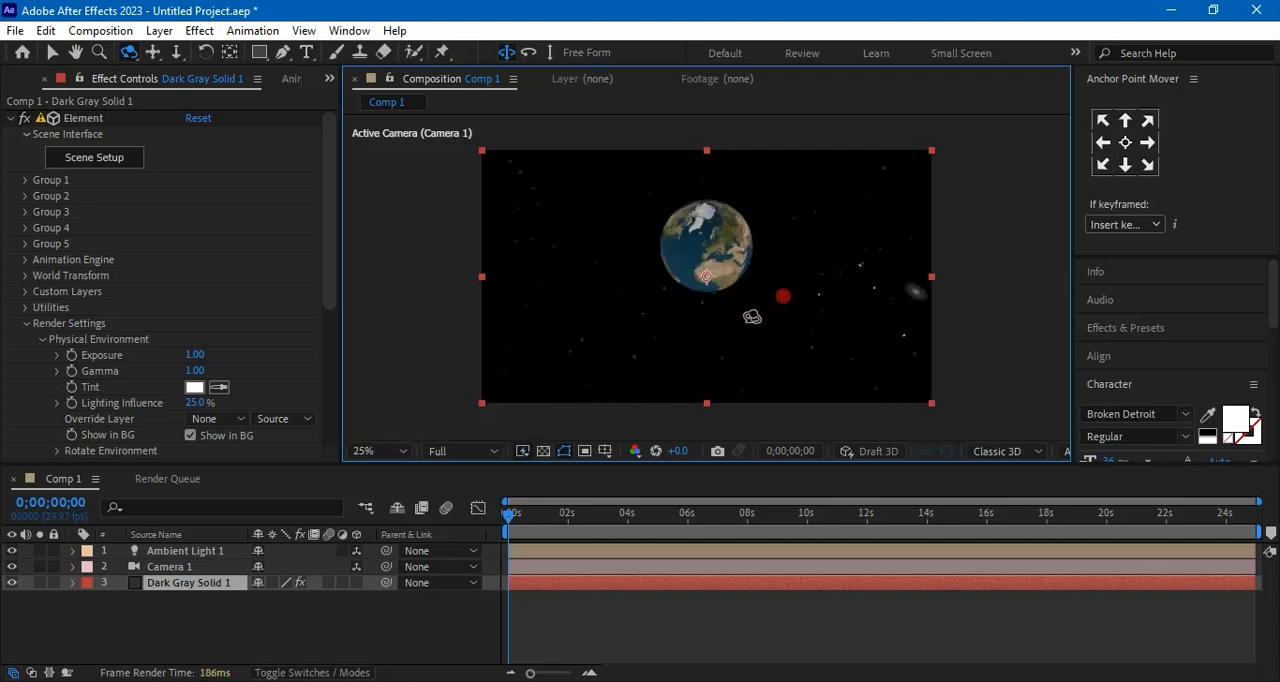
left_click_drag(699, 327, 695, 331)
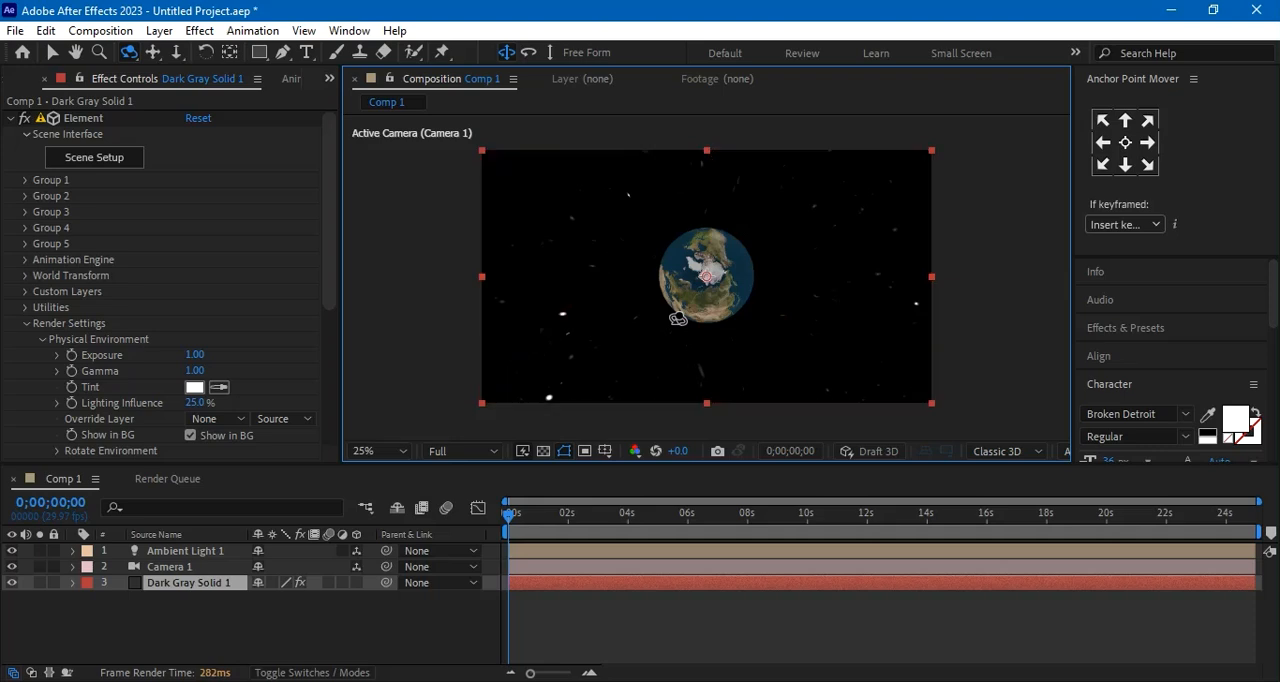
left_click_drag(622, 303, 706, 313)
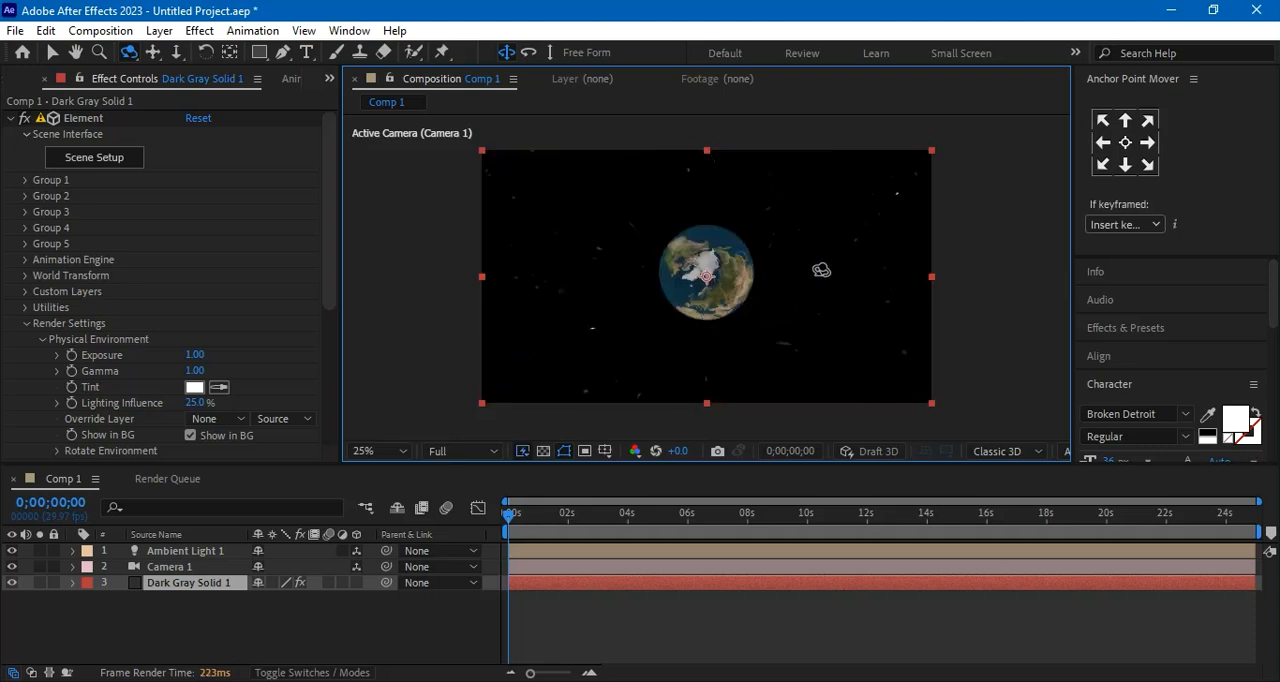
left_click_drag(789, 238, 727, 303)
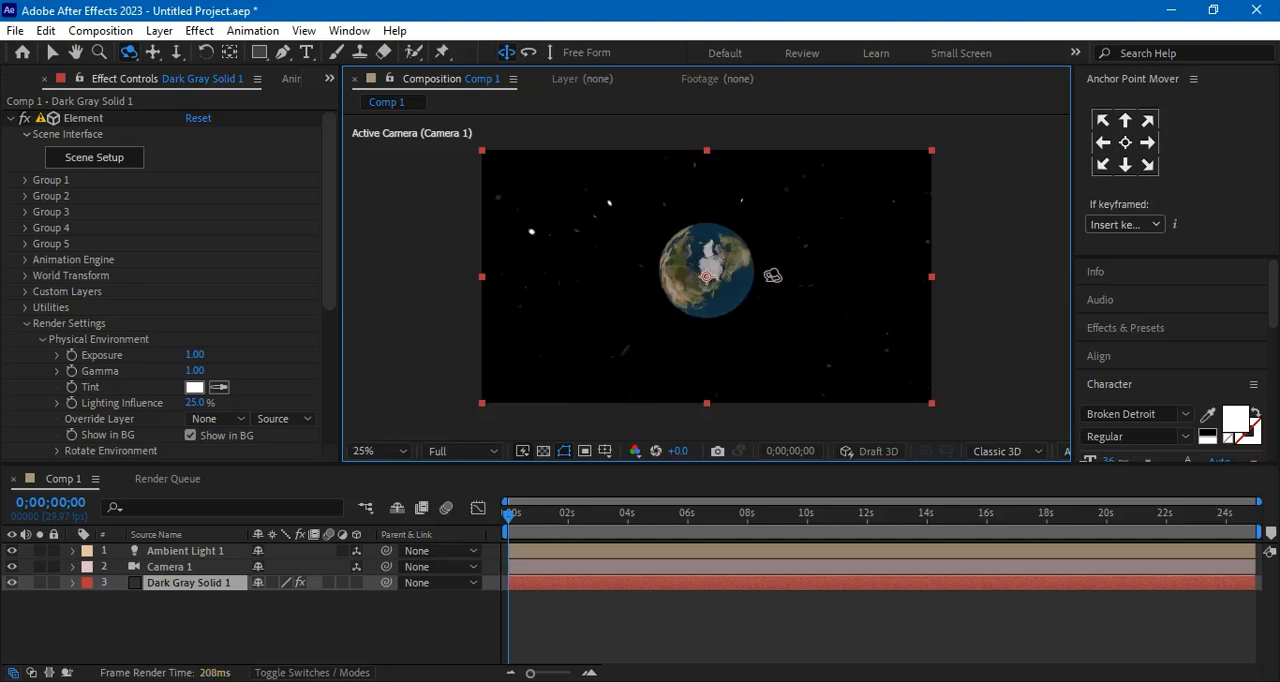
key("comma")
key("period")
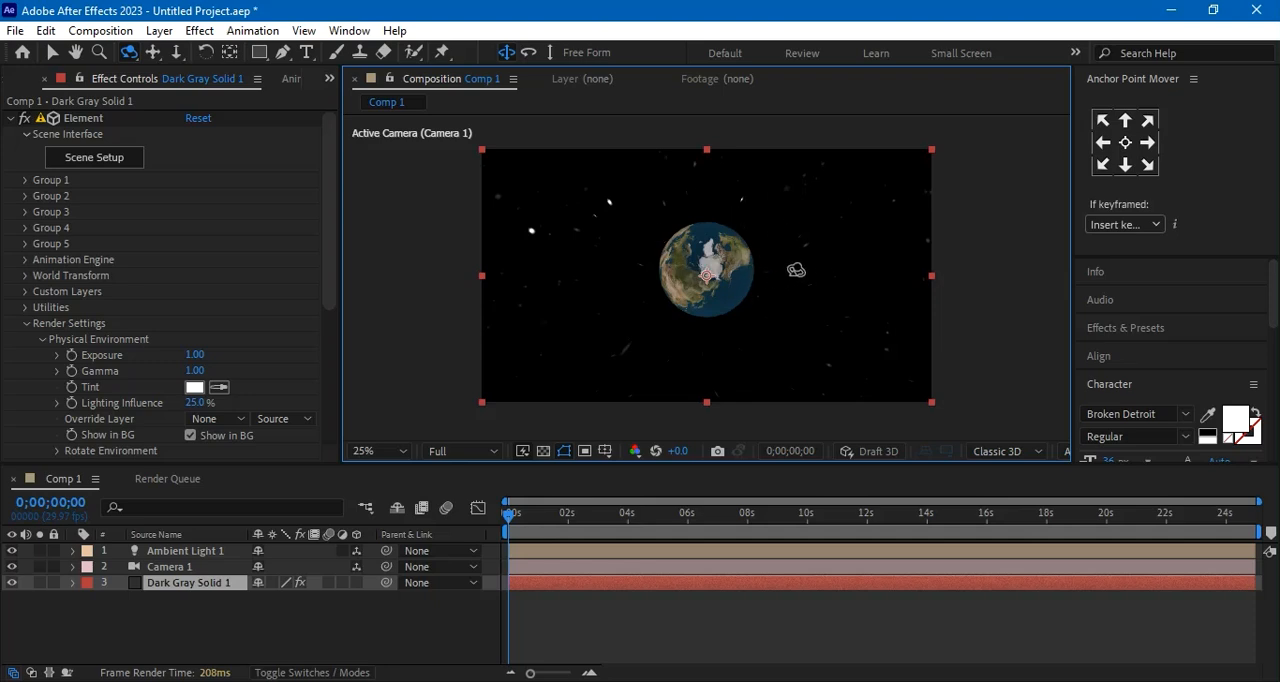
Set the intensity of Ambient Light 1 to 80%
left_click(282, 621)
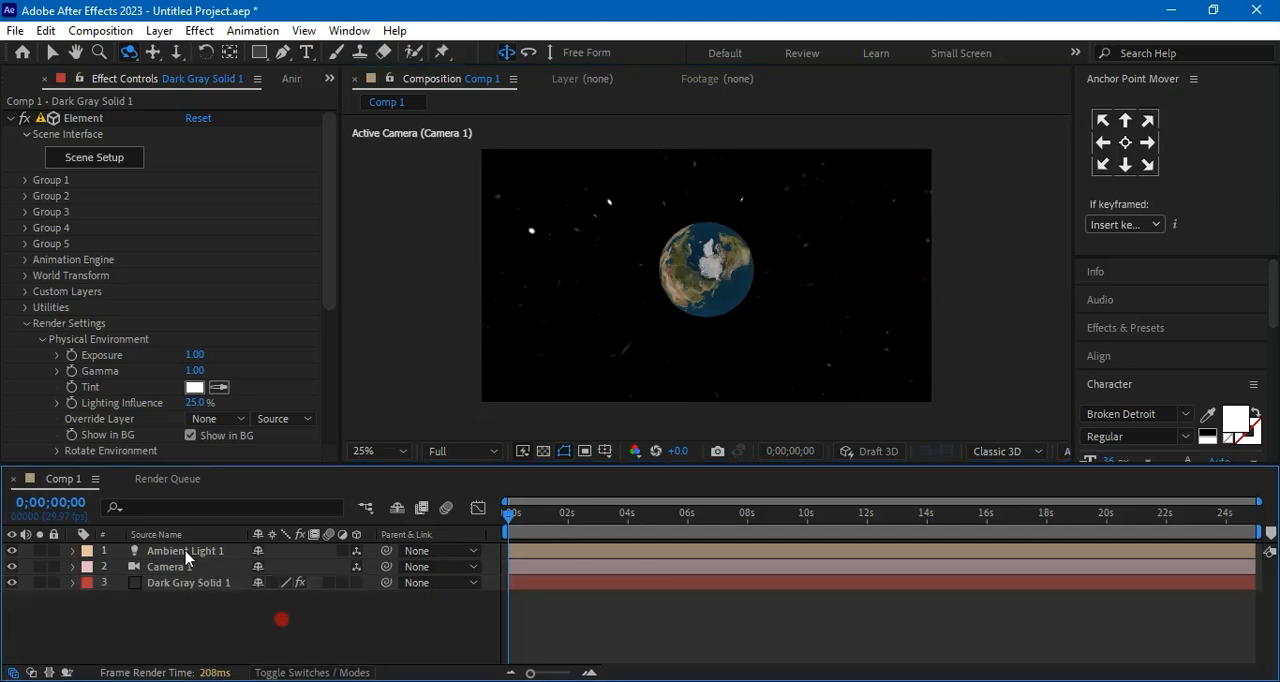
double_click(185, 552)
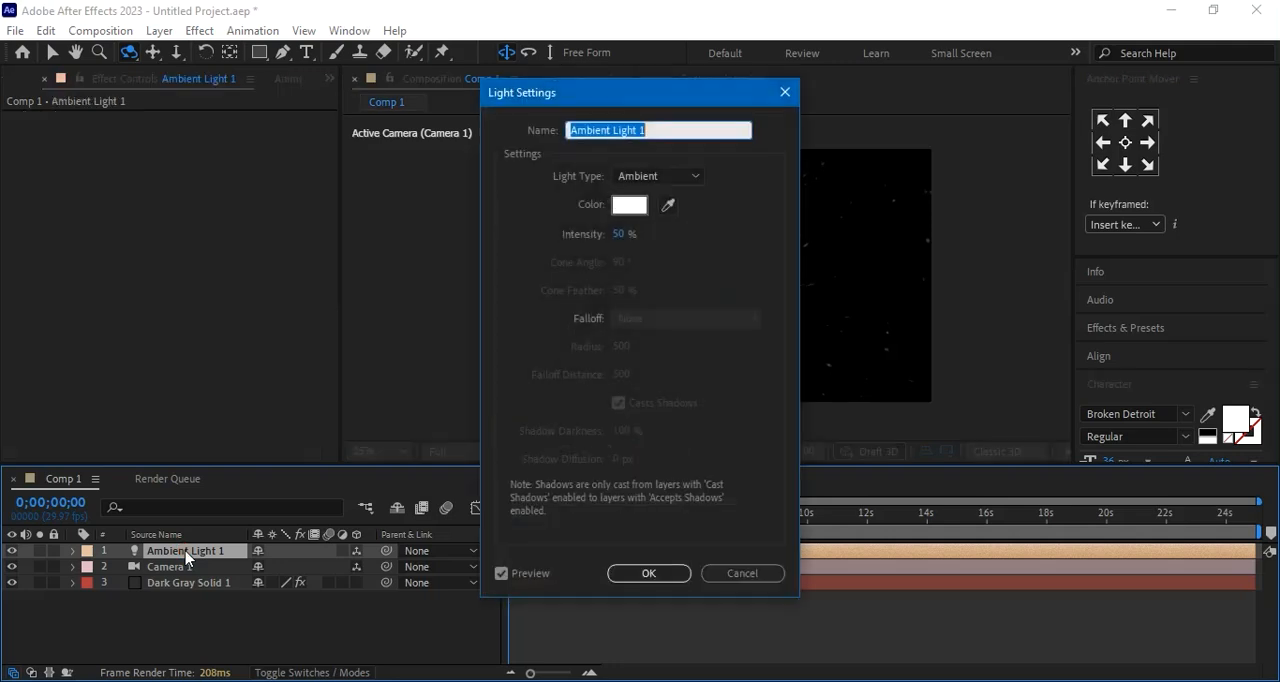
left_click(619, 231)
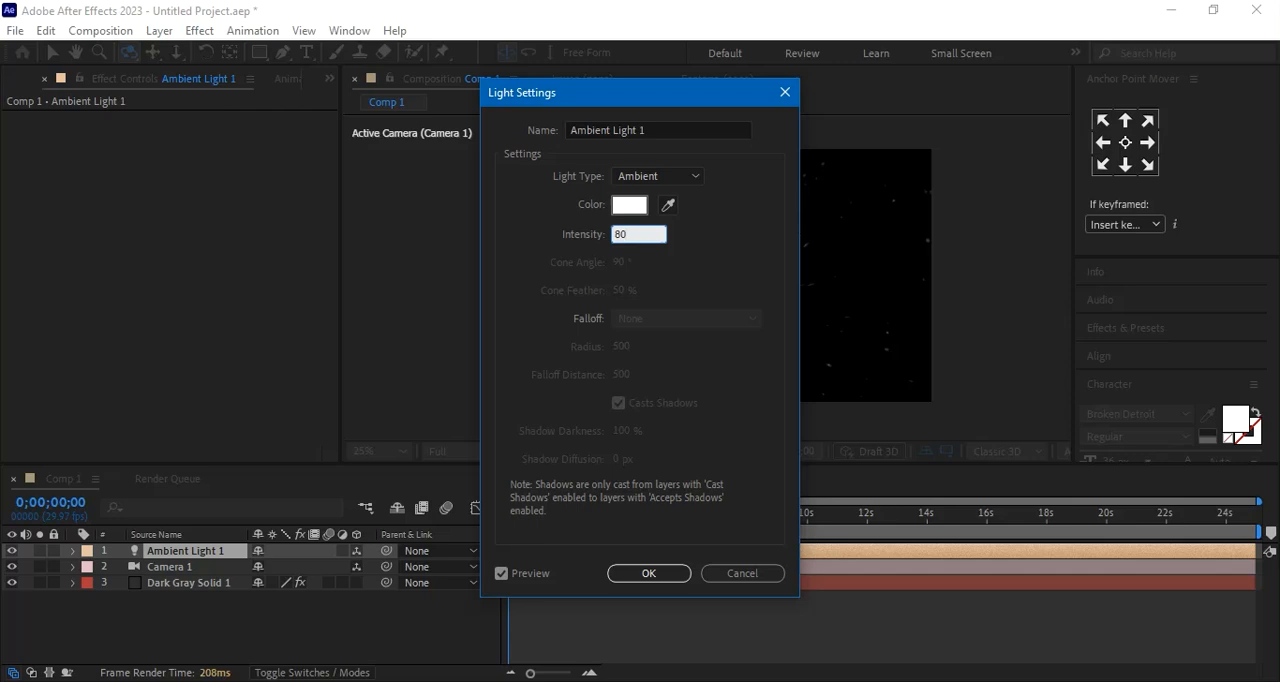
key("Return")
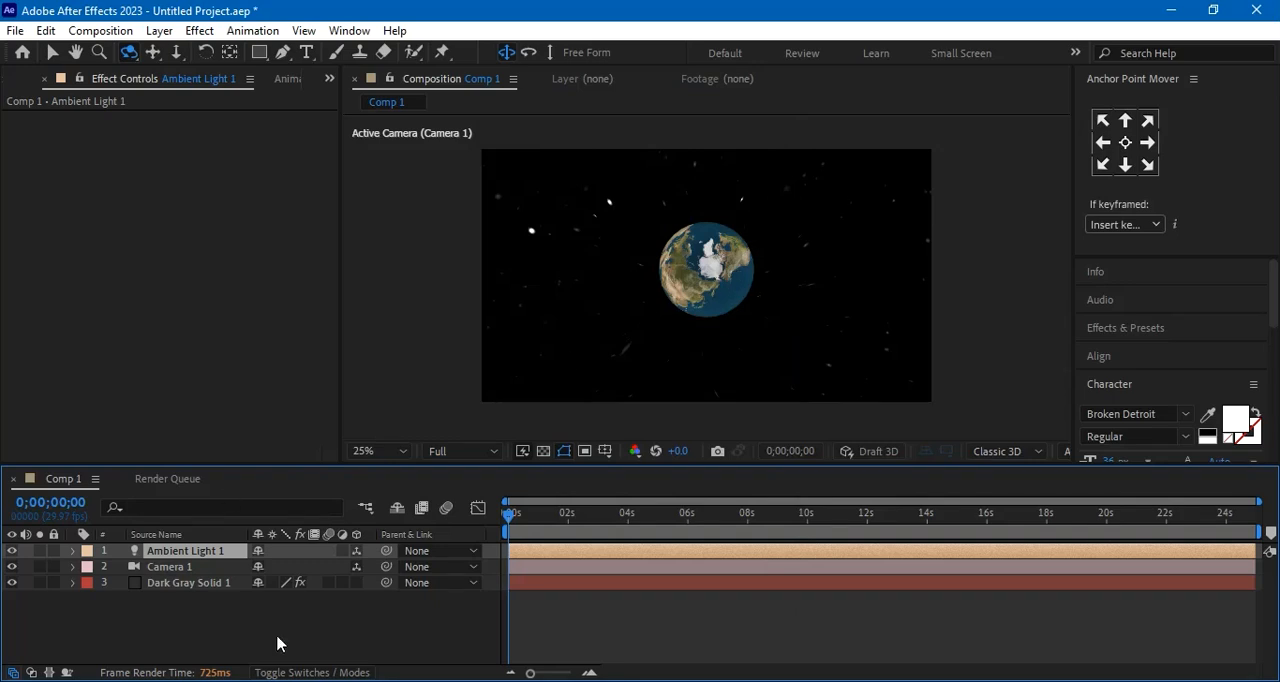
left_click(195, 619)
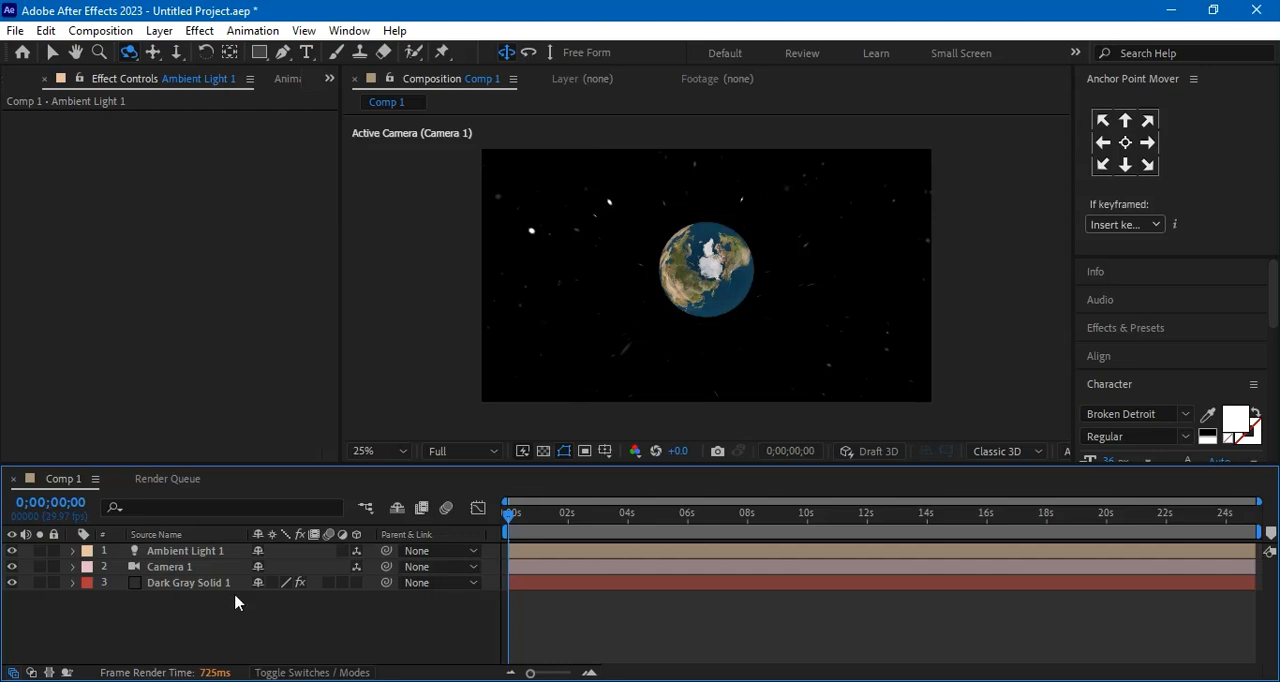
Reopen the Element Scene Setup of Dark Gray Solid 1 and add a new group folder inside the group 2 folder
left_click(200, 555)
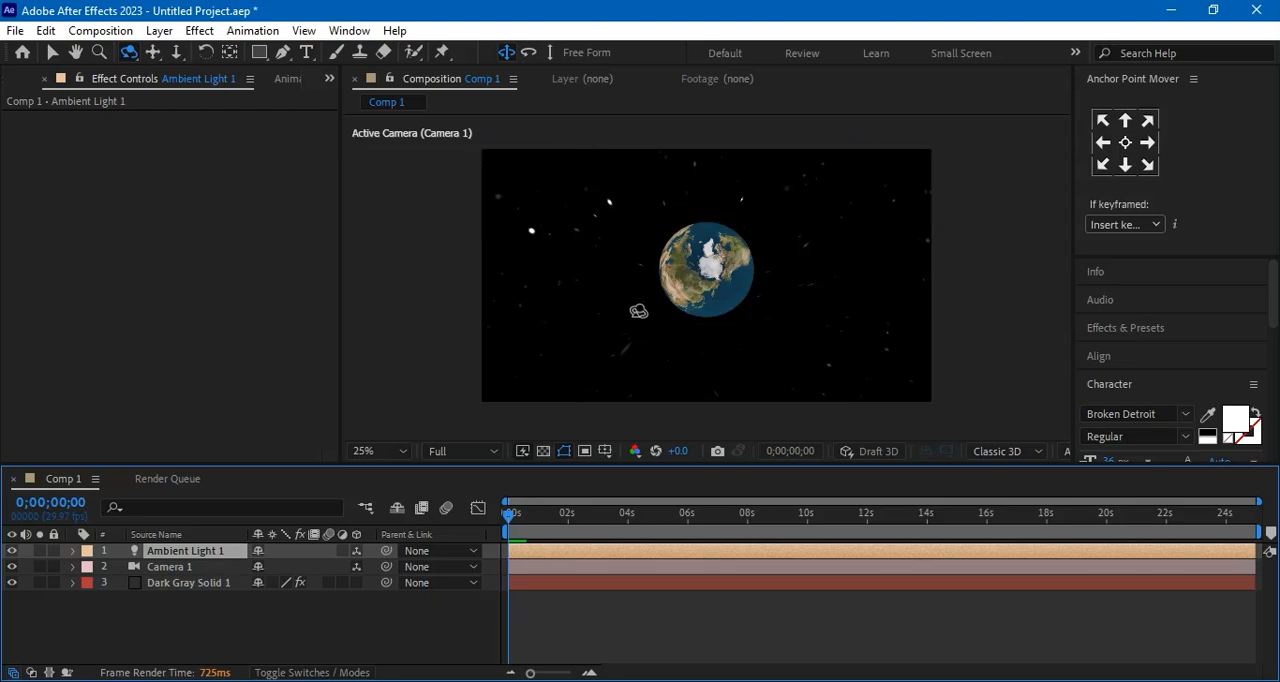
left_click(186, 583)
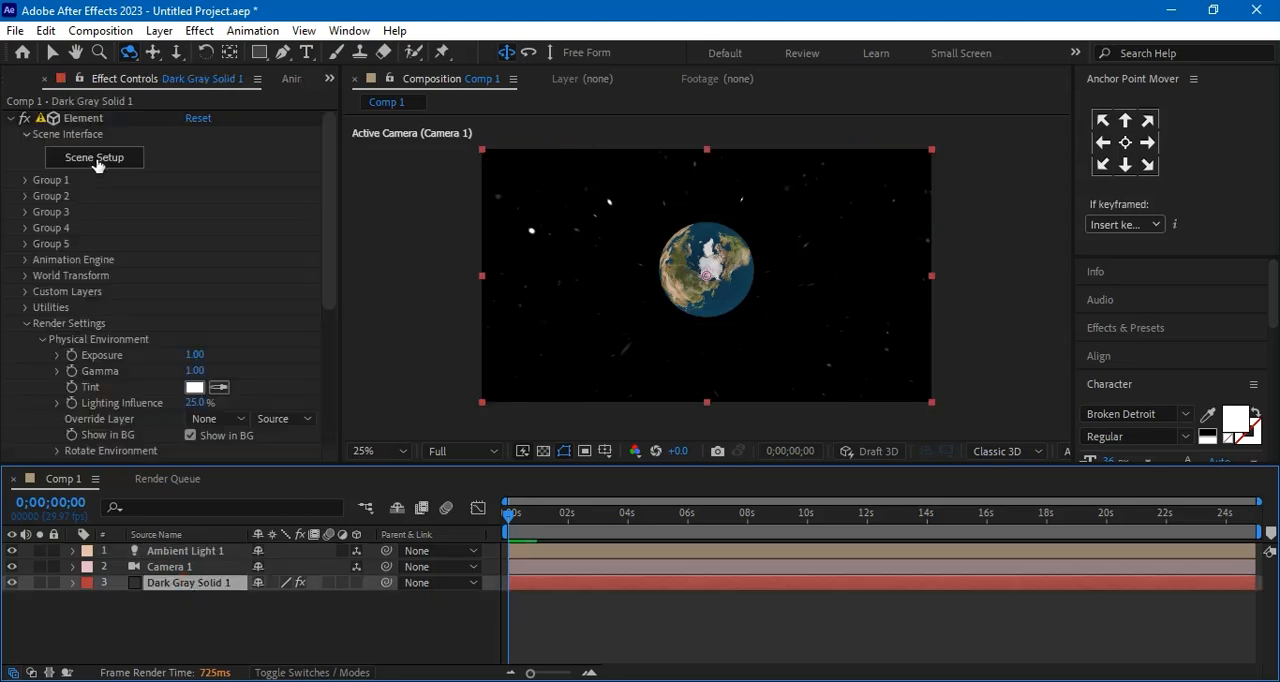
left_click(96, 160)
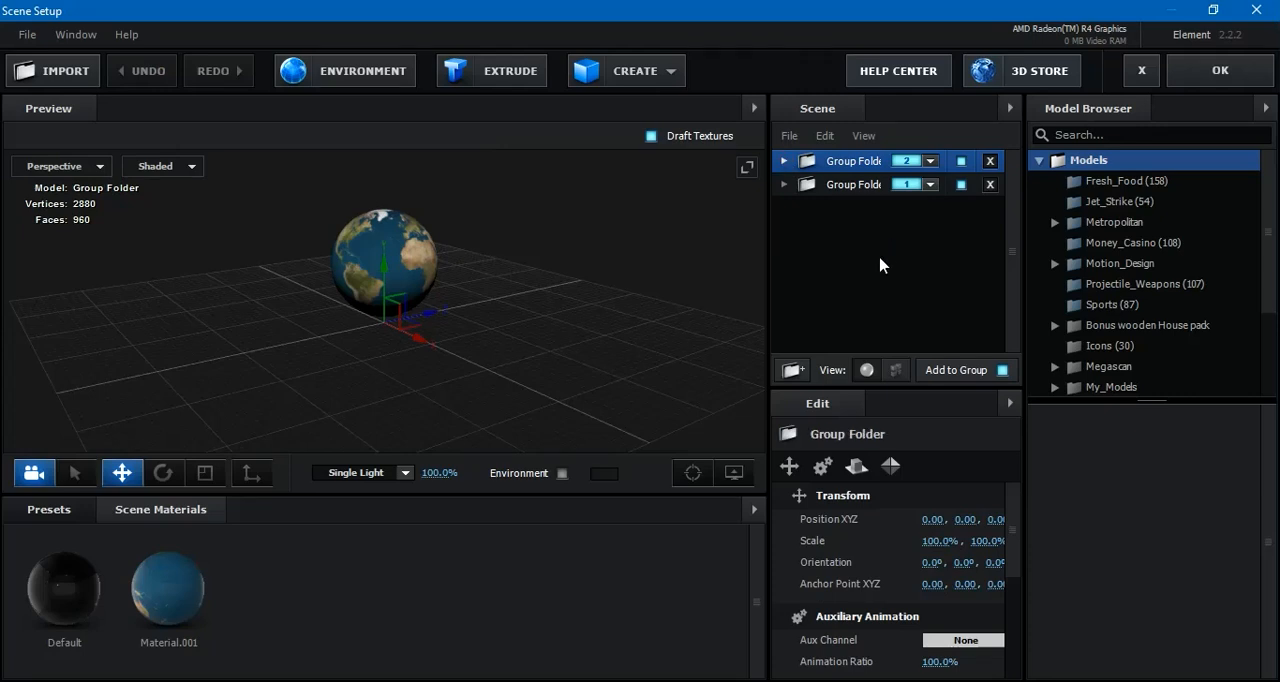
left_click(793, 369)
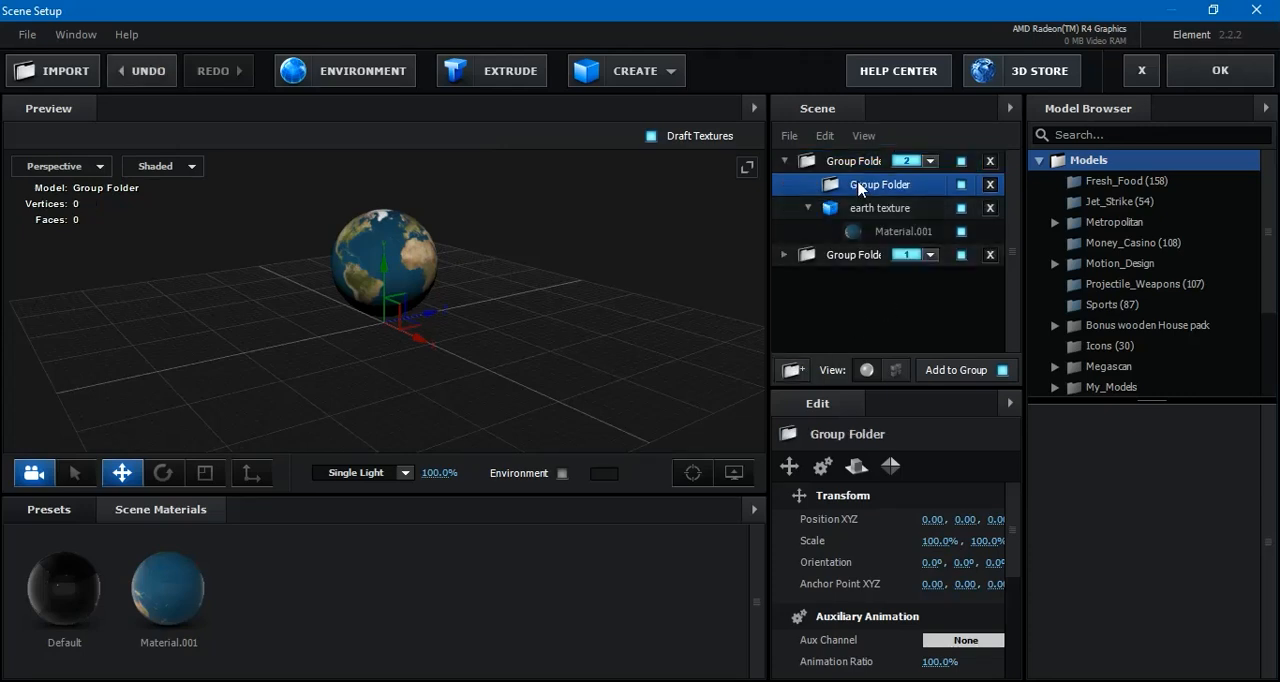
Move the new group folder out of the group 2 folder to the top level, assign it to group 3, and collapse the group 2 folder
left_click_drag(857, 172, 858, 148)
left_click_drag(857, 148, 862, 160)
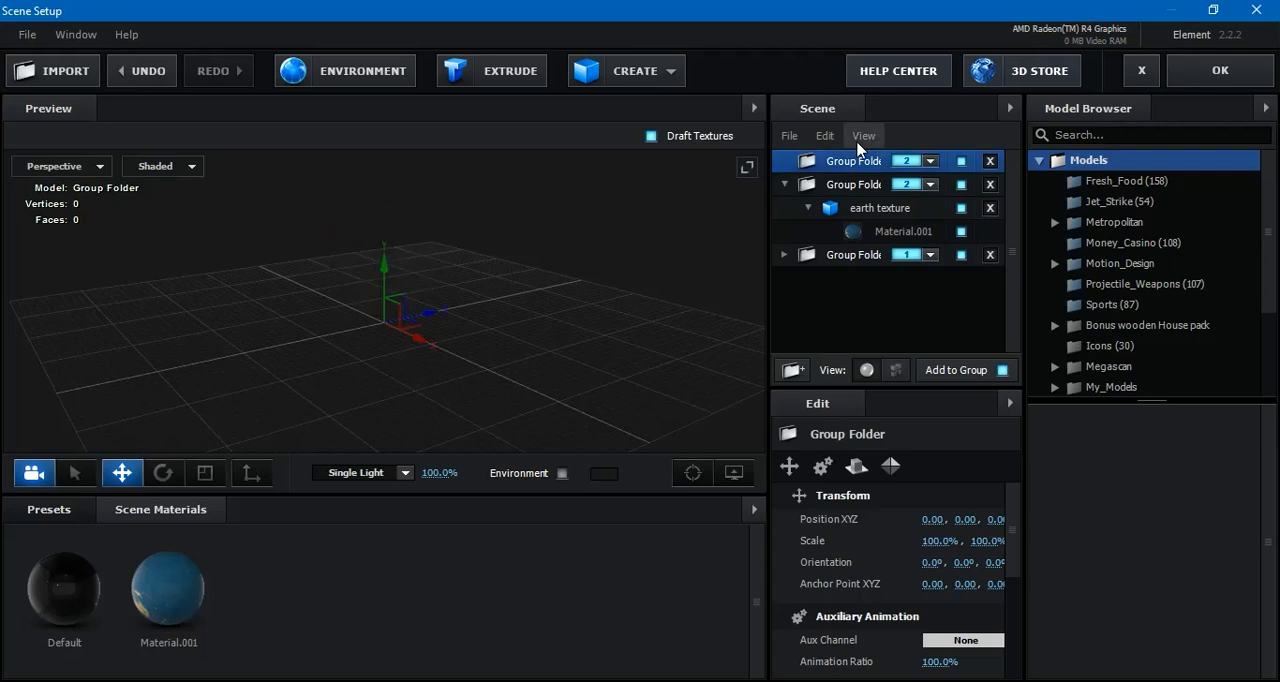
left_click(932, 161)
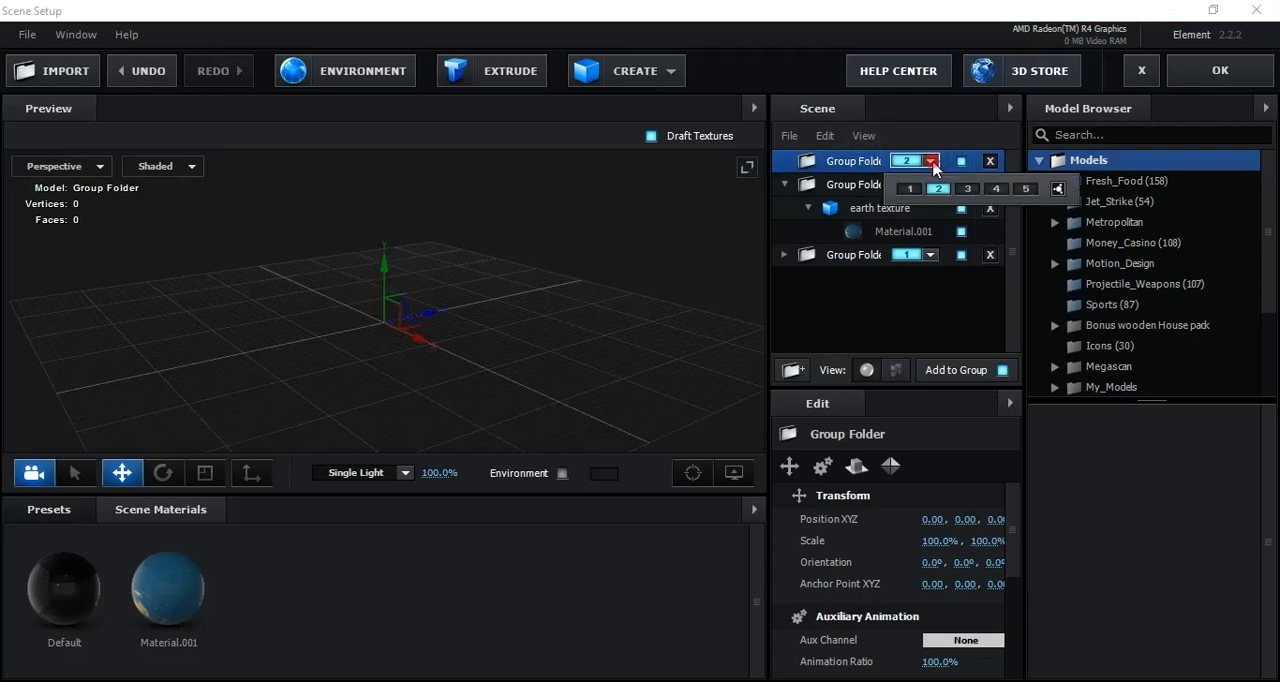
left_click(968, 192)
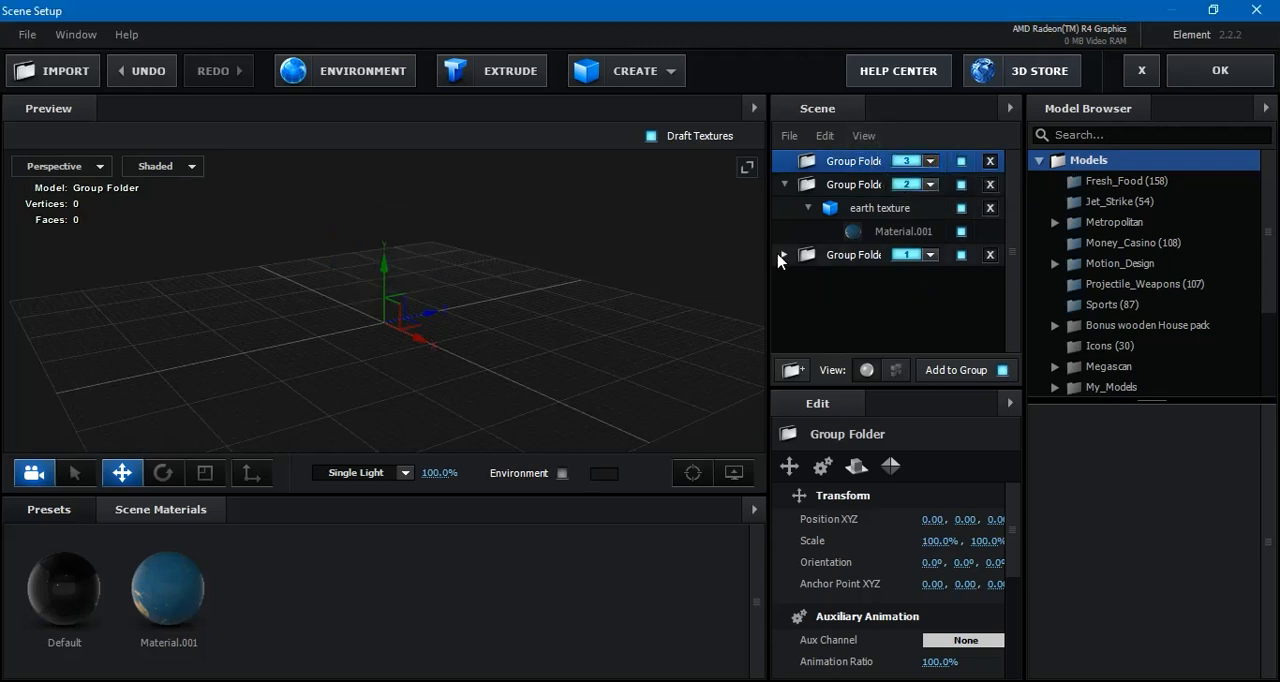
left_click(784, 184)
left_click(855, 184)
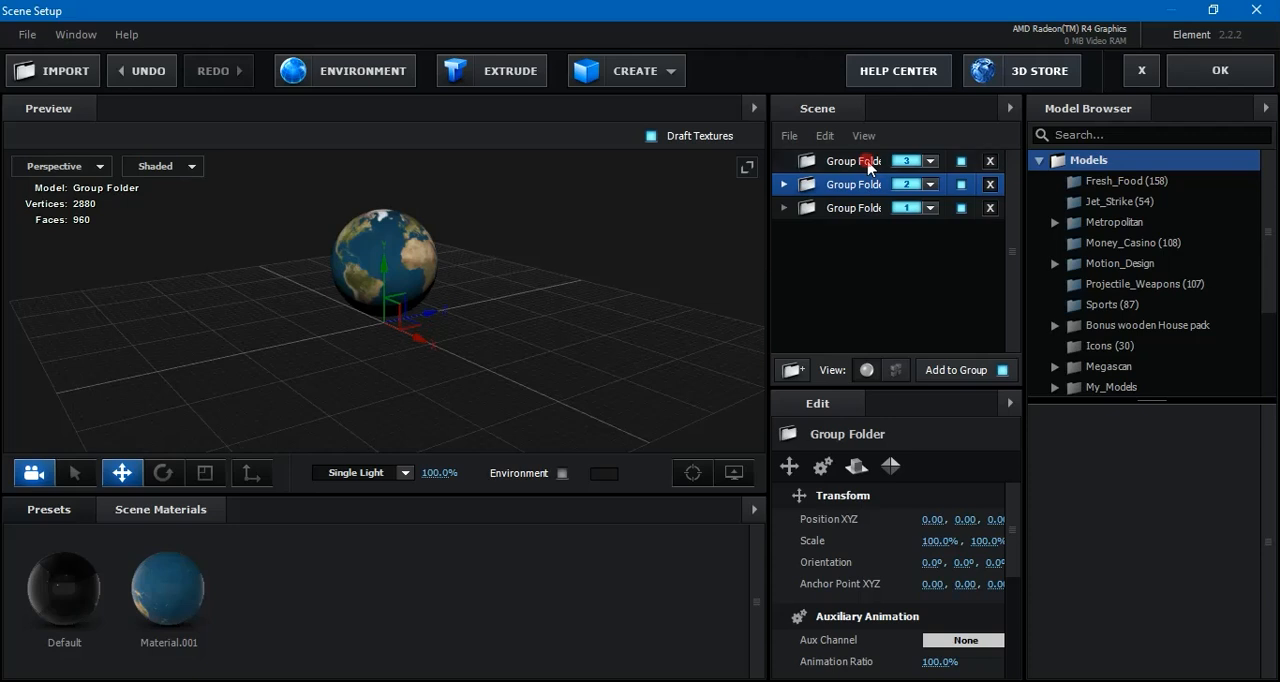
Import textured settelite.obj from the Desktop into the group 3 folder with the default import preferences
left_click(866, 162)
left_click(64, 78)
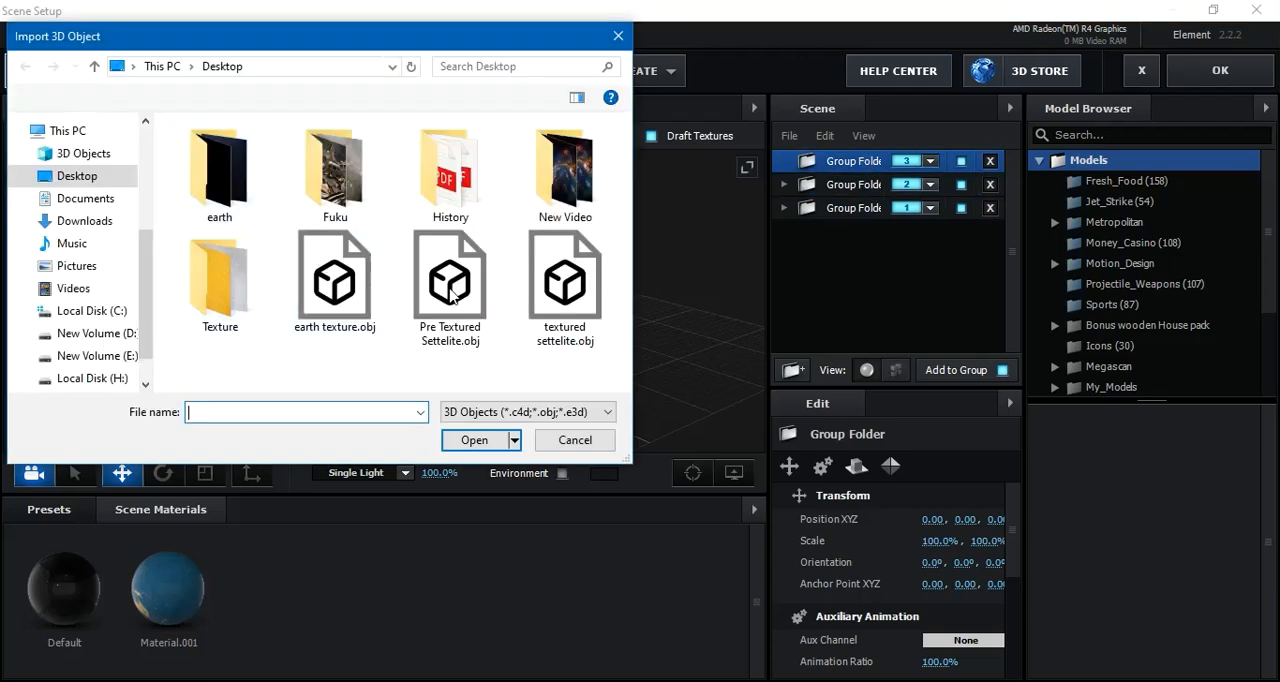
left_click(566, 300)
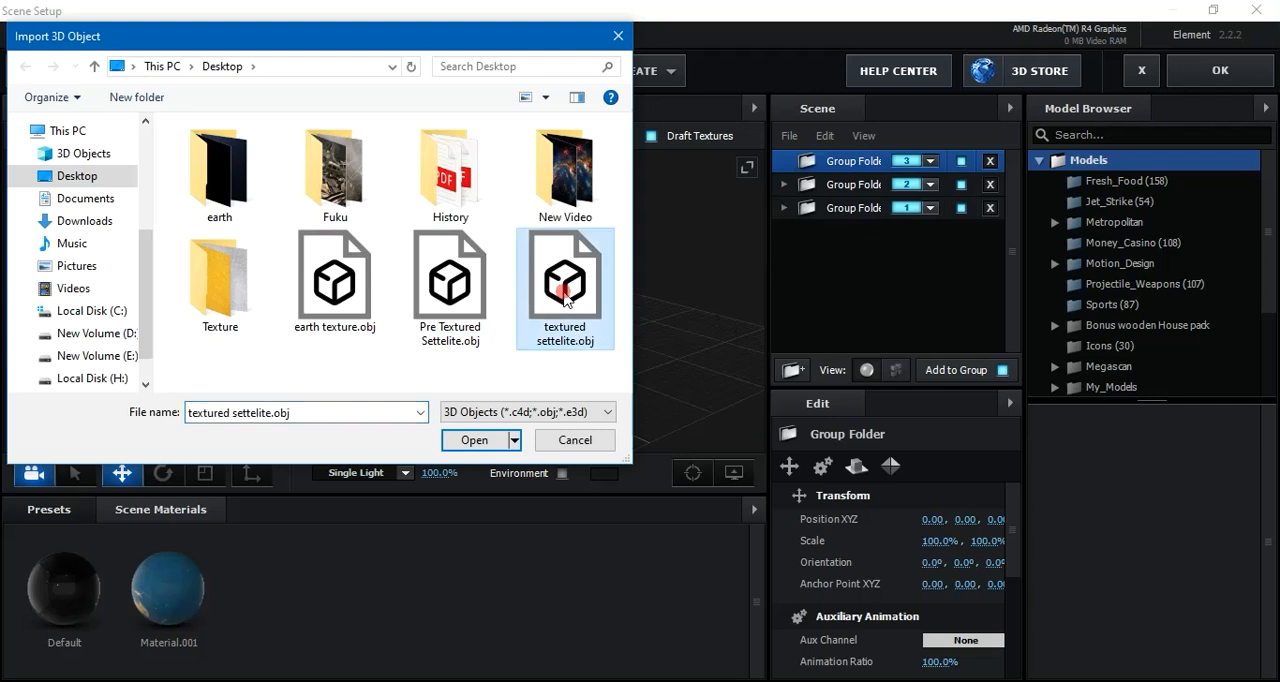
left_click(473, 438)
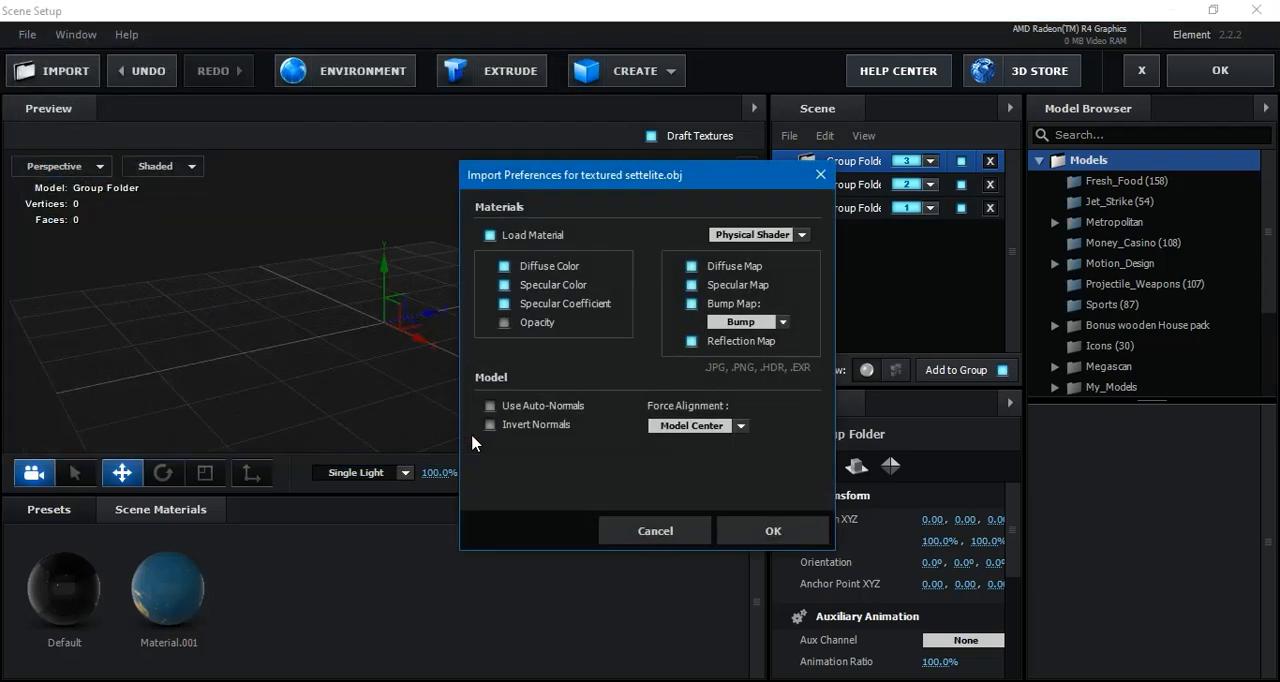
left_click(766, 528)
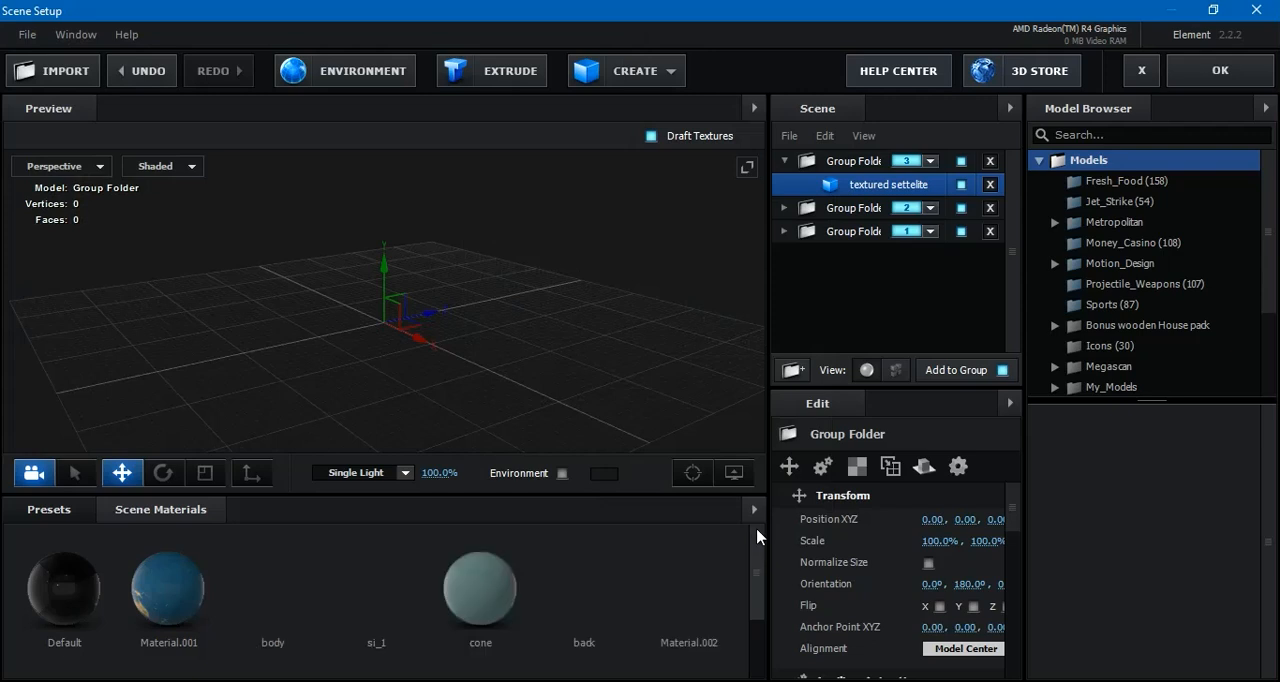
Scale the textured settelite model to 500% and raise its Y position to about 0.21
left_click(937, 541)
type("50")
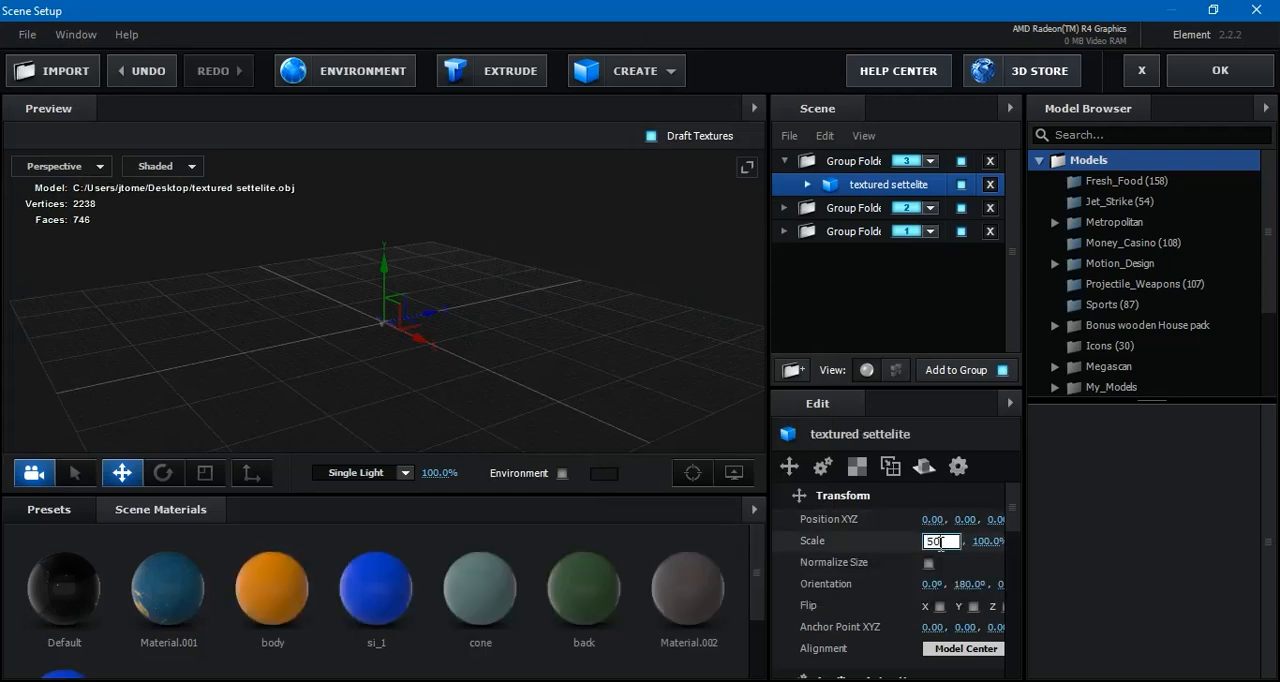
key("Return")
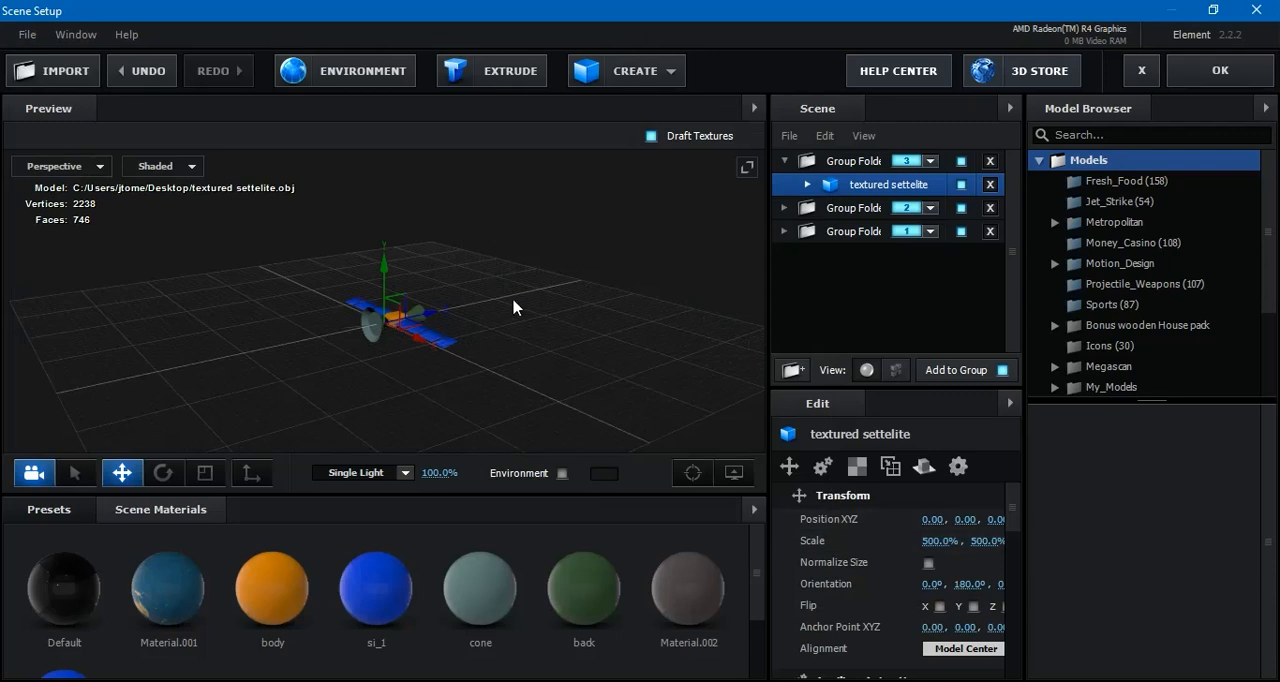
scroll(514, 298, "up", 5)
left_click_drag(610, 350, 386, 266)
left_click_drag(607, 338, 518, 321)
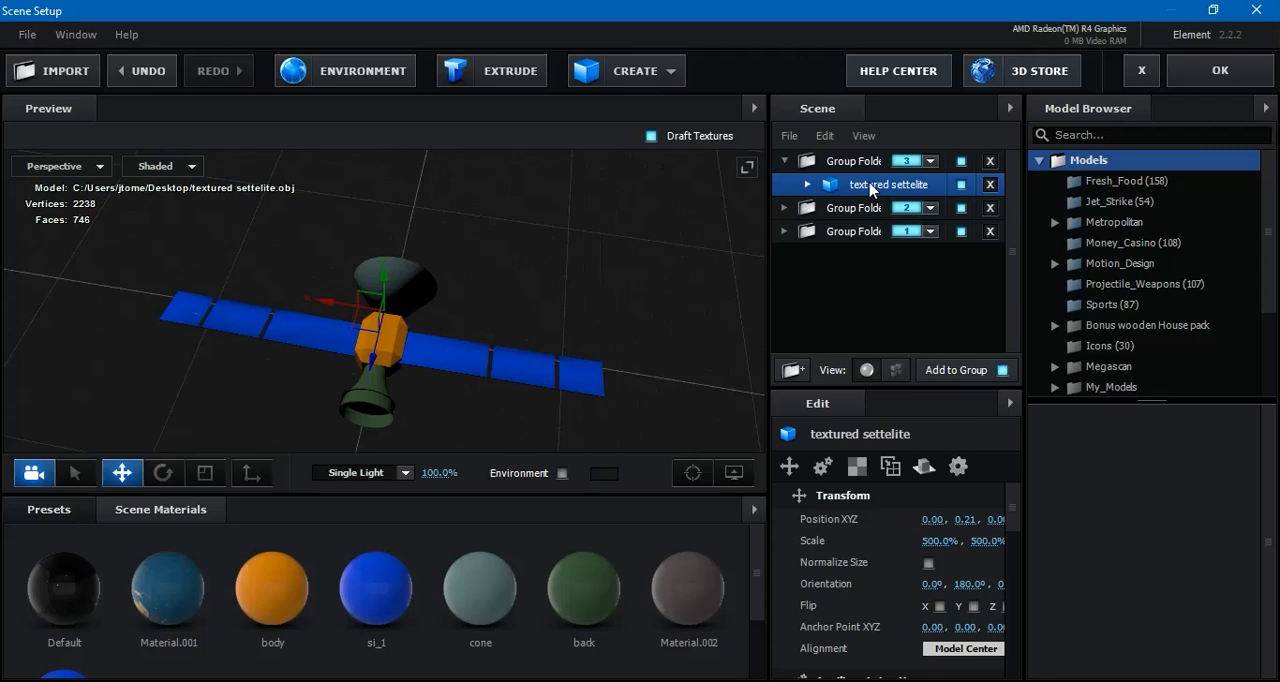
Load yellow-1845394_1920.jpg from the Desktop's Texture folder as the diffuse texture of the satellite's body material and view it up close
left_click(806, 185)
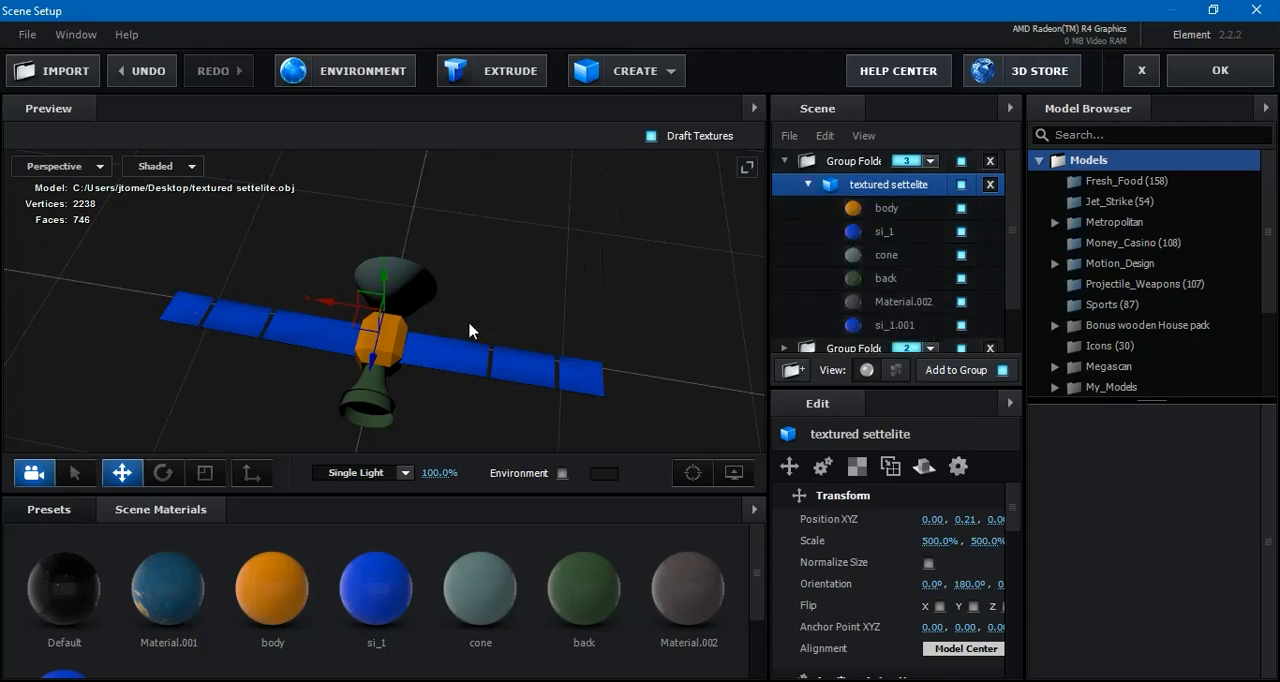
left_click(904, 212)
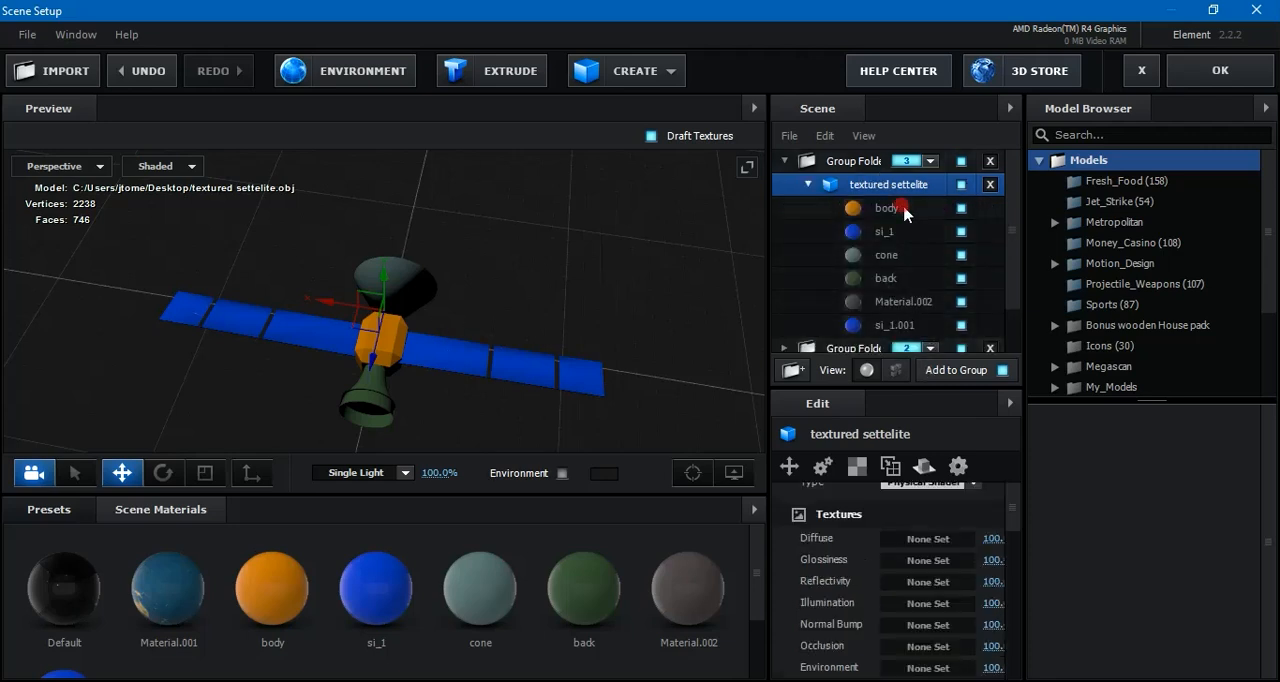
left_click(925, 540)
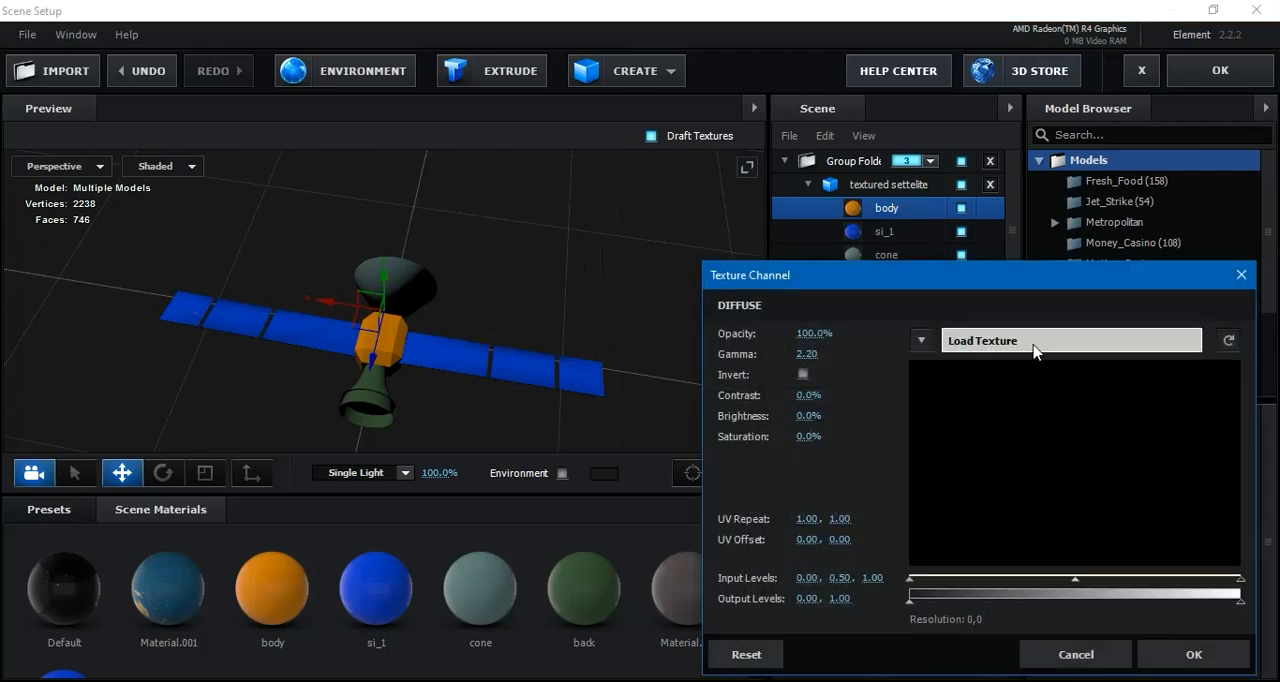
left_click(1033, 344)
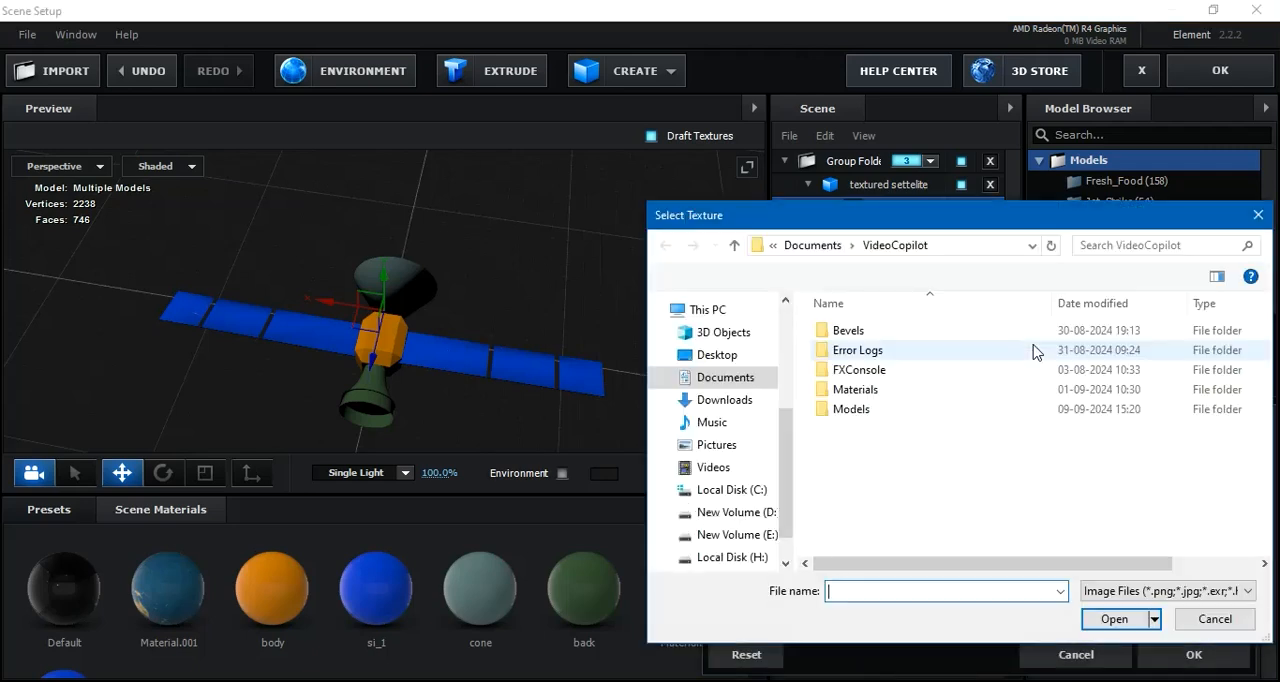
left_click(729, 362)
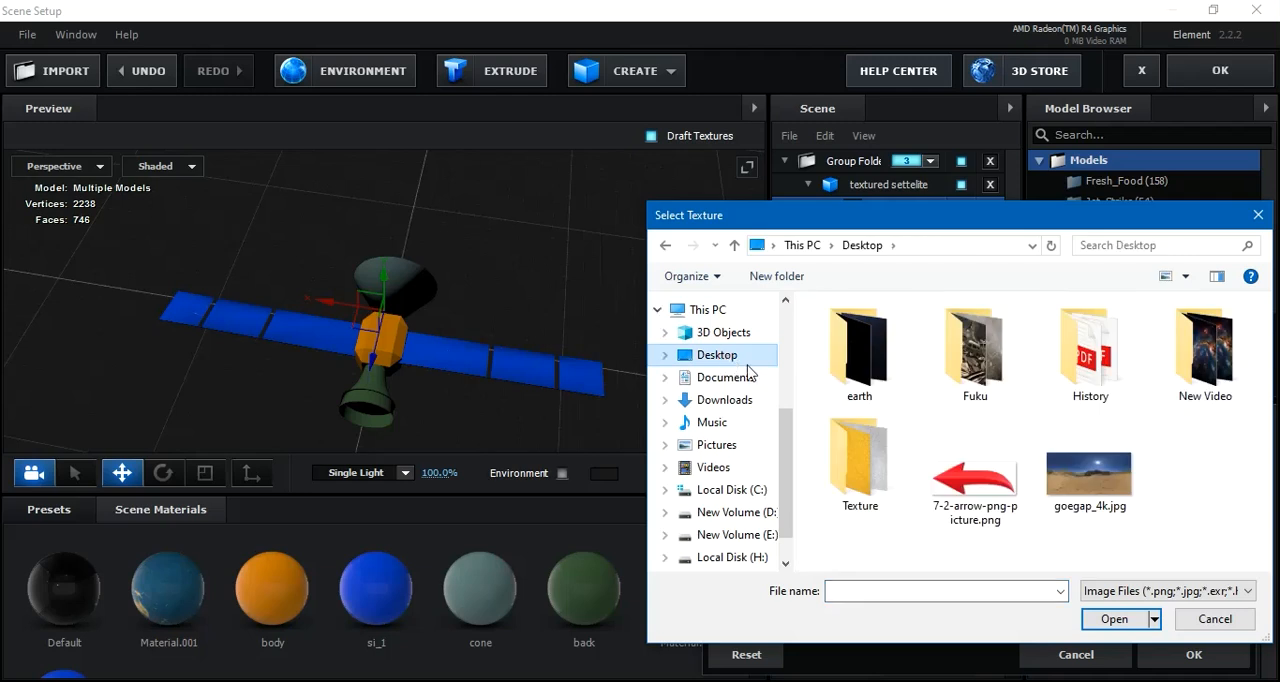
left_click(872, 465)
double_click(872, 465)
scroll(860, 500, "down", 3)
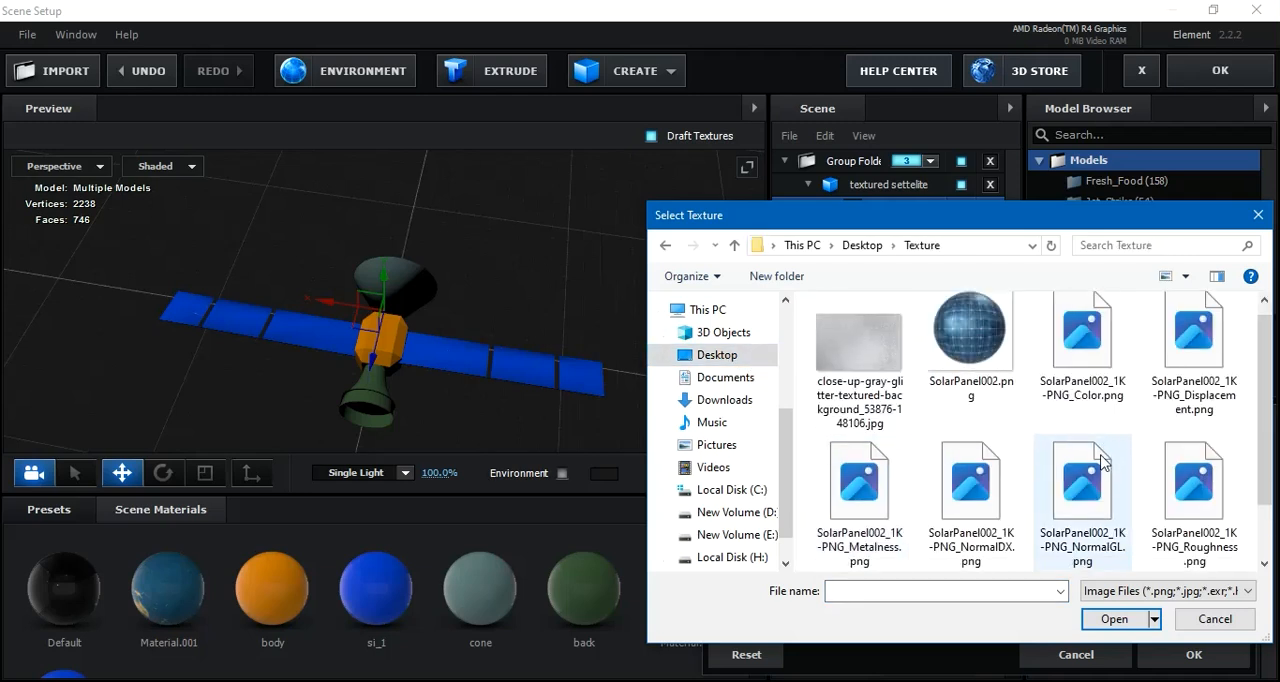
left_click(855, 528)
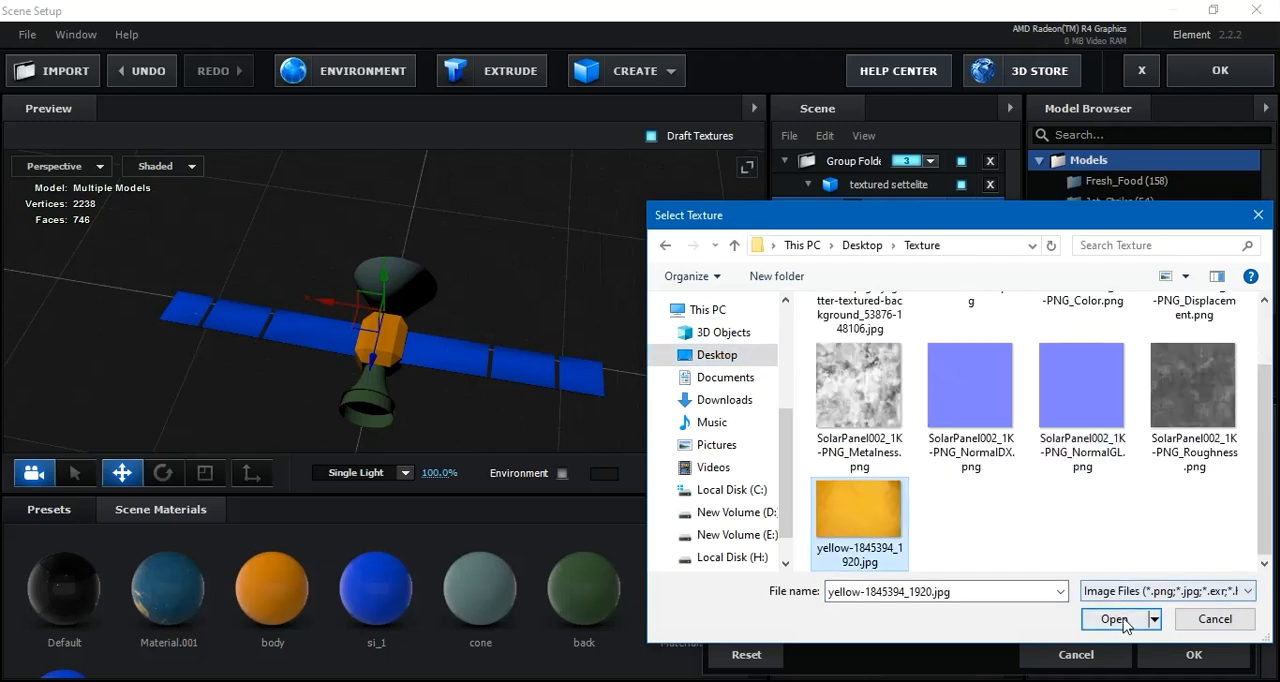
left_click(1118, 619)
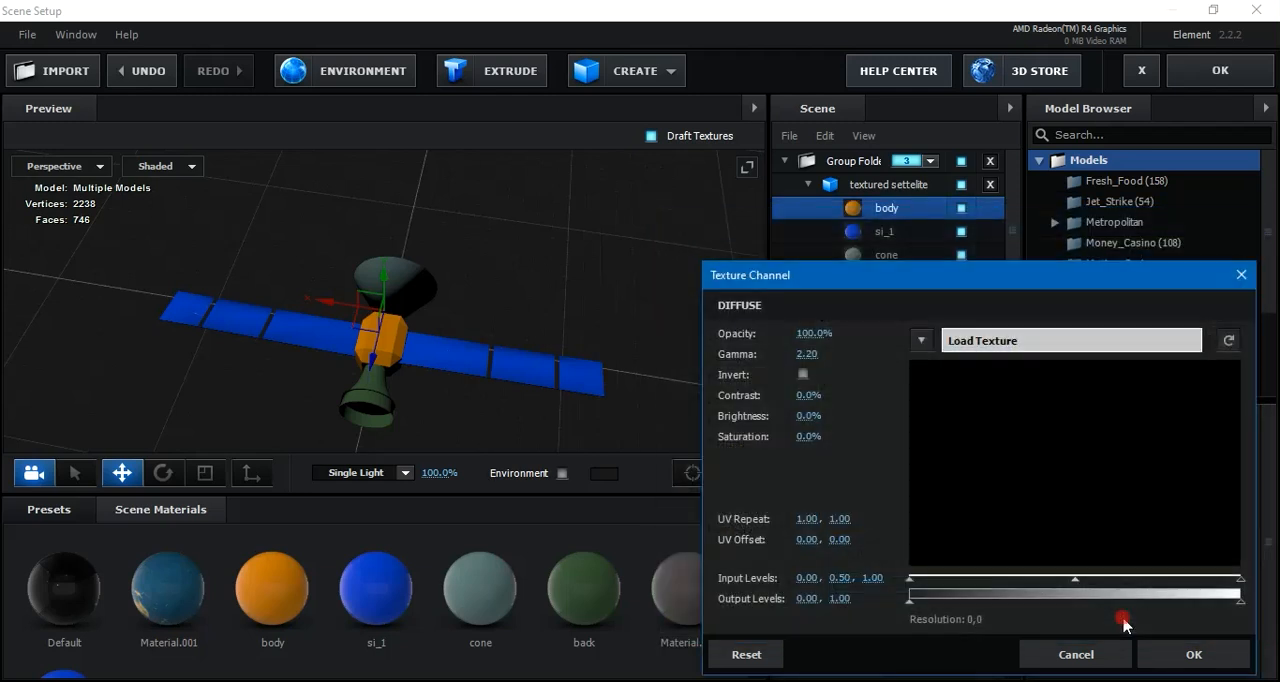
left_click(1186, 654)
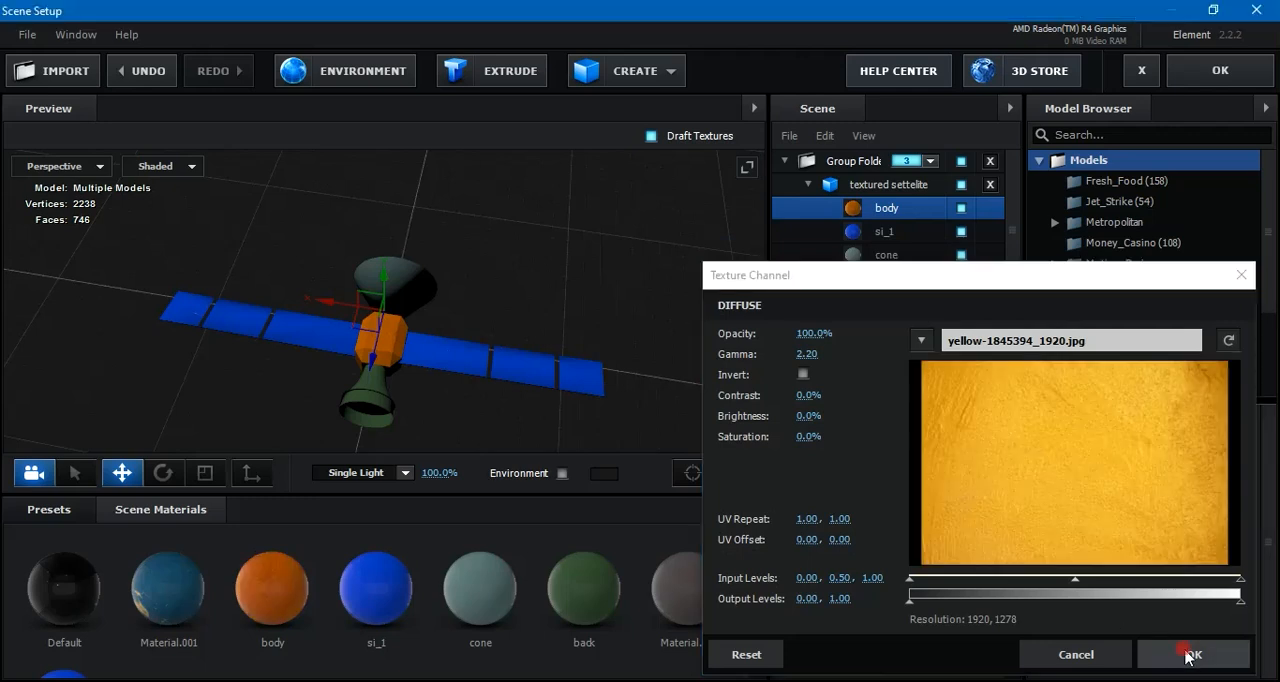
scroll(427, 336, "up", 5)
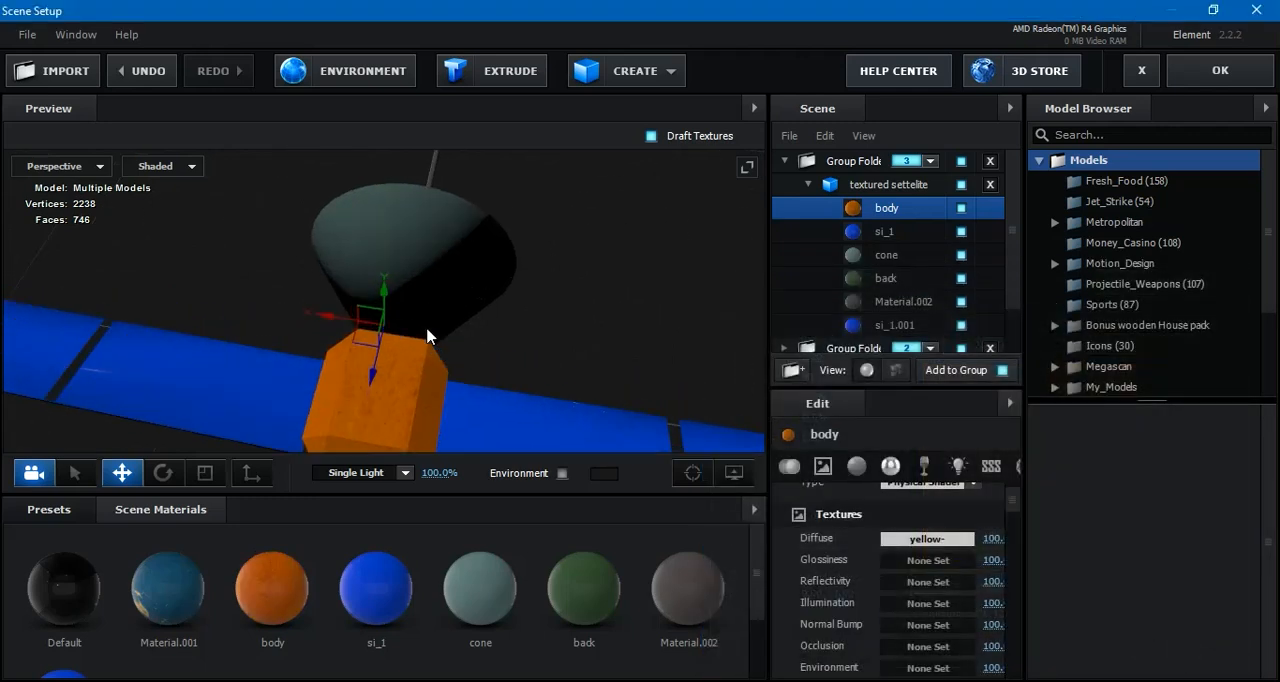
left_click_drag(428, 334, 582, 368)
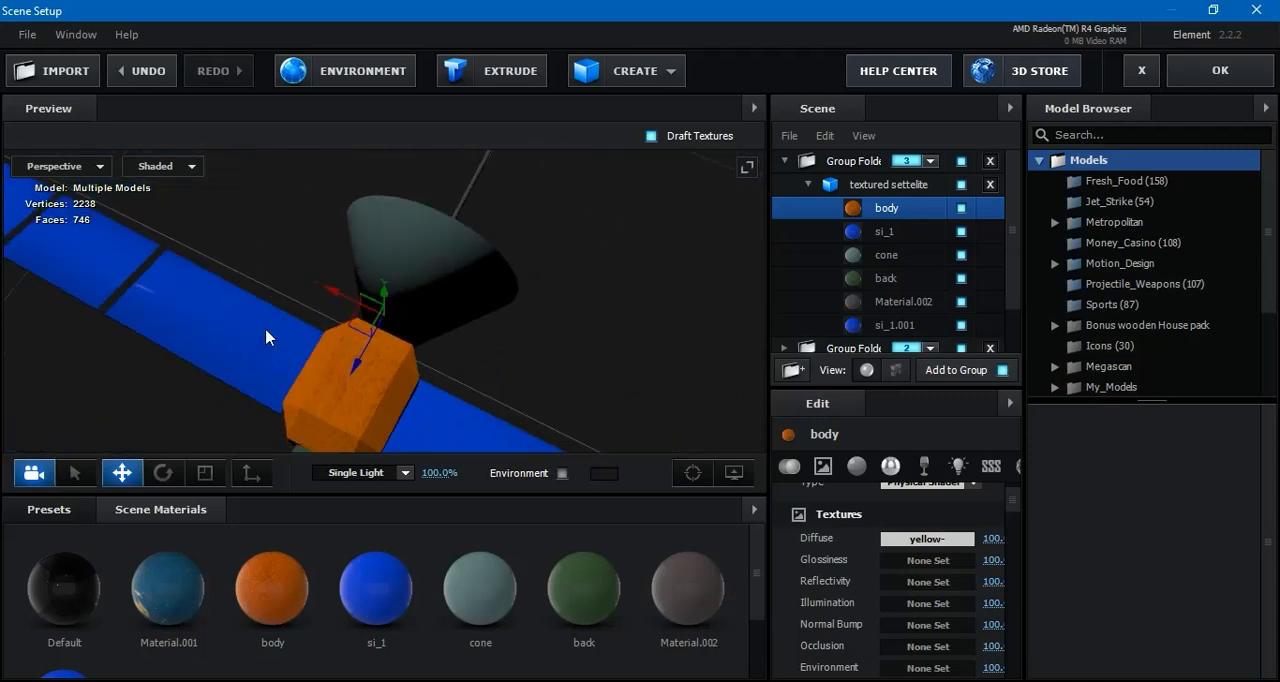
Load SolarPanel002_1K-PNG_Color.png as the diffuse texture of the si_1 material and set its middle input level to about 0.57
left_click(888, 232)
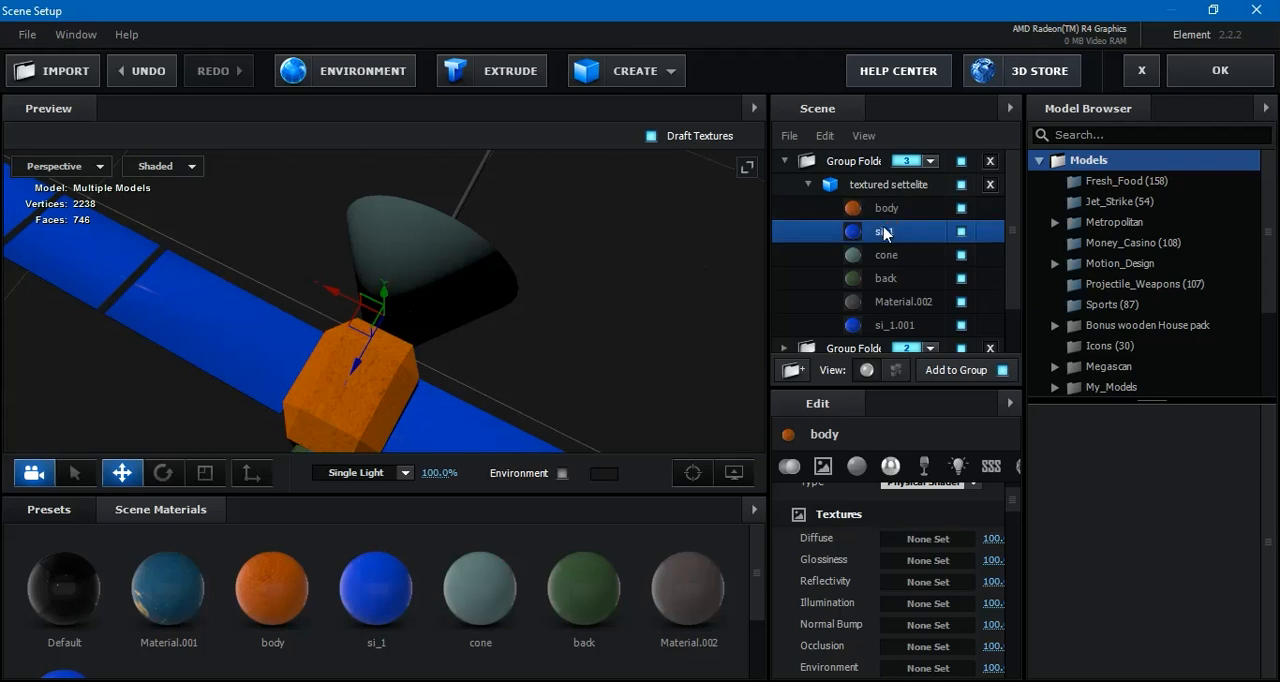
left_click(961, 232)
left_click(961, 232)
left_click(935, 540)
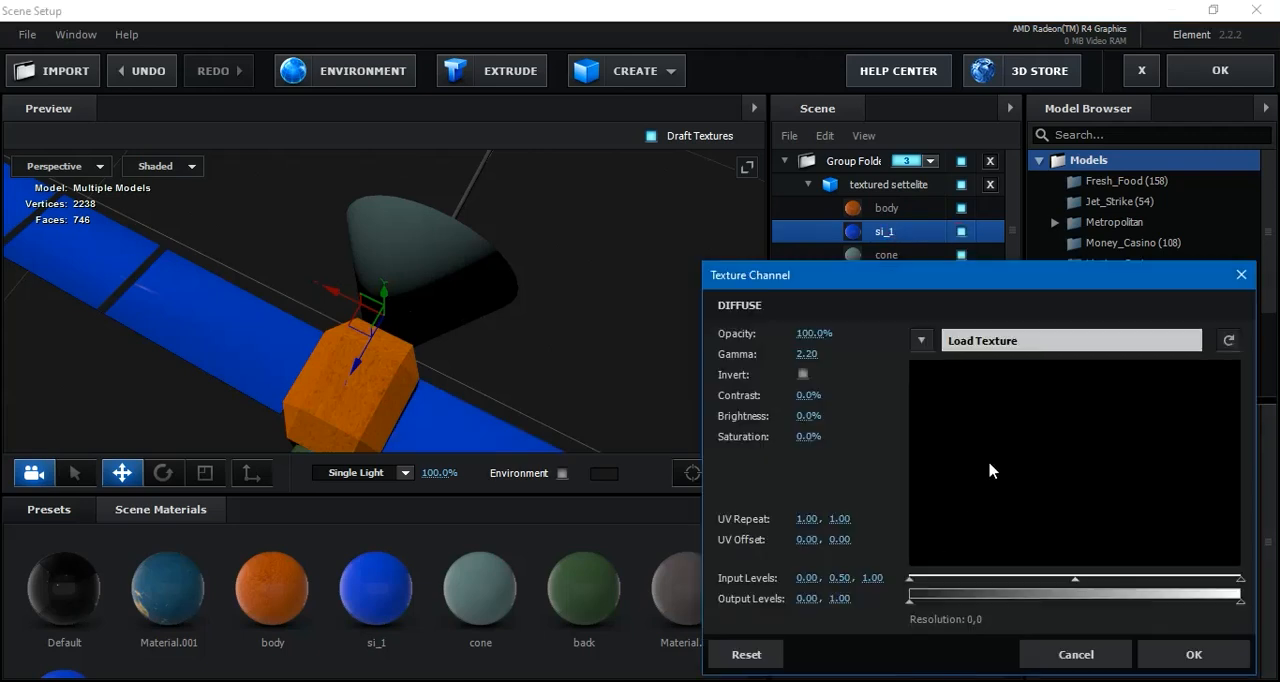
left_click(999, 340)
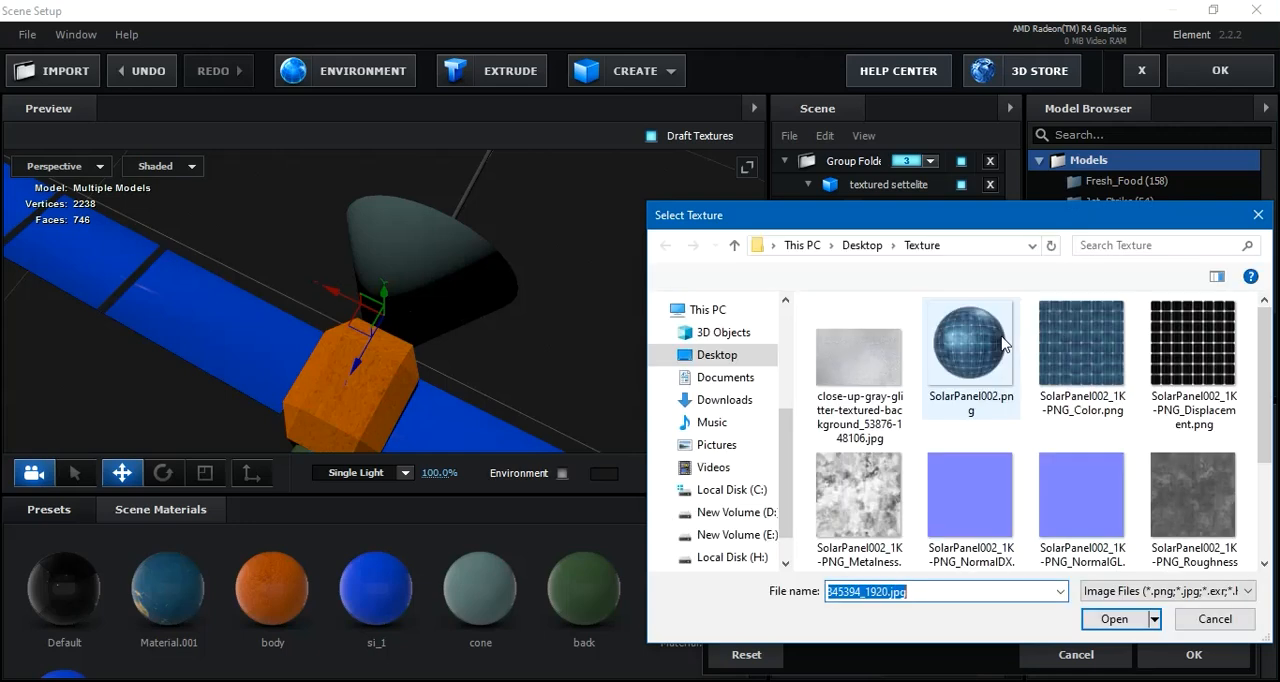
left_click(1075, 345)
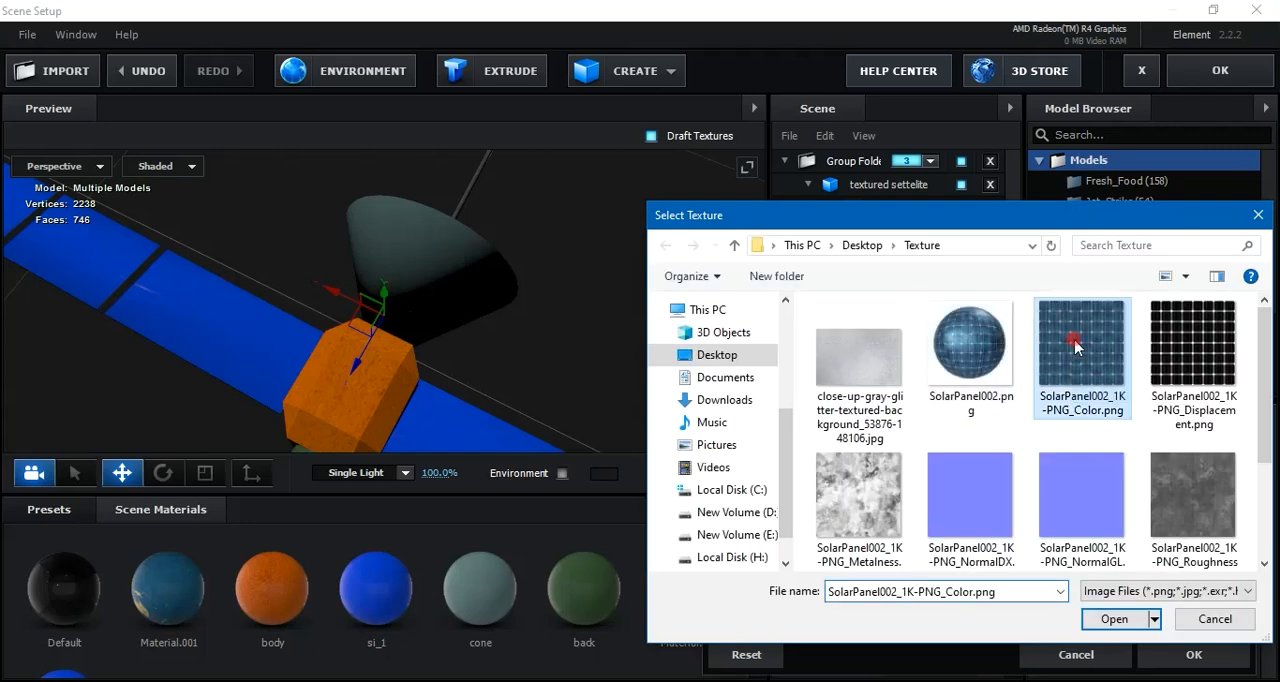
left_click(1114, 620)
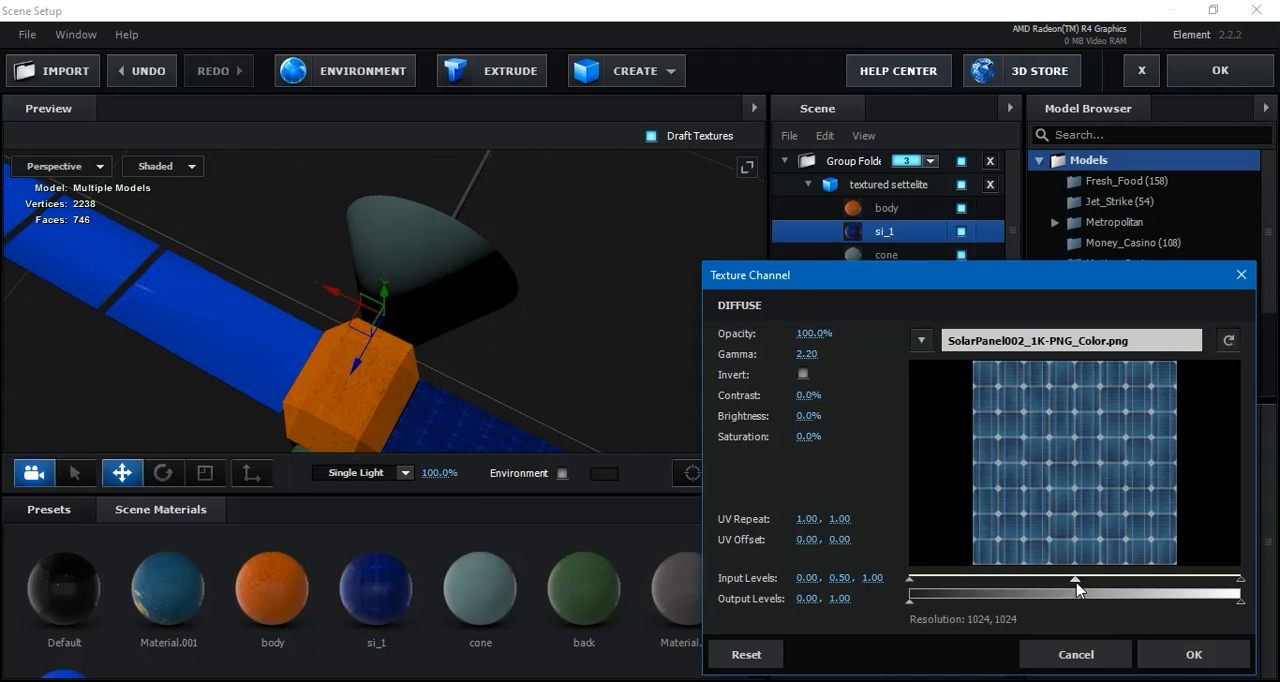
left_click_drag(1089, 588, 1097, 586)
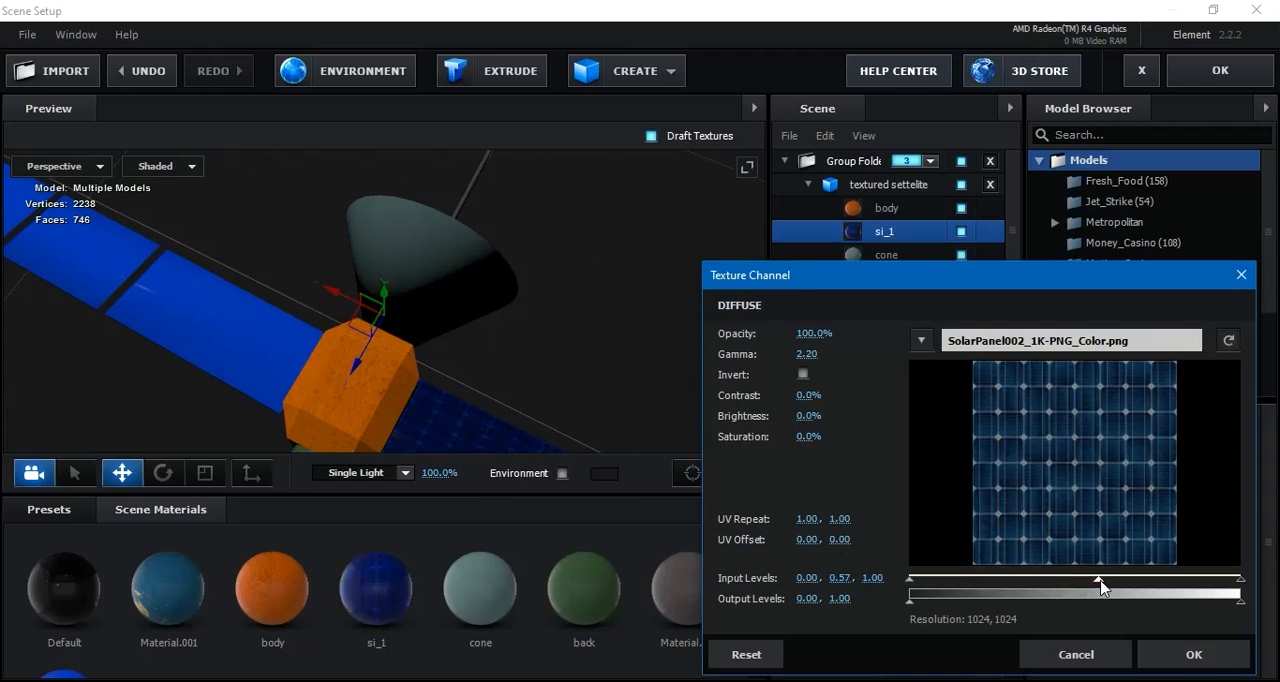
left_click(1184, 658)
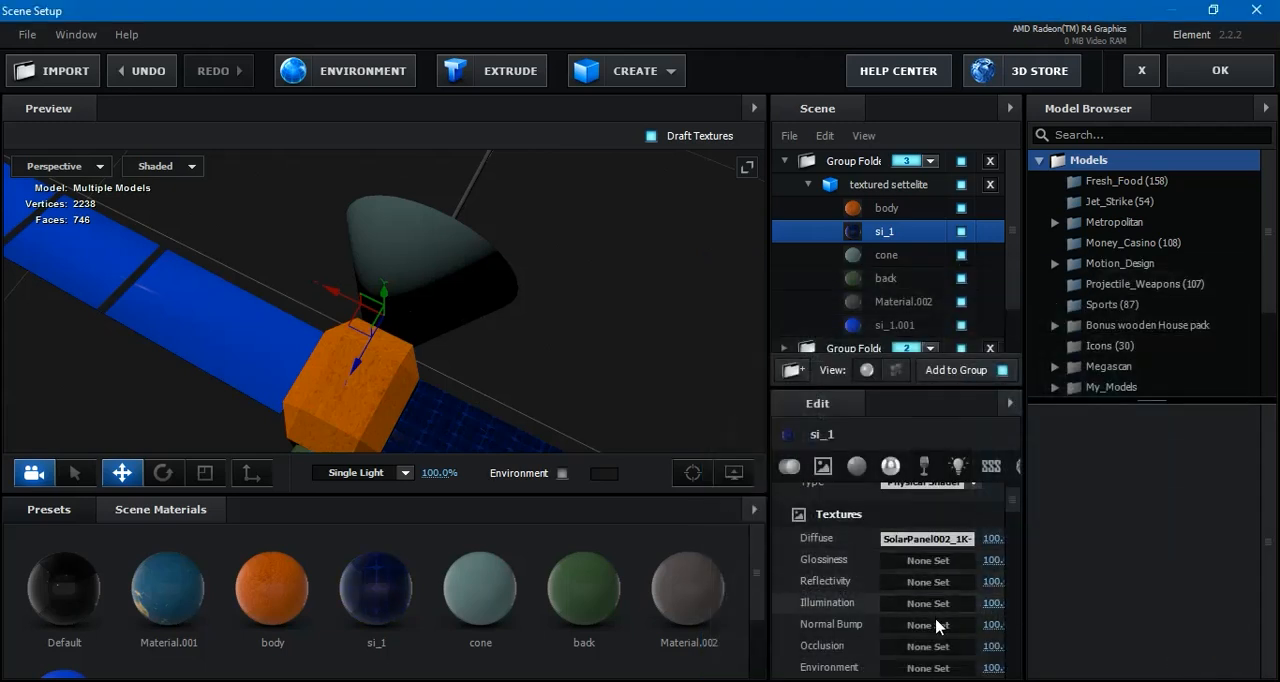
Load SolarPanel002_1K-PNG_NormalDX.png as the normal bump texture of the si_1 material
left_click(935, 625)
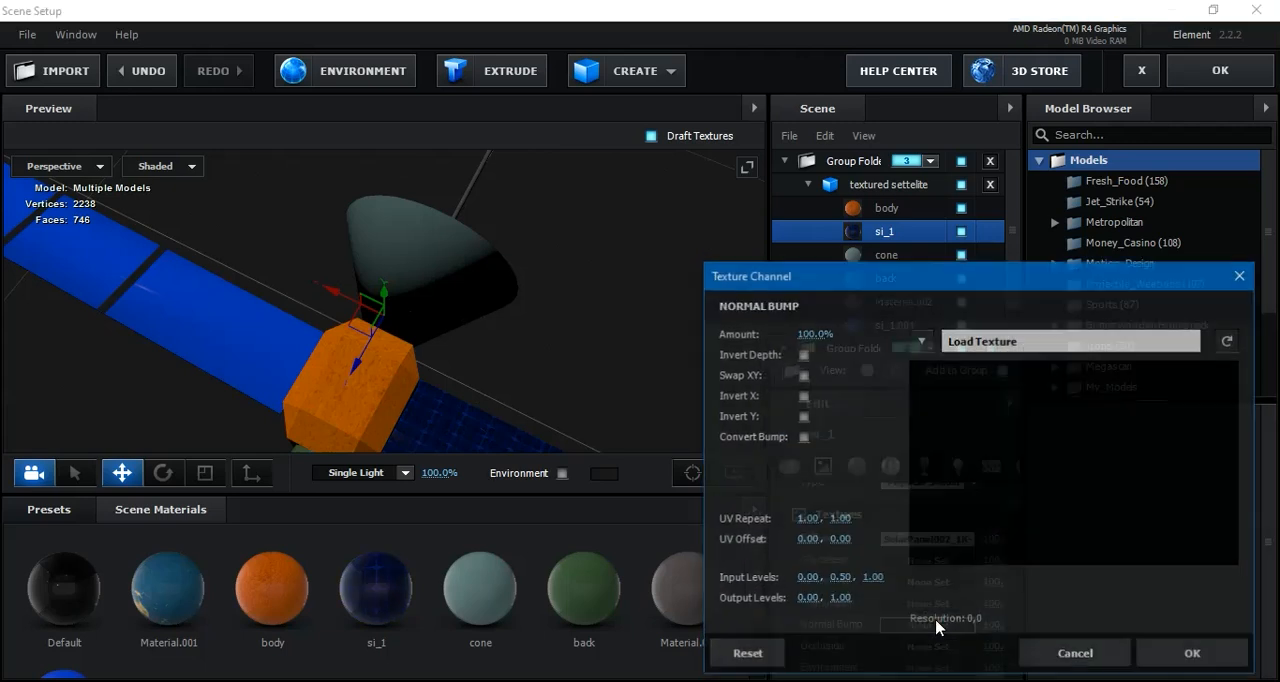
left_click(1014, 342)
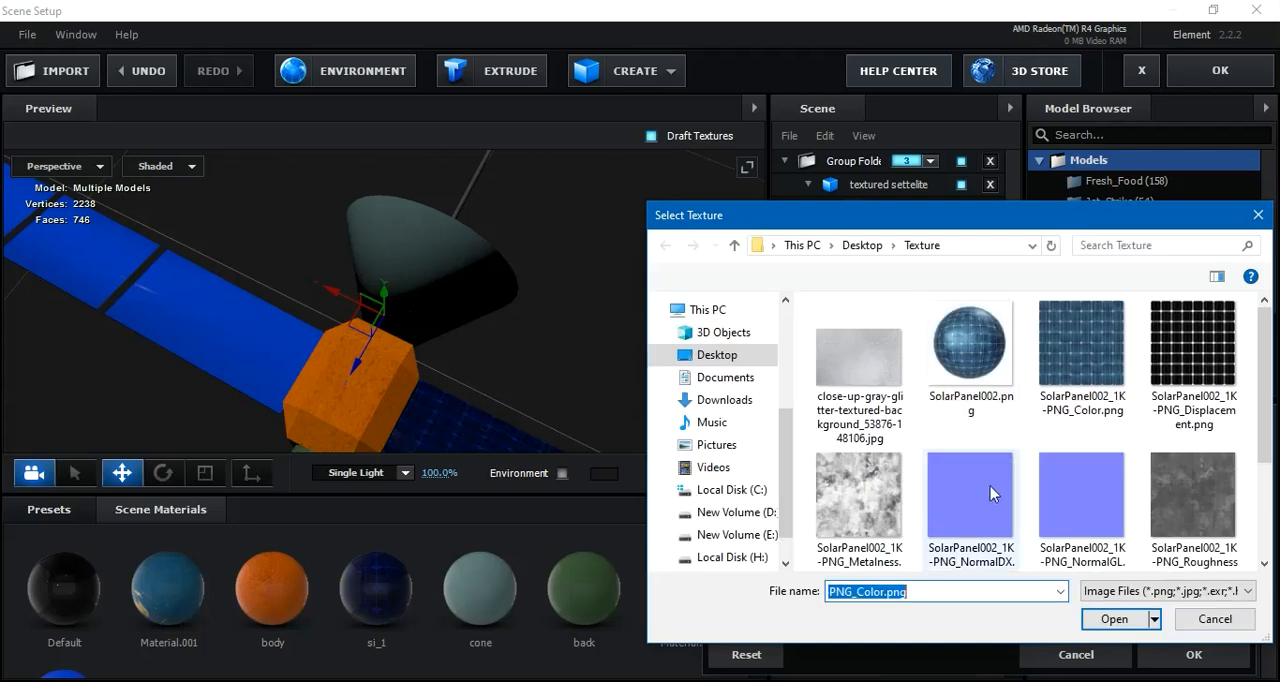
left_click(990, 492)
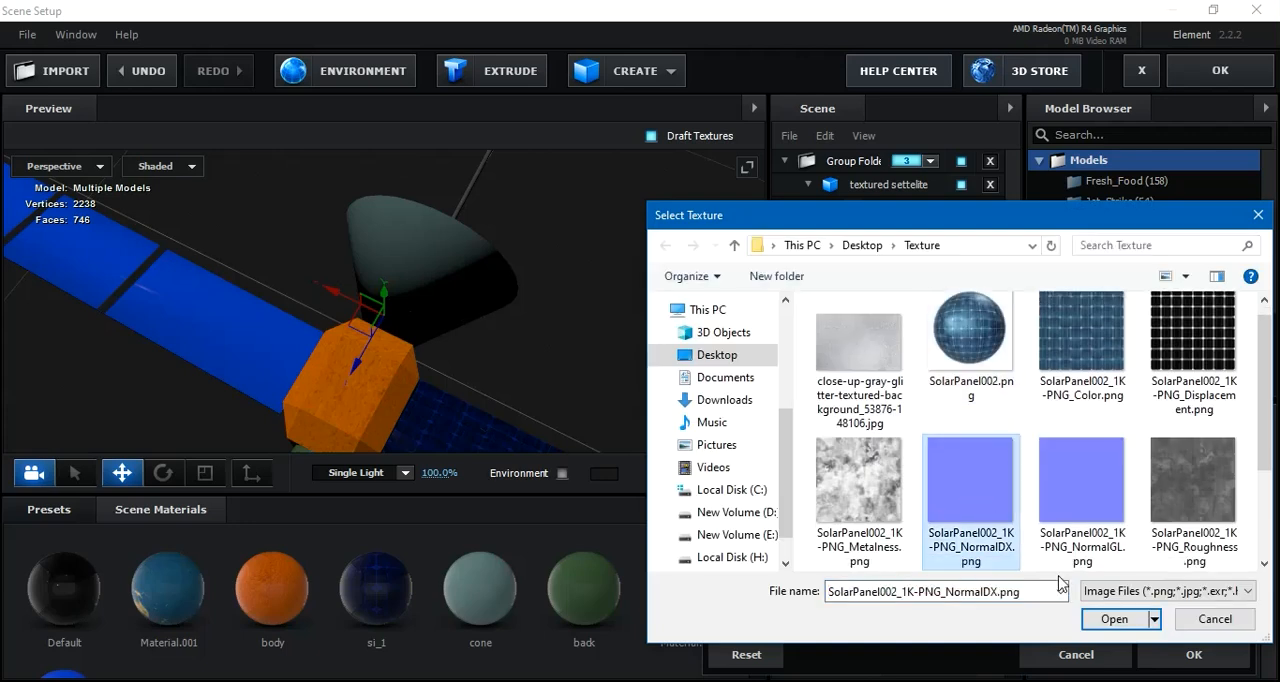
left_click(1130, 625)
left_click(1188, 654)
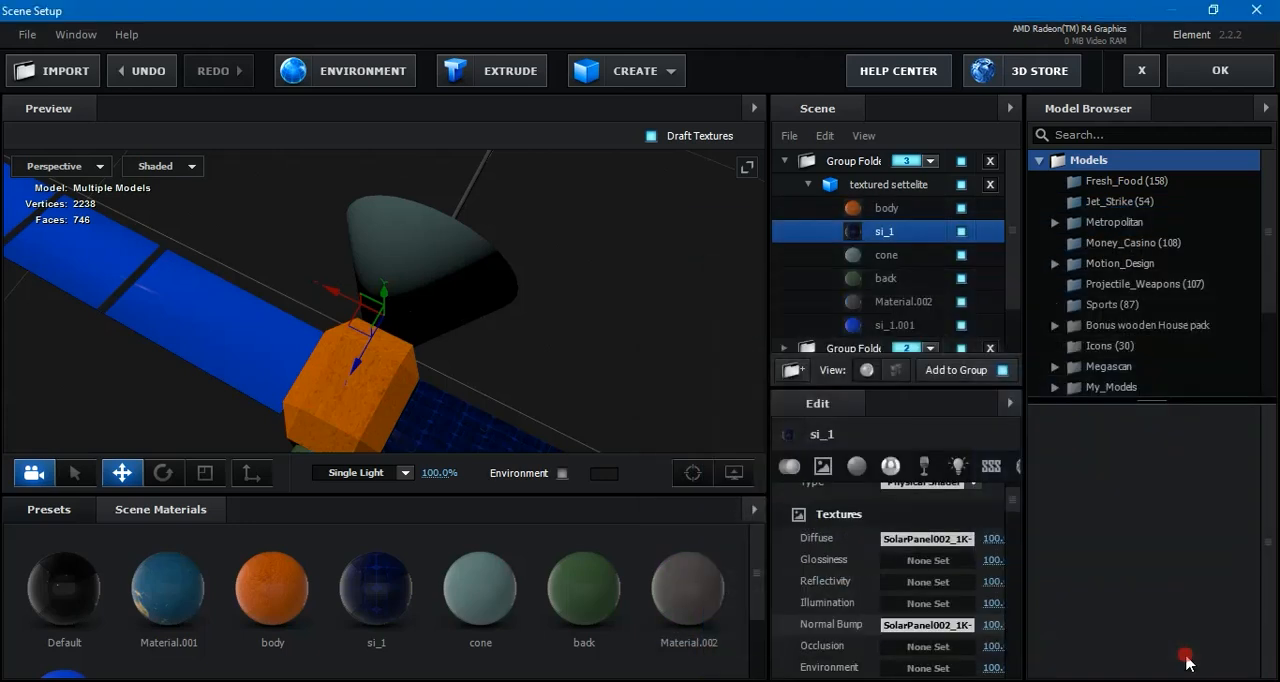
Load SolarPanel002_1K-PNG_Metalness.png as the glossiness texture of the si_1 material and set its middle input level to about 0.64
left_click(928, 561)
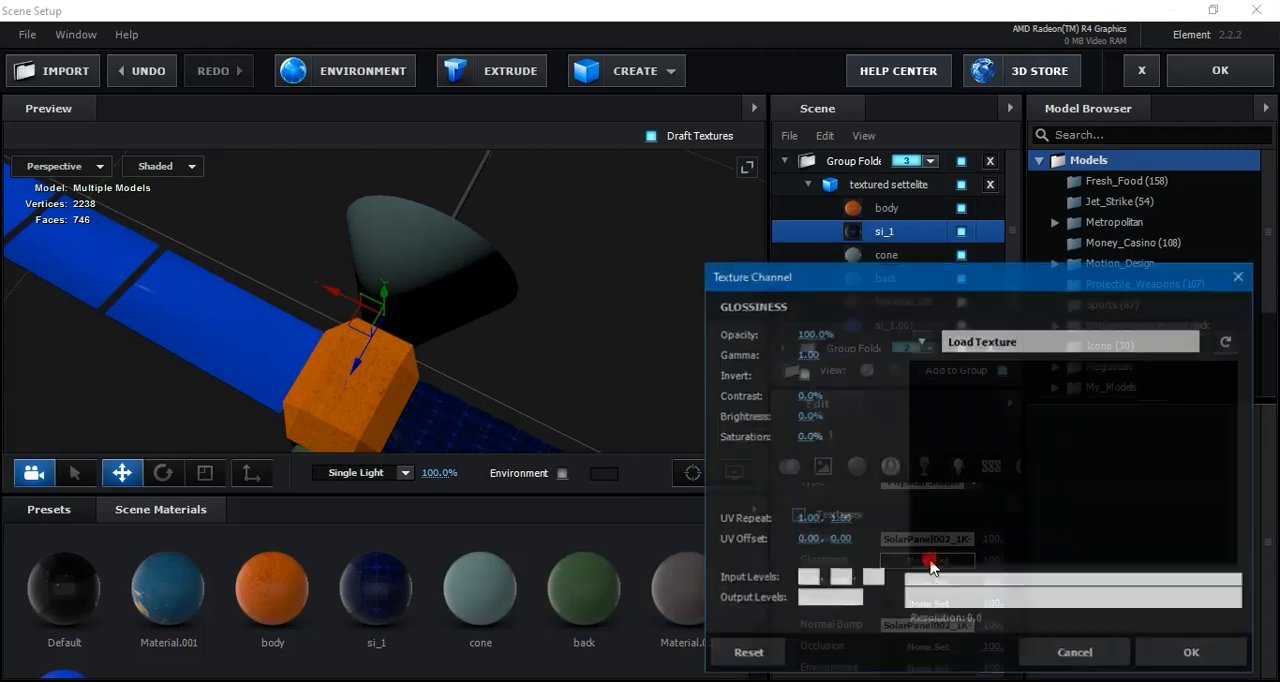
left_click(1040, 336)
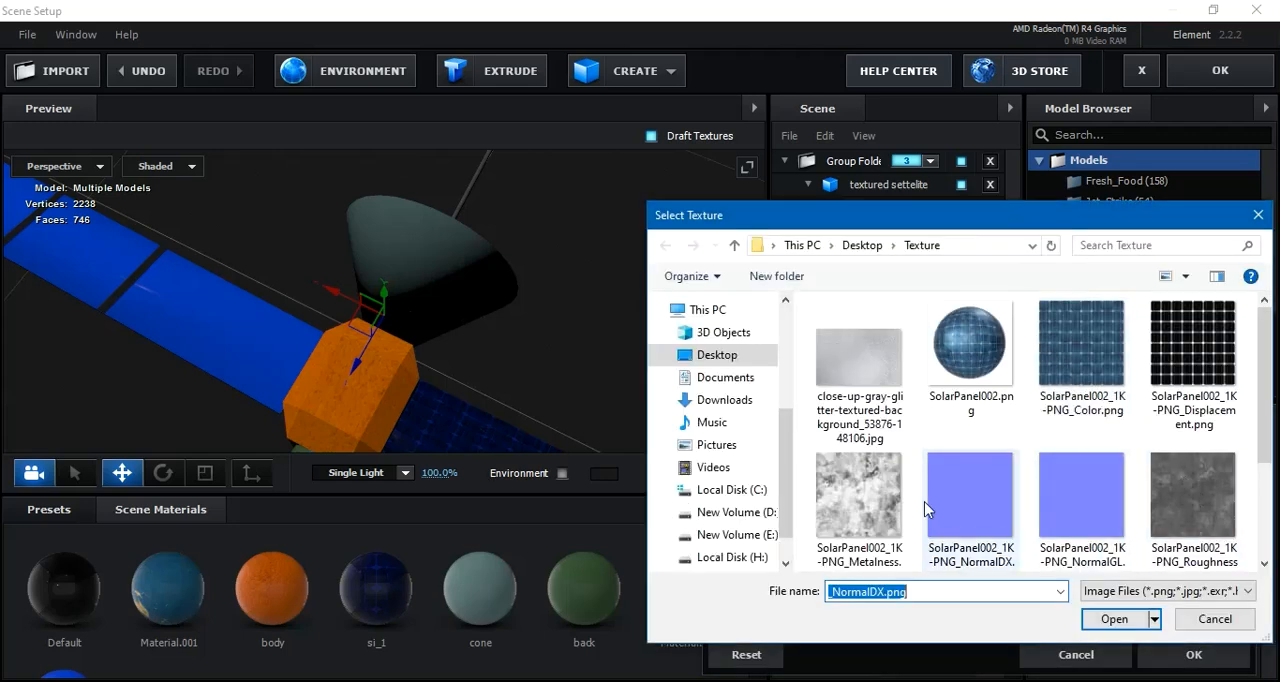
left_click(860, 505)
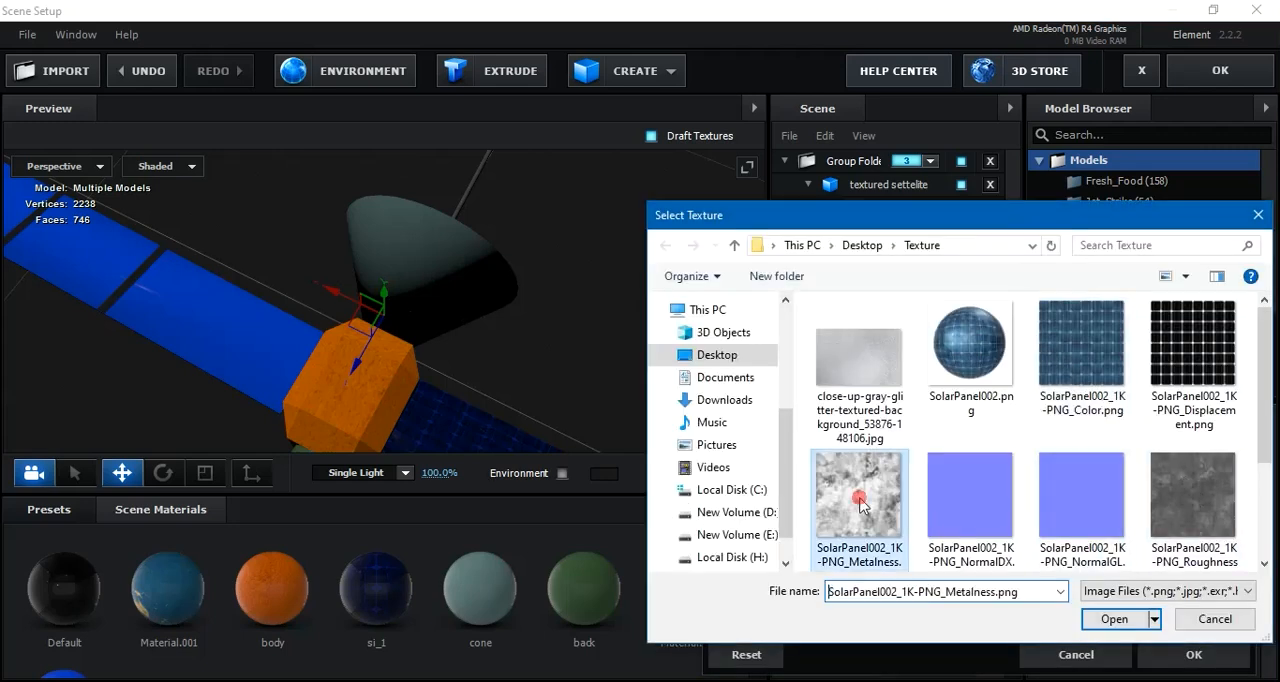
left_click(1114, 619)
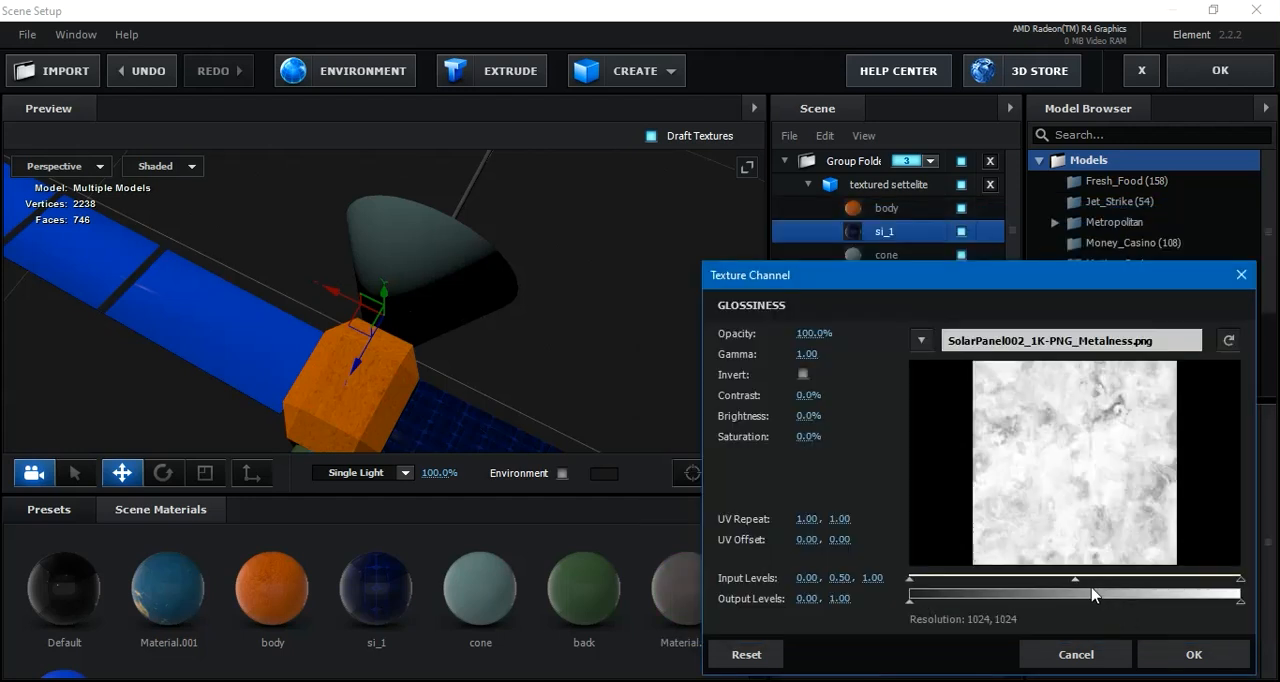
left_click_drag(1091, 582, 1122, 586)
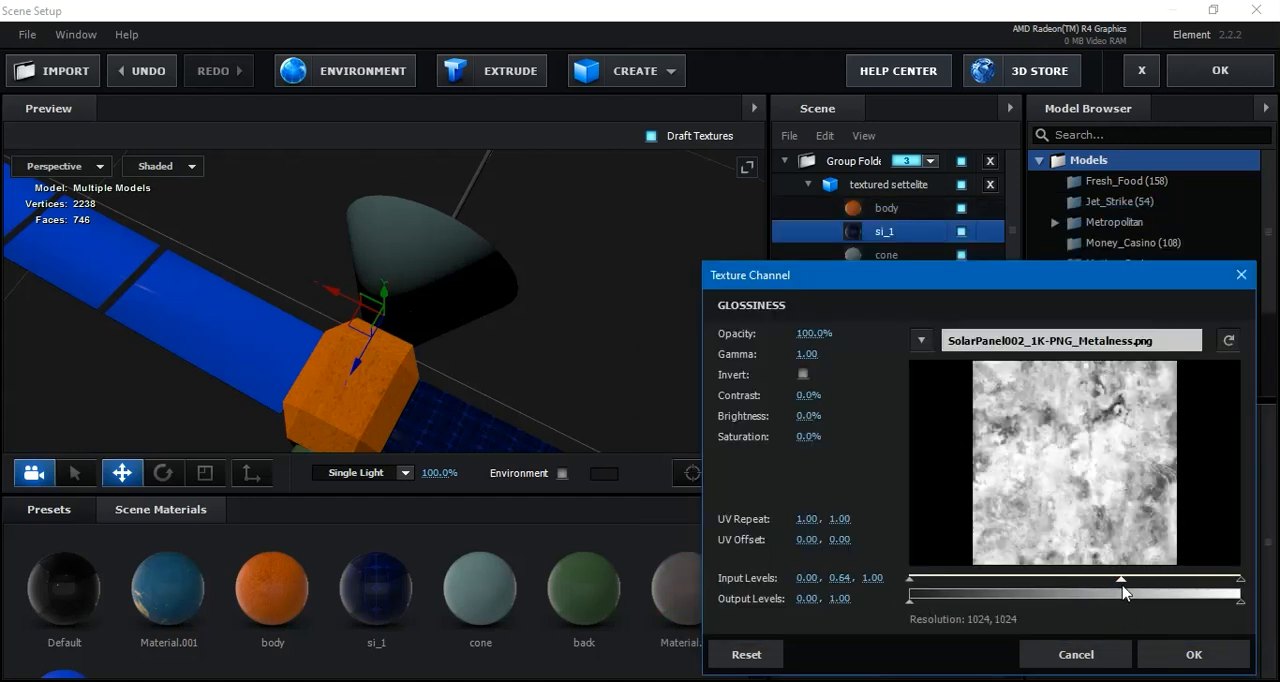
left_click(1192, 655)
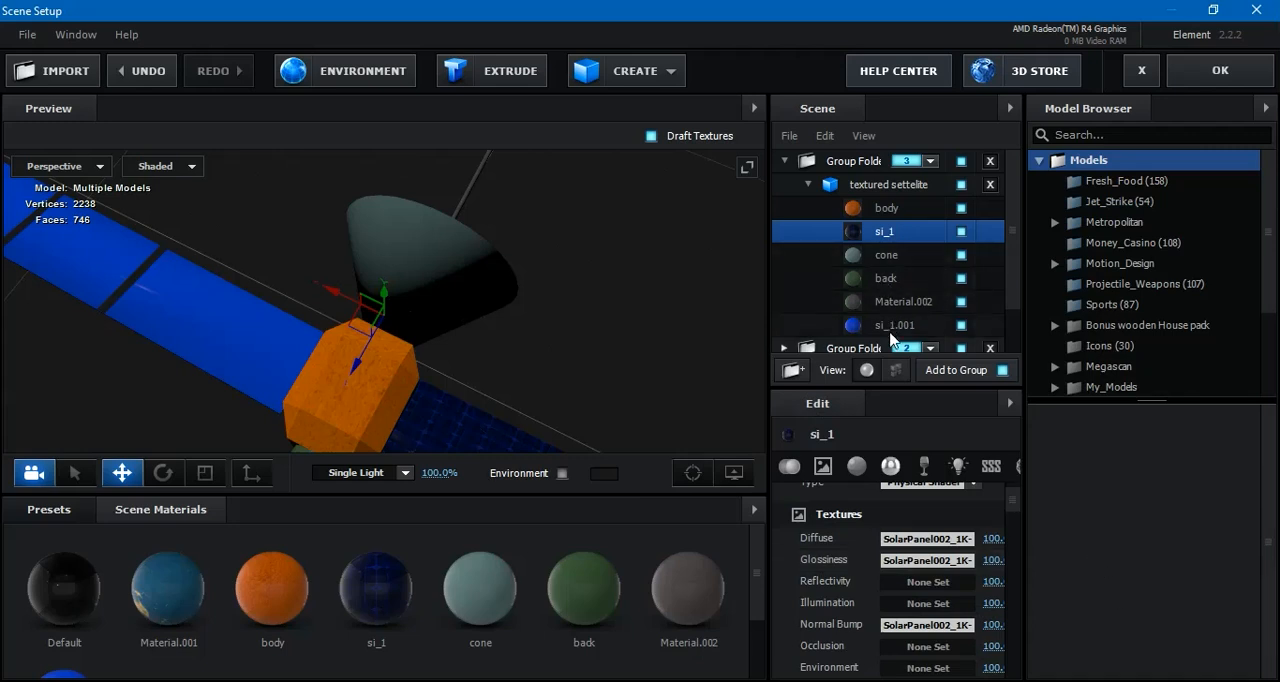
Load SolarPanel002_1K-PNG_Color.png as the diffuse texture of the si_1.001 material and set its middle input level to about 0.55
left_click(885, 327)
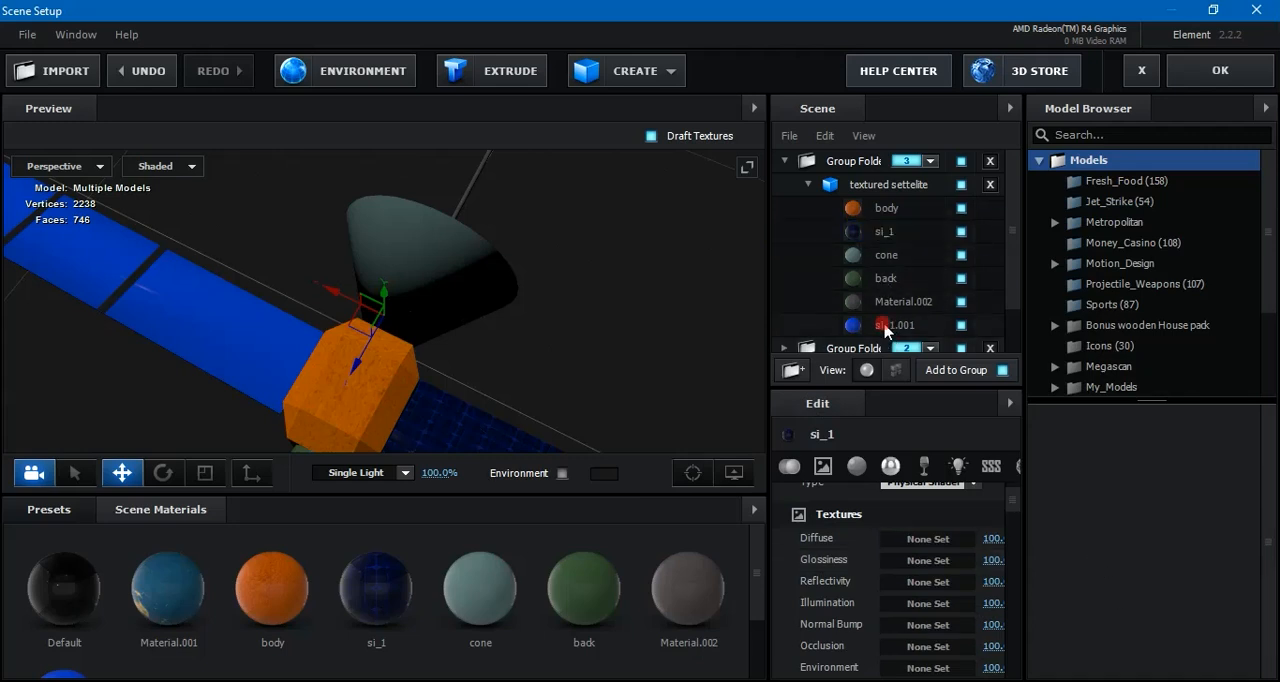
left_click(930, 539)
left_click(1031, 349)
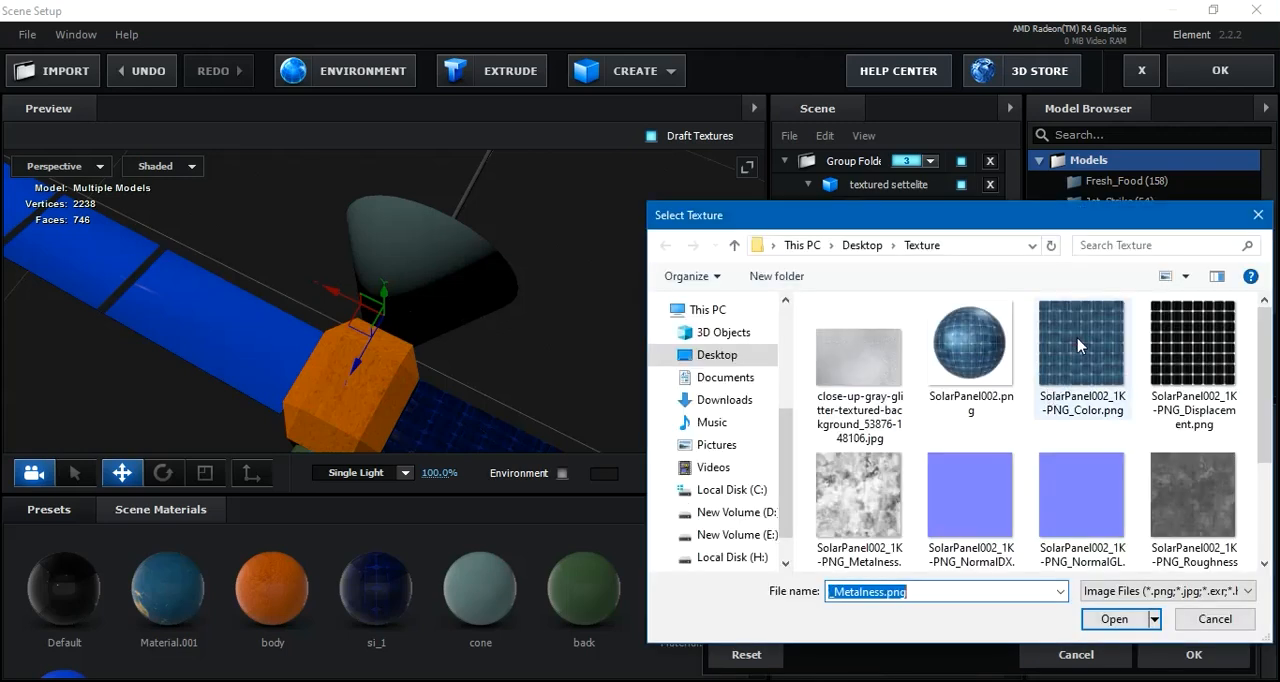
left_click(1097, 405)
left_click(1114, 619)
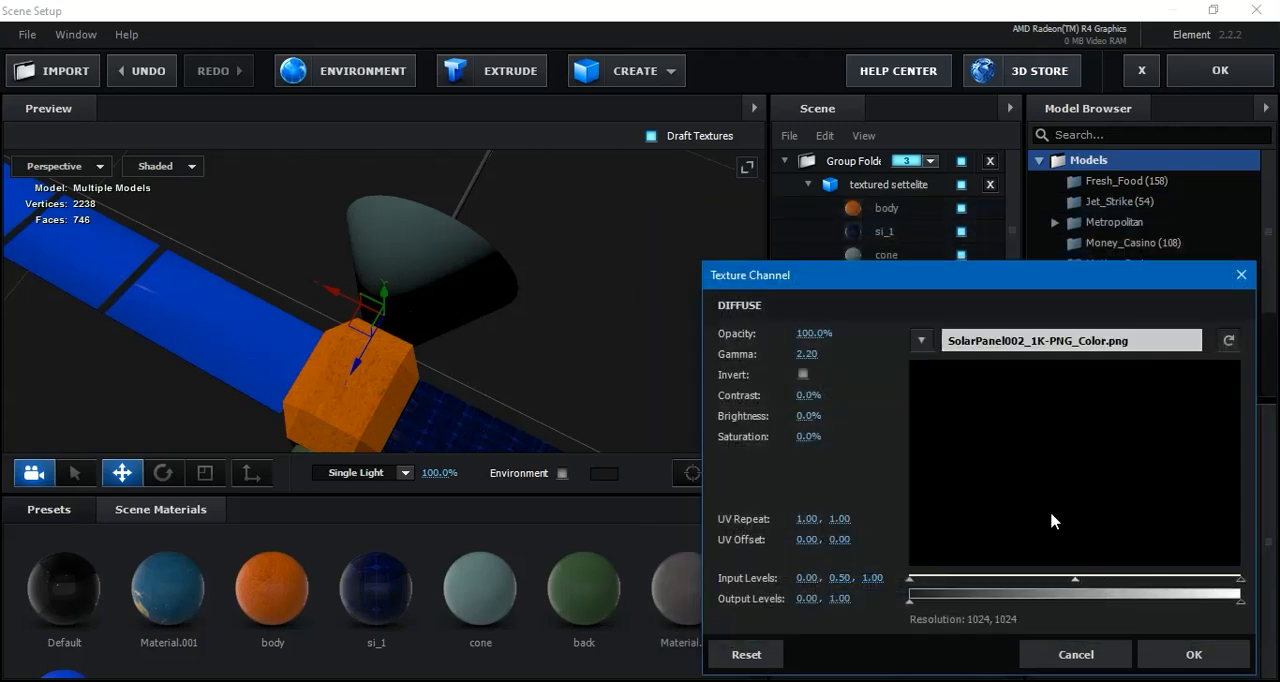
left_click_drag(1075, 585, 1093, 585)
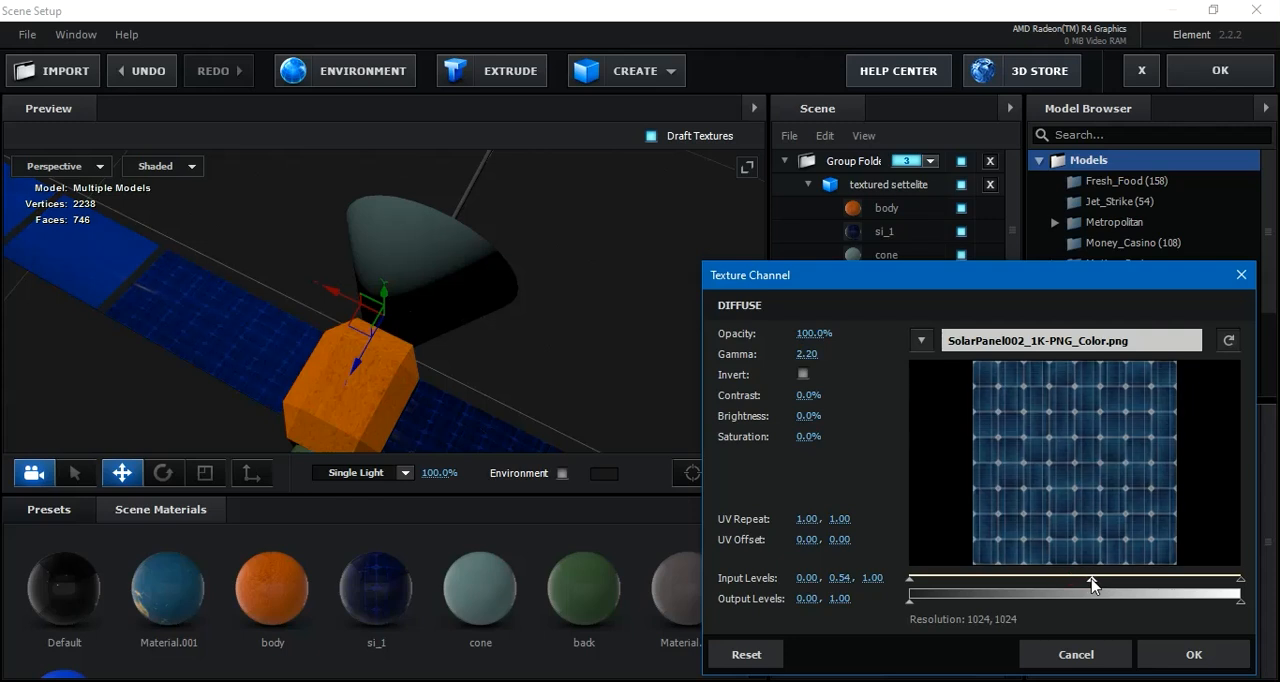
left_click(1167, 648)
Load SolarPanel002_1K-PNG_NormalDX.png as the normal bump texture of the si_1.001 material
left_click(931, 625)
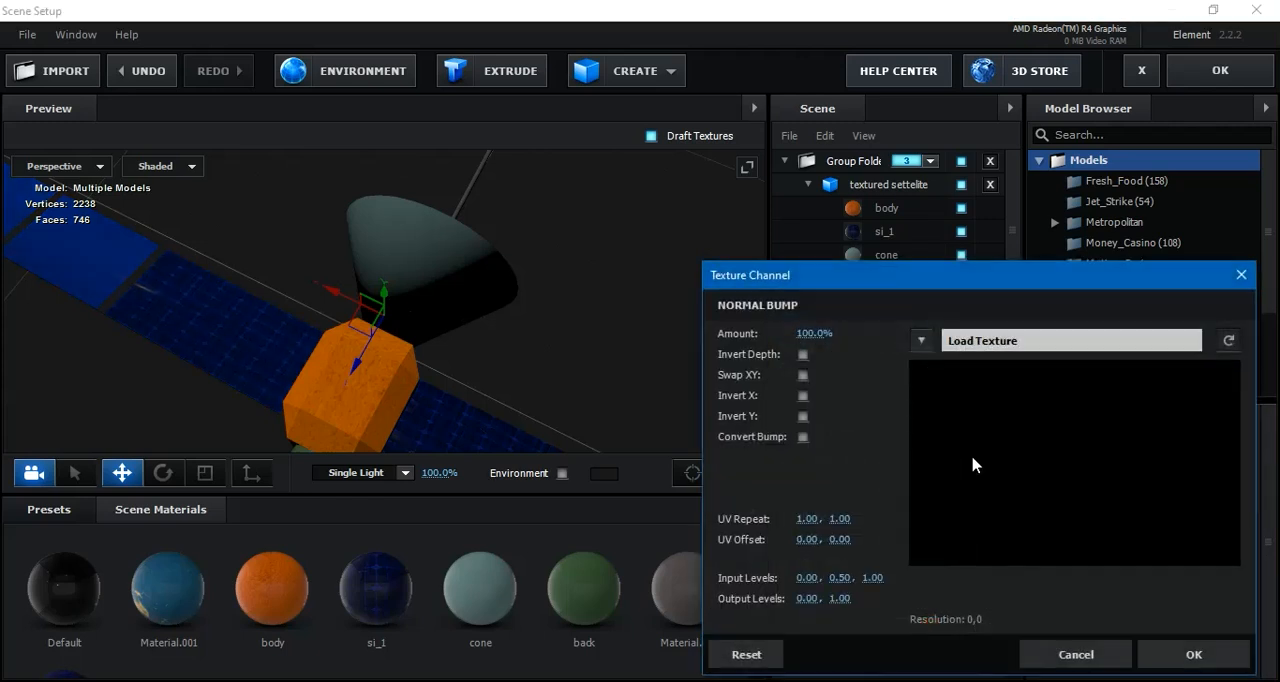
left_click(1007, 344)
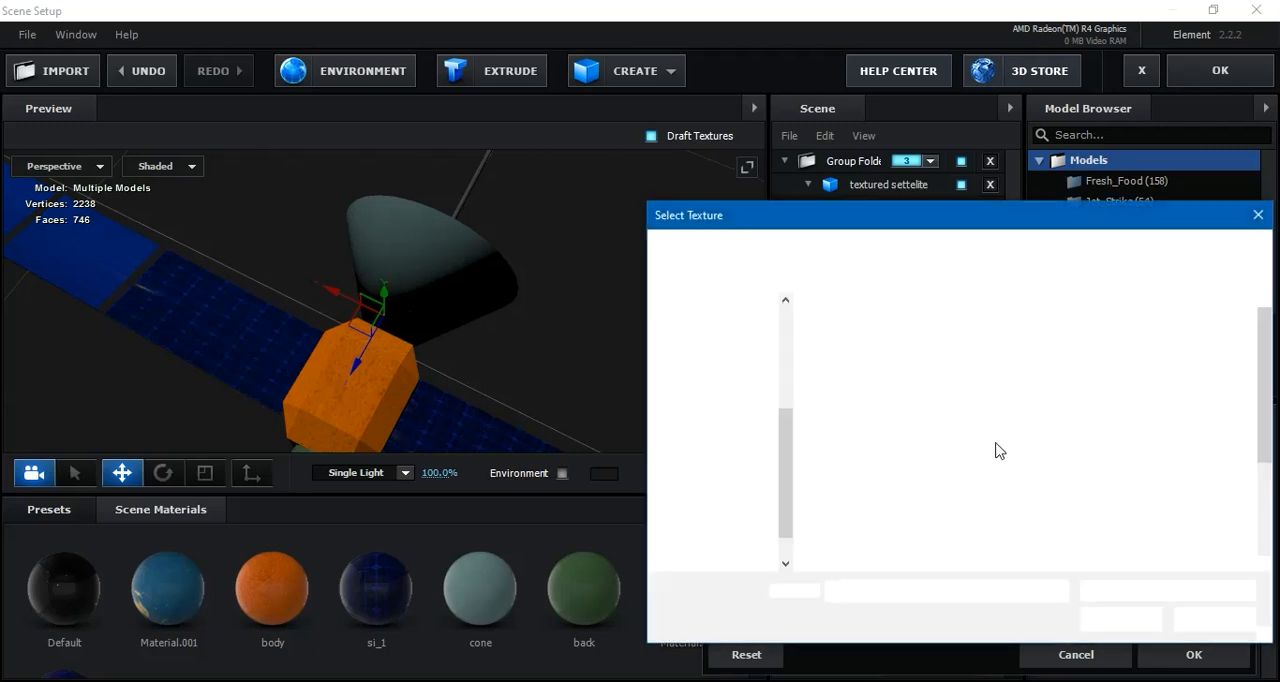
left_click(978, 498)
left_click(1096, 617)
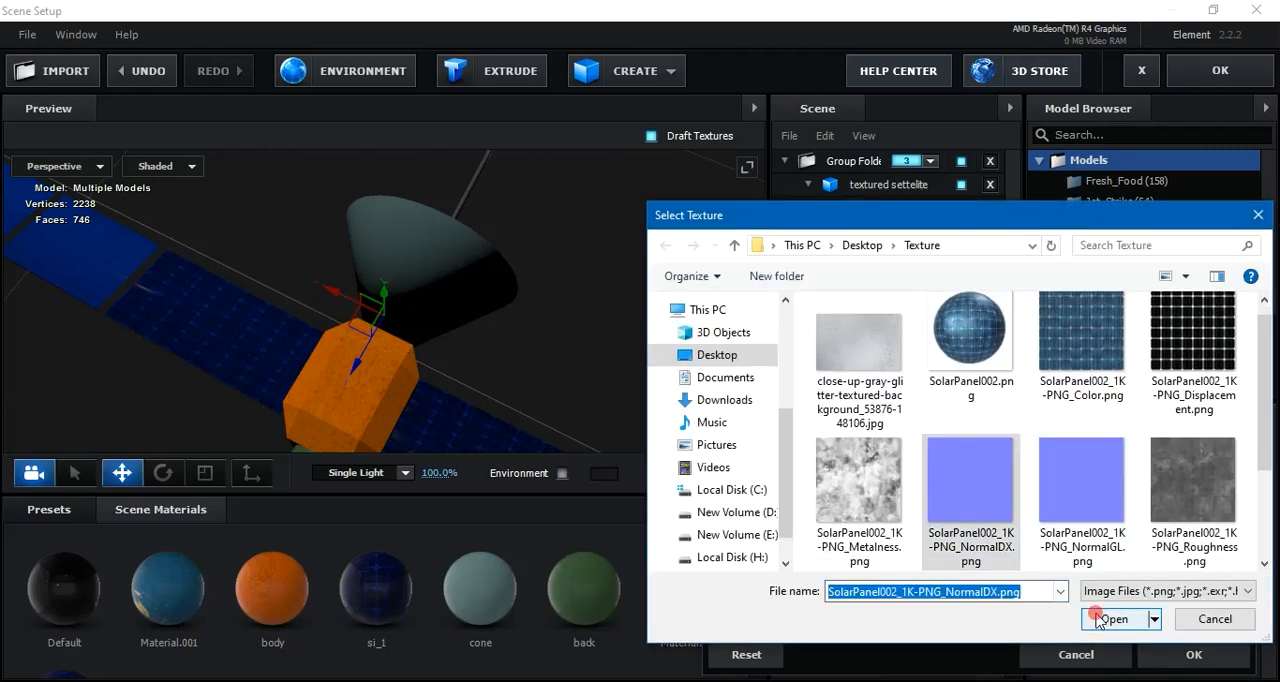
left_click(1194, 655)
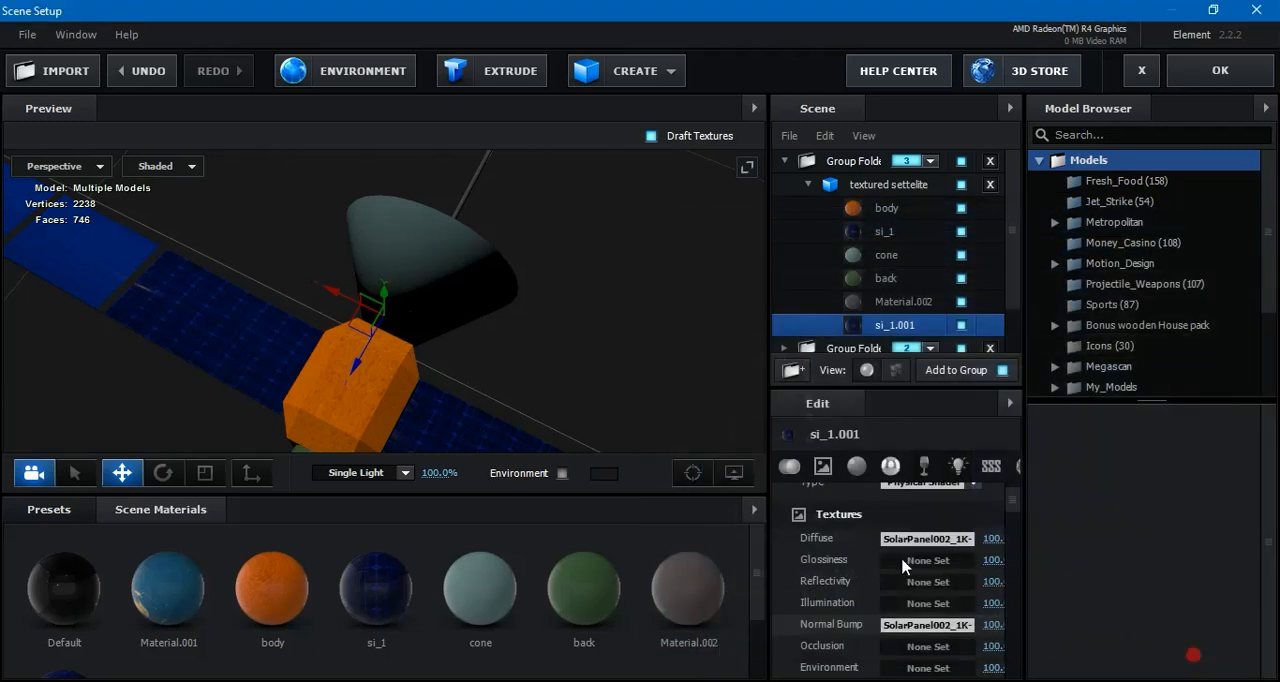
Load SolarPanel002_1K-PNG_Metalness.png as the glossiness texture of the si_1.001 material and set its middle input level to about 0.57
left_click(934, 565)
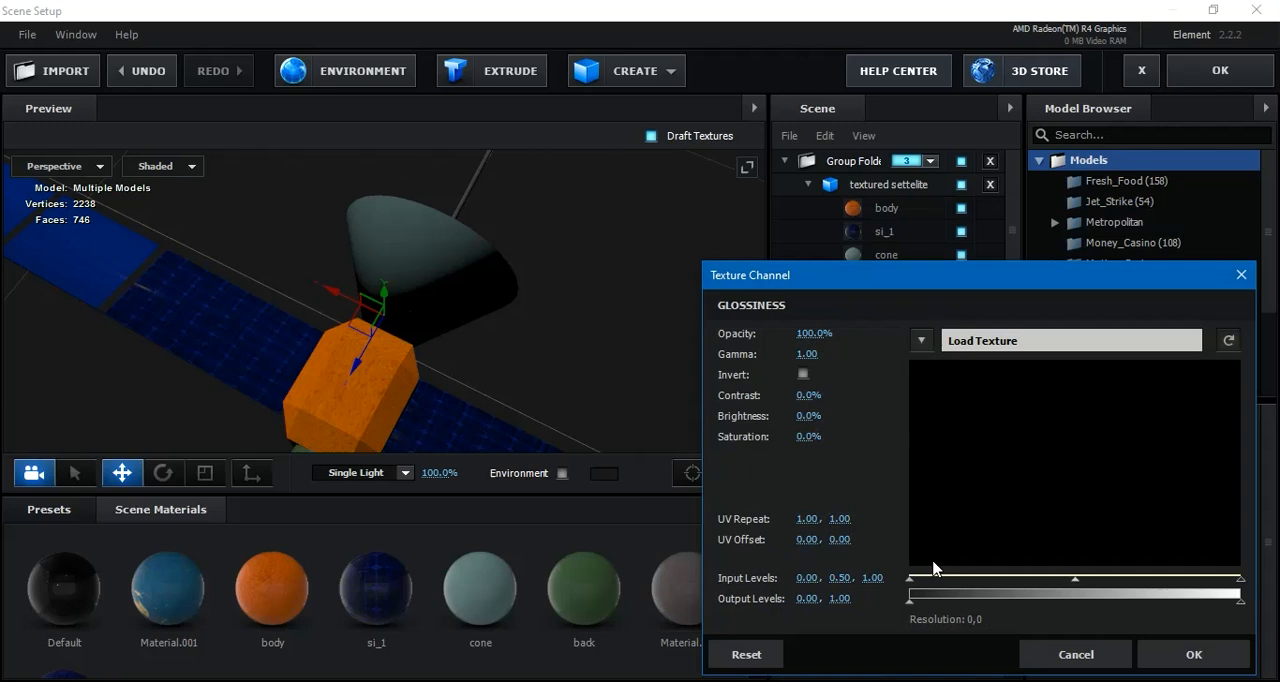
left_click(1007, 341)
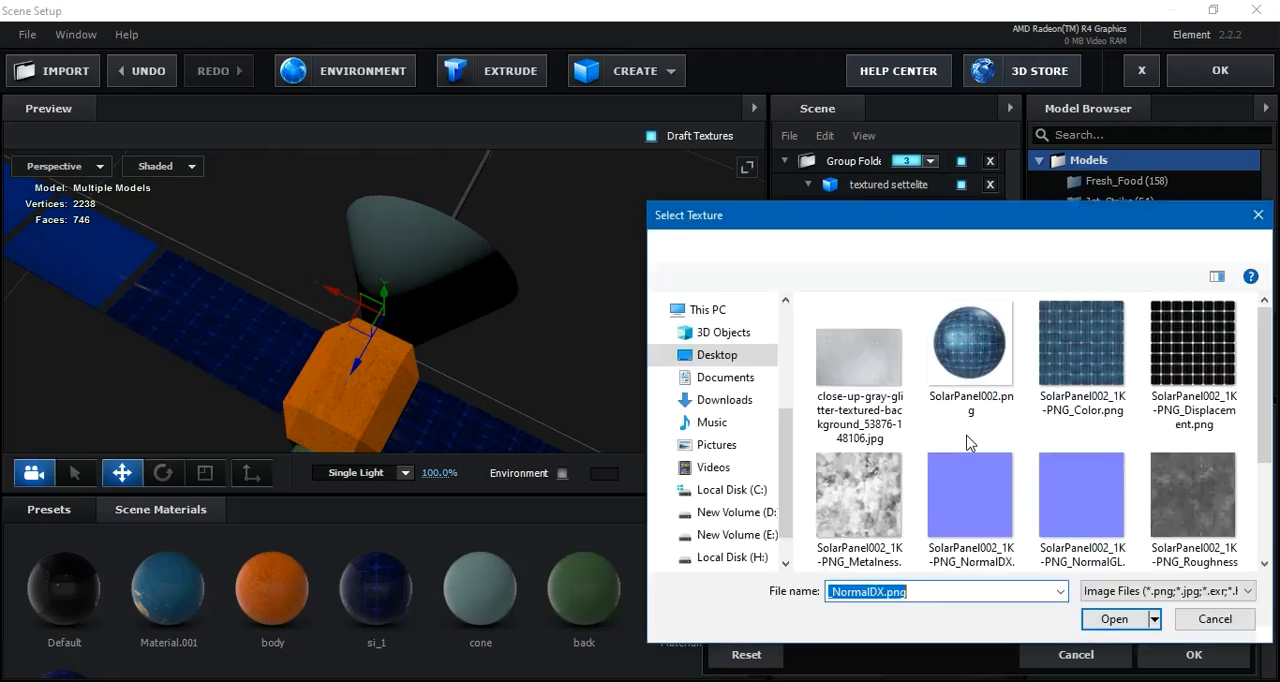
left_click(878, 494)
left_click(1118, 619)
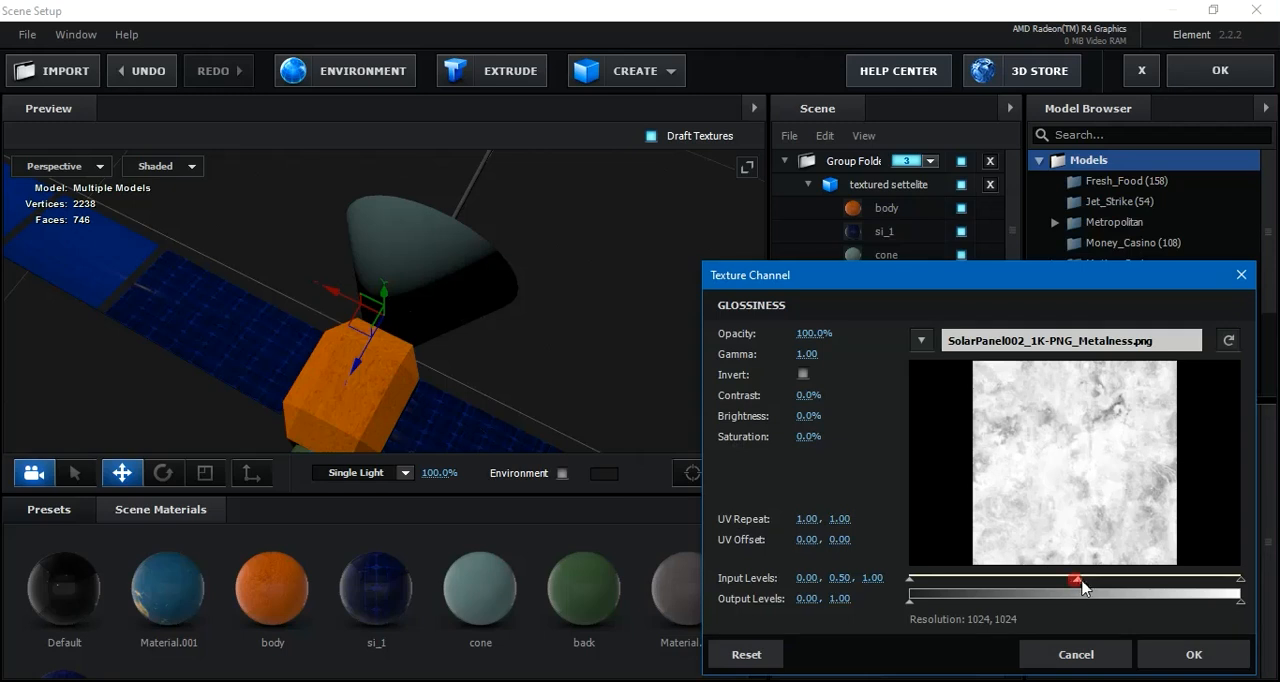
left_click_drag(1084, 586, 1096, 588)
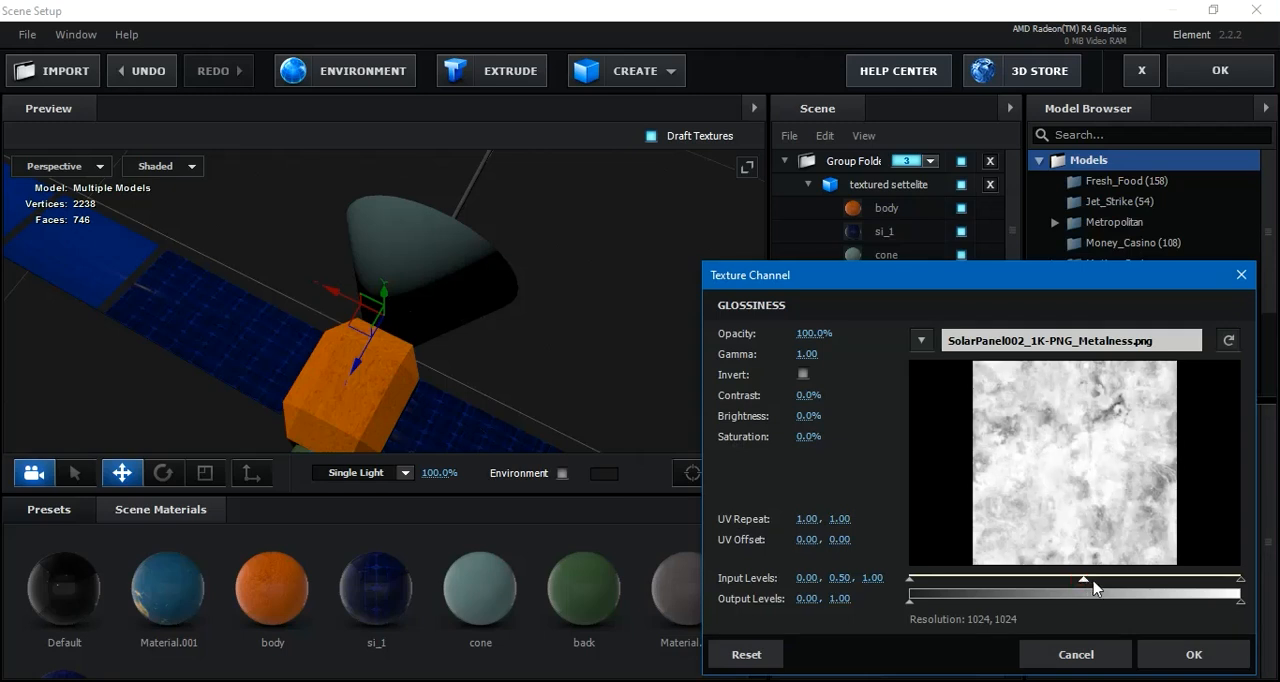
left_click(1168, 650)
Load close-up-gray-glitter-textured-background_53876-148106.jpg as the diffuse texture of the cone material and set its middle input level to about 0.67
left_click_drag(552, 309, 437, 319)
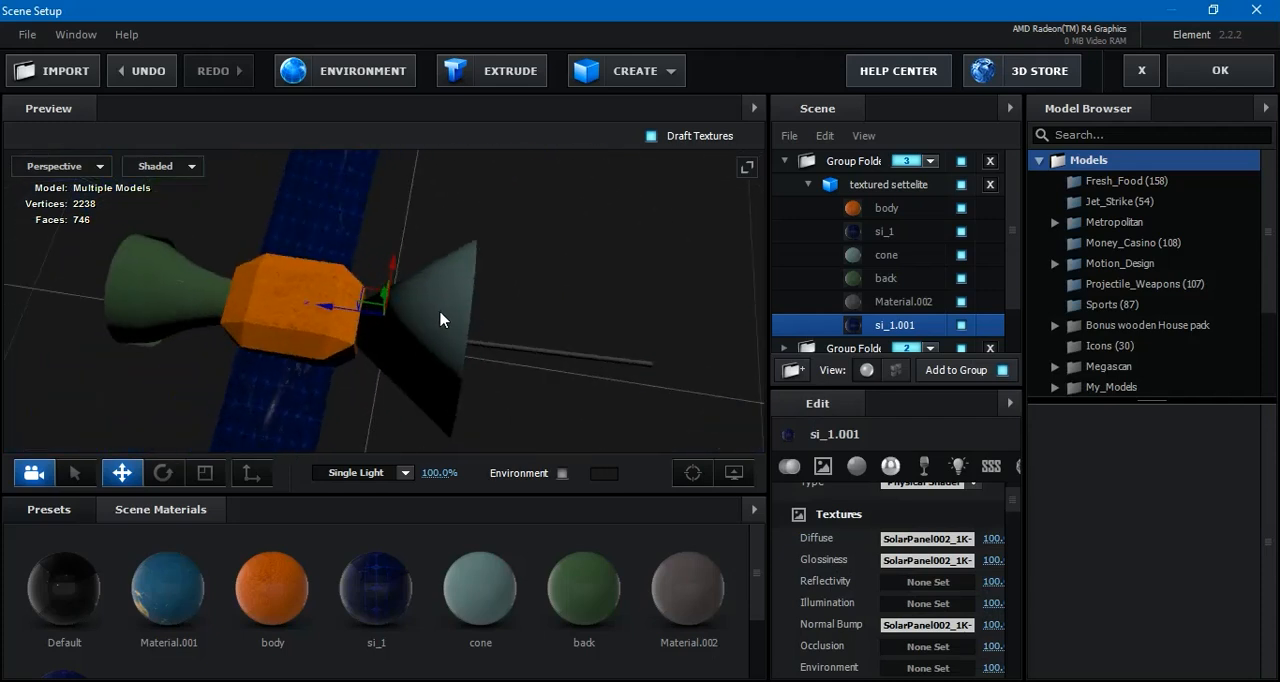
left_click(903, 262)
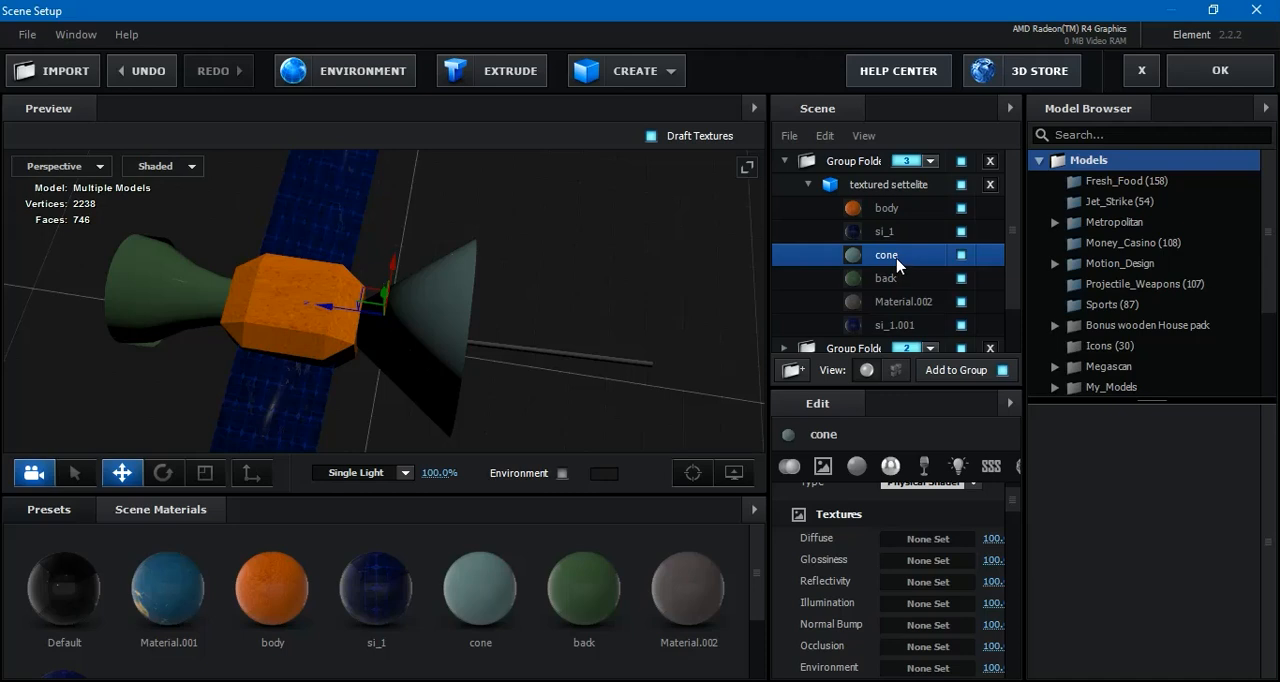
left_click(932, 539)
left_click(1050, 340)
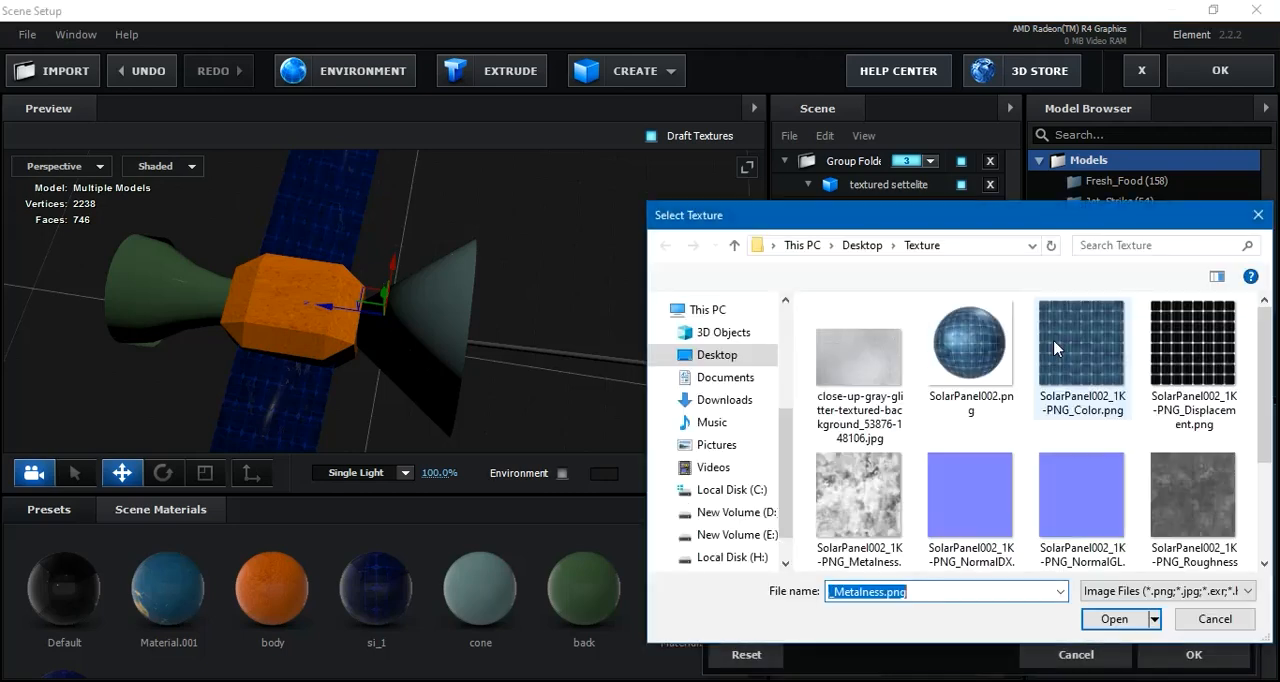
left_click(866, 375)
left_click(1118, 617)
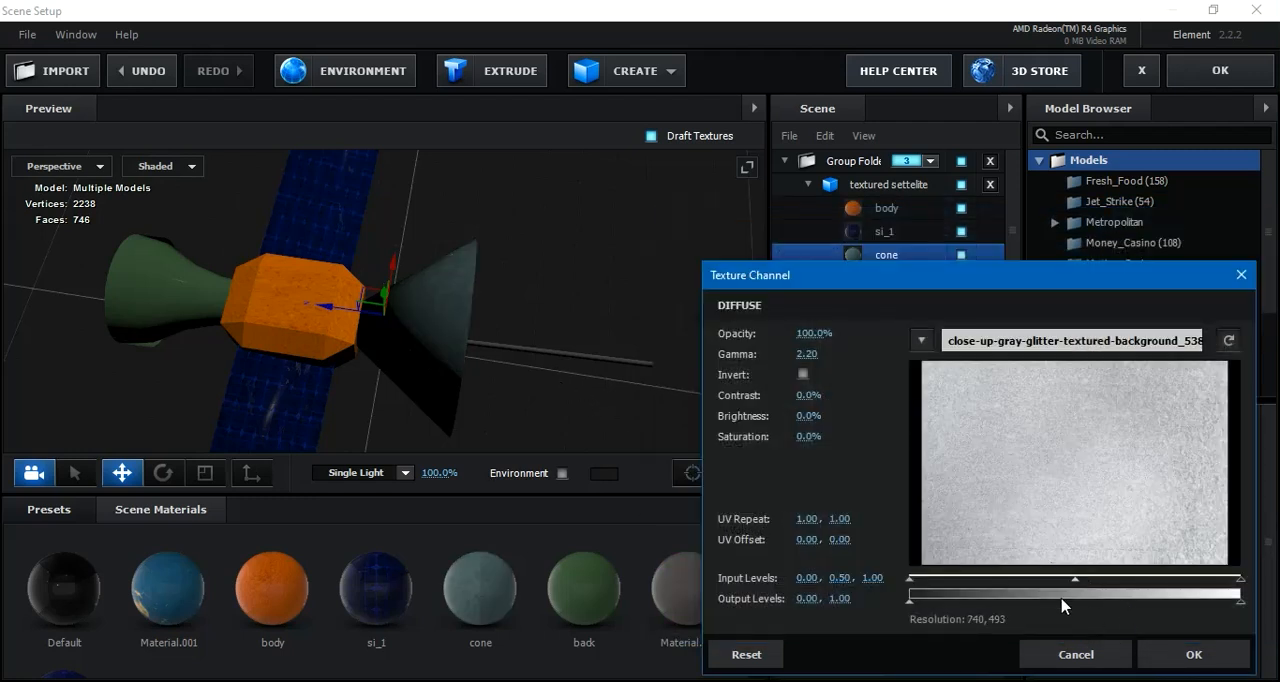
left_click_drag(1085, 588, 1133, 594)
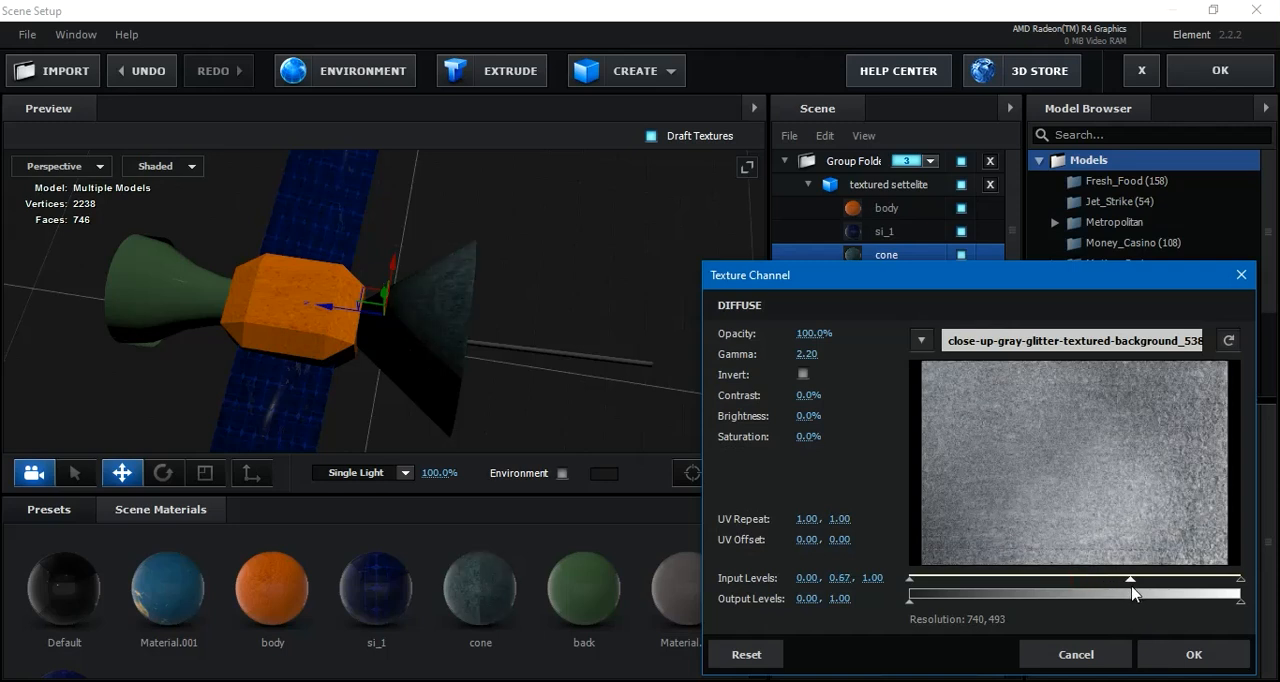
left_click(1192, 654)
Load close-up-gray-glitter-textured-background_53876-148106.jpg as the diffuse texture of the back material and raise its middle input level to darken it
left_click_drag(537, 316, 633, 337)
left_click_drag(500, 263, 453, 314)
scroll(570, 353, "up", 2)
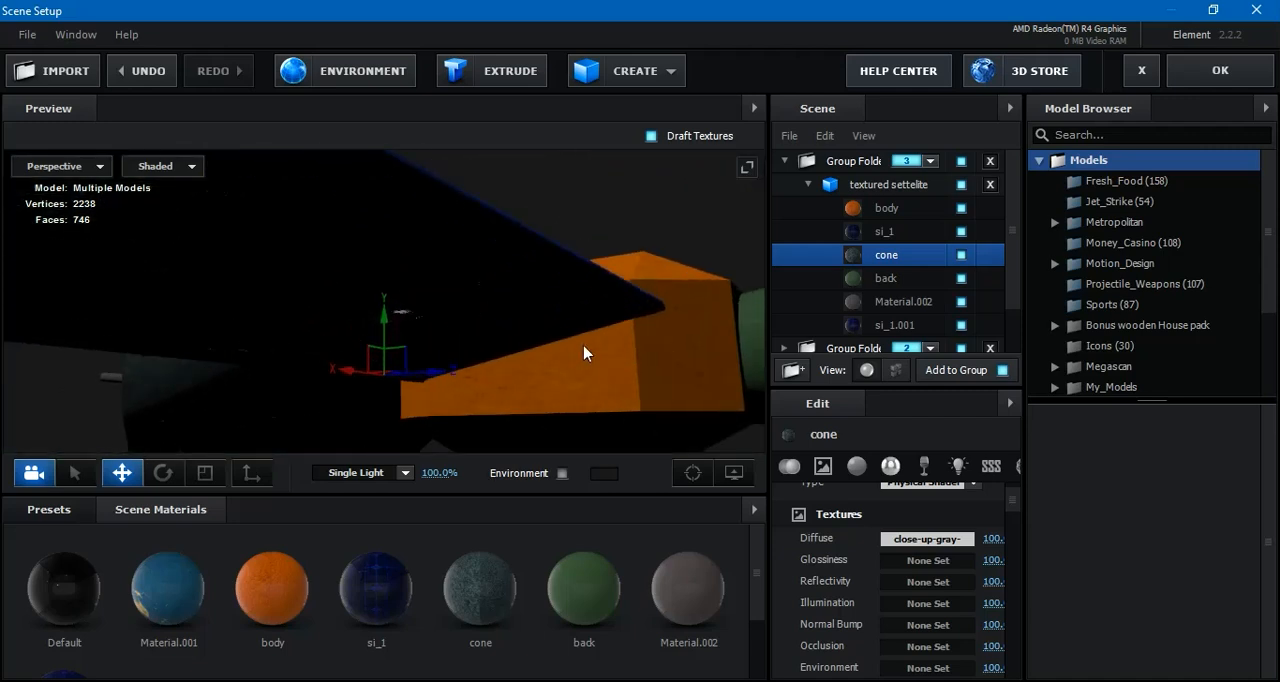
scroll(584, 353, "down", 2)
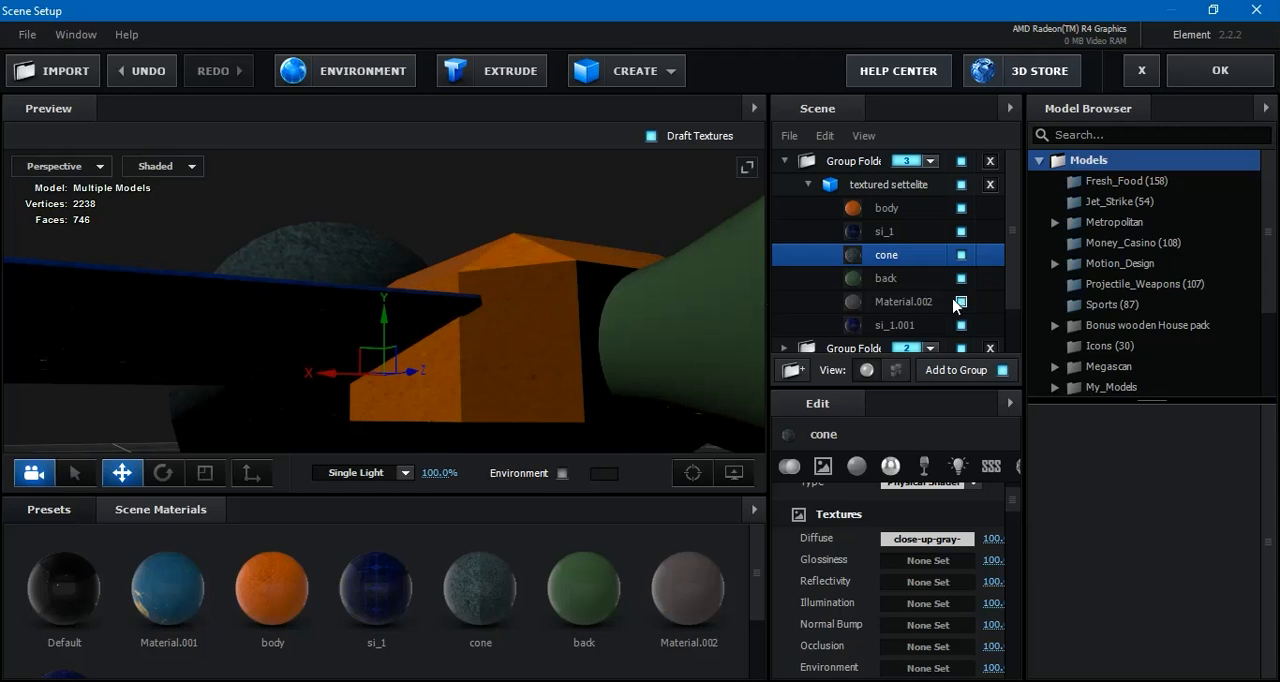
left_click(893, 280)
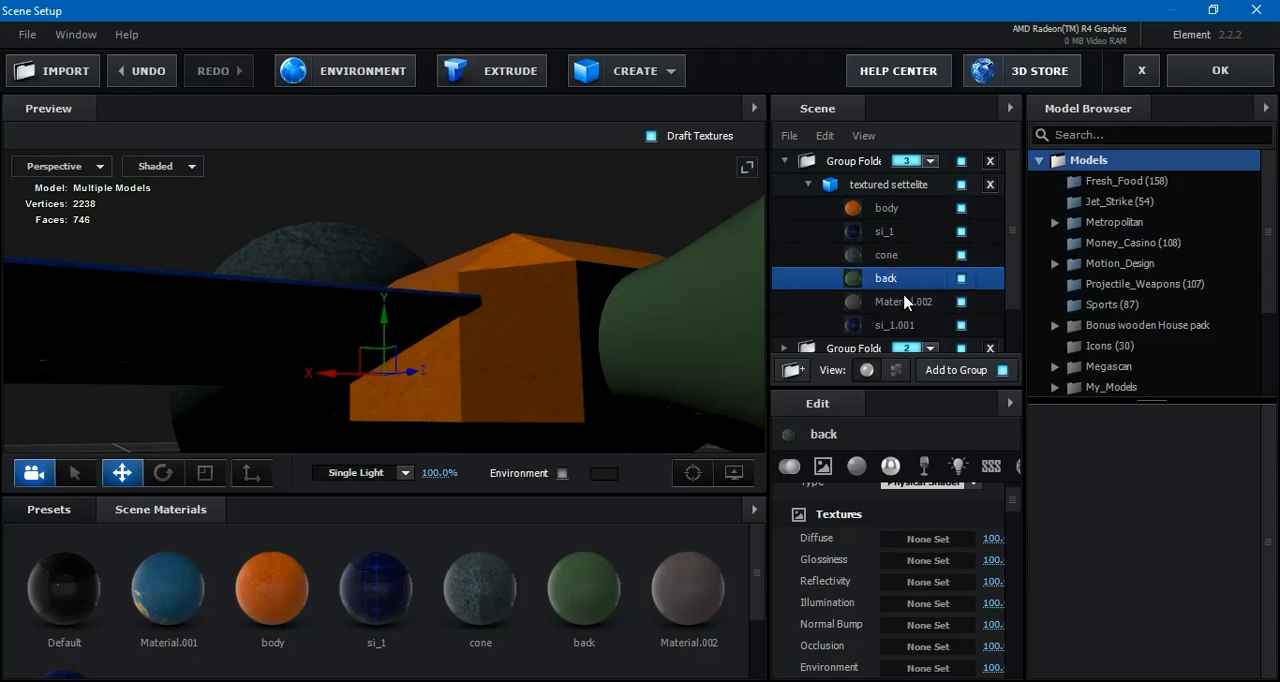
left_click(928, 539)
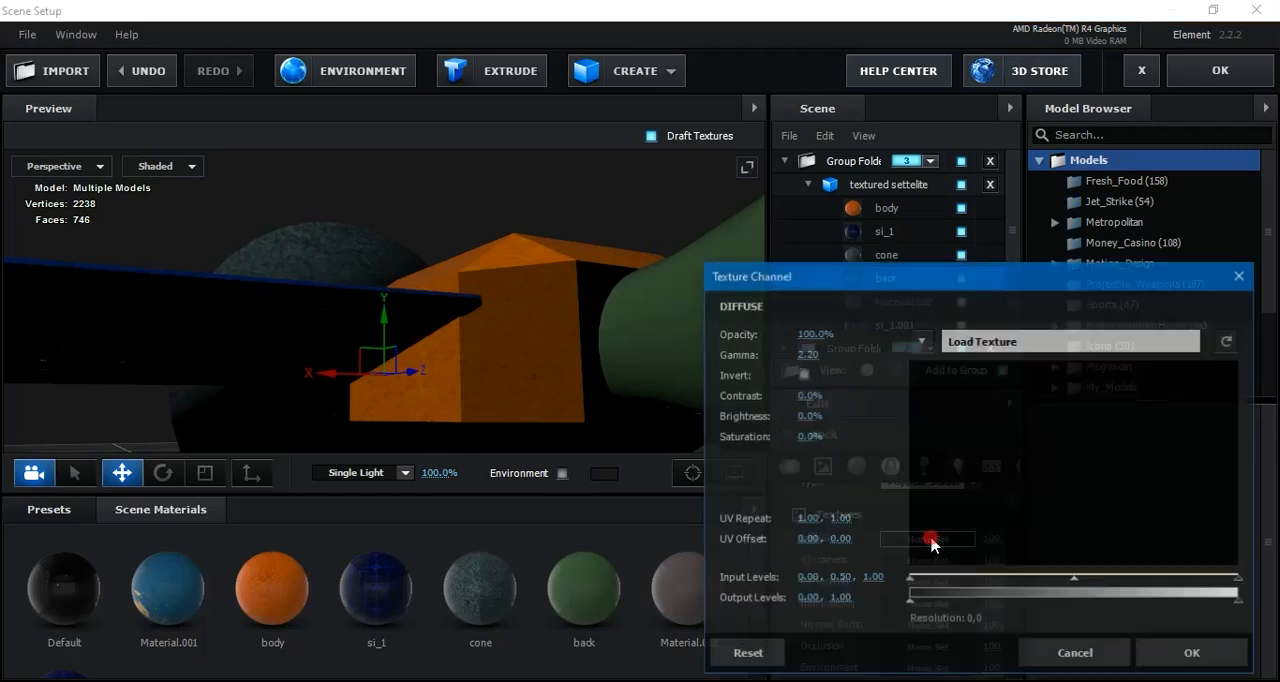
left_click(1018, 345)
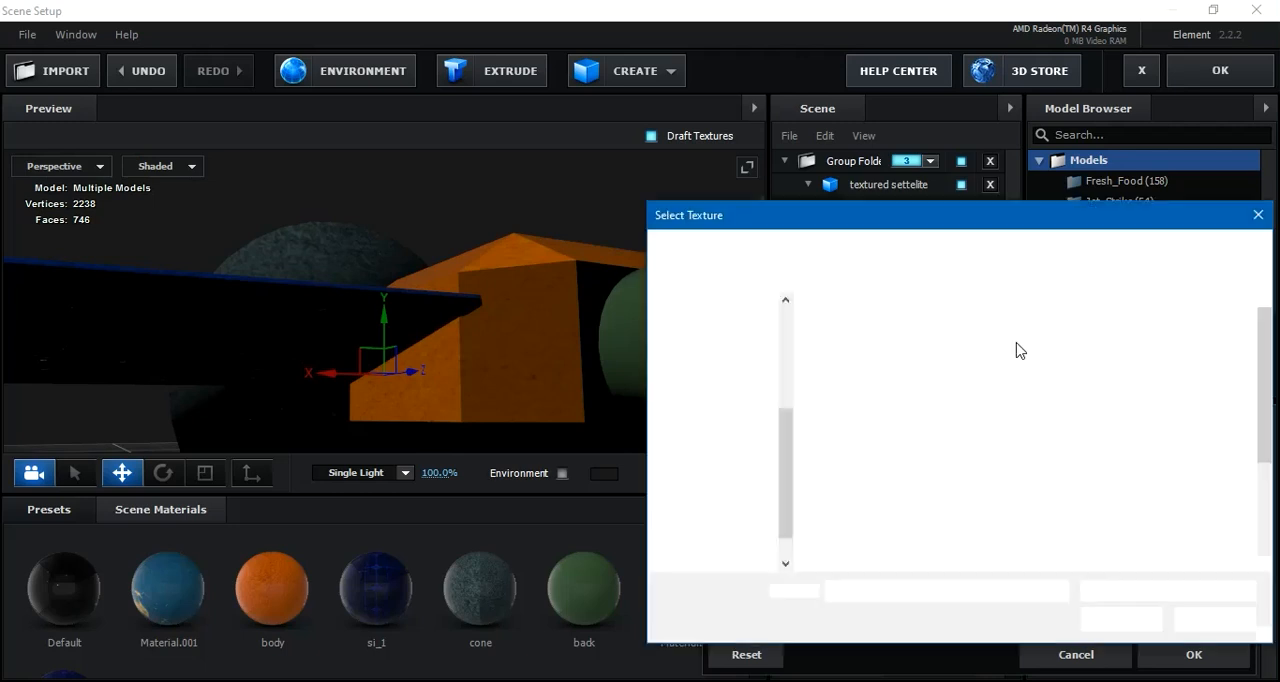
left_click(870, 362)
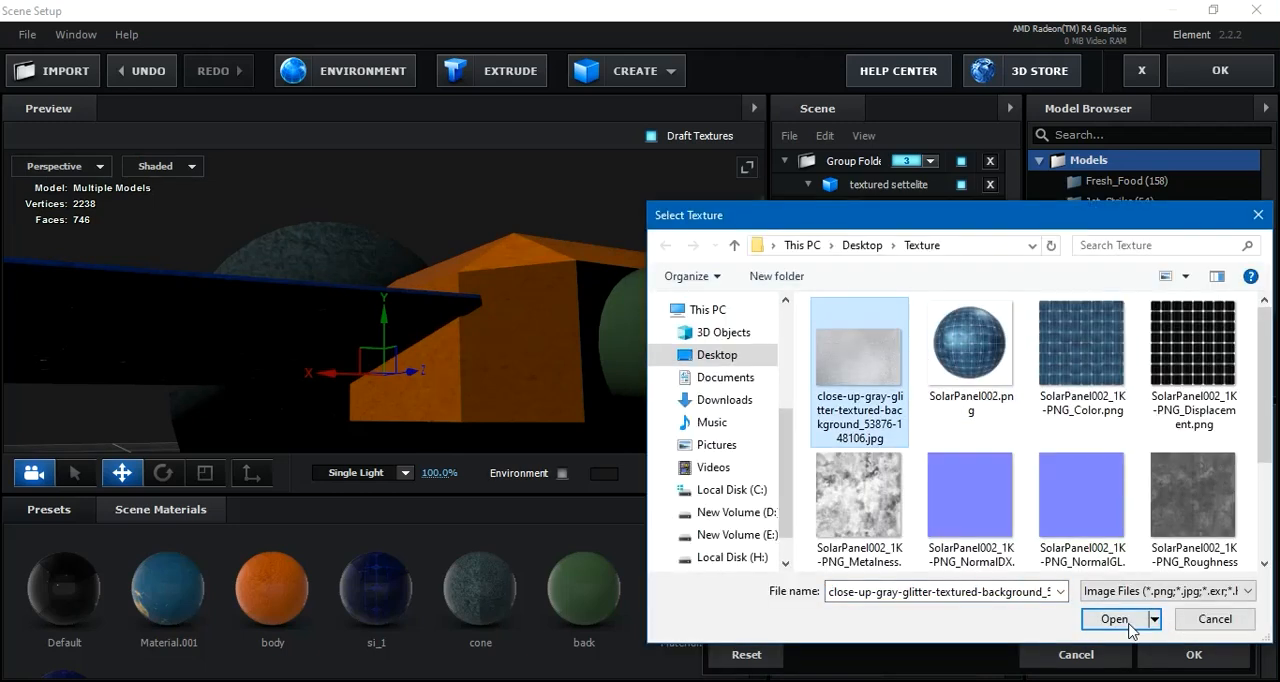
left_click(1140, 619)
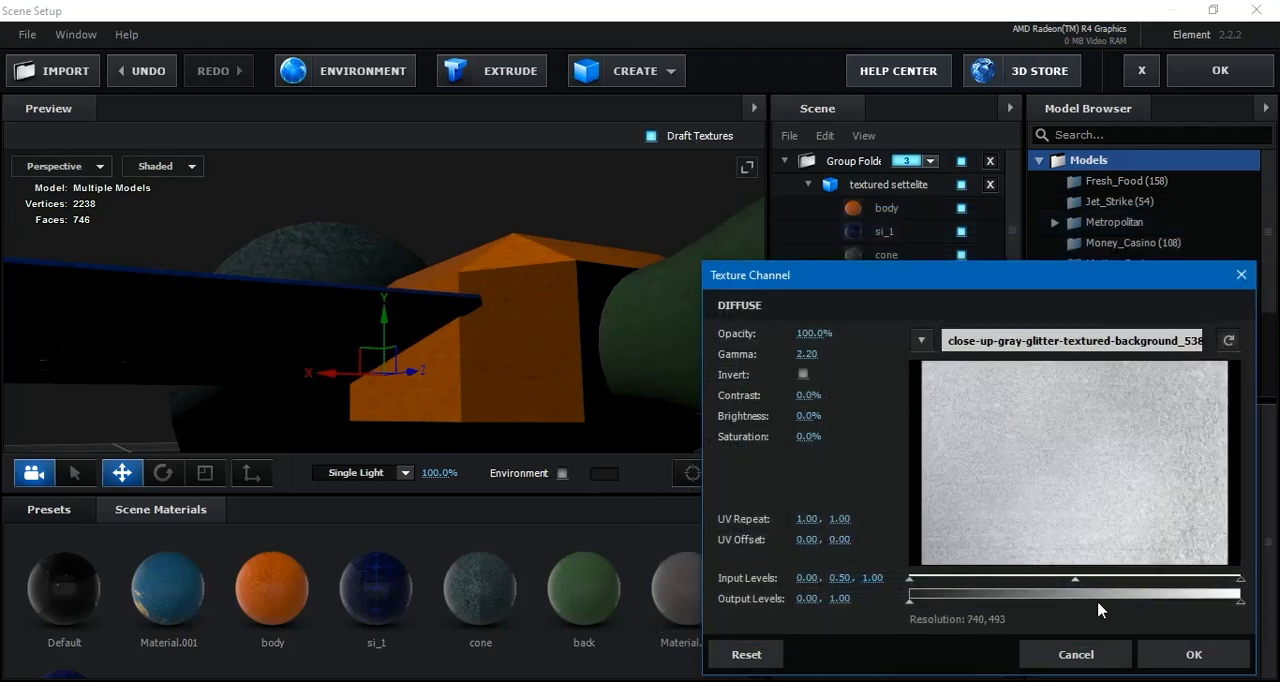
left_click_drag(1077, 580, 1118, 591)
left_click(1177, 655)
Load SolarPanel002_1K-PNG_NormalGL.png as the normal bump texture of the back material
left_click_drag(677, 408, 428, 354)
left_click_drag(274, 271, 540, 326)
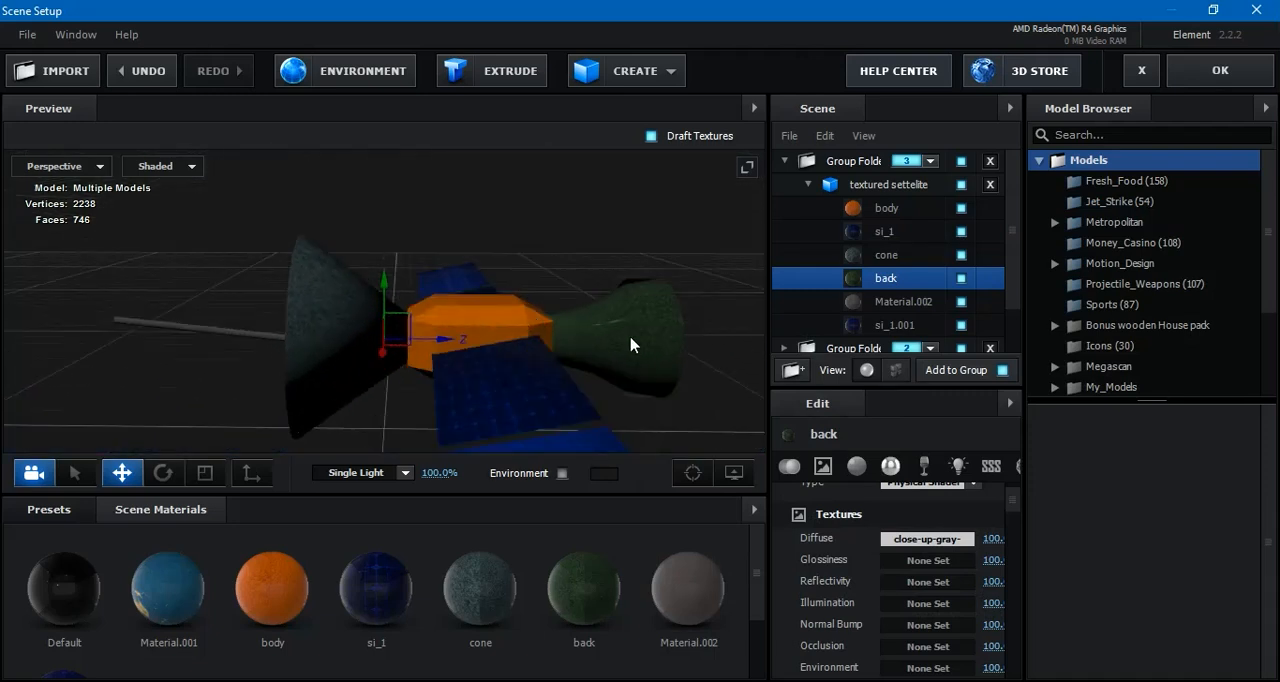
left_click(935, 625)
left_click(1027, 339)
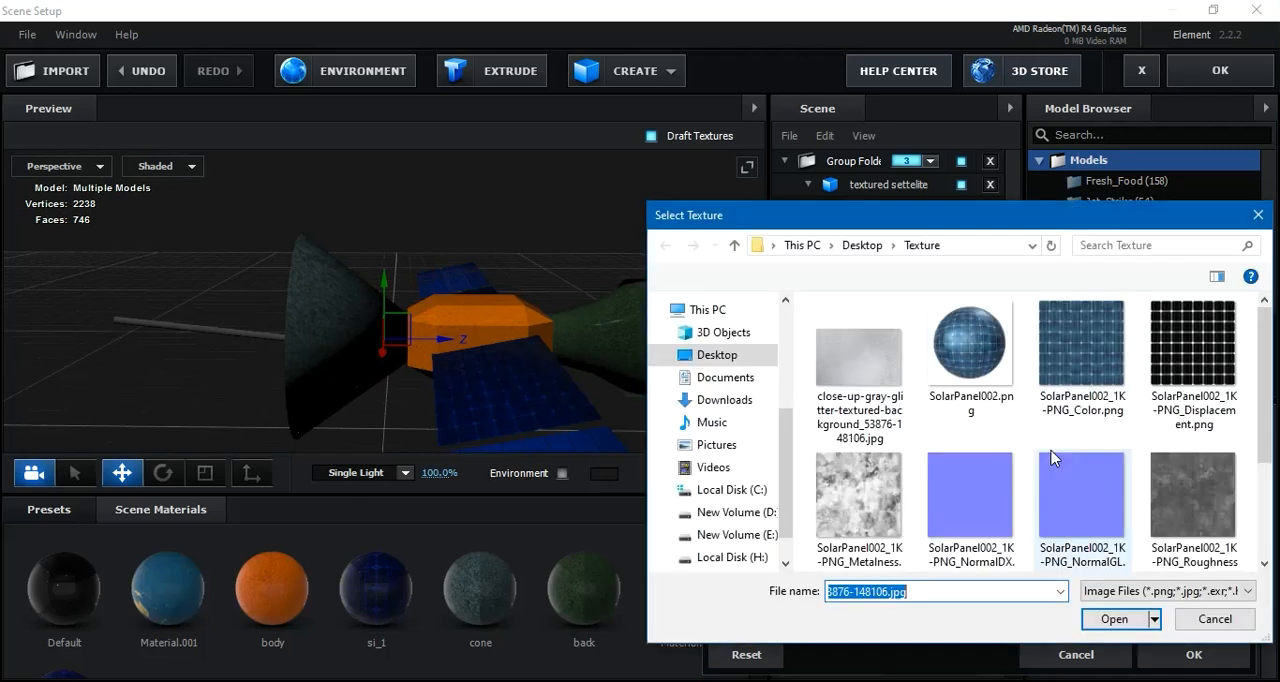
left_click(1062, 480)
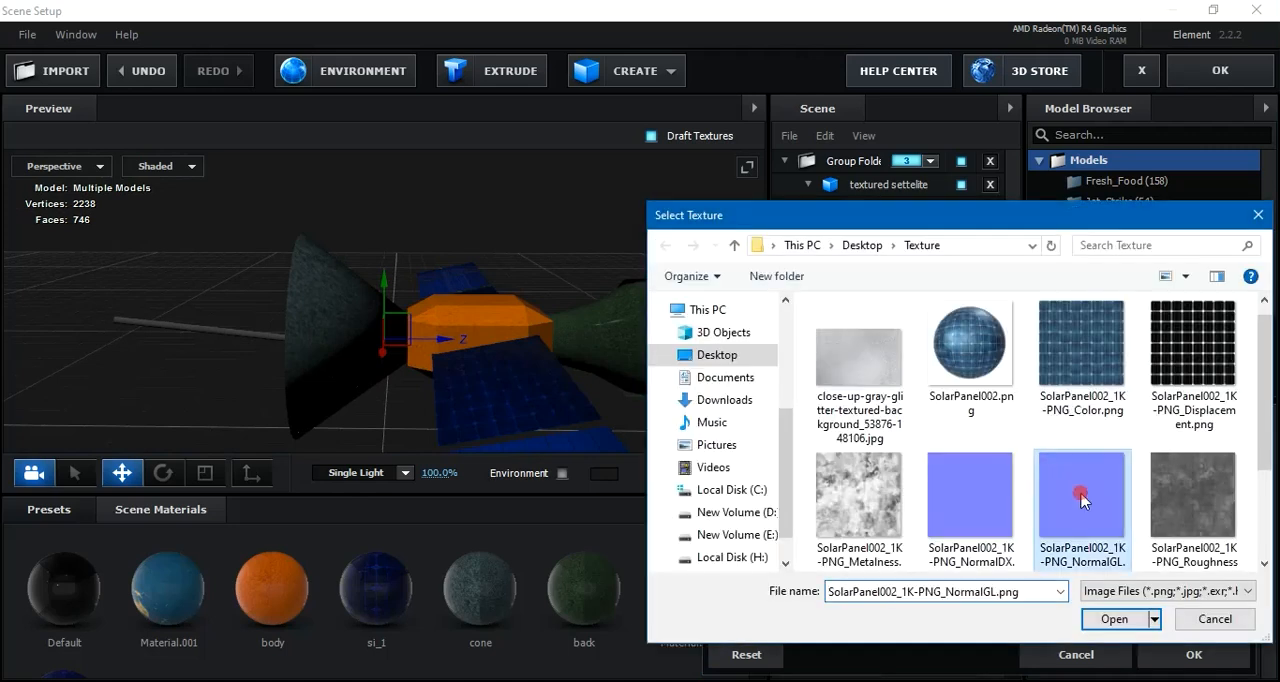
left_click(1127, 622)
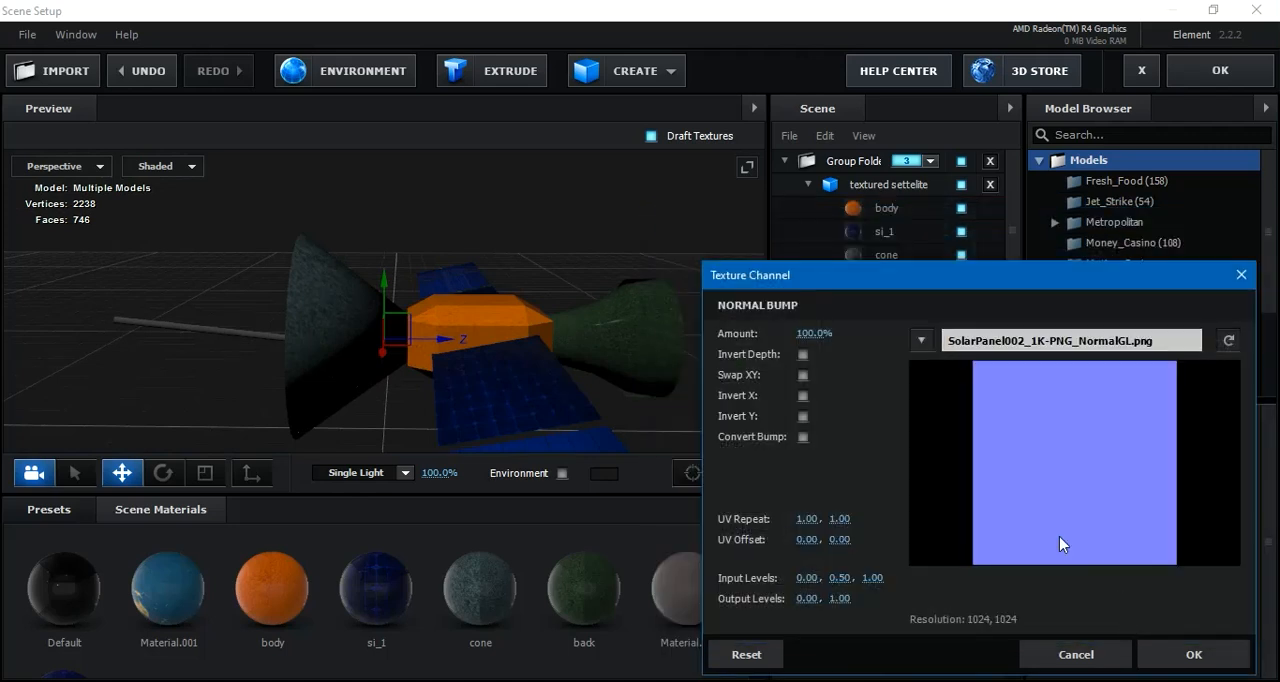
left_click(1170, 652)
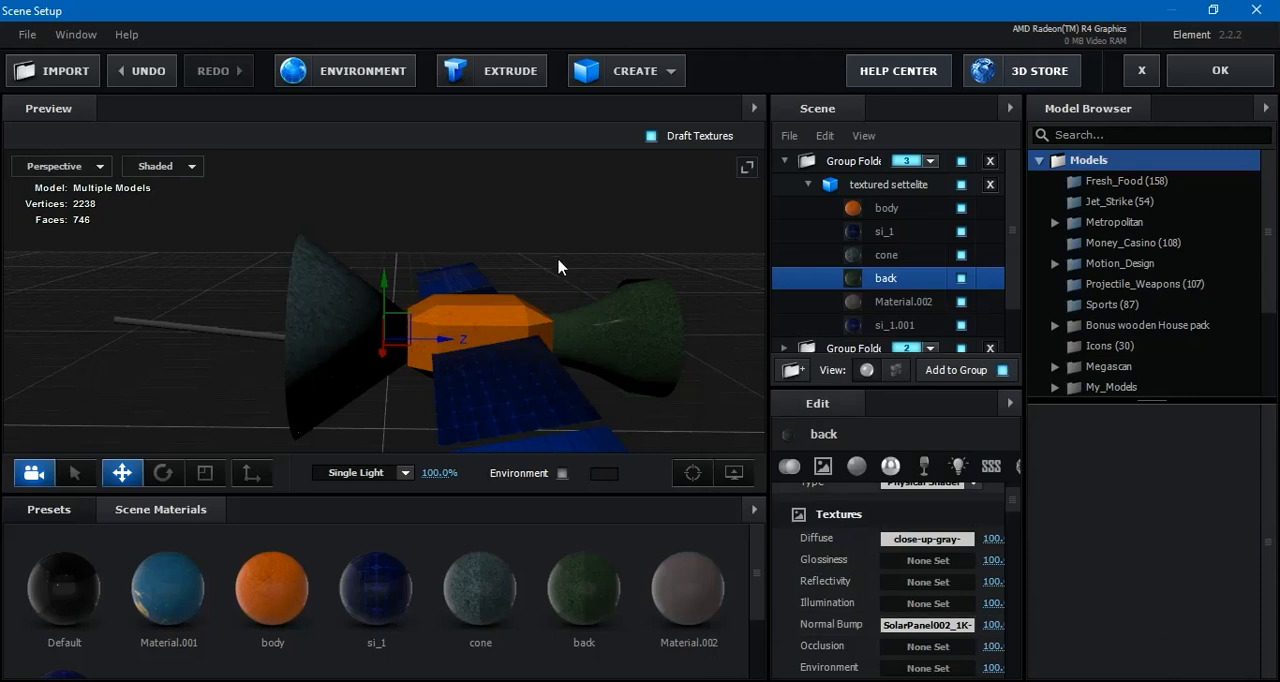
Collapse the textured settelite model's materials and its group folder in the scene list, and select group 3
left_click_drag(556, 266, 760, 238)
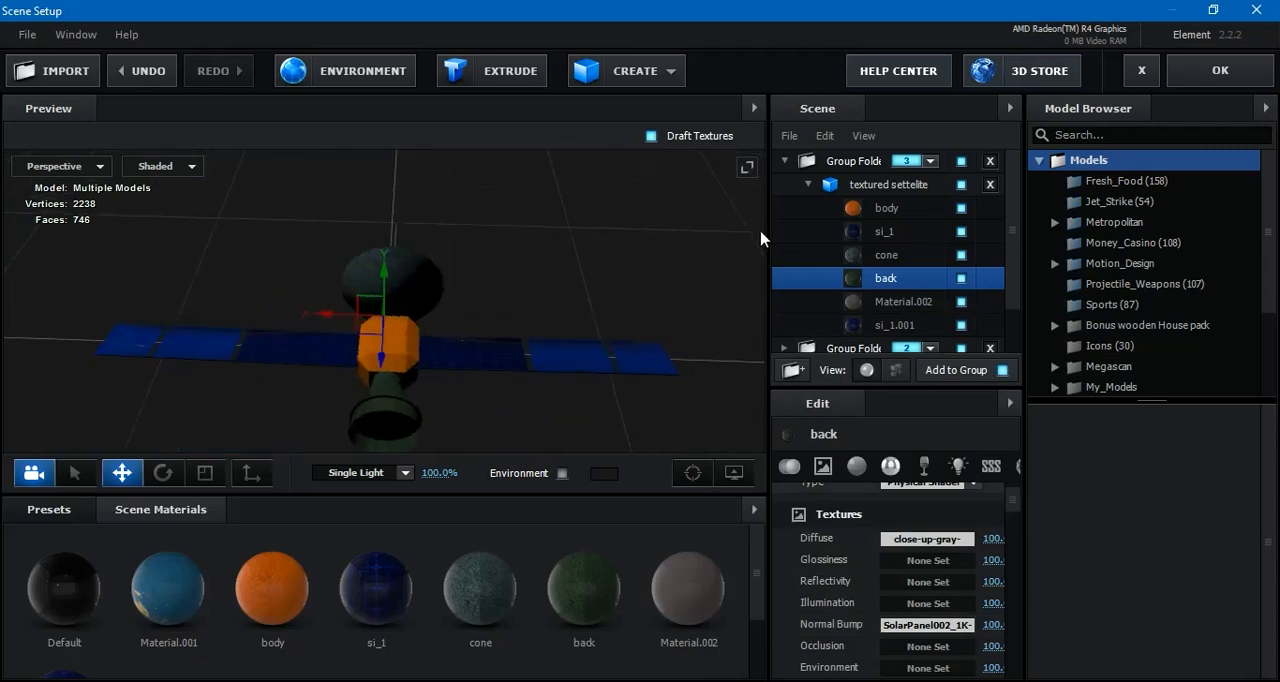
left_click(808, 184)
left_click(795, 184)
left_click(784, 160)
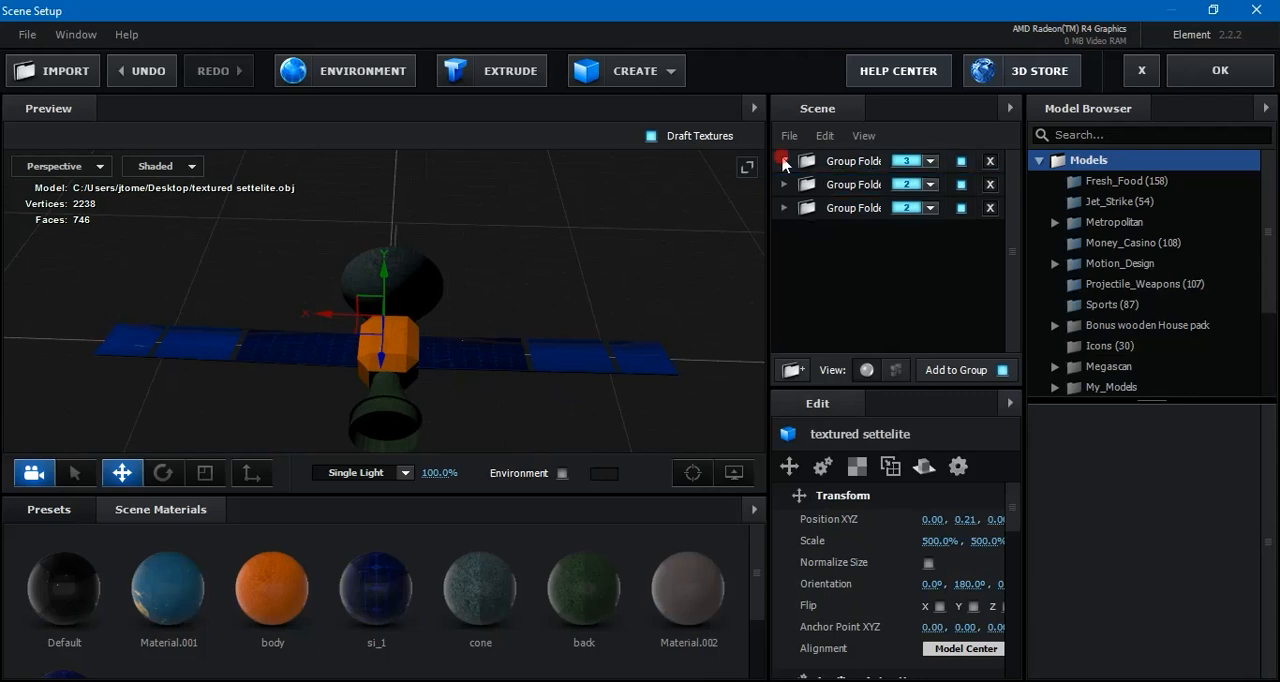
left_click(857, 170)
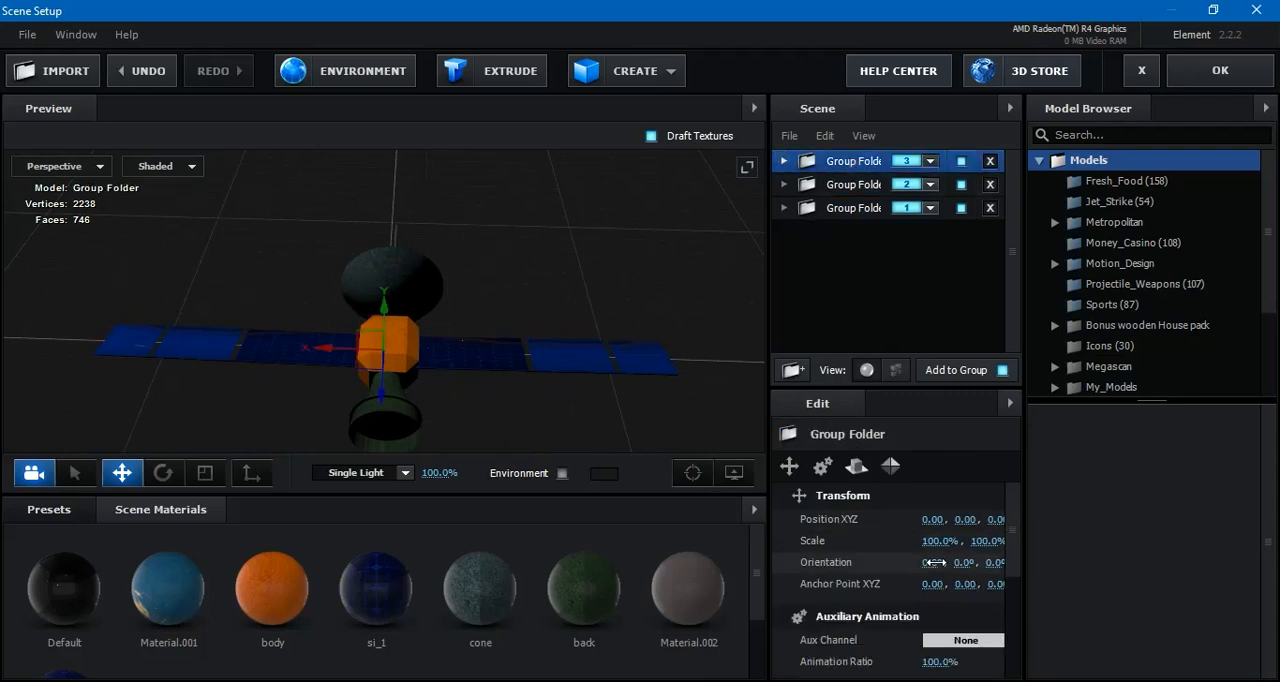
left_click(841, 161)
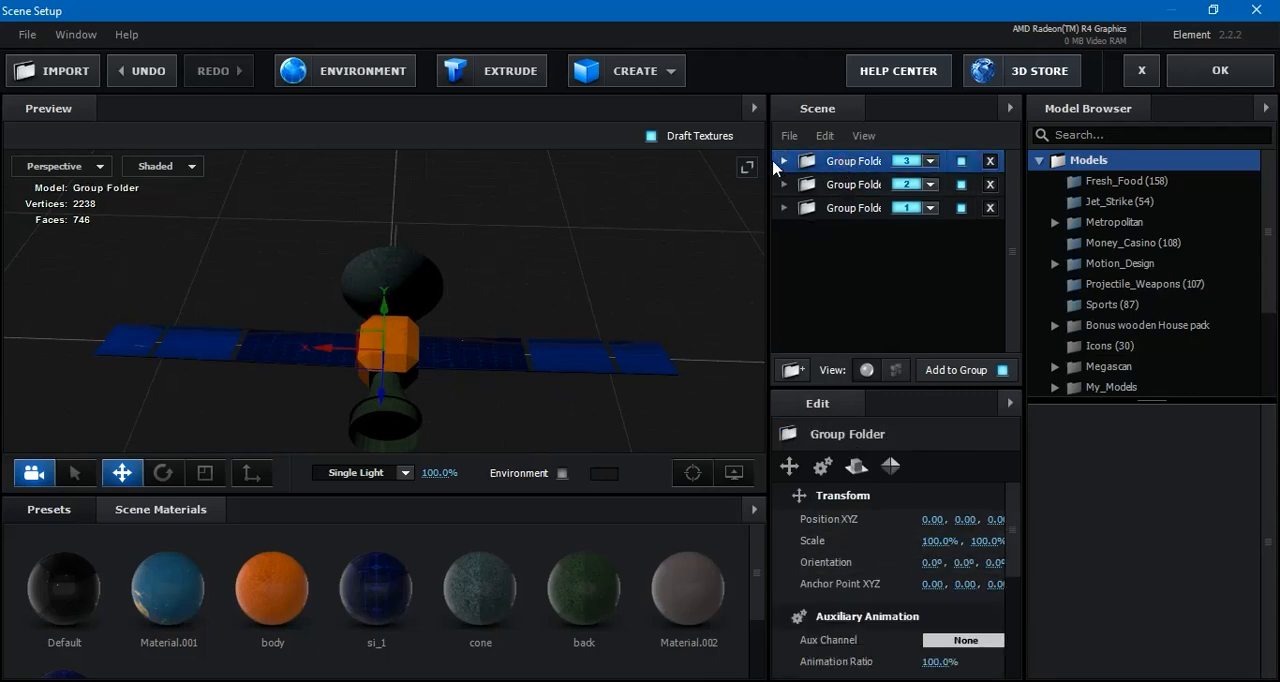
Set the scale of the textured settelite model to 300% and apply the scene to the composition
left_click(784, 161)
left_click(873, 185)
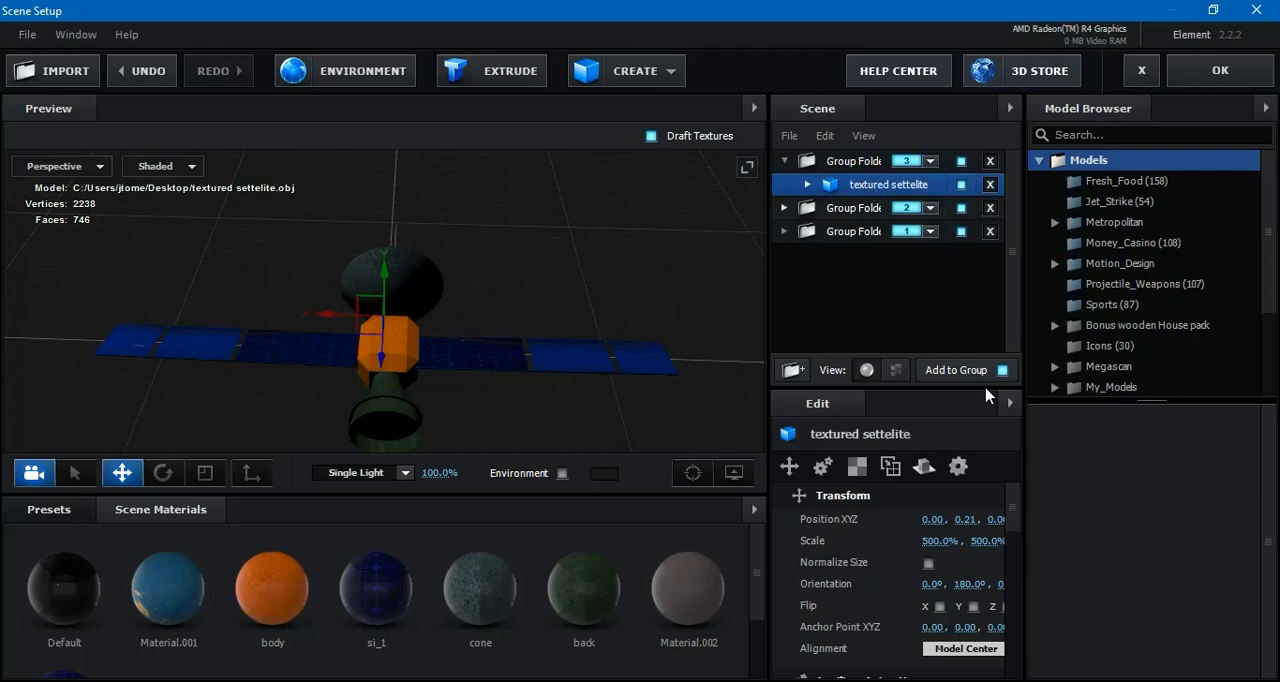
left_click(938, 540)
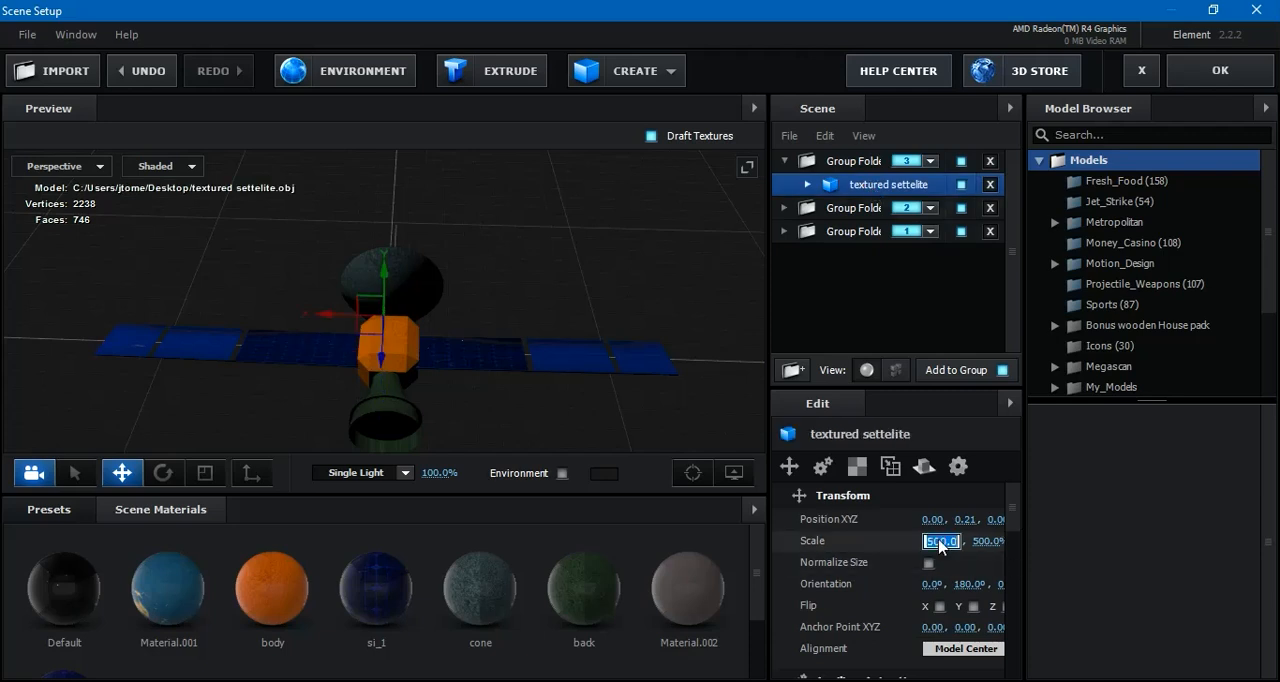
type("300")
key("Return")
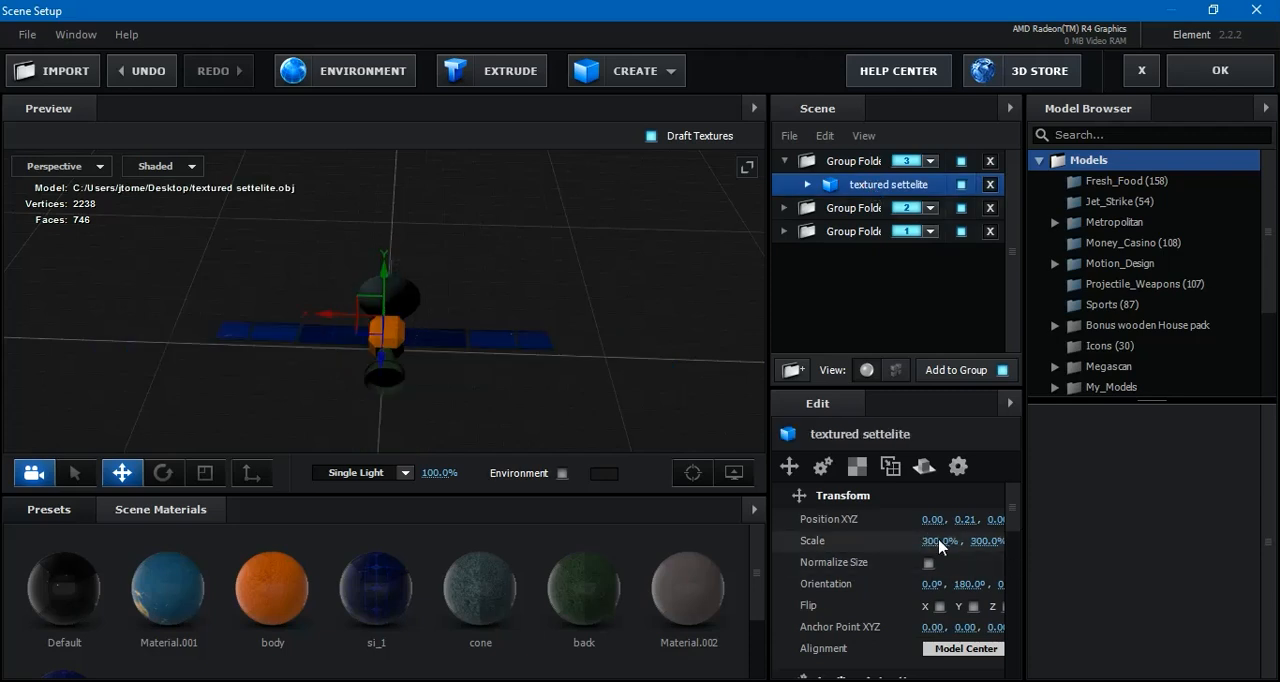
left_click_drag(514, 257, 640, 330)
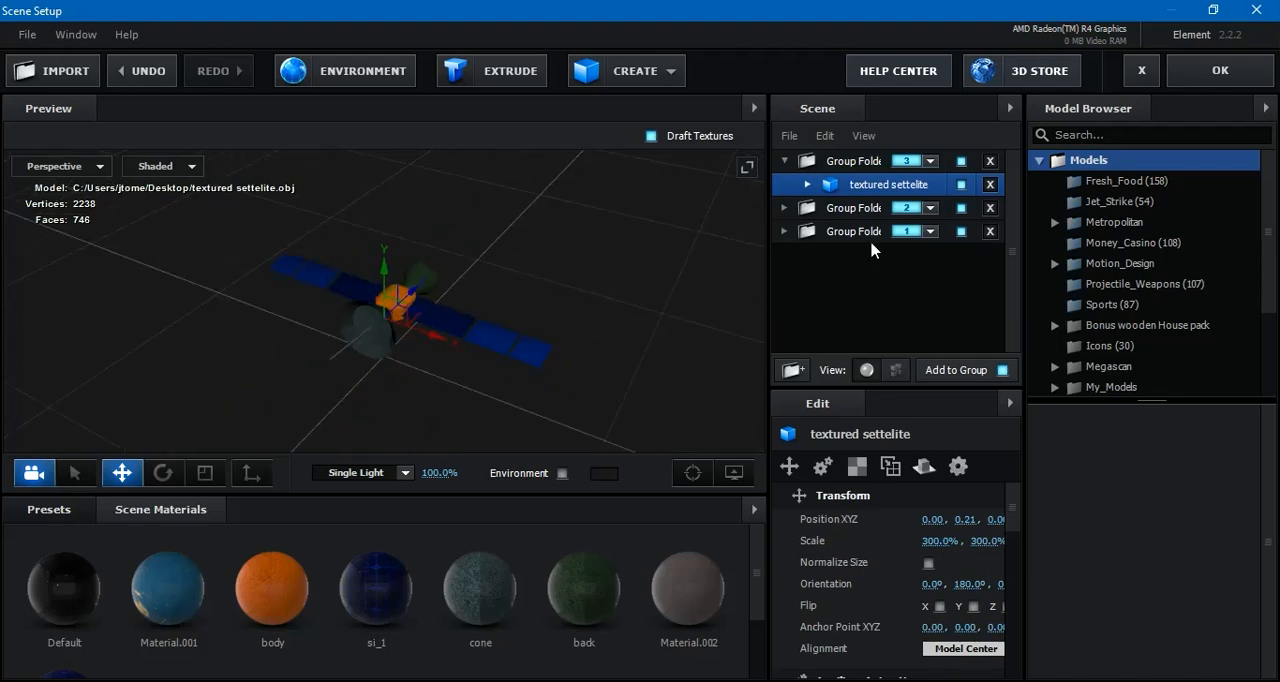
left_click(1221, 72)
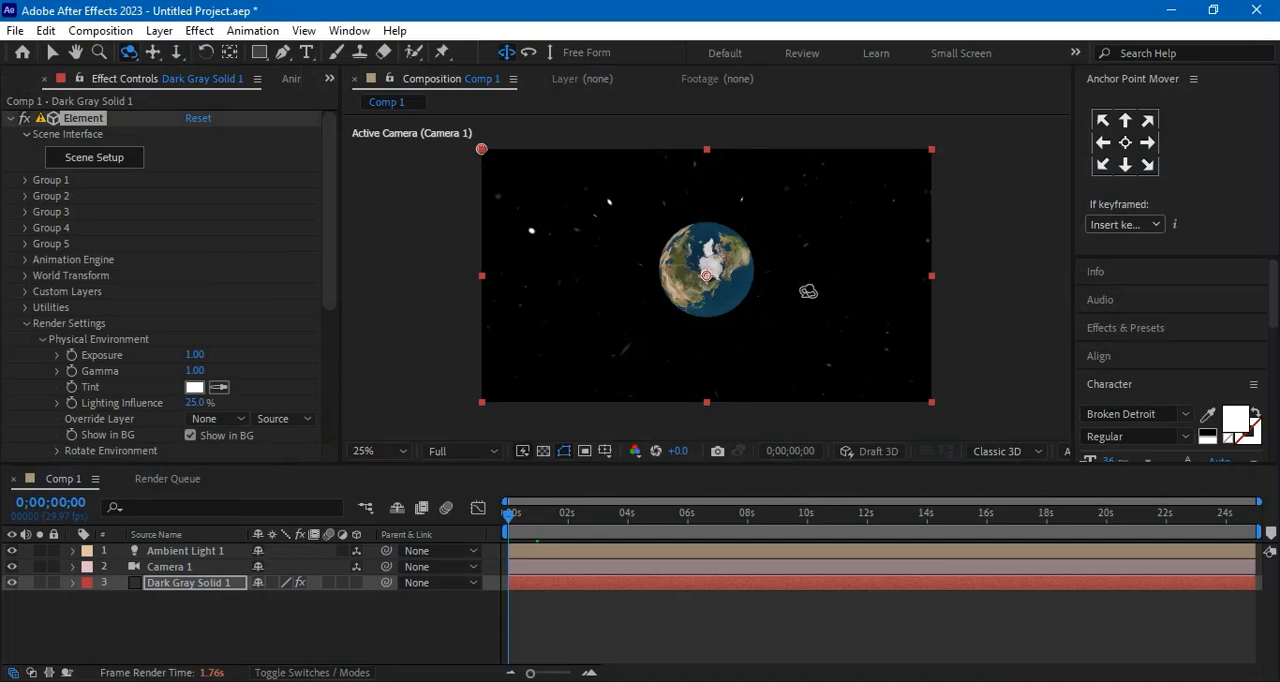
Orbit the composition camera around the Earth and examine the satellite's size and placement up close
left_click(738, 316)
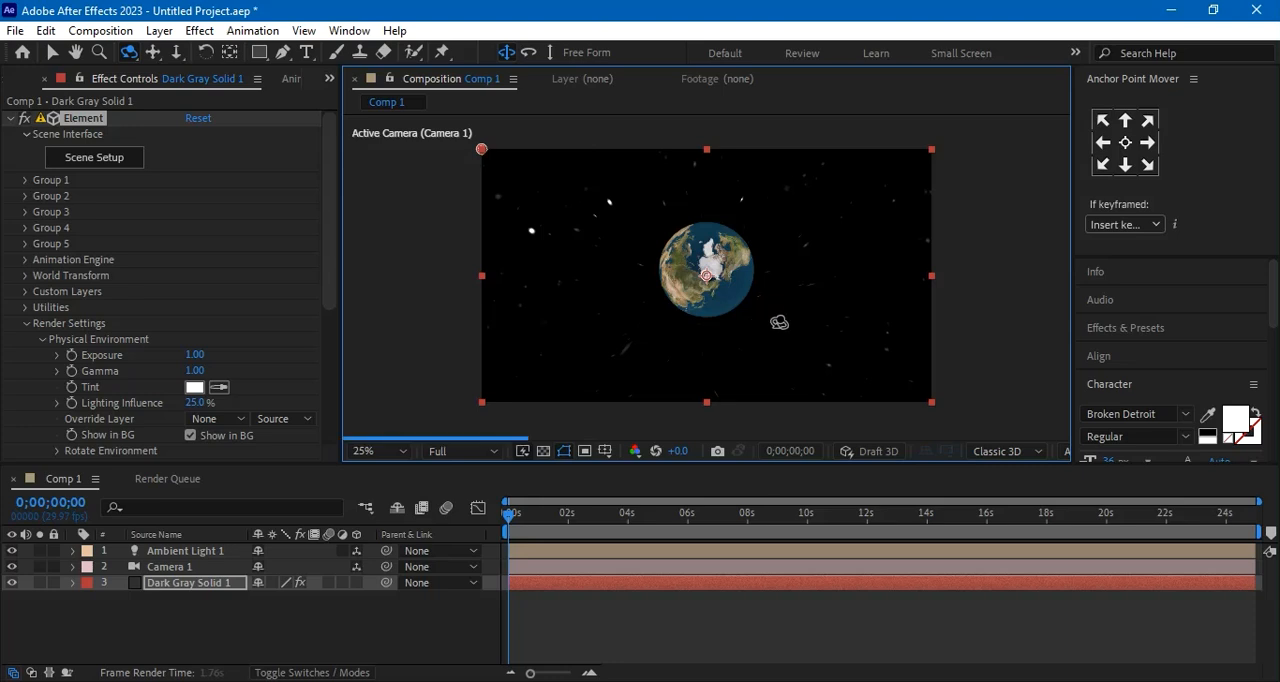
left_click(685, 348)
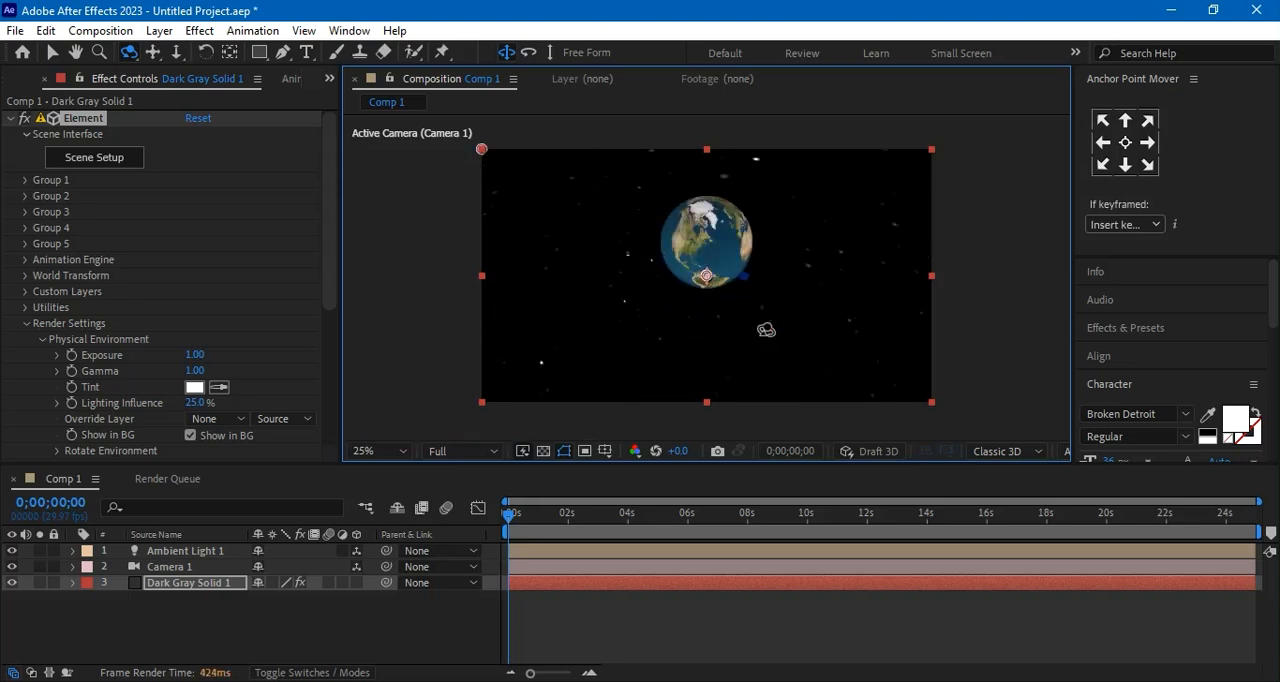
left_click_drag(796, 313, 735, 322)
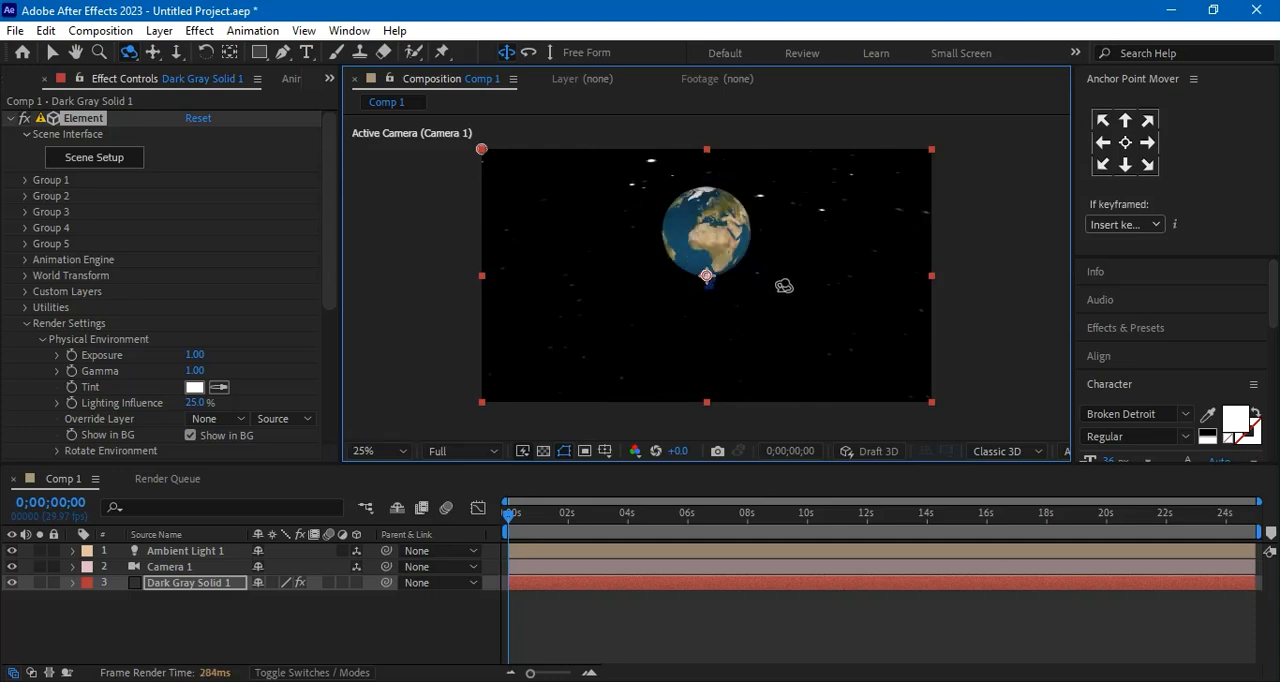
left_click_drag(766, 305, 779, 231)
left_click_drag(770, 317, 763, 263)
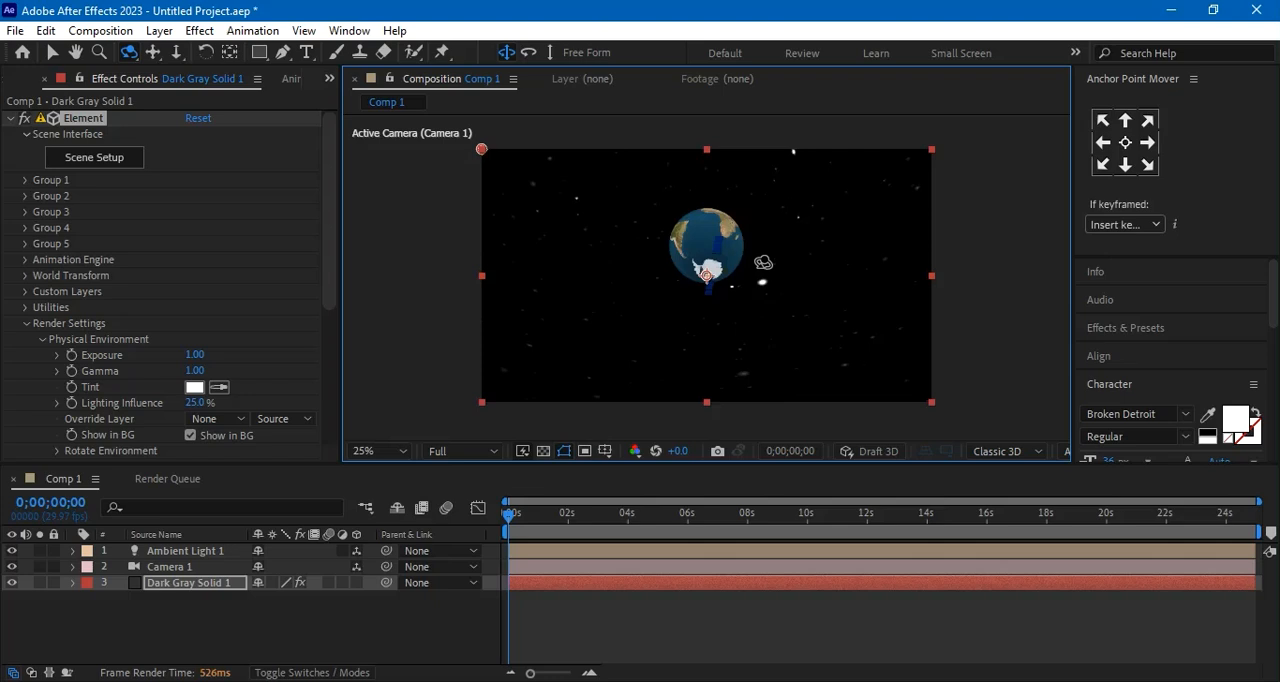
scroll(750, 280, "up", 3)
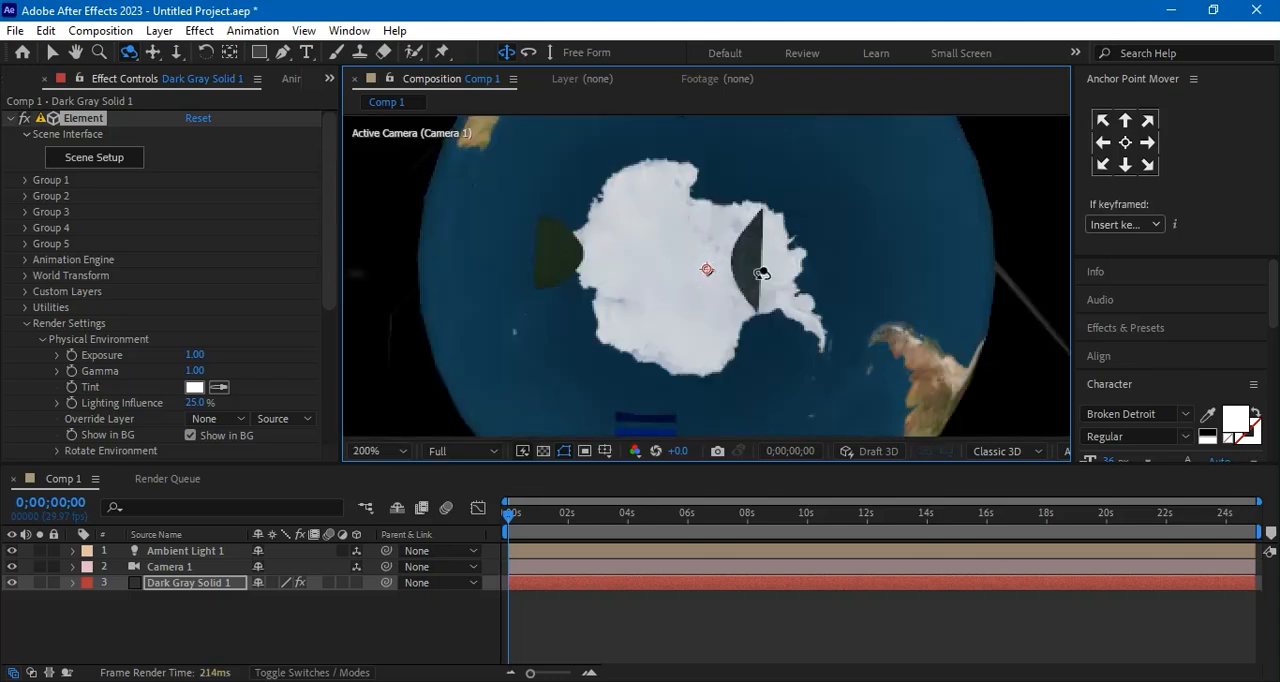
scroll(735, 266, "down", 1)
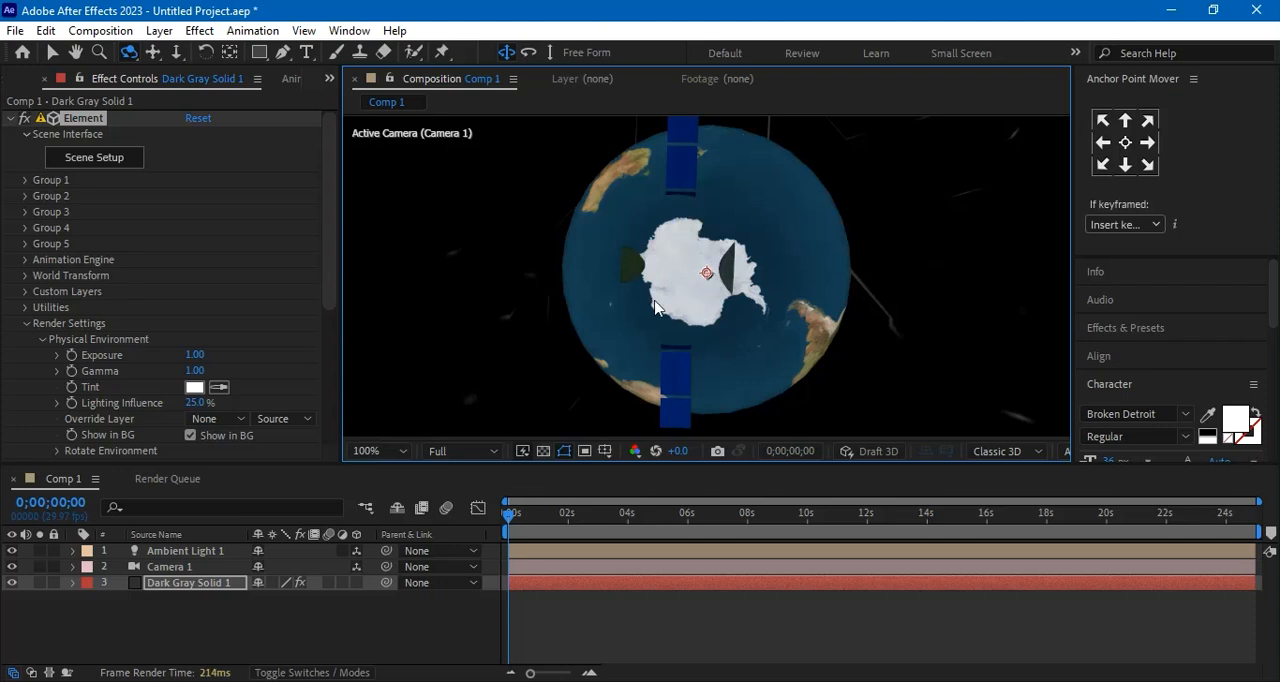
Reopen the Element scene setup, move the textured settelite model into the Earth's group 2, and delete the emptied group 3
left_click(208, 583)
left_click(100, 157)
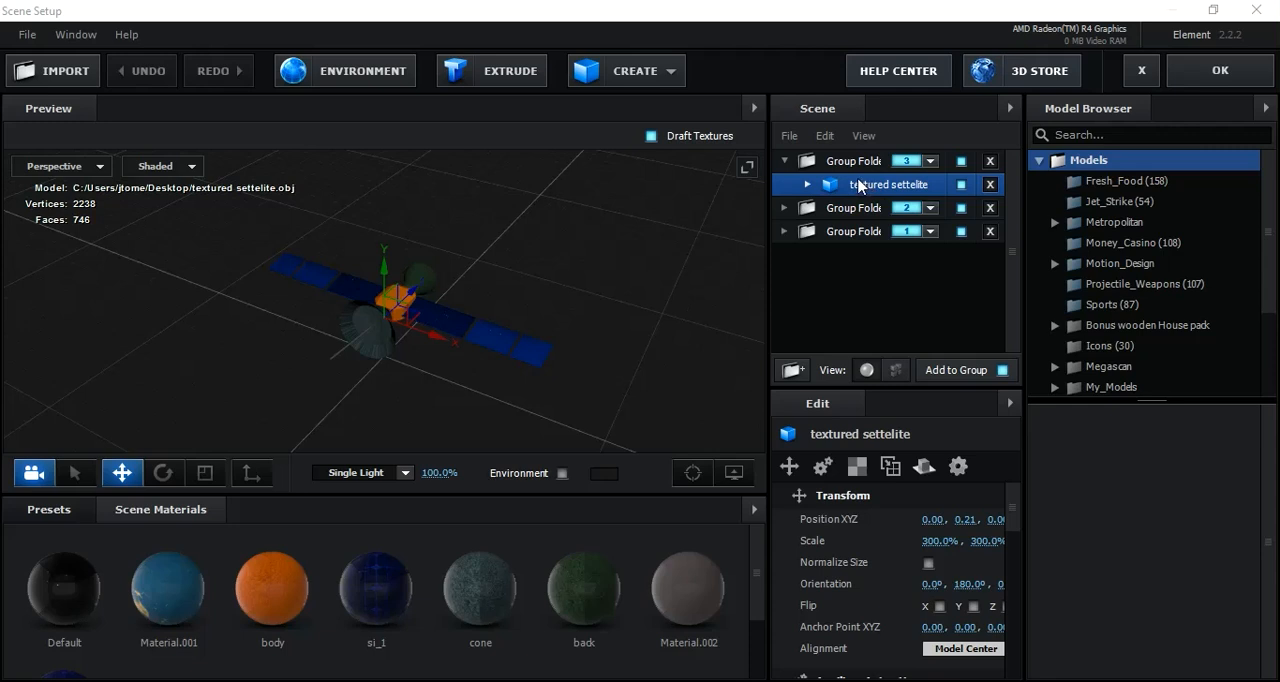
left_click_drag(858, 185, 874, 213)
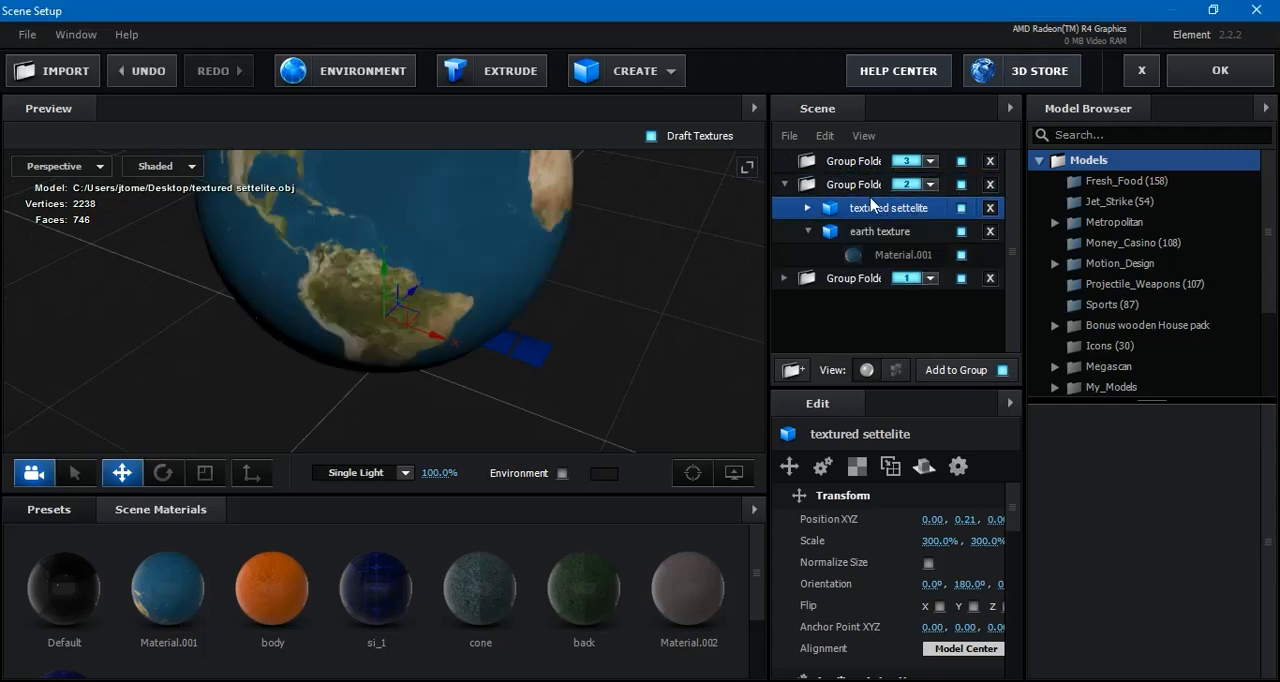
left_click(855, 162)
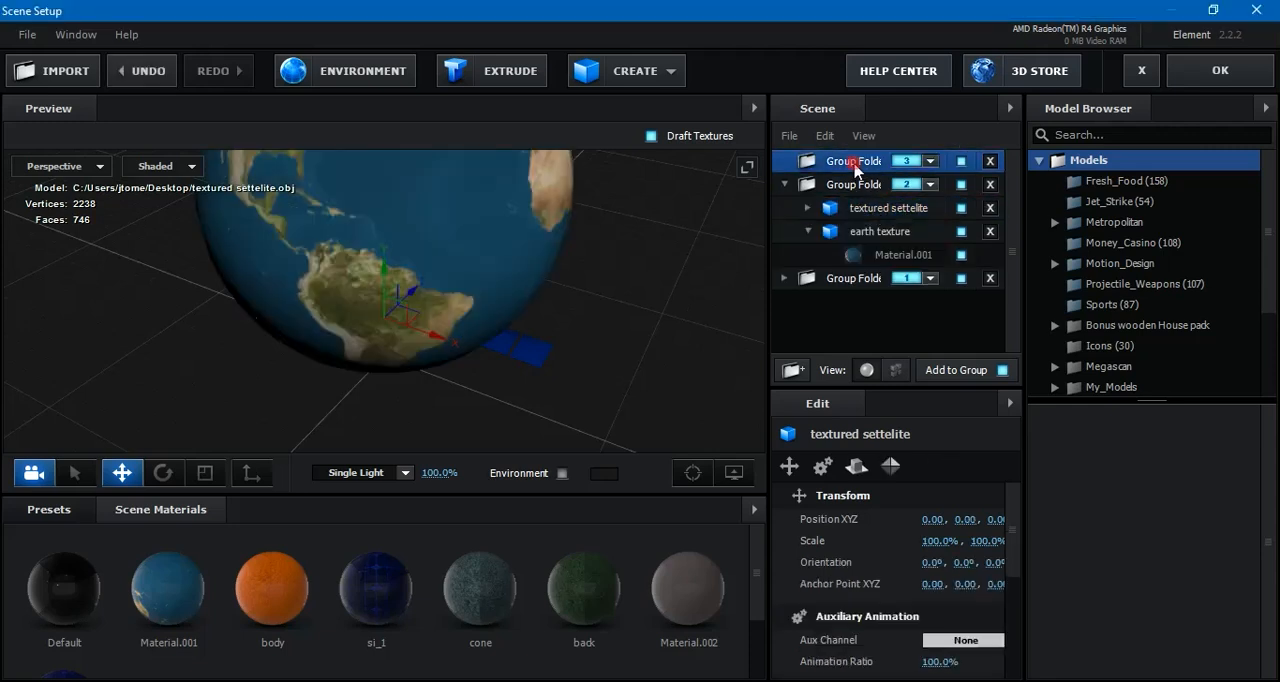
left_click(990, 161)
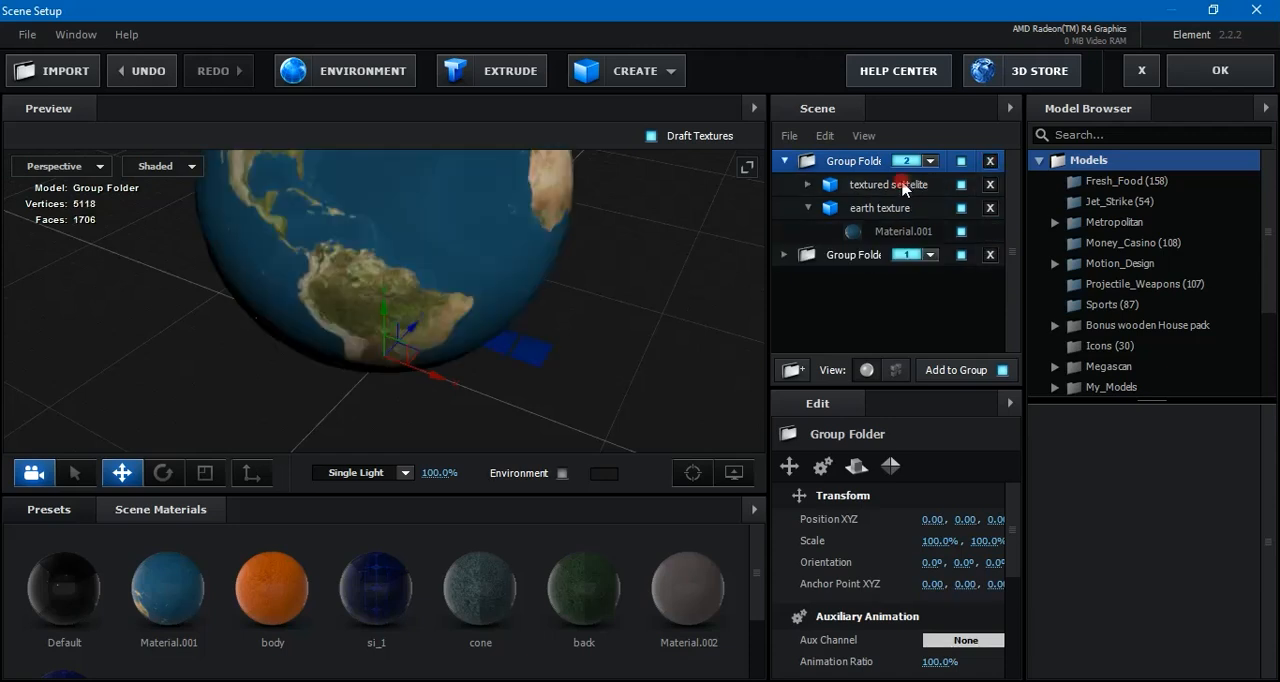
Move the textured settelite model out of the Earth along negative Z and X, to an X position of about -3.76
left_click(903, 186)
scroll(620, 272, "down", 6)
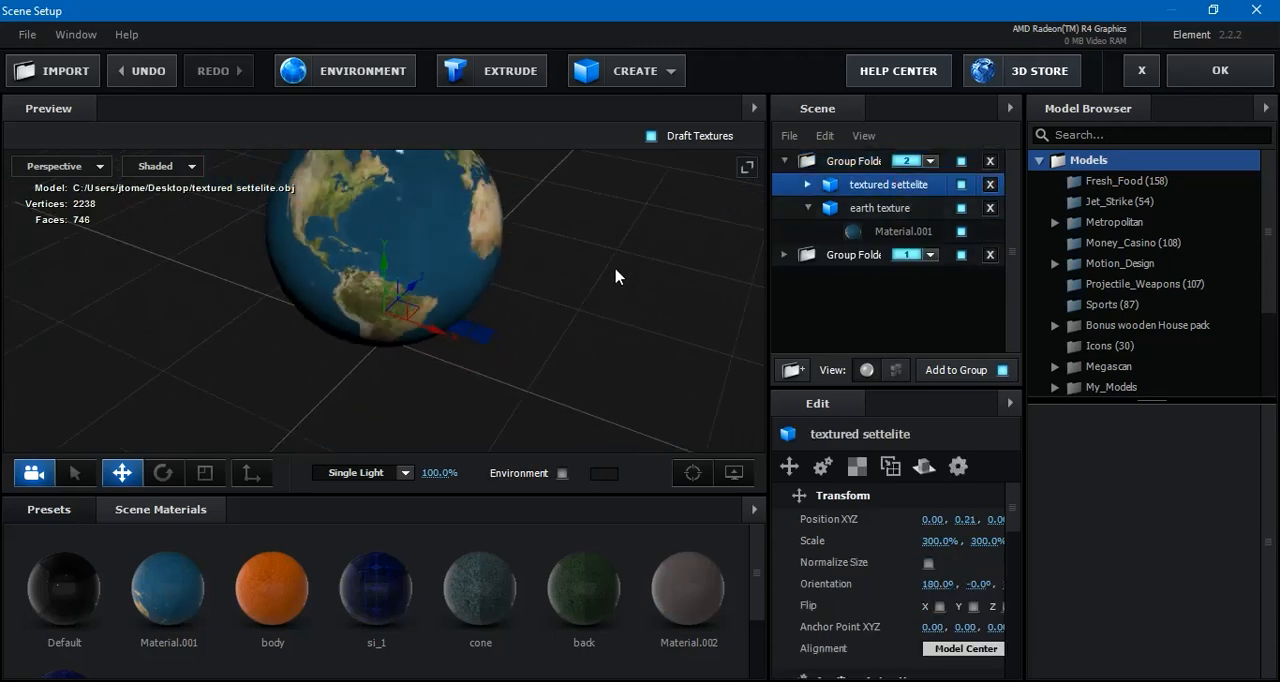
scroll(613, 278, "down", 3)
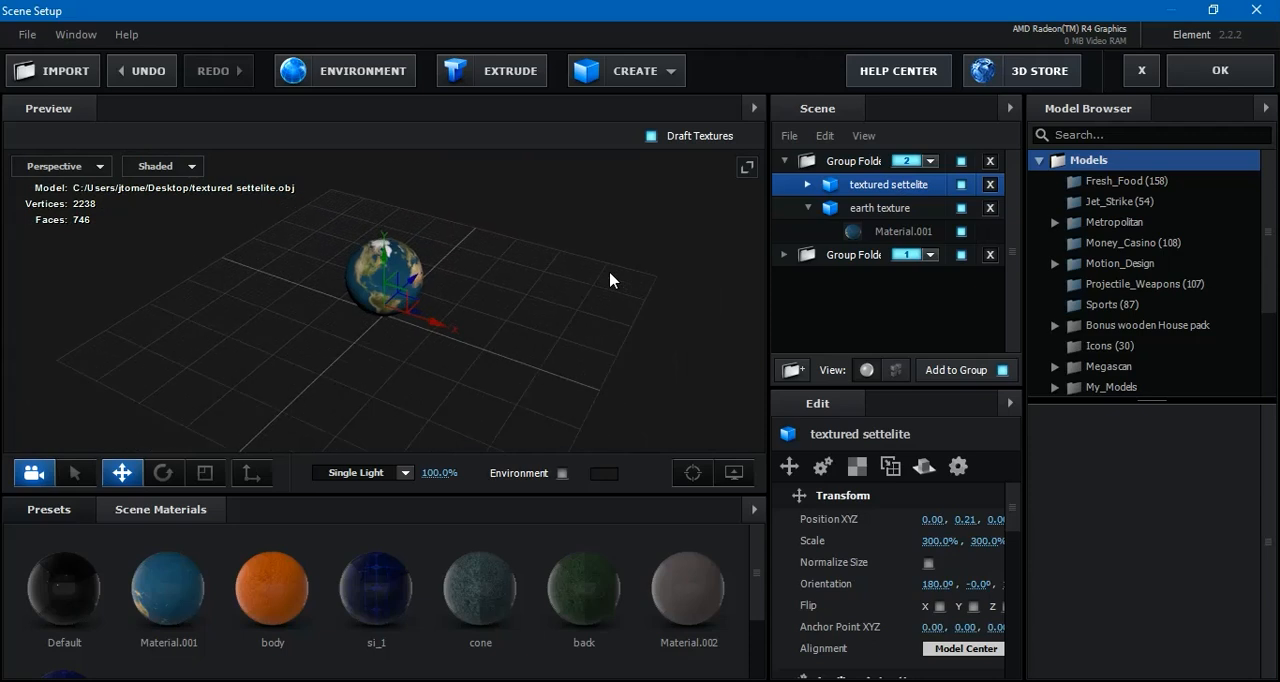
left_click_drag(444, 393, 633, 391)
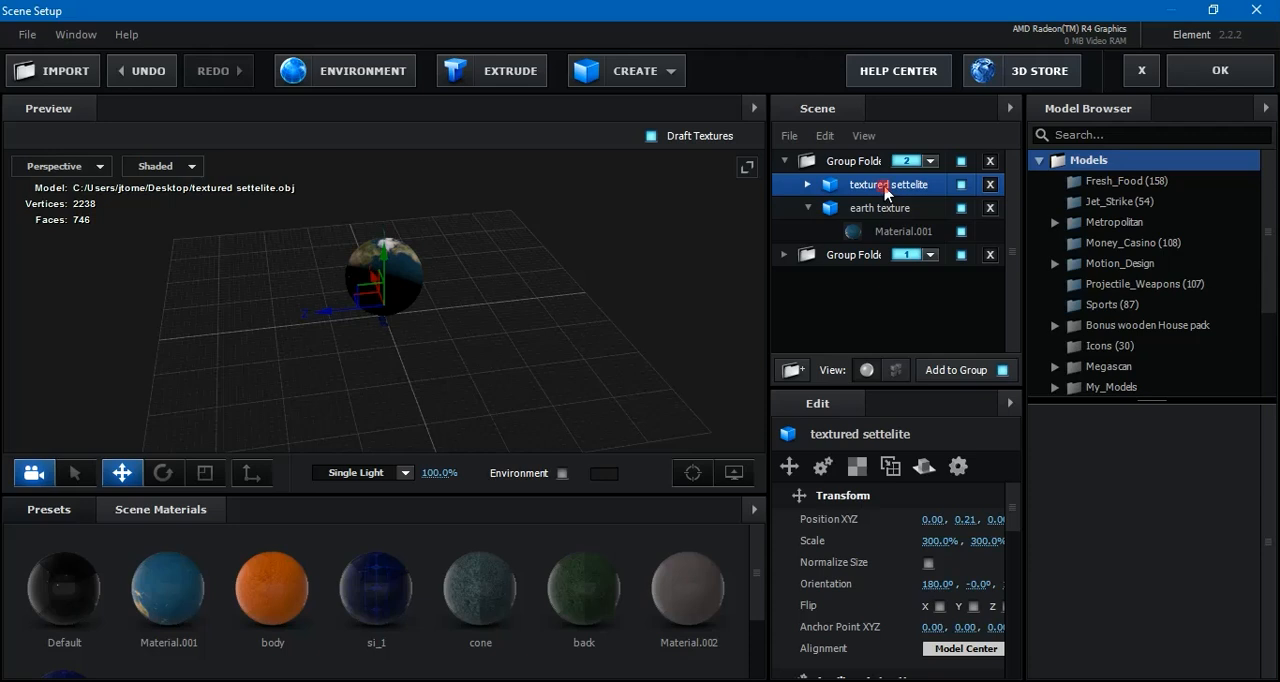
left_click_drag(329, 314, 471, 366)
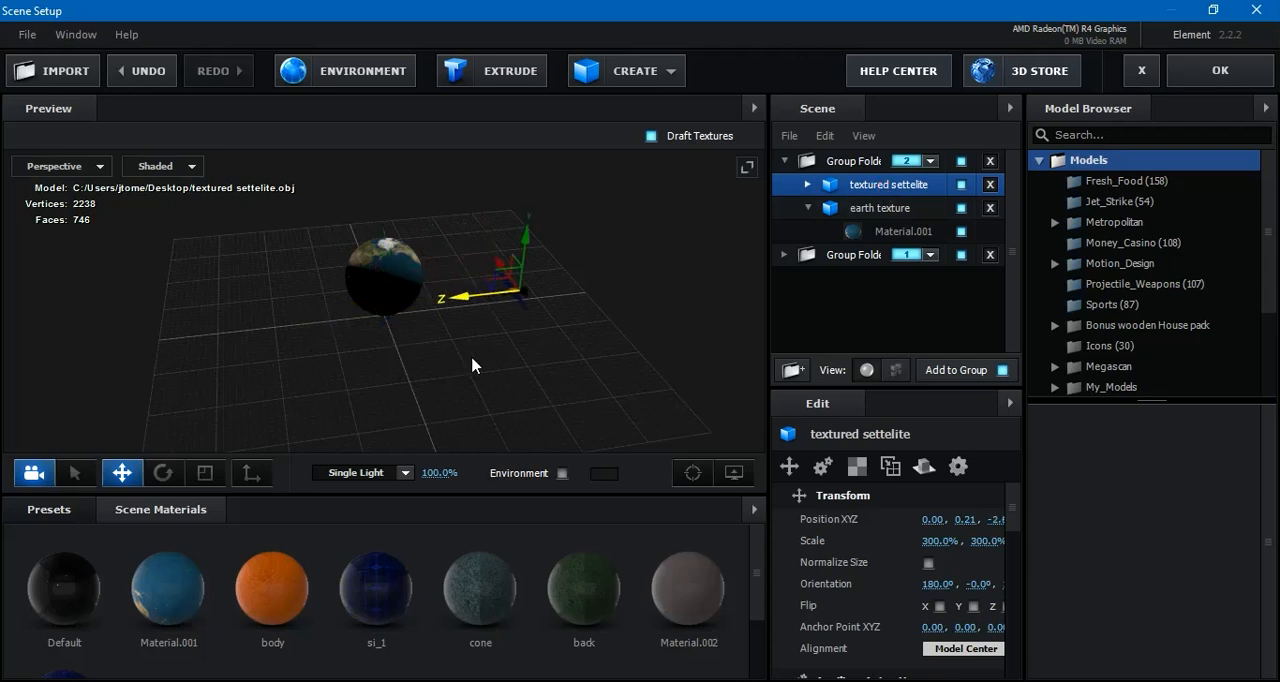
left_click_drag(503, 275, 593, 363)
left_click_drag(584, 432, 637, 435)
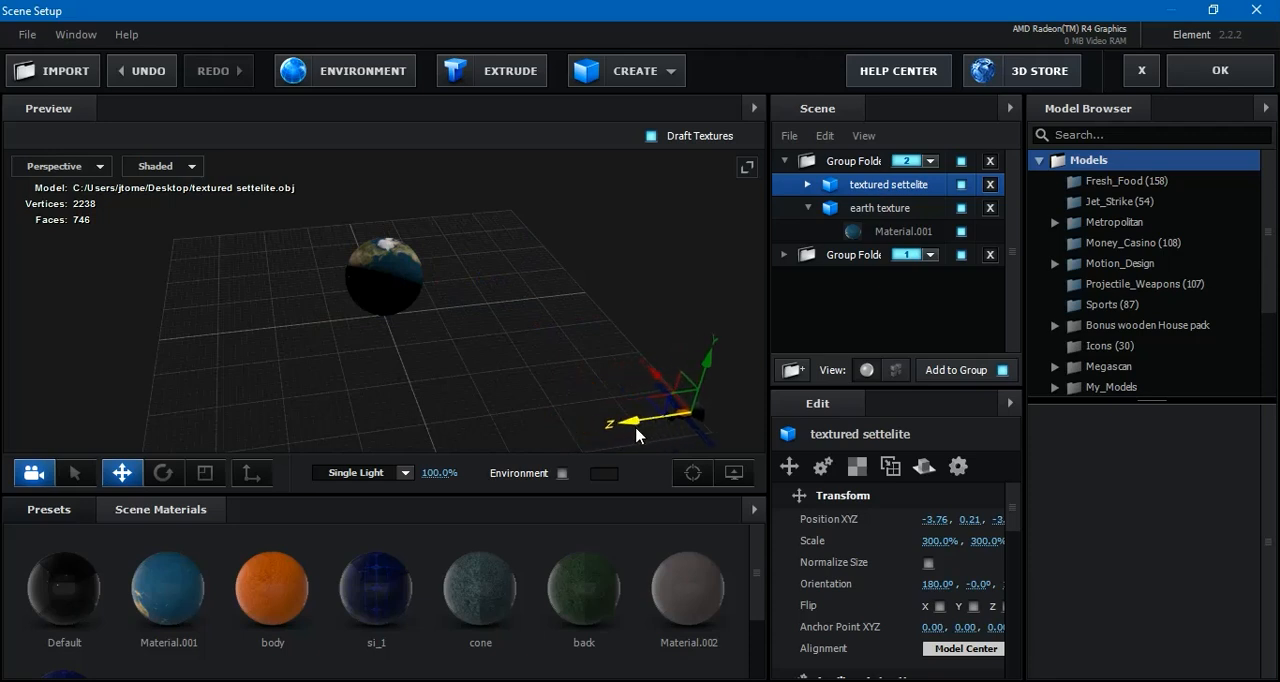
Rotate the textured settelite model around its vertical axis to a Y orientation of about 314.1° and apply the scene
left_click(166, 479)
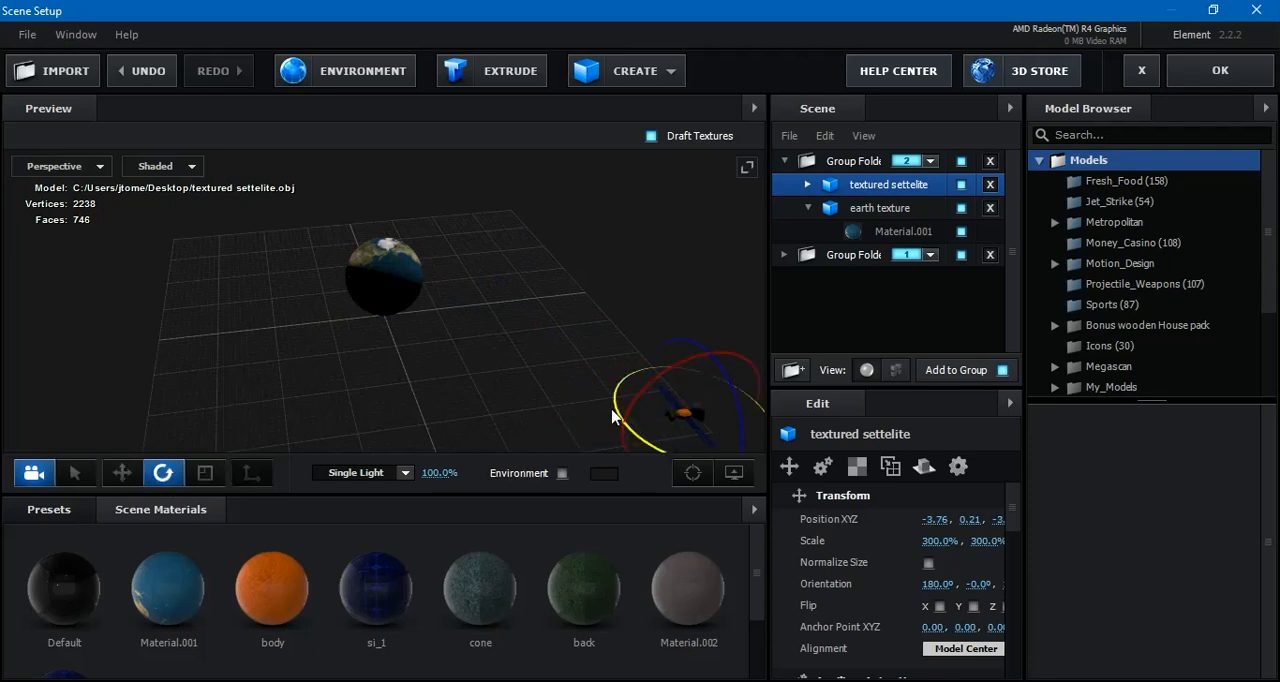
left_click_drag(617, 413, 721, 512)
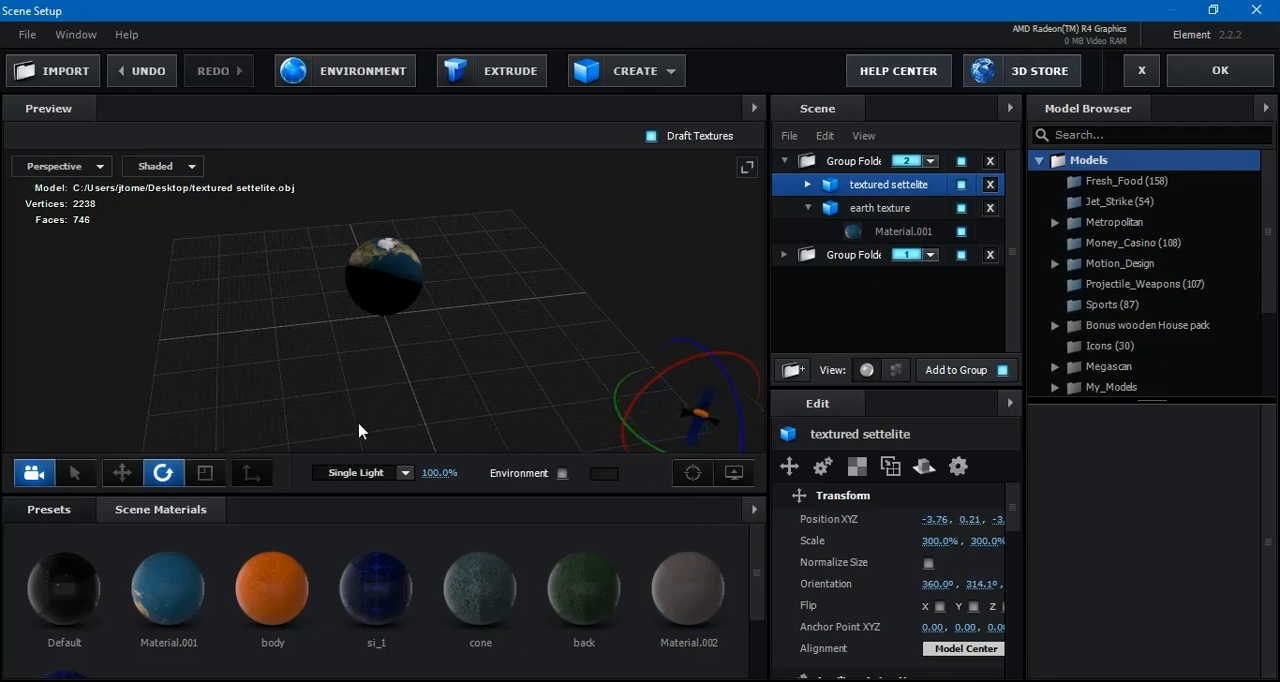
left_click(128, 479)
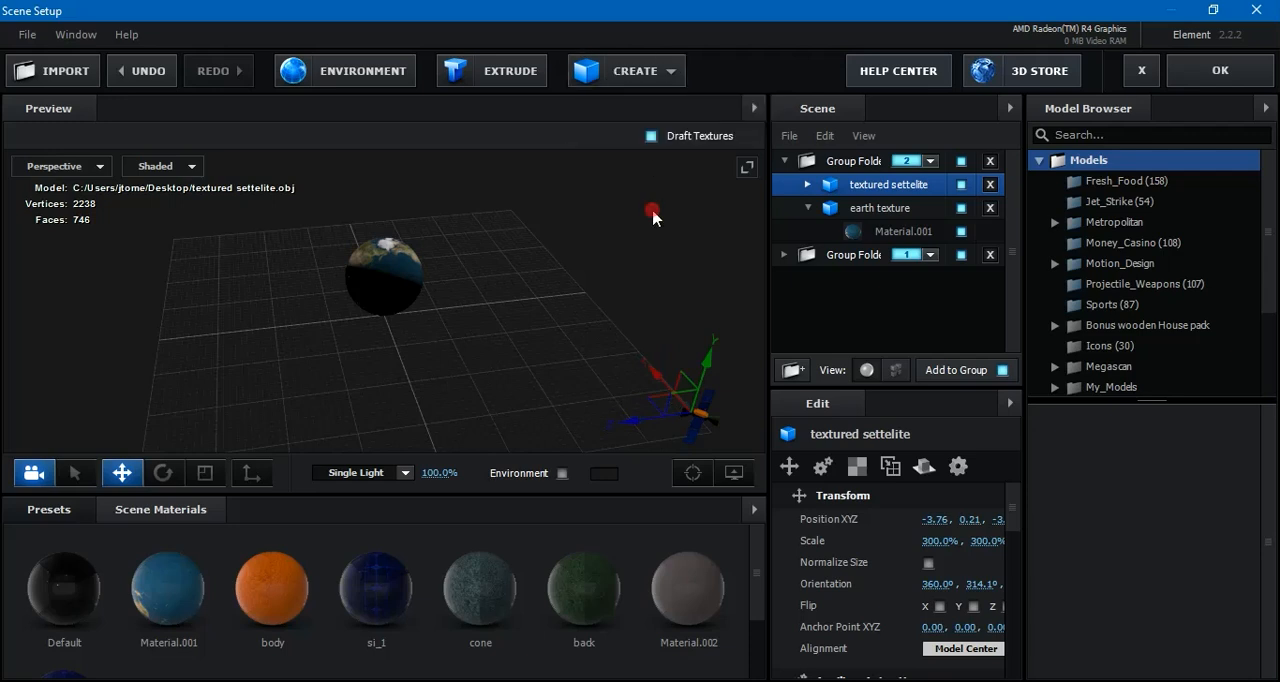
left_click_drag(631, 240, 424, 240)
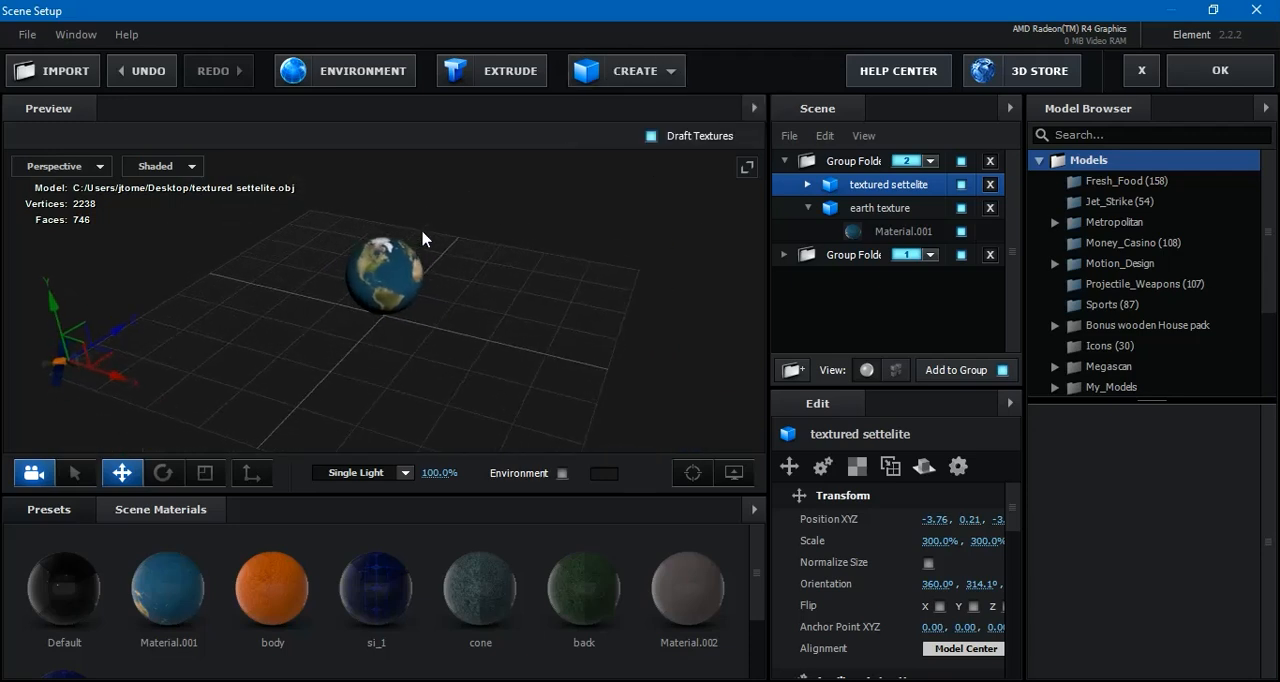
left_click(1211, 80)
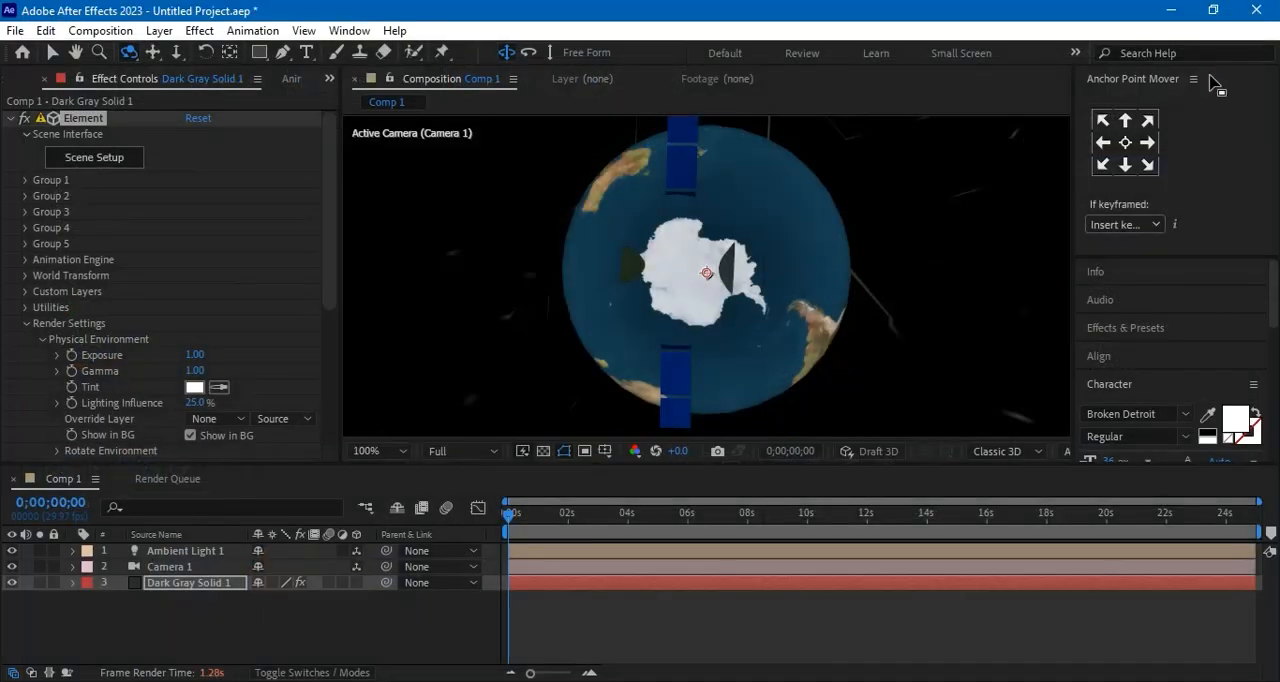
scroll(767, 248, "down", 1)
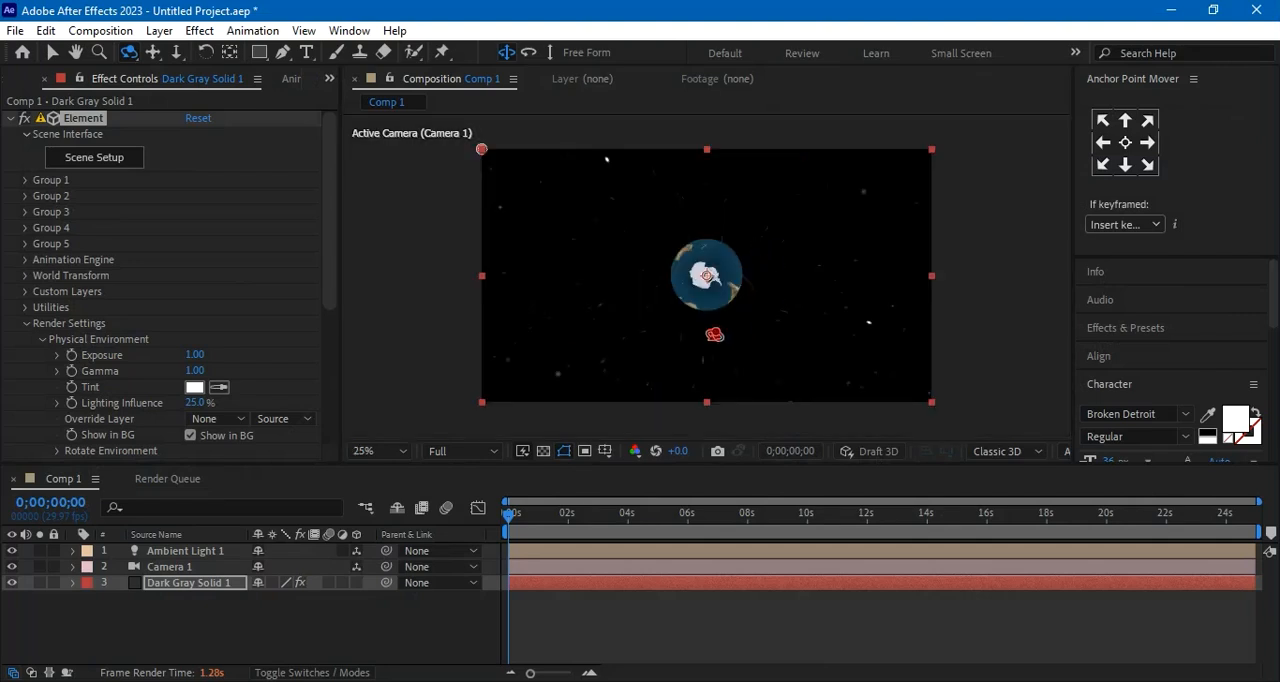
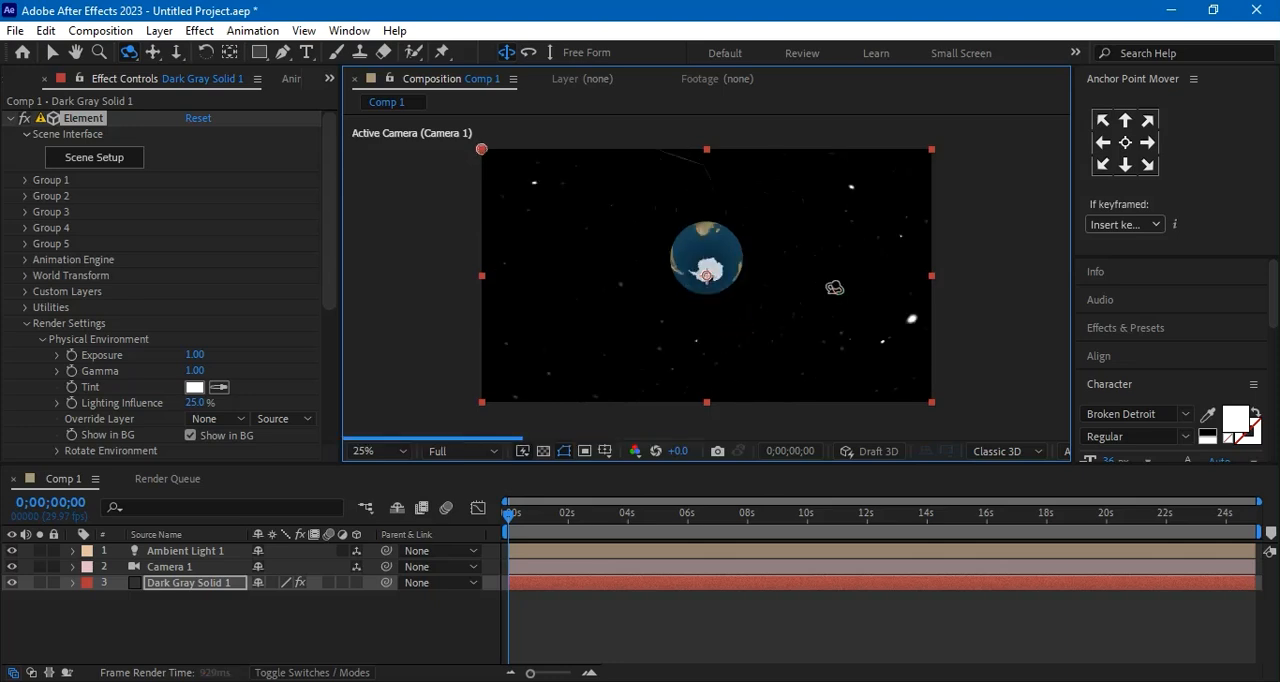
Orbit the composition camera around the Earth to a starting view that faces Africa from near the equator
left_click_drag(735, 326, 795, 279)
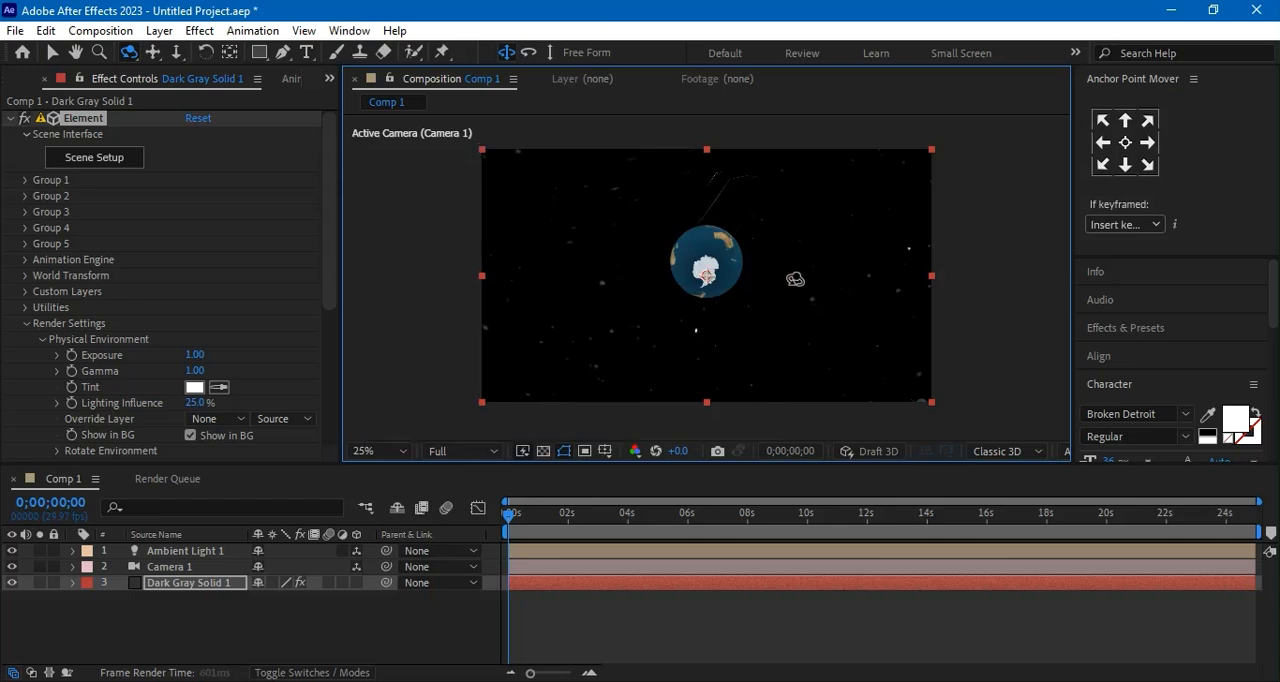
left_click_drag(766, 240, 770, 358)
left_click_drag(738, 234, 738, 353)
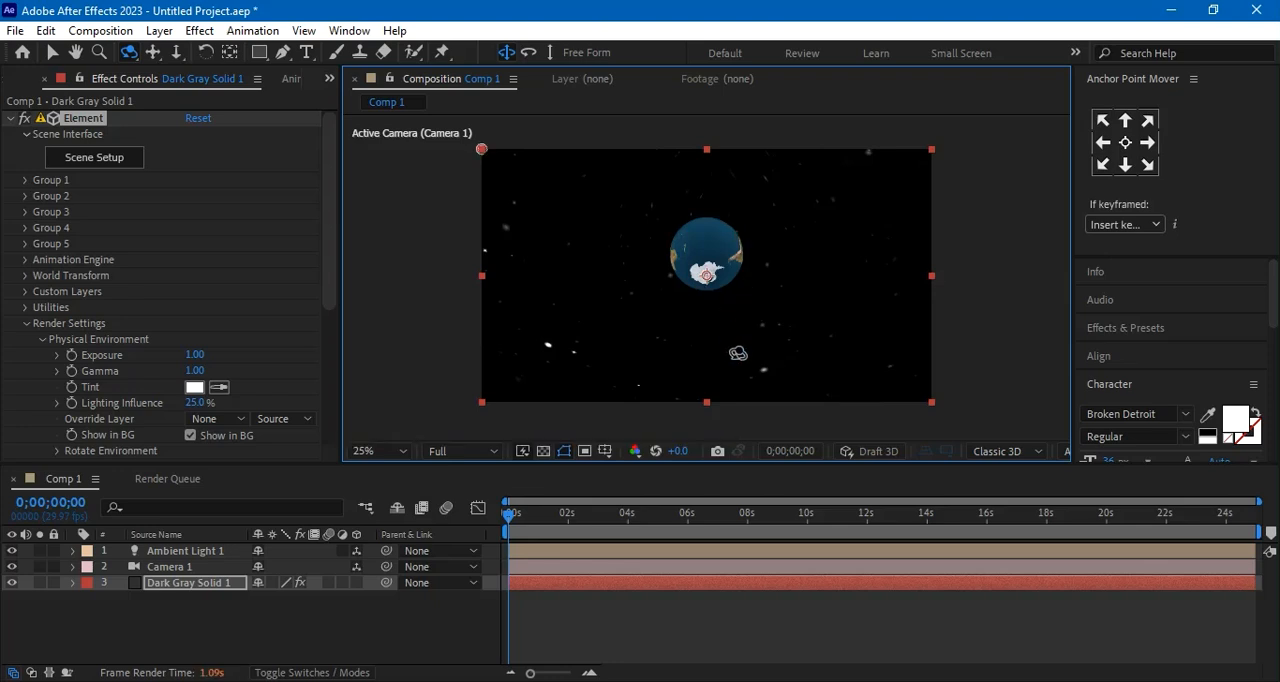
left_click_drag(734, 222, 737, 248)
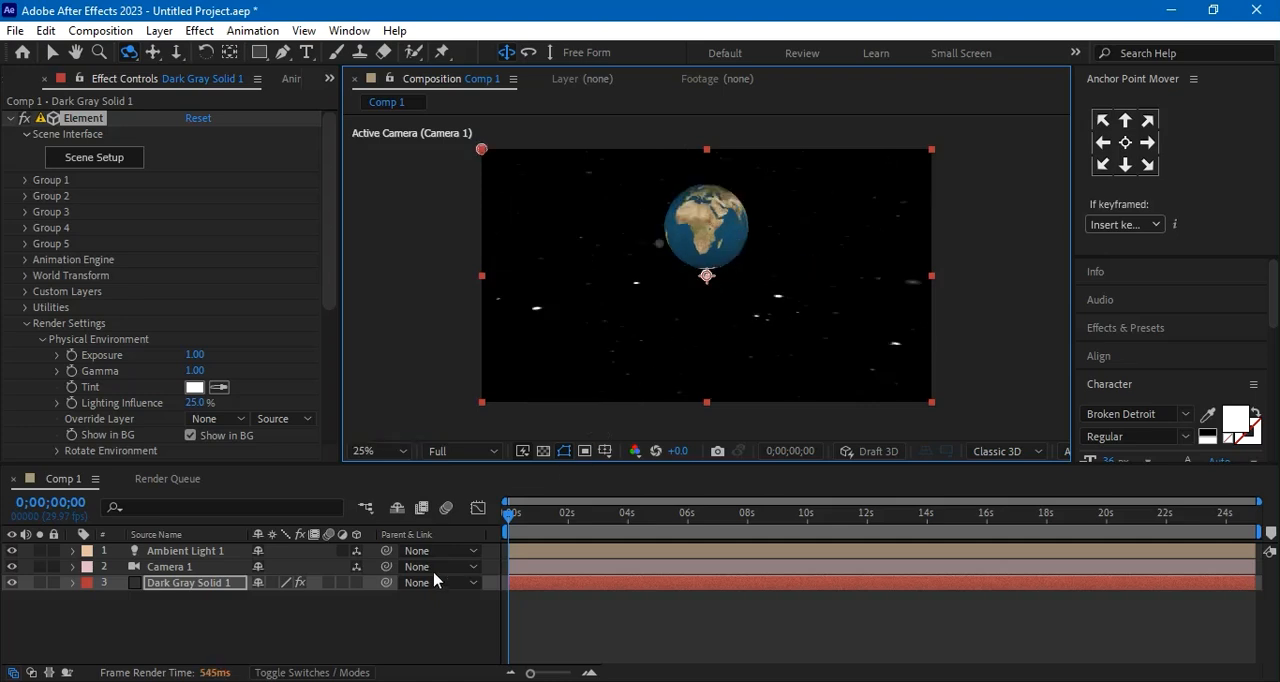
Move the Camera 1 layer above Ambient Light 1 in the layer stack
left_click(328, 626)
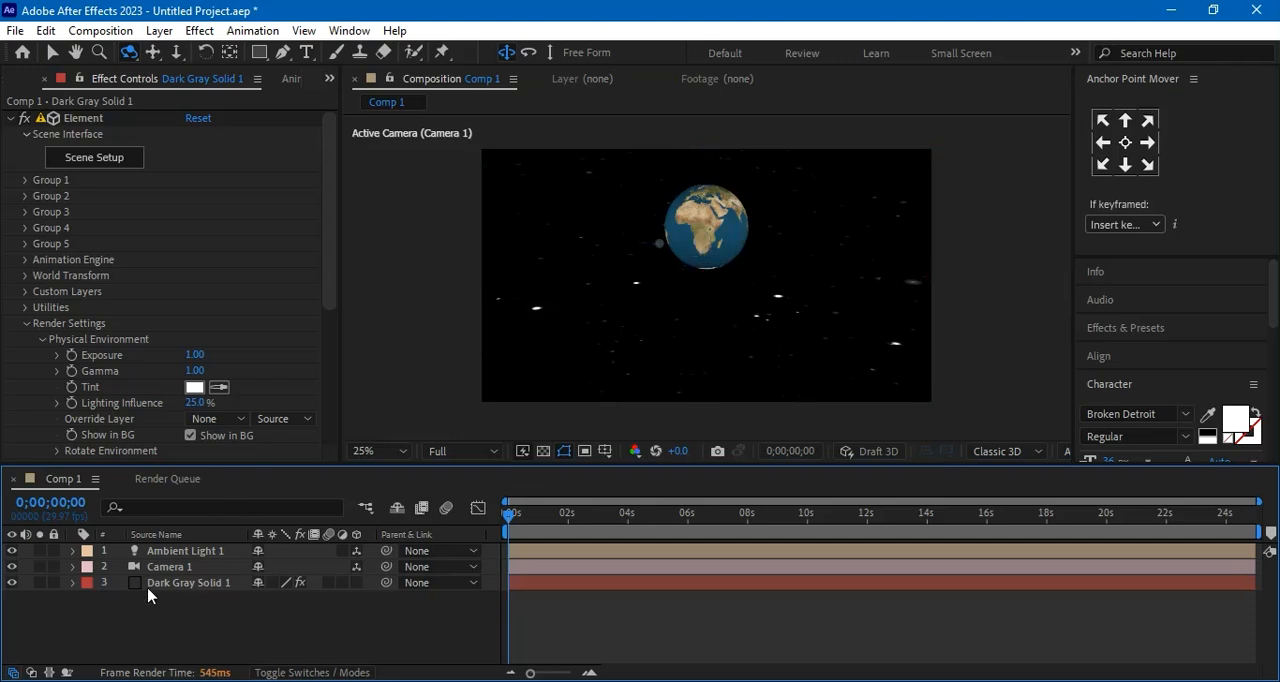
left_click_drag(102, 563, 109, 549)
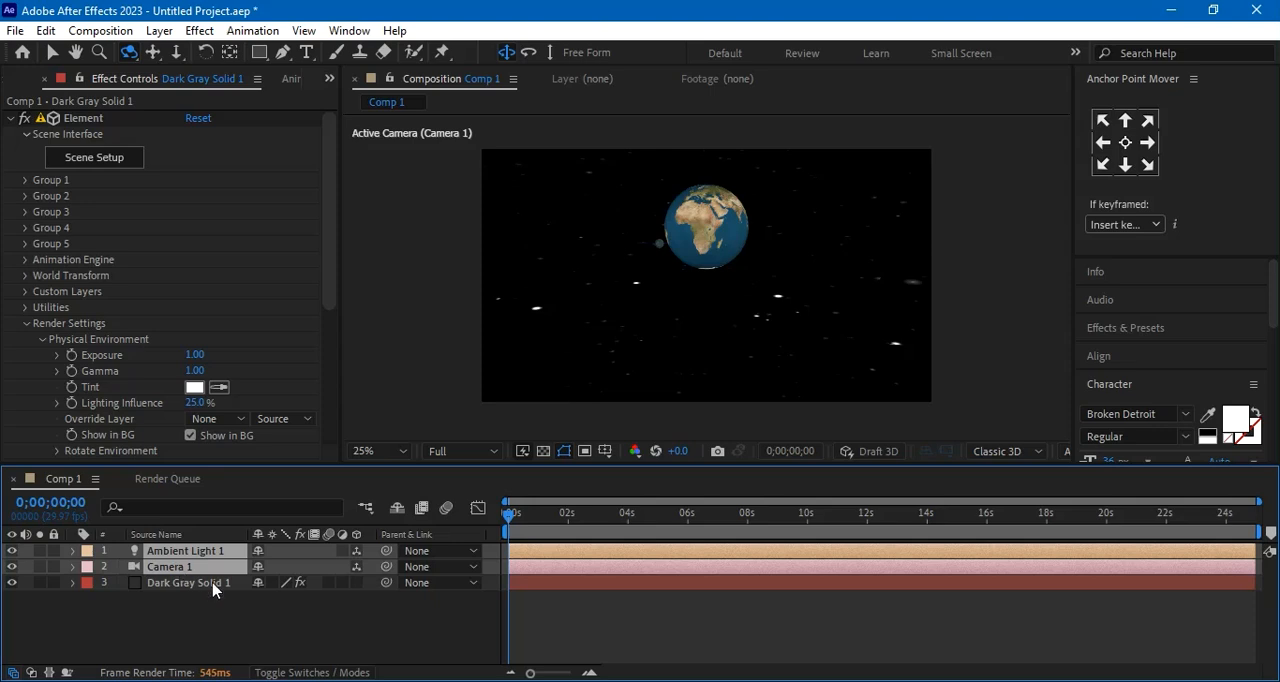
left_click(216, 612)
mouse_move(196, 561)
left_mouse_down()
mouse_move(196, 541)
mouse_move(198, 559)
left_mouse_up()
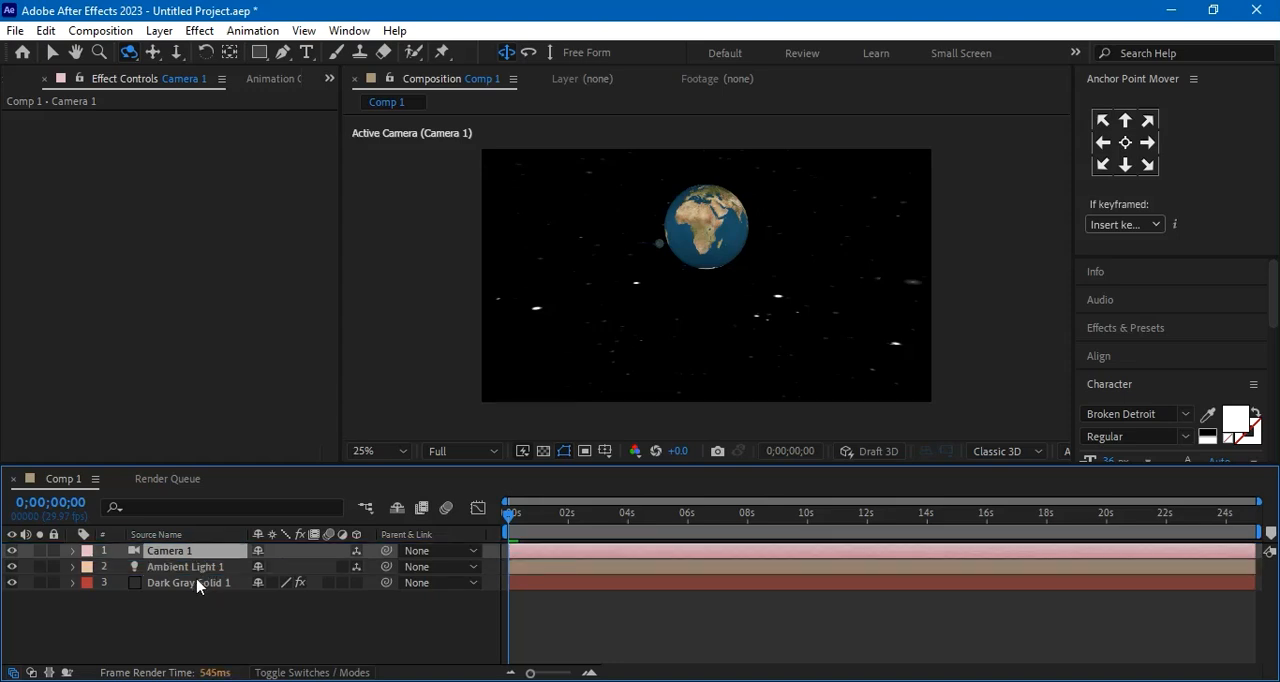
Add starting keyframes at 0 seconds for Camera 1's Point of Interest, Position, Orientation, and X, Y and Z Rotation
left_click(73, 551)
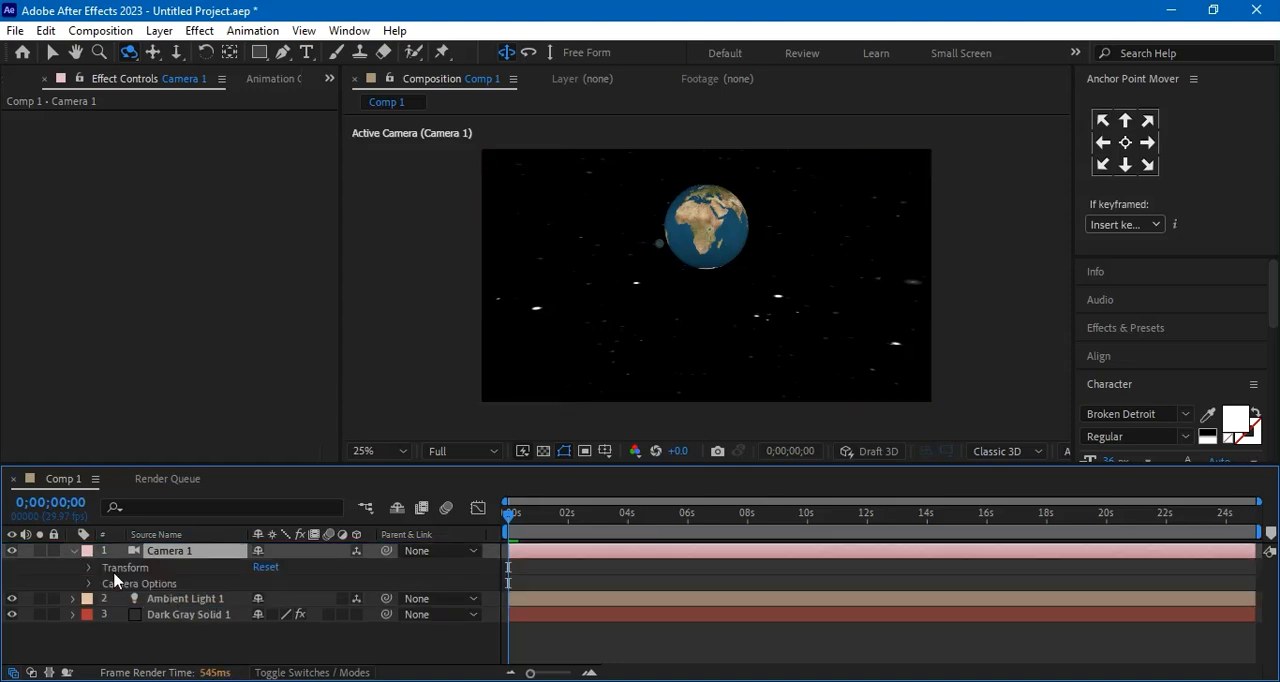
left_click(89, 568)
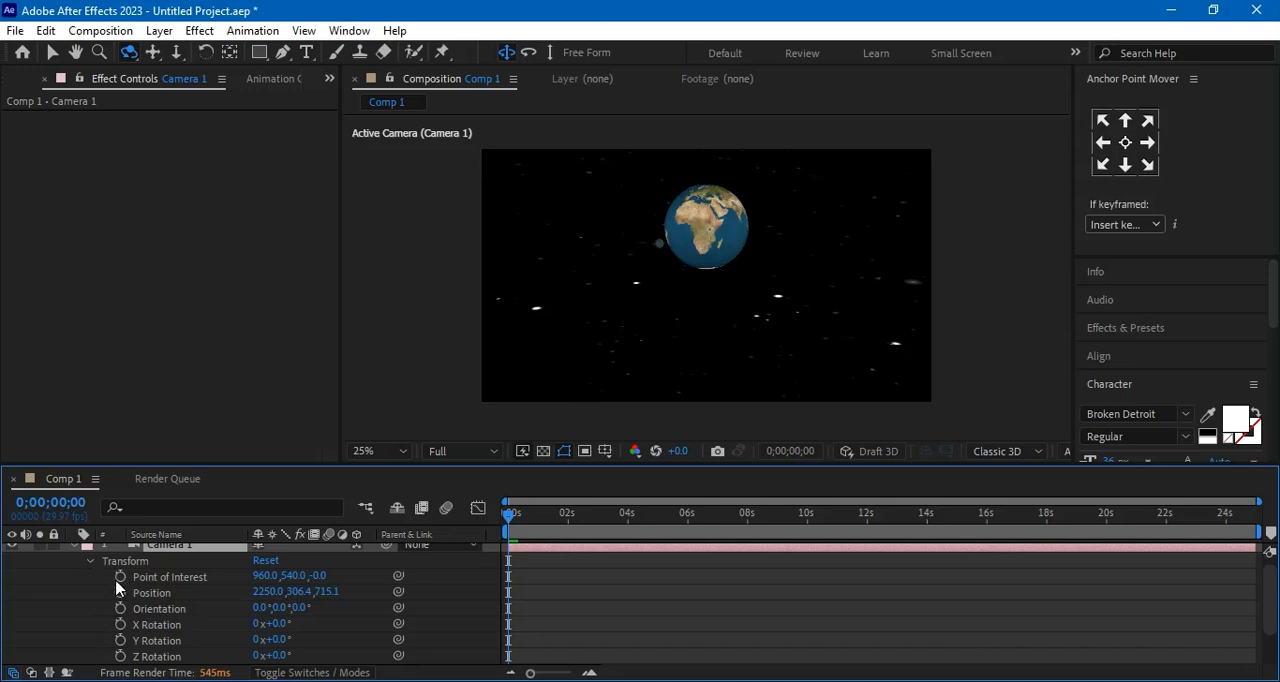
left_click(120, 577)
left_click(120, 592)
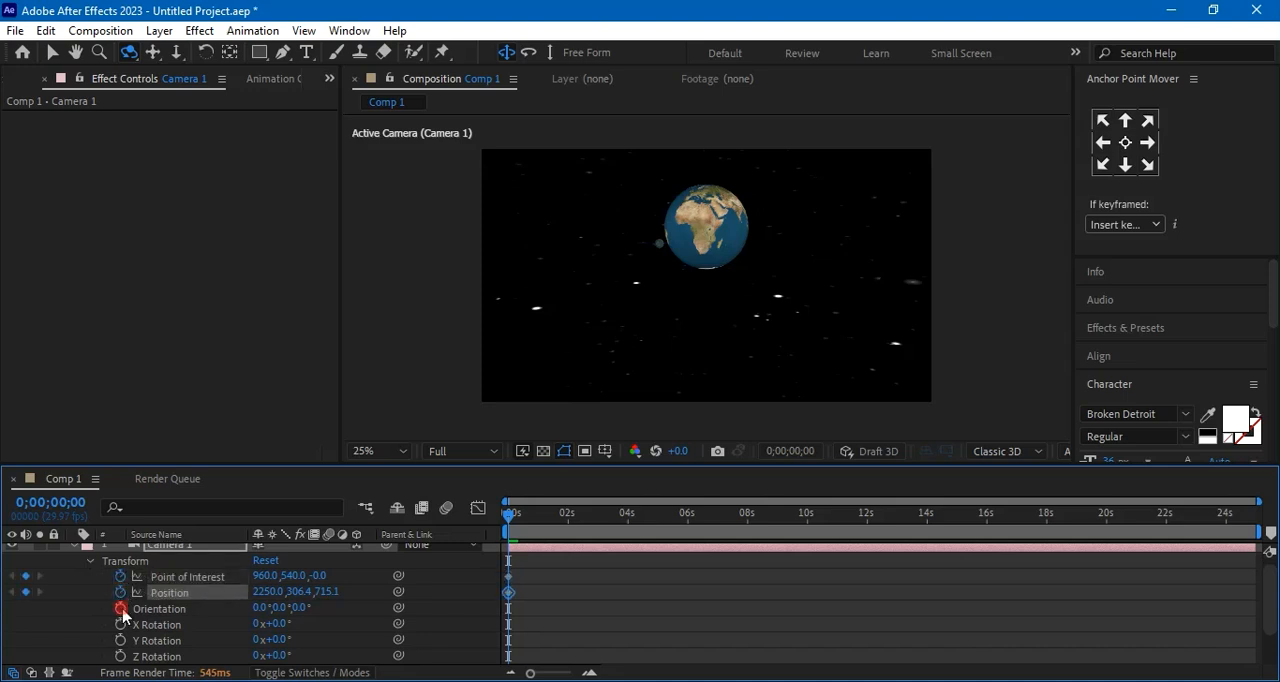
left_click(120, 608)
left_click(120, 624)
left_click(120, 640)
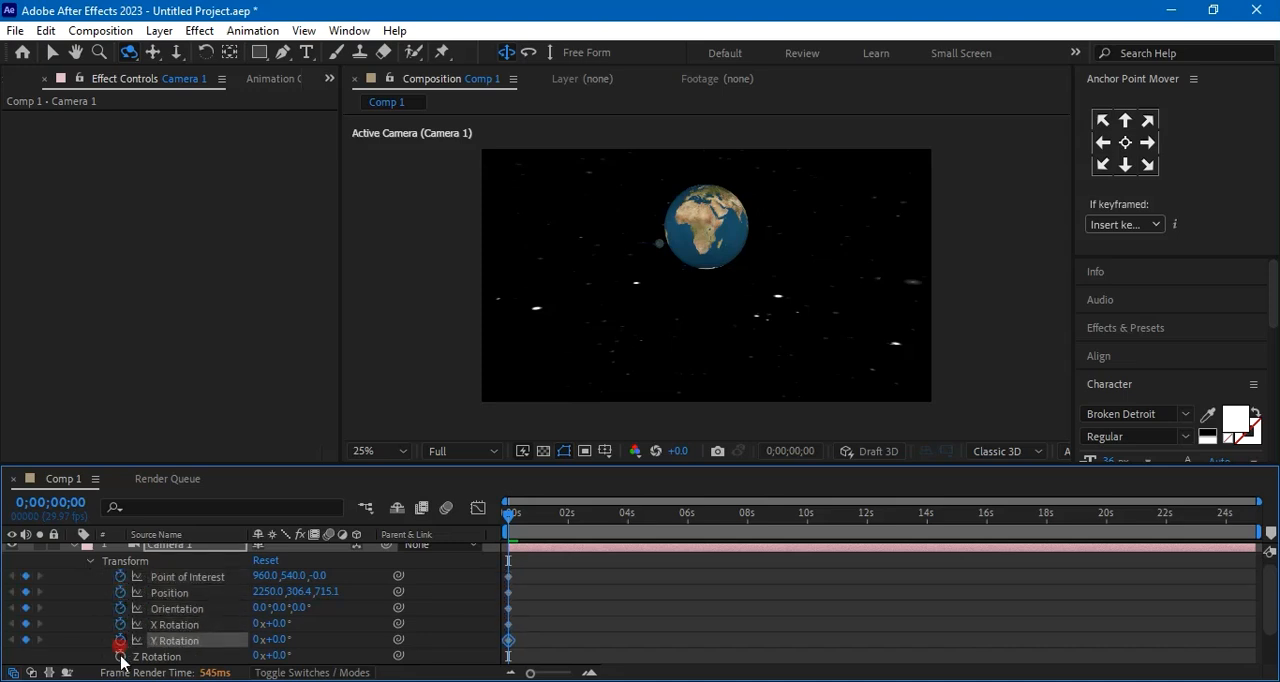
left_click(120, 656)
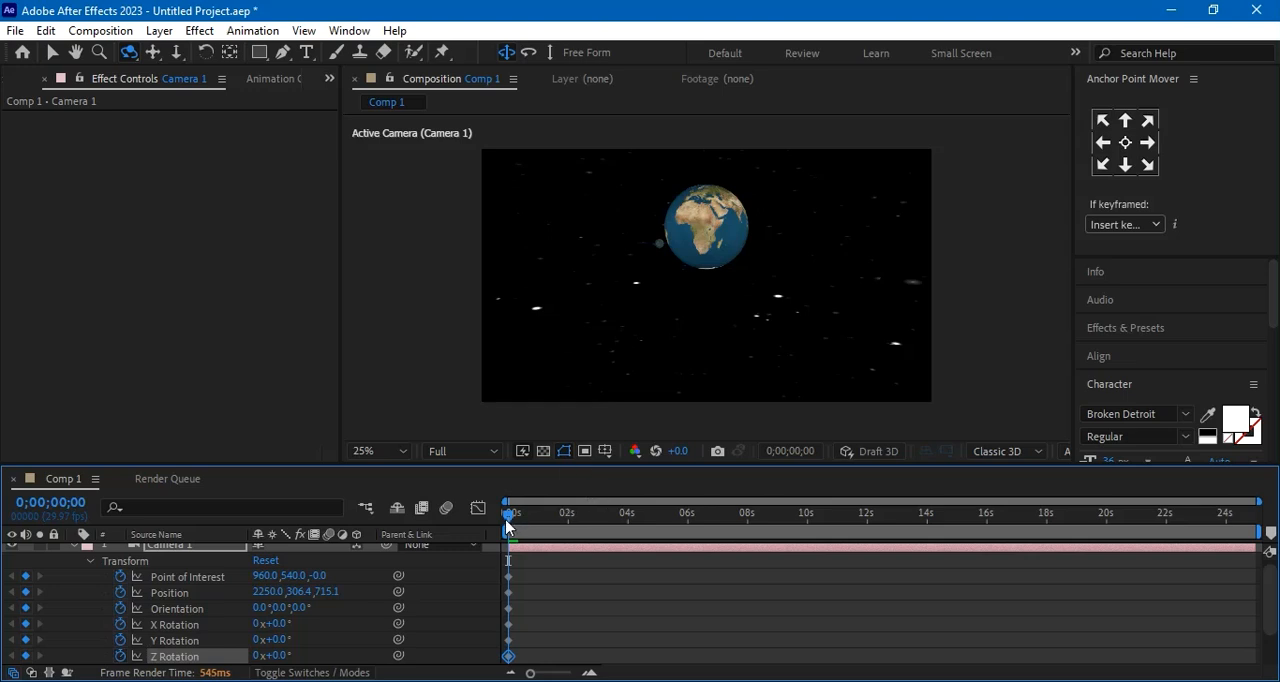
At 0;00;13;29, orbit Camera 1 to a new view of the Earth and set its Y position to 29.5
left_click_drag(511, 522, 927, 556)
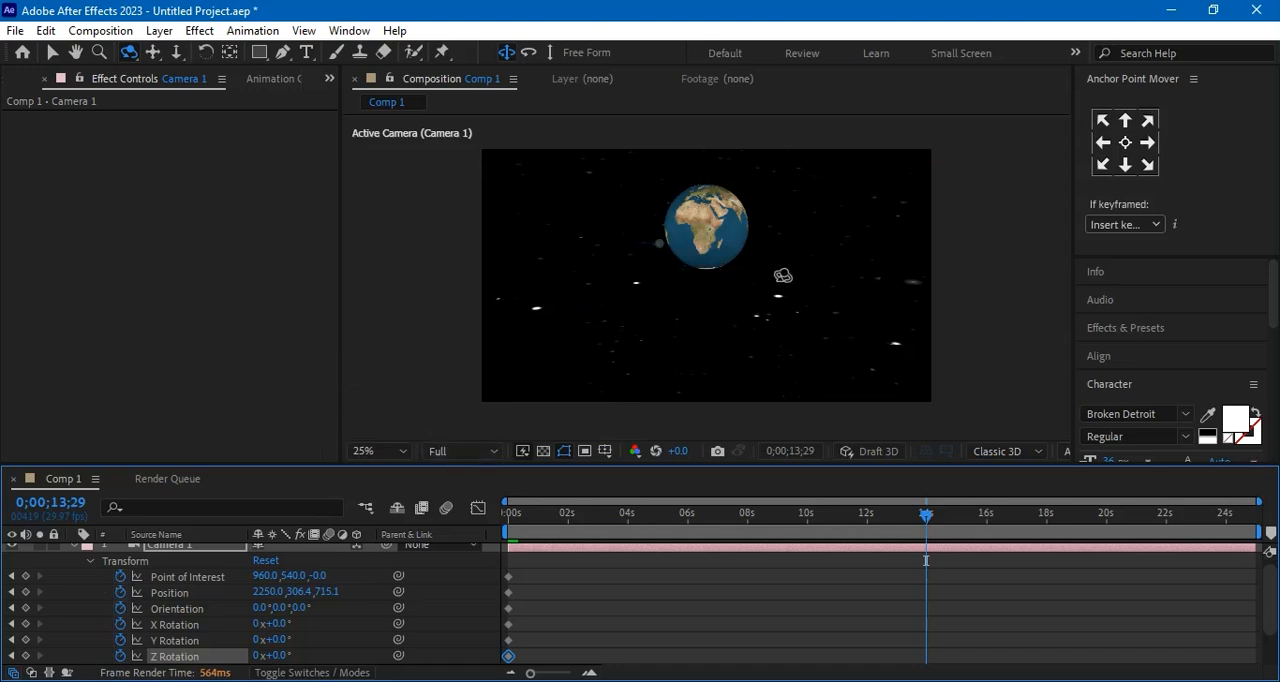
left_click_drag(766, 256, 762, 295)
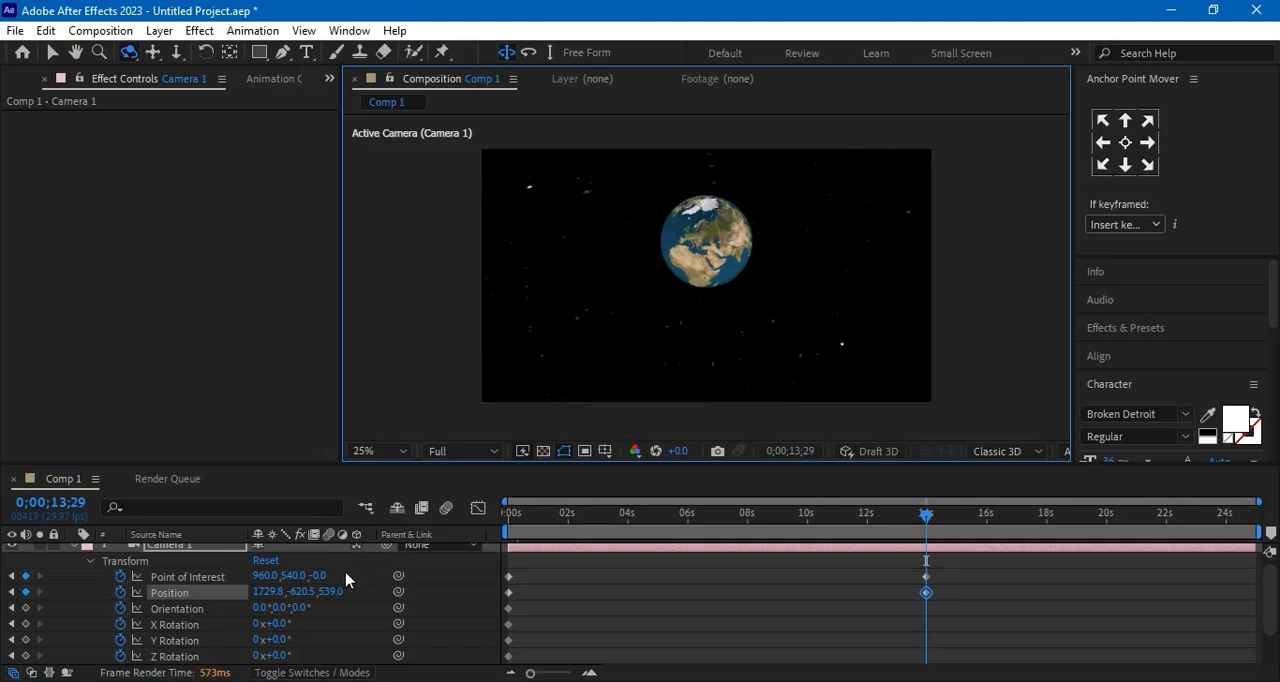
left_click_drag(300, 596, 585, 635)
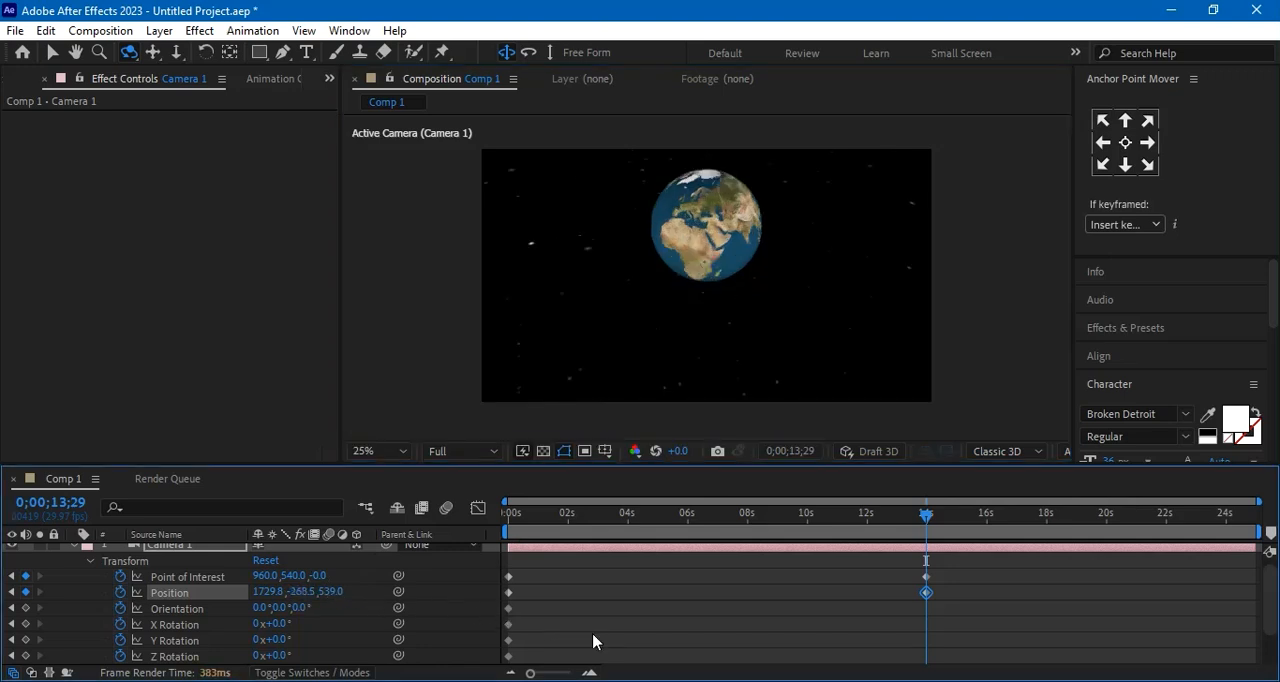
left_click_drag(300, 594, 553, 630)
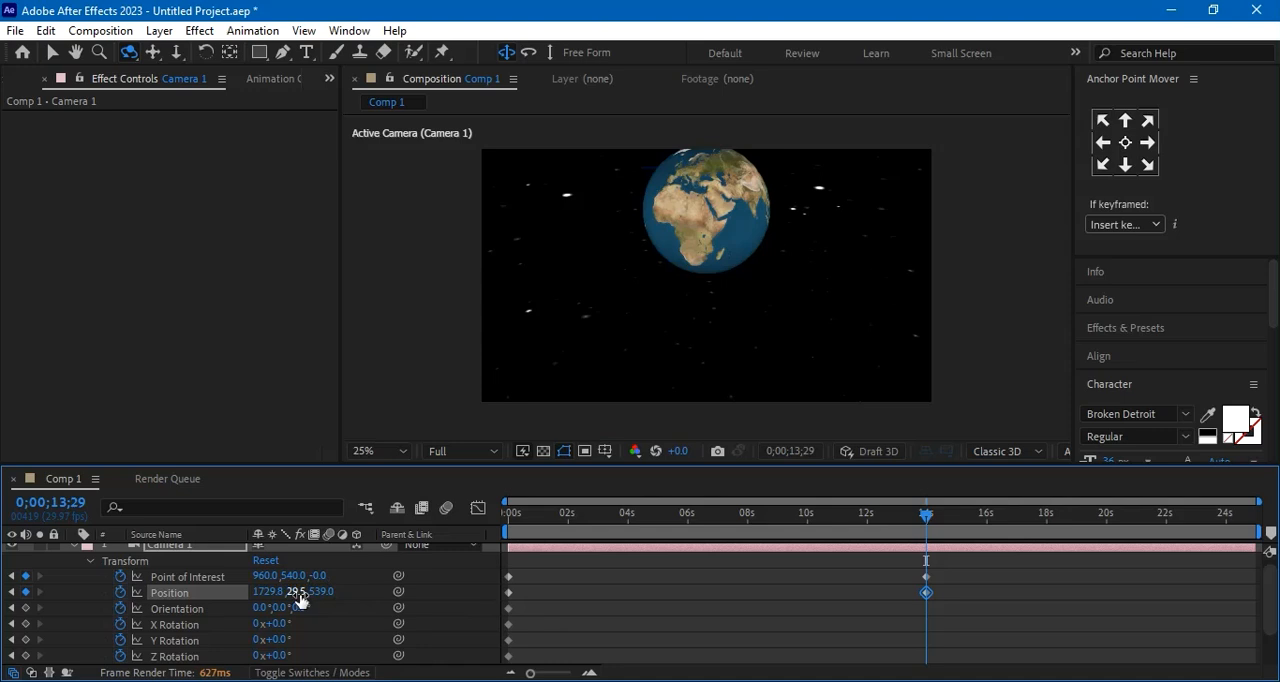
Adjust the Y value of Camera 1's Point of Interest to 353 at 0;00;13;29 to center the Earth vertically
left_click_drag(295, 581, 360, 584)
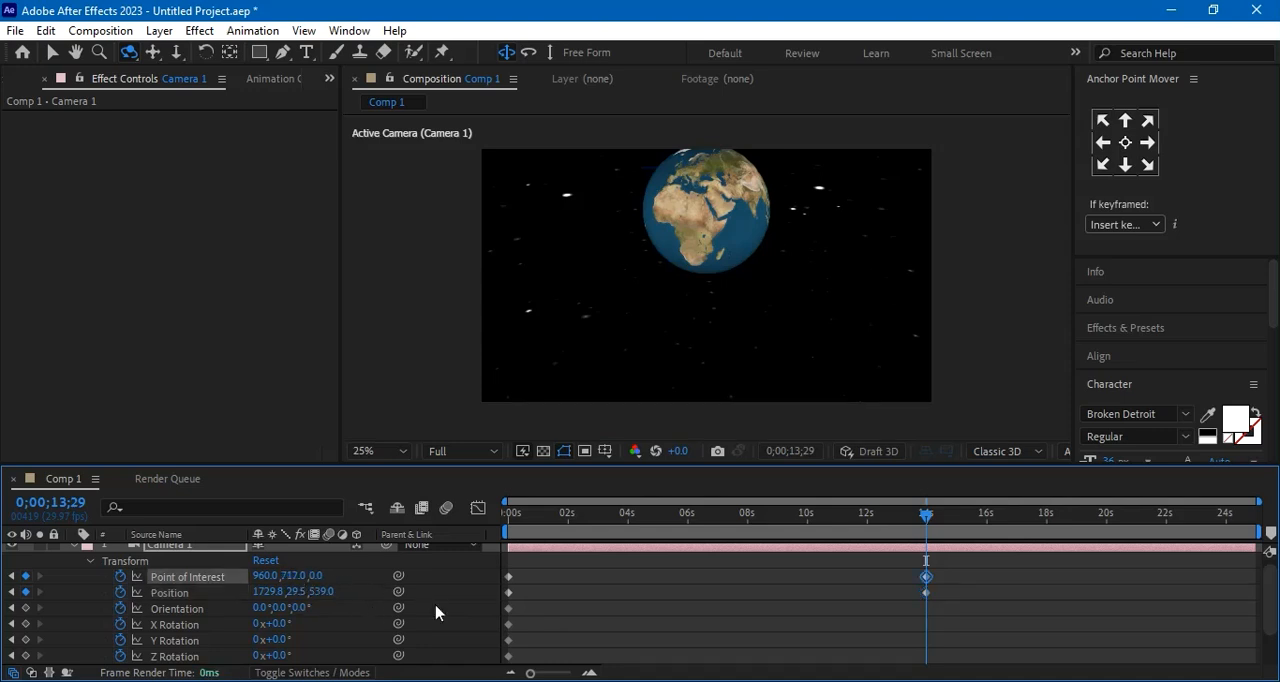
left_click_drag(294, 583, 75, 617)
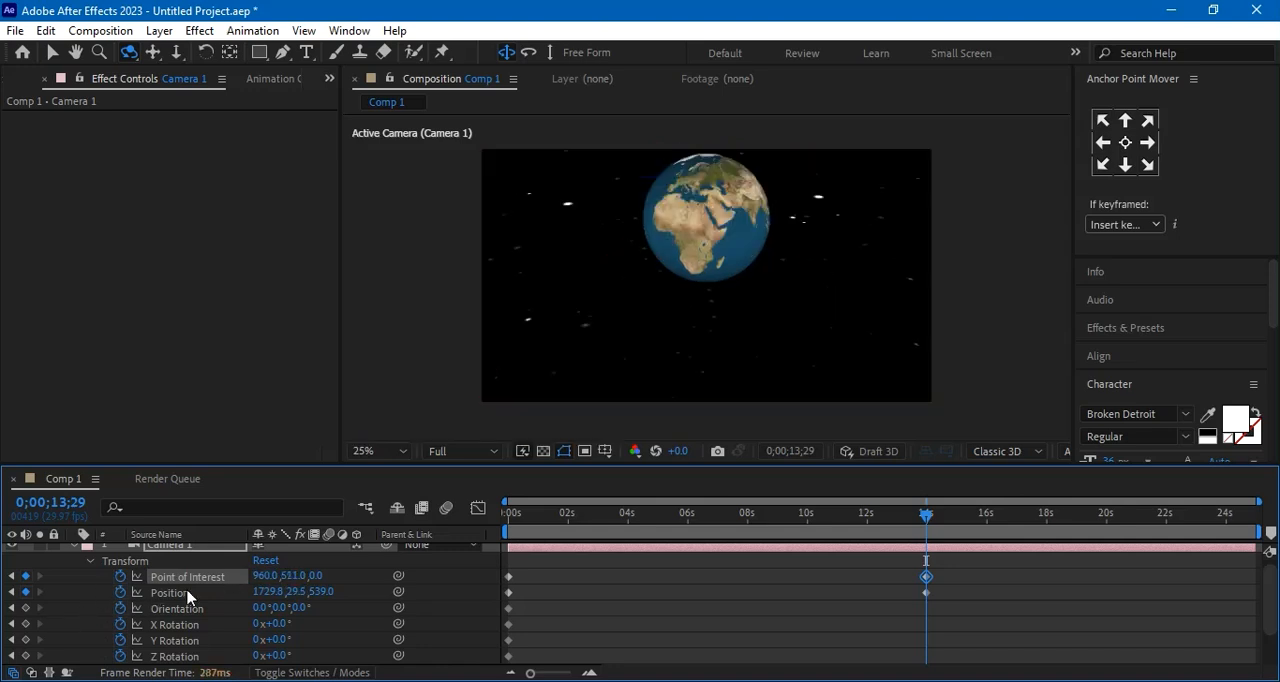
left_click_drag(287, 576, 161, 611)
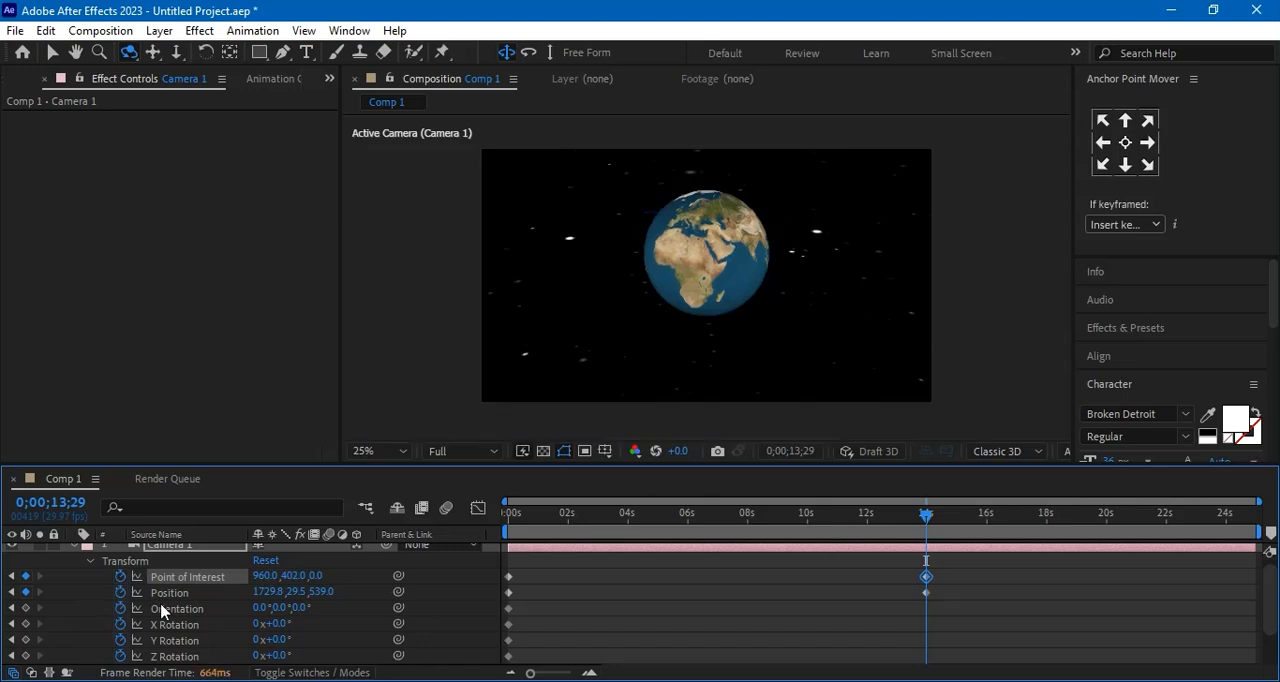
left_click_drag(289, 576, 238, 582)
Try lower and higher viewpoints for Camera 1 at 0;00;13;29 and settle its Y position at -73.5
left_click_drag(295, 591, 448, 594)
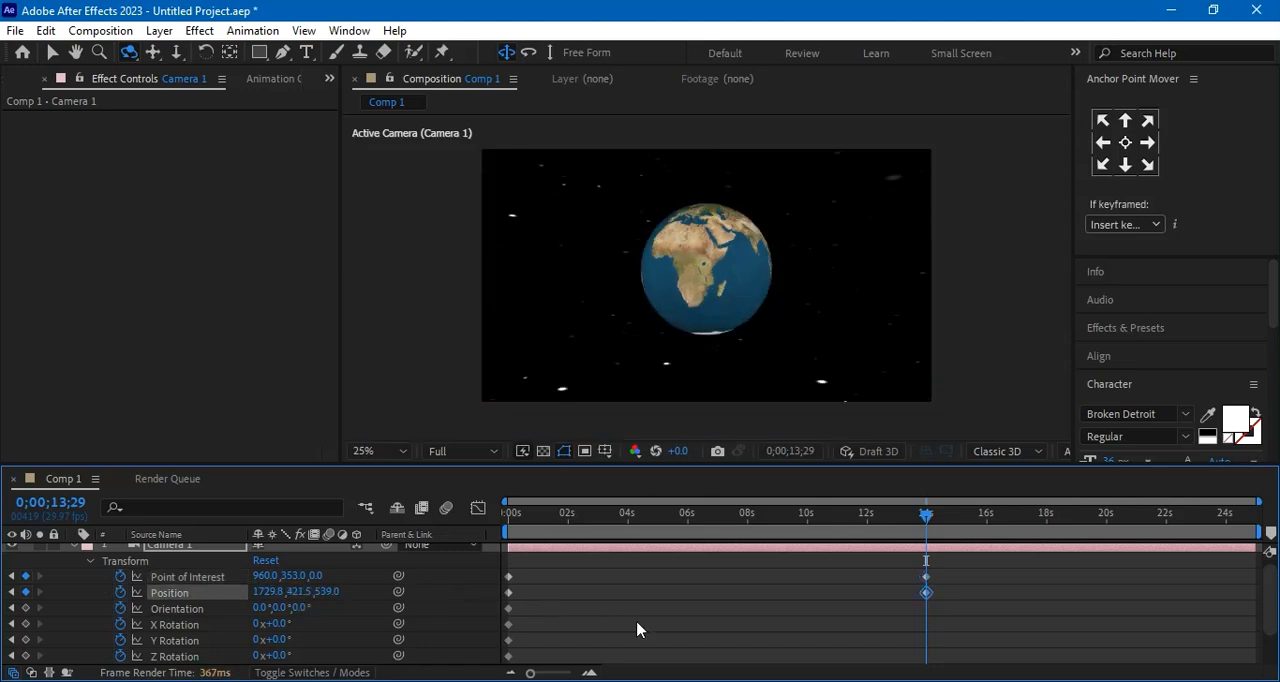
left_click_drag(296, 591, 634, 611)
left_click_drag(298, 592, 3, 607)
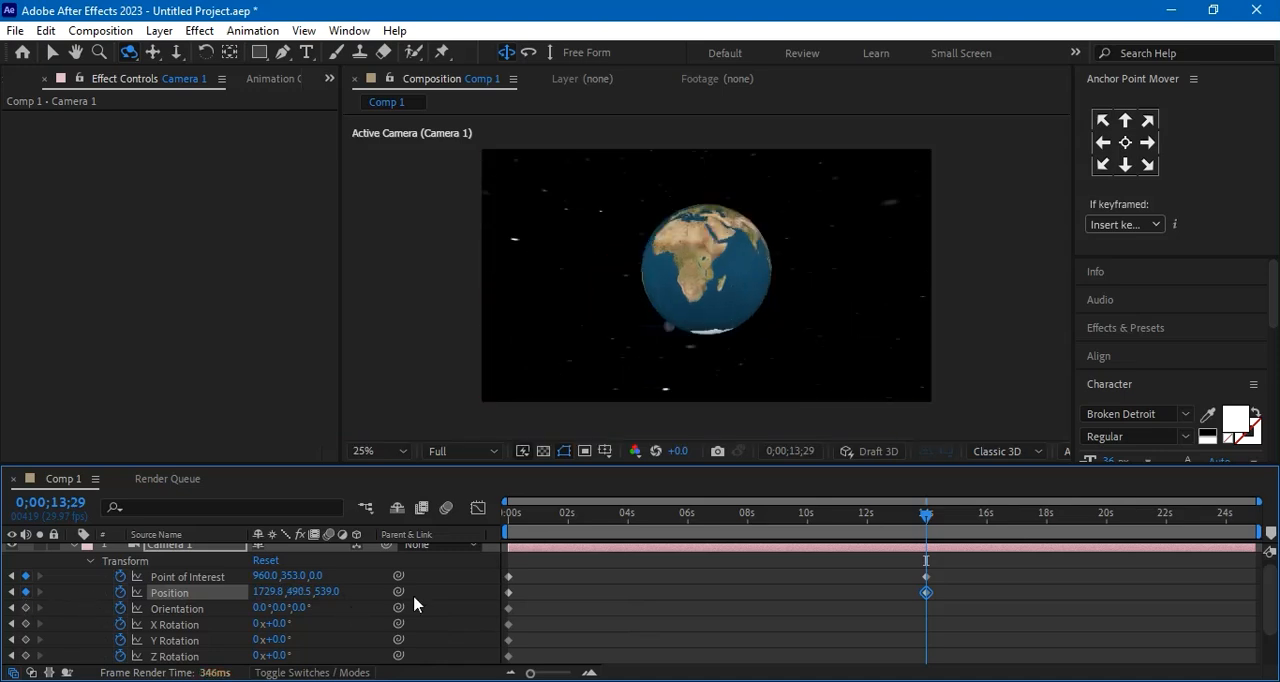
left_click_drag(296, 592, 6, 590)
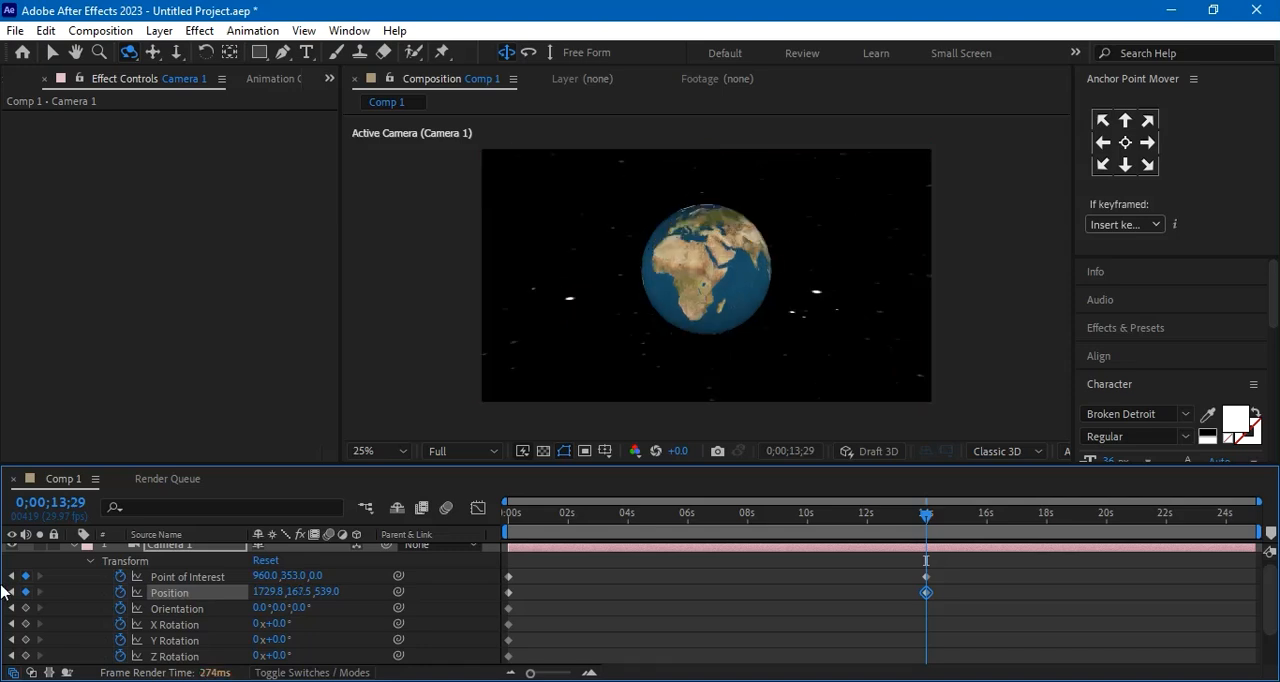
left_click_drag(300, 594, 148, 597)
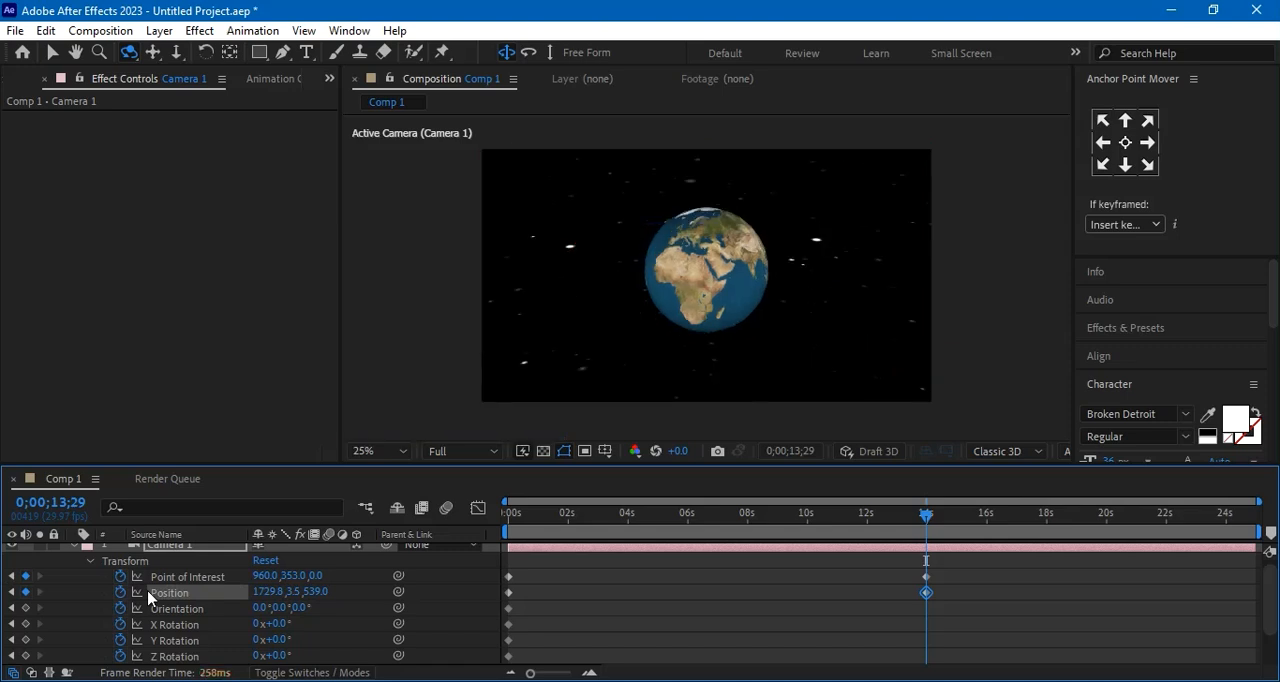
left_click_drag(293, 594, 240, 591)
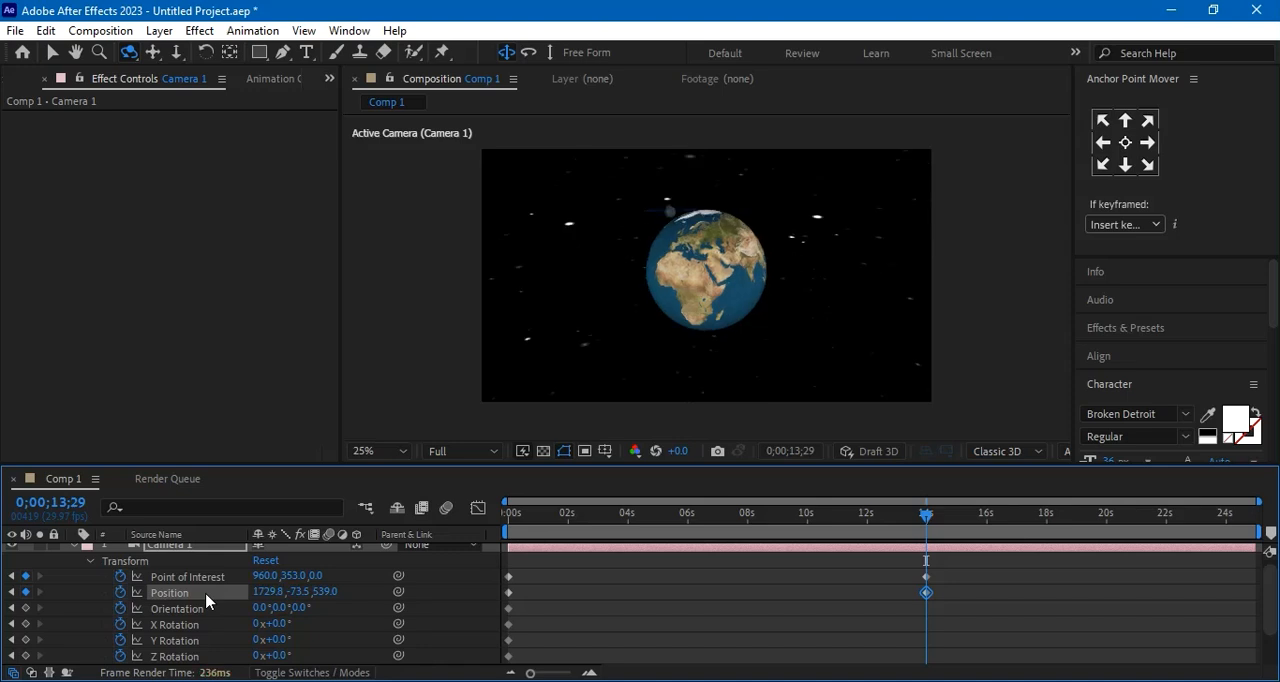
Set Camera 1's Point of Interest Y to 313 and its Z position to 828 at 0;00;13;29
left_click_drag(289, 577, 178, 592)
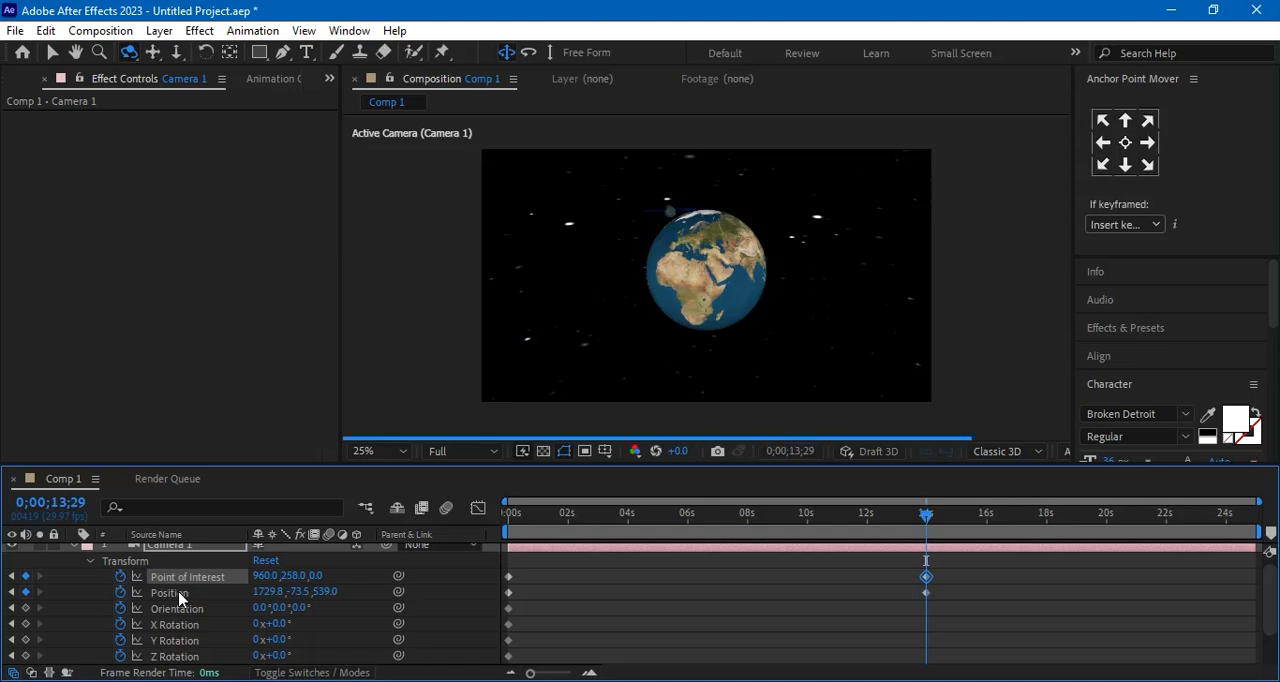
left_click_drag(289, 577, 336, 584)
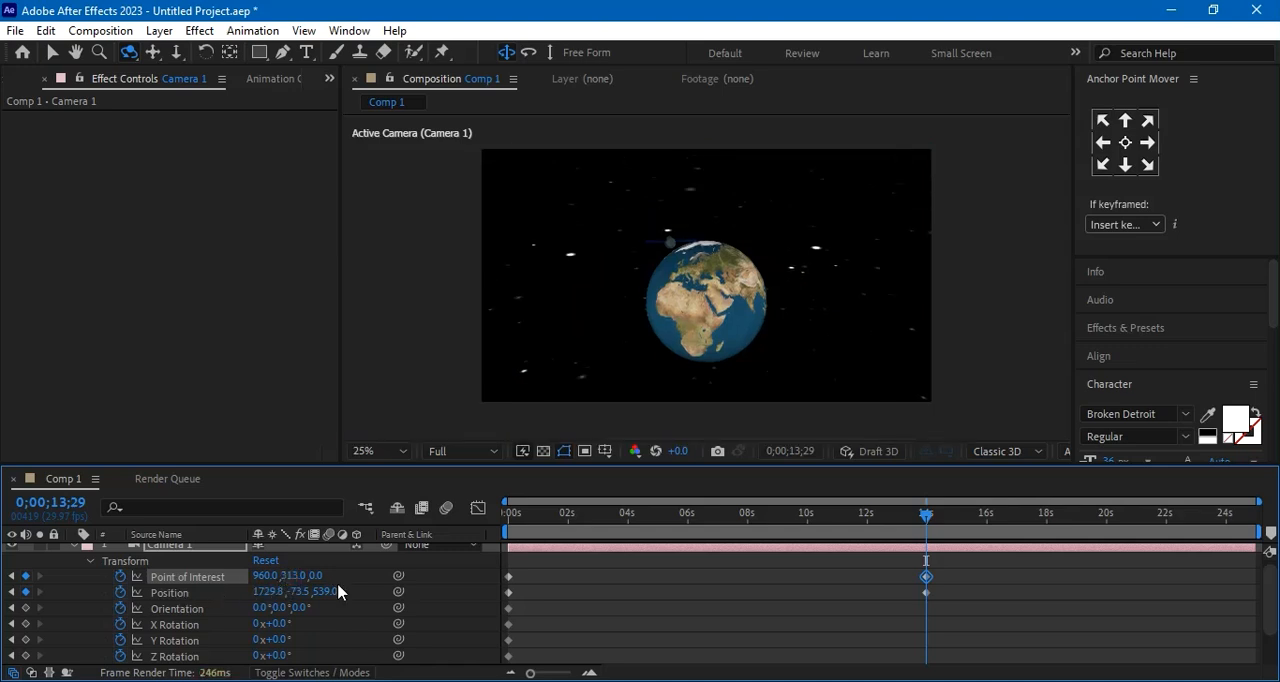
left_click_drag(323, 594, 600, 597)
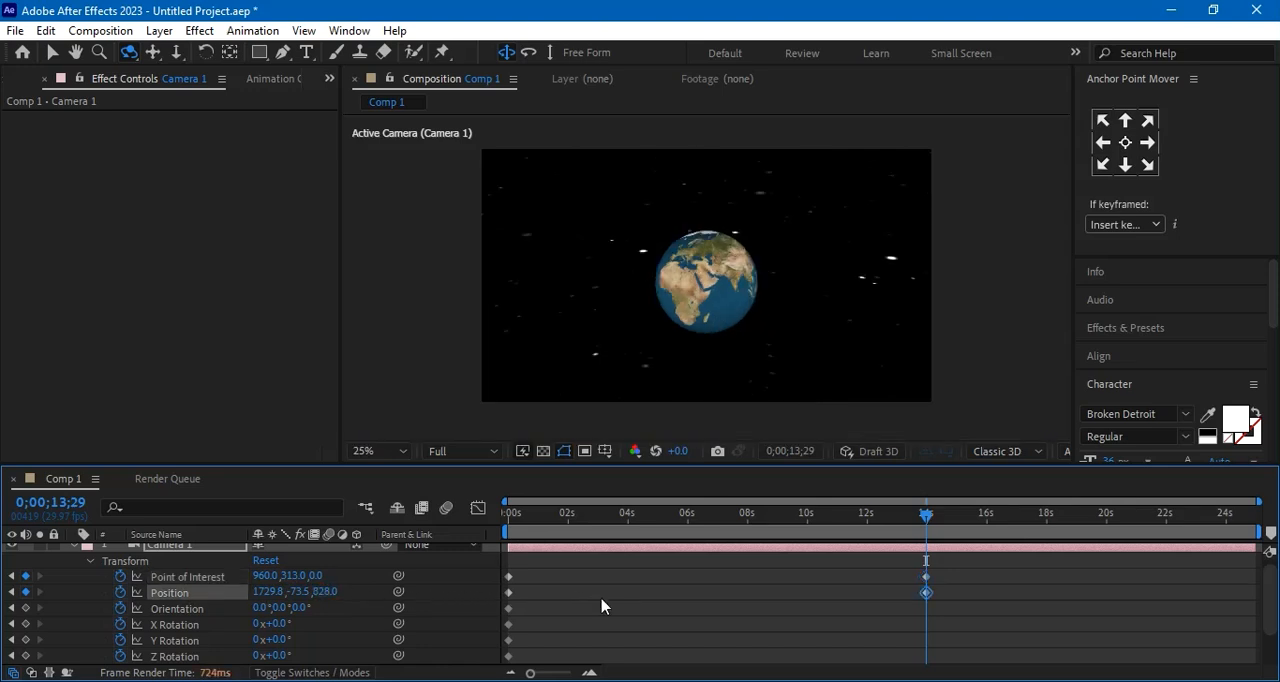
Try rolling Camera 1 with Z orientations up to 290° at 0;00;13;29, and reset the Orientation
left_click_drag(300, 607, 429, 621)
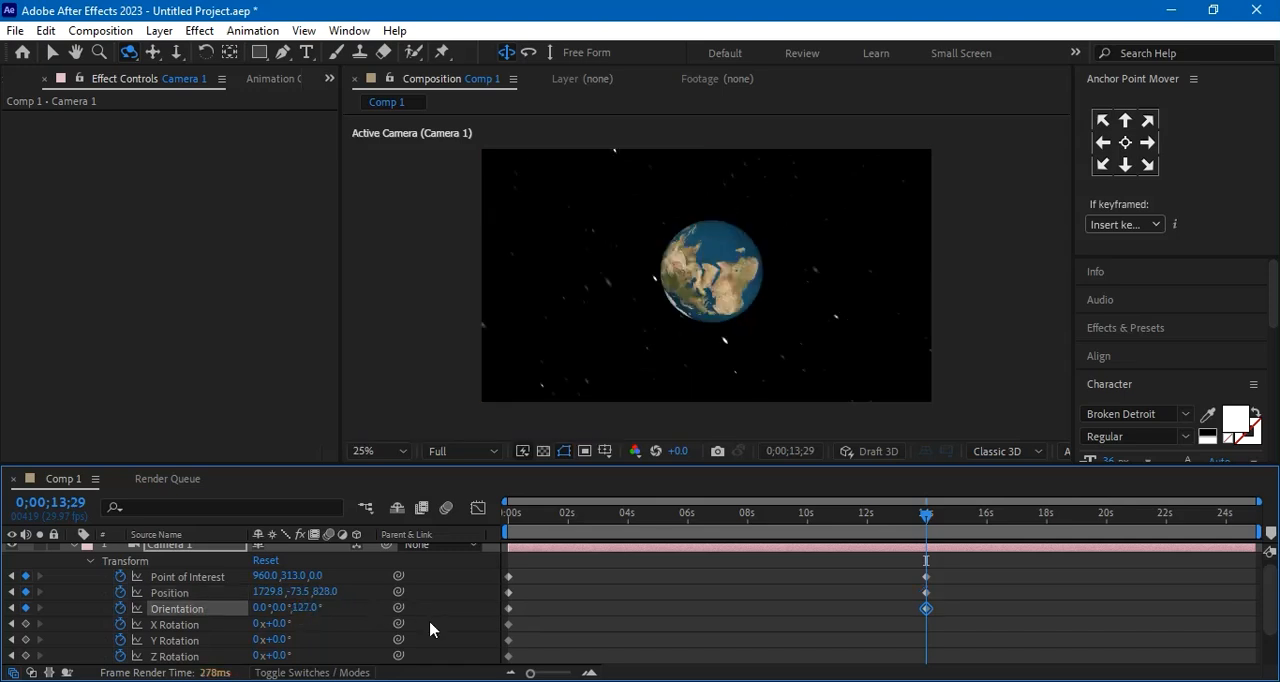
left_click_drag(300, 608, 335, 613)
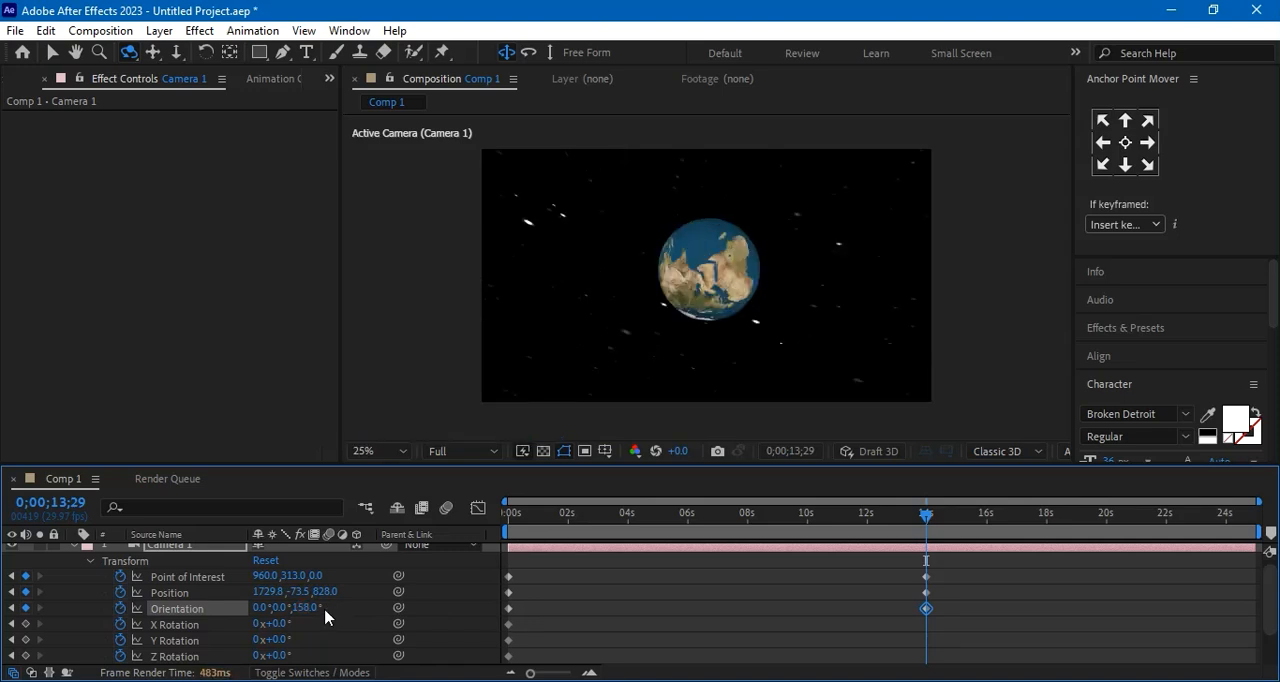
left_click_drag(302, 609, 345, 614)
left_click_drag(305, 607, 367, 607)
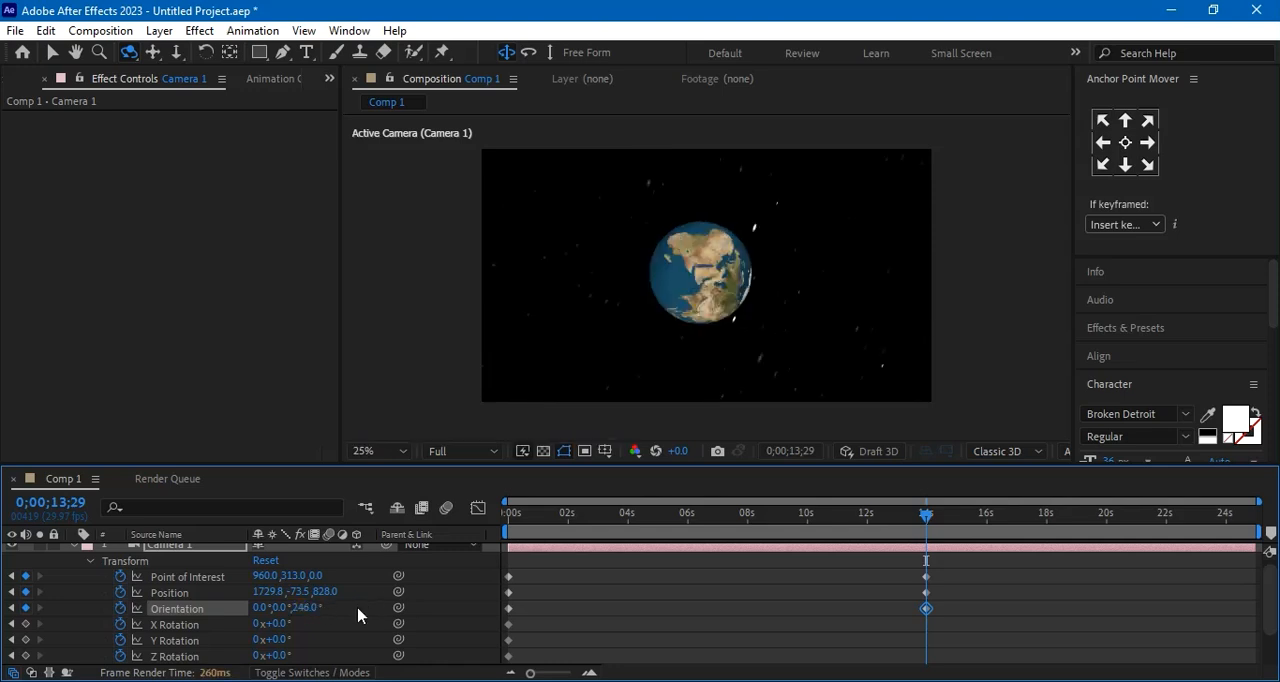
left_click_drag(304, 608, 348, 609)
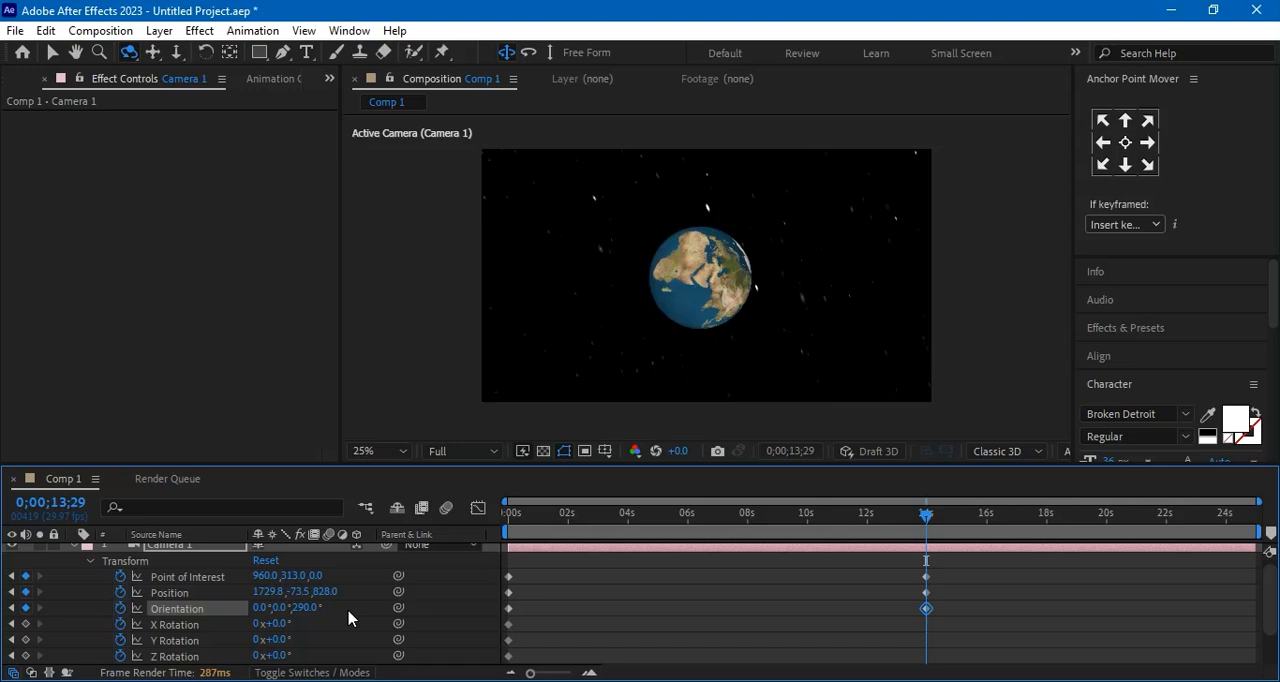
right_click(303, 609)
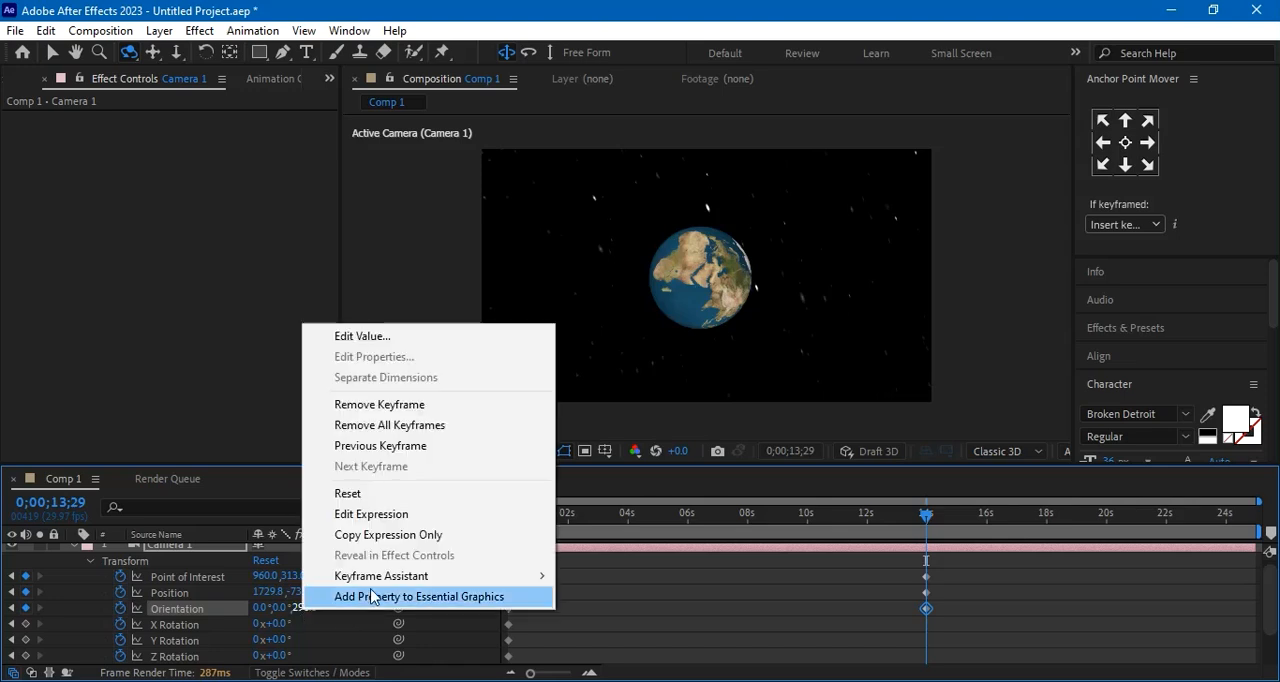
left_click(366, 495)
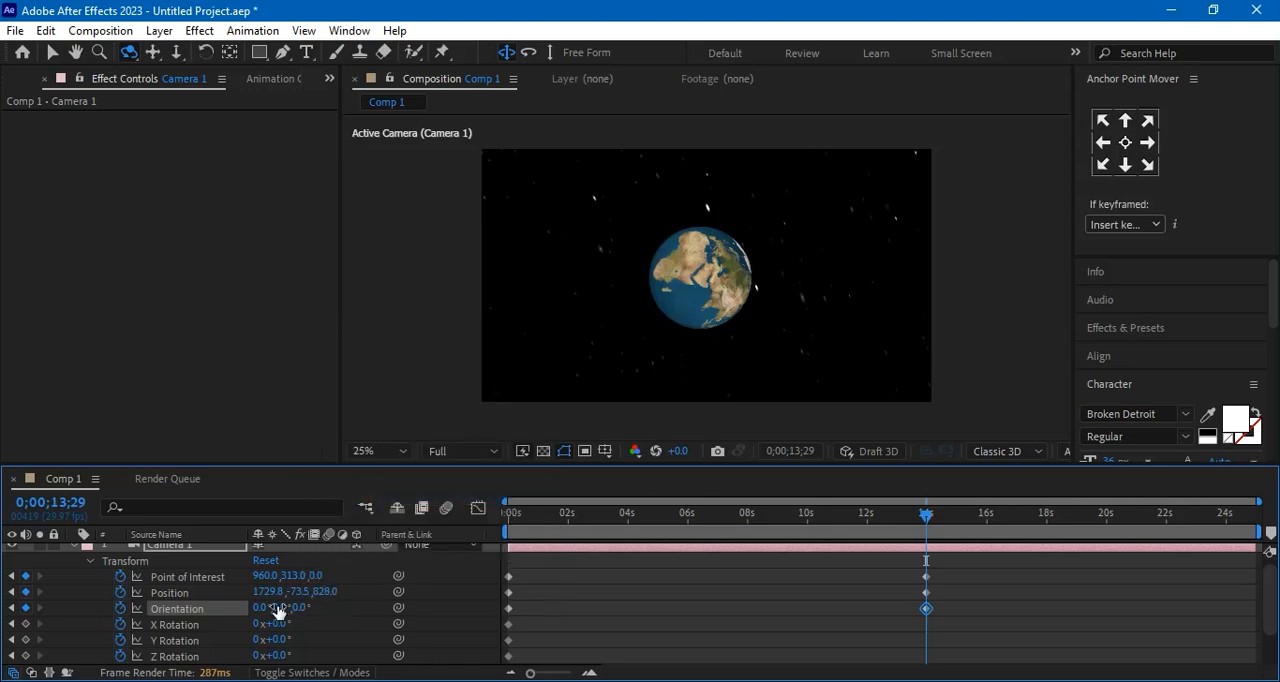
left_click_drag(370, 617, 412, 625)
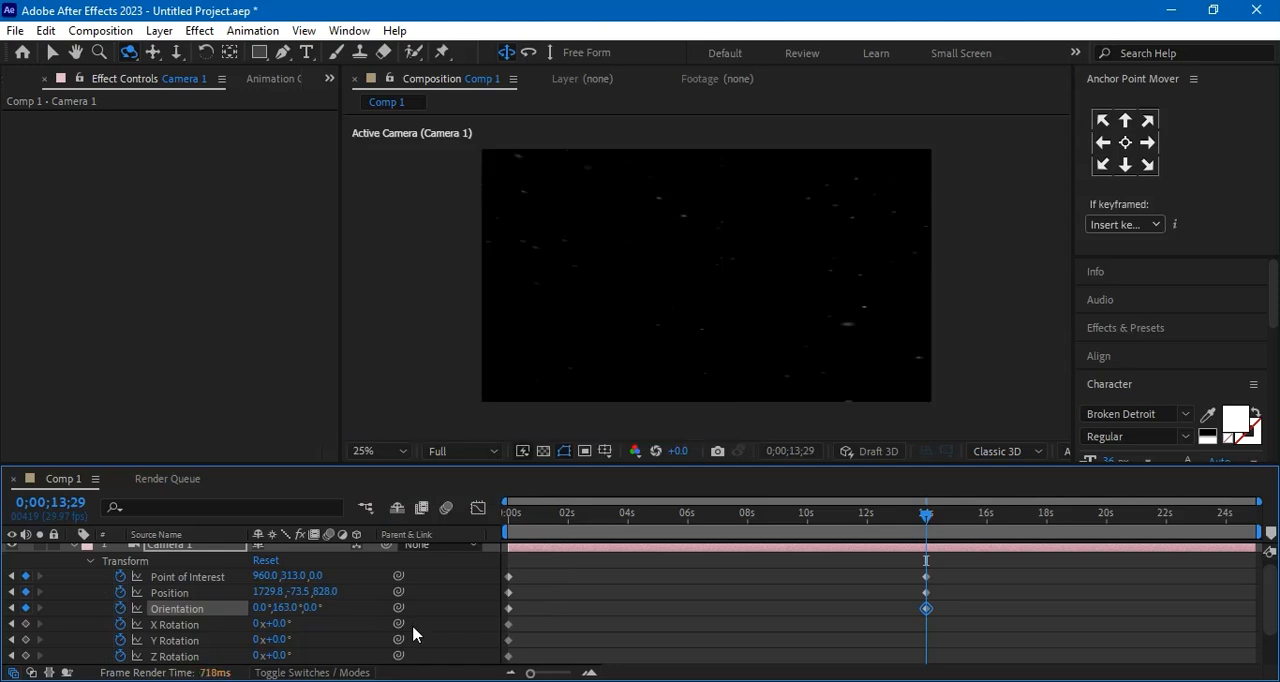
right_click(285, 613)
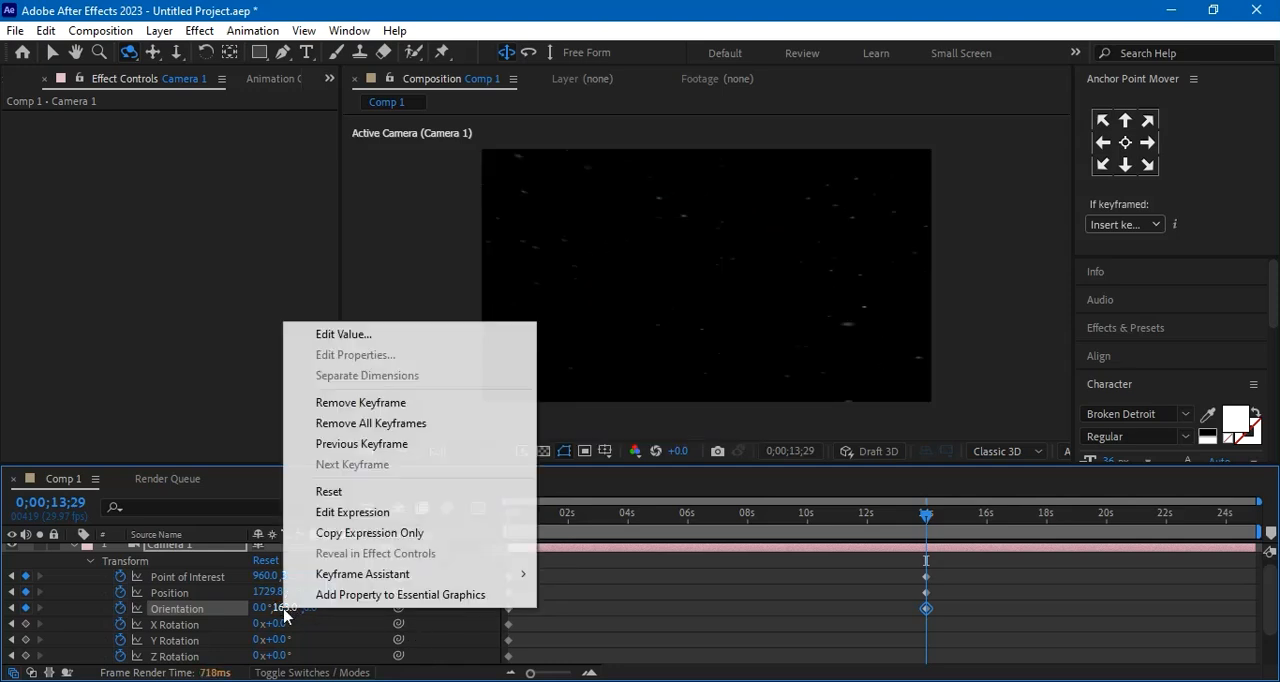
left_click(330, 493)
Set Camera 1's Y Orientation to 9° at 0;00;13;29
left_click_drag(283, 605, 315, 614)
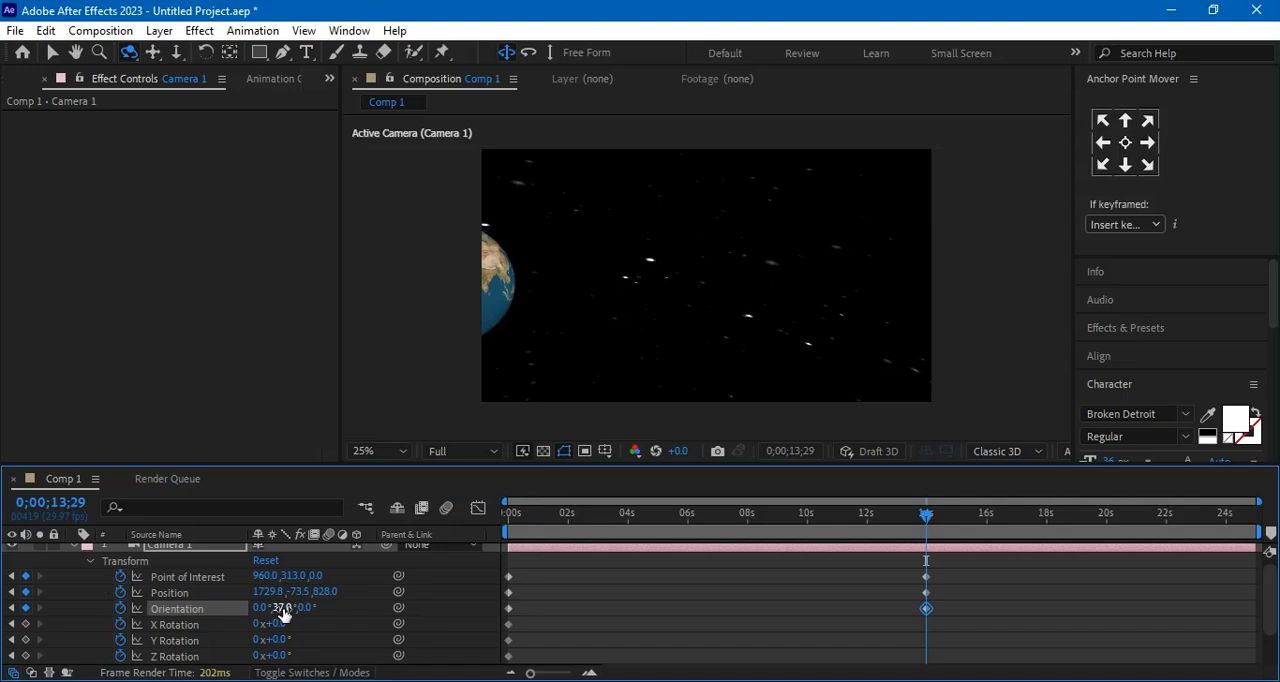
left_click(283, 607)
left_click_drag(273, 610, 268, 613)
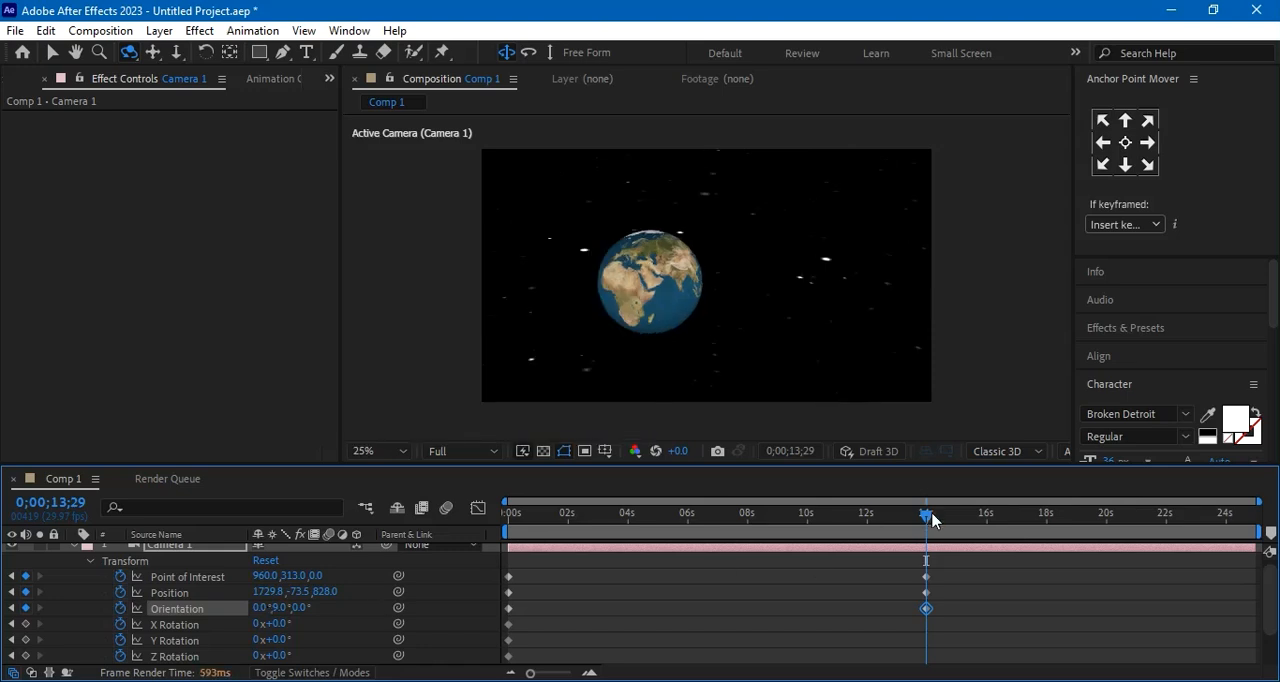
Preview the camera move by scrubbing back toward the start of the timeline, and return to the keyframes at 0;00;13;29
left_click_drag(927, 520, 712, 532)
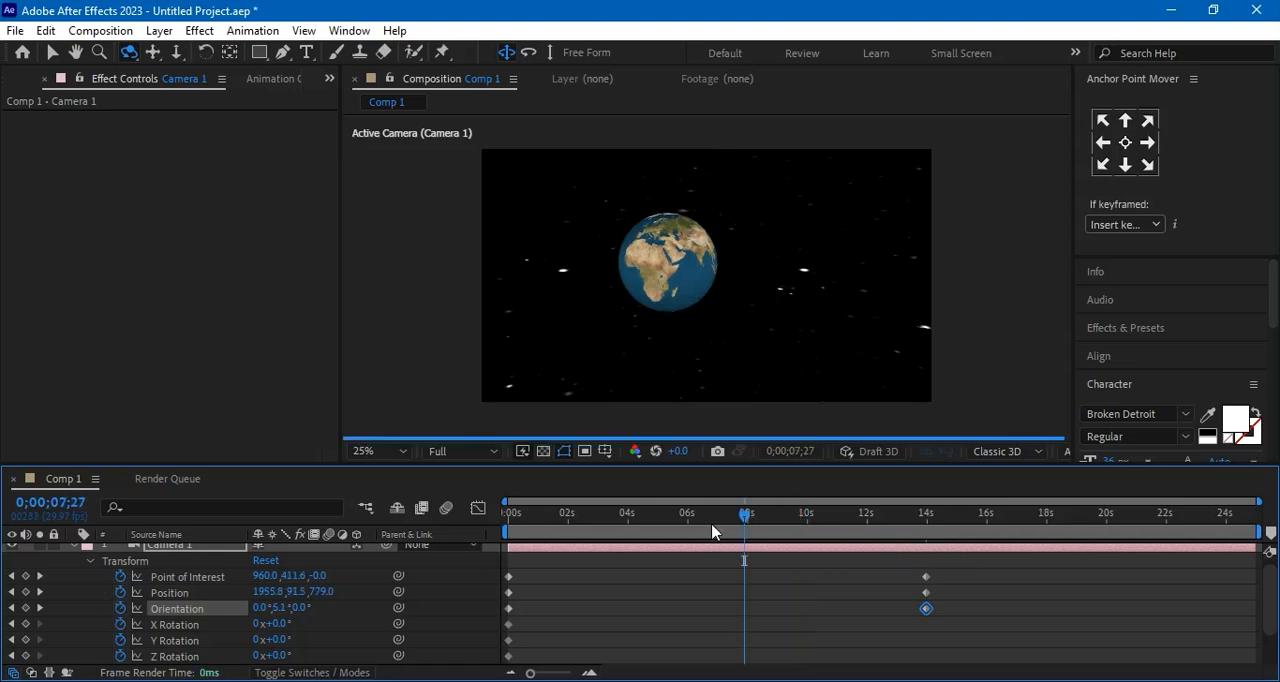
left_click_drag(745, 516, 626, 527)
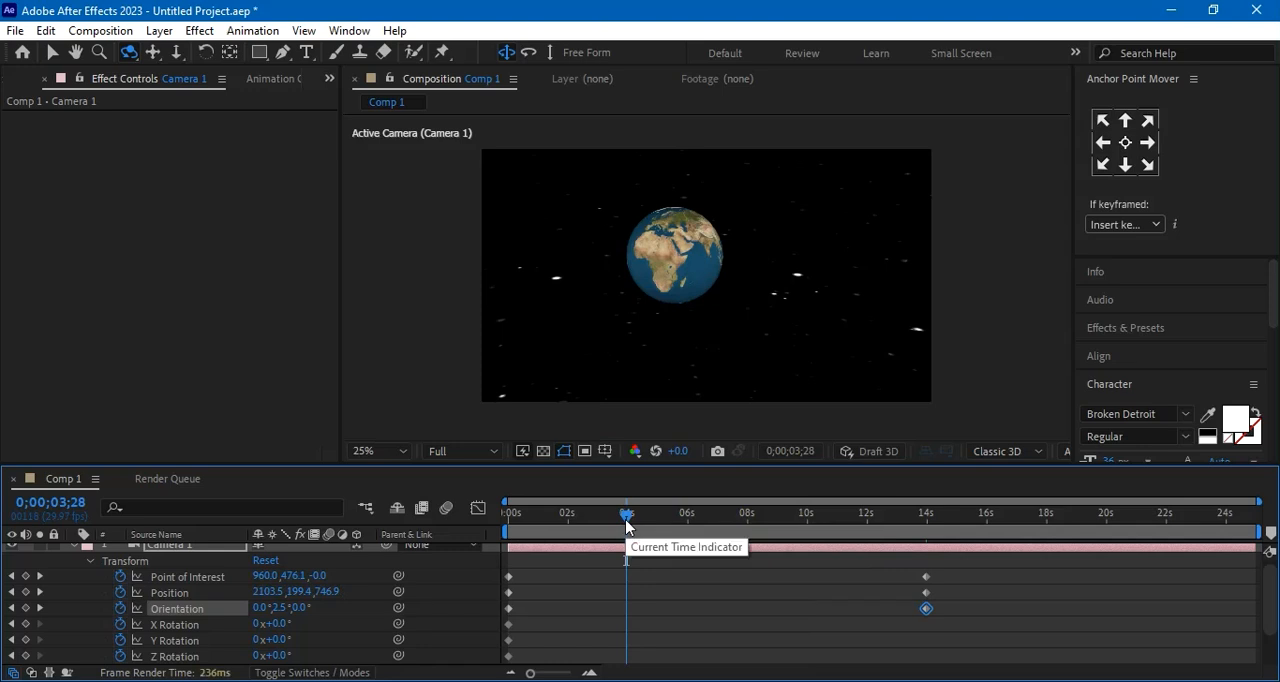
left_click_drag(626, 520, 534, 550)
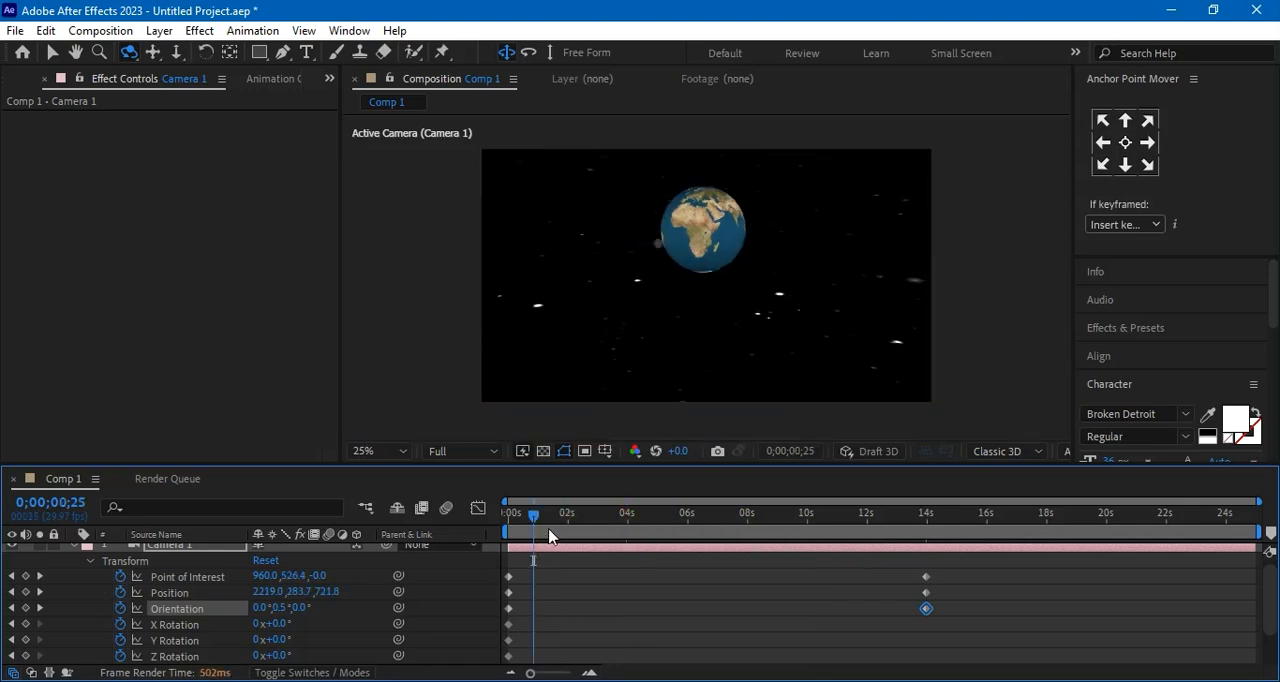
left_click_drag(594, 518, 923, 554)
key("Page_Down")
key("Page_Down")
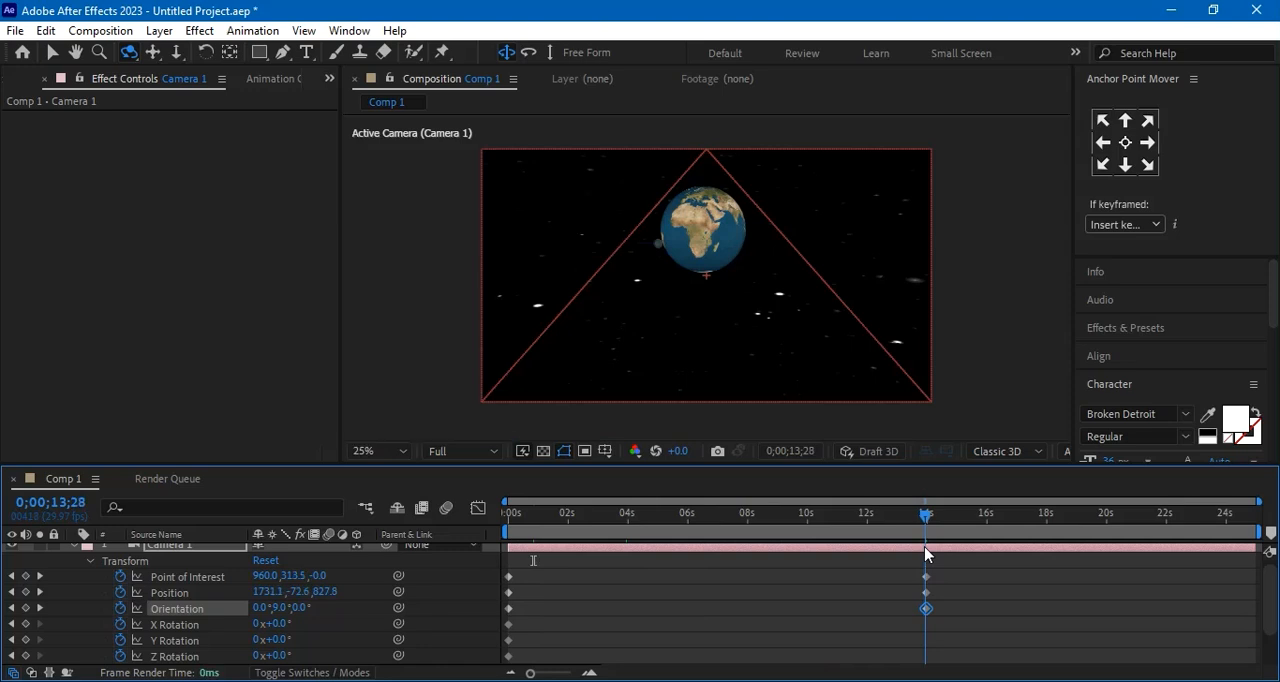
left_click(927, 608)
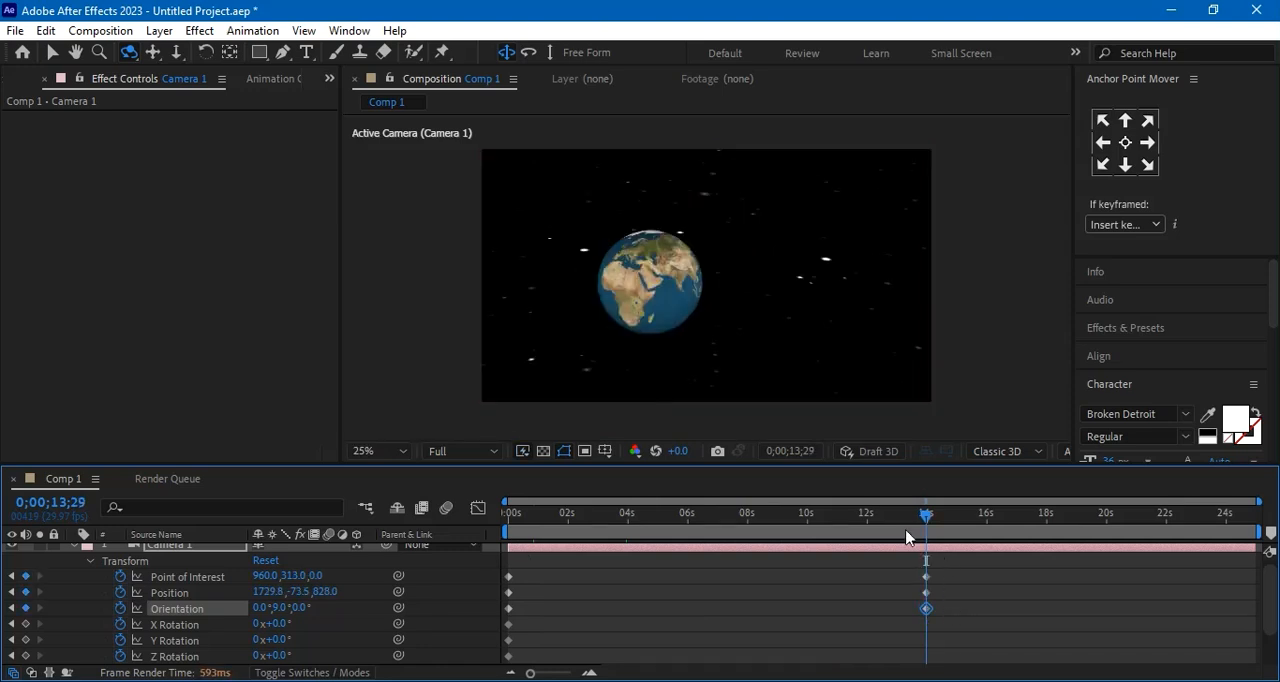
Raise Camera 1's viewpoint at 0;00;13;29 by setting its Position X to 1811.8 and Y to -209.5
scroll(1006, 567, "up", 1)
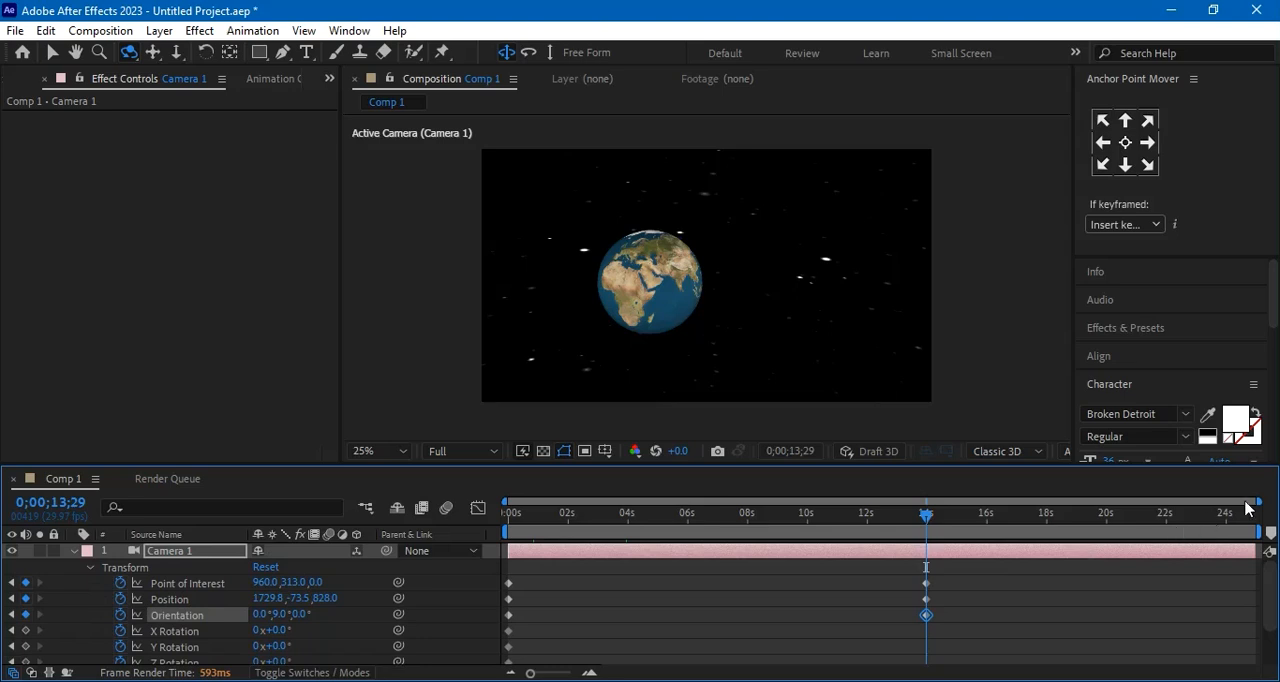
left_click_drag(1166, 510, 1050, 500)
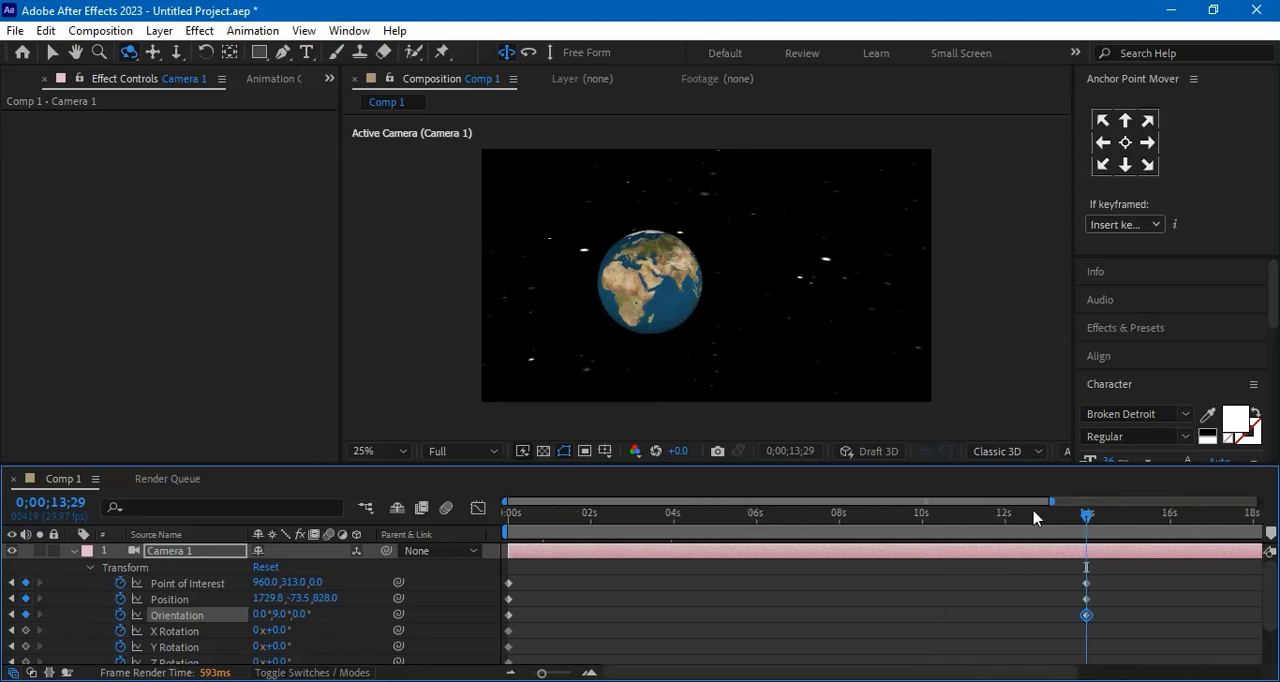
left_click_drag(515, 514, 855, 546)
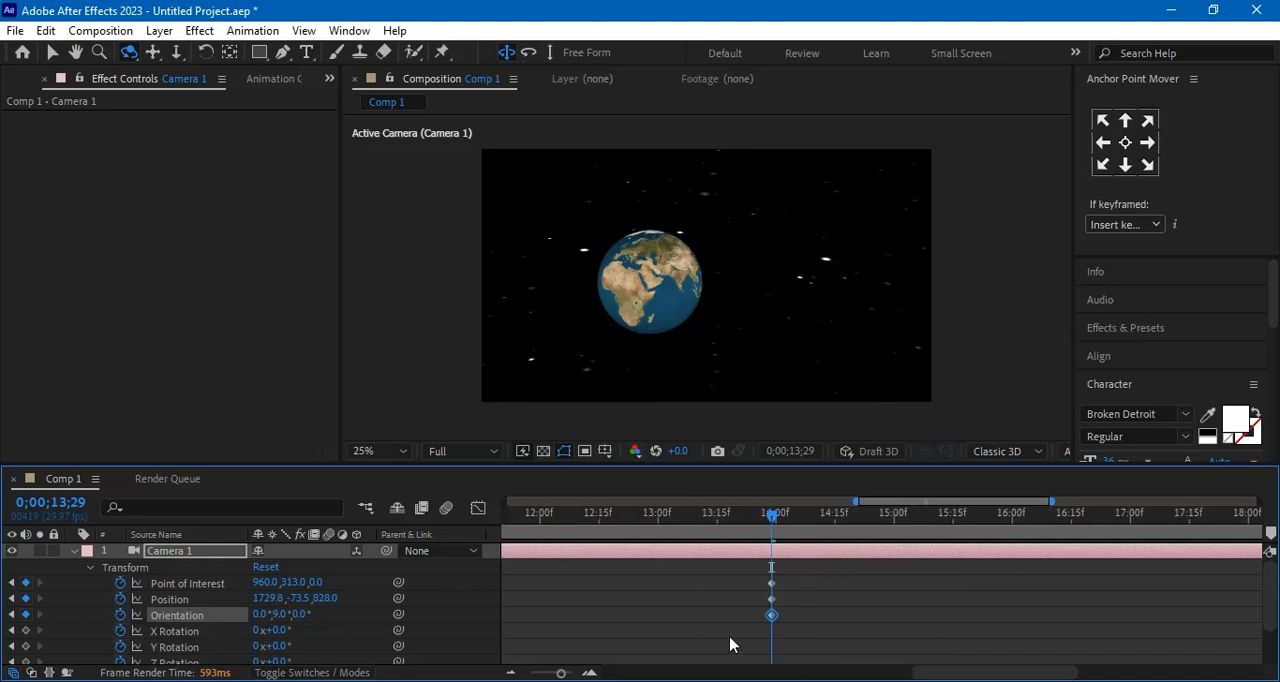
left_click(296, 599)
left_click_drag(296, 599, 262, 604)
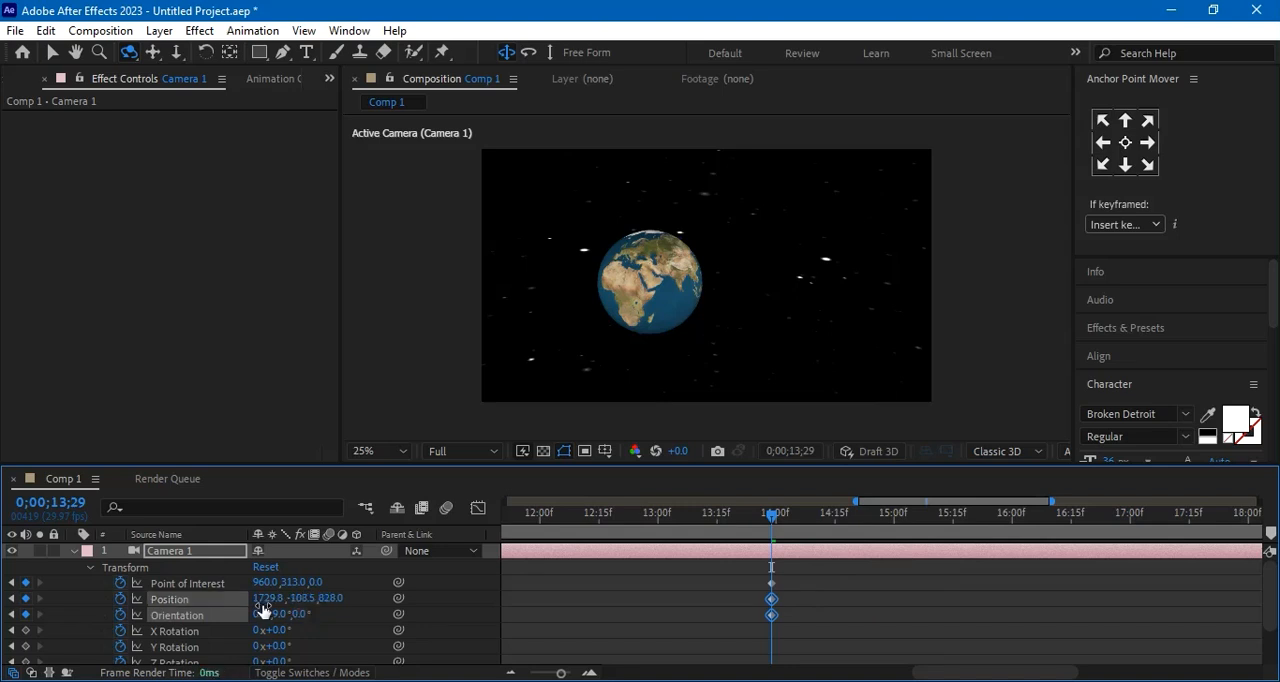
left_click(262, 600)
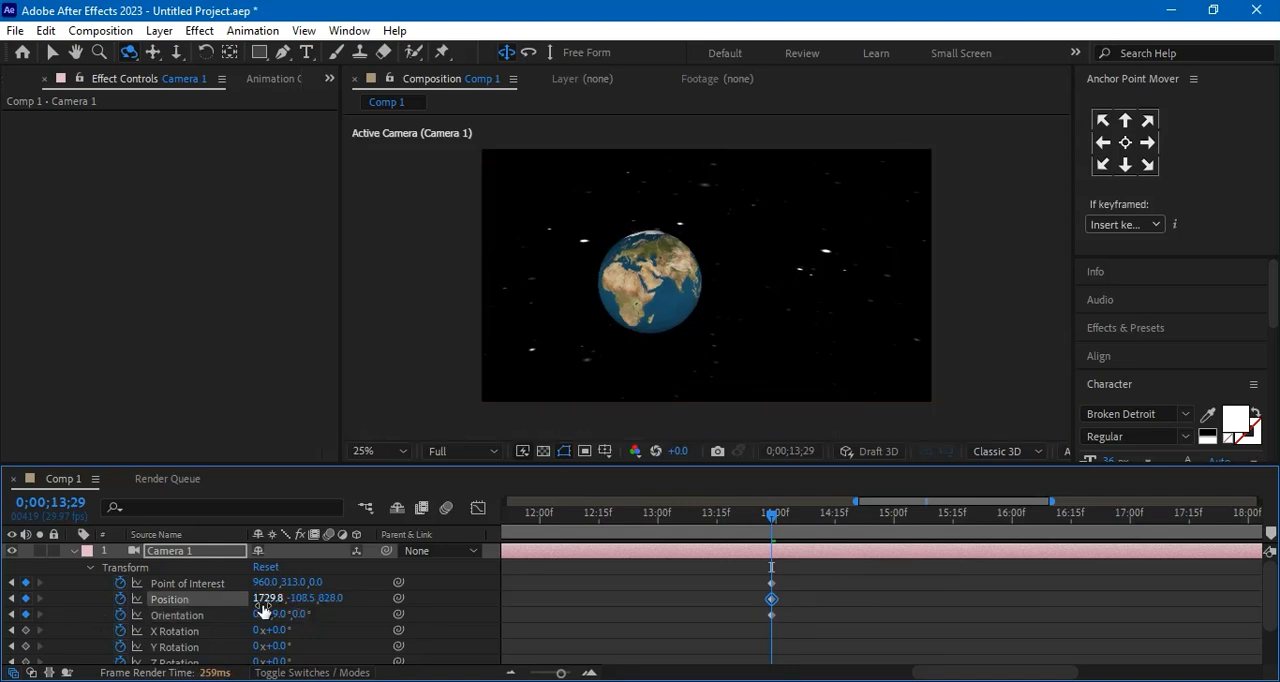
left_click(301, 598)
left_click_drag(301, 598, 344, 600)
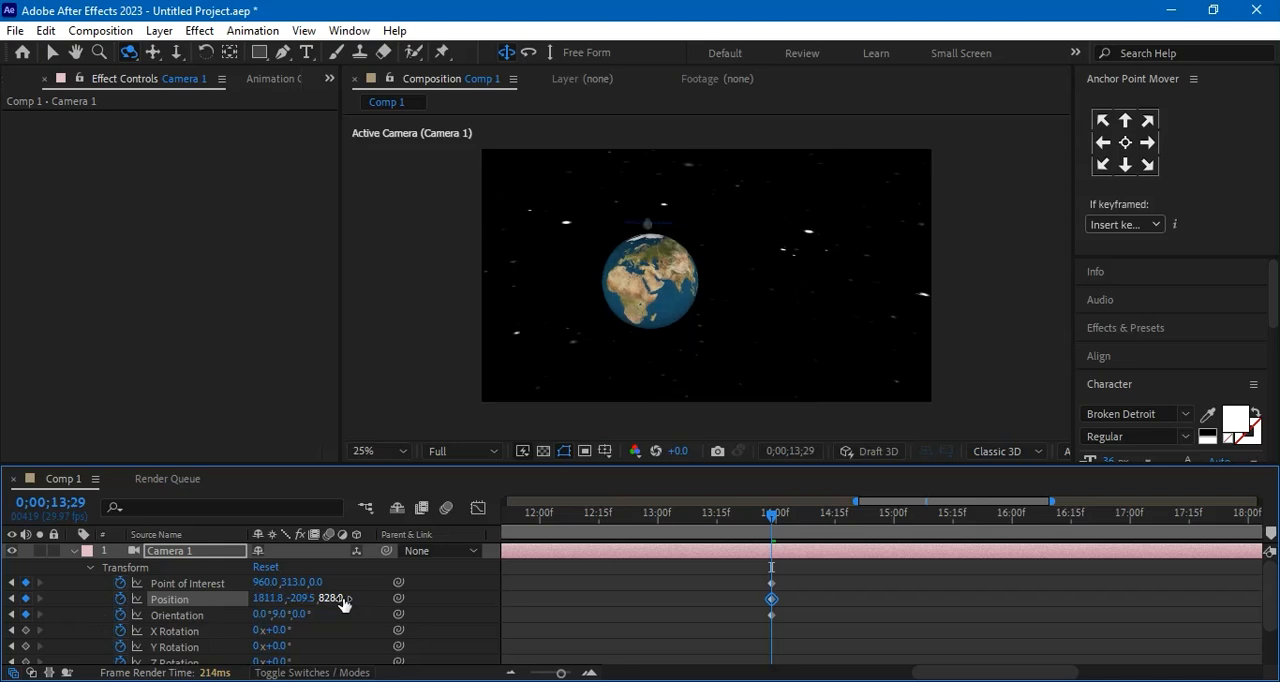
Try moving Camera 1 to a Position X of 2020.8 at 0;00;13;29
left_click(263, 599)
type("2009.8")
key("Return")
left_click_drag(467, 600, 471, 608)
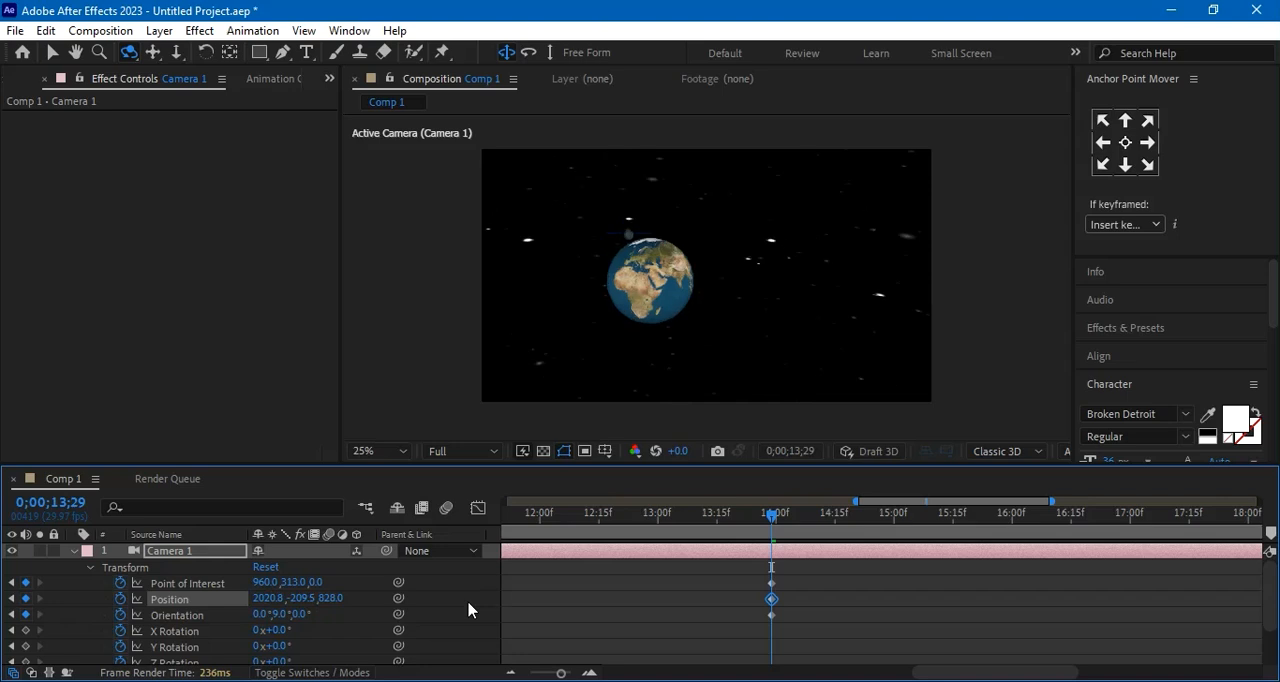
Swing Camera 1 around the Earth at 0;00;13;29 by lowering its Position X to 788.8
left_click(264, 598)
type("1903.8")
key("Return")
left_click_drag(139, 615, 3, 644)
left_click_drag(266, 598, 122, 615)
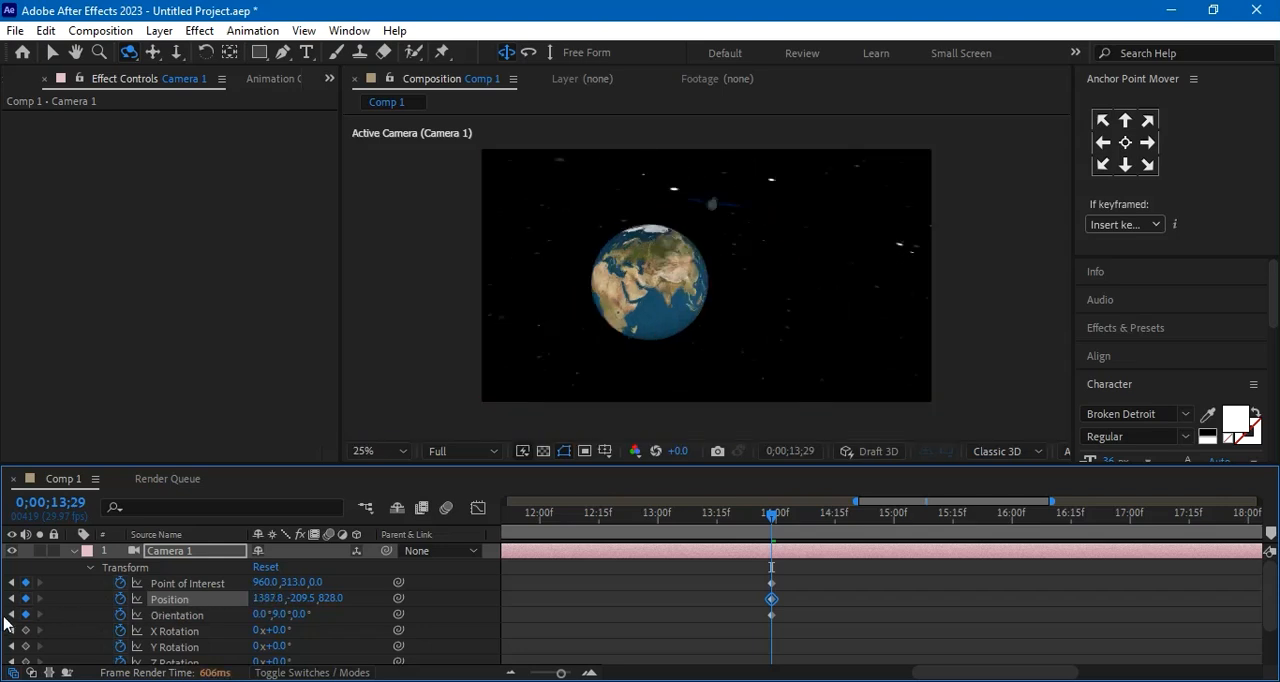
left_click_drag(266, 600, 147, 609)
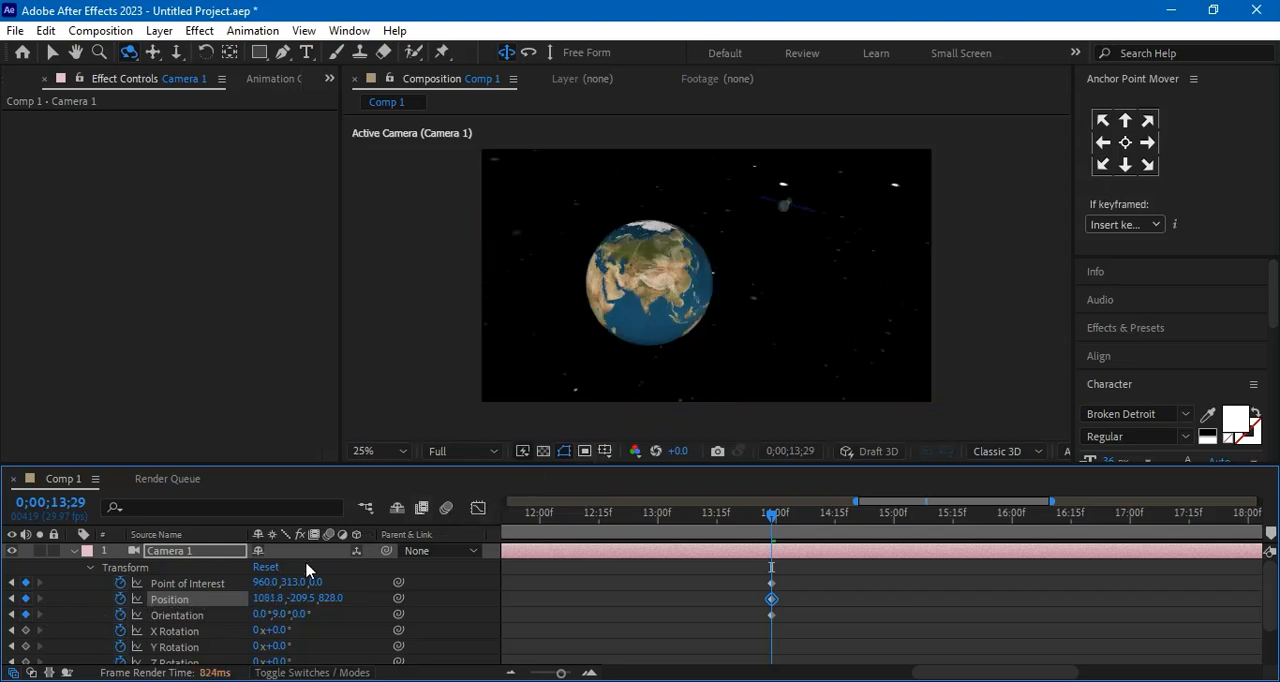
left_click_drag(268, 598, 229, 601)
left_click_drag(167, 599, 114, 598)
left_click_drag(4, 607, 2, 607)
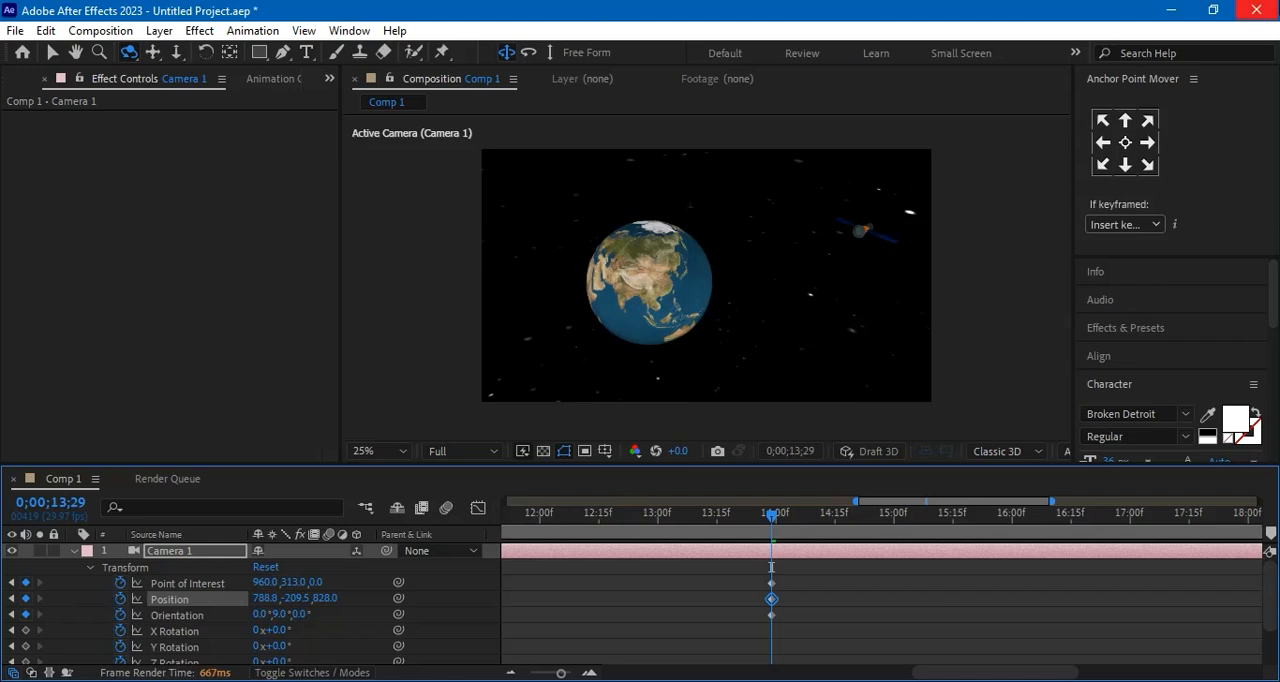
Set Camera 1's Point of Interest X to 724 at 0;00;13;29 to frame both the Earth and the satellite
left_click_drag(262, 582, 413, 589)
left_click(415, 598)
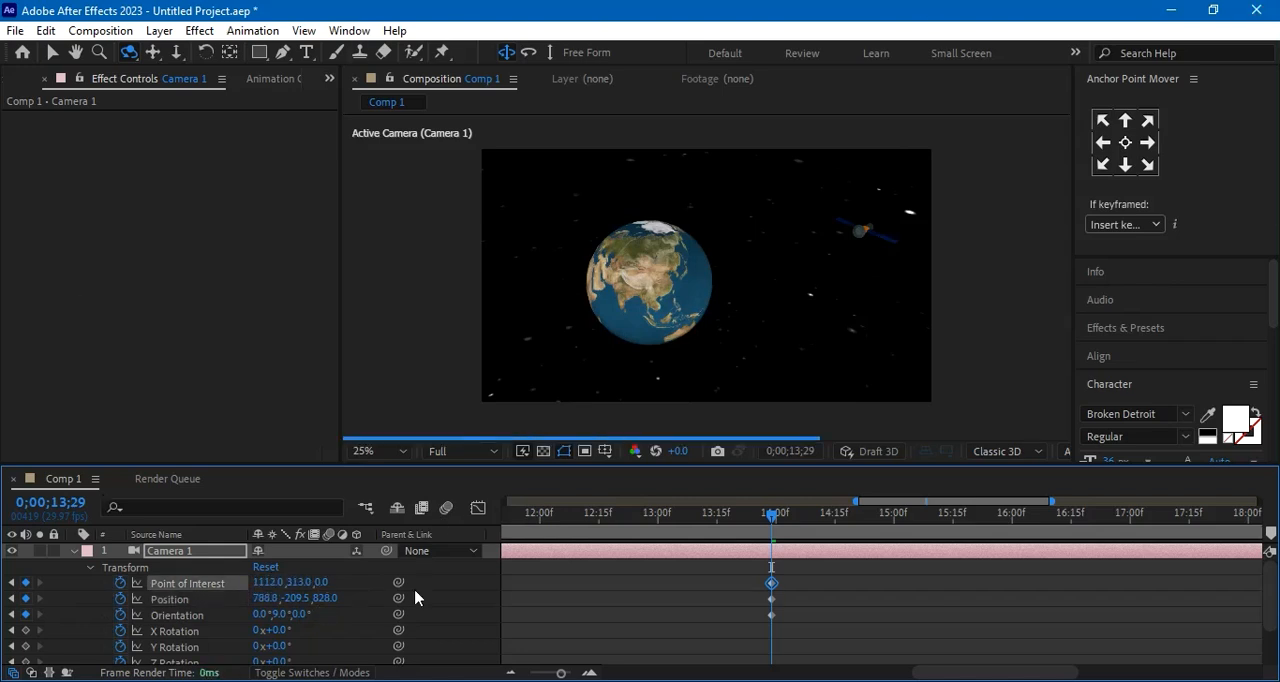
left_click_drag(273, 584, 4, 627)
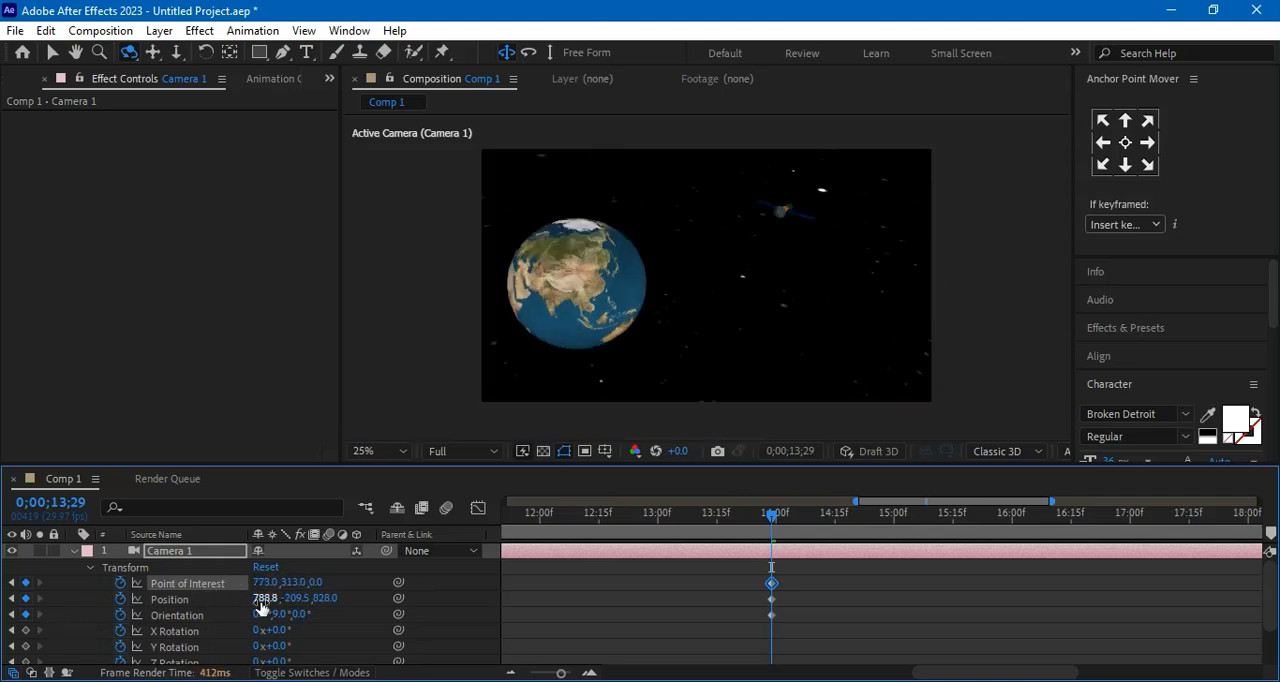
left_click_drag(266, 582, 218, 598)
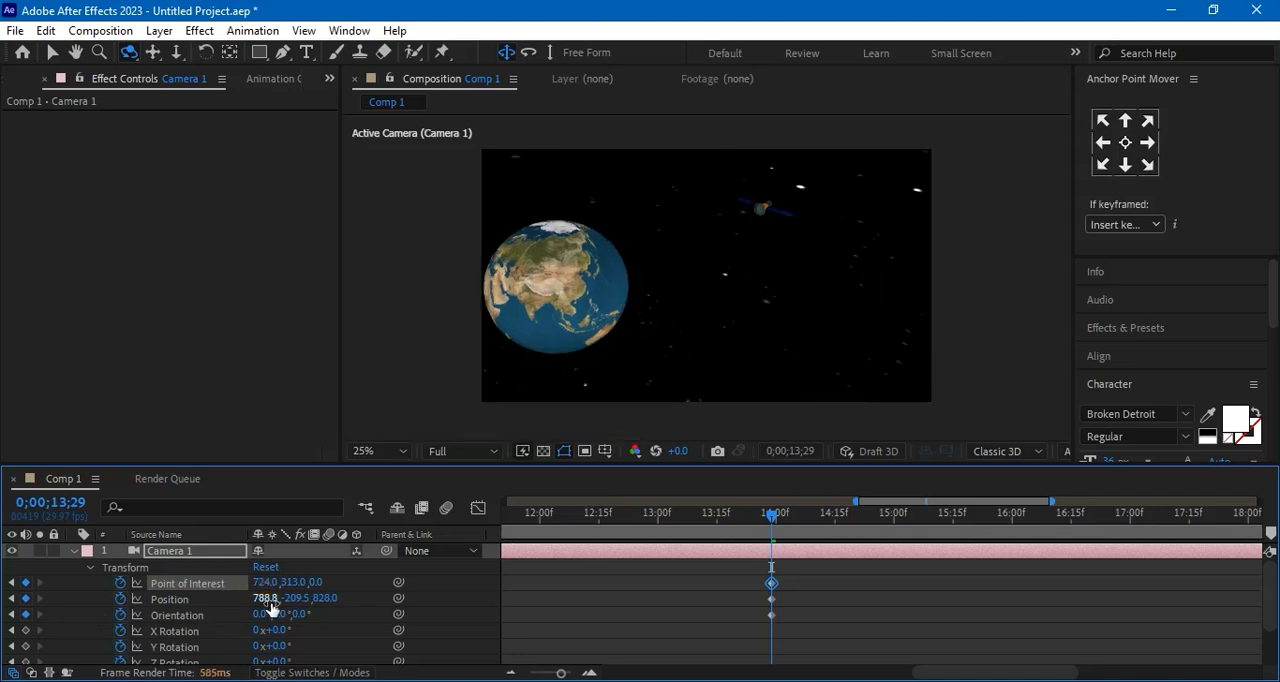
Apply Easy Ease to Camera 1's Point of Interest, Position and Orientation keyframes at 0;00;13;29
left_click(804, 563)
left_click_drag(804, 563, 732, 636)
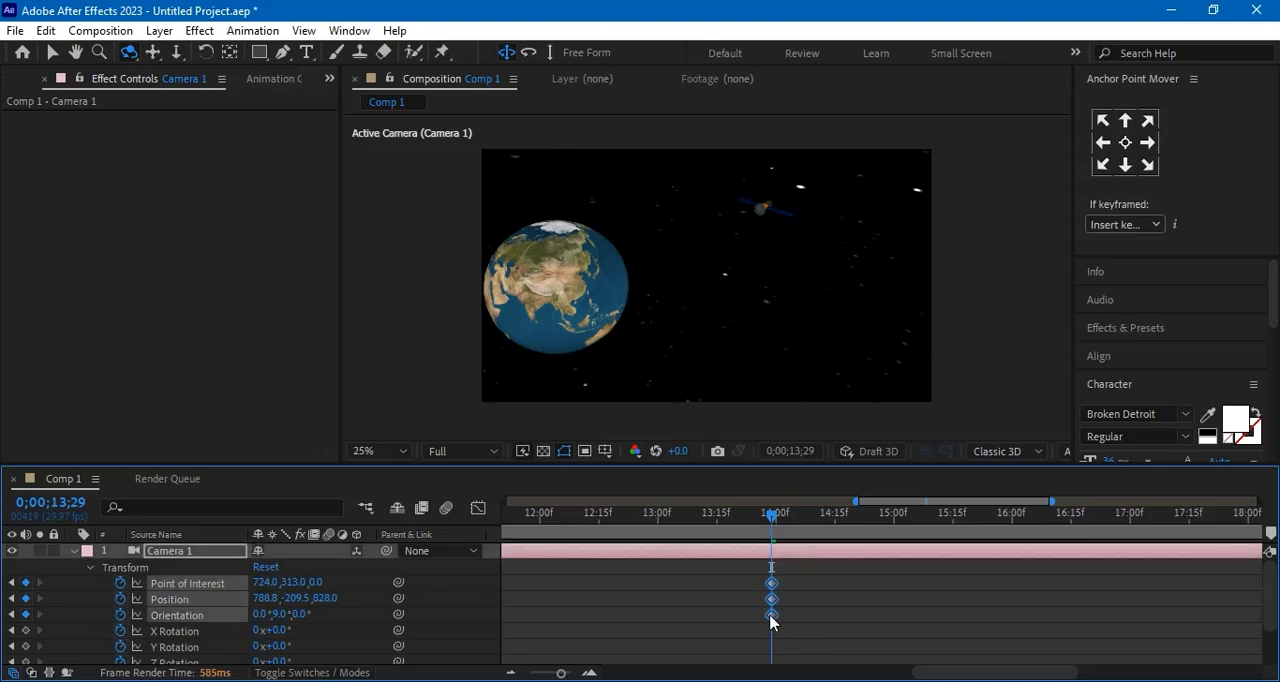
right_click(771, 617)
mouse_move(840, 601)
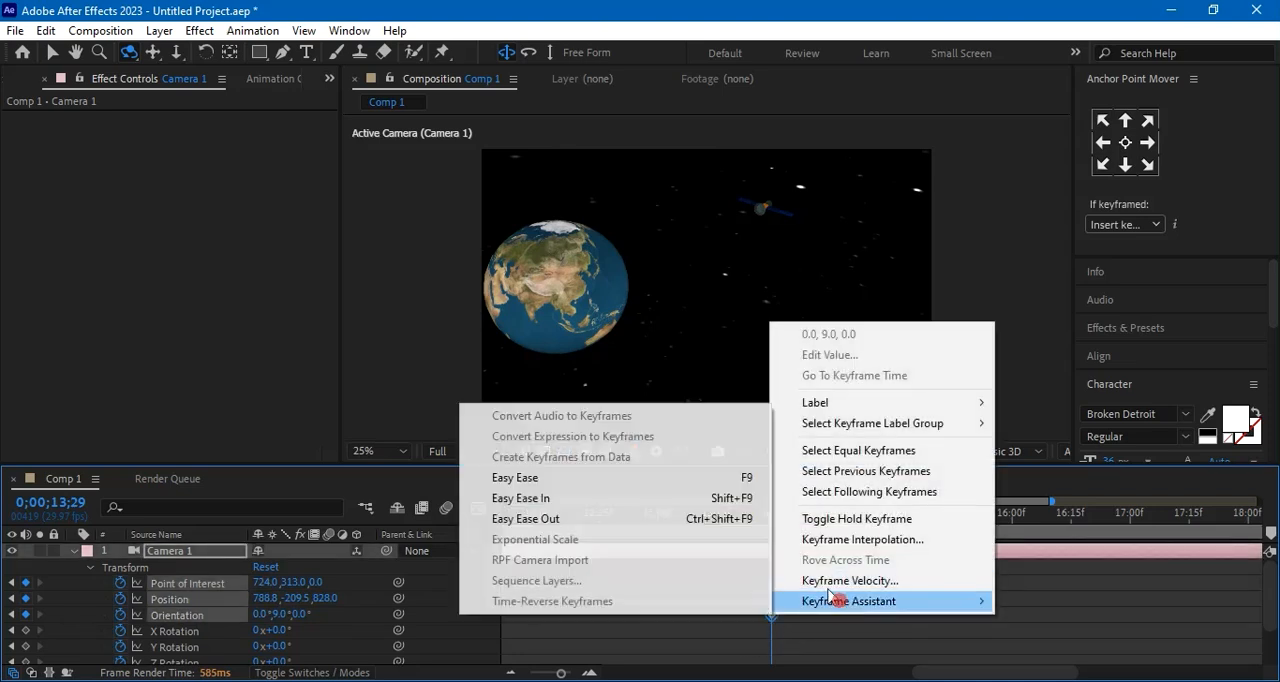
left_click(616, 477)
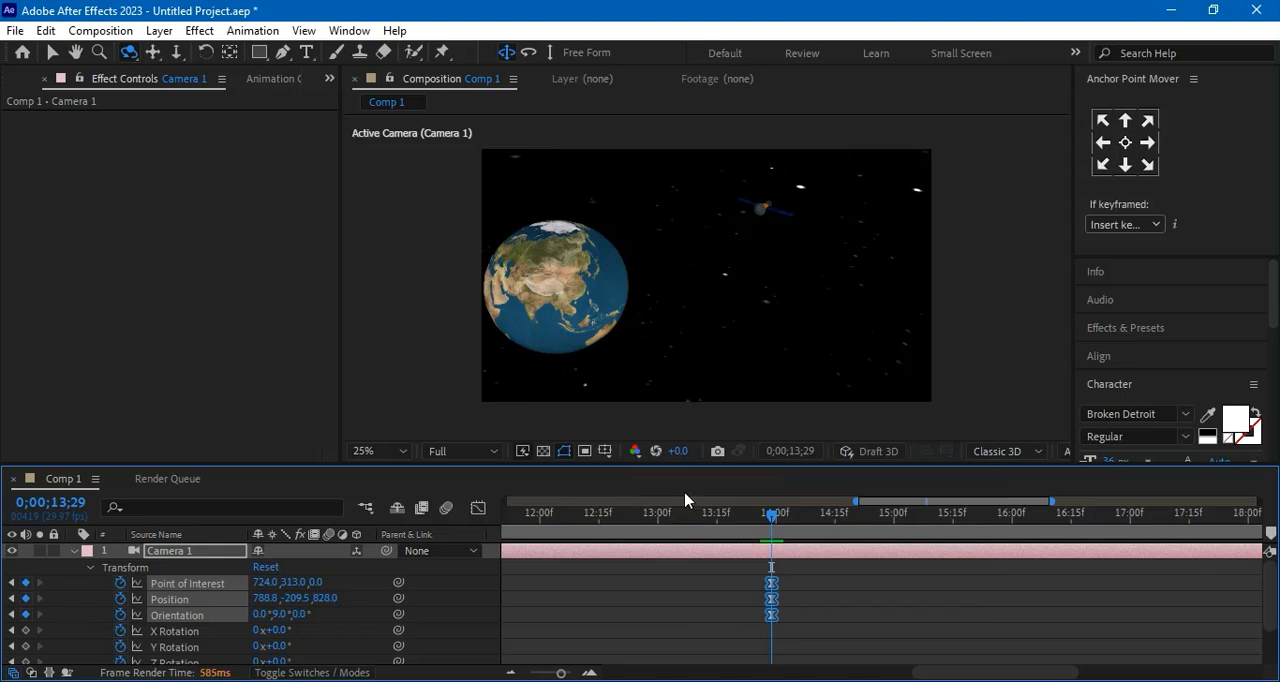
Apply Easy Ease In to all of Camera 1's transform keyframes at the start of the timeline
left_click_drag(853, 500, 463, 501)
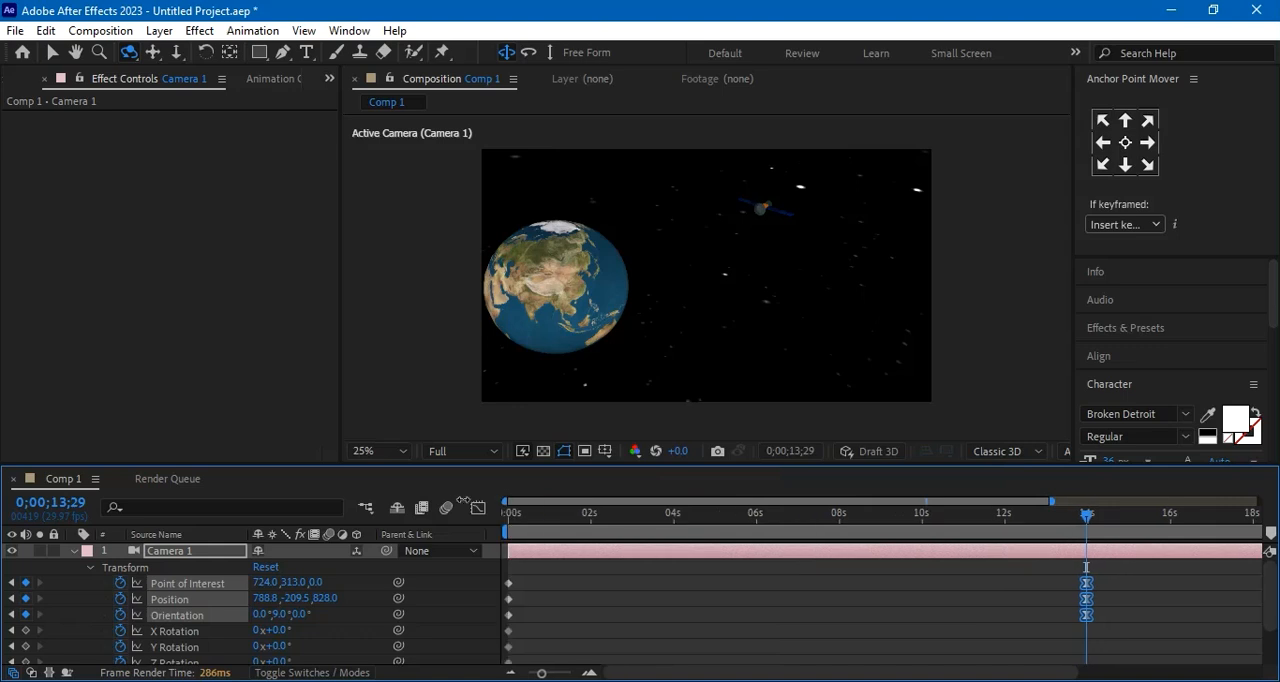
scroll(534, 666, "down", 3)
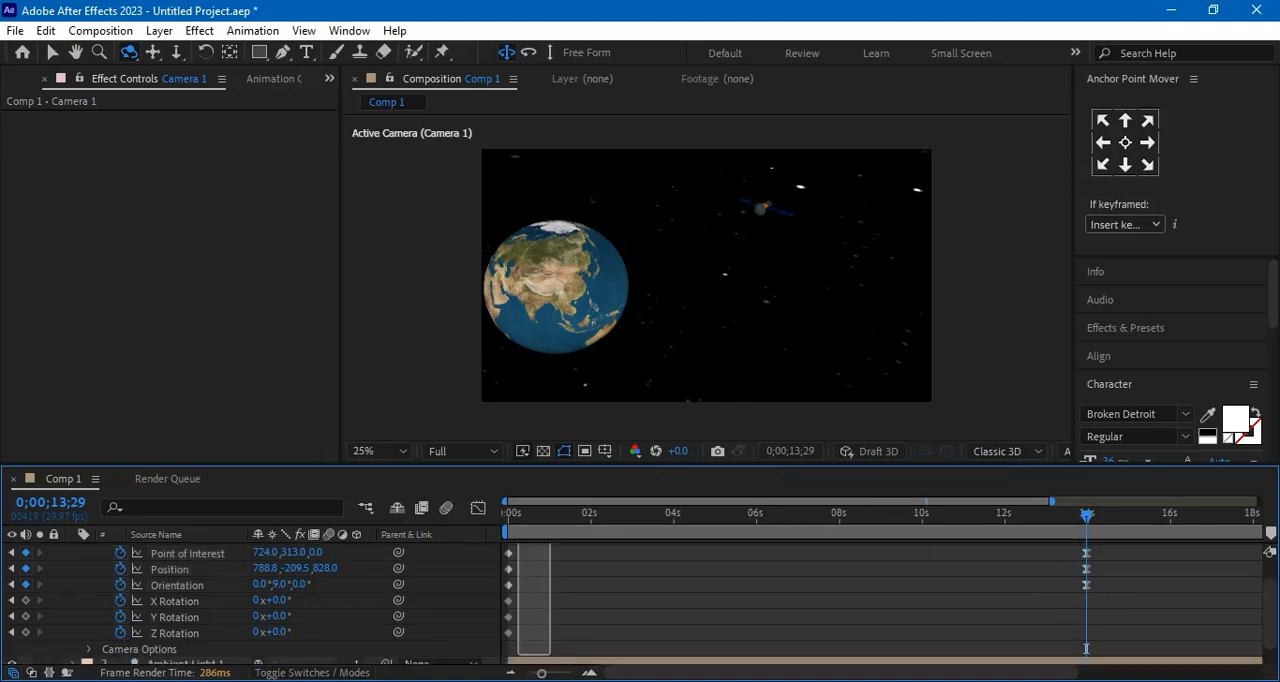
right_click(507, 610)
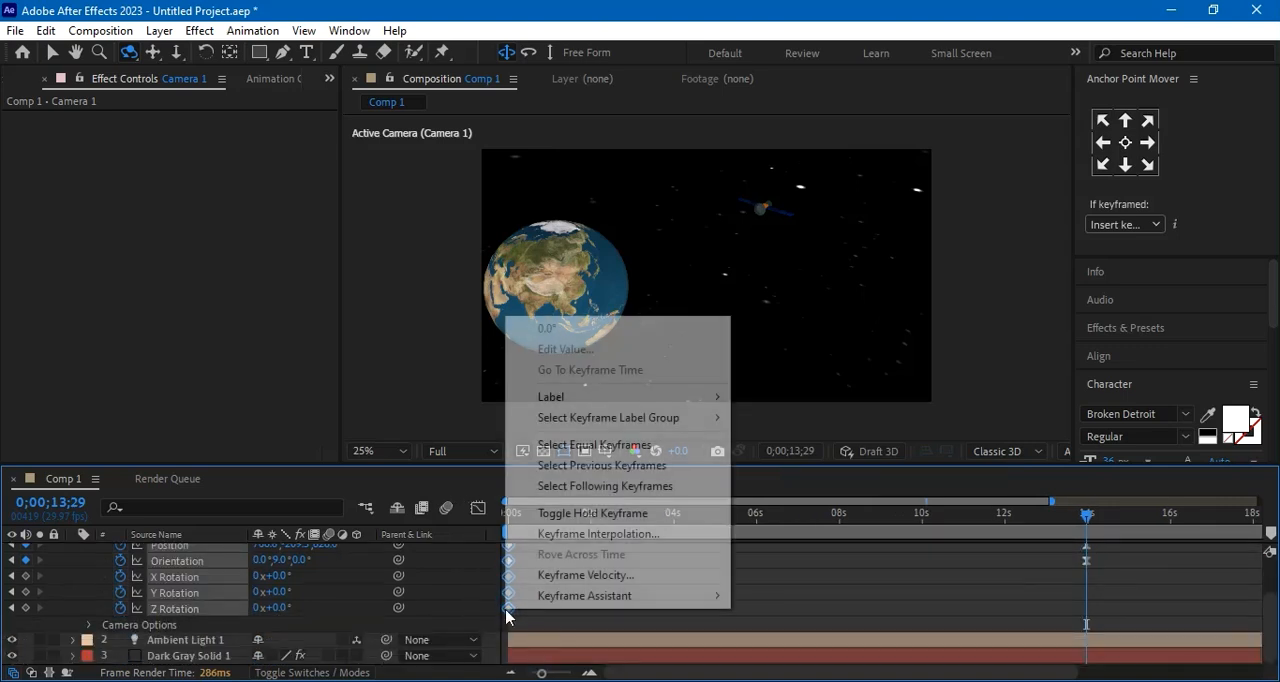
mouse_move(560, 595)
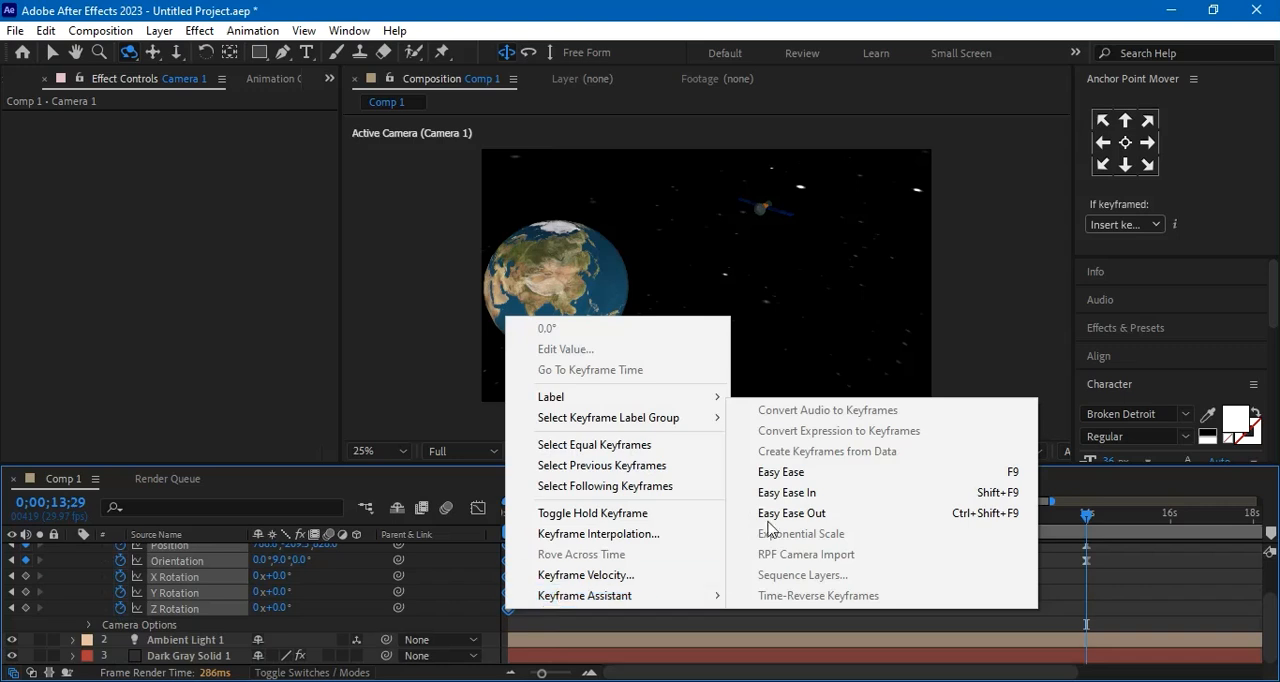
left_click(844, 504)
Scrub through the eased camera move back to 0;00;00;00 and collapse Camera 1's properties
left_click_drag(1087, 516, 862, 516)
left_click_drag(812, 555, 703, 560)
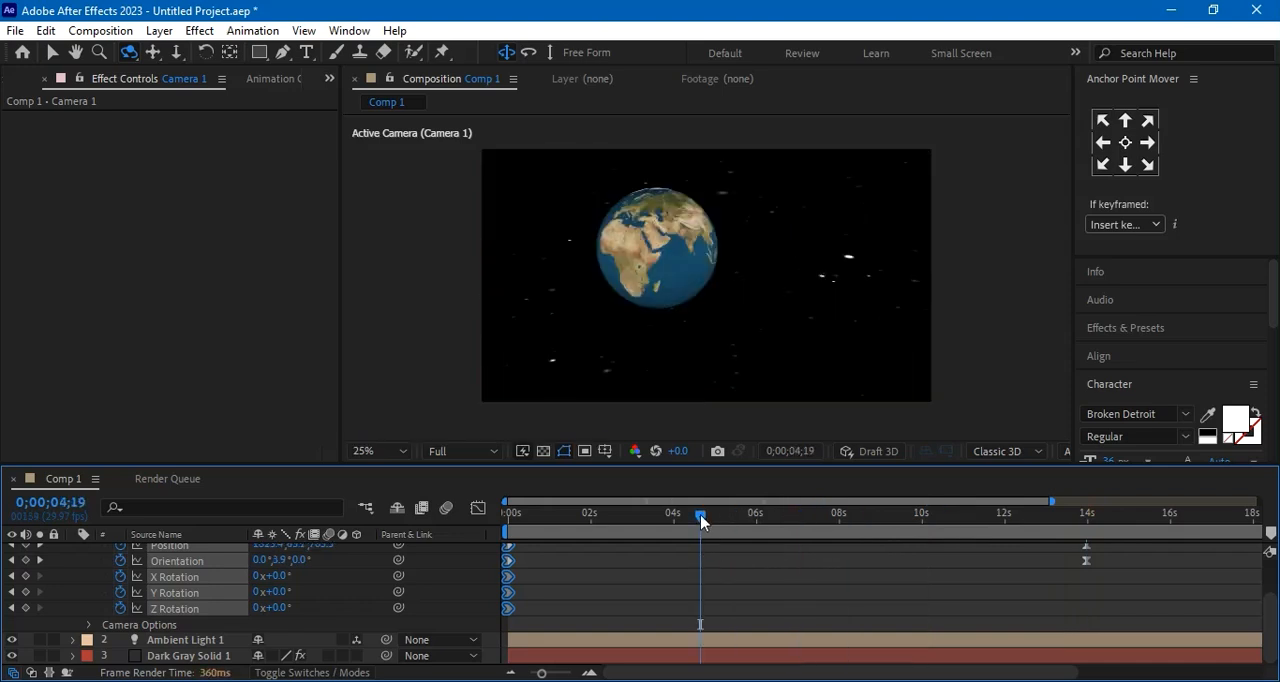
left_click_drag(701, 518, 470, 540)
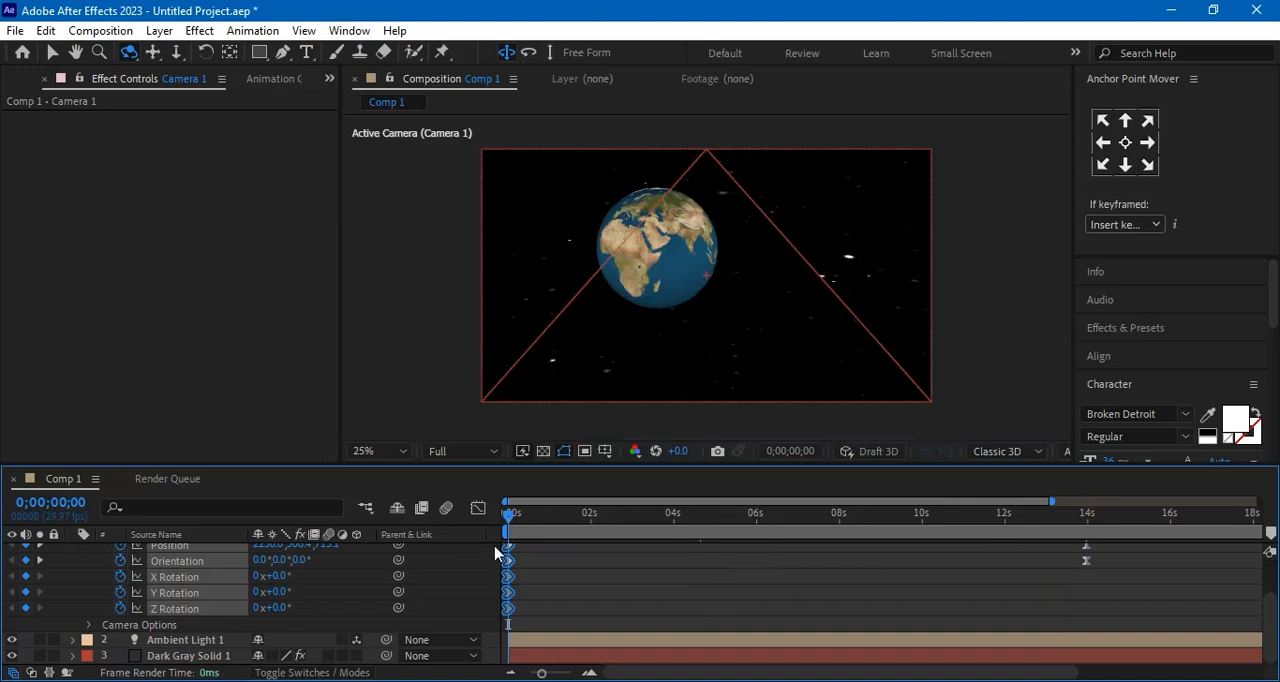
scroll(60, 571, "up", 2)
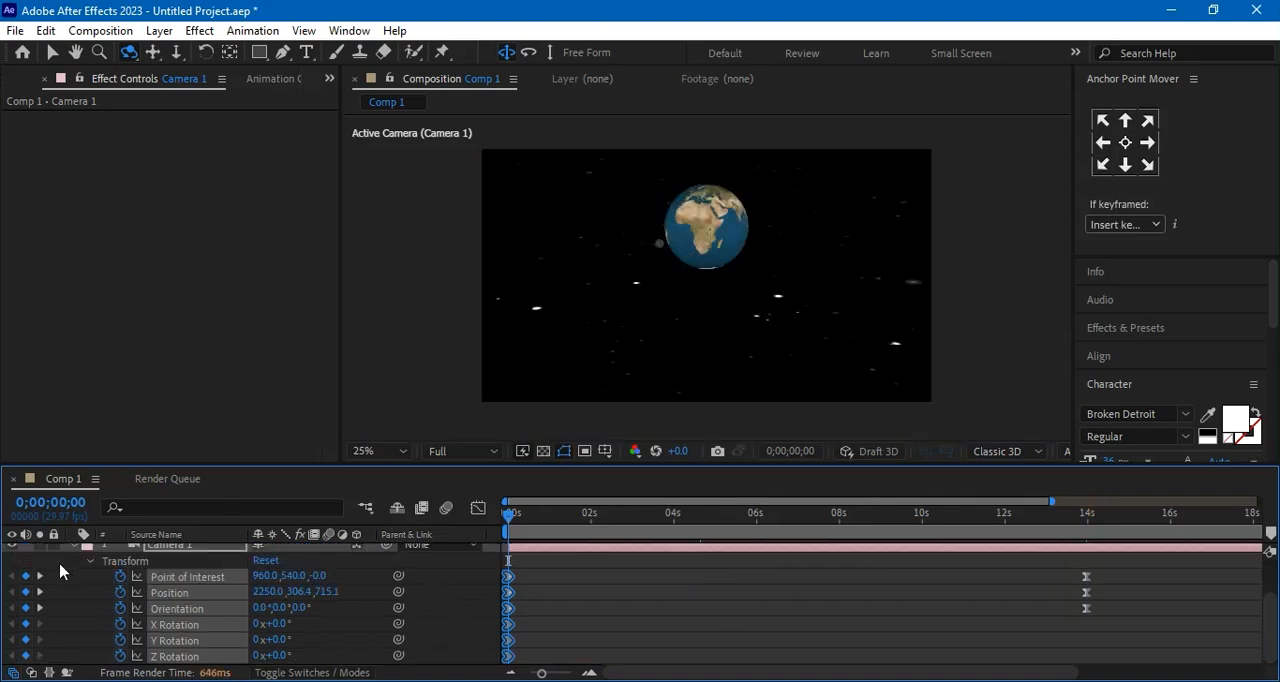
scroll(60, 571, "up", 1)
left_click(72, 553)
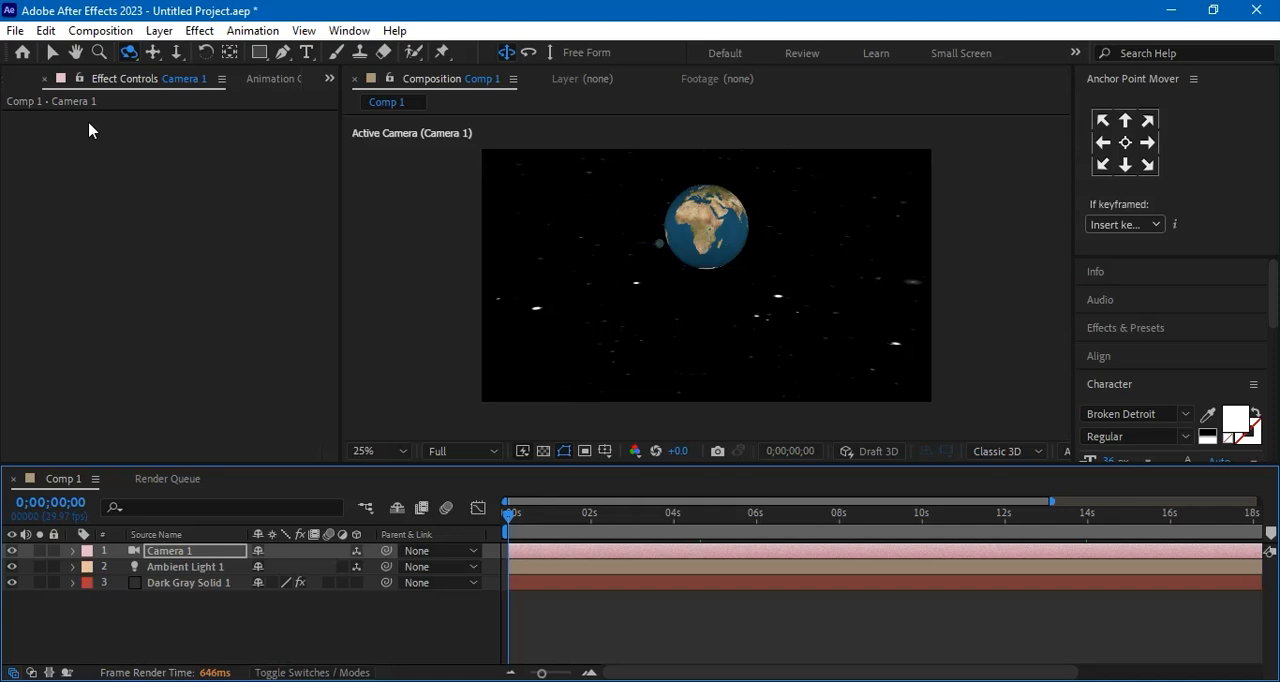
Add Comp 1 to the Render Queue for export
left_click(15, 30)
mouse_move(68, 292)
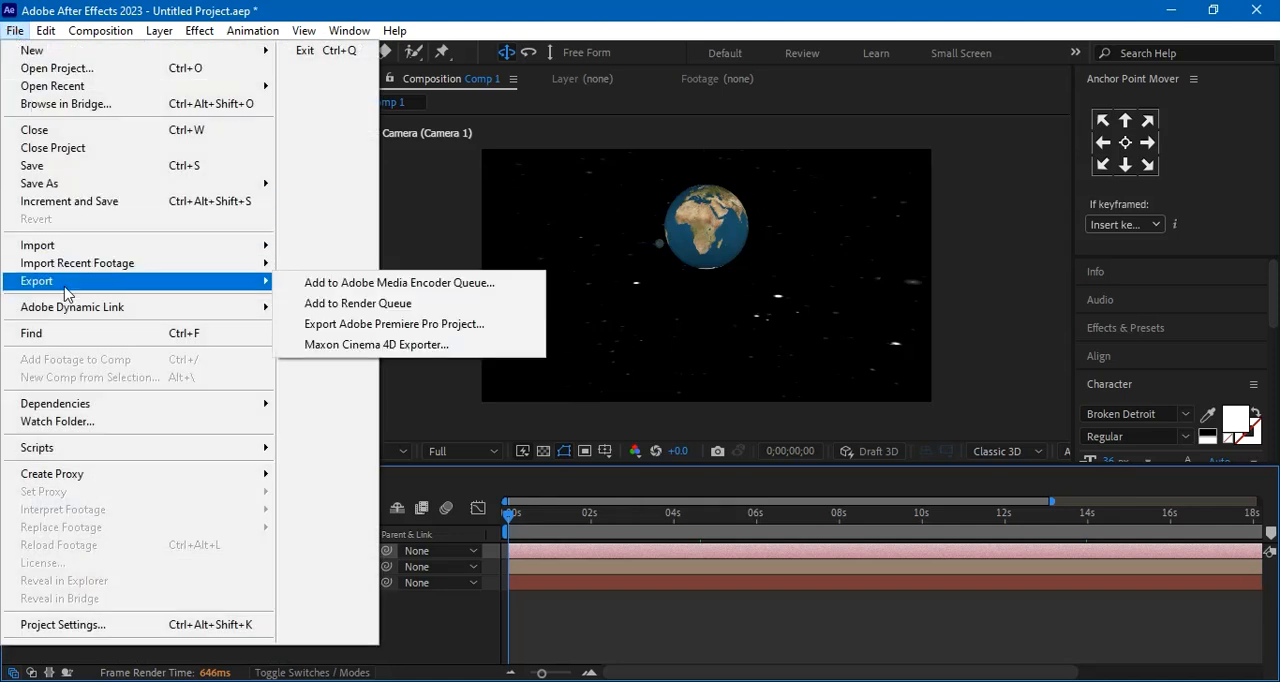
left_click(433, 305)
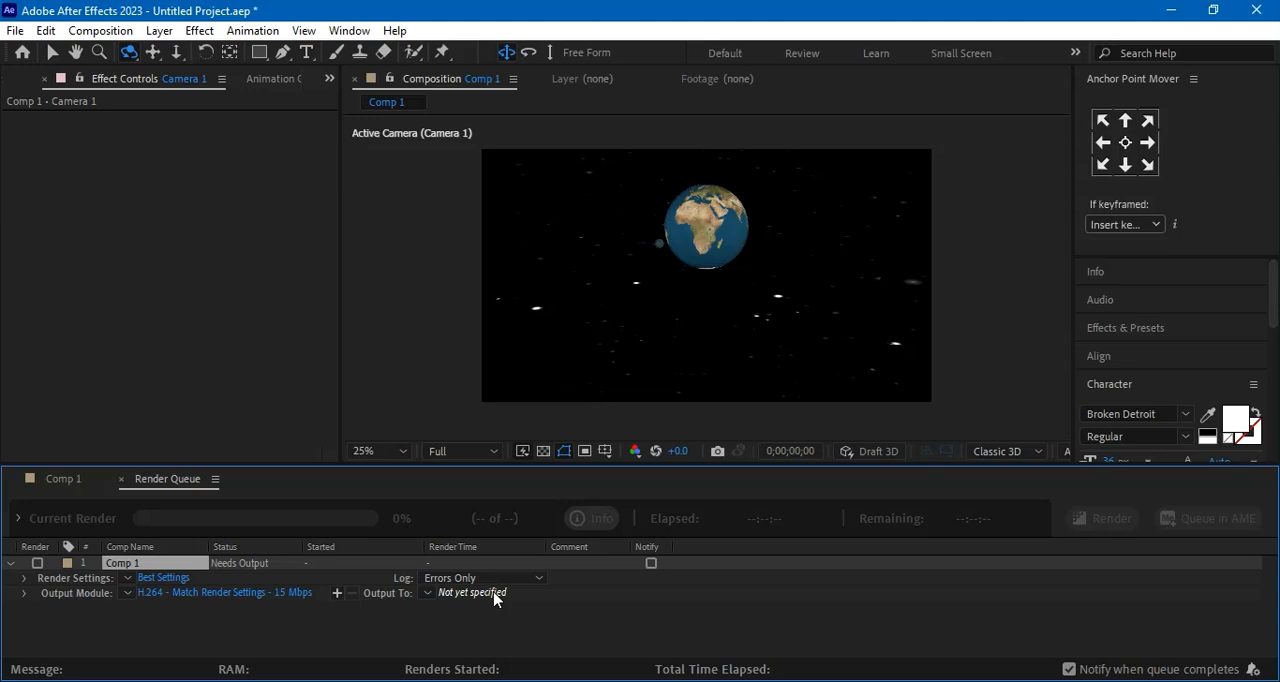
Set the render output of Comp 1 to a file named Comp 2.mp4 on the Desktop
left_click(494, 597)
left_click(493, 592)
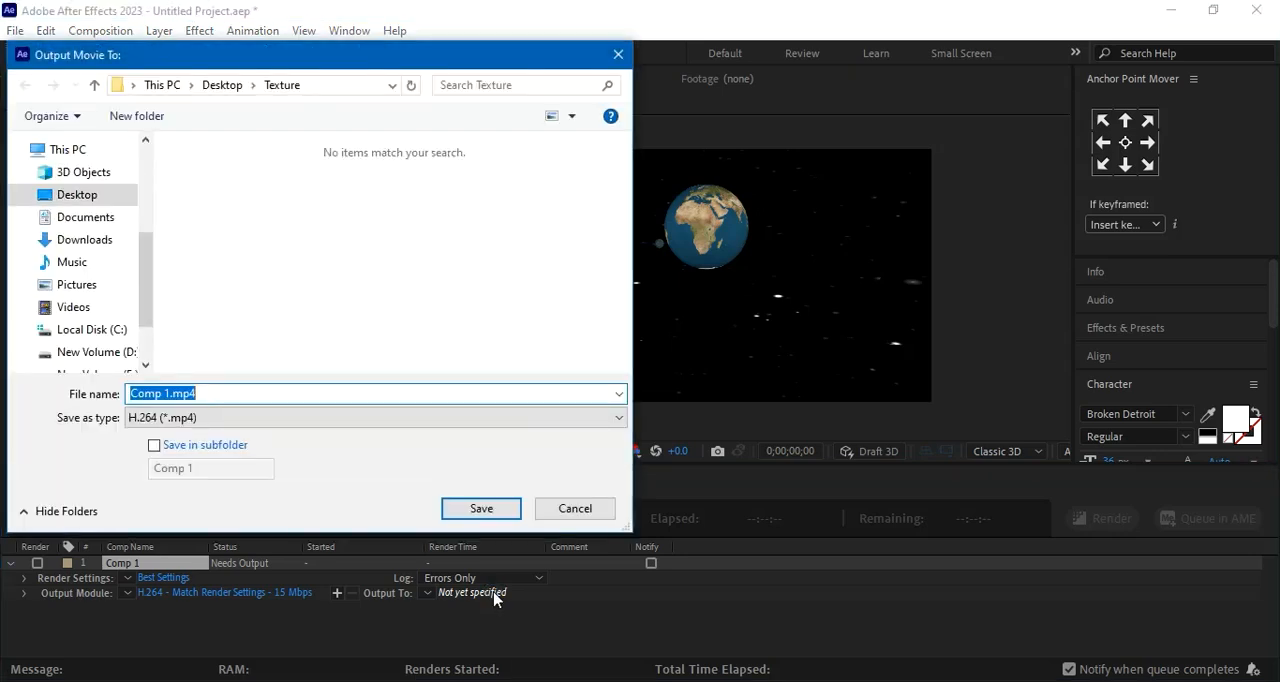
left_click(89, 194)
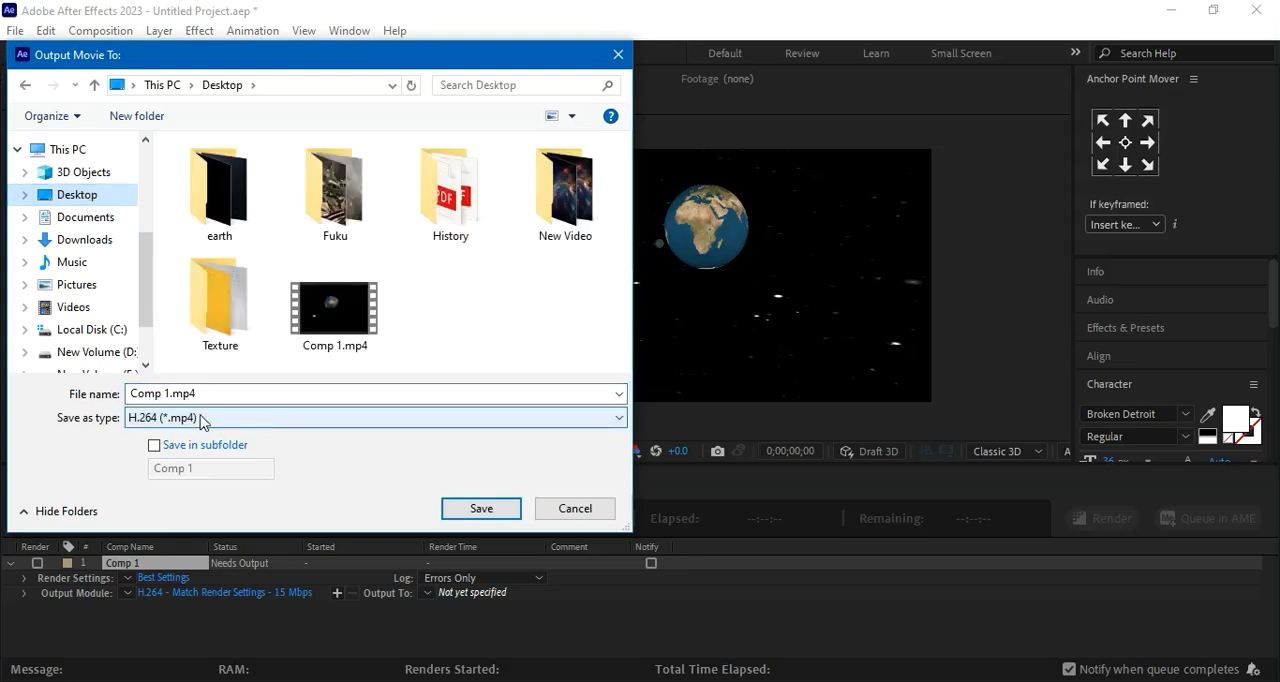
left_click(170, 393)
left_click(168, 393)
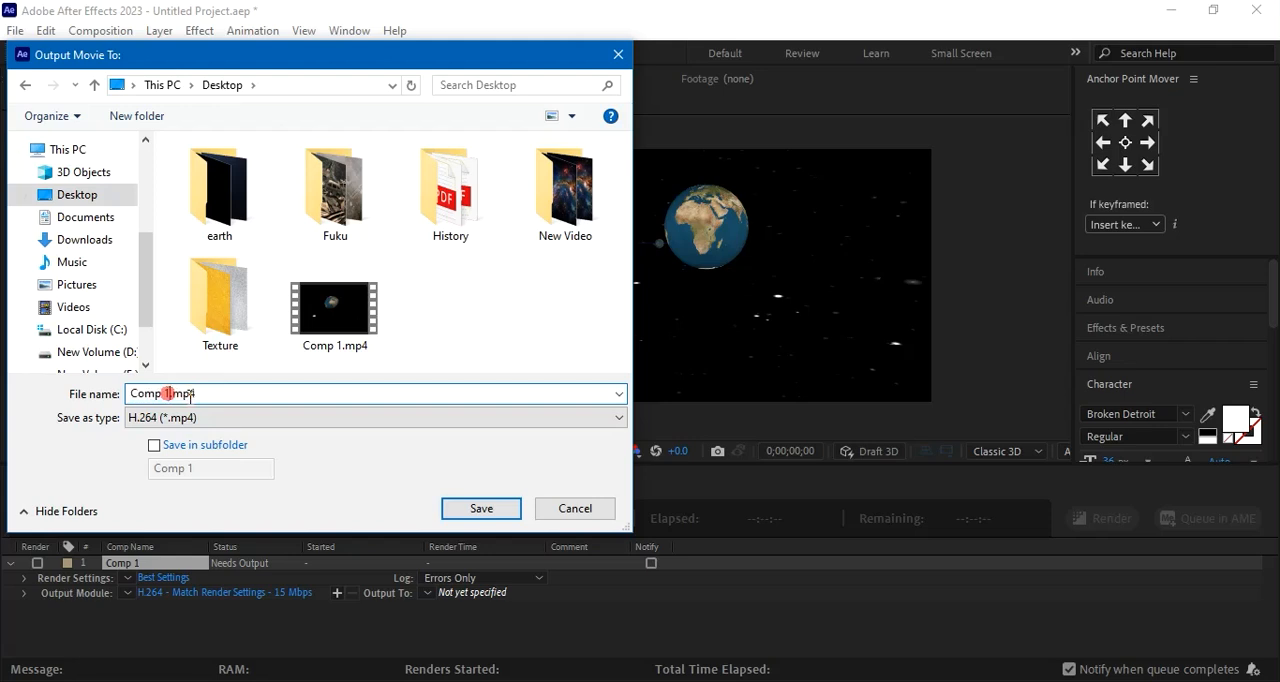
key("BackSpace")
type("2")
left_click(484, 512)
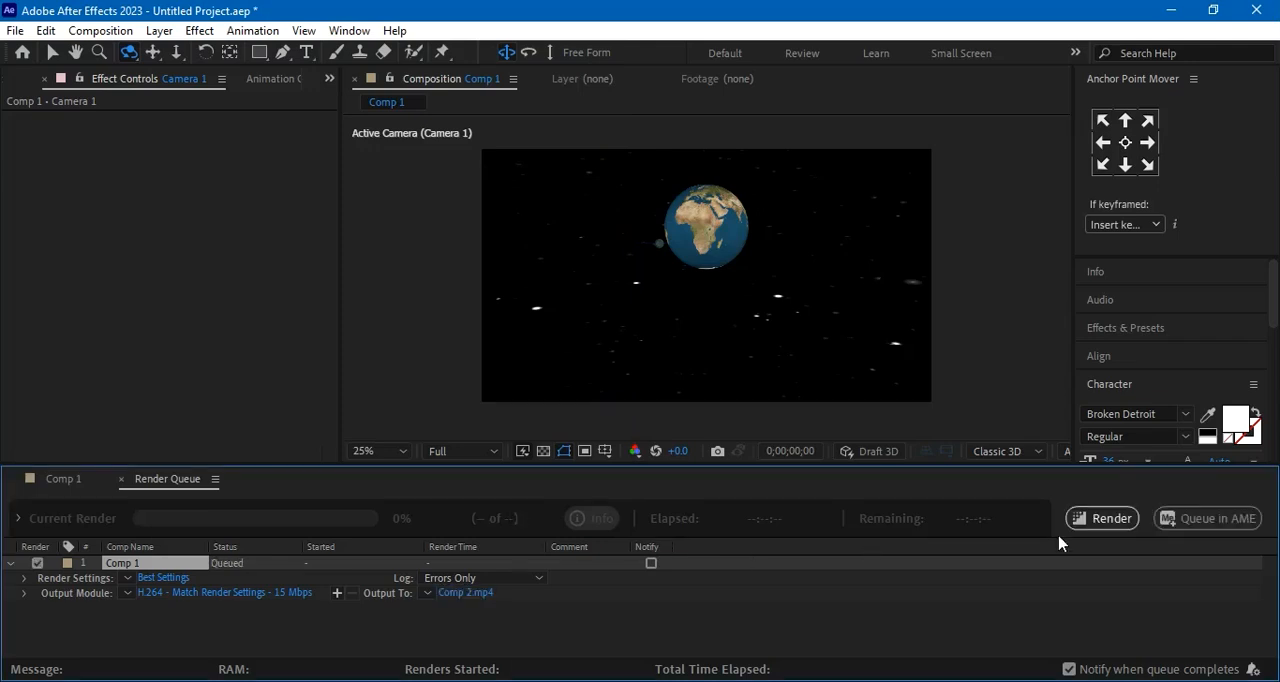
Render the queued composition and return to the Comp 1 timeline
left_click(1100, 520)
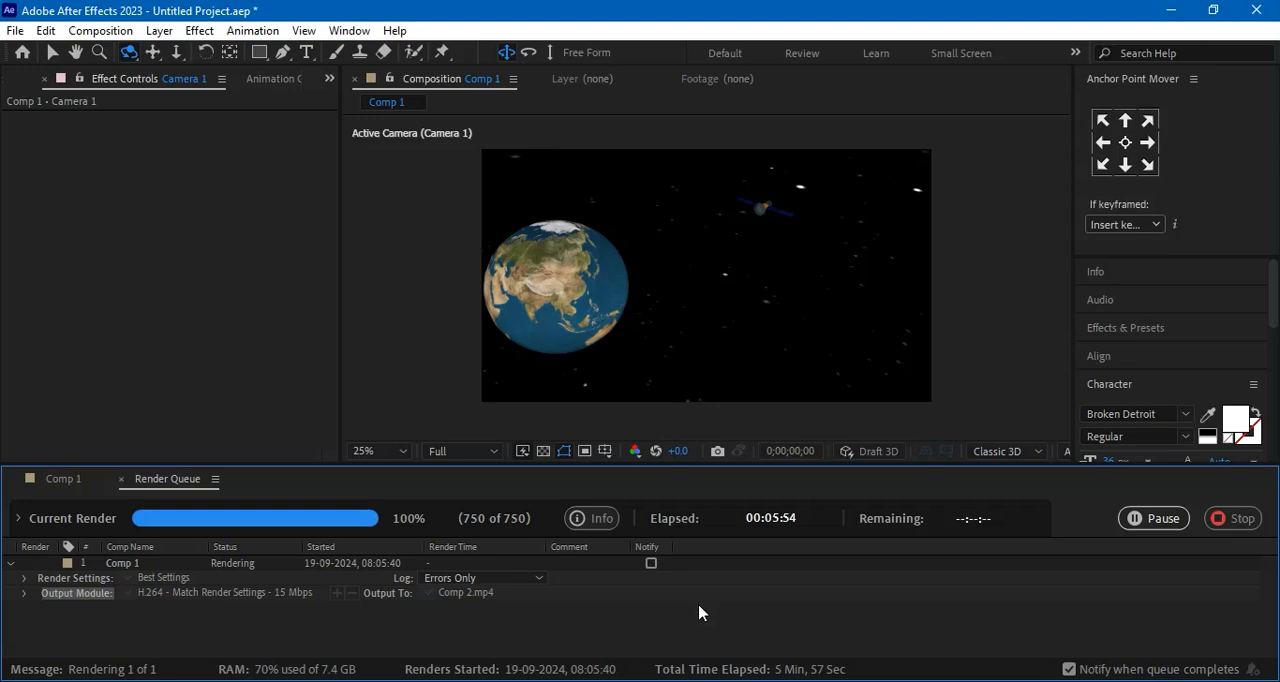
left_click(648, 601)
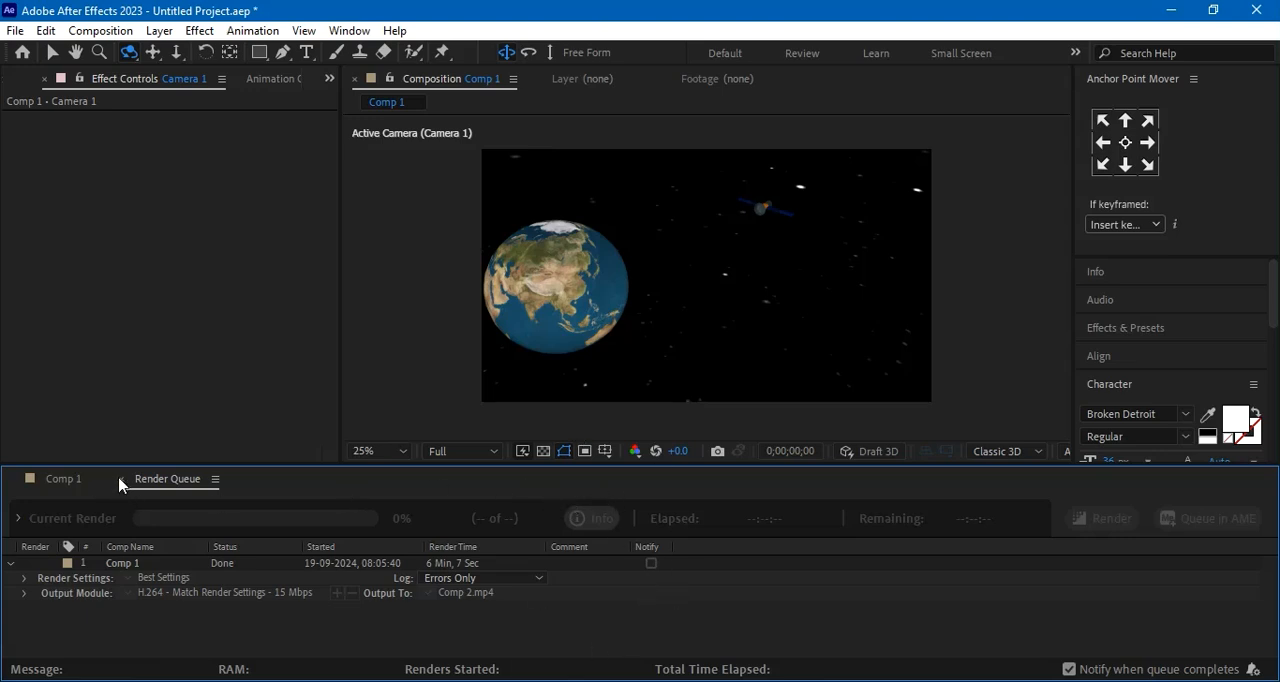
left_click(66, 480)
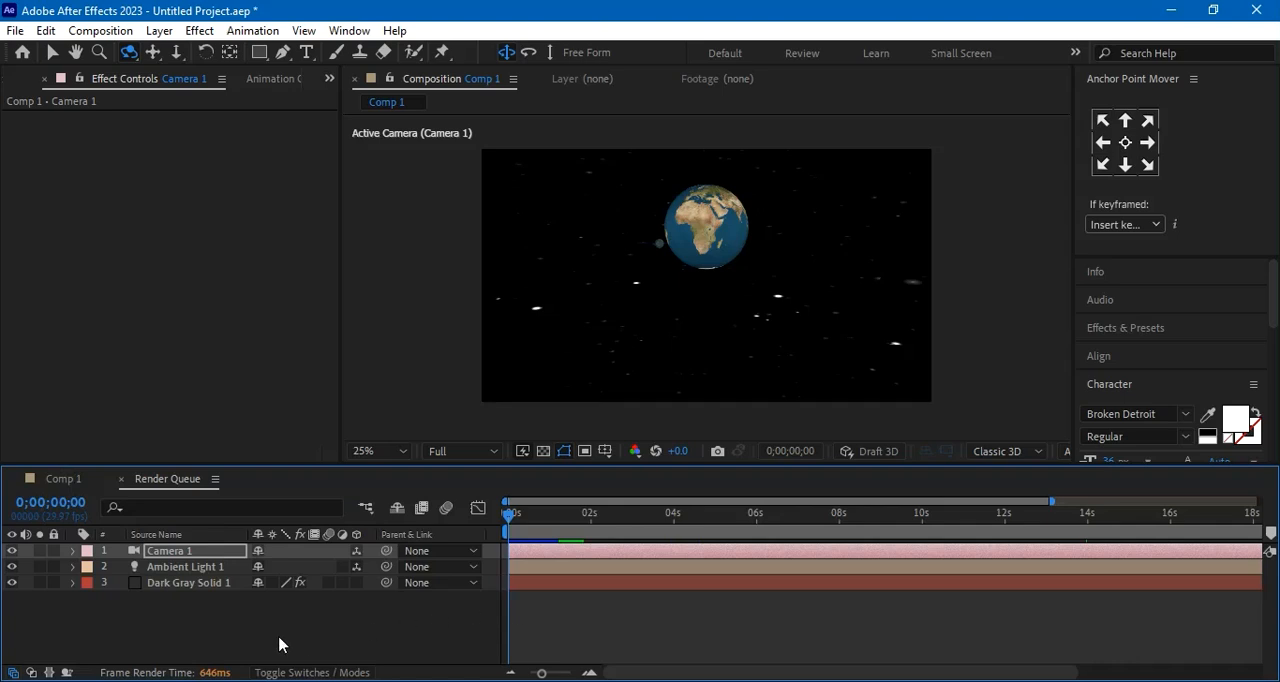
Open the Element scene of Dark Gray Solid 1 and move the satellite model to about X 3.76 and Z 4
left_click(216, 587)
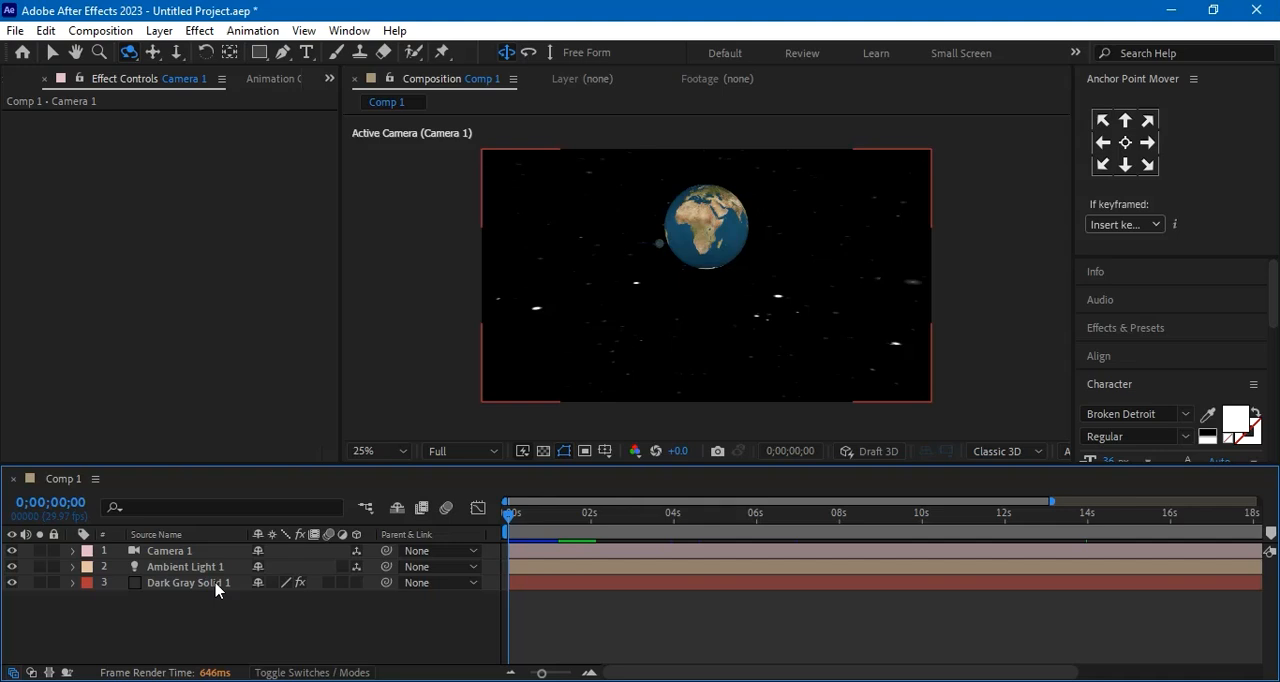
left_click(215, 589)
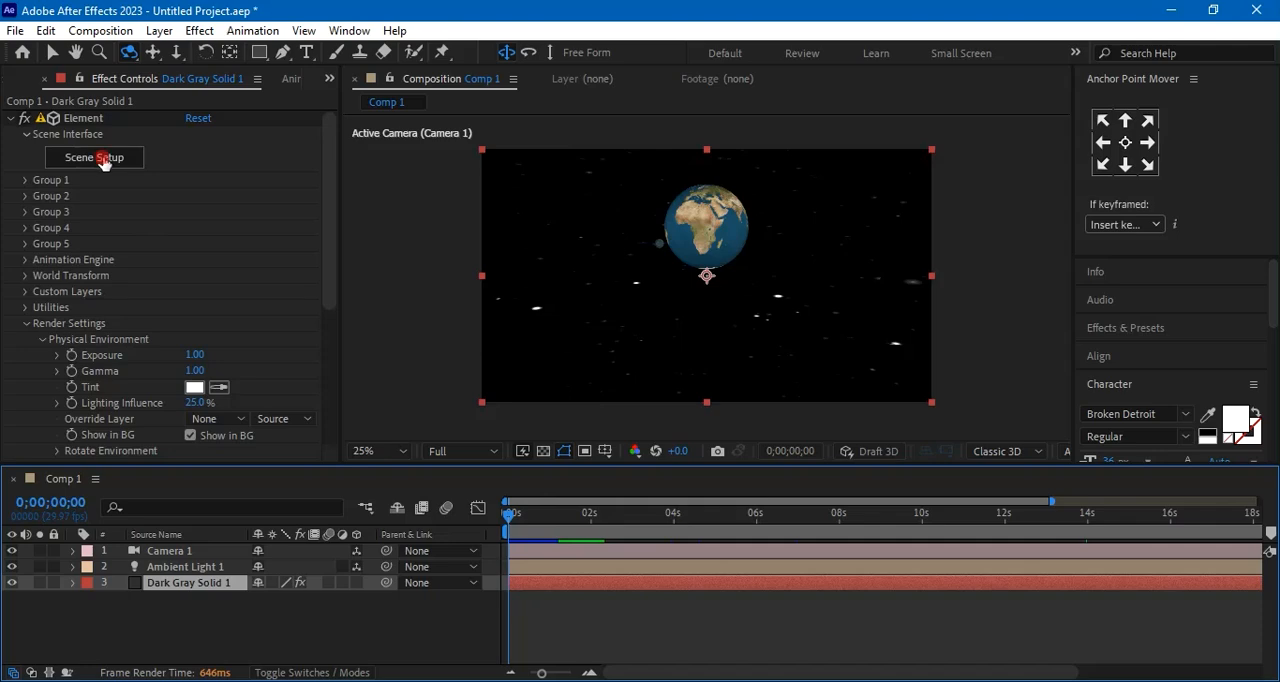
left_click(103, 162)
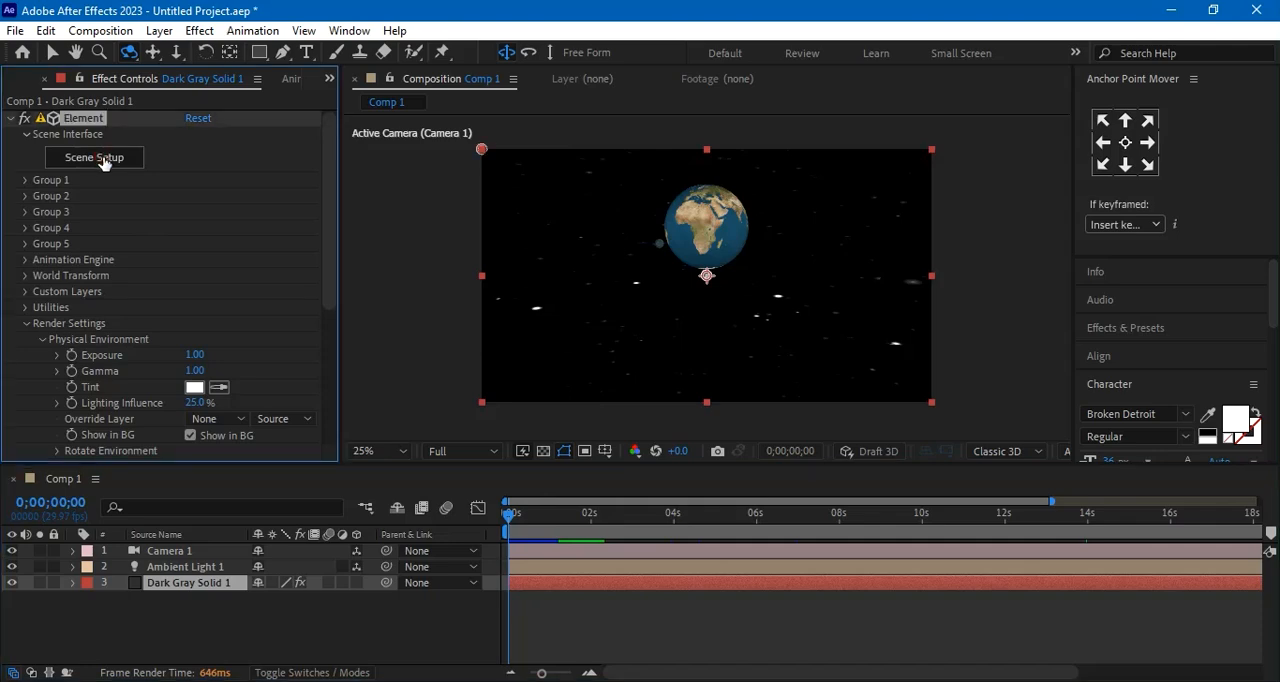
left_click_drag(526, 358, 291, 329)
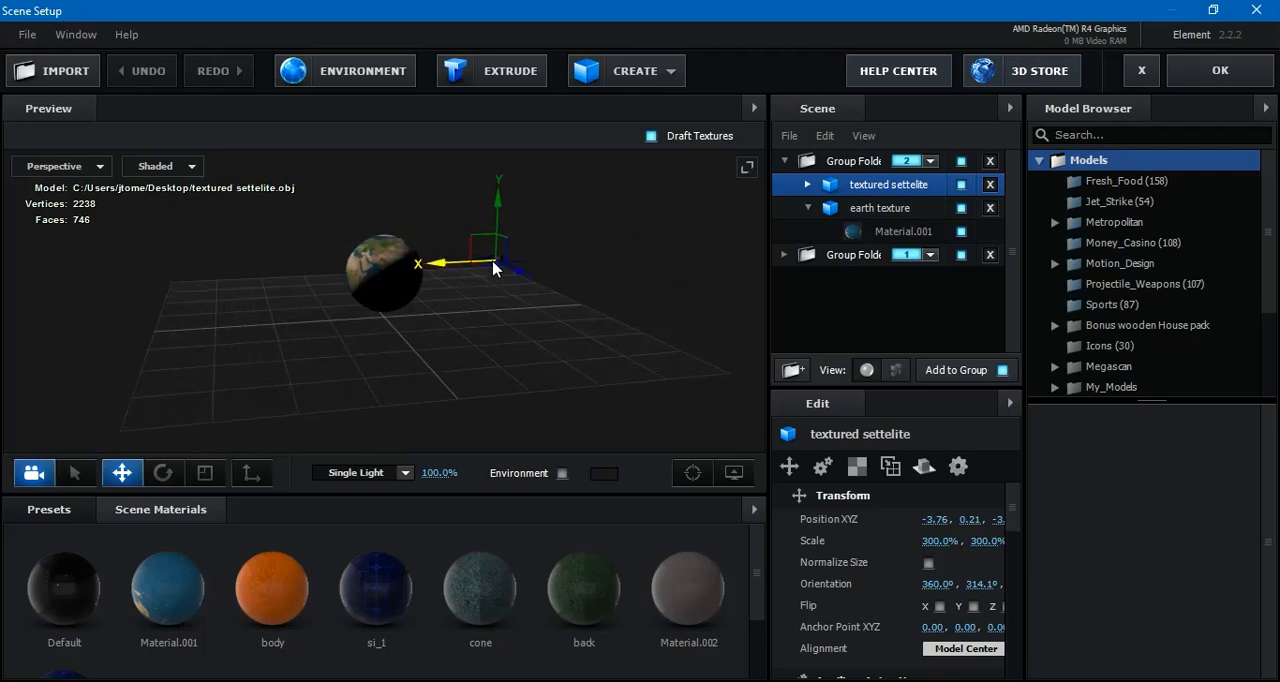
left_click_drag(489, 269, 393, 481)
left_click_drag(340, 368, 144, 430)
left_click_drag(368, 436, 343, 457)
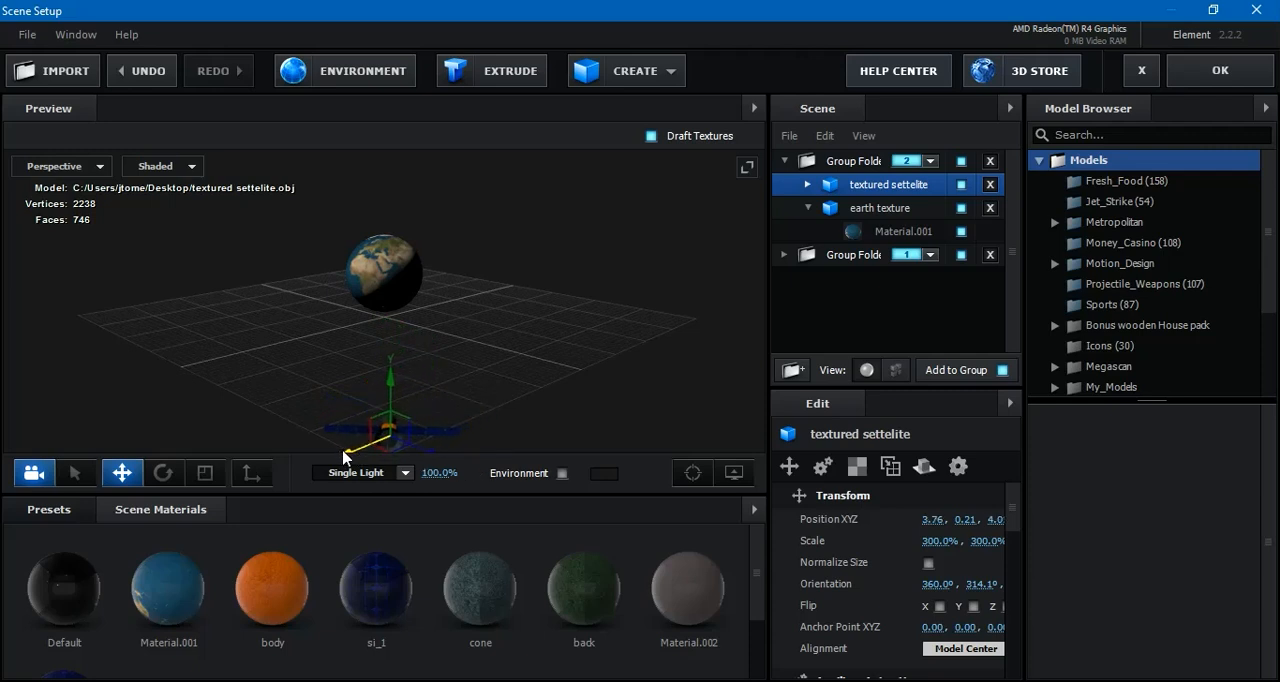
Rotate the satellite model to a Y orientation of about 43.6° and raise it to about Y 1.18
left_click(163, 472)
left_click_drag(451, 443, 281, 457)
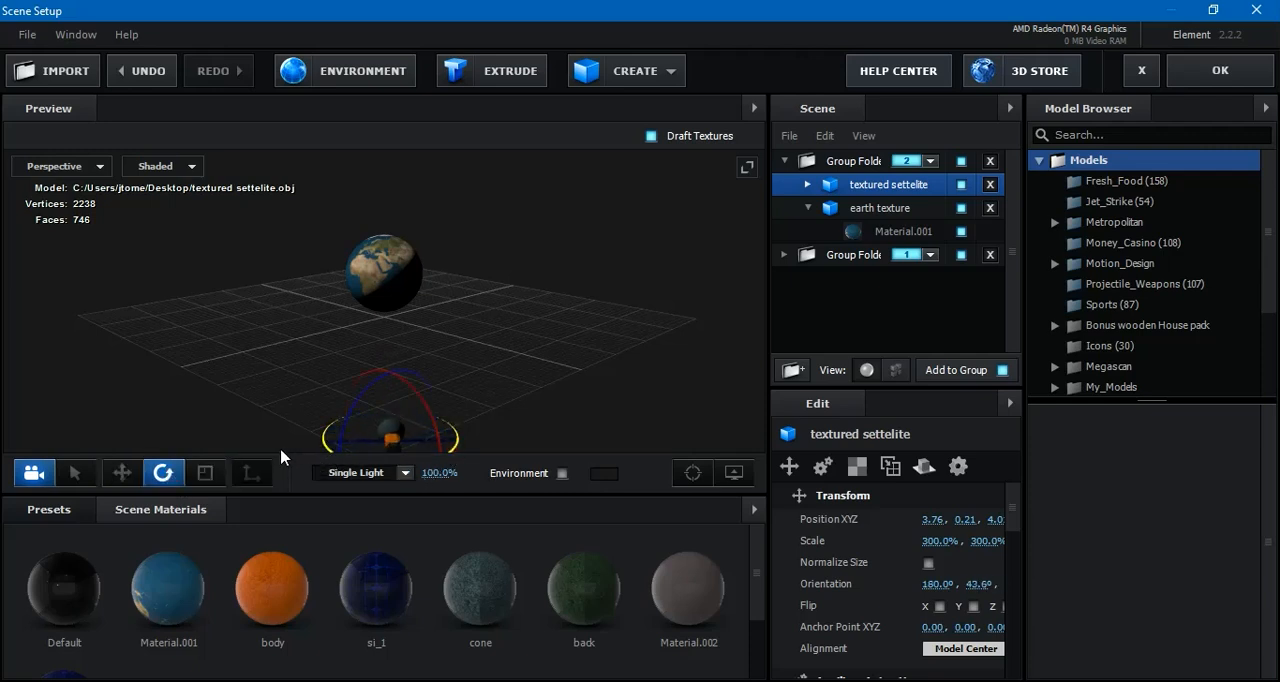
left_click(122, 472)
left_click_drag(390, 386, 390, 270)
left_click_drag(395, 414, 511, 417)
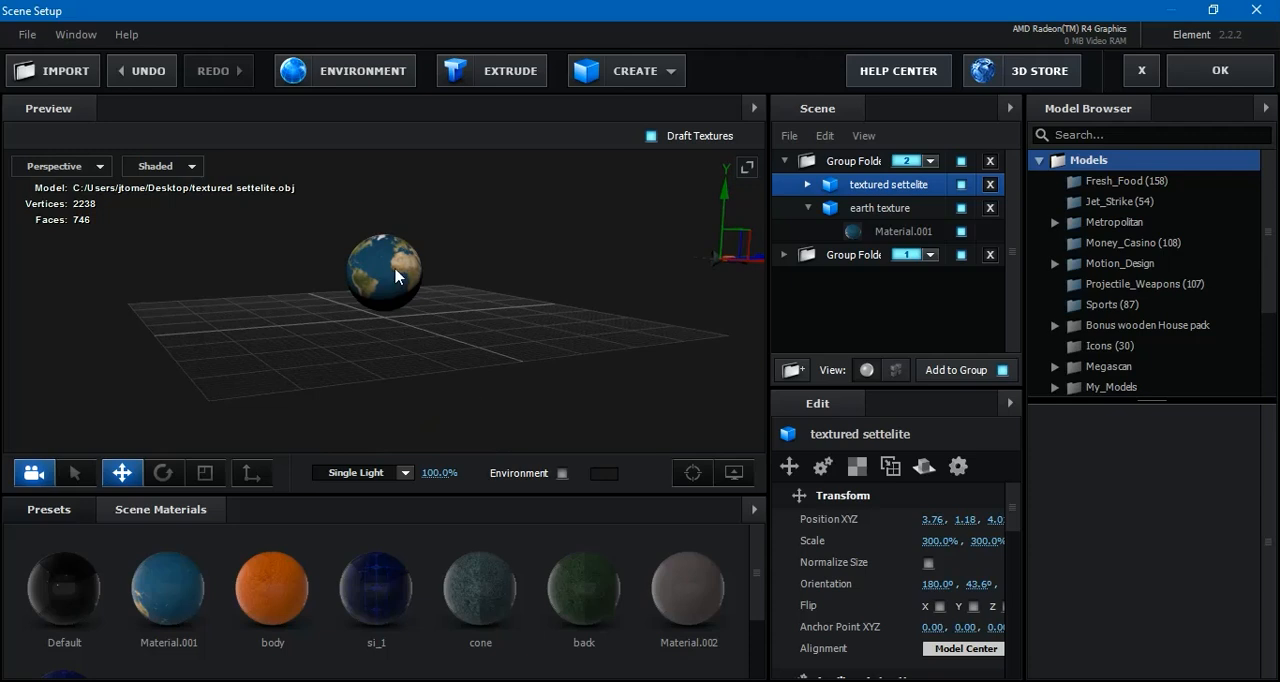
Move the earth texture model away from the satellite to about X -3.16 and Z -2, keeping its height
left_click(877, 205)
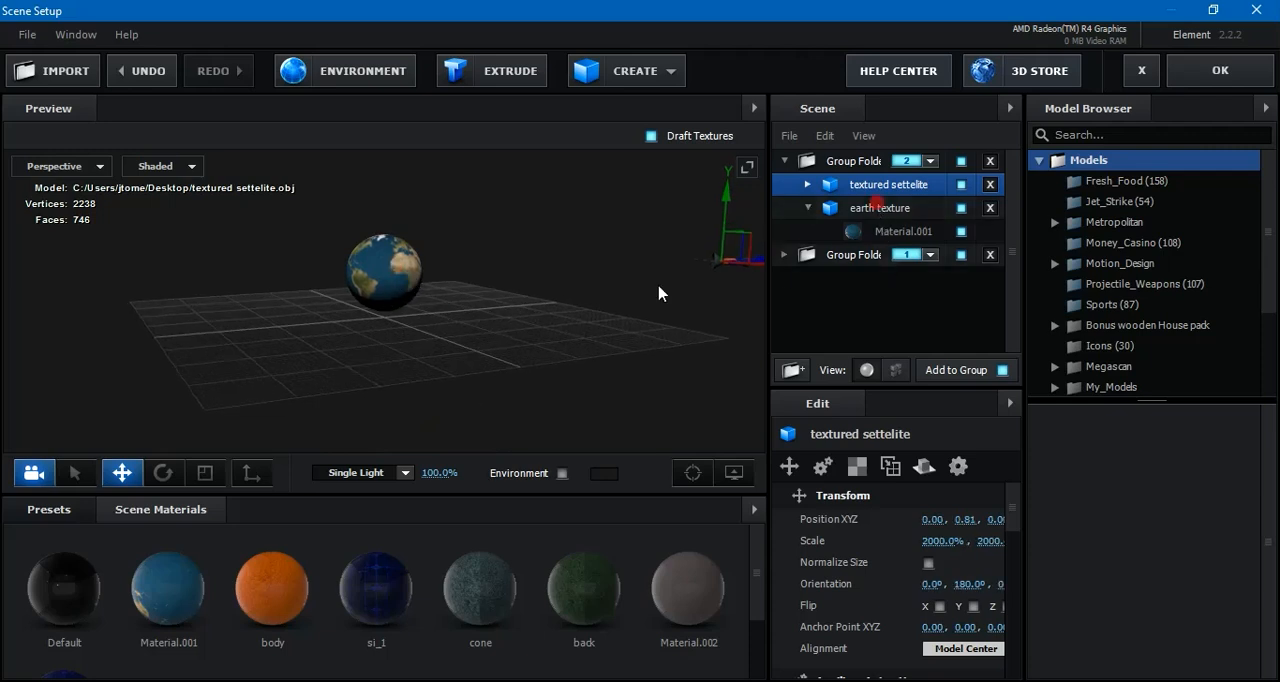
left_click_drag(436, 274, 229, 272)
left_click_drag(600, 346, 455, 377)
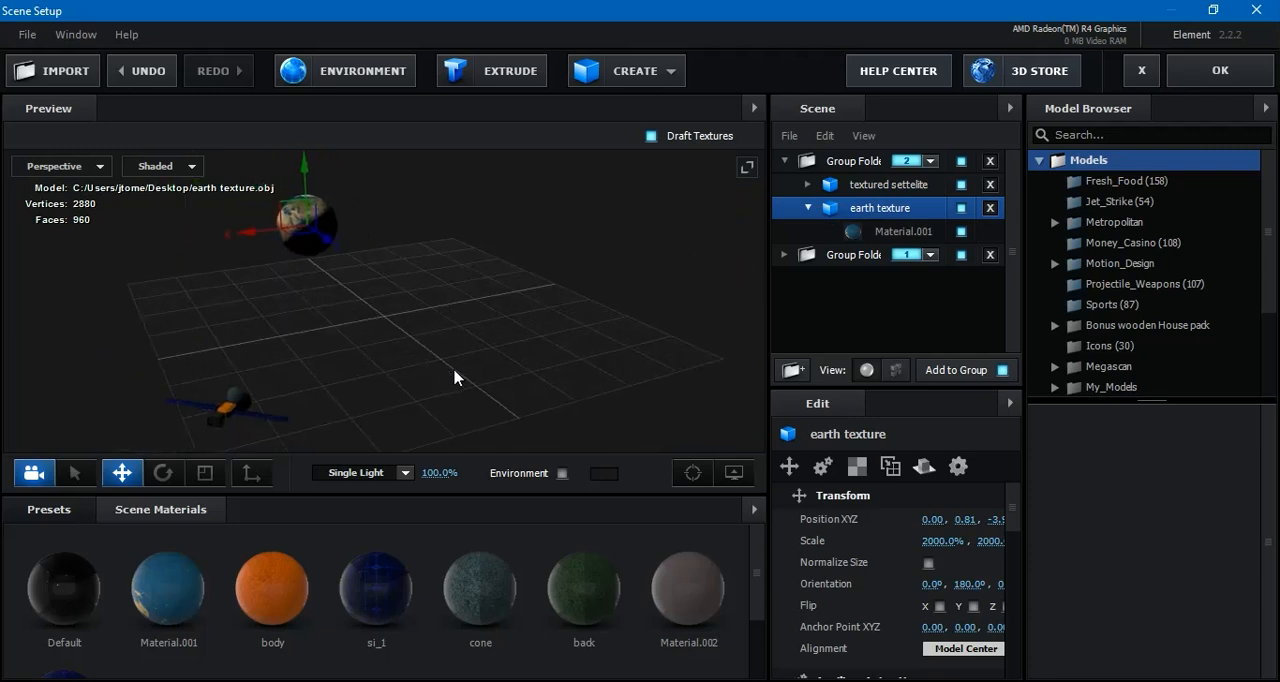
left_click_drag(328, 240, 408, 283)
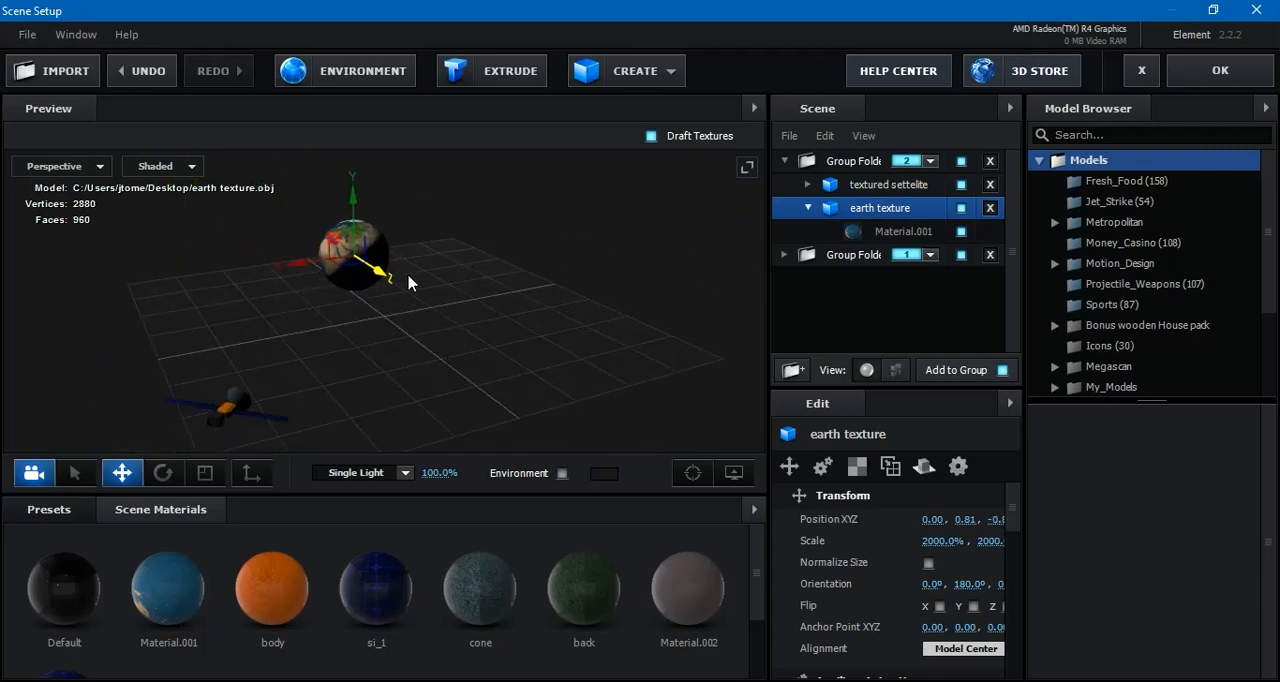
left_click_drag(290, 276, 453, 268)
left_click_drag(535, 265, 487, 228)
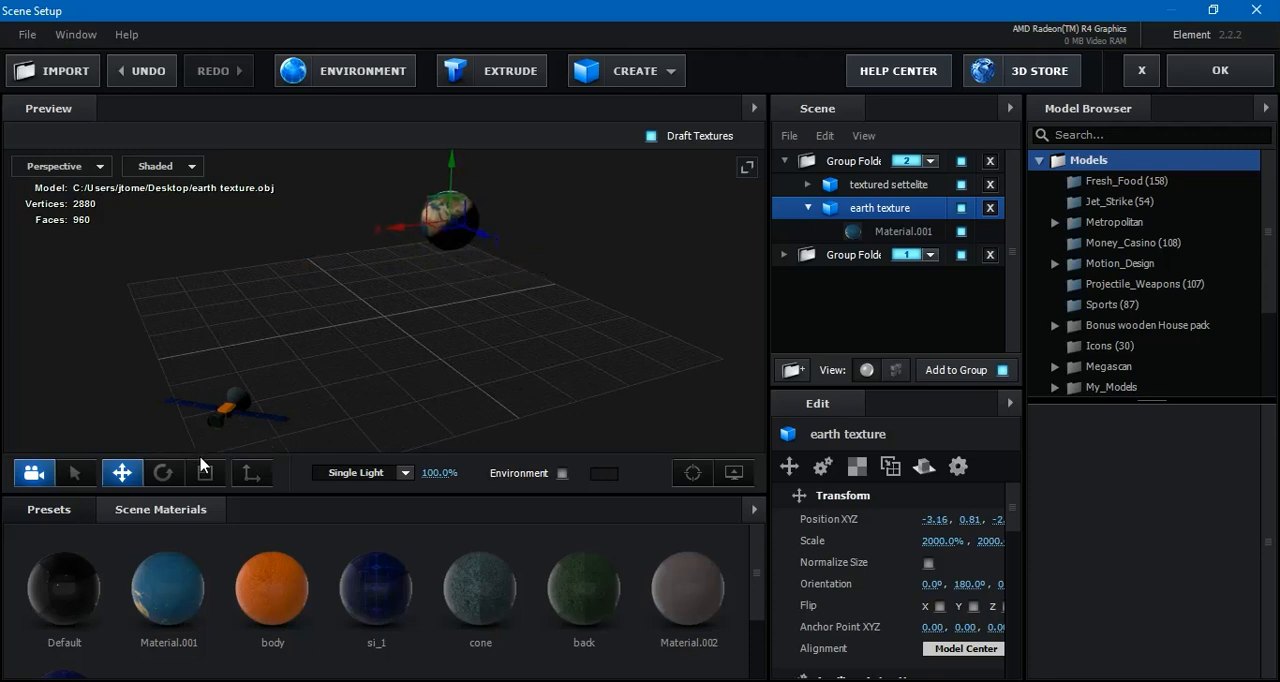
Rotate the earth texture model to an orientation of about 180° in X and 356.2° in Y
left_click(165, 474)
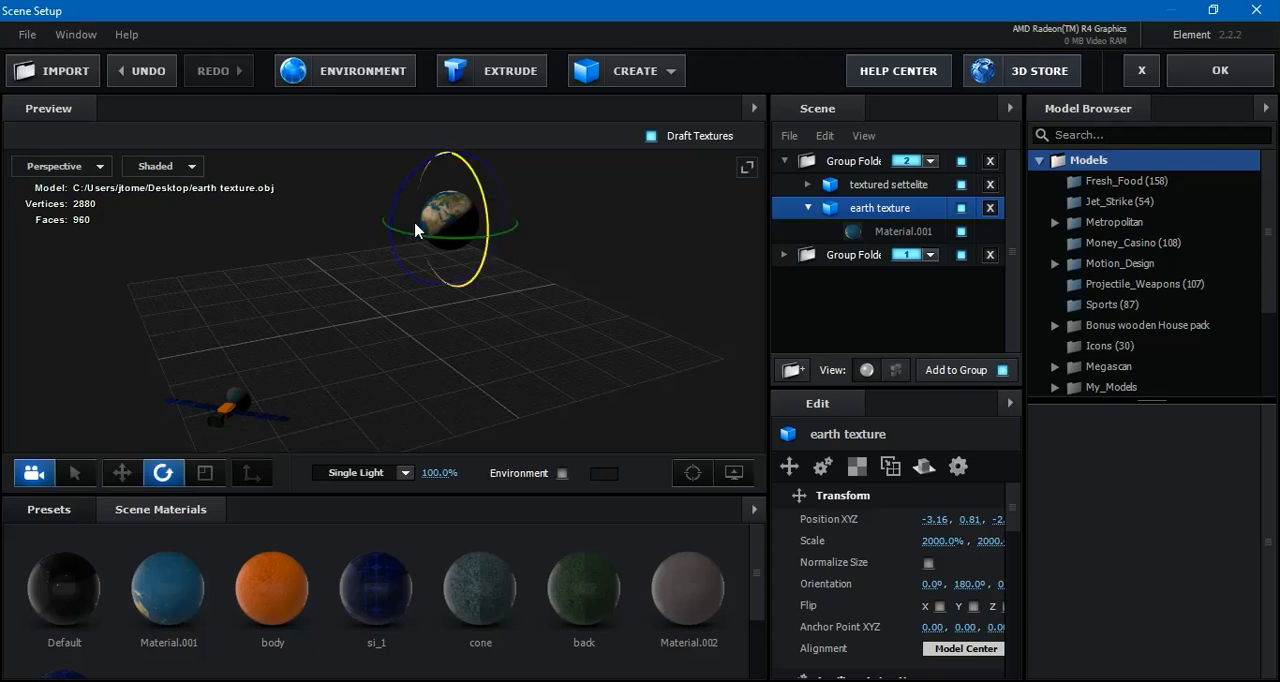
left_click_drag(407, 240, 425, 246)
left_click_drag(437, 250, 414, 241)
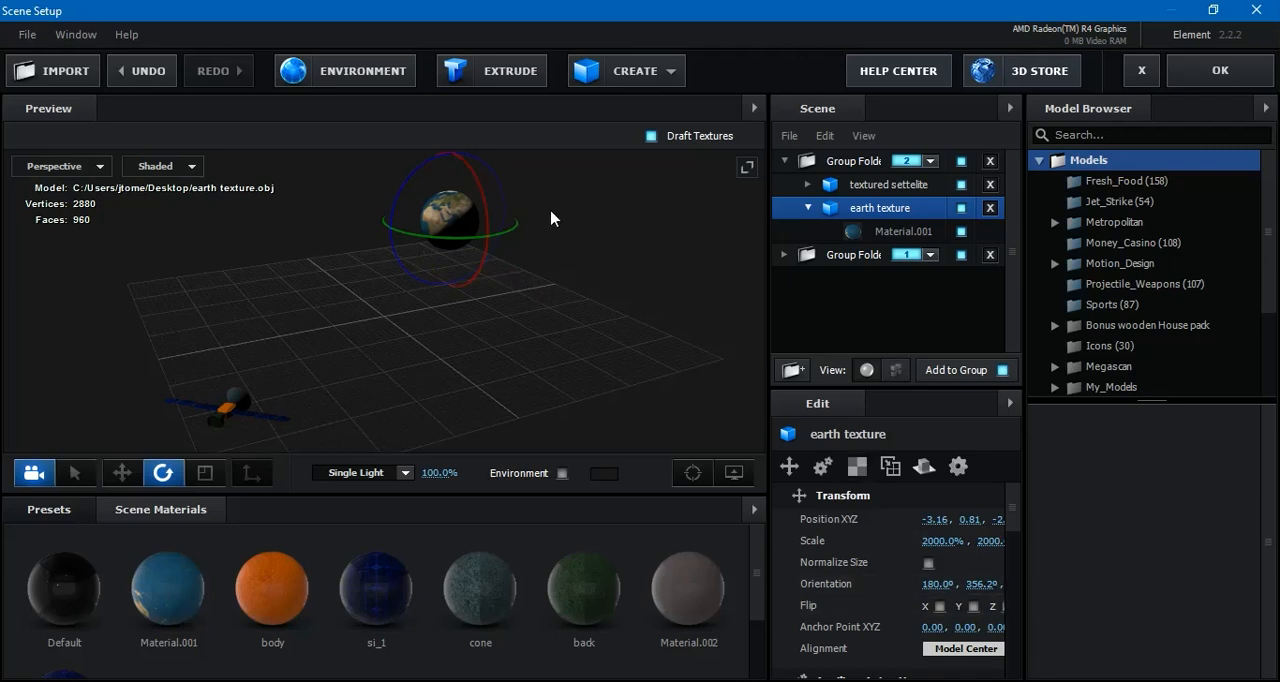
Set the earth texture model's scale to 1000% and apply the Element scene to the composition
left_click(939, 544)
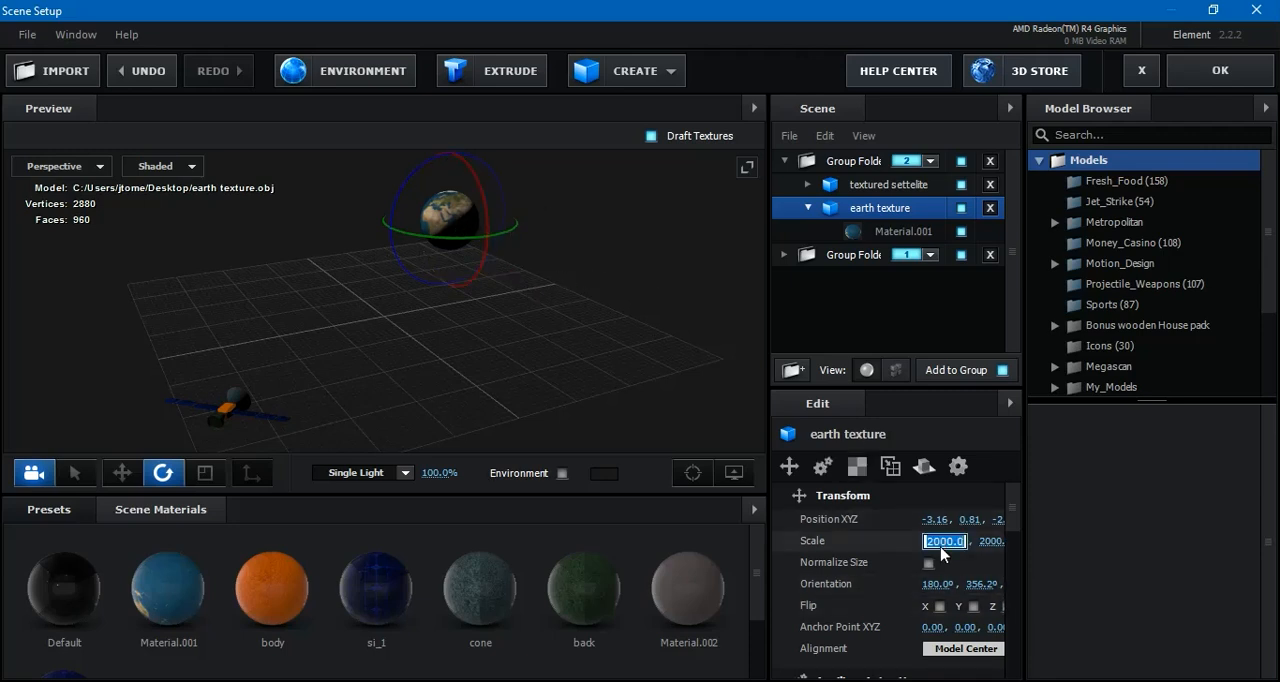
type("1000")
key("Return")
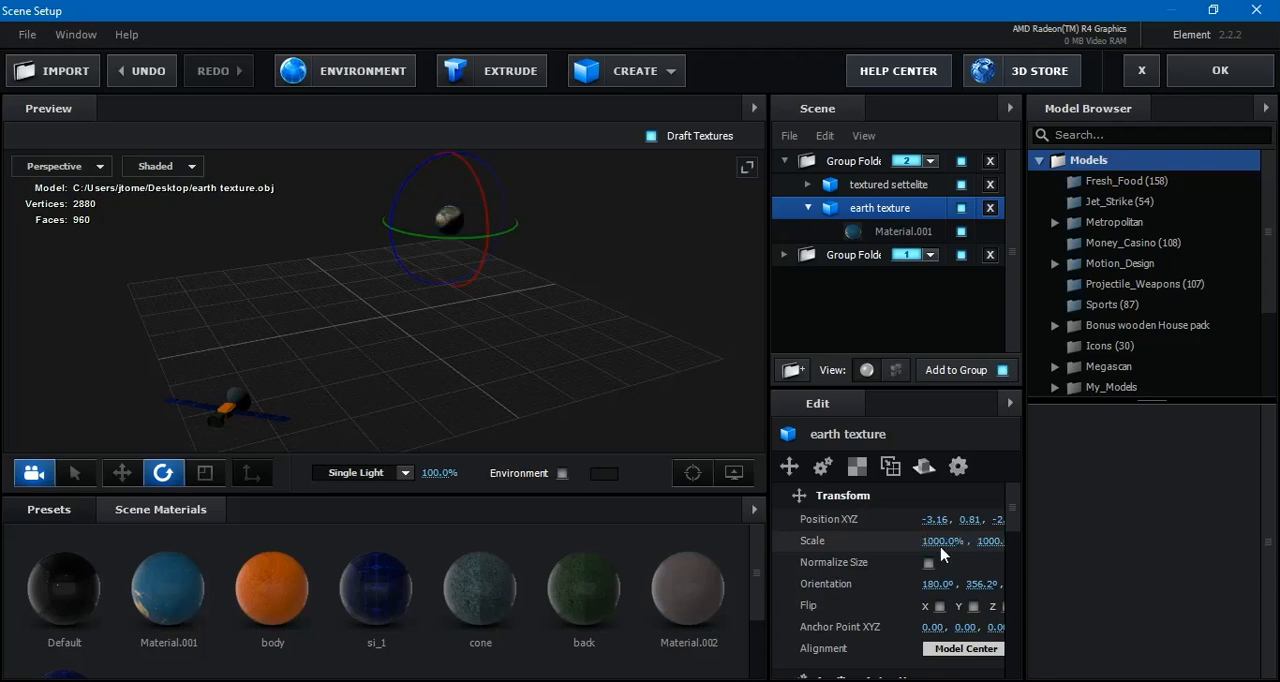
left_click(116, 478)
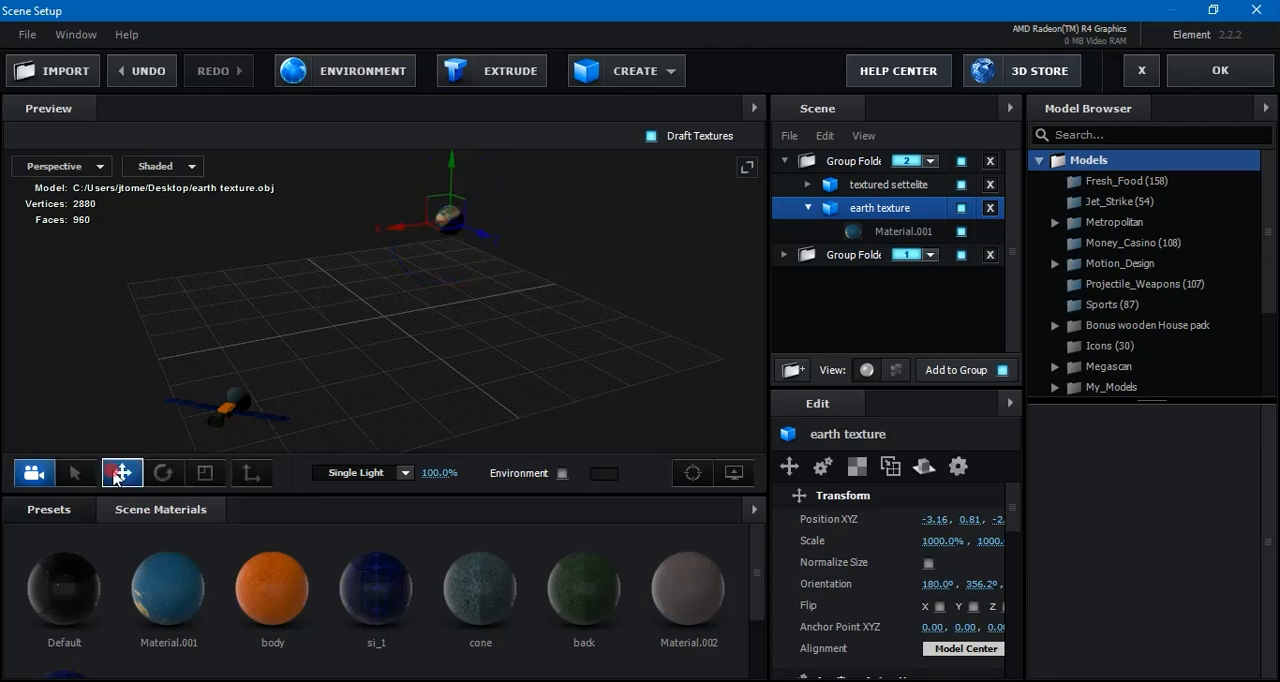
left_click_drag(638, 391, 643, 395)
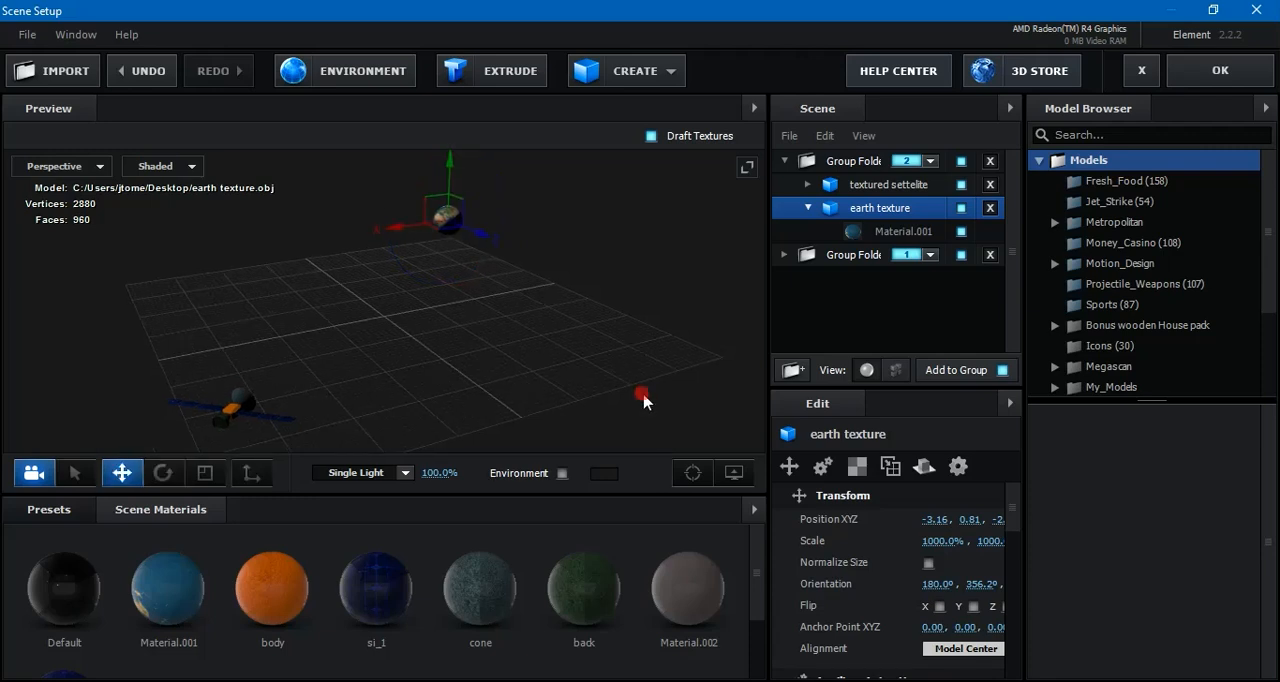
left_click(1213, 74)
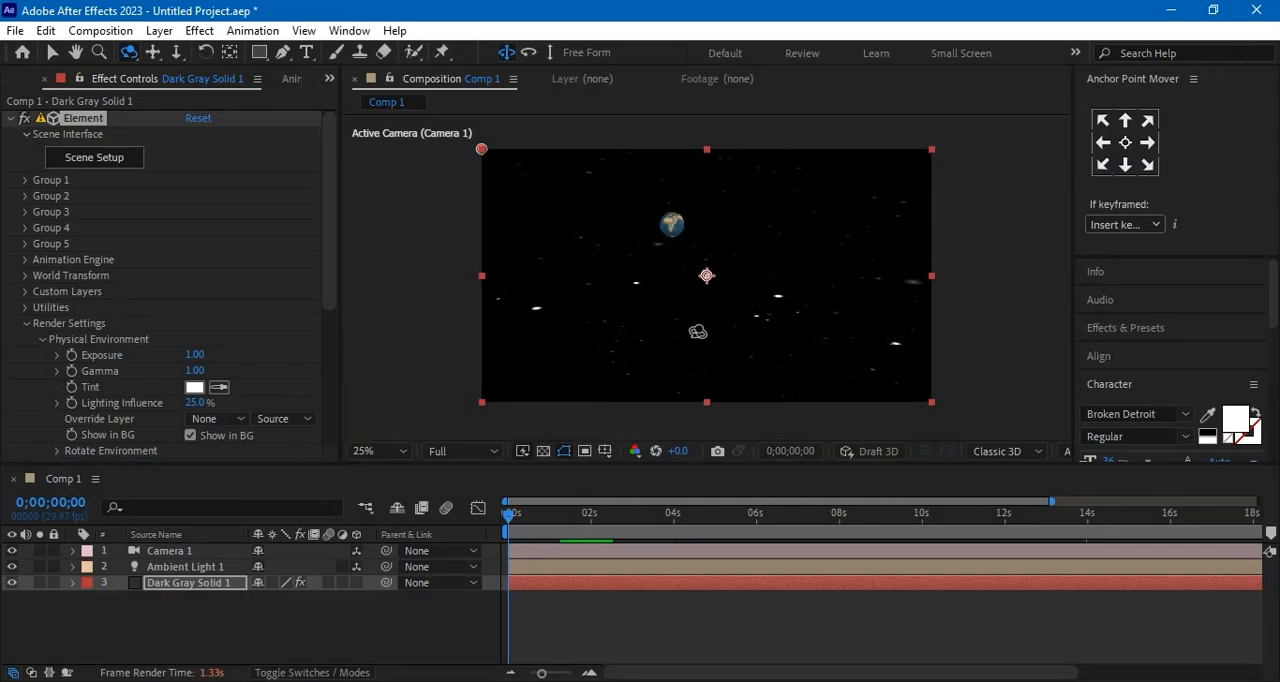
Hide the Ambient Light 1 layer in Comp 1
left_click(206, 618)
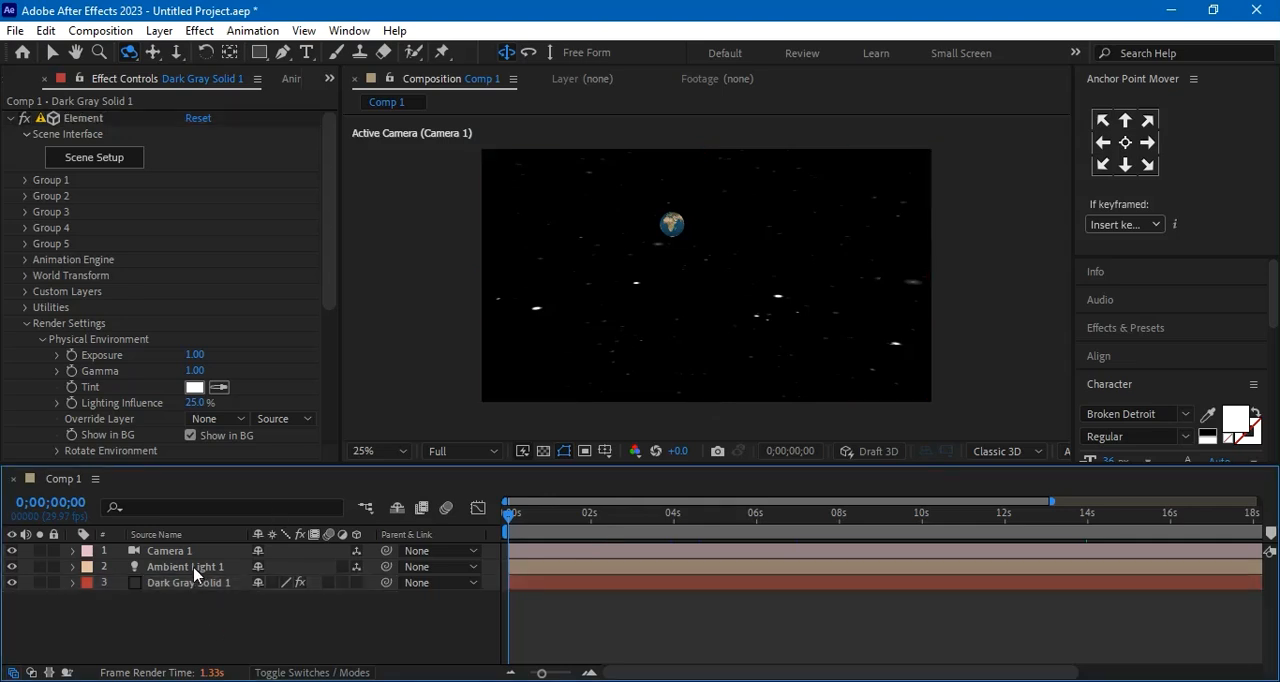
left_click(195, 568)
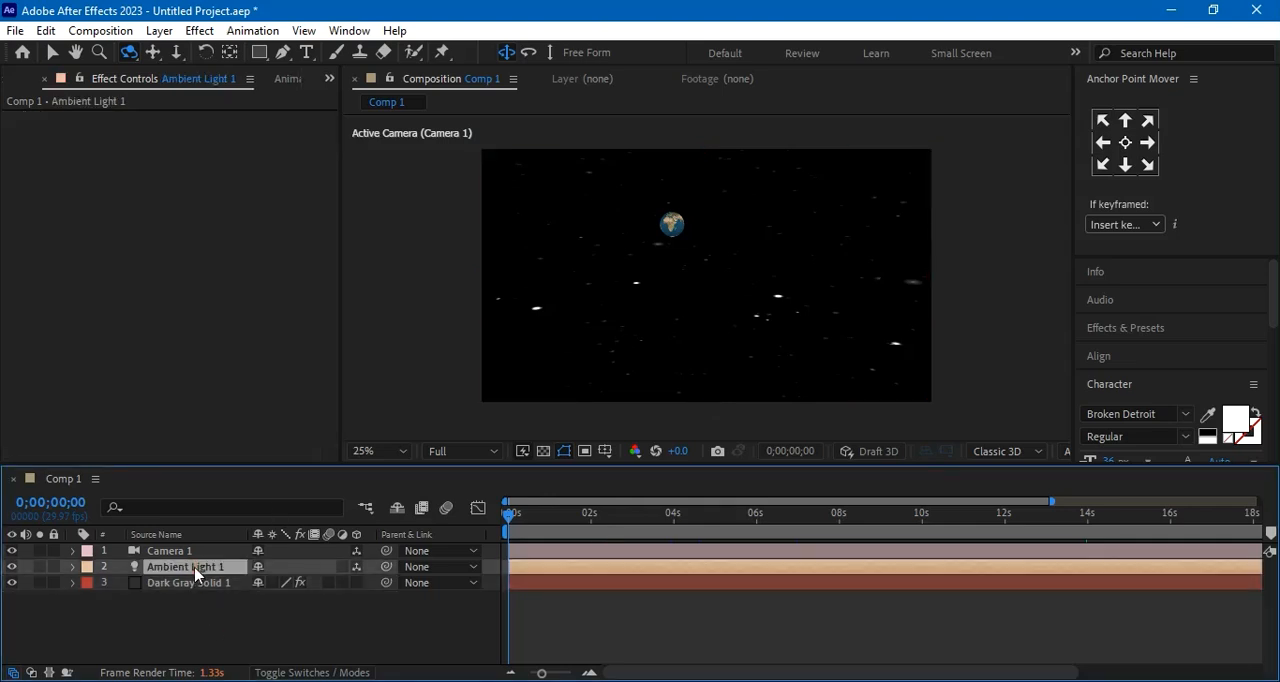
left_click(11, 567)
left_click(11, 567)
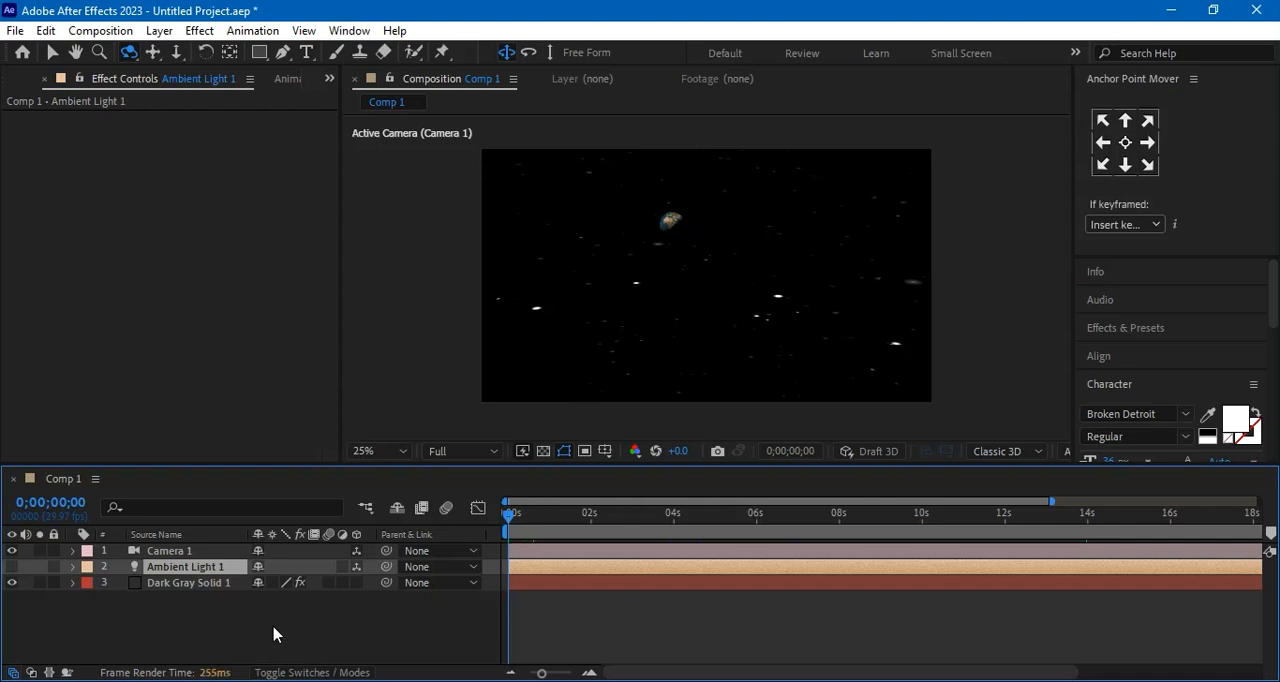
Change Camera 1's lens preset to 35mm in its camera settings
left_click(187, 553)
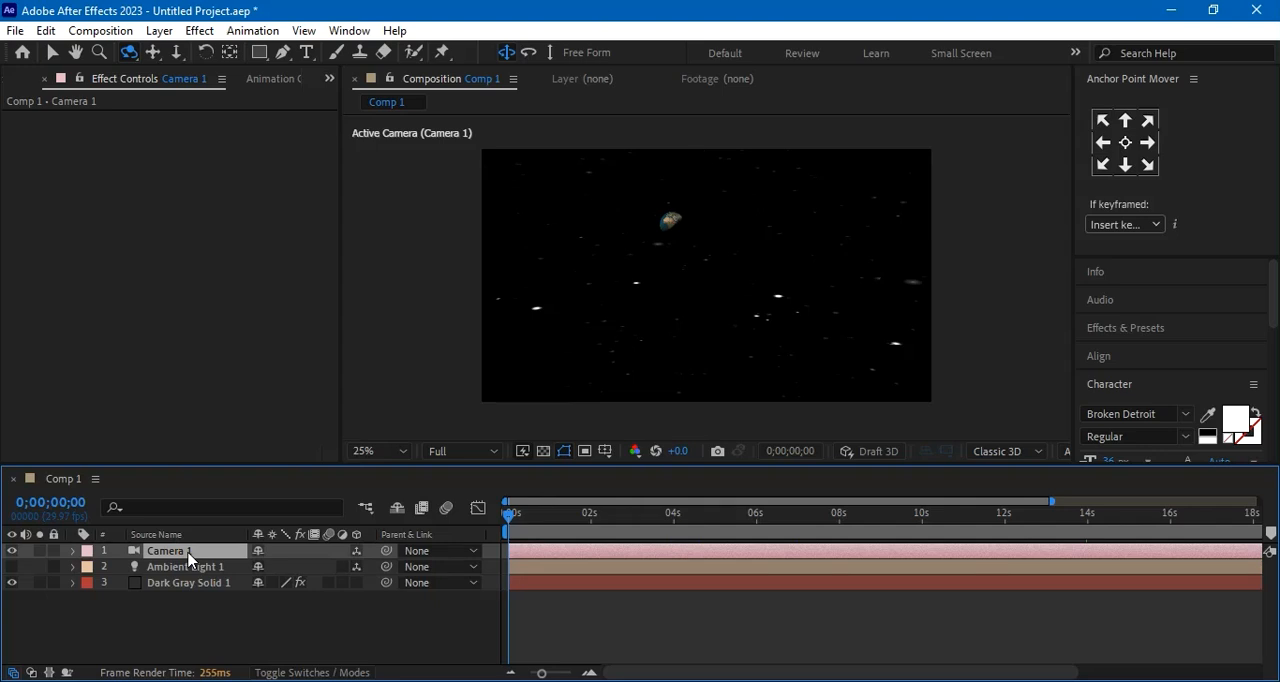
double_click(187, 553)
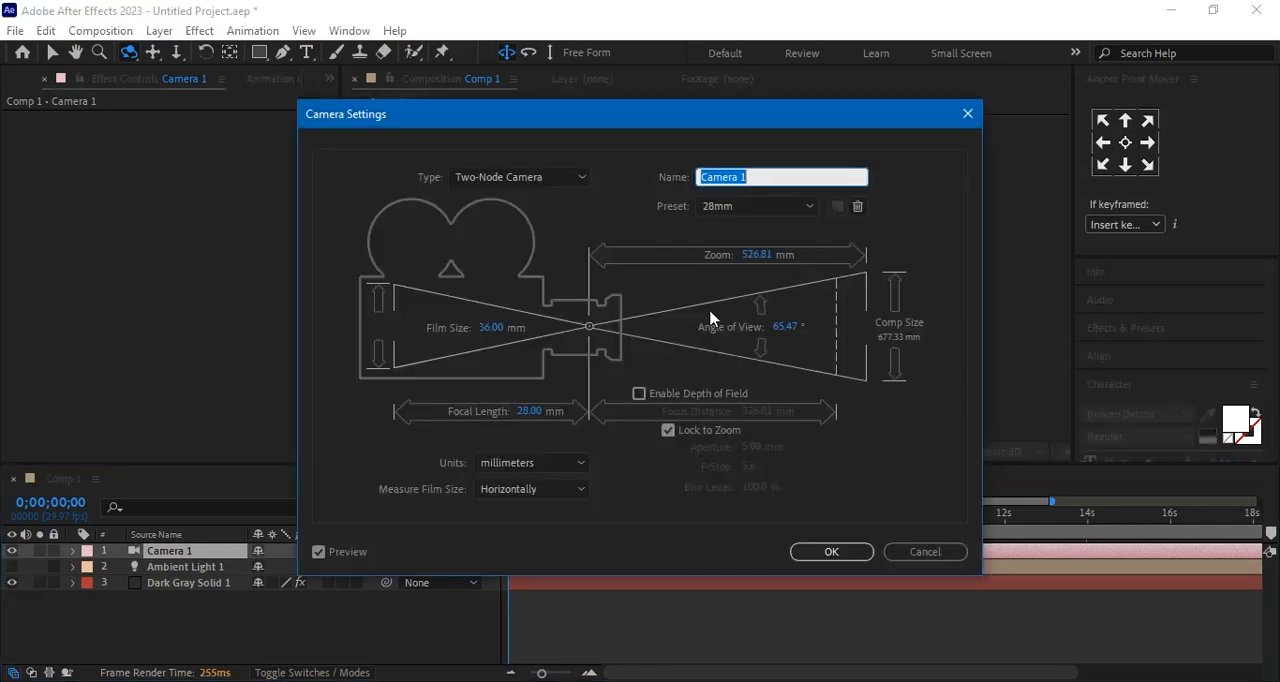
left_click(808, 206)
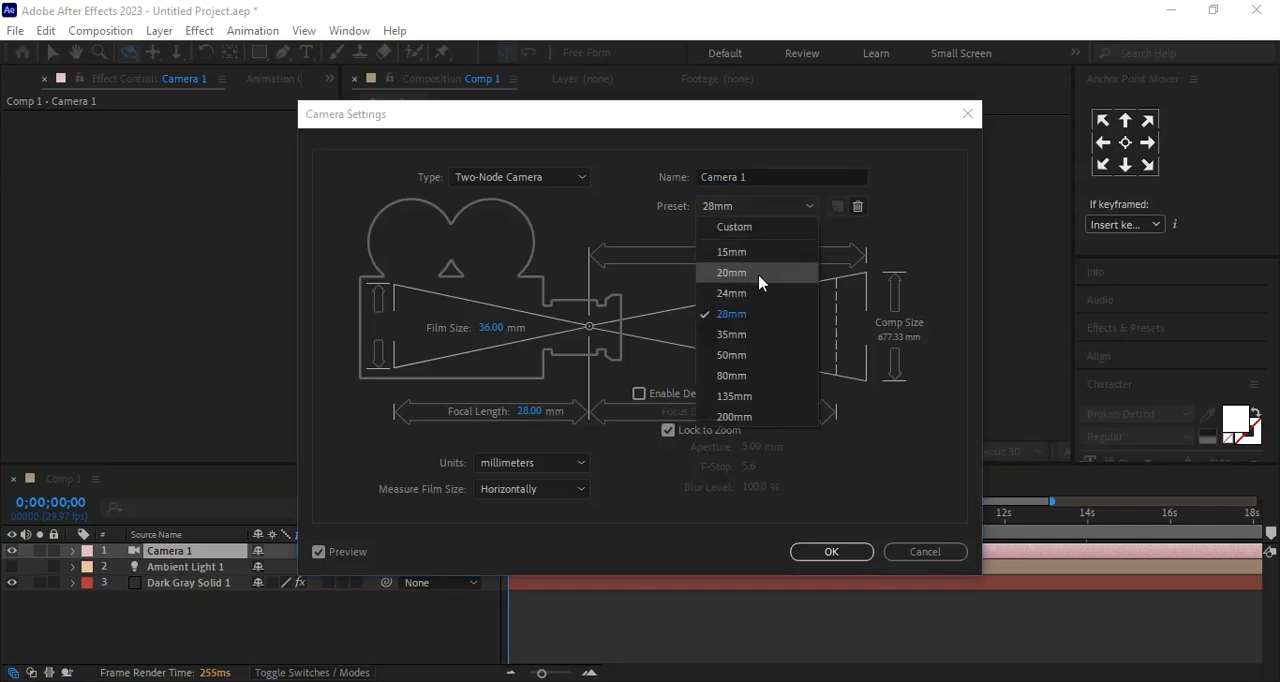
left_click(752, 338)
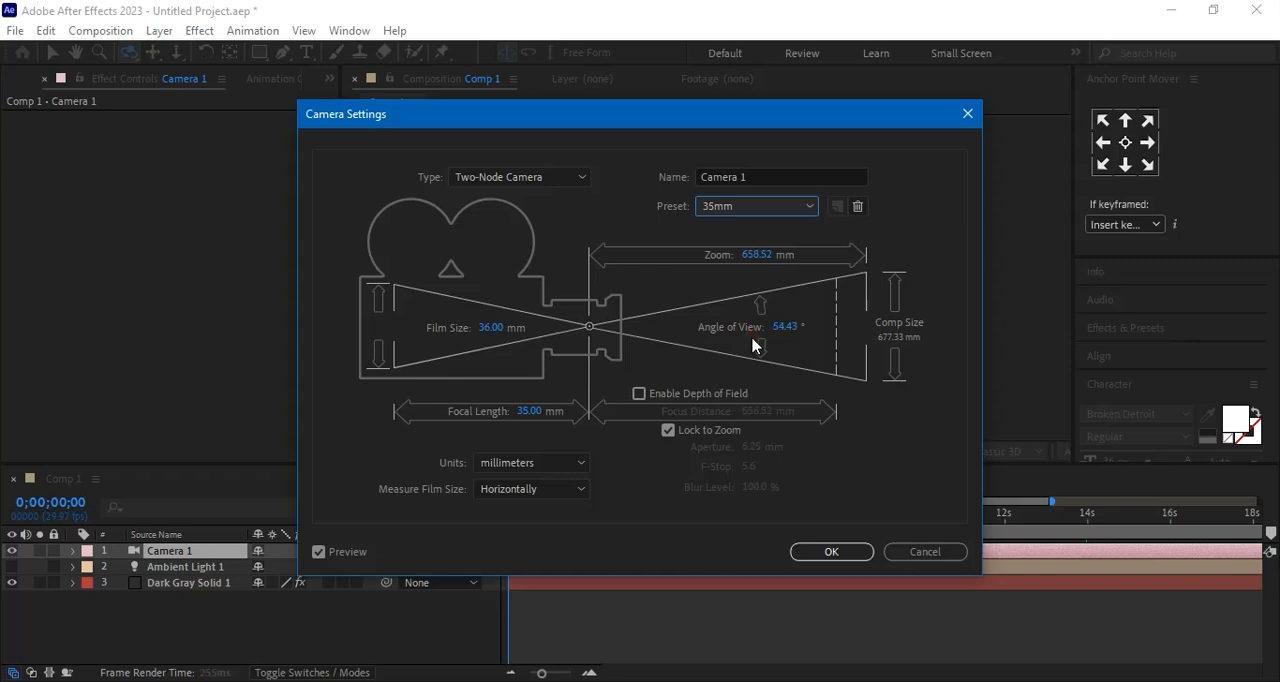
left_click(831, 551)
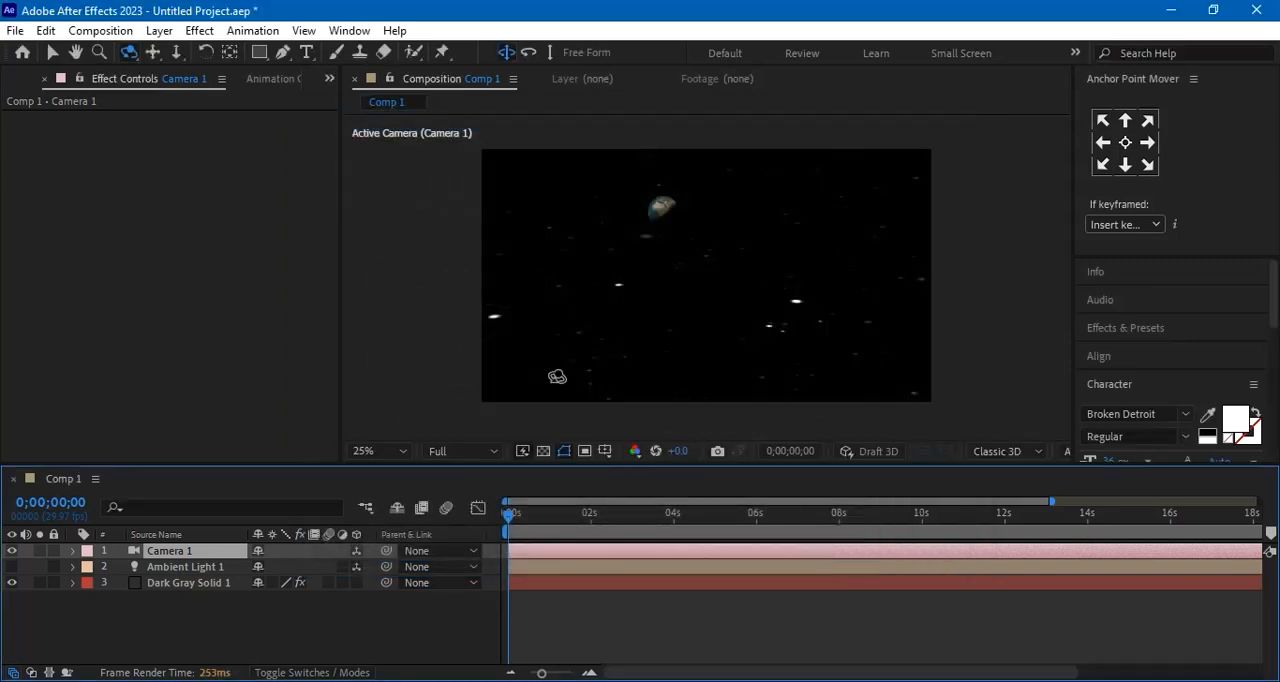
Orbit Camera 1 around the scene in search of a view that frames the Earth and the satellite
left_click_drag(766, 313, 703, 313)
left_click(703, 313)
left_click_drag(677, 321, 699, 282)
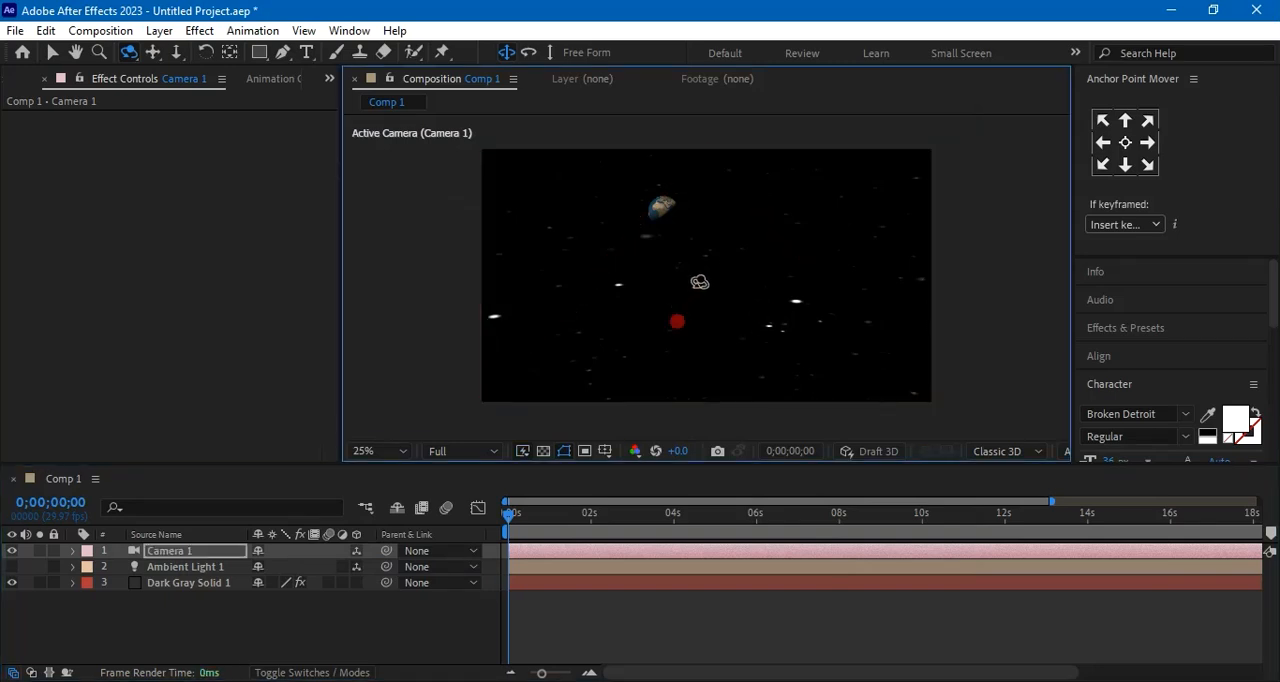
key("ctrl+z")
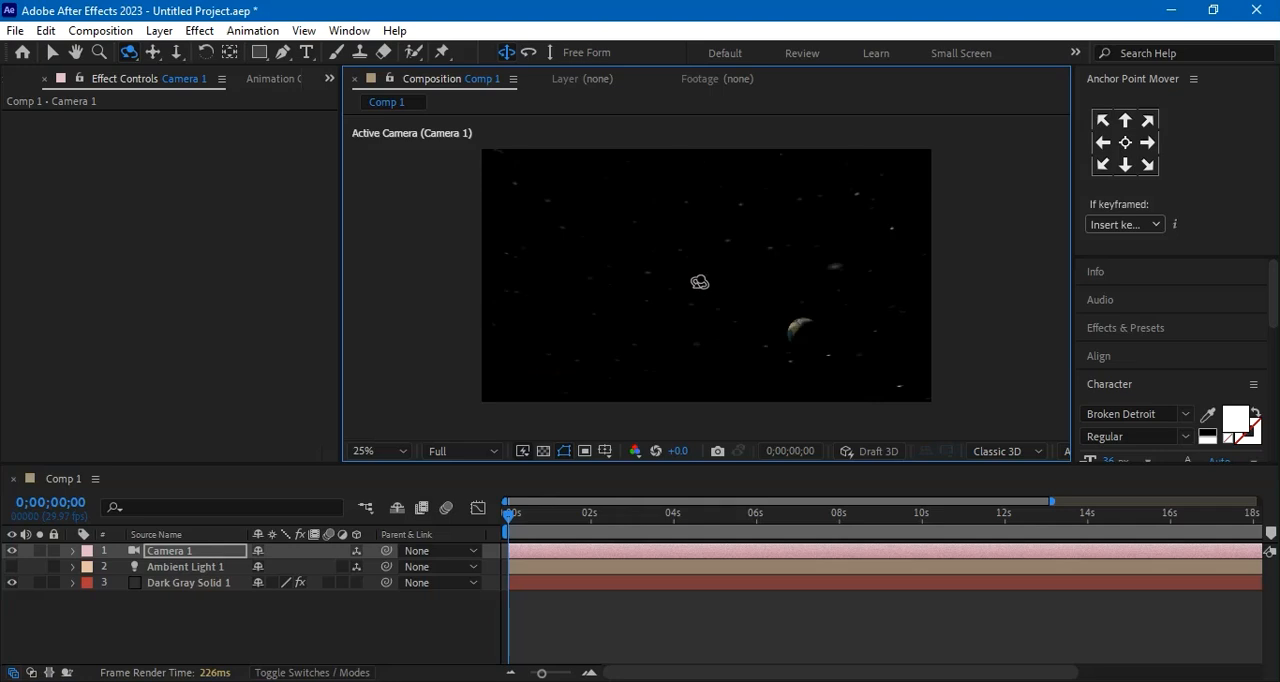
left_click_drag(674, 312, 704, 312)
left_click_drag(798, 287, 789, 315)
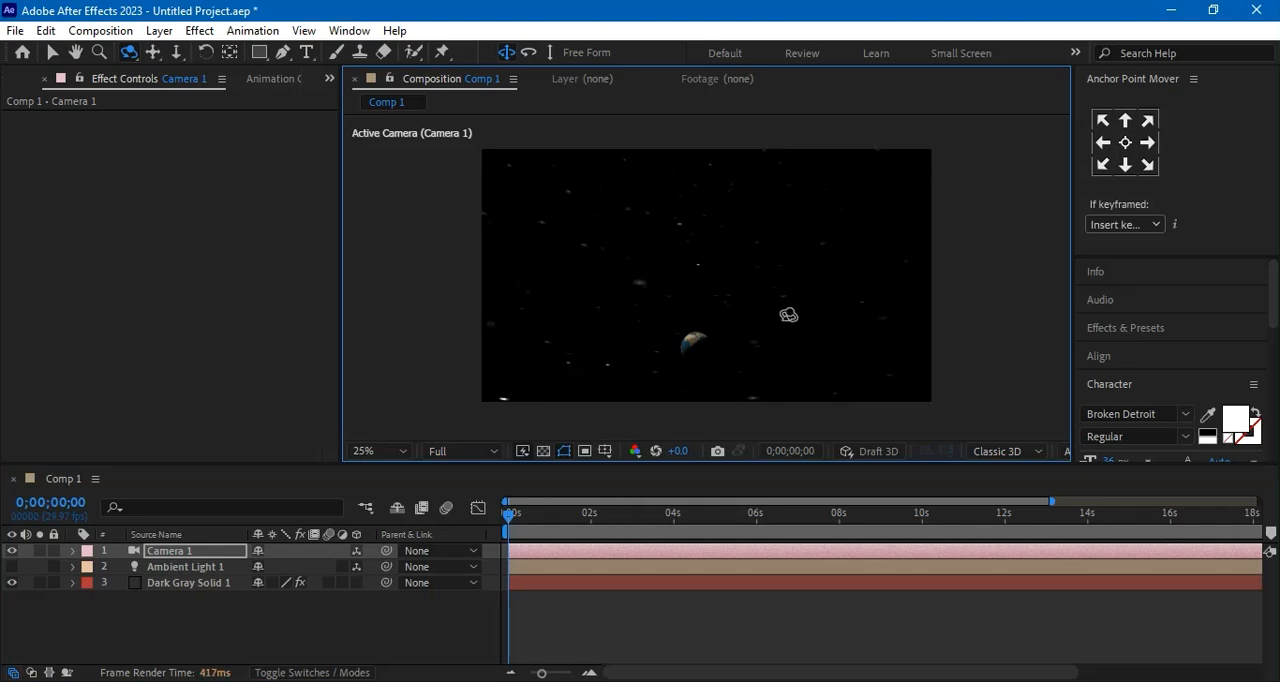
left_click_drag(823, 291, 808, 320)
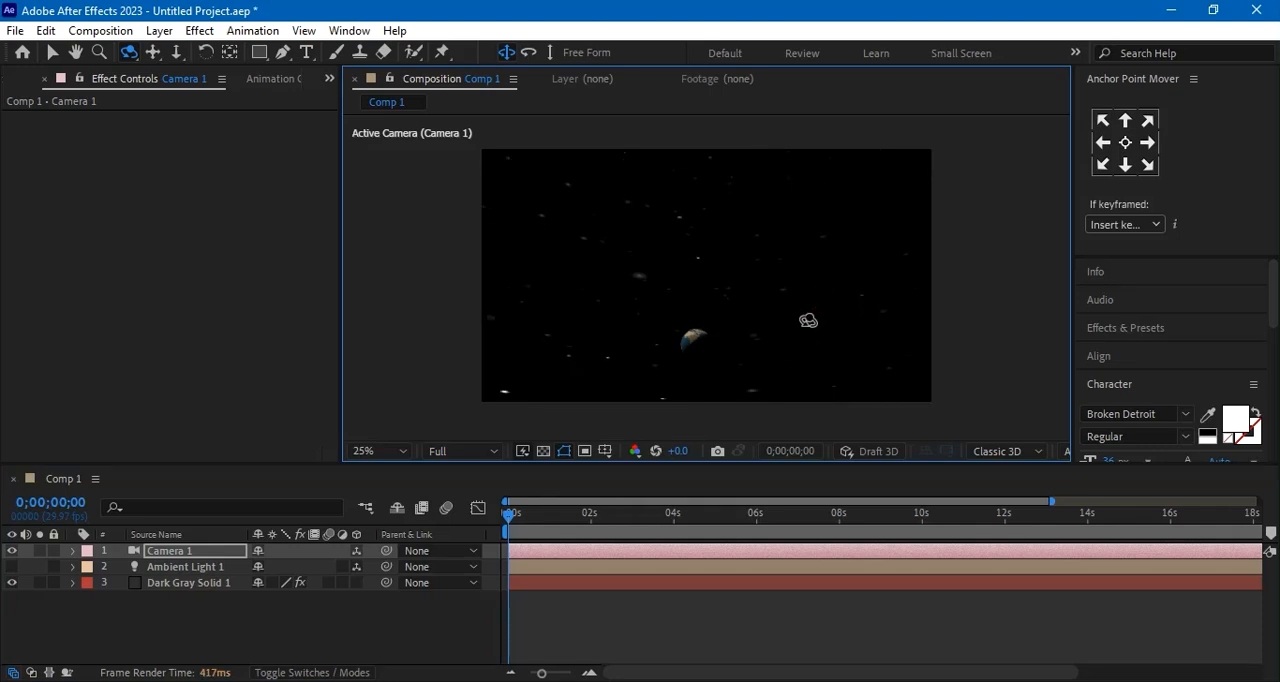
left_click_drag(730, 332, 859, 287)
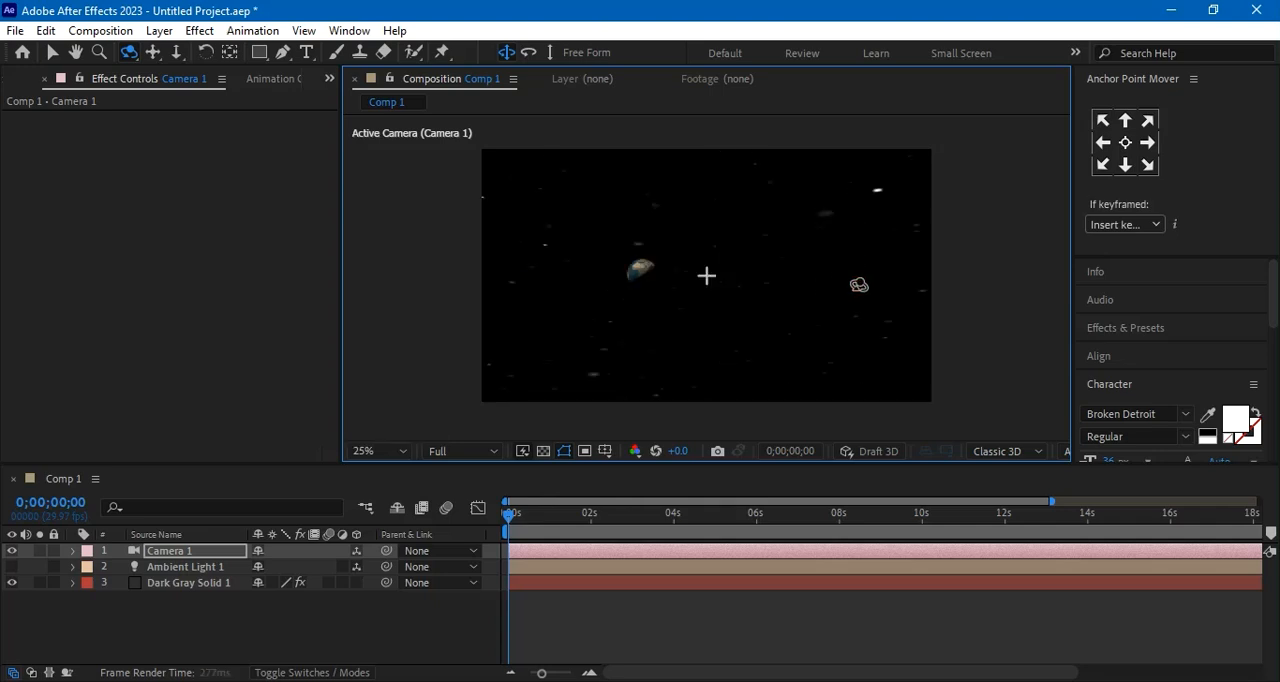
left_click_drag(853, 227, 826, 308)
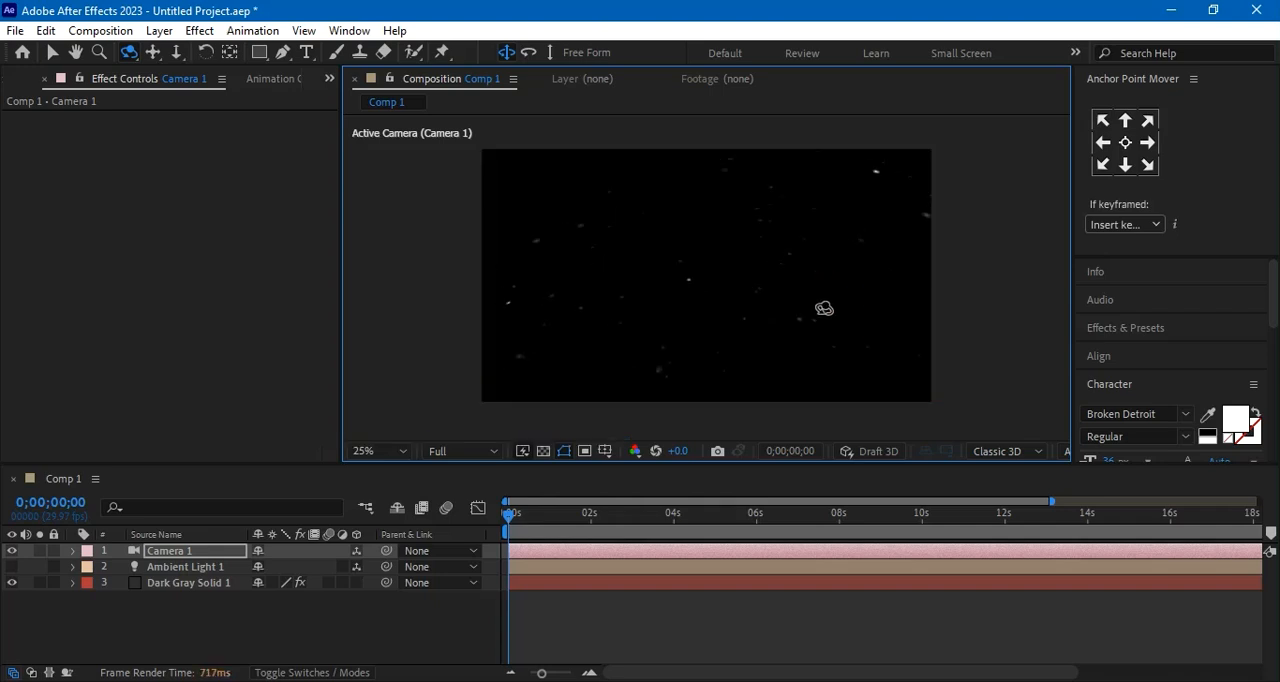
left_click_drag(852, 322, 799, 297)
left_click_drag(788, 340, 774, 278)
left_click_drag(772, 334, 770, 244)
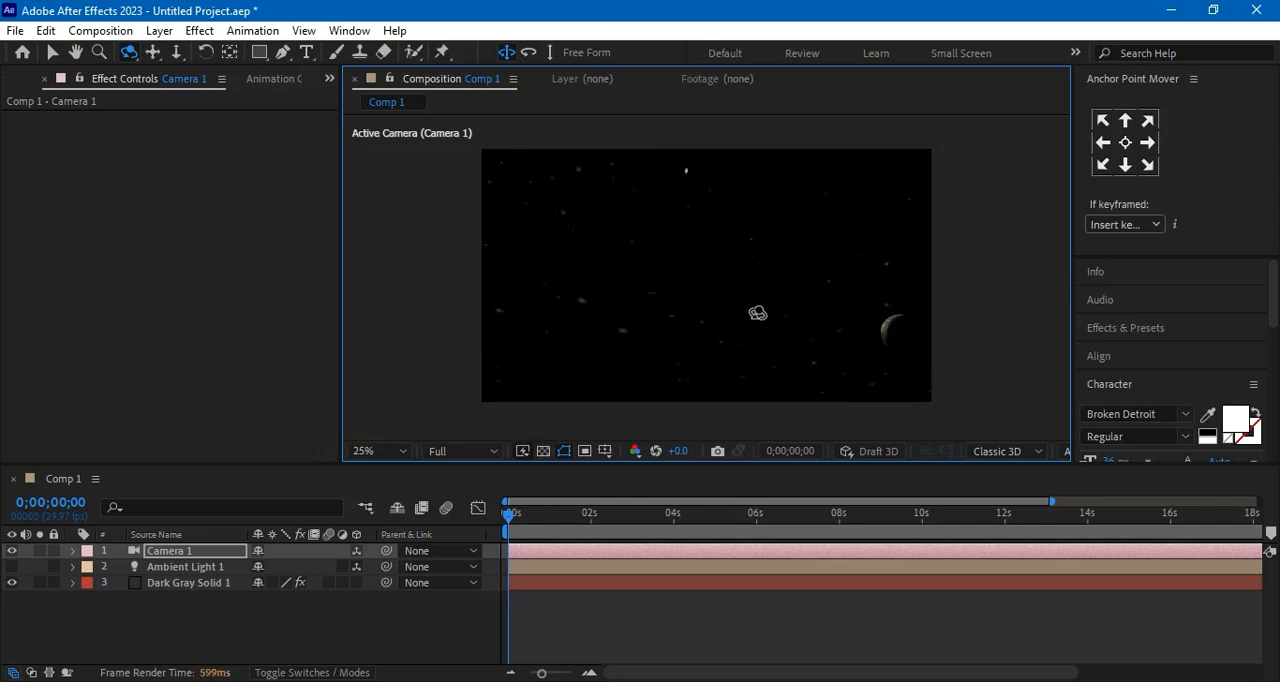
left_click_drag(850, 333, 825, 285)
left_click_drag(805, 340, 798, 291)
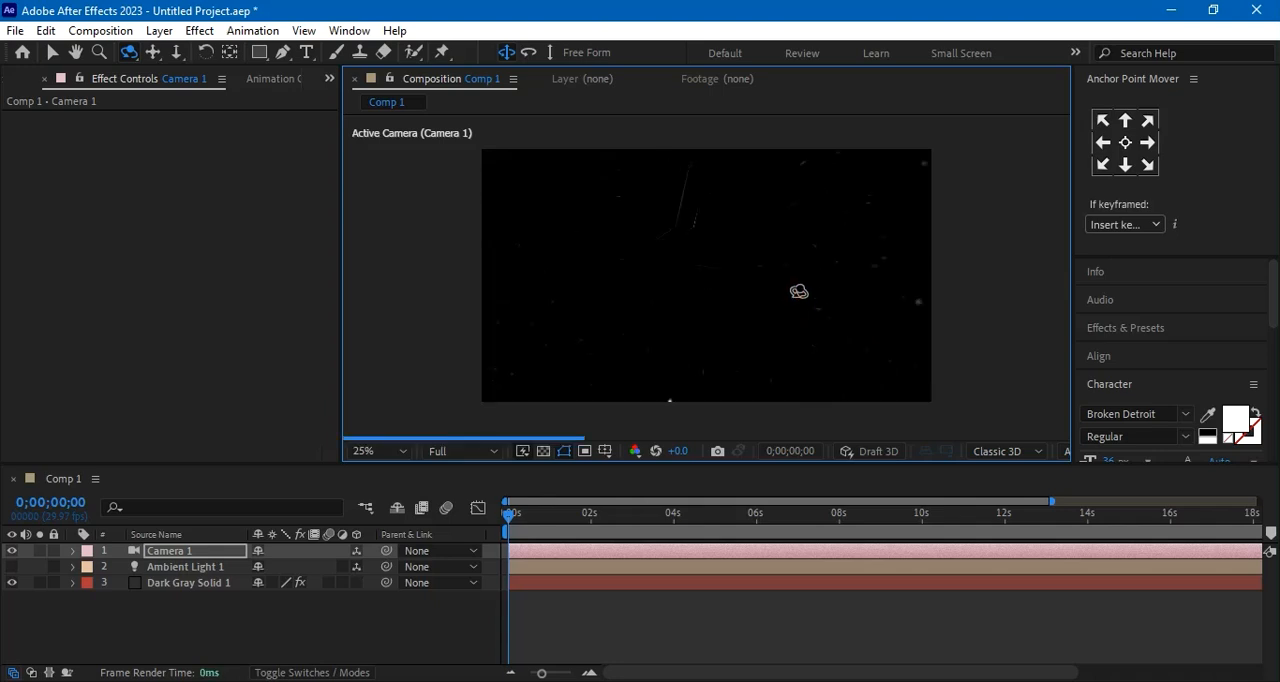
left_click_drag(783, 250, 767, 297)
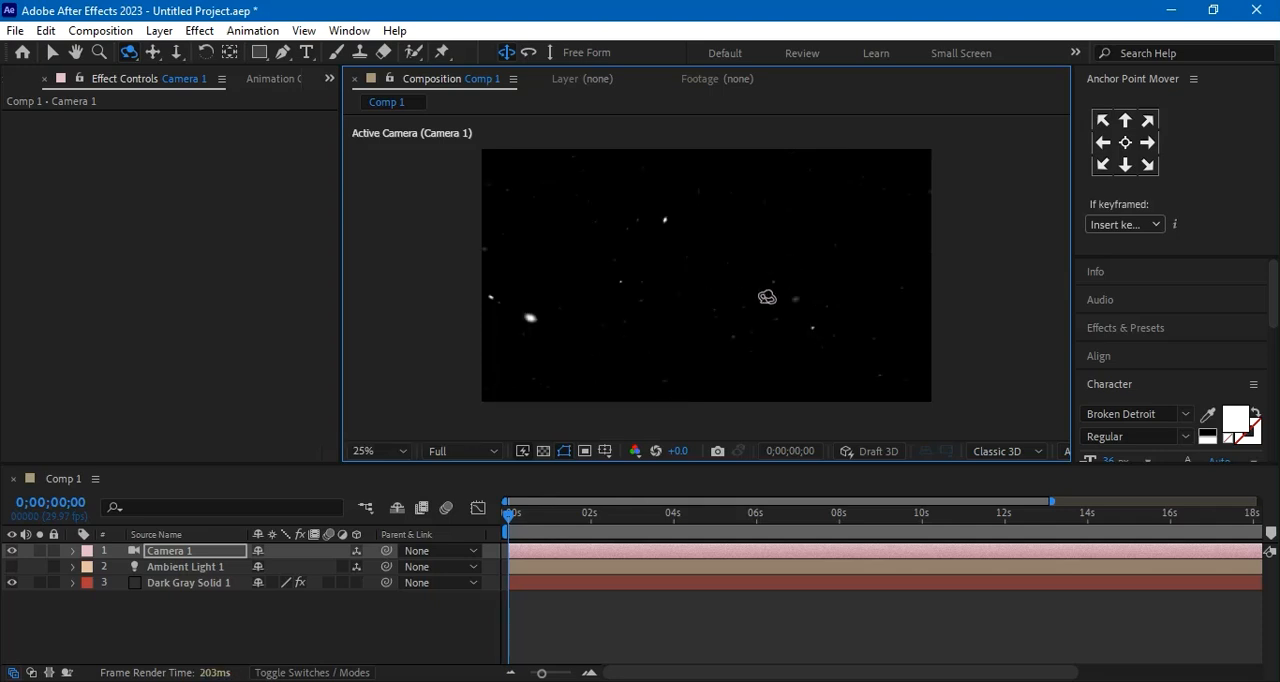
scroll(663, 290, "down", 1)
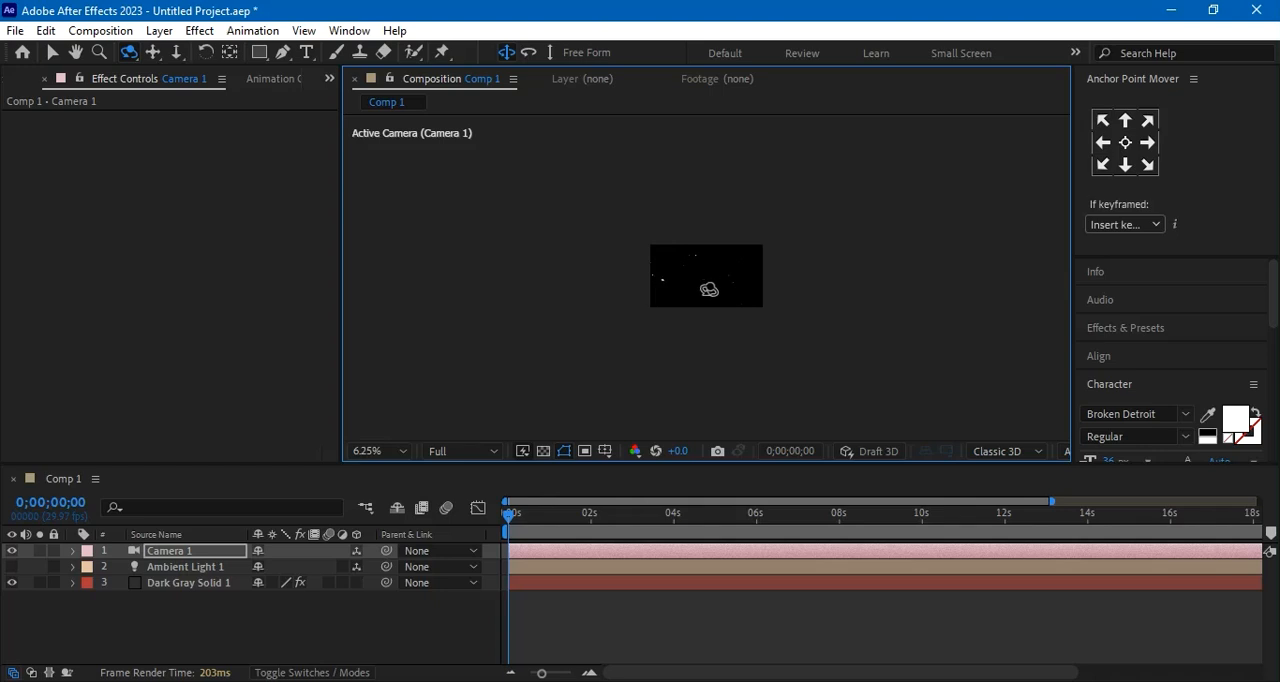
scroll(703, 287, "up", 1)
left_click_drag(708, 287, 626, 340)
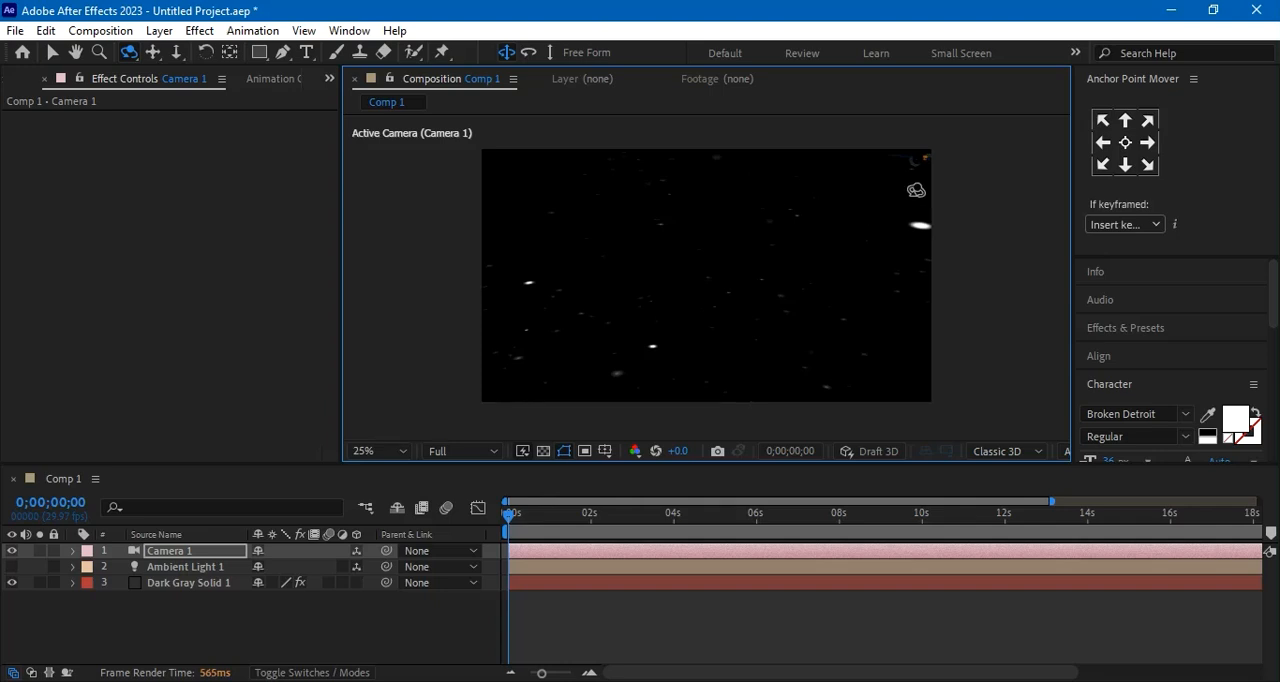
left_click_drag(906, 199, 915, 261)
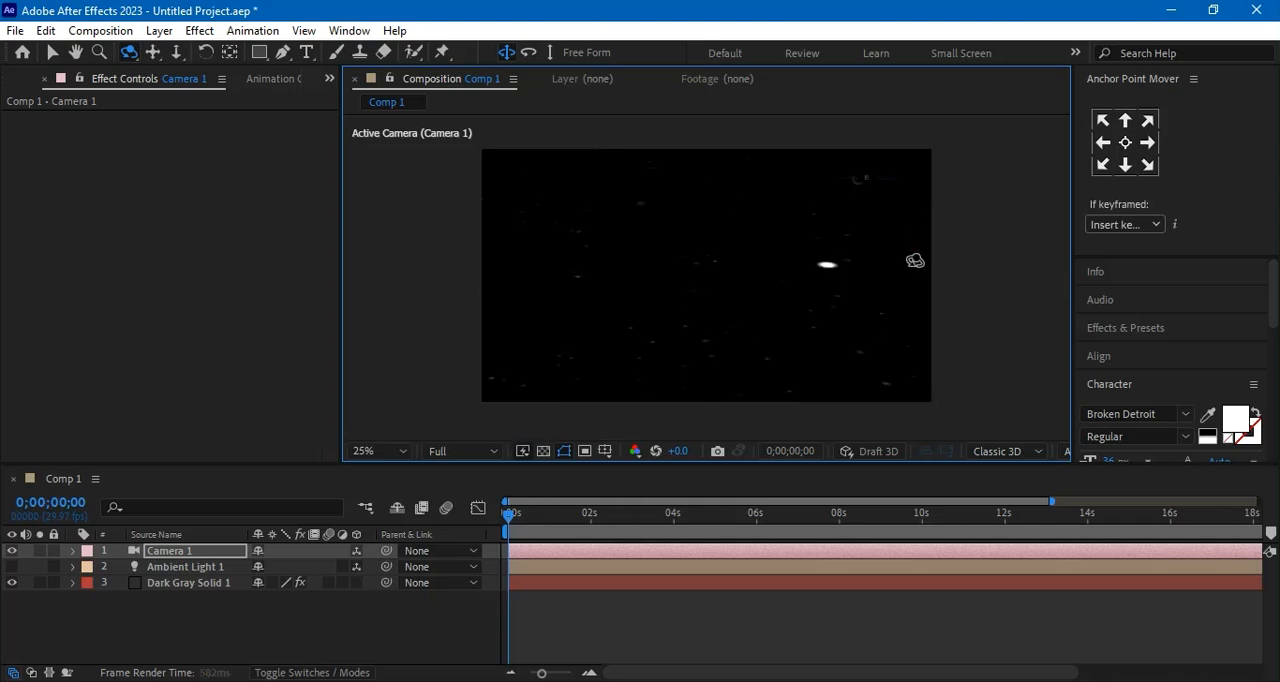
left_click_drag(895, 307, 902, 285)
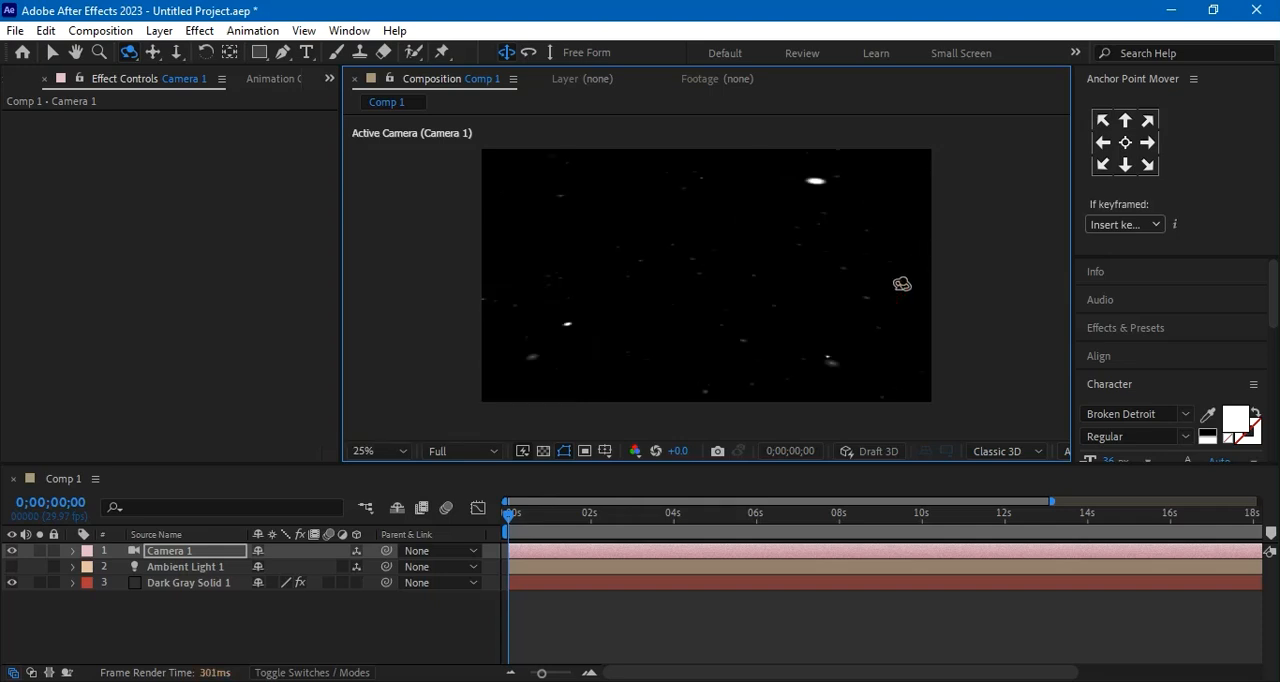
left_click_drag(883, 268, 745, 286)
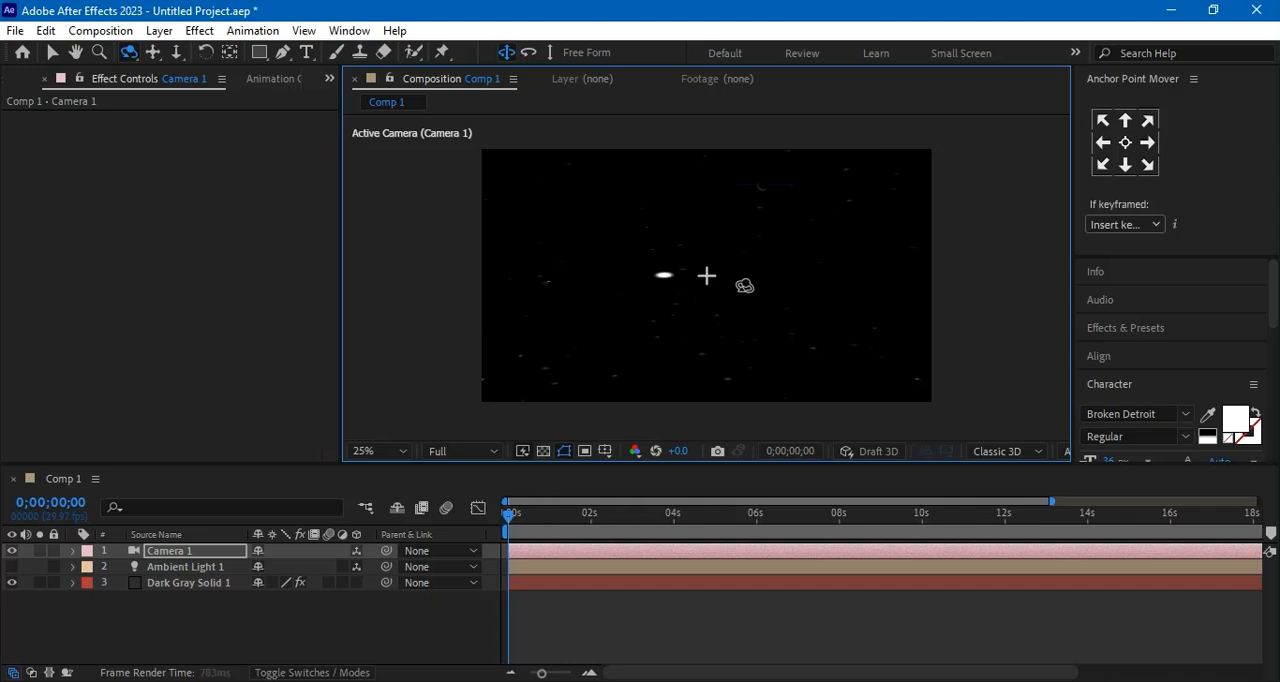
left_click_drag(837, 263, 721, 288)
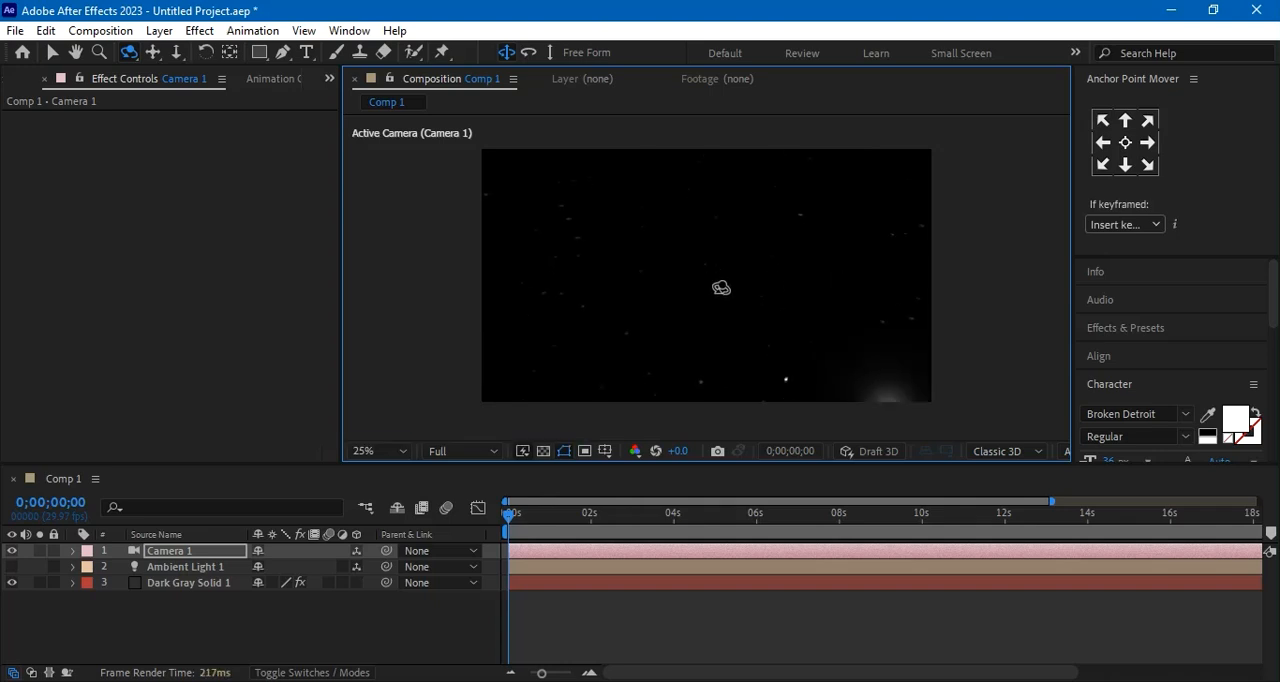
scroll(810, 259, "down", 2)
scroll(810, 259, "up", 6)
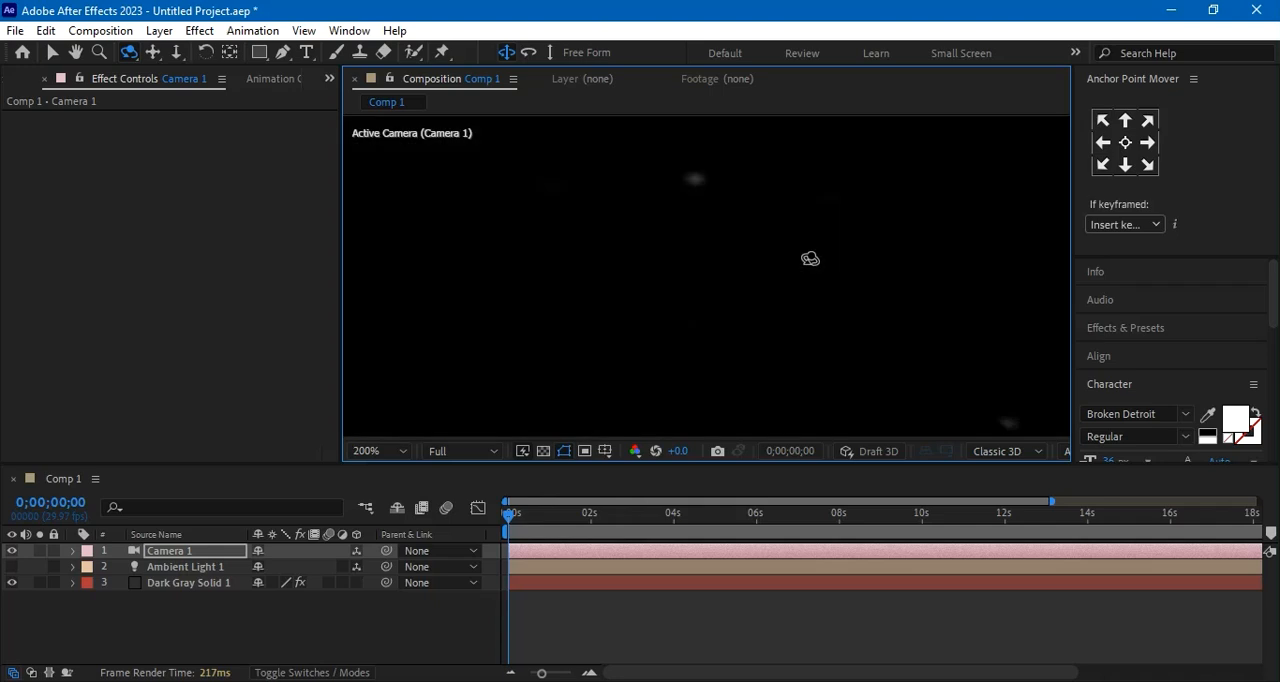
scroll(866, 258, "down", 4)
left_click_drag(903, 243, 760, 283)
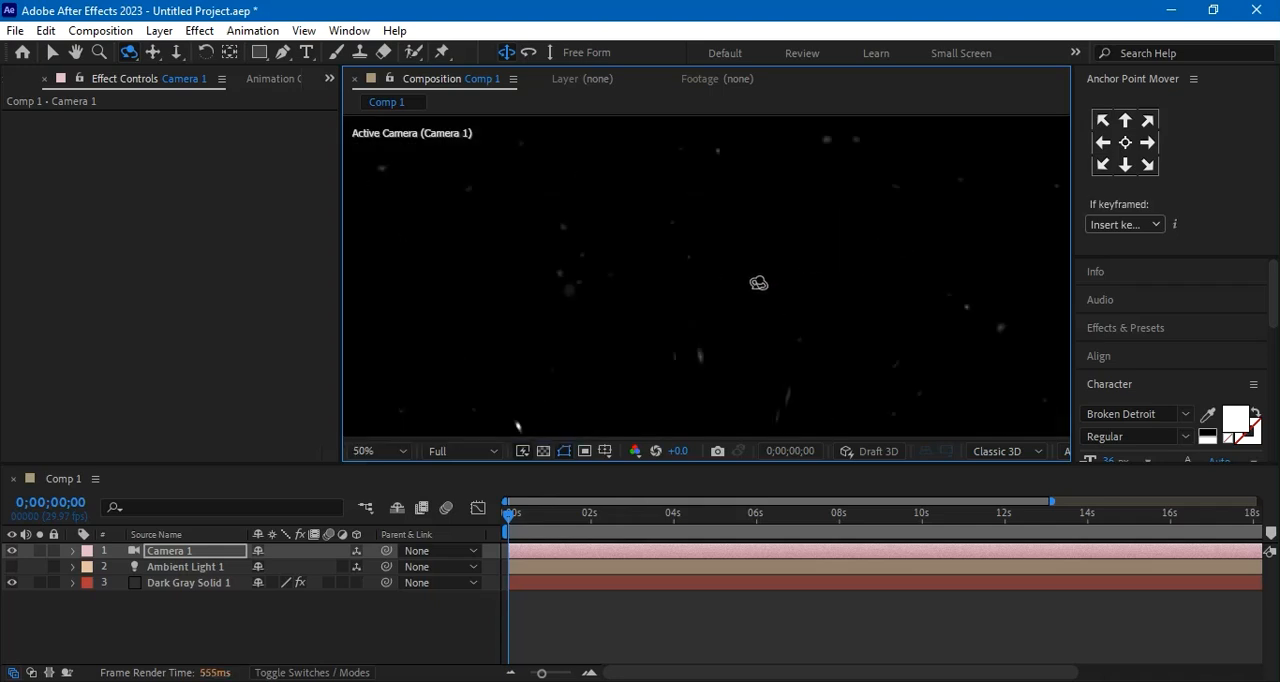
scroll(749, 280, "down", 6)
scroll(750, 281, "up", 4)
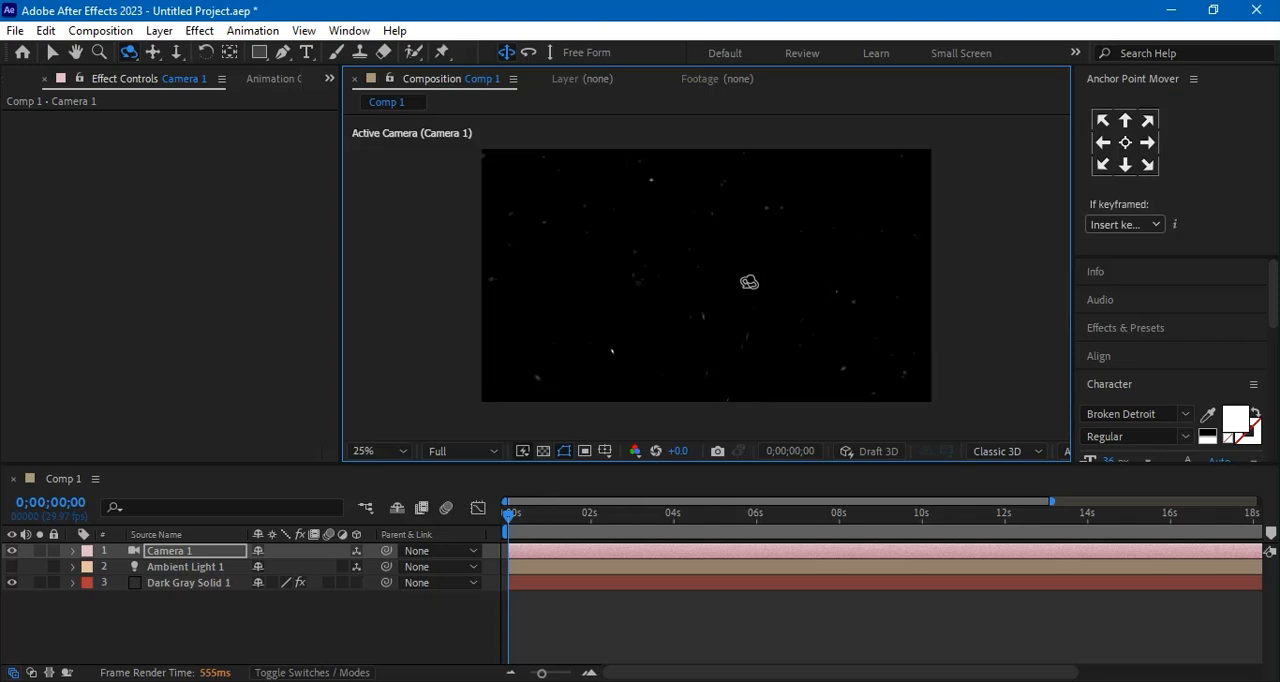
Open the Dark Gray Solid 1 layer's Element scene and lower the earth texture model to a Y position of about 0.39
left_click(198, 583)
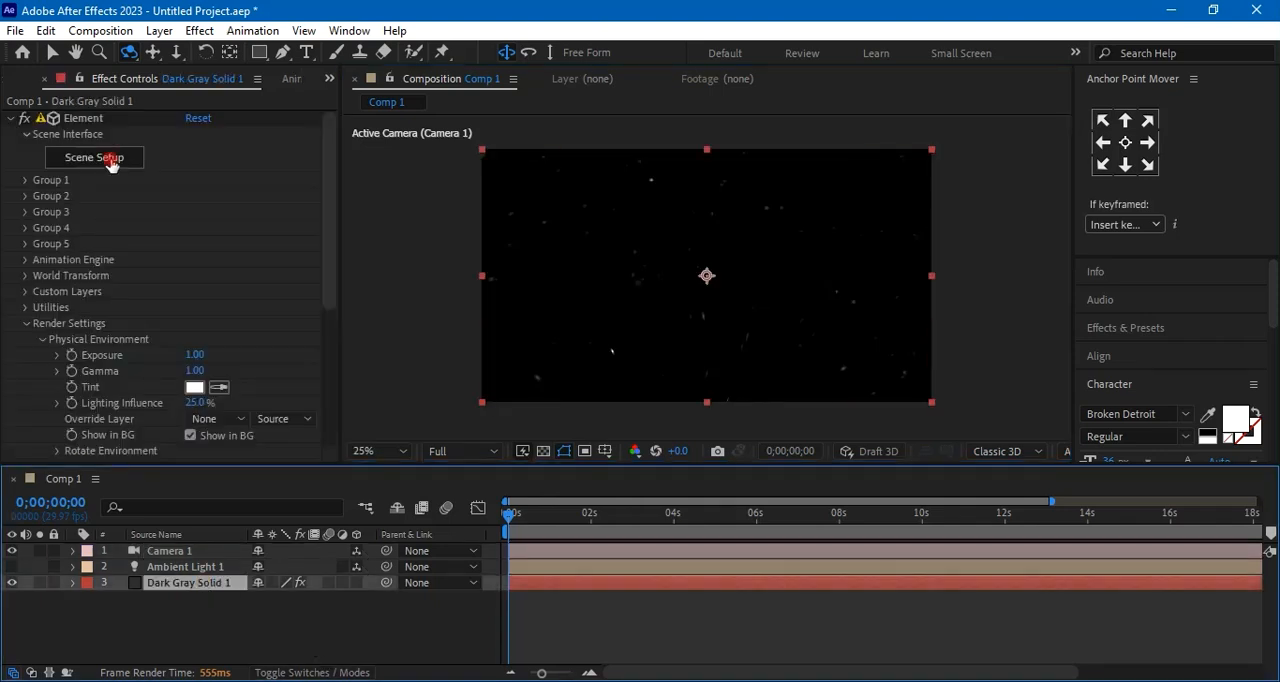
left_click(111, 160)
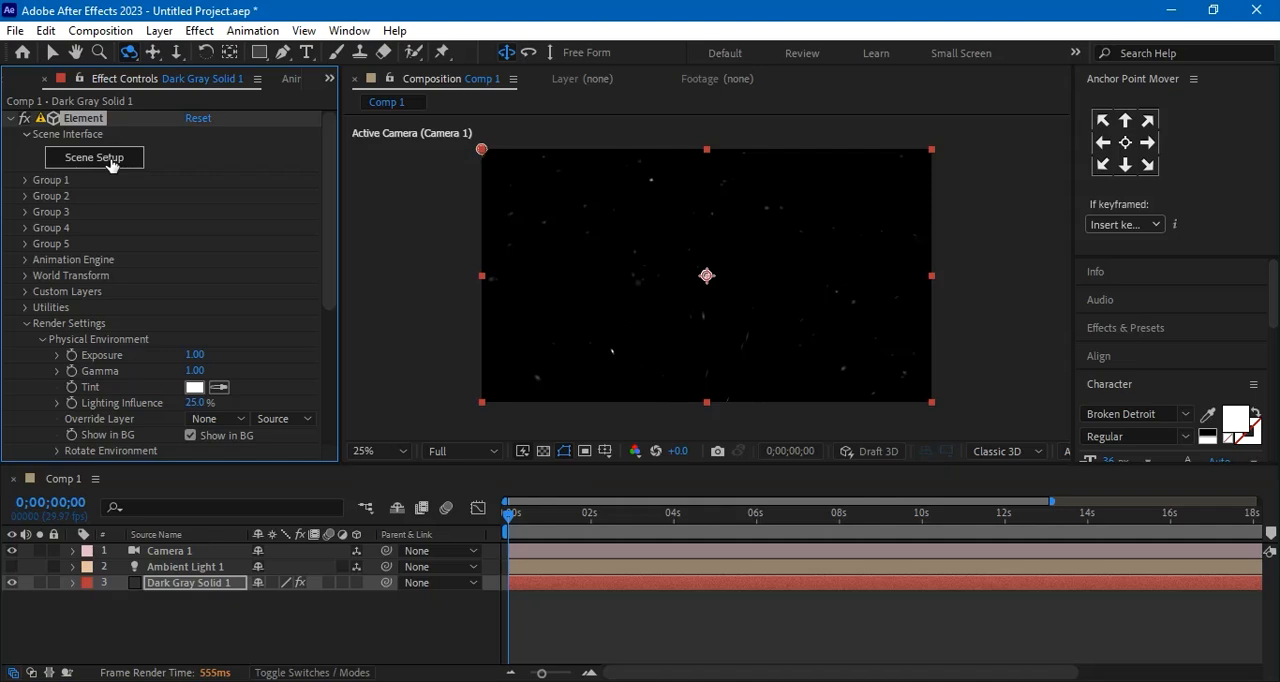
left_click(94, 158)
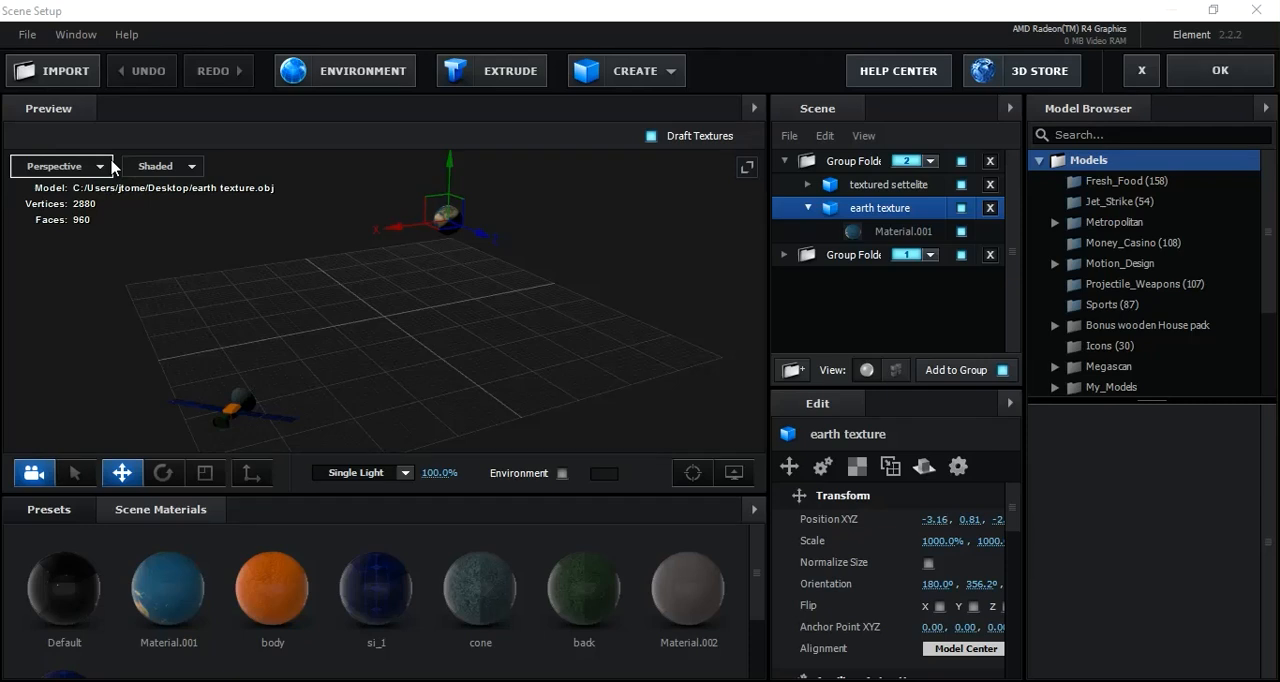
left_click_drag(420, 356, 463, 347)
mouse_move(375, 188)
left_mouse_down()
mouse_move(376, 228)
mouse_move(376, 200)
mouse_move(376, 211)
left_mouse_up()
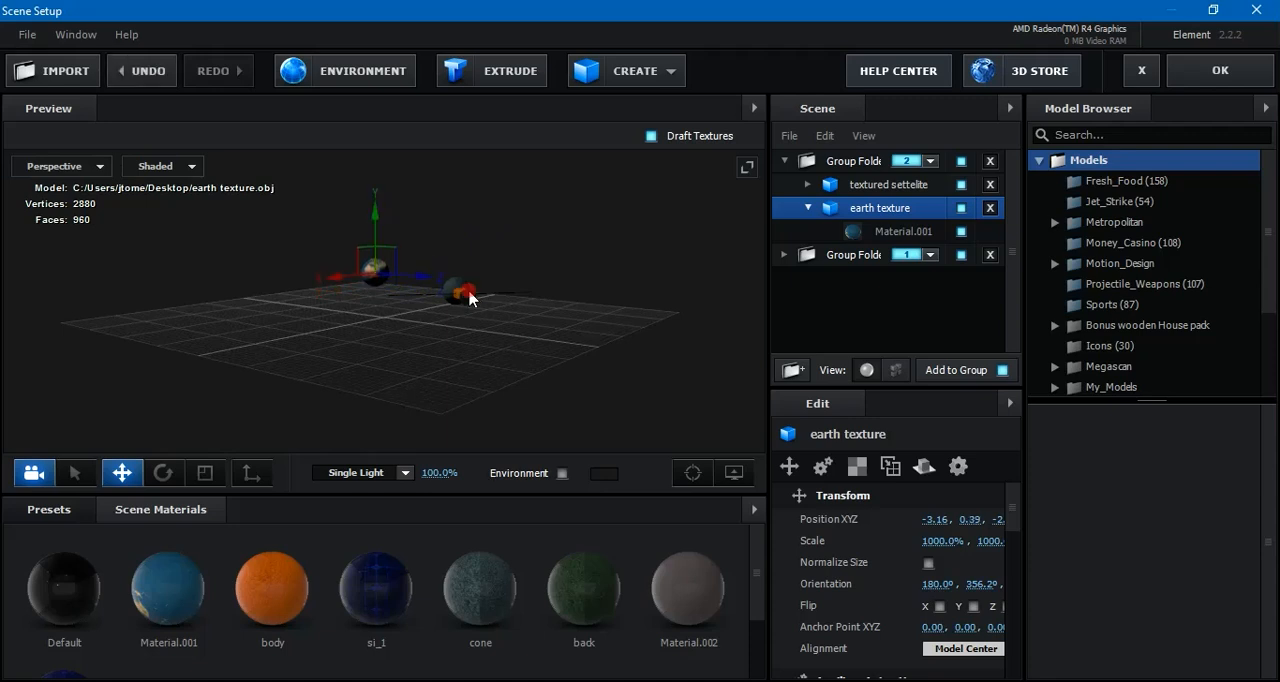
Move the textured settelite model closer to the grid centre, to about 1.26 in X and 0.11 in Y
left_click(880, 189)
left_click_drag(611, 323, 545, 315)
left_click_drag(258, 263, 276, 332)
left_click_drag(356, 367, 382, 376)
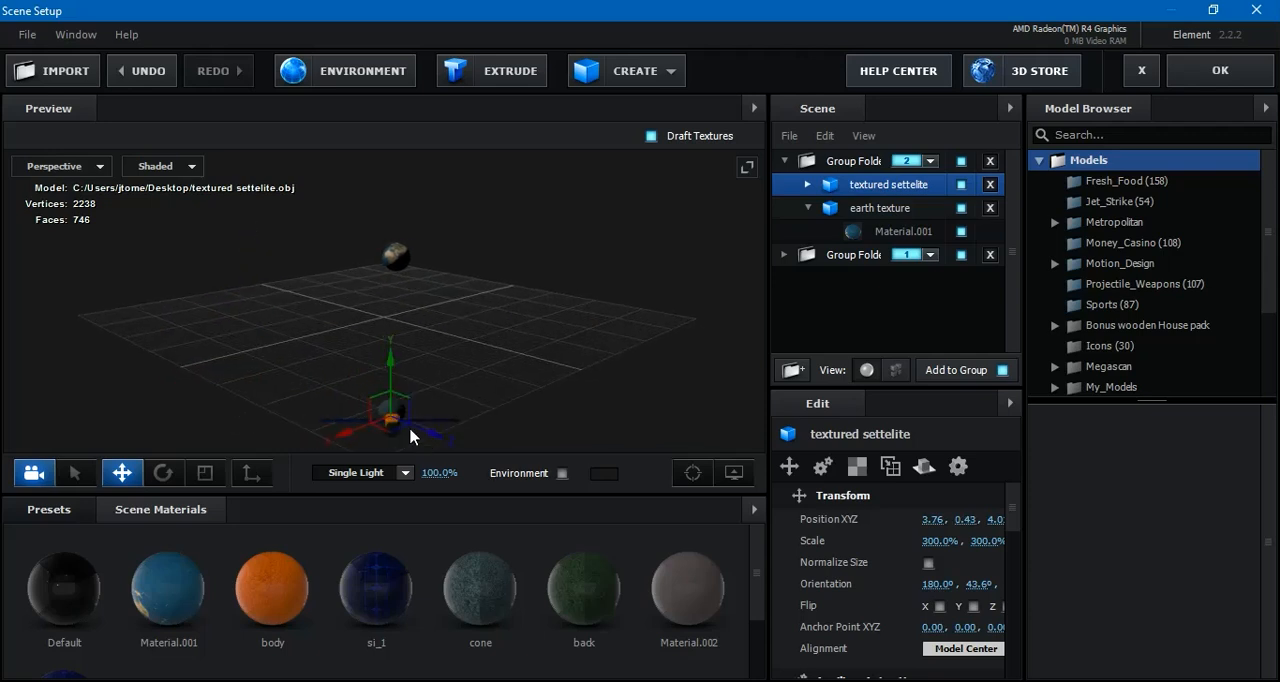
left_click_drag(437, 437, 375, 360)
left_click_drag(272, 407, 357, 354)
left_click_drag(540, 394, 437, 383)
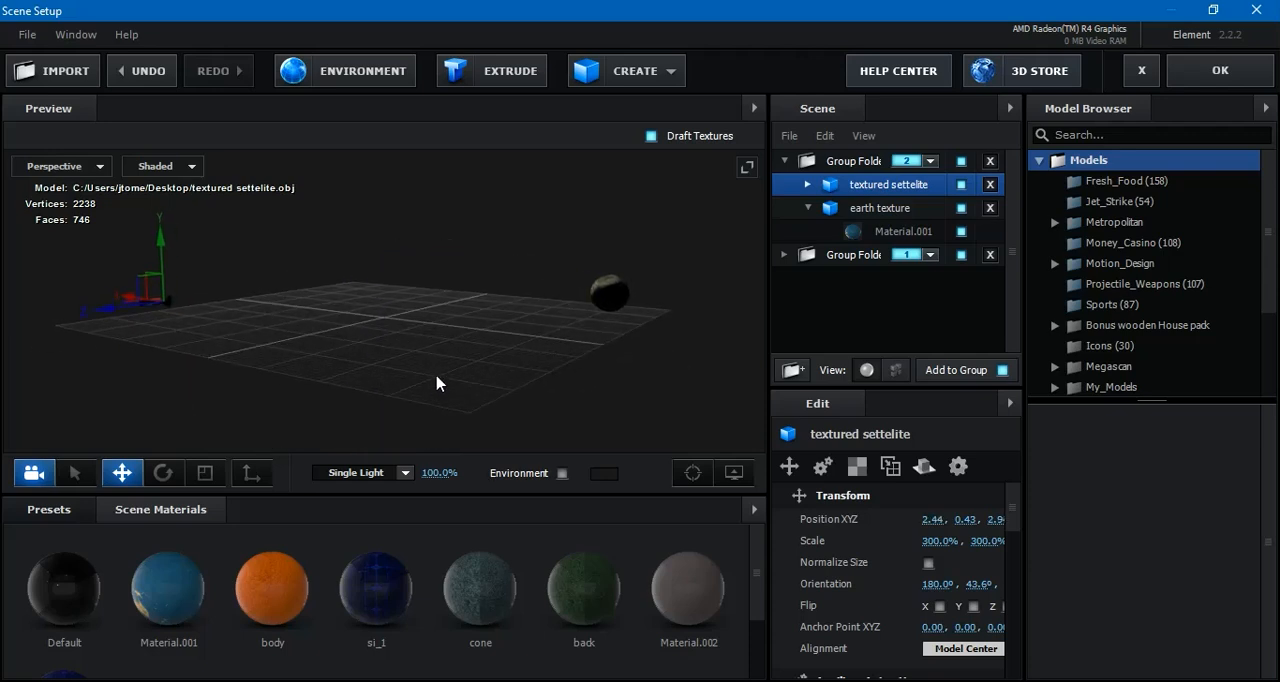
mouse_move(165, 245)
left_mouse_down()
mouse_move(168, 230)
mouse_move(172, 262)
left_mouse_up()
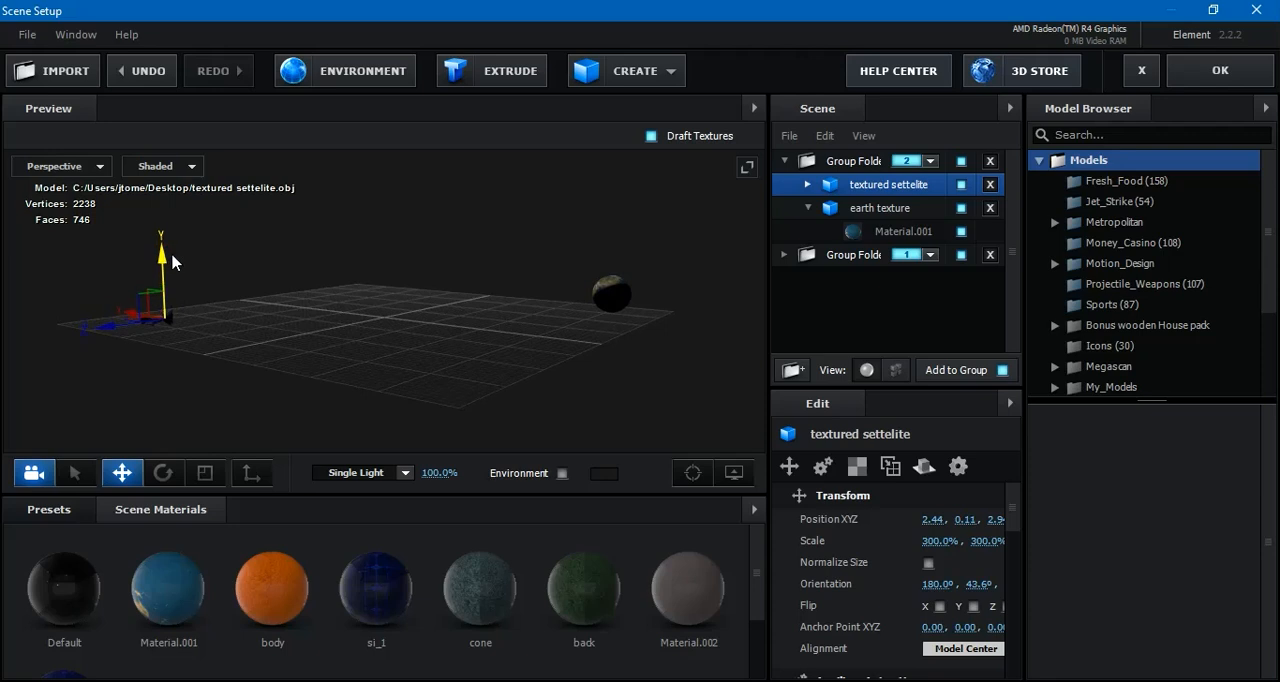
left_click_drag(122, 322, 248, 330)
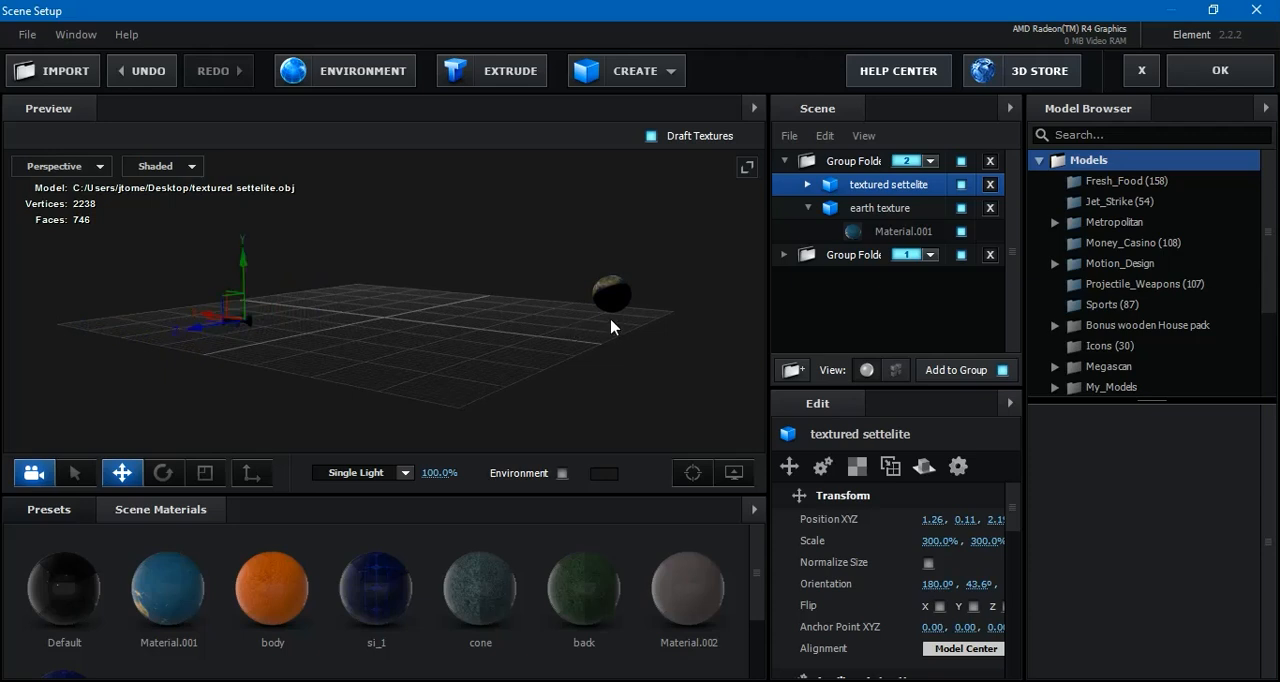
Move the earth texture model closer to the satellite, to about -1.52 in X, and apply the Element scene to the composition
left_click(880, 208)
left_click_drag(617, 292, 521, 360)
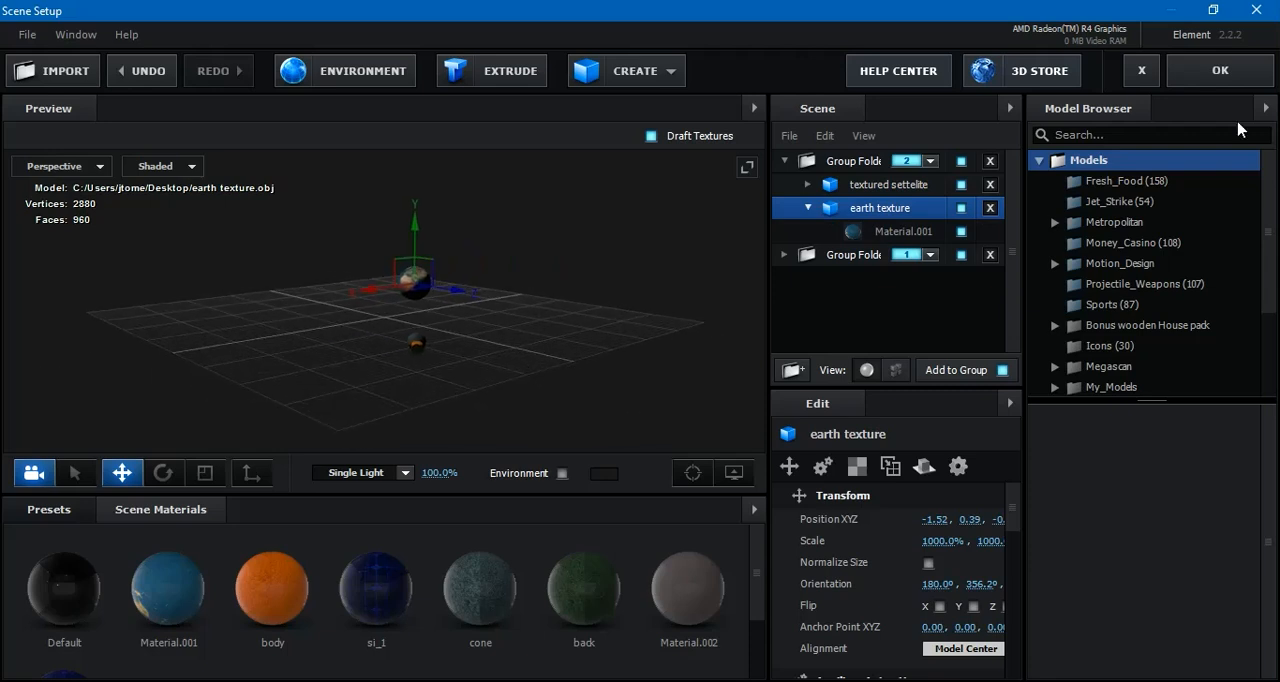
left_click(1209, 80)
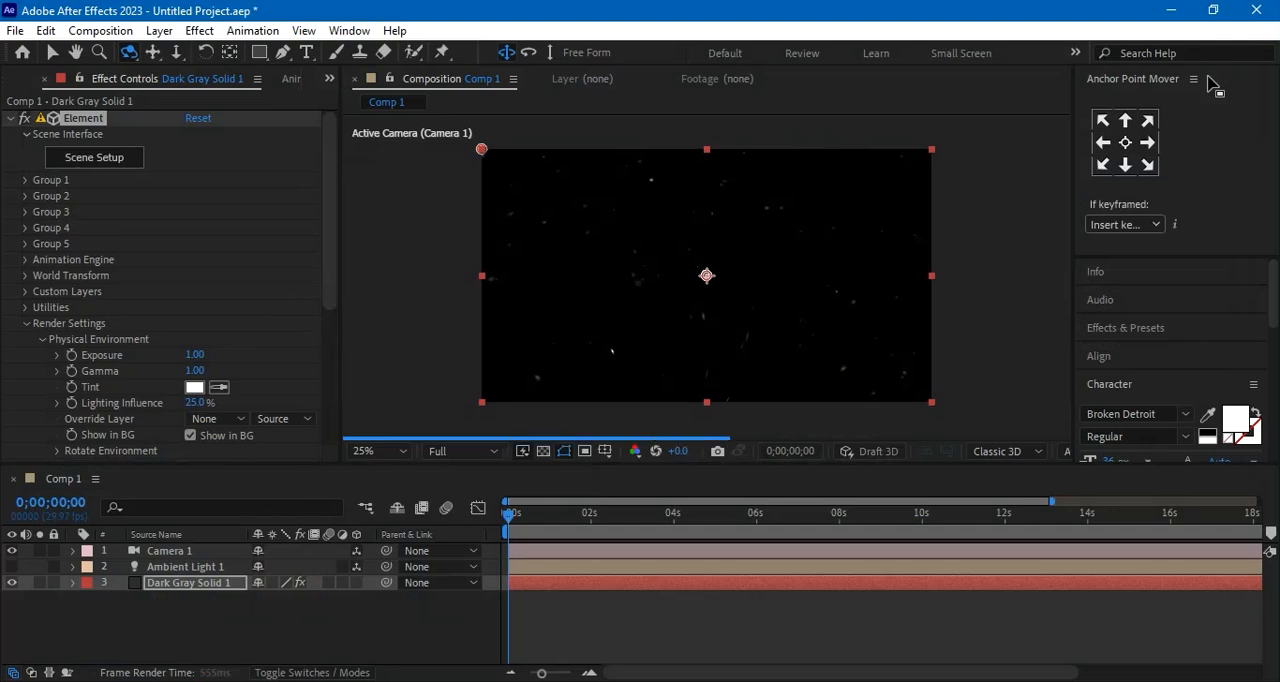
Orbit Camera 1 until the satellite sits in the lower-left of the frame and the Earth in the upper-right
left_click_drag(610, 312, 637, 316)
left_click(637, 316)
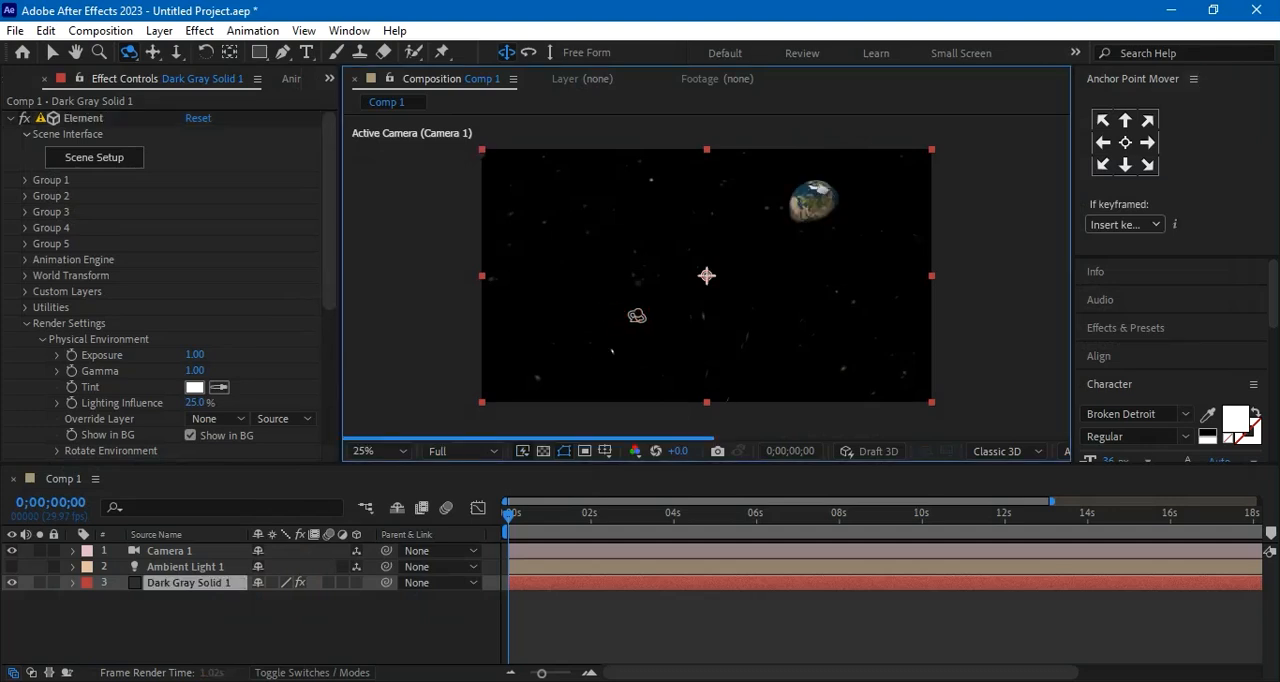
mouse_move(634, 325)
left_mouse_down()
mouse_move(632, 288)
mouse_move(651, 323)
left_mouse_up()
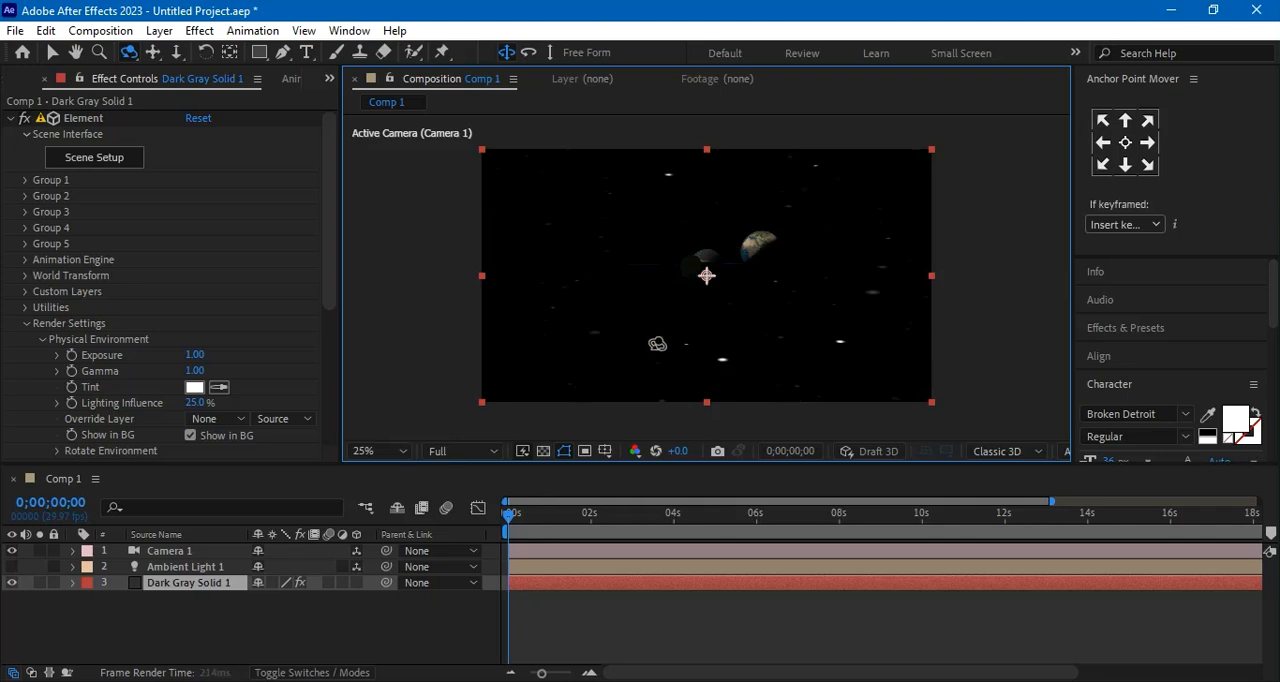
left_click_drag(664, 326, 668, 358)
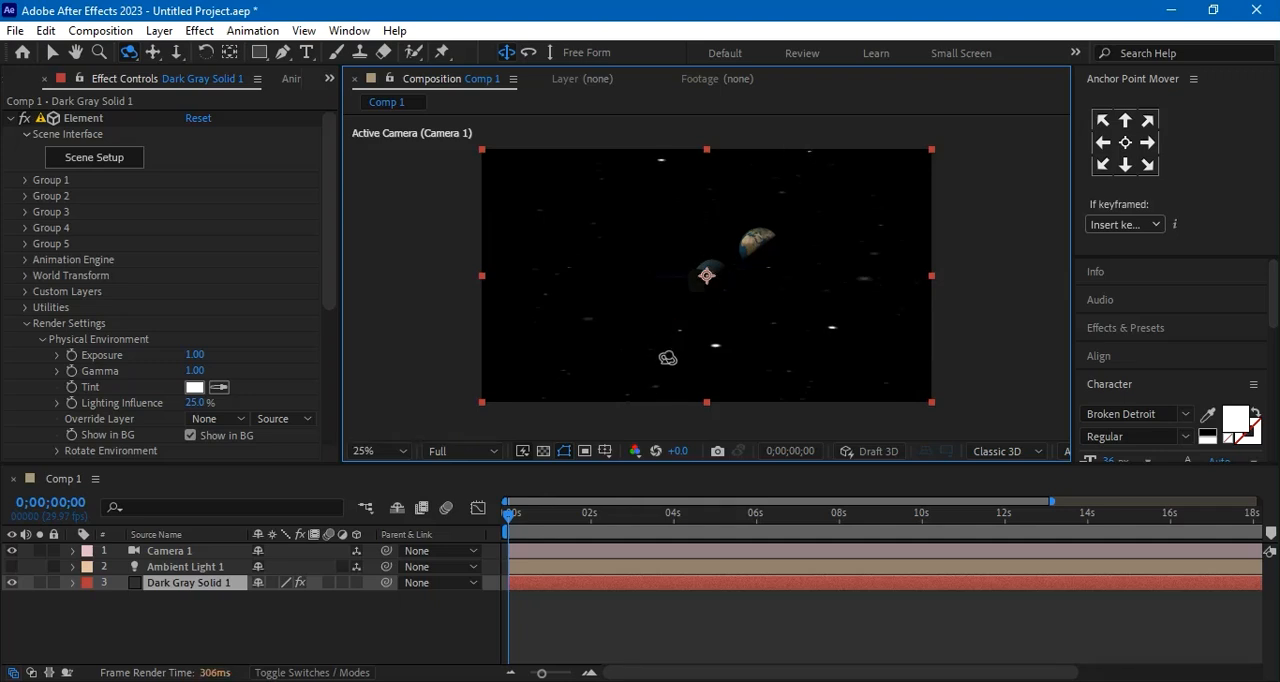
left_click_drag(767, 320, 728, 362)
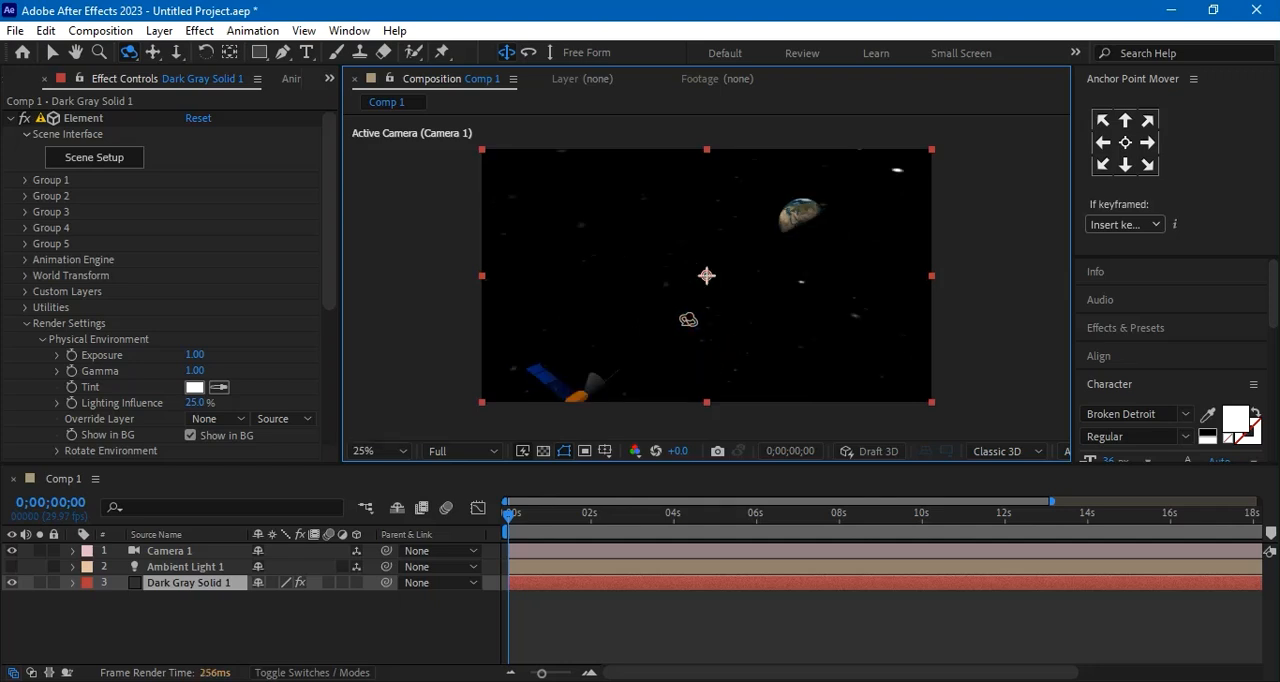
mouse_move(690, 320)
left_mouse_down()
mouse_move(659, 342)
mouse_move(707, 360)
left_mouse_up()
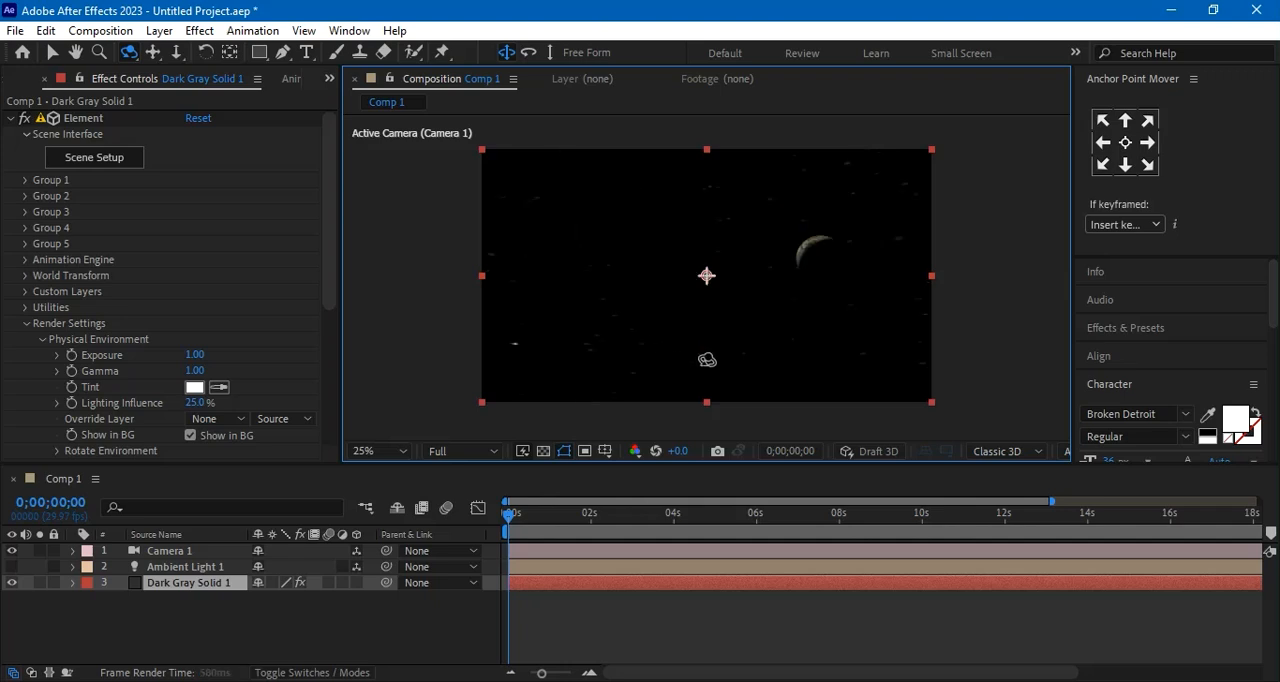
left_click_drag(778, 336, 730, 347)
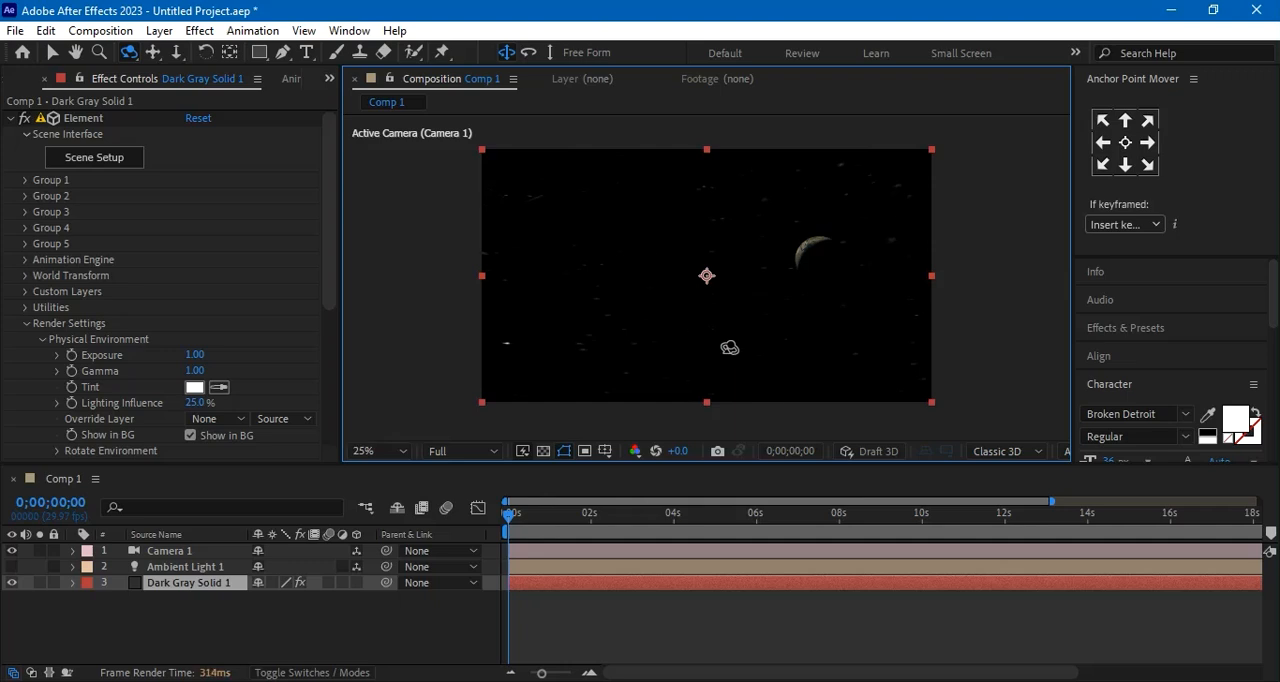
left_click_drag(649, 324, 761, 336)
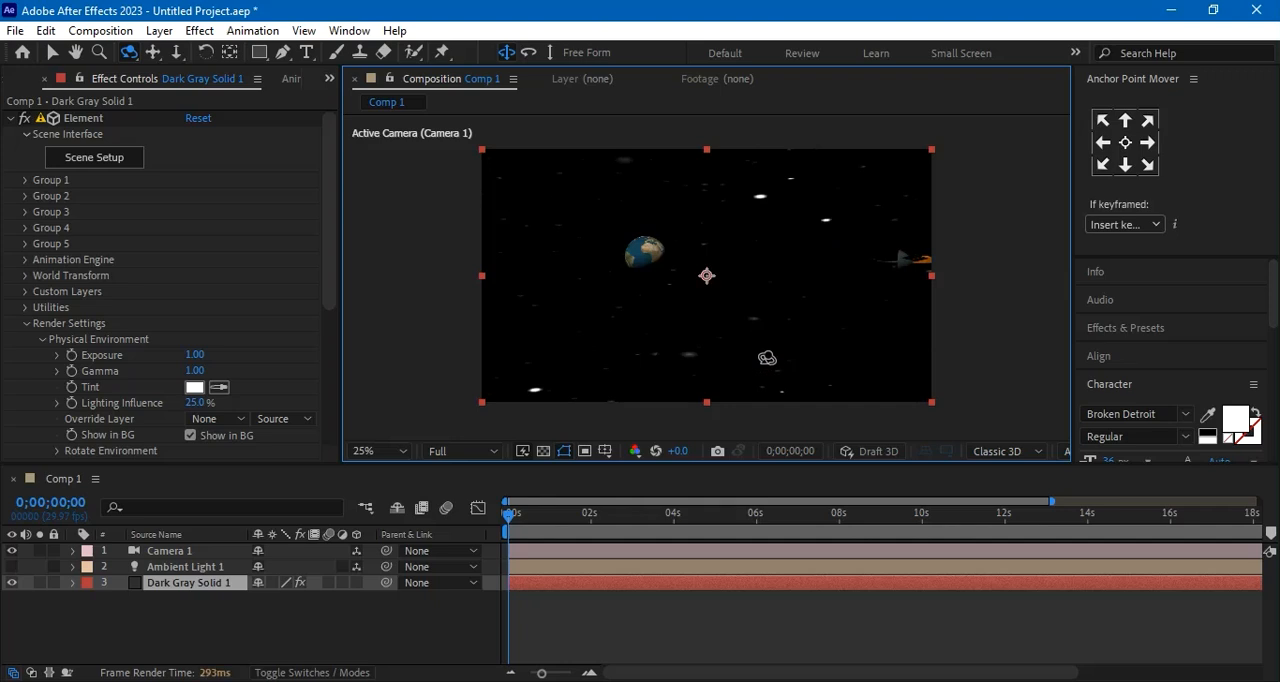
mouse_move(871, 335)
left_mouse_down()
mouse_move(709, 345)
mouse_move(735, 341)
left_mouse_up()
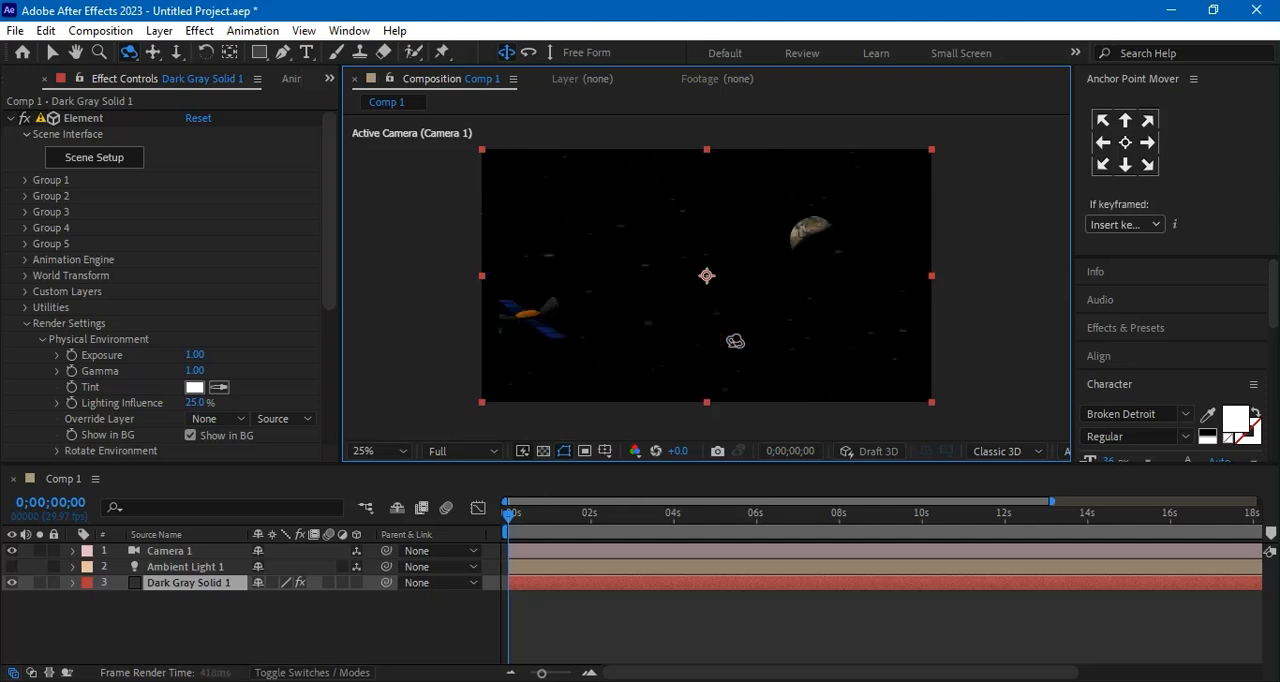
left_click_drag(625, 356, 712, 360)
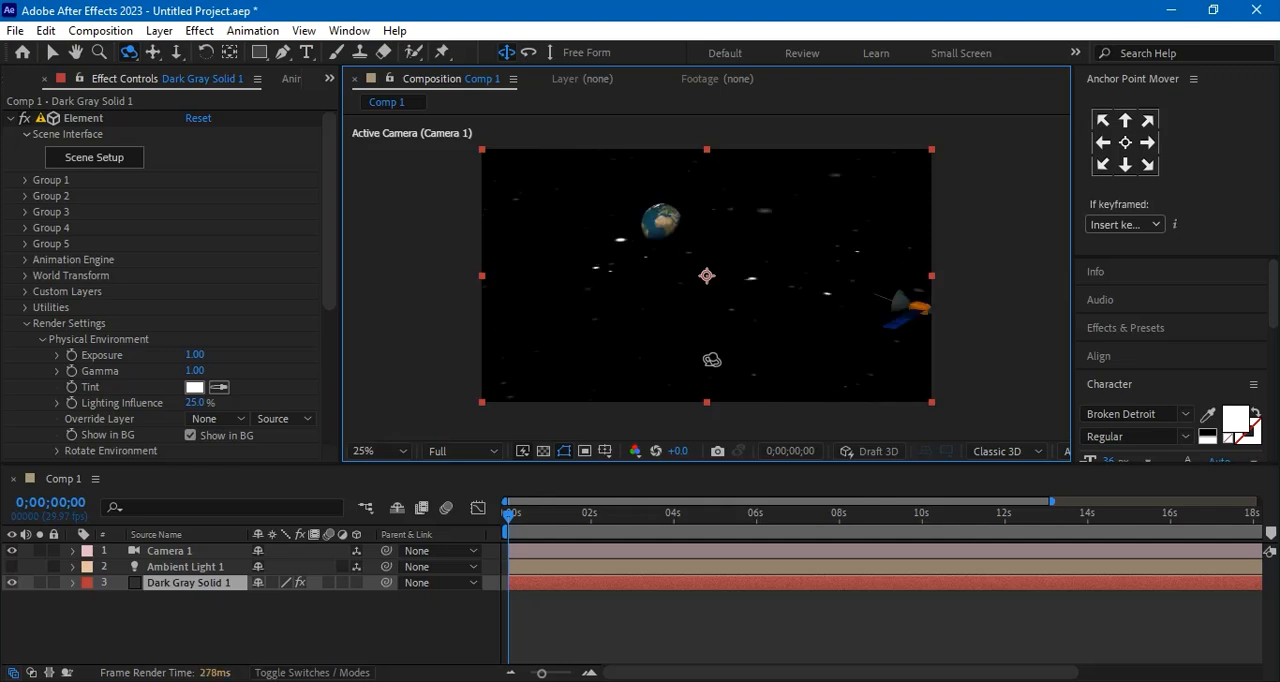
left_click_drag(713, 359, 638, 369)
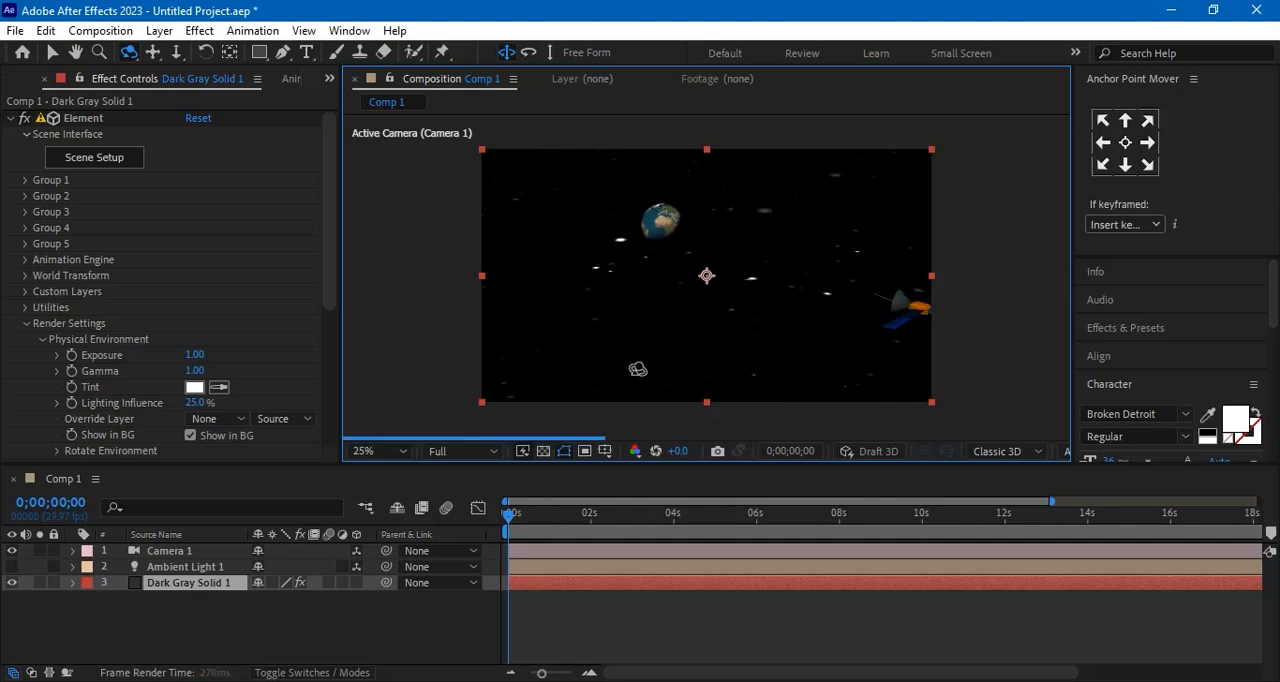
left_click_drag(627, 370, 651, 371)
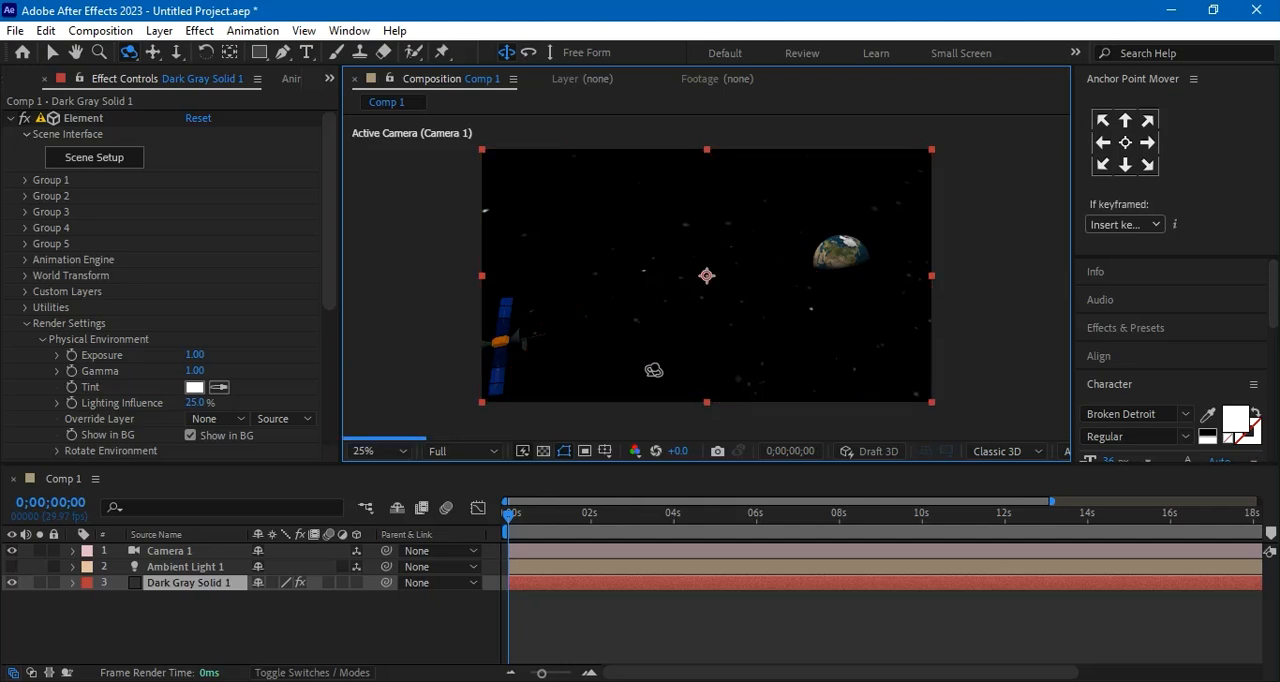
left_click_drag(652, 368, 659, 346)
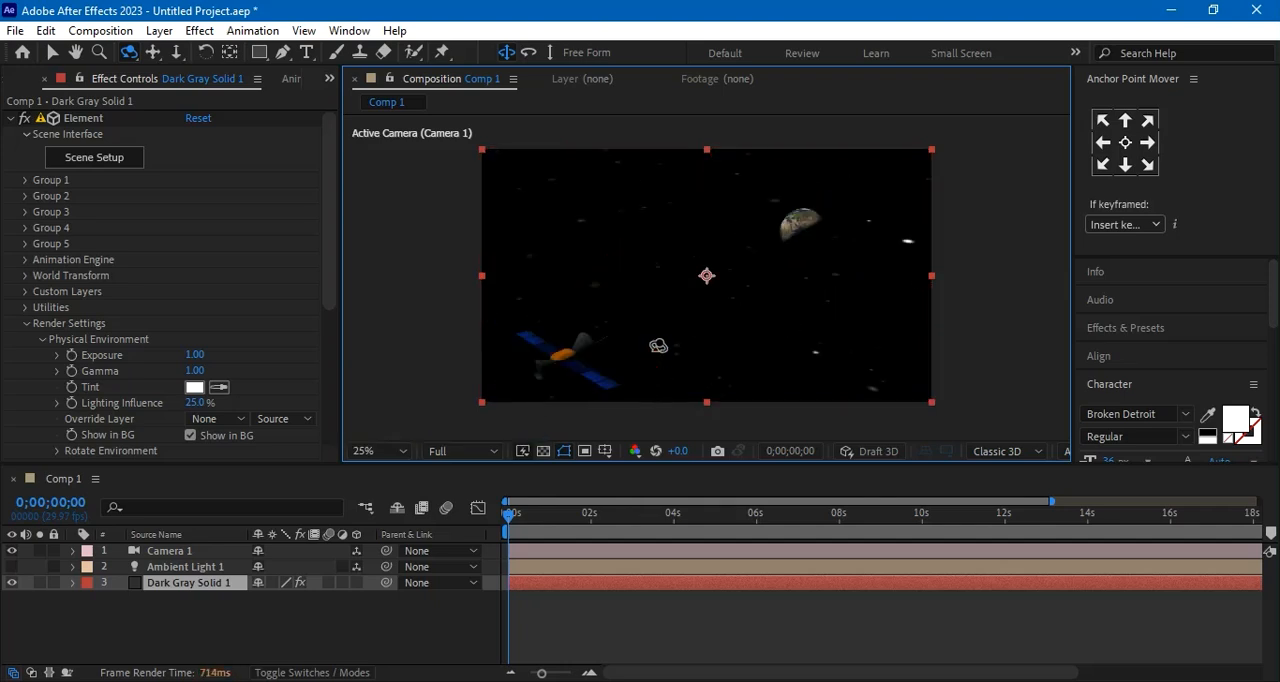
left_click(350, 636)
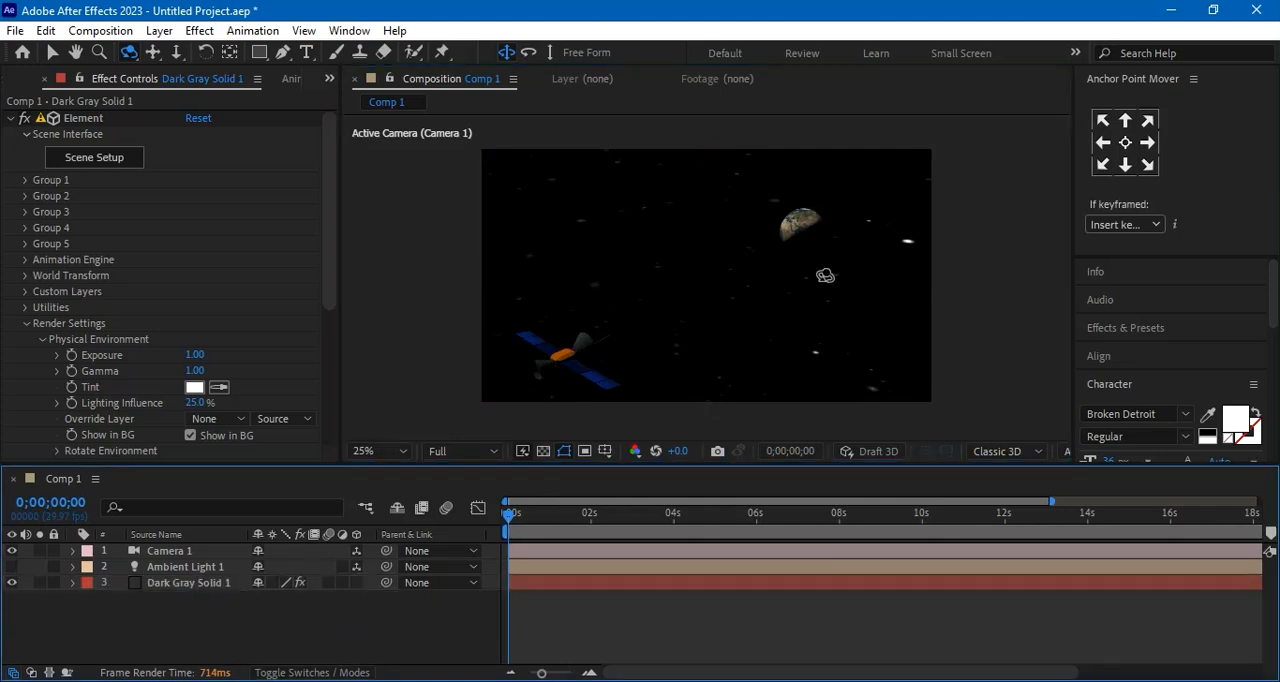
In the Dark Gray Solid 1 layer's Element scene, move the earth texture model farther from the satellite, to about -2.81 in X, and apply the scene
left_click(190, 583)
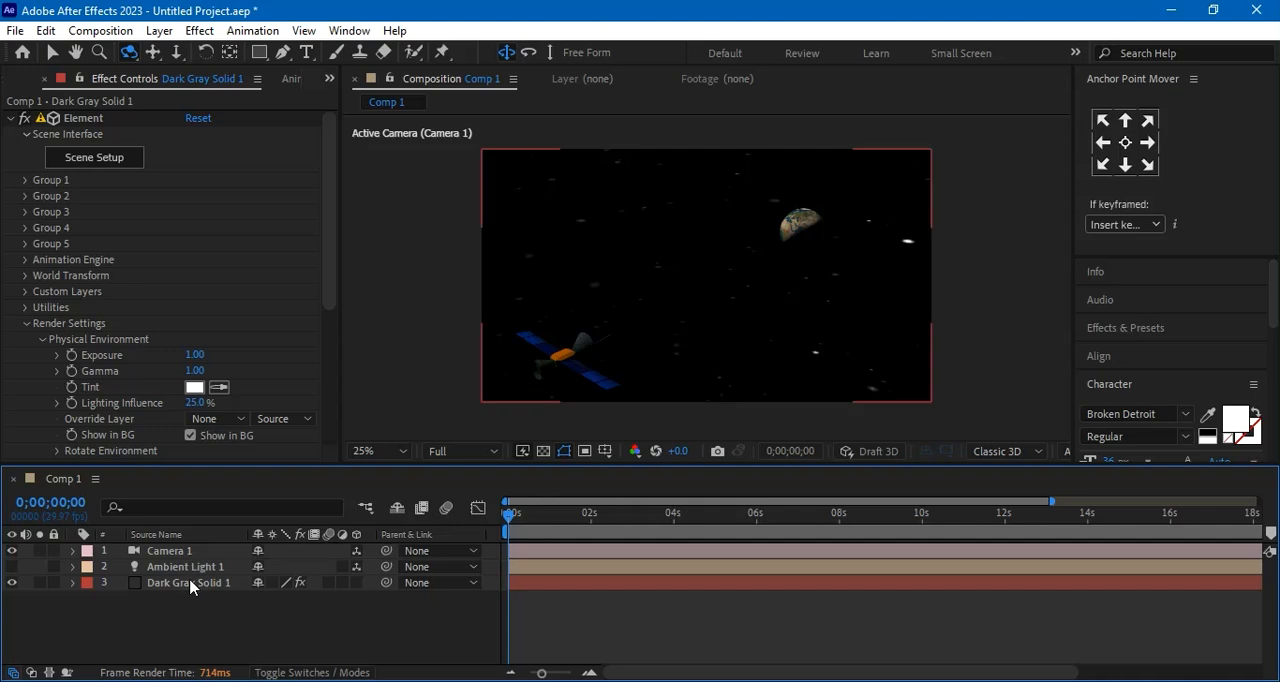
left_click(99, 161)
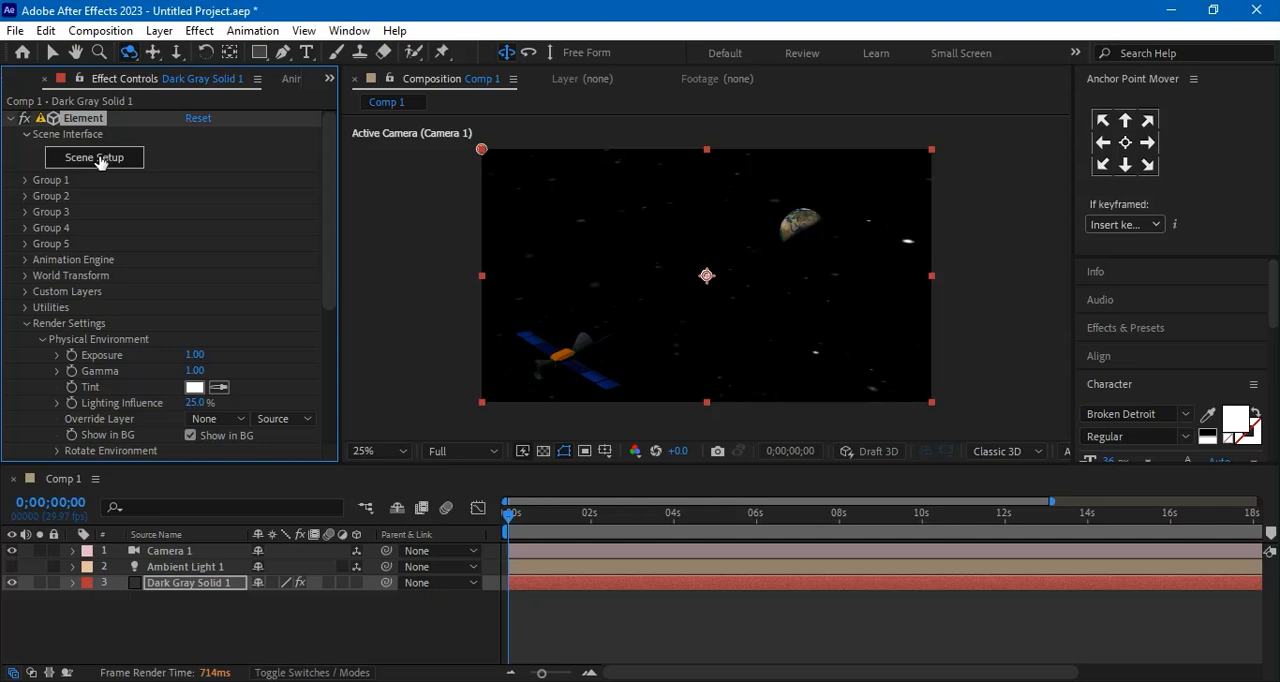
left_click(95, 158)
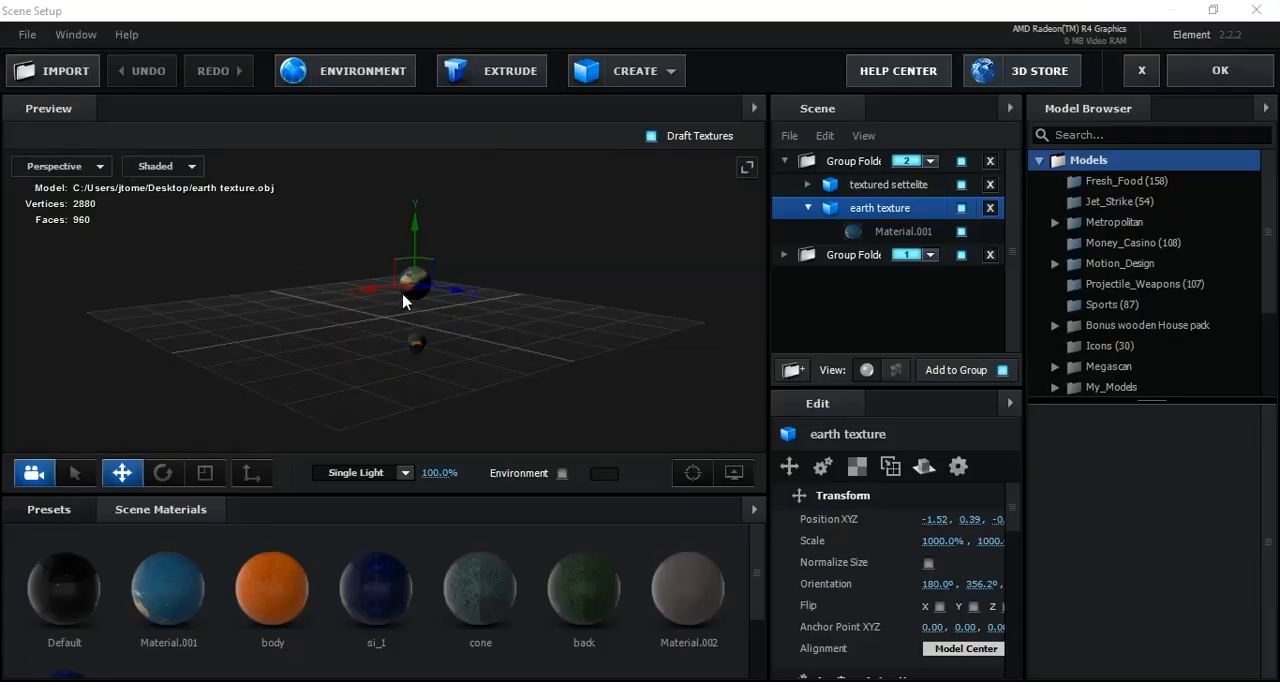
left_click_drag(614, 389, 529, 395)
left_click_drag(466, 314, 561, 294)
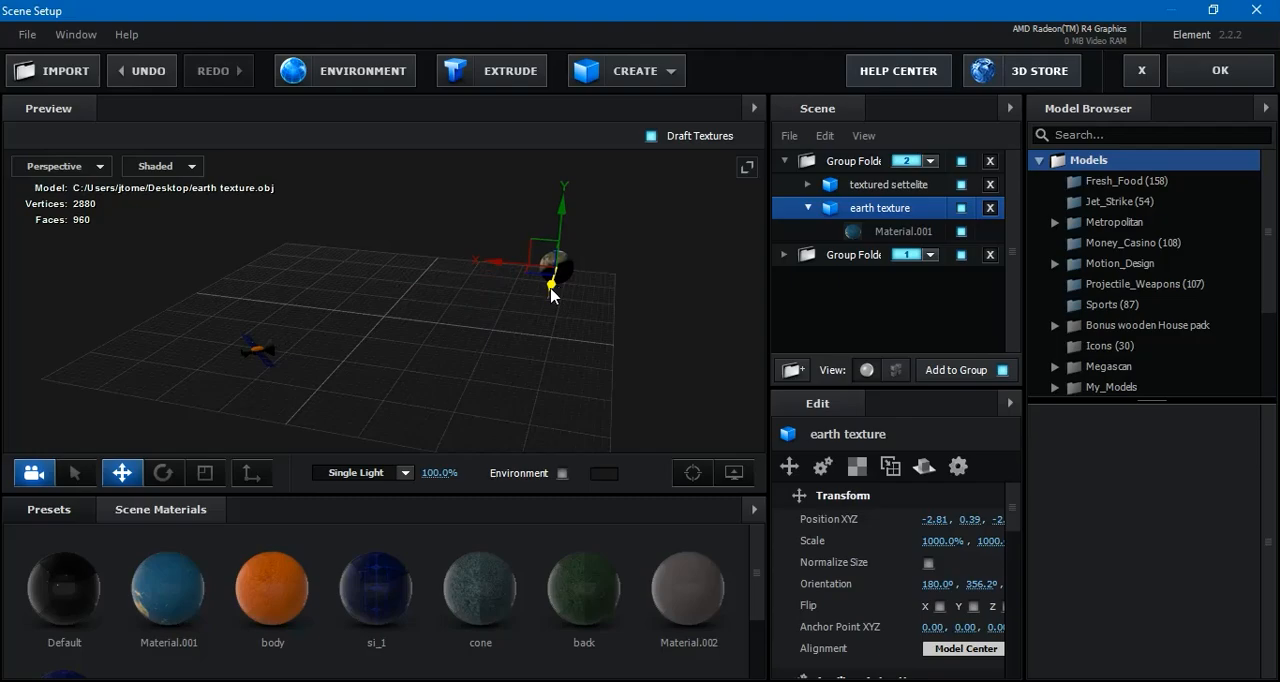
left_click(1224, 72)
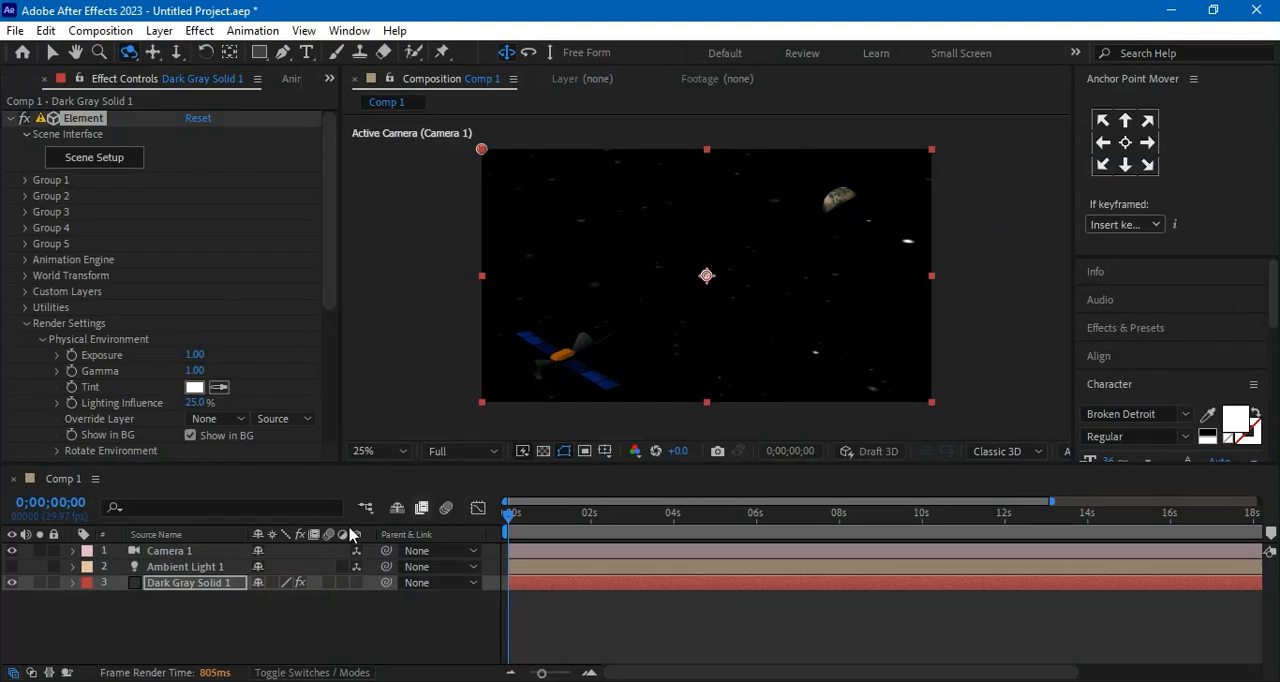
Delete all of Camera 1's Transform keyframes, both those near 14 seconds and those at the start
left_click(72, 552)
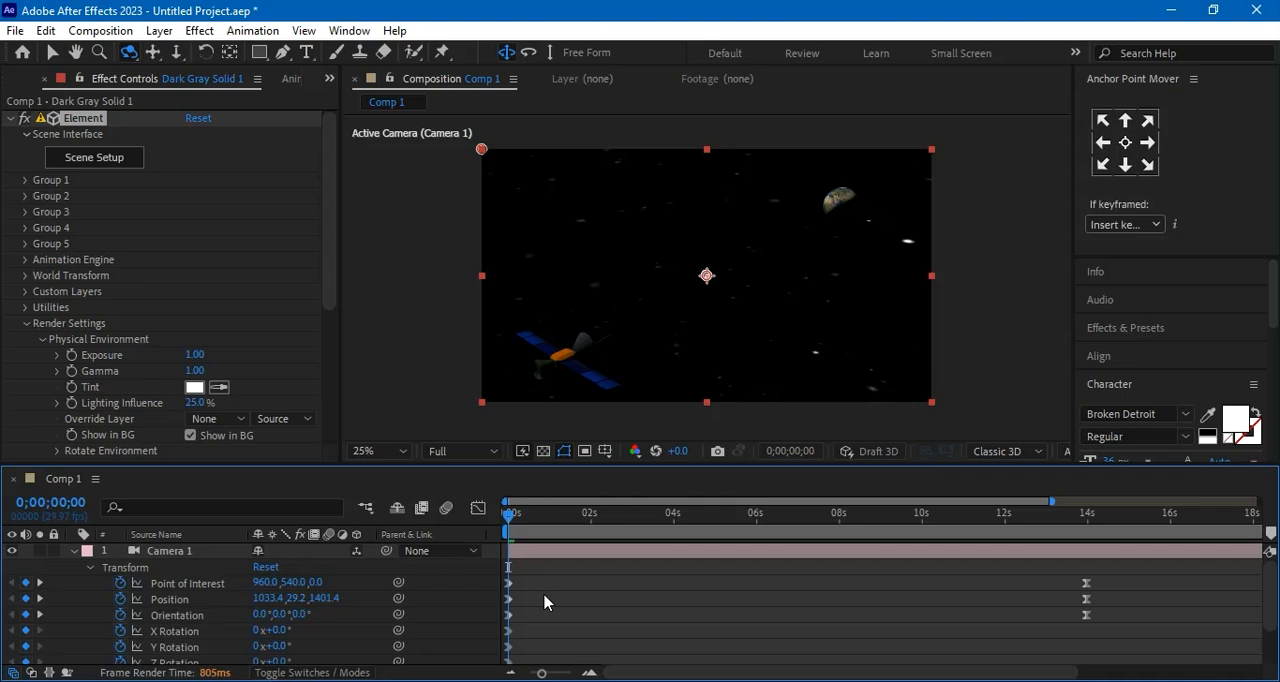
left_click_drag(1130, 572, 1017, 640)
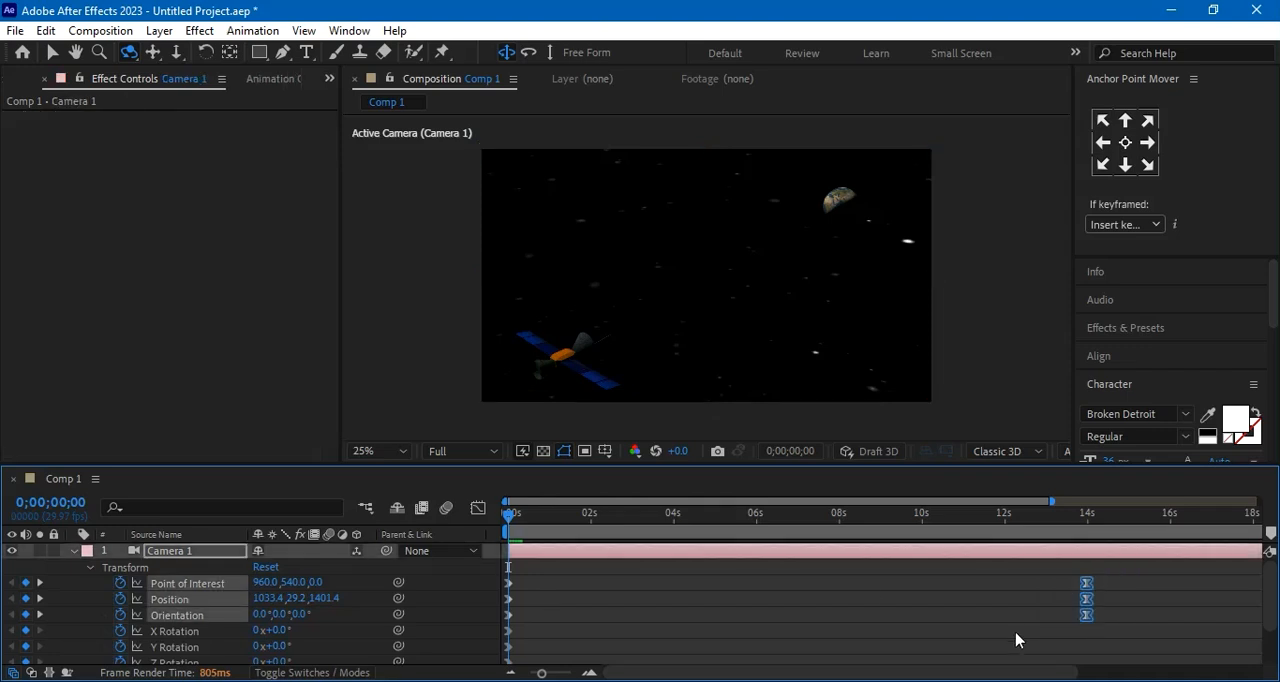
key("Delete")
left_click(531, 564)
left_click_drag(531, 564, 508, 624)
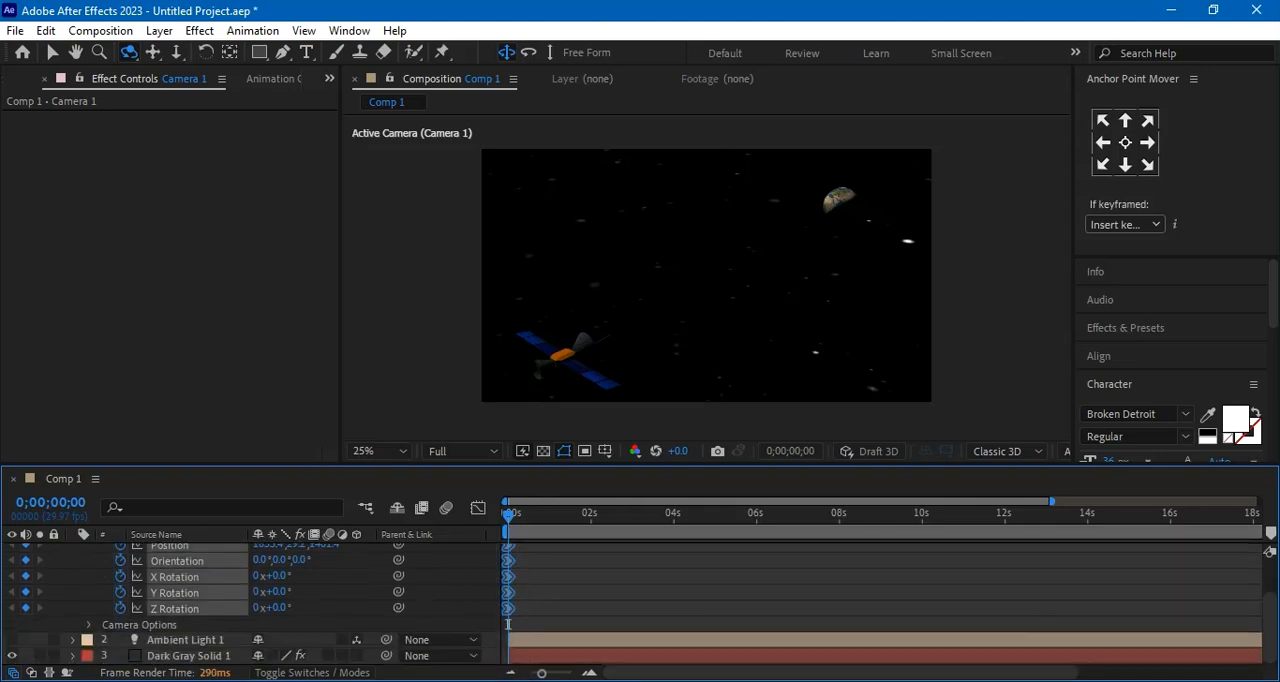
key("Delete")
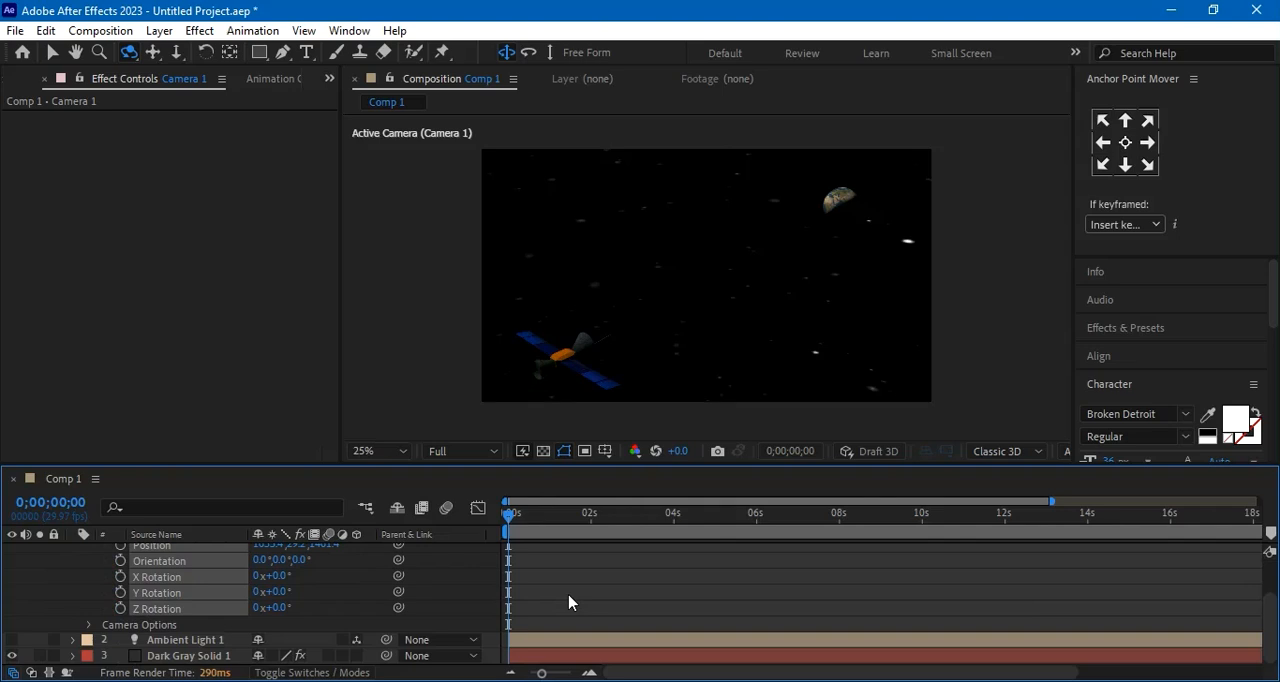
Turn on keyframing for Camera 1's Point of Interest, Position, Orientation and X, Y and Z Rotation at 0;00;00;00
scroll(568, 602, "up", 3)
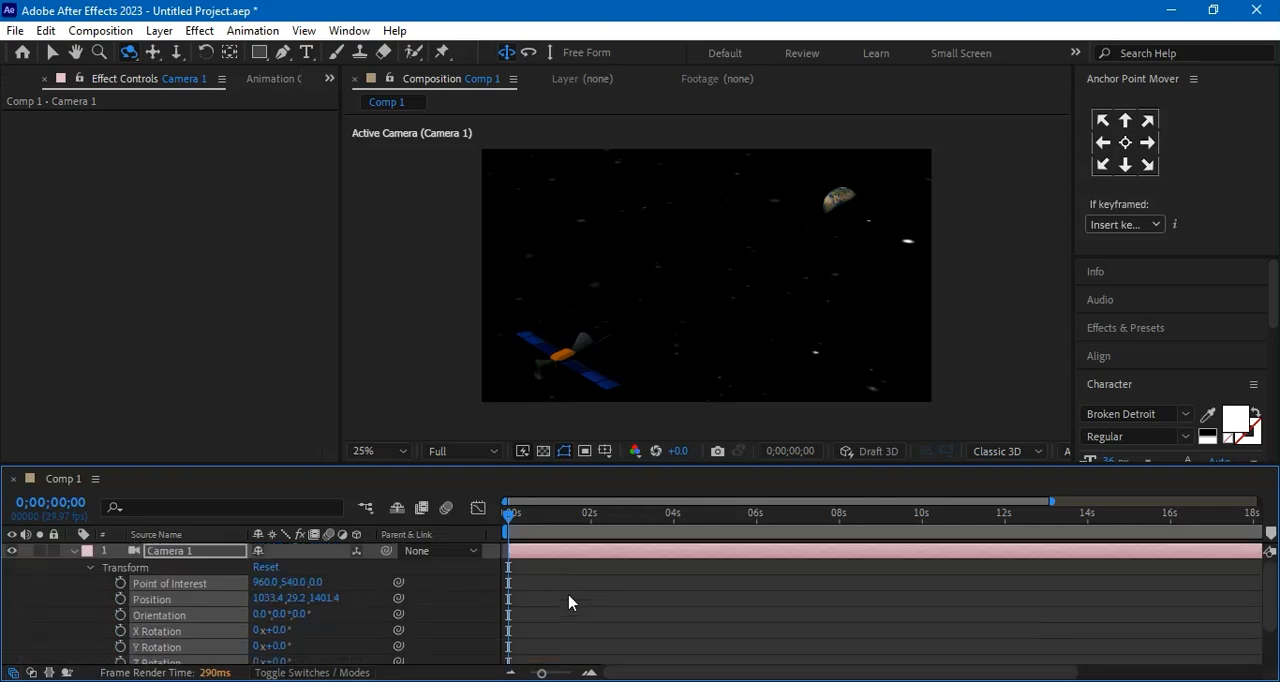
left_click(120, 614)
left_click(120, 614)
left_click(119, 599)
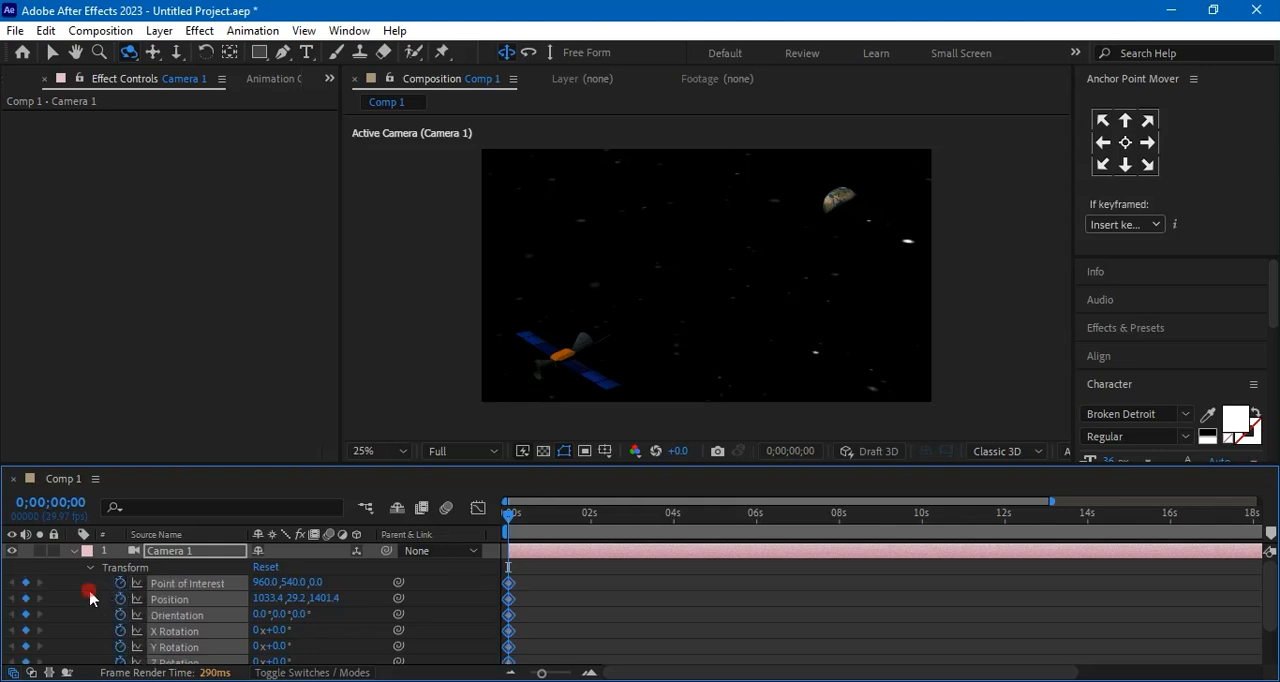
left_click(90, 598)
At 0;00;14;01, keyframe Camera 1's Position at about 1546.4, 224.2, 1611.4
left_click_drag(510, 522, 1091, 540)
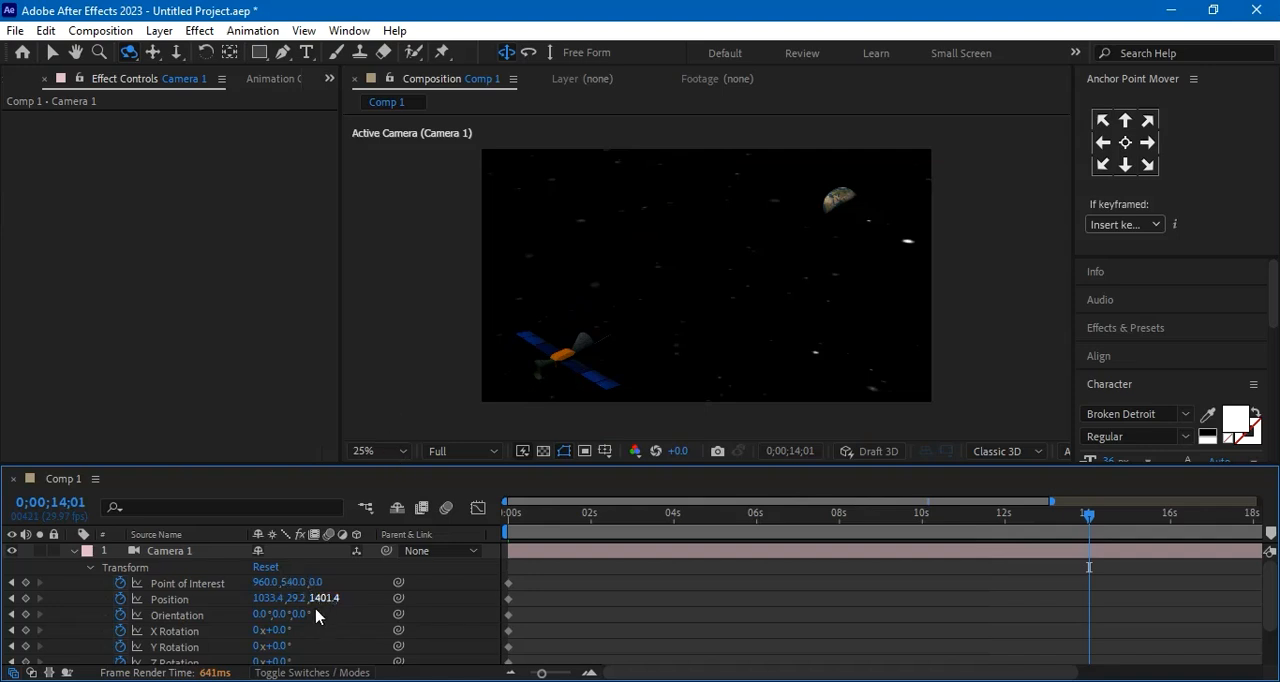
left_click_drag(290, 598, 360, 601)
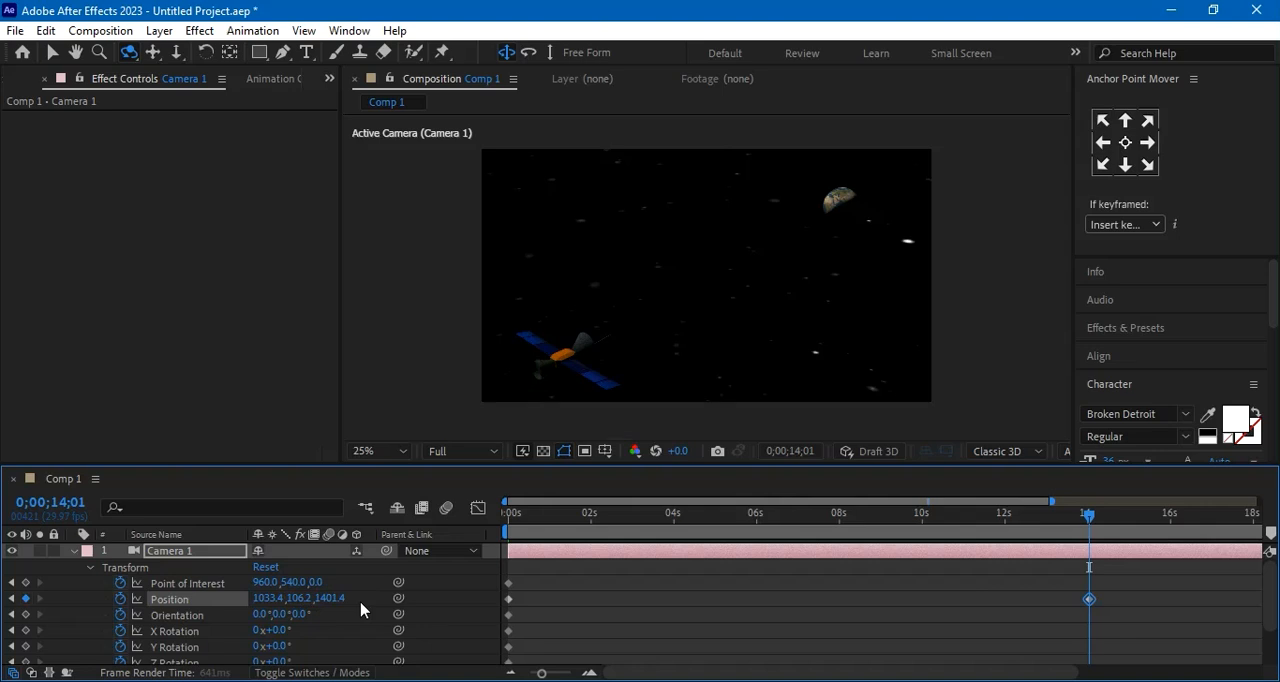
left_click_drag(298, 598, 395, 614)
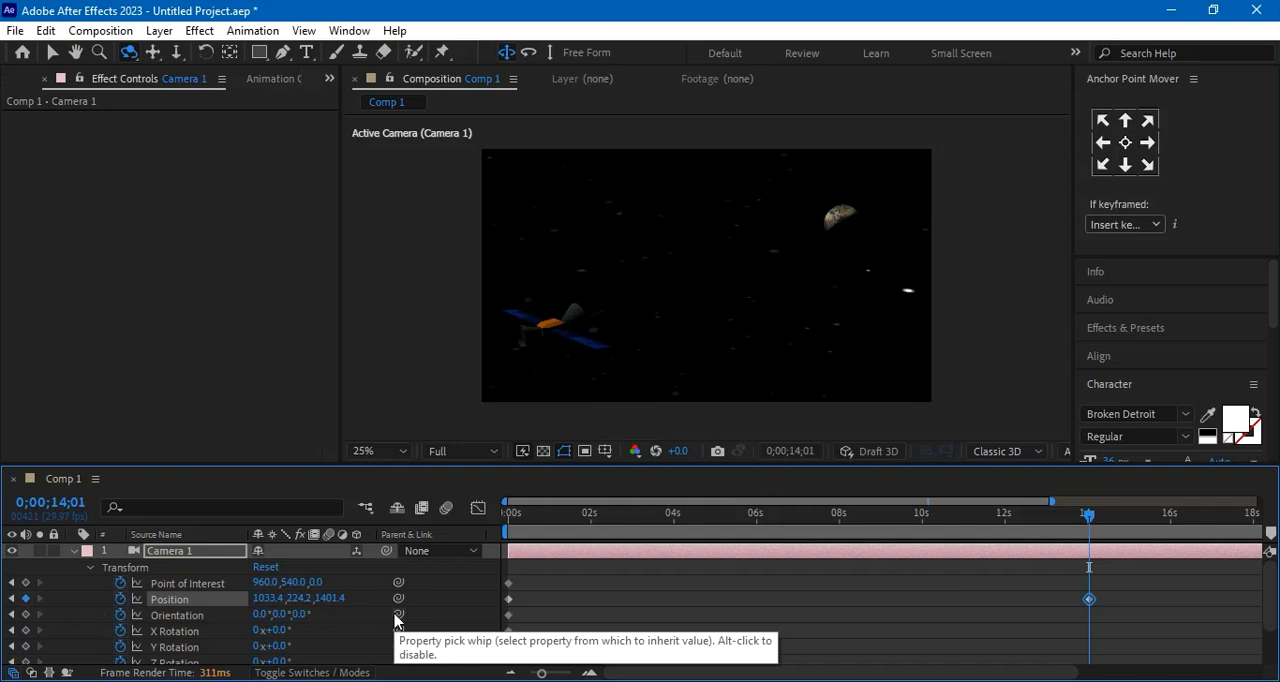
left_click_drag(326, 600, 455, 610)
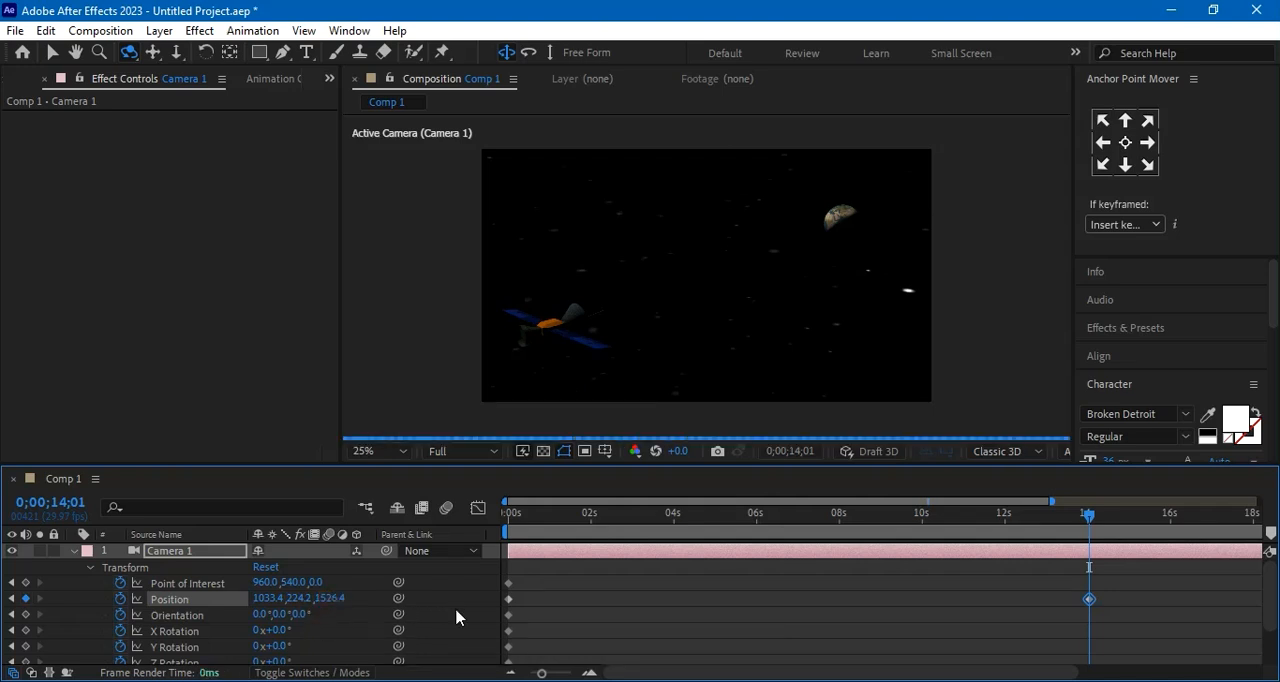
left_click_drag(327, 598, 416, 608)
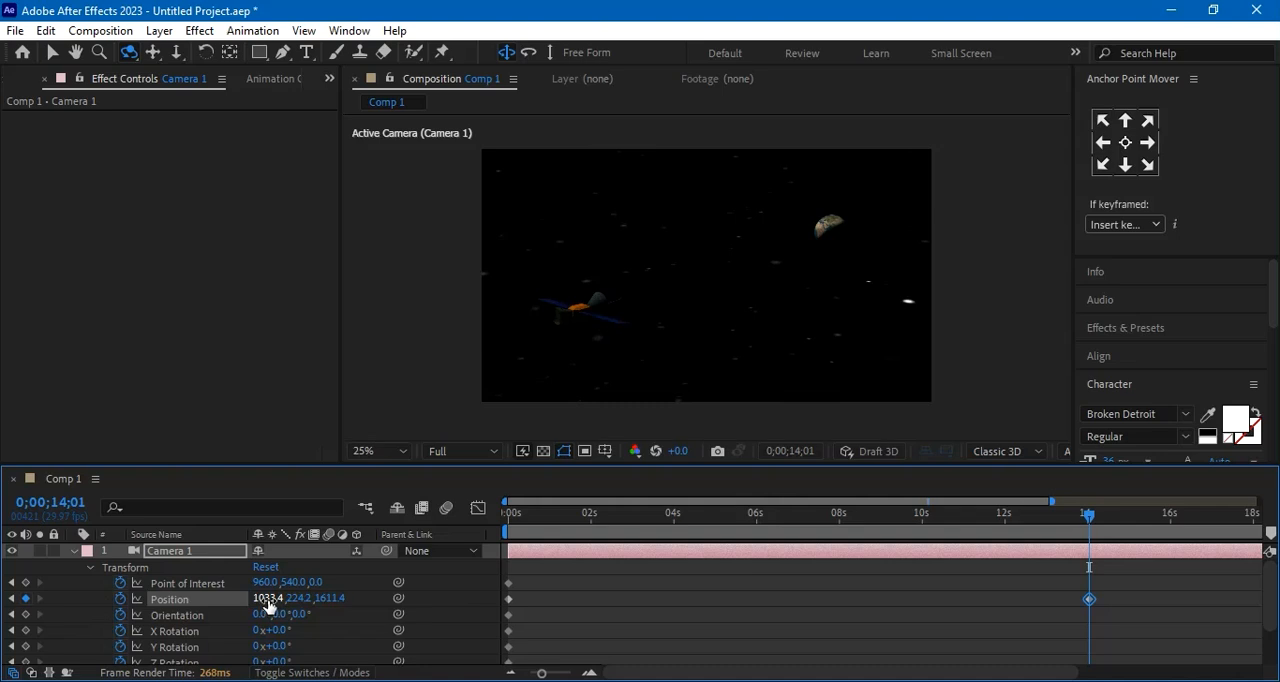
left_click_drag(267, 603, 430, 612)
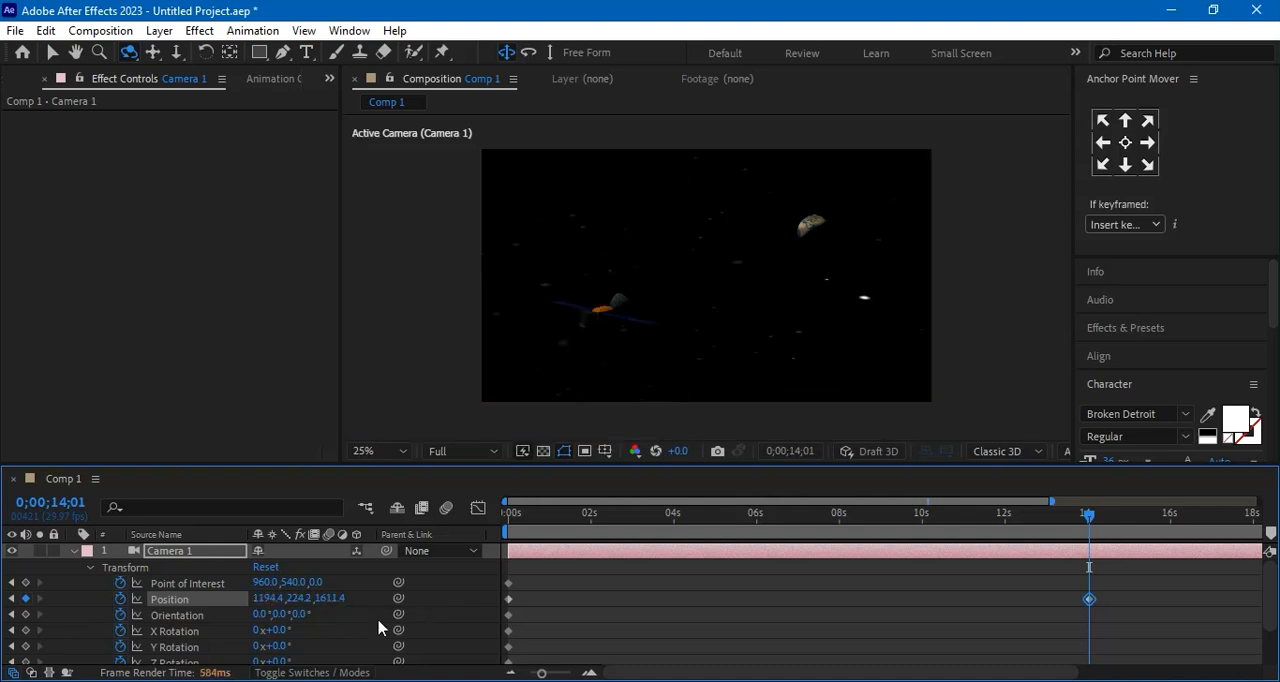
left_click_drag(265, 603, 422, 625)
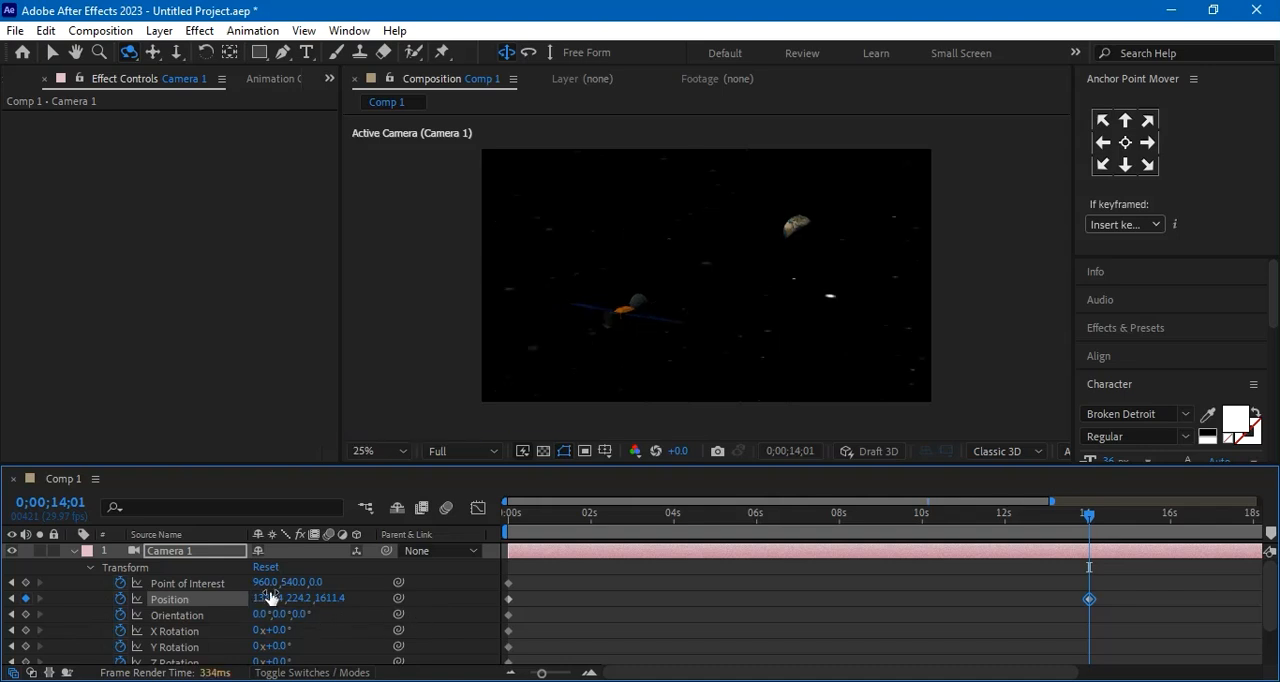
left_click_drag(265, 598, 494, 635)
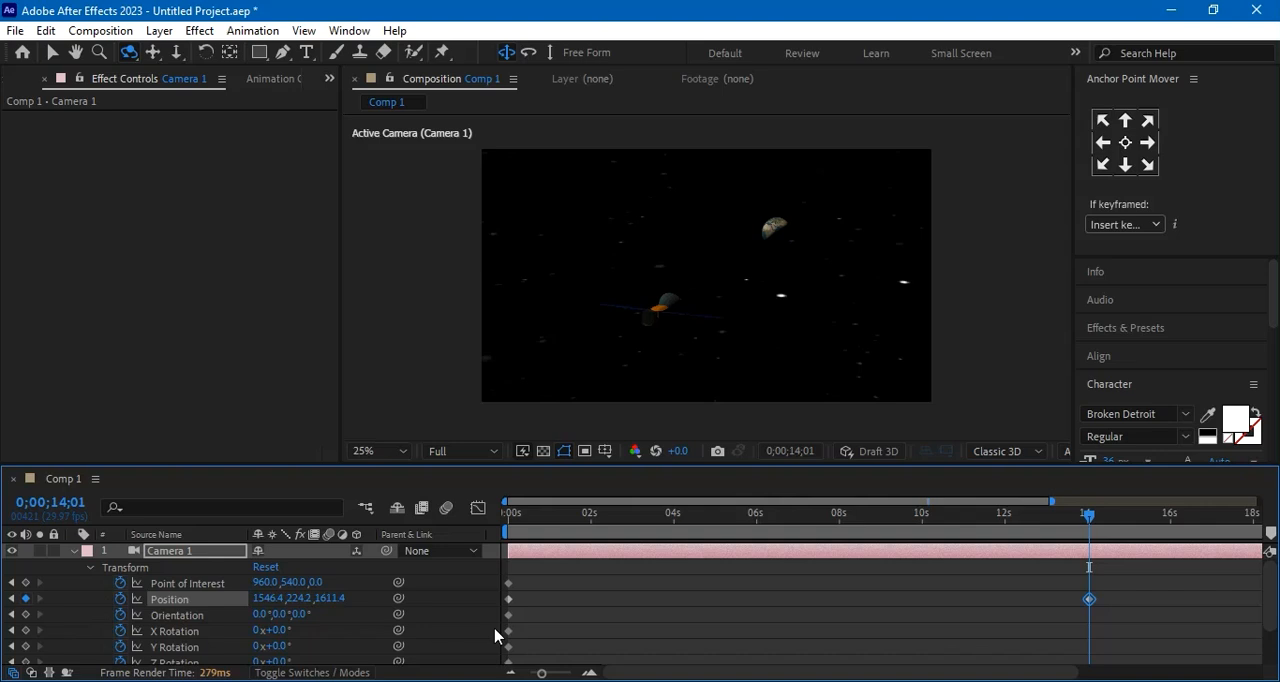
At 0;00;14;01, set Camera 1's Point of Interest Z to 42 and its Position to about 296.2 in Y and 1718.4 in Z
left_click_drag(314, 583, 383, 588)
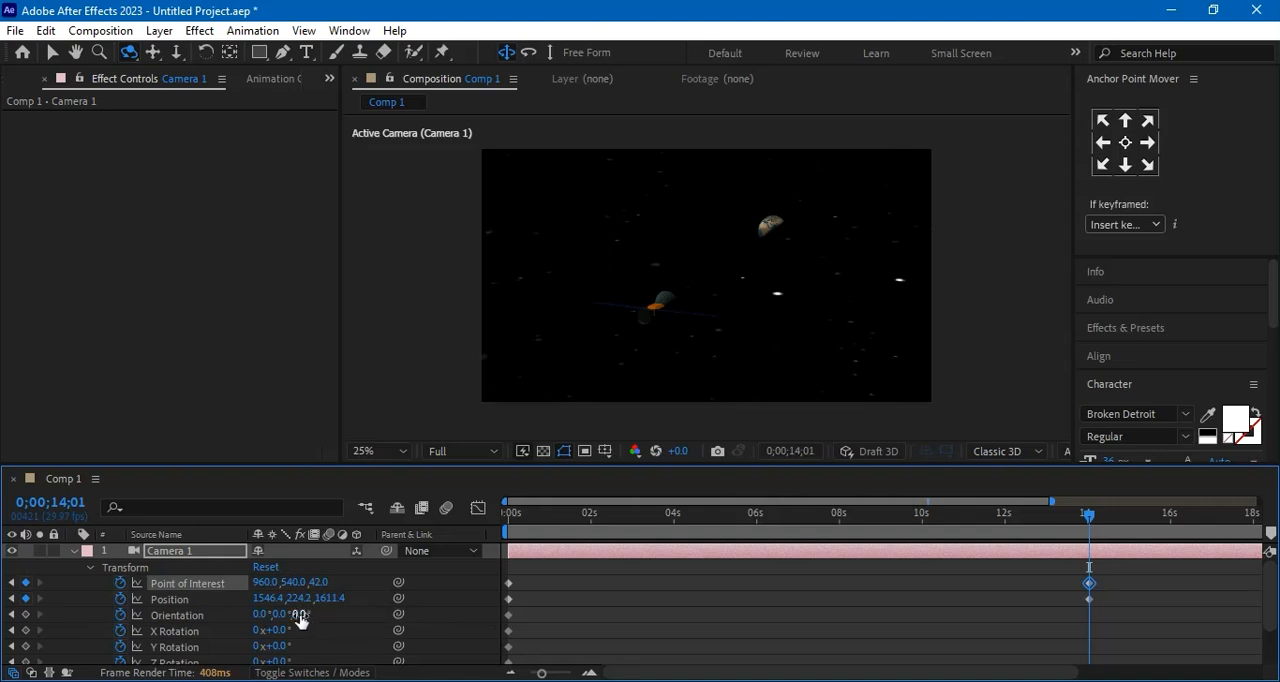
left_click_drag(294, 600, 363, 606)
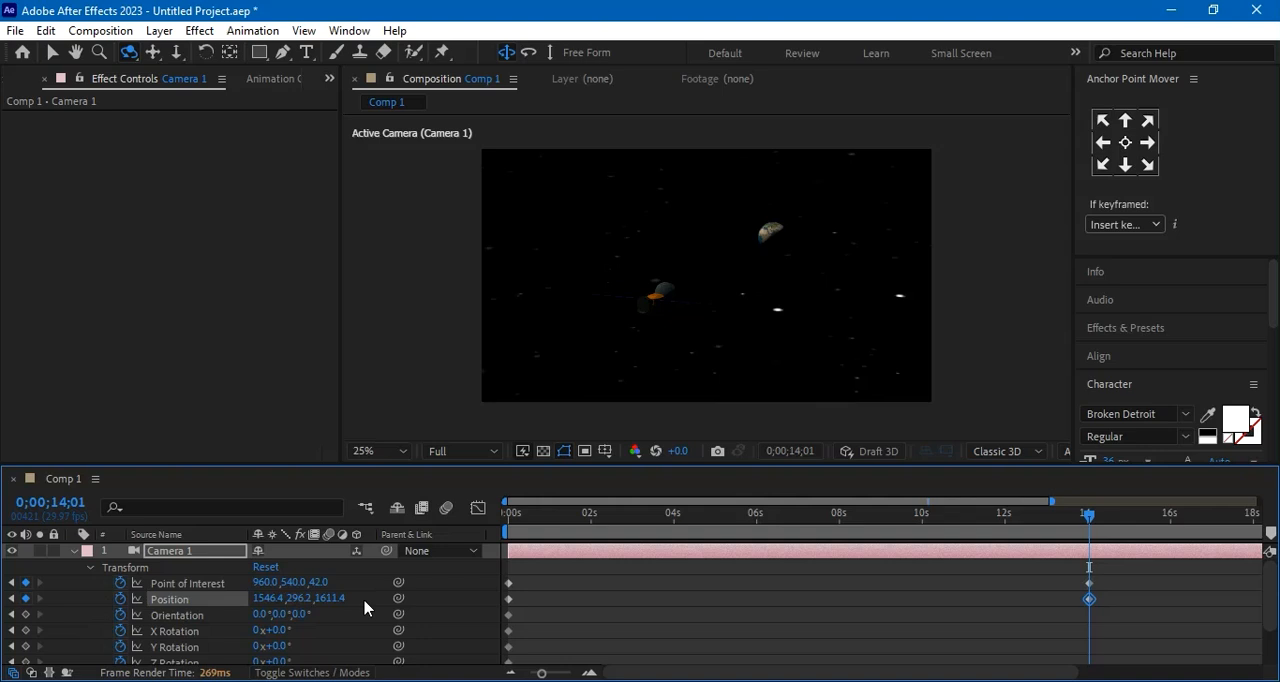
left_click_drag(328, 599, 430, 608)
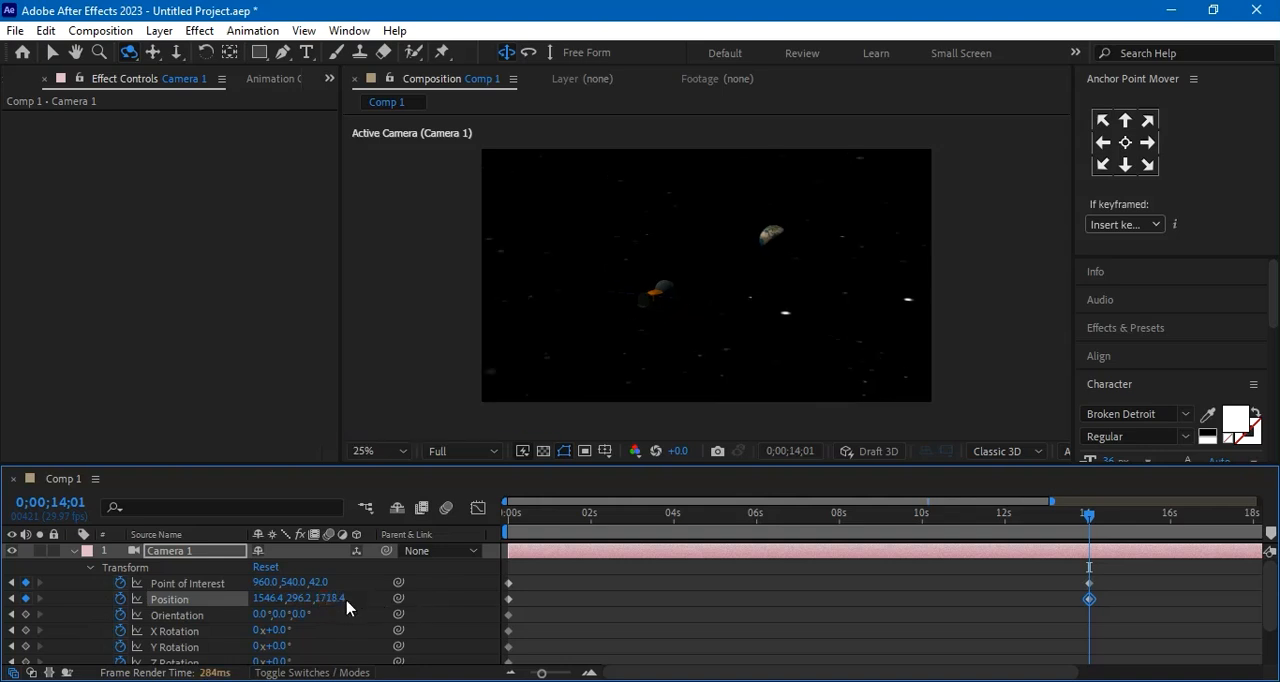
At 0;00;14;01, set Camera 1's Position to about 469.2 in Y and 370.4 in Z
left_click_drag(324, 608, 265, 620)
left_click_drag(326, 600, 216, 607)
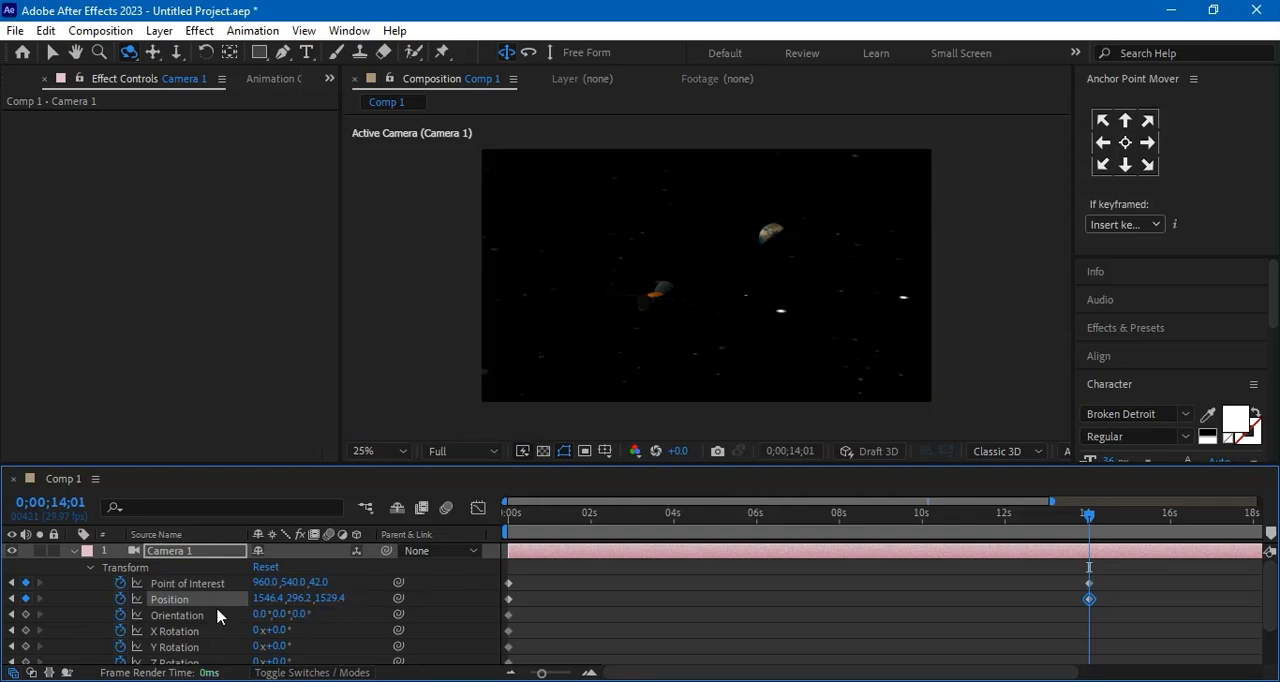
left_click_drag(330, 597, 218, 624)
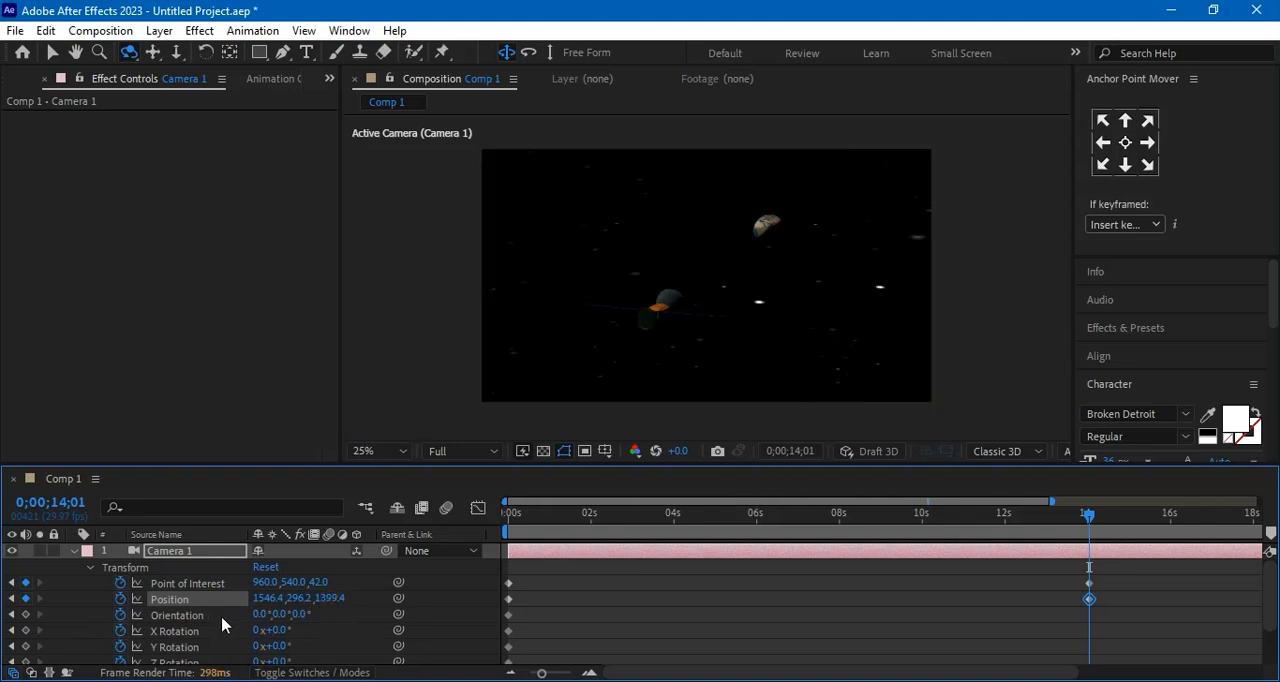
left_click_drag(334, 598, 110, 624)
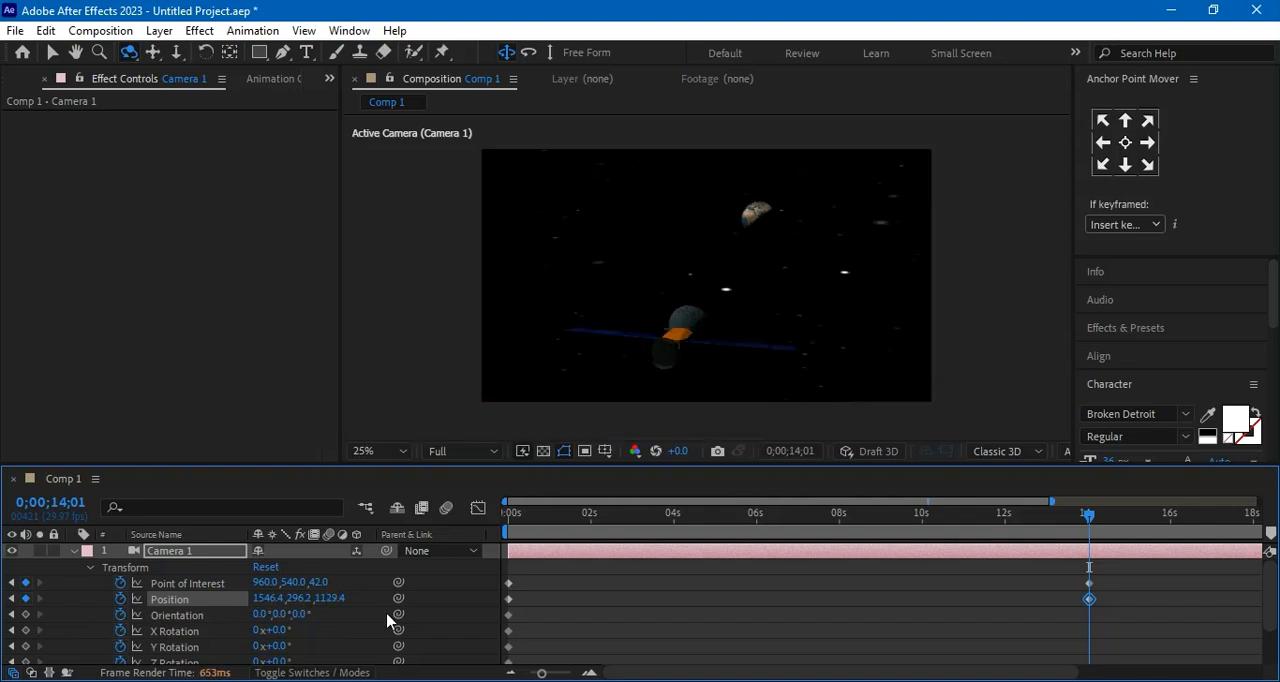
left_click_drag(330, 598, 190, 634)
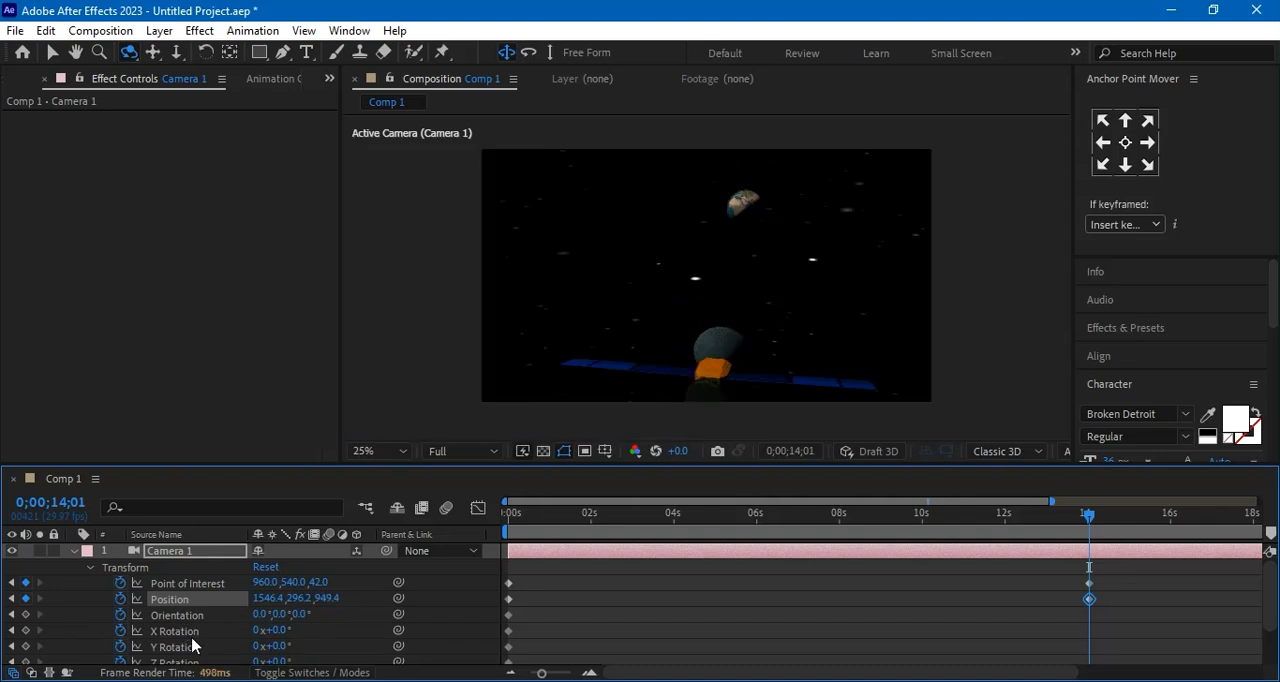
left_click_drag(325, 598, 125, 676)
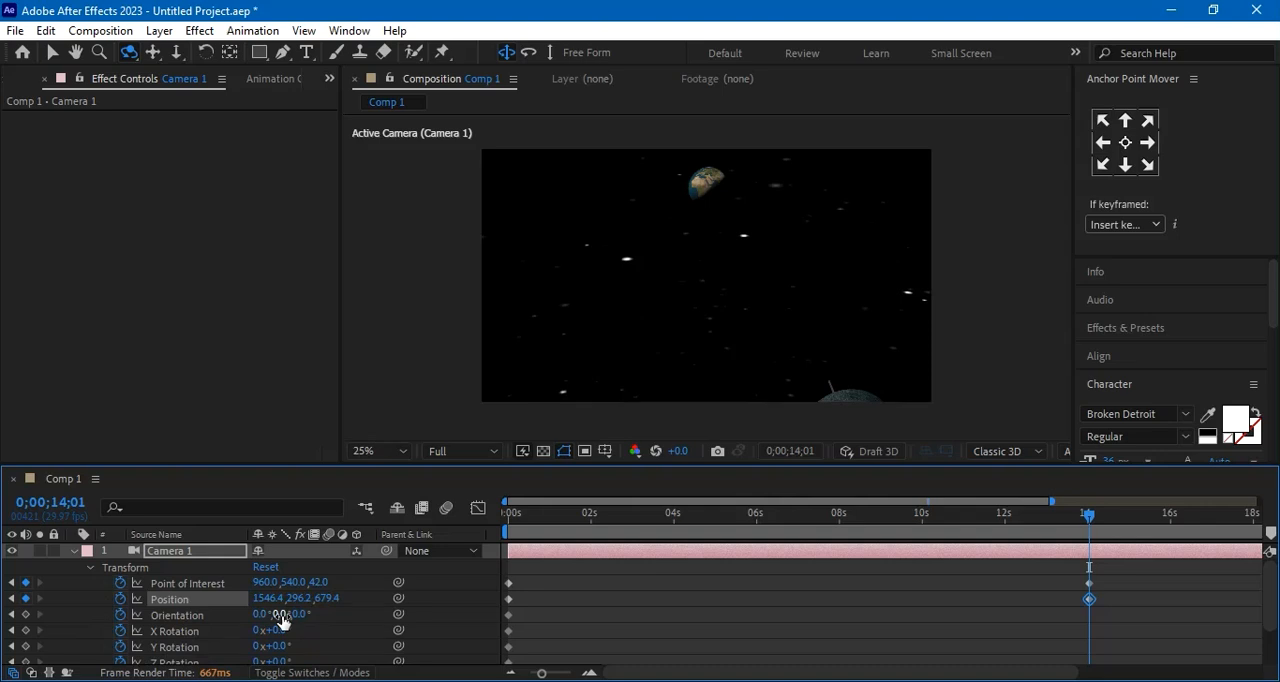
left_click_drag(293, 604, 454, 603)
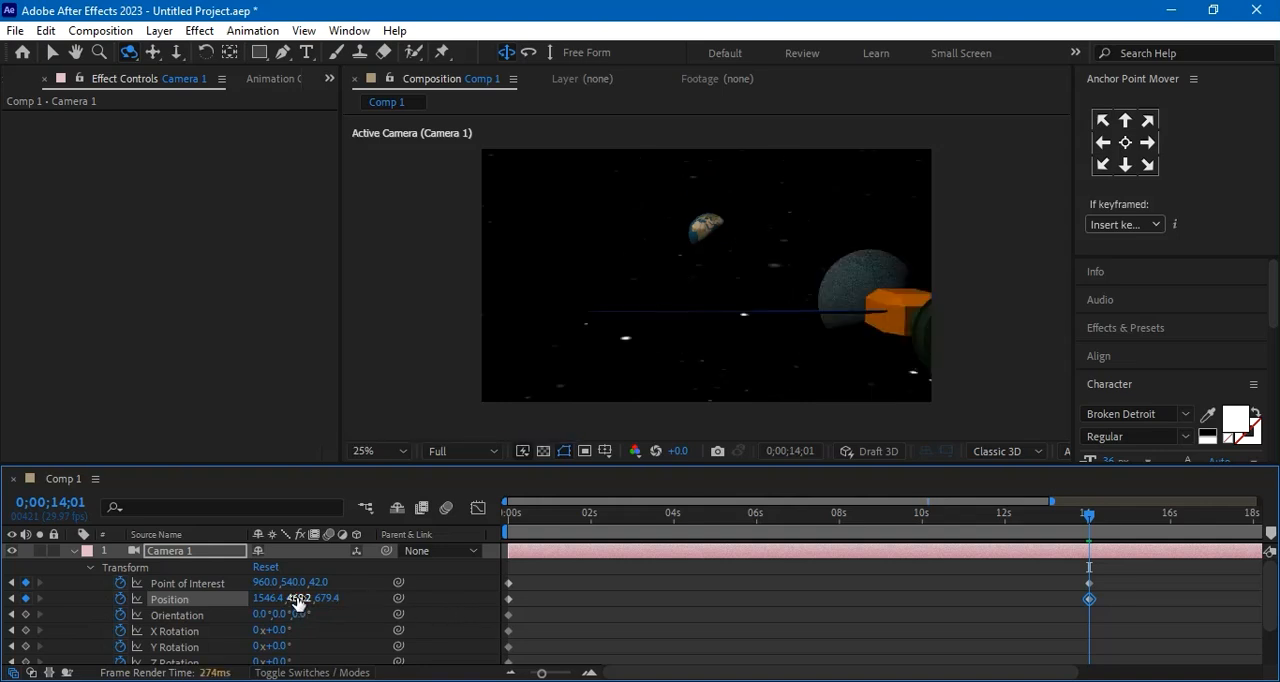
left_click_drag(323, 598, 268, 608)
left_click_drag(329, 597, 254, 624)
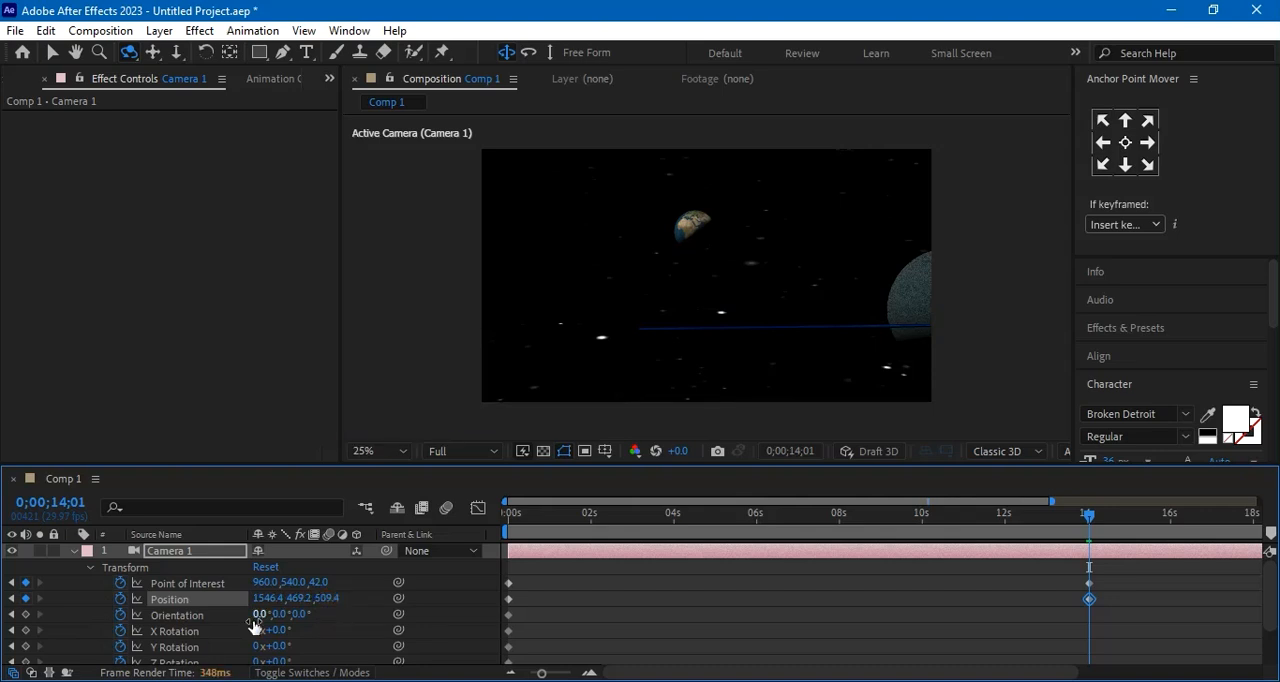
left_click_drag(326, 598, 228, 640)
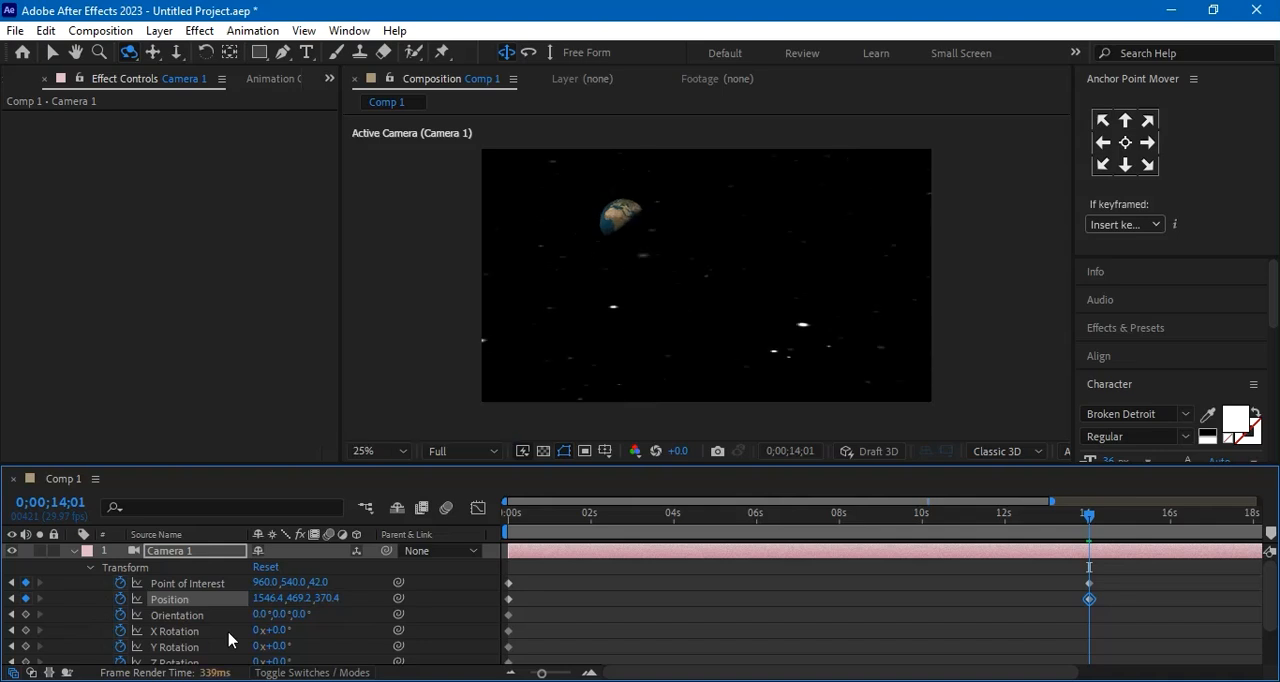
Set Camera 1's Zoom to about 2116.7 pixels
left_click(93, 568)
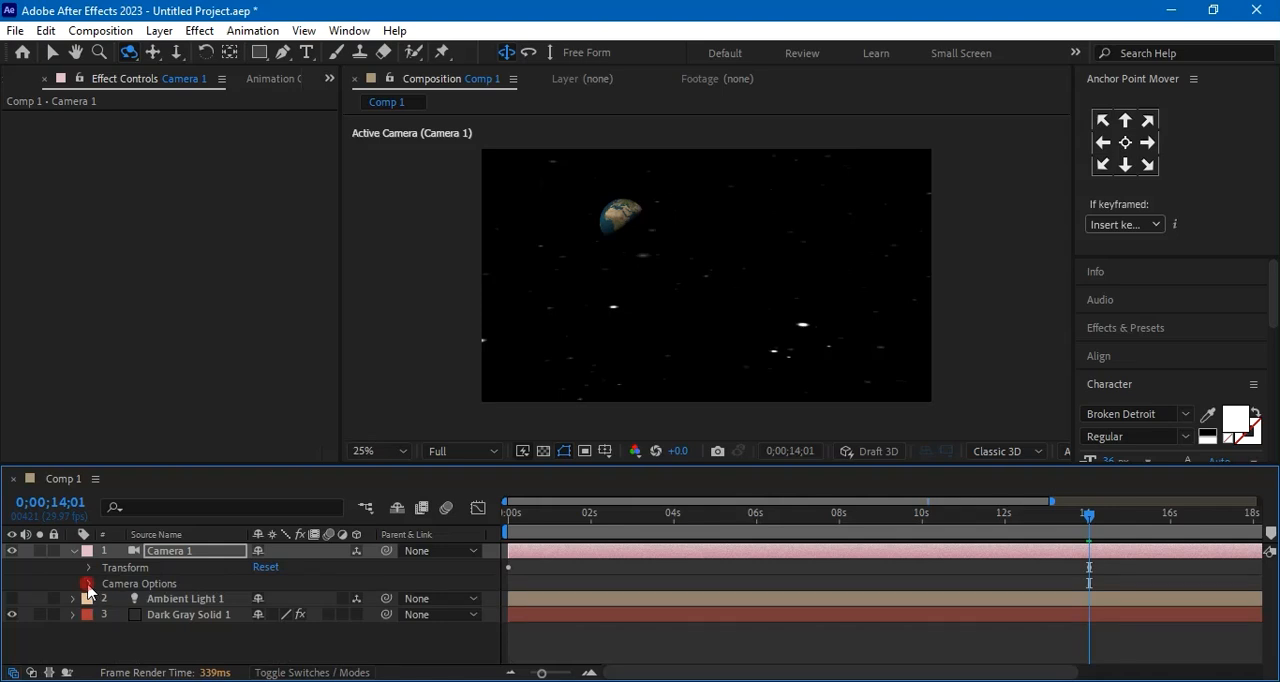
left_click(89, 585)
scroll(88, 590, "down", 1)
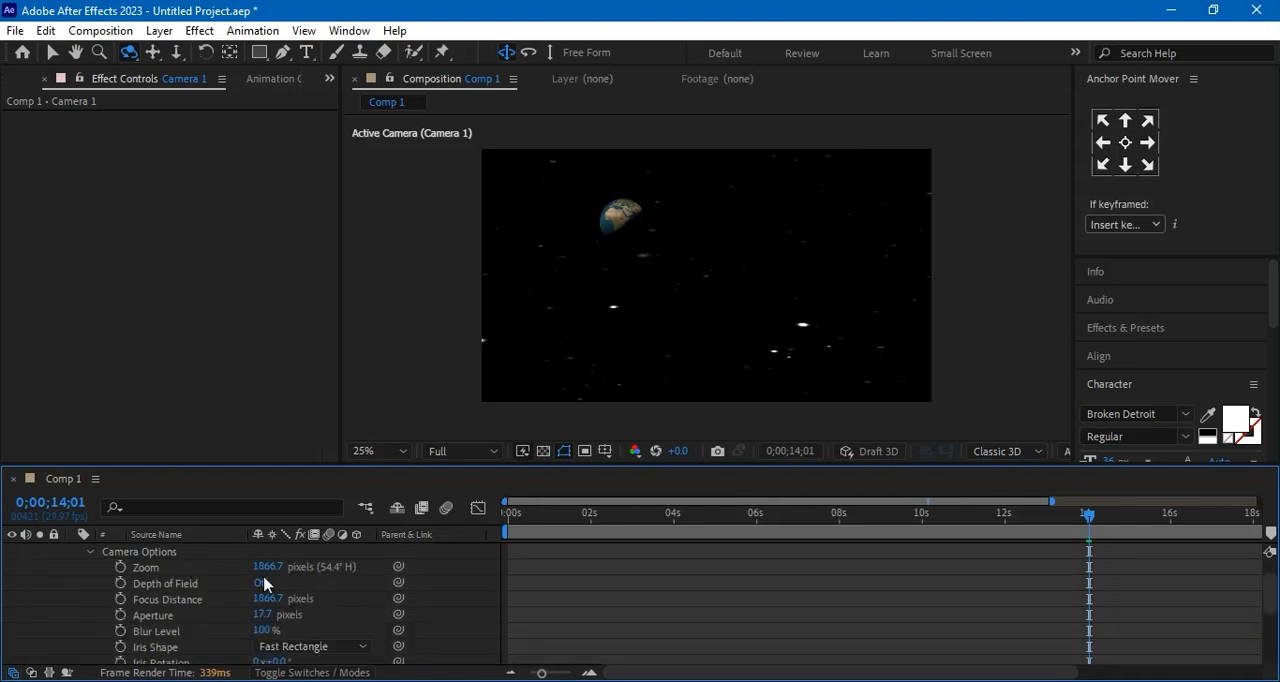
left_click_drag(263, 568, 378, 577)
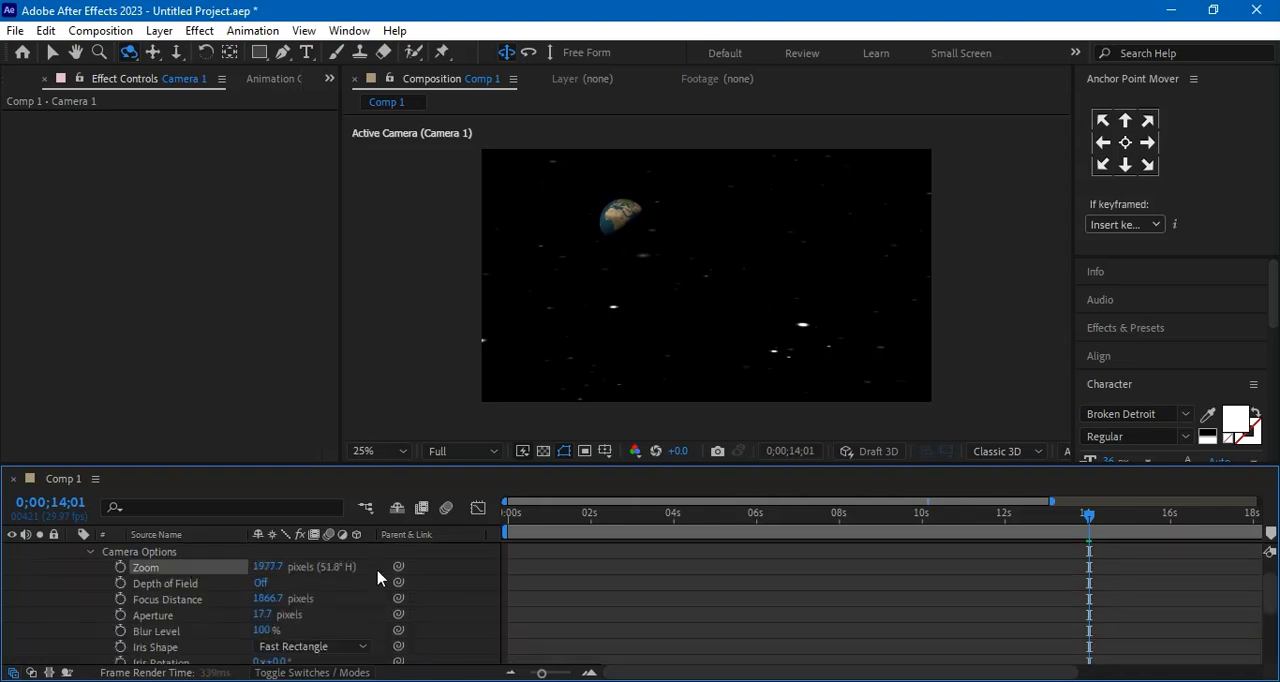
left_click_drag(268, 570, 396, 568)
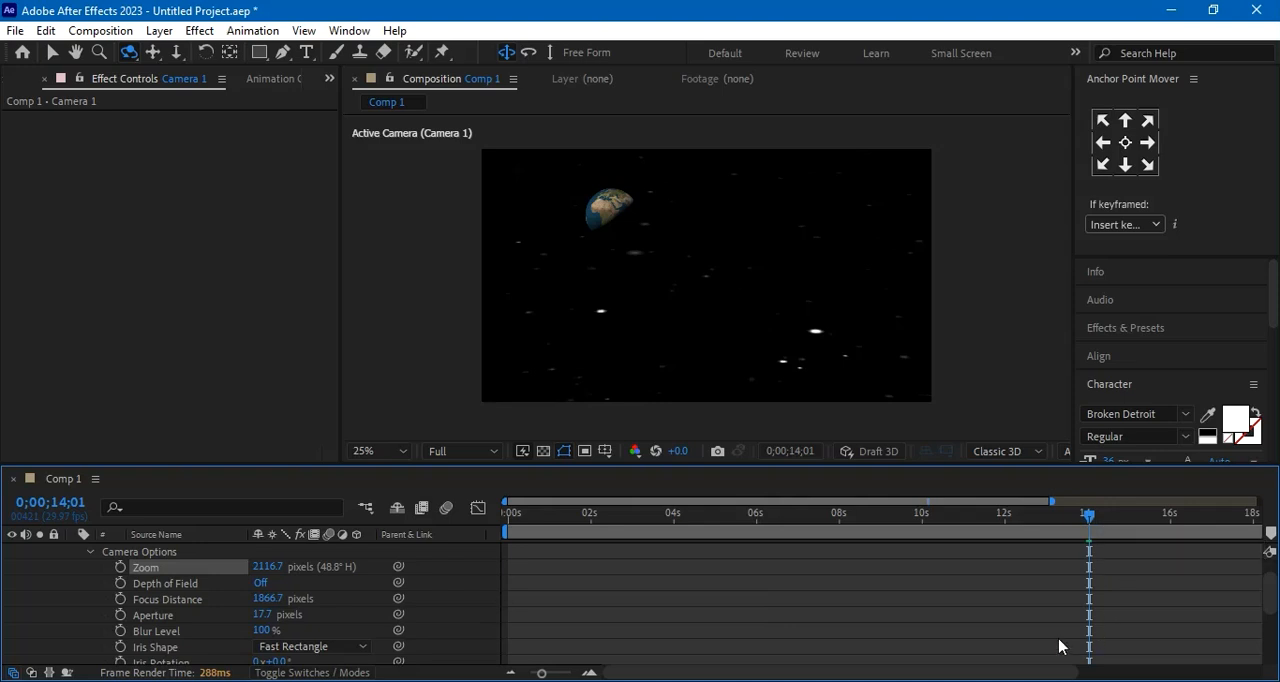
left_click(90, 553)
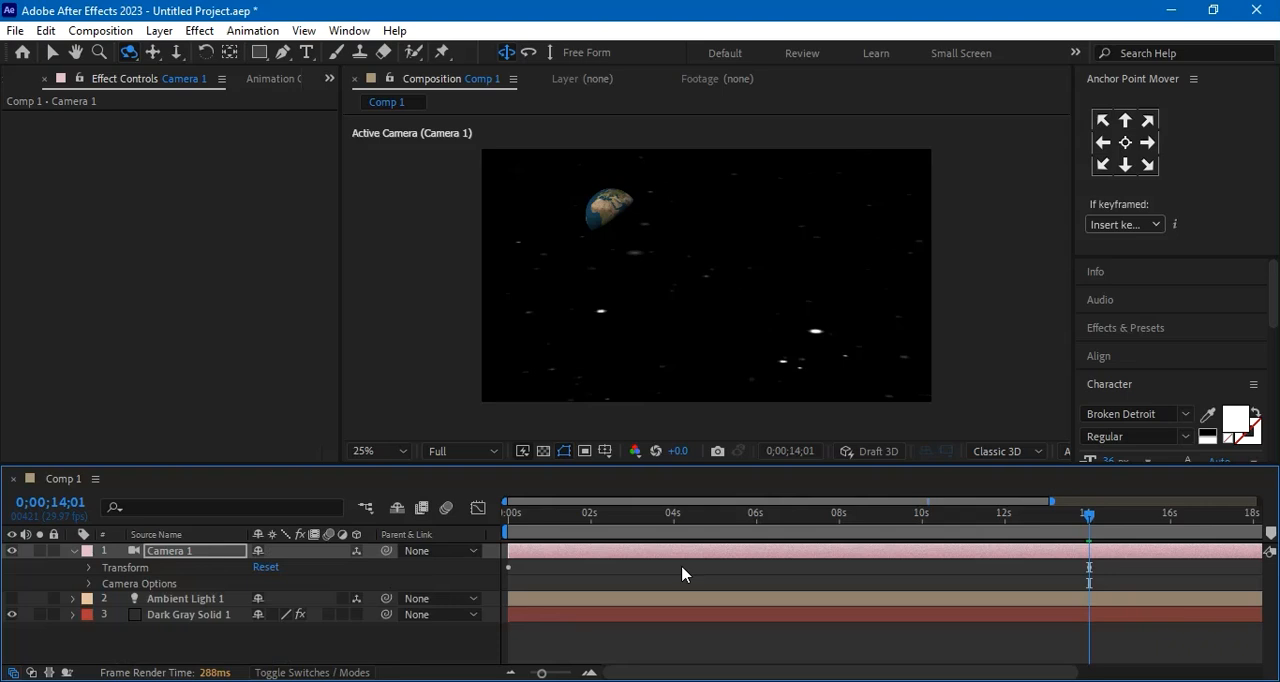
Show Camera 1's keyframed properties and check the camera move between 0;00;14;01 and 0;00;10;26
key("u")
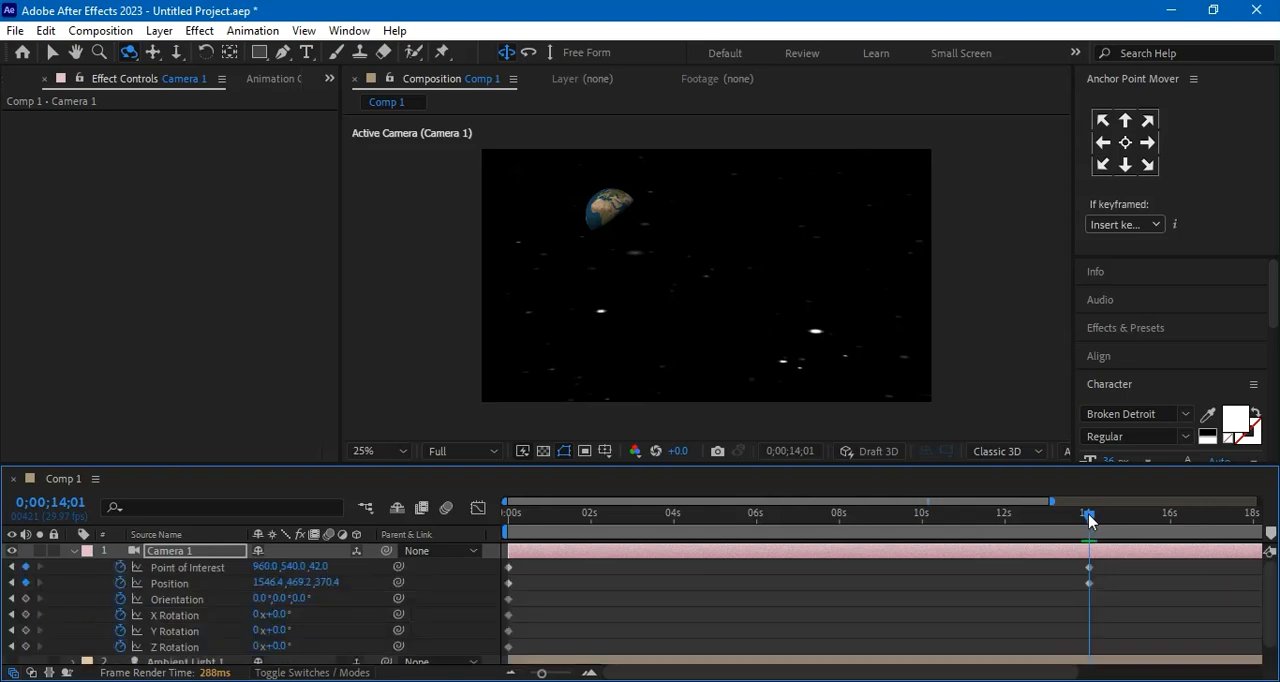
left_click(999, 540)
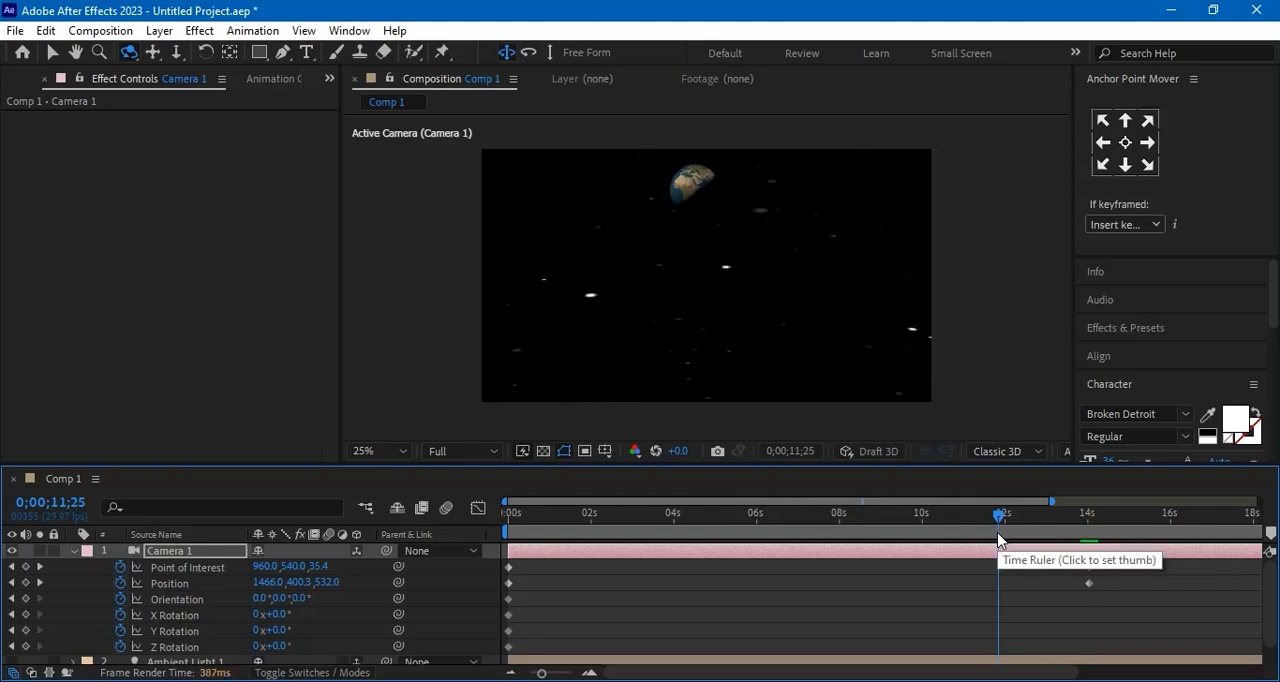
left_click_drag(998, 516, 928, 537)
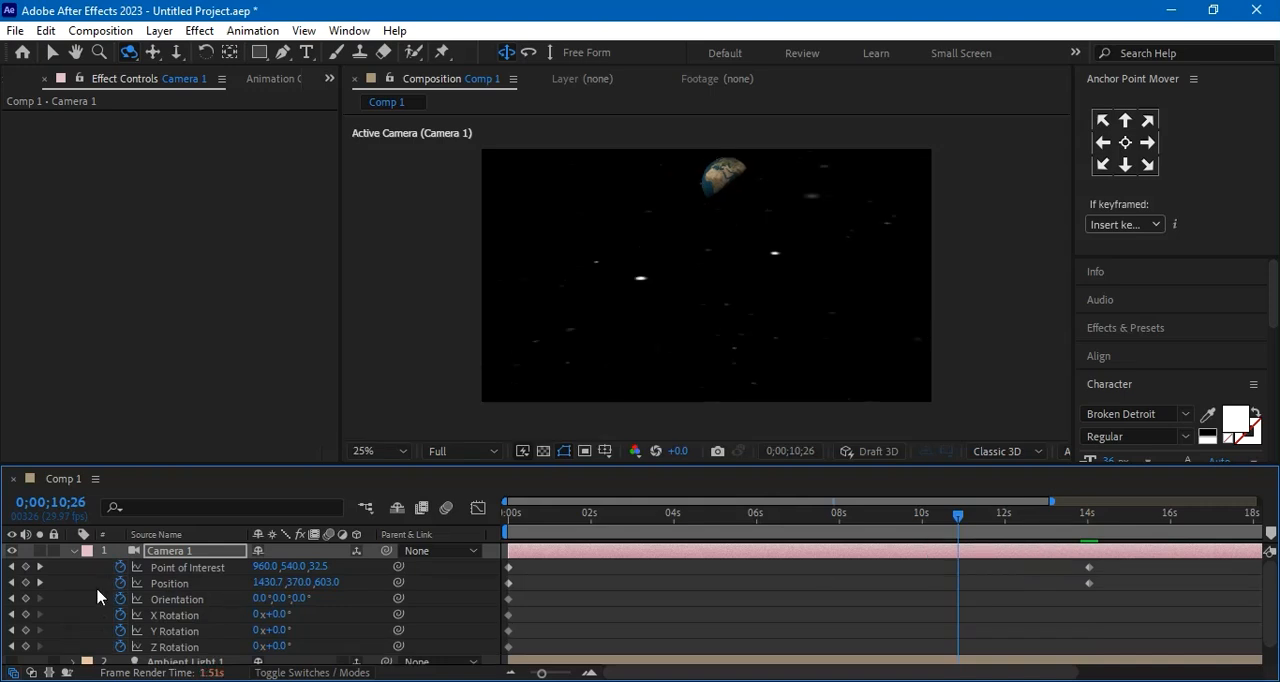
scroll(96, 587, "down", 1)
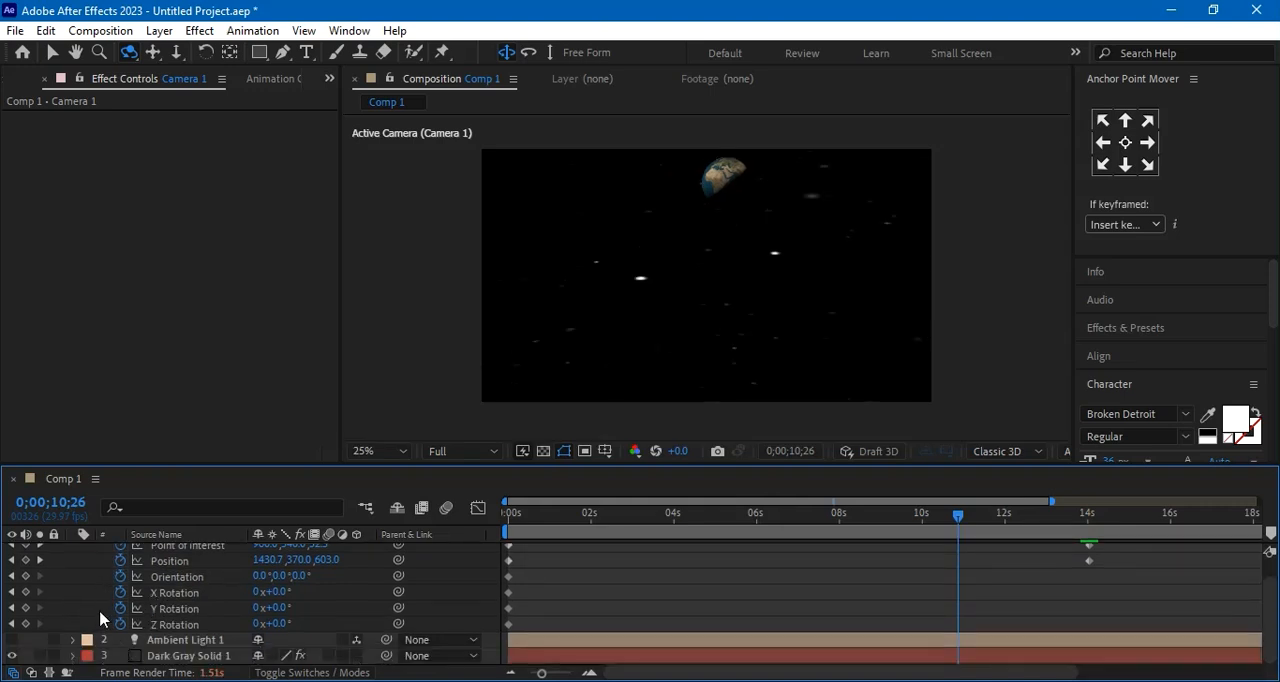
scroll(98, 608, "up", 1)
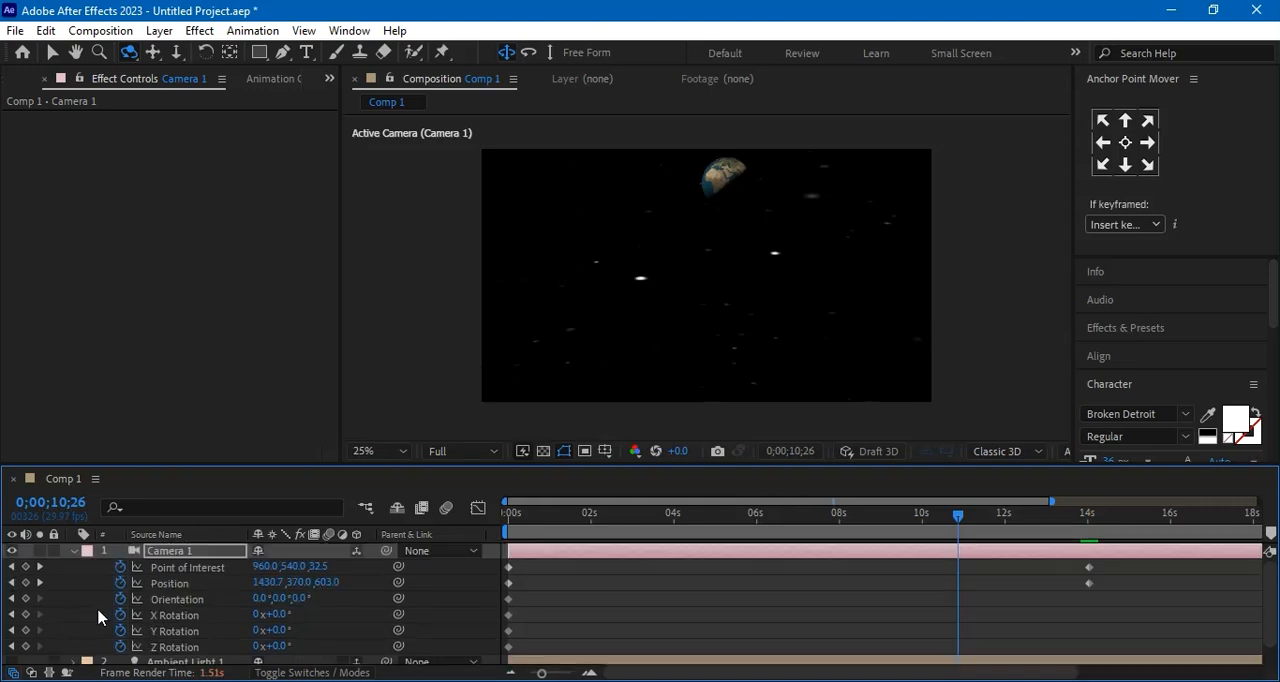
At 0;00;10;26, set Camera 1's Zoom to about 2666.7 pixels
left_click(74, 553)
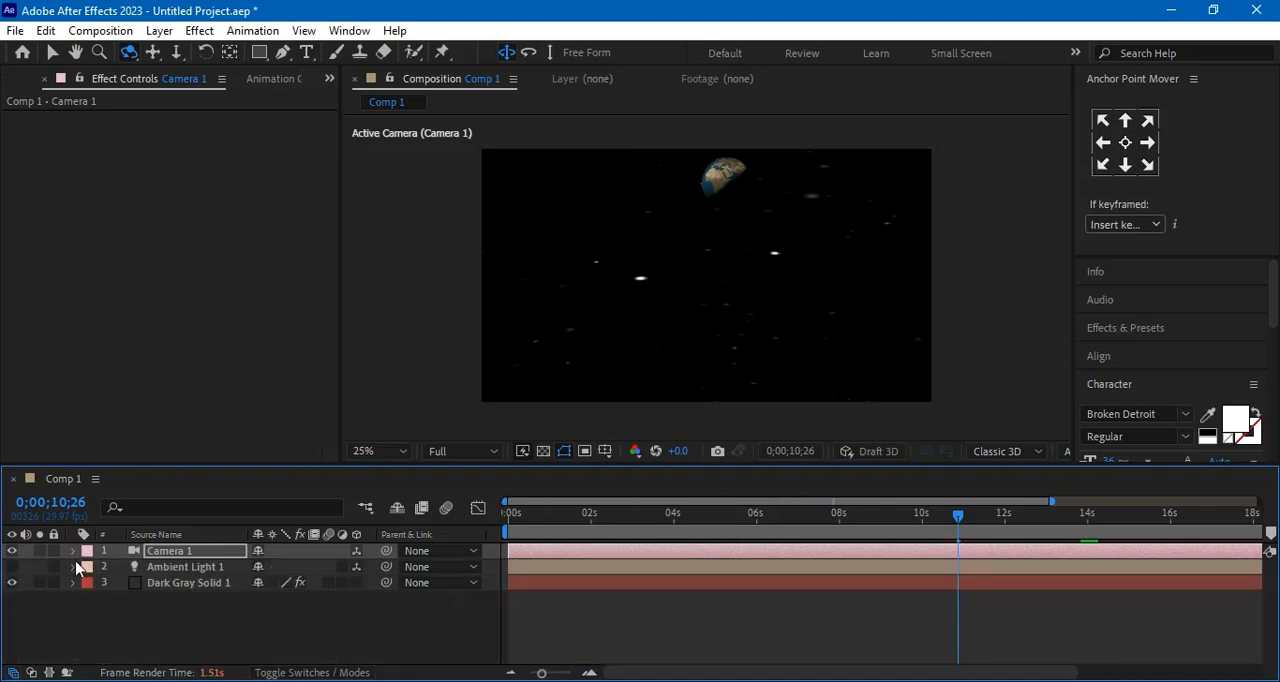
left_click(74, 556)
left_click(90, 569)
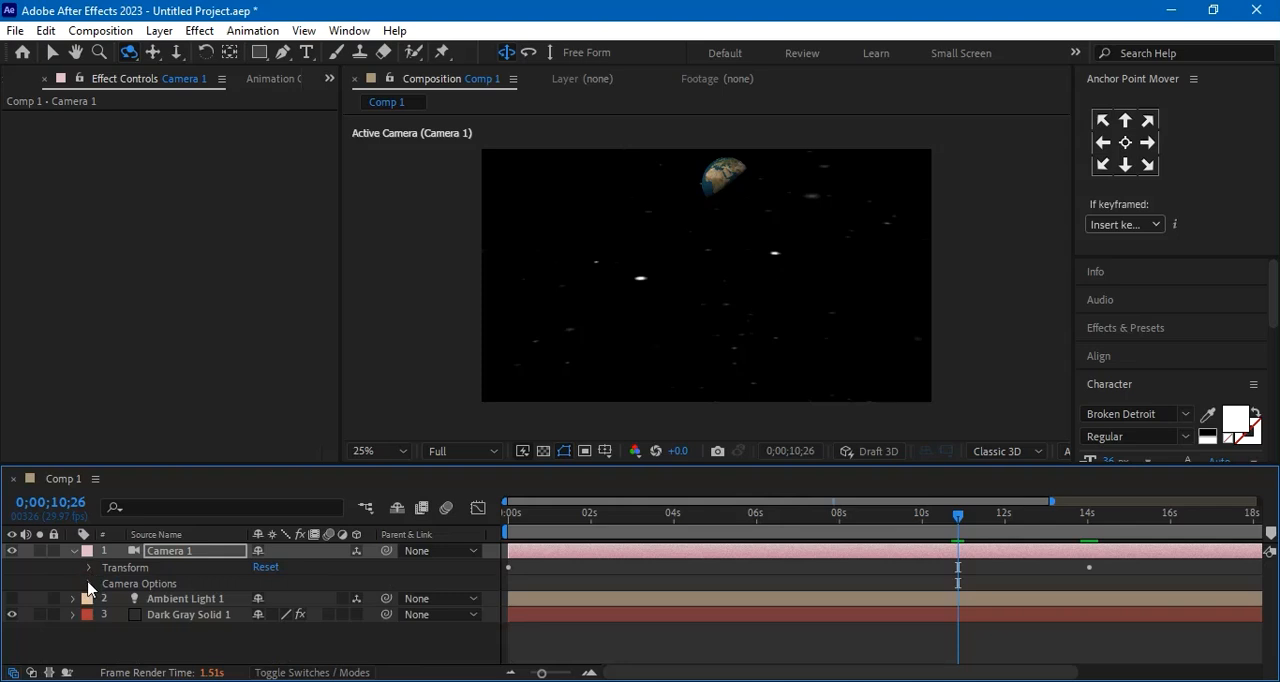
left_click(87, 583)
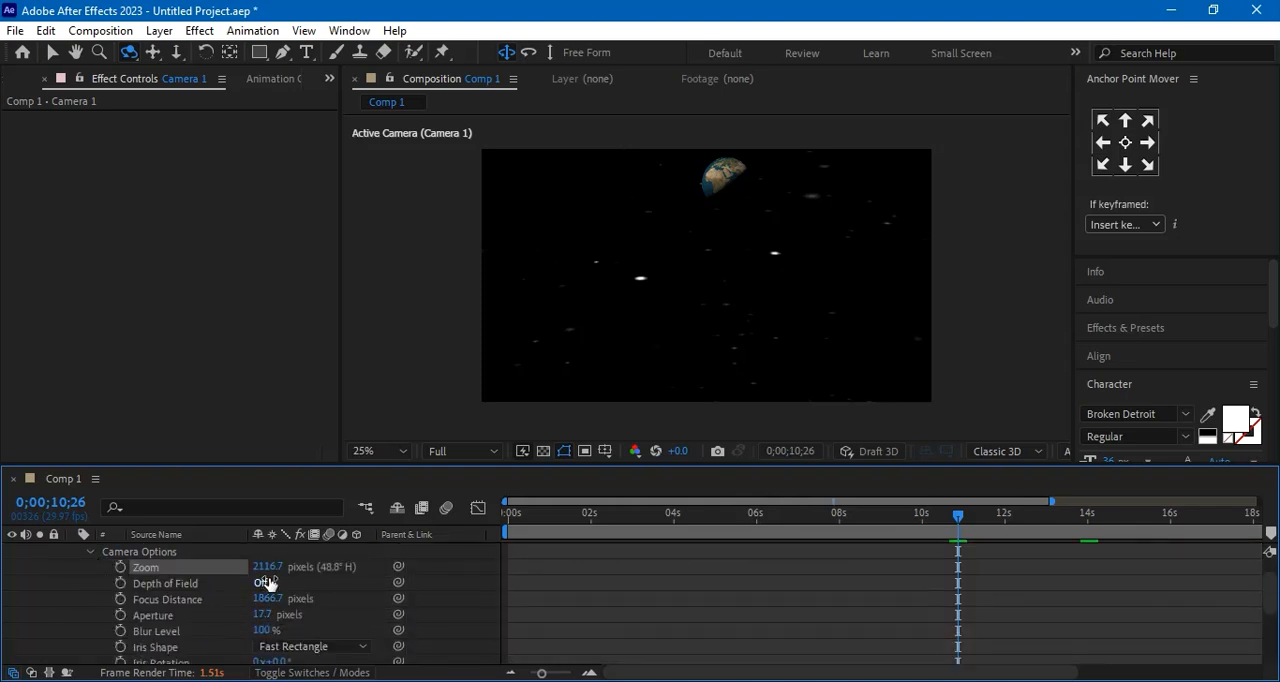
right_click(268, 570)
left_click(344, 452)
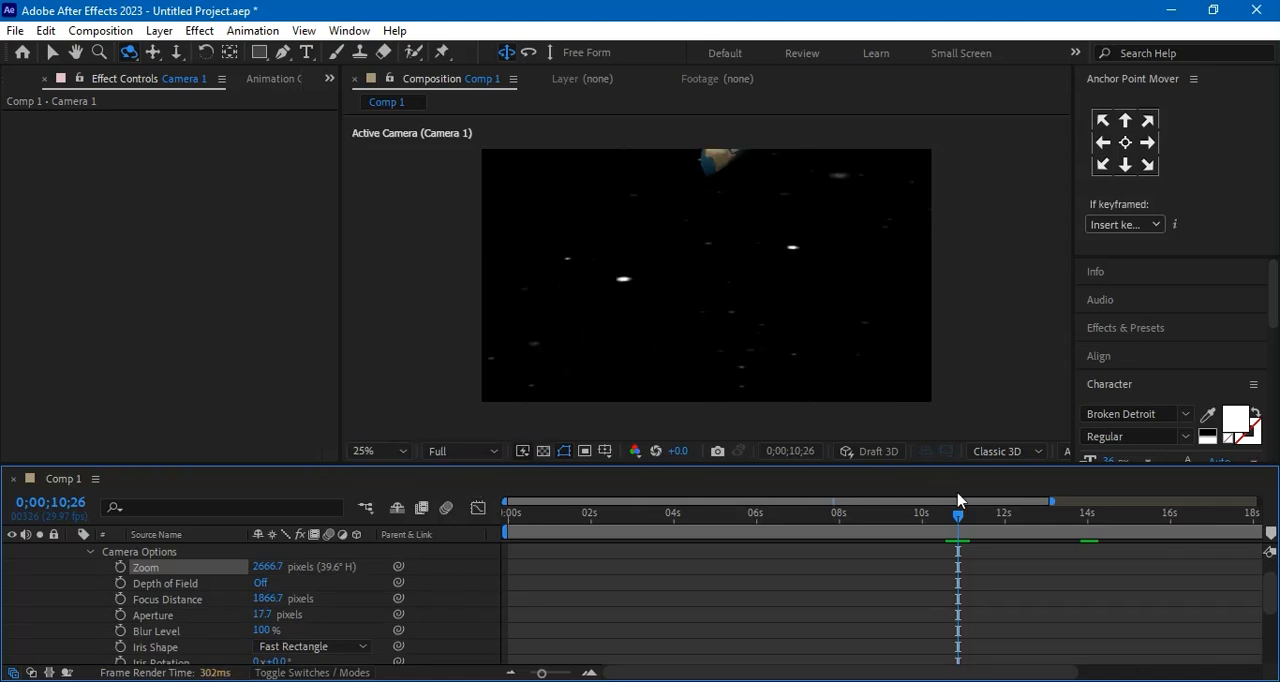
Check the framing between 0;00;12;24 and 0;00;06;09, and set Camera 1's Zoom to 1999 pixels
left_click_drag(958, 515, 866, 517)
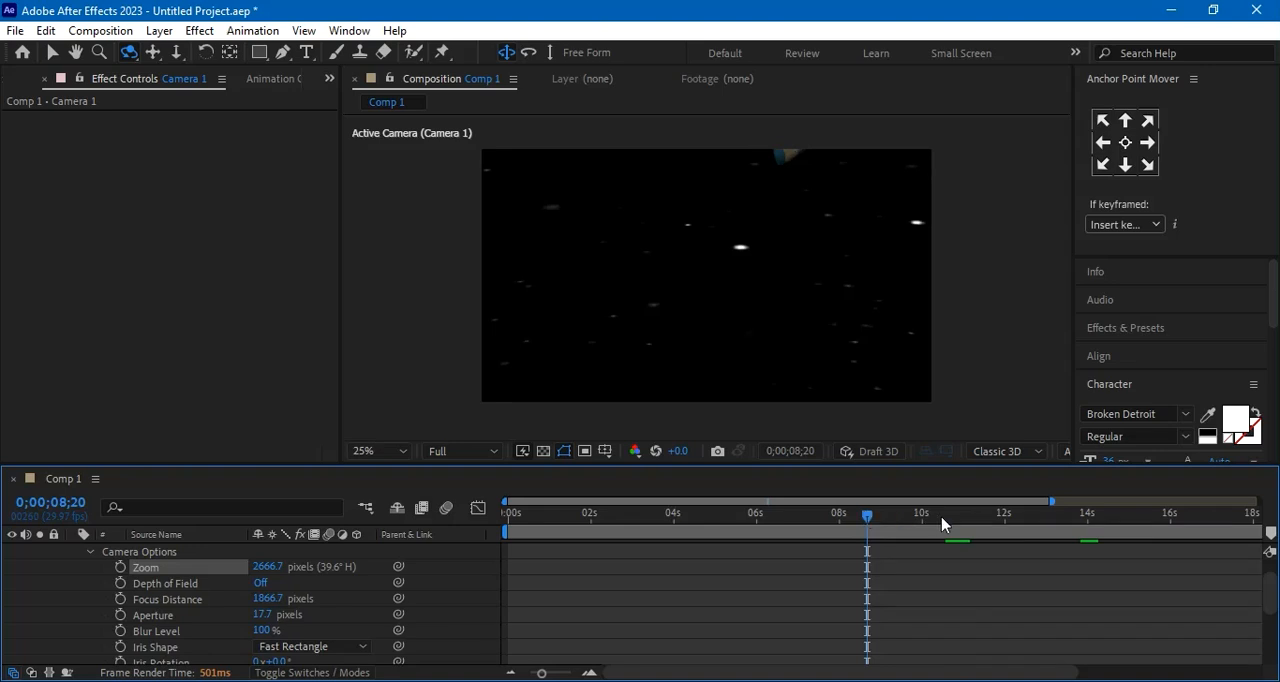
left_click_drag(868, 519, 1037, 546)
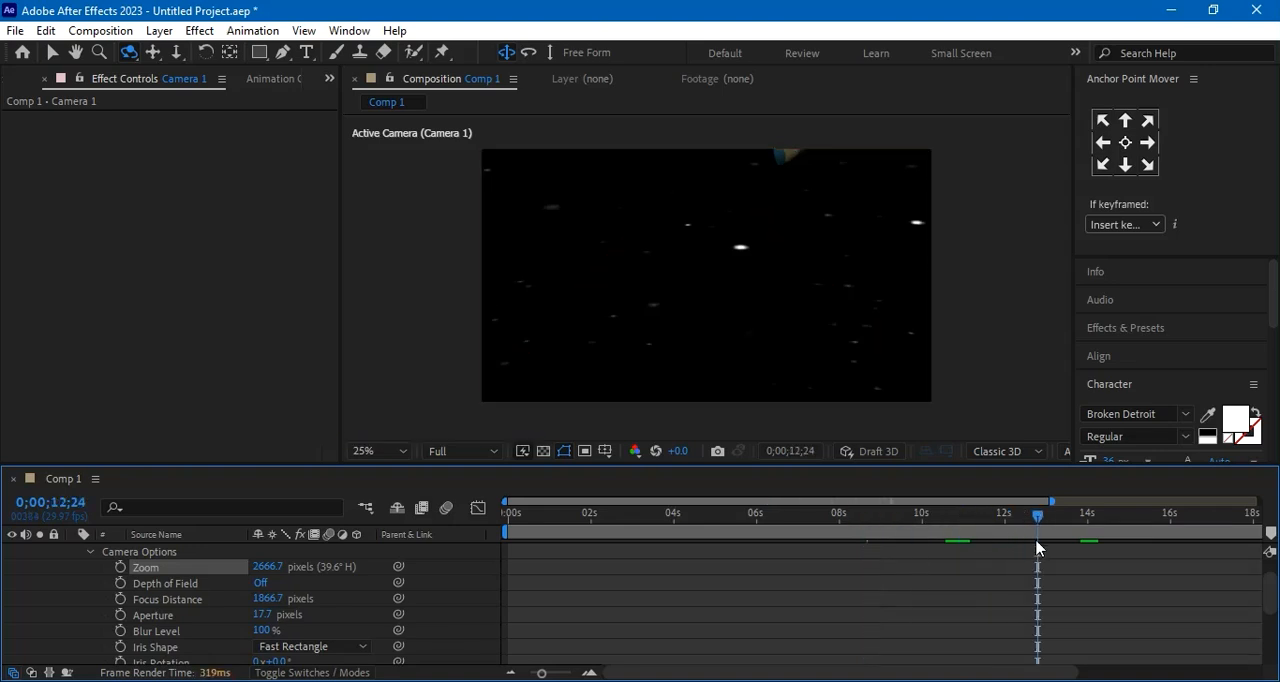
left_click_drag(955, 535, 770, 541)
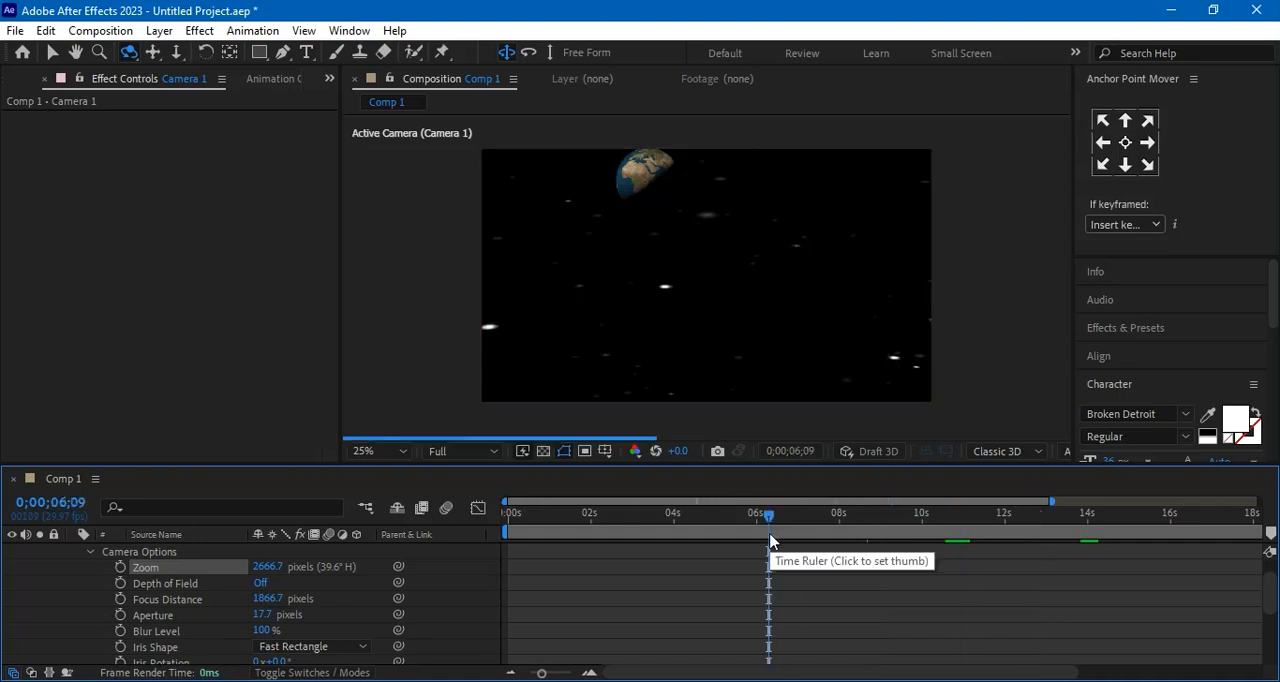
scroll(767, 341, "down", 1)
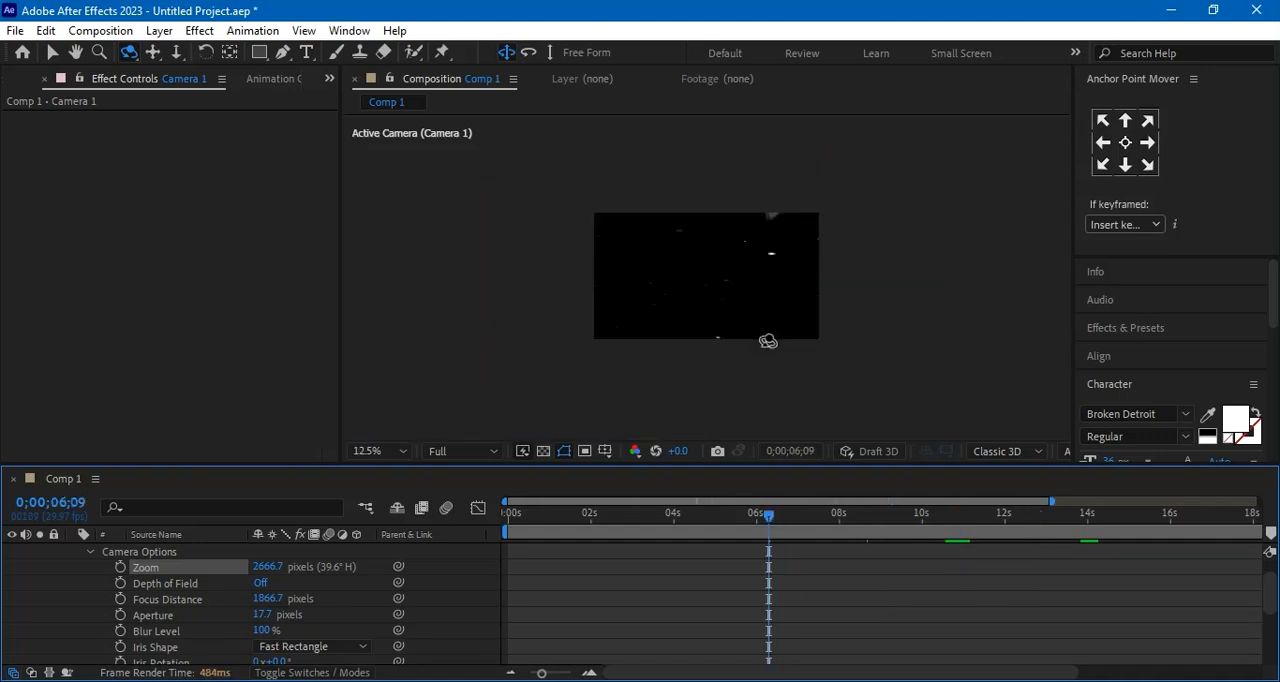
left_click(265, 567)
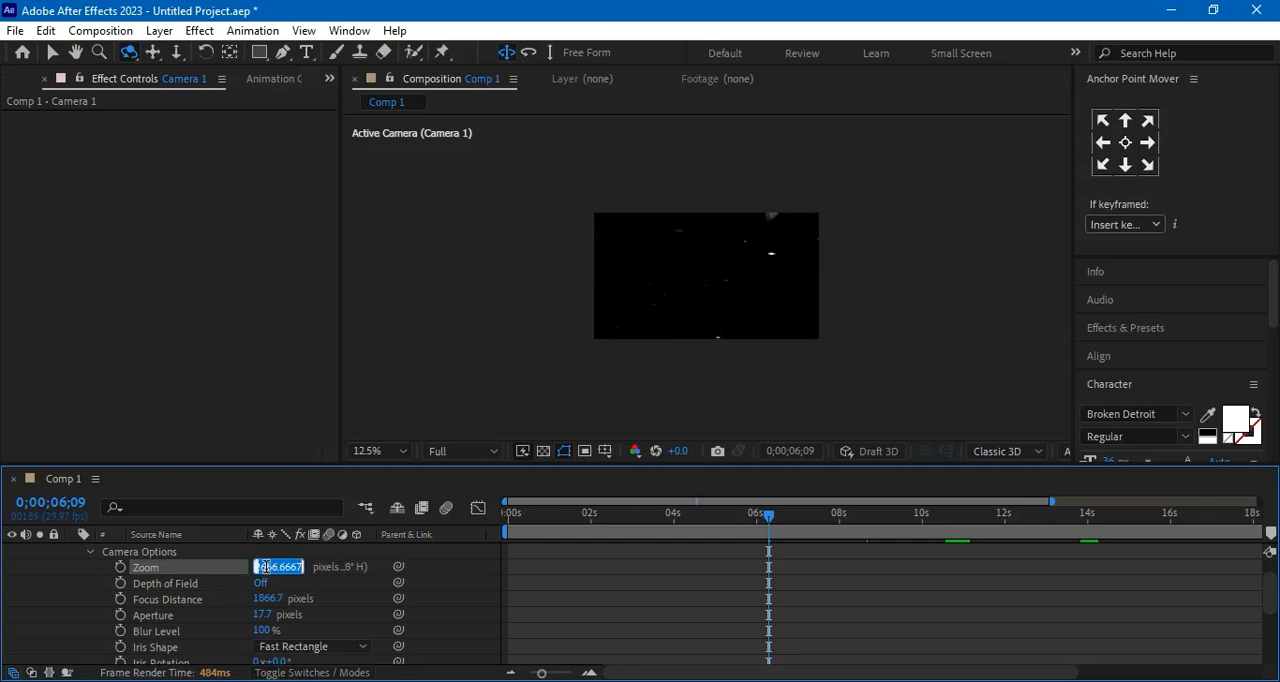
type("1999")
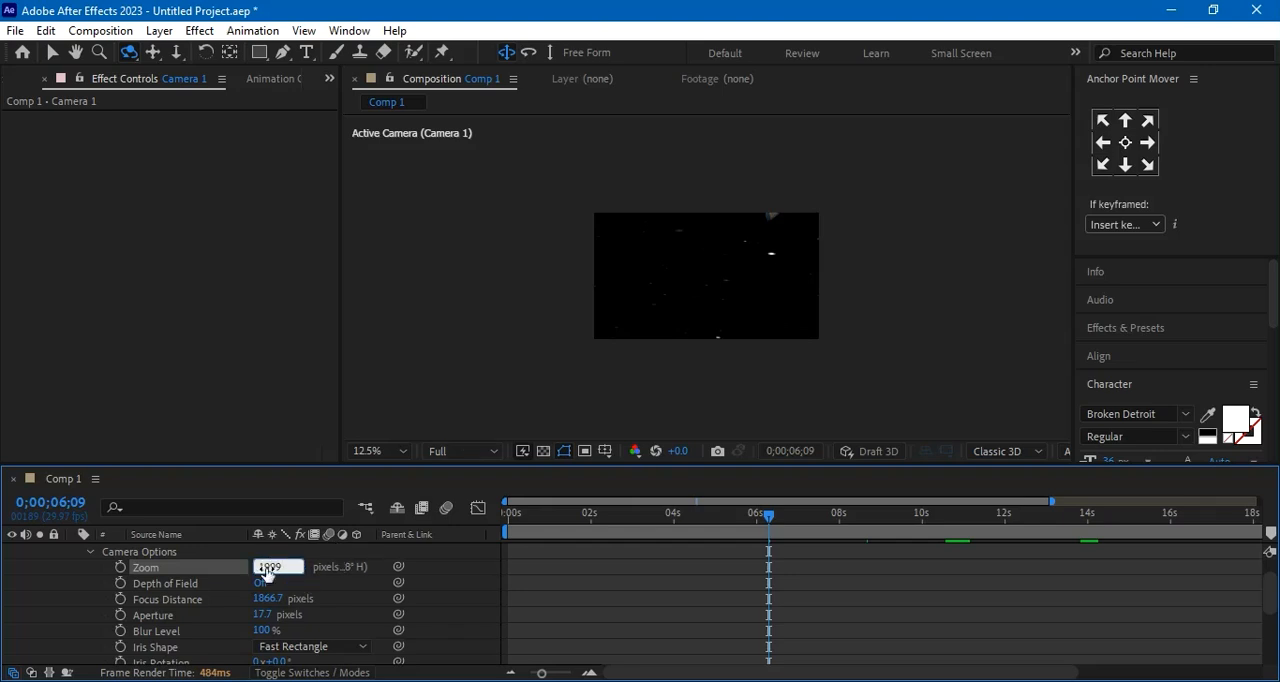
key("Return")
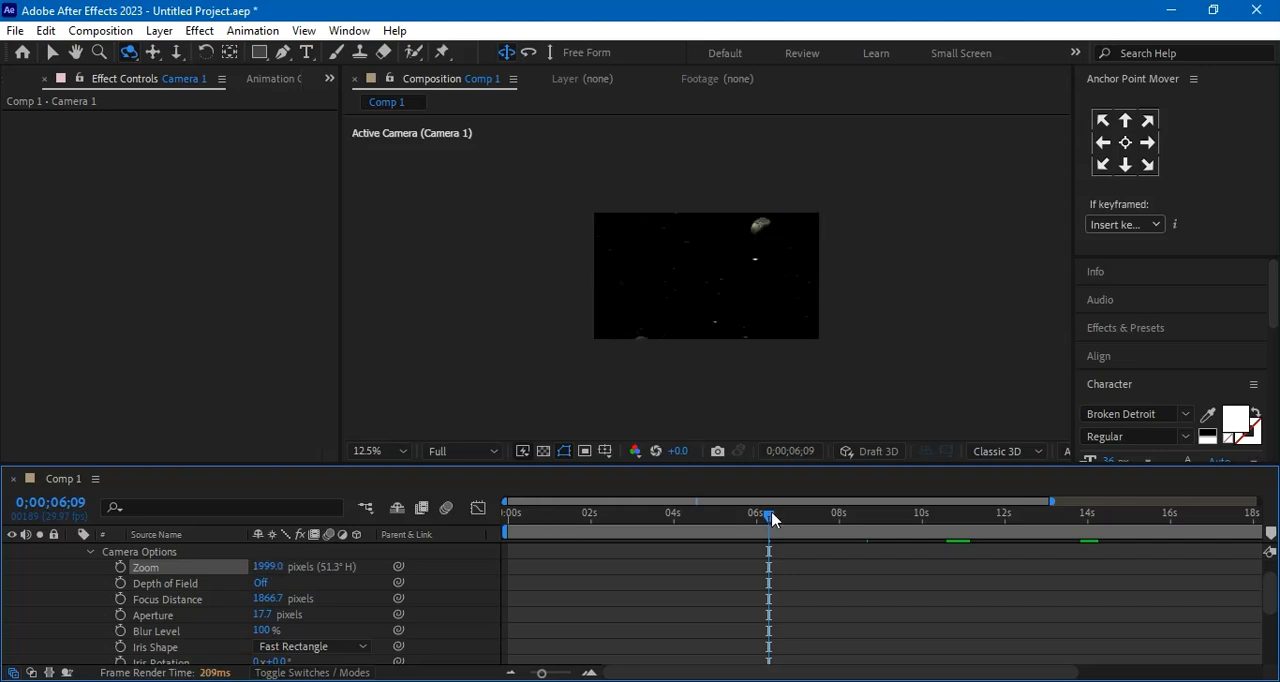
At 0;00;07;07, try Camera 1's Zoom at 100 pixels and set it to 1800 pixels
left_click(814, 521)
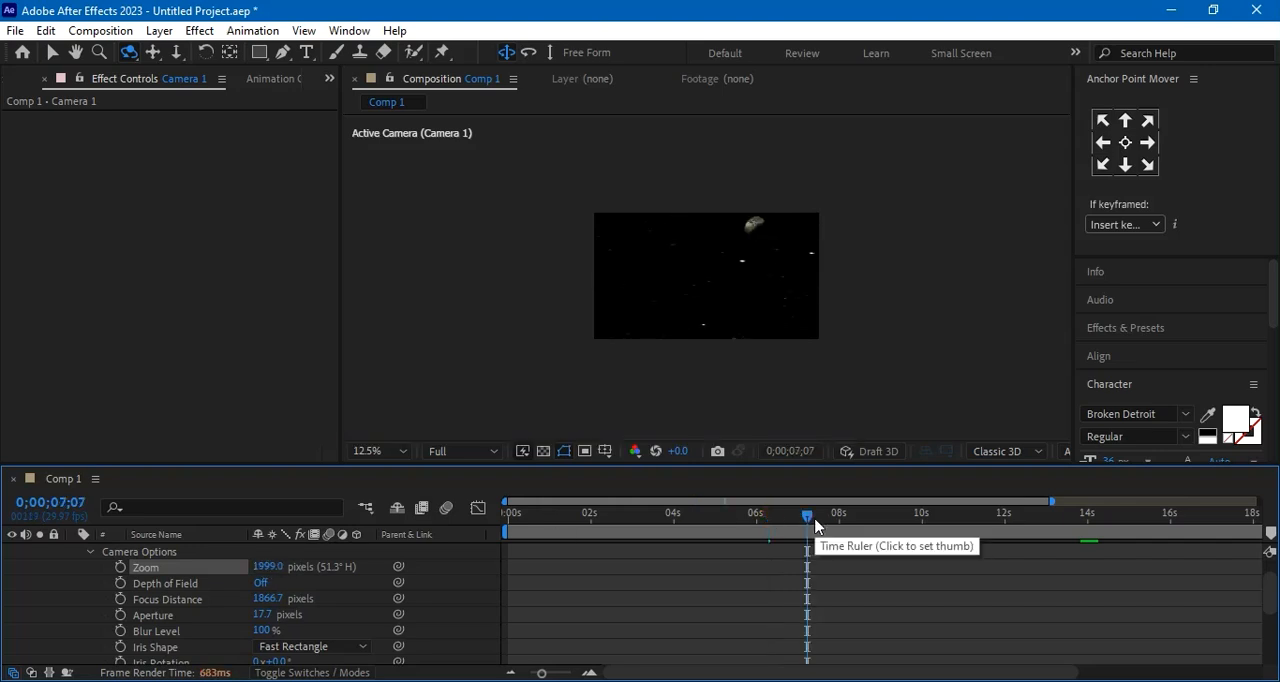
left_click(263, 566)
type("100")
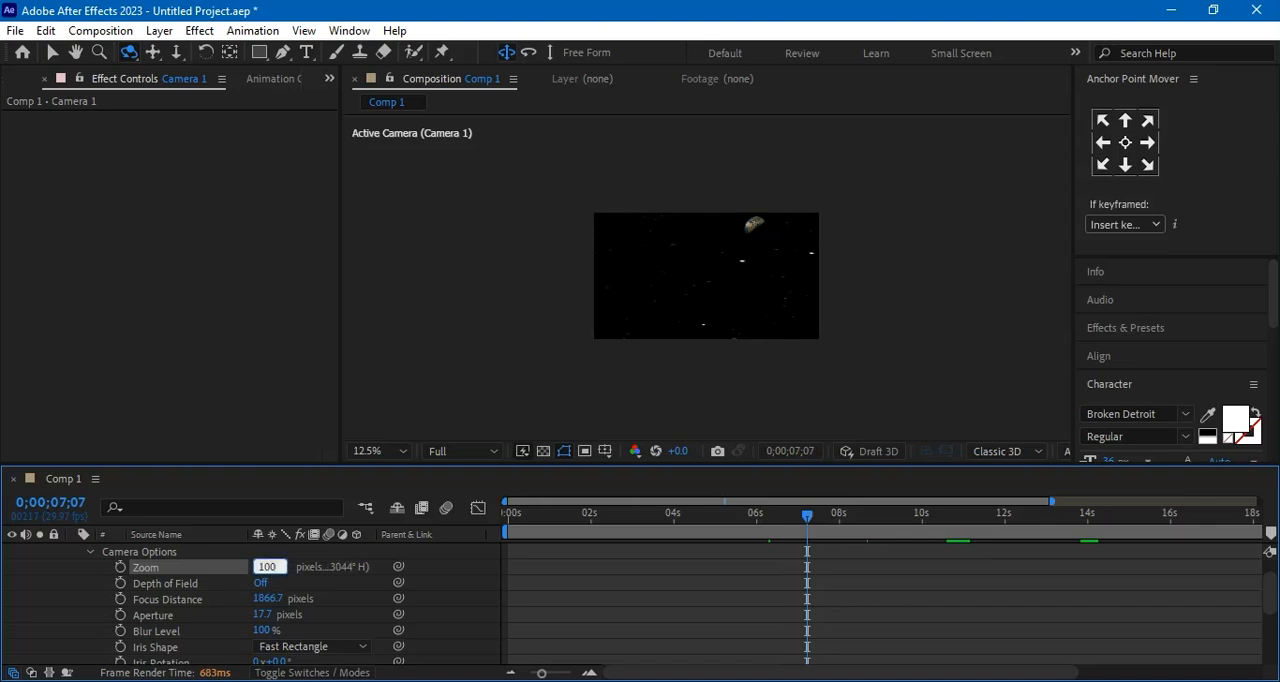
key("Return")
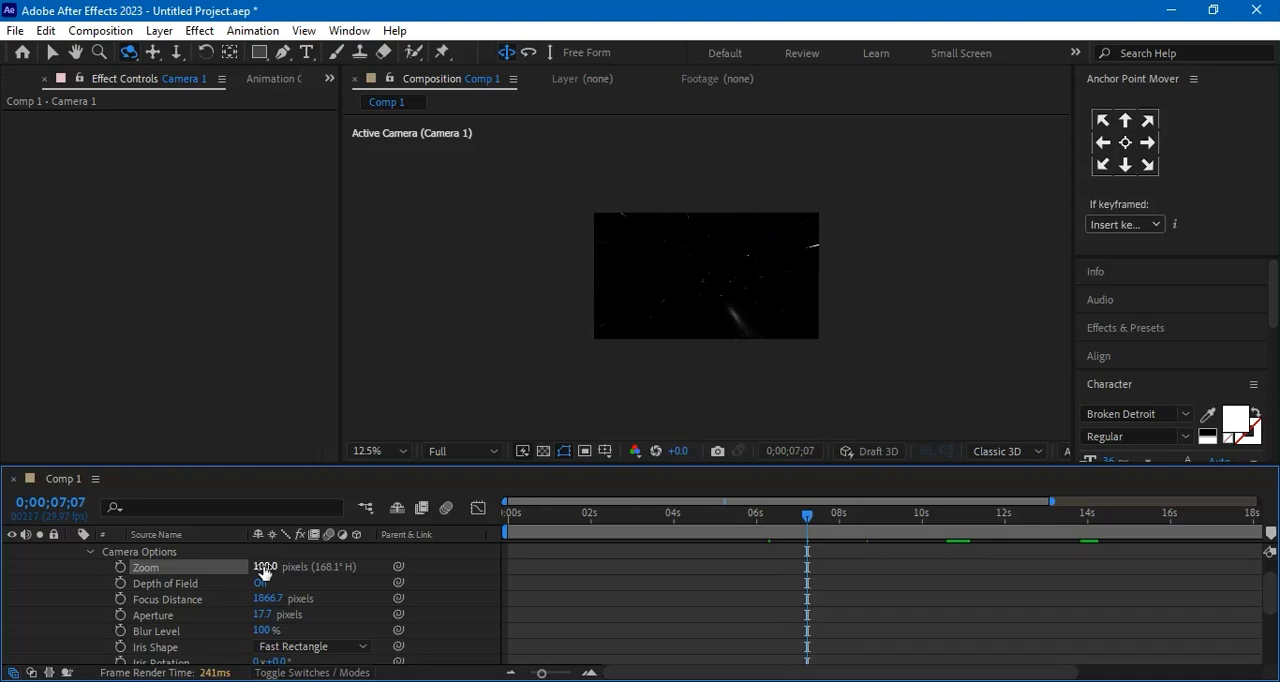
left_click(260, 566)
type("1800")
key("Return")
Check the framing at 0;00;09;21 and 0;00;06;12, and widen Camera 1's view by setting its Zoom to 1100 pixels
left_click_drag(808, 518, 910, 538)
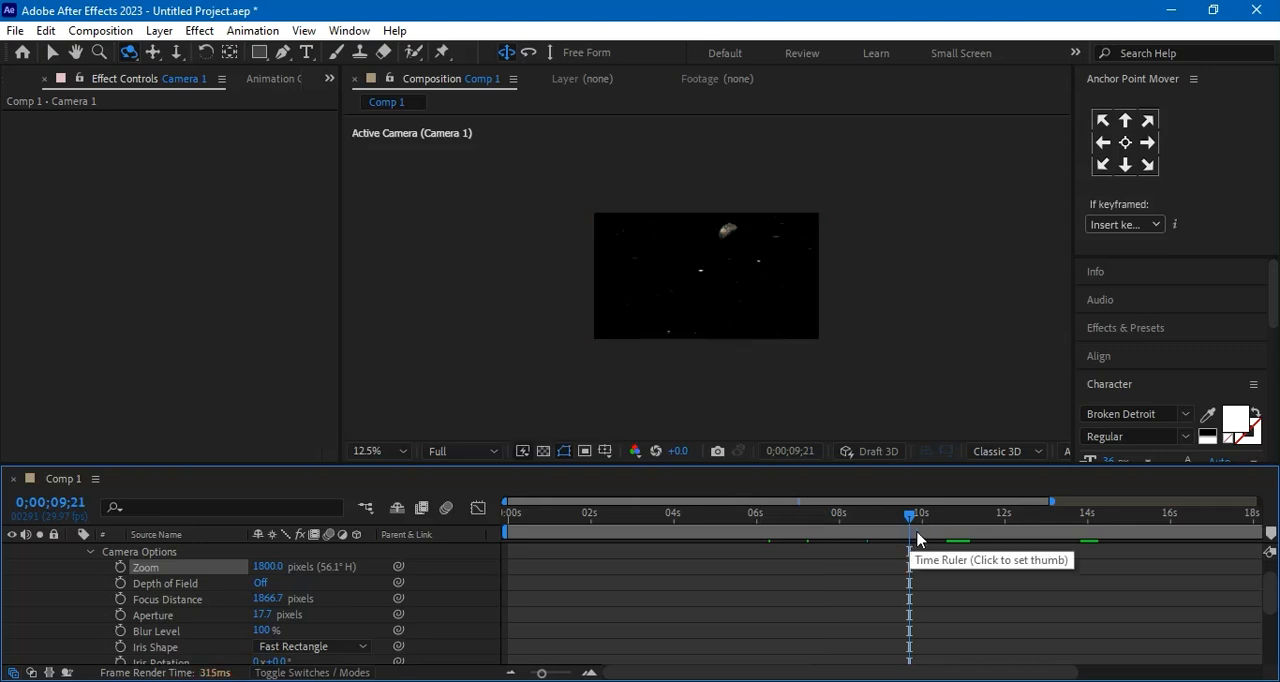
left_click_drag(912, 537, 775, 540)
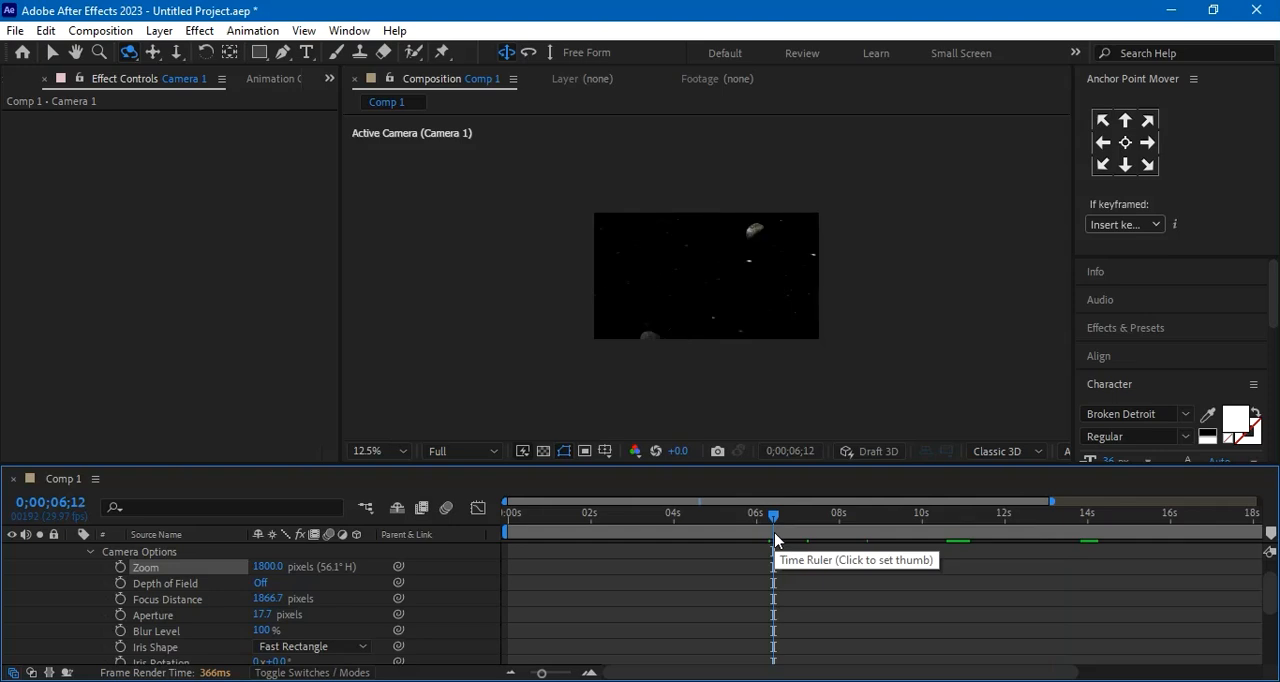
left_click(271, 567)
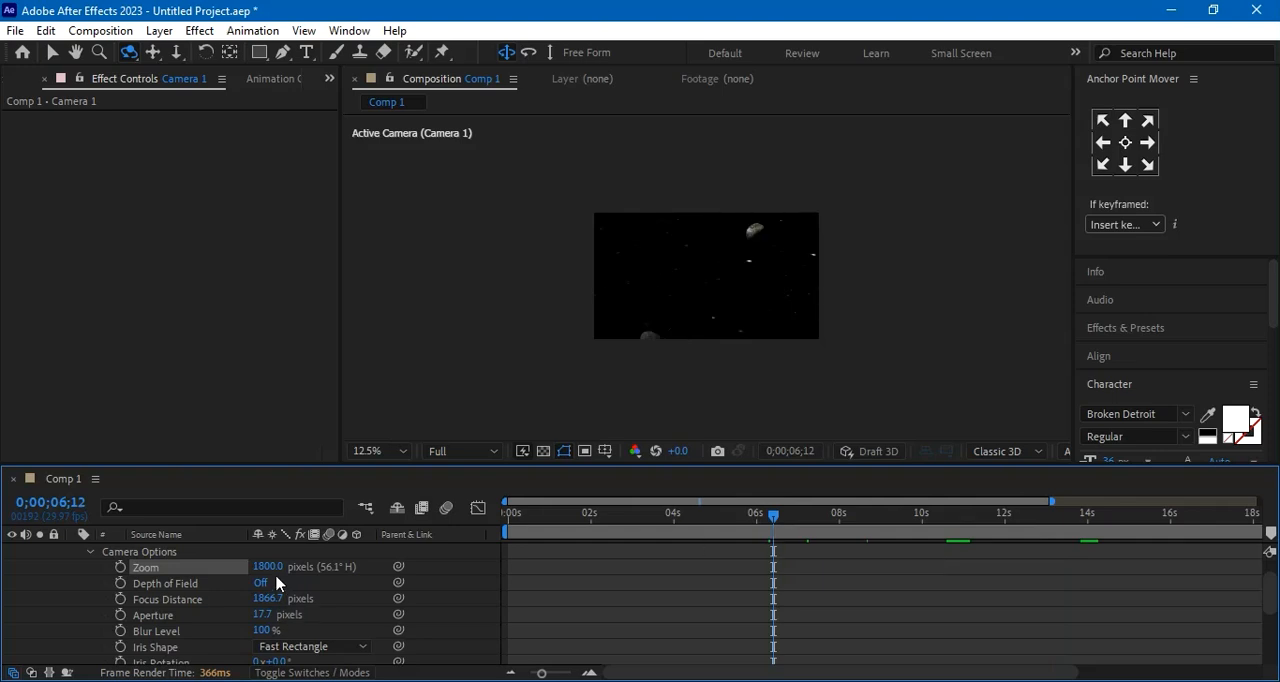
type("1")
key("Return")
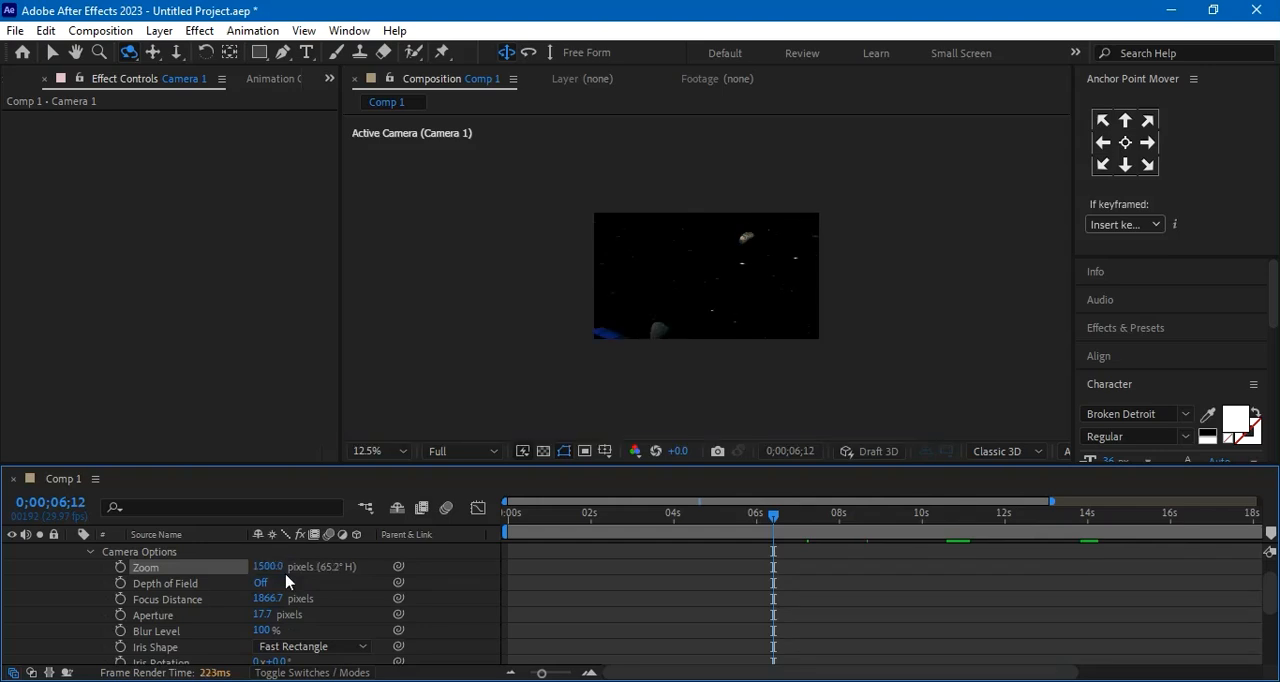
left_click(263, 567)
type("1100")
key("Return")
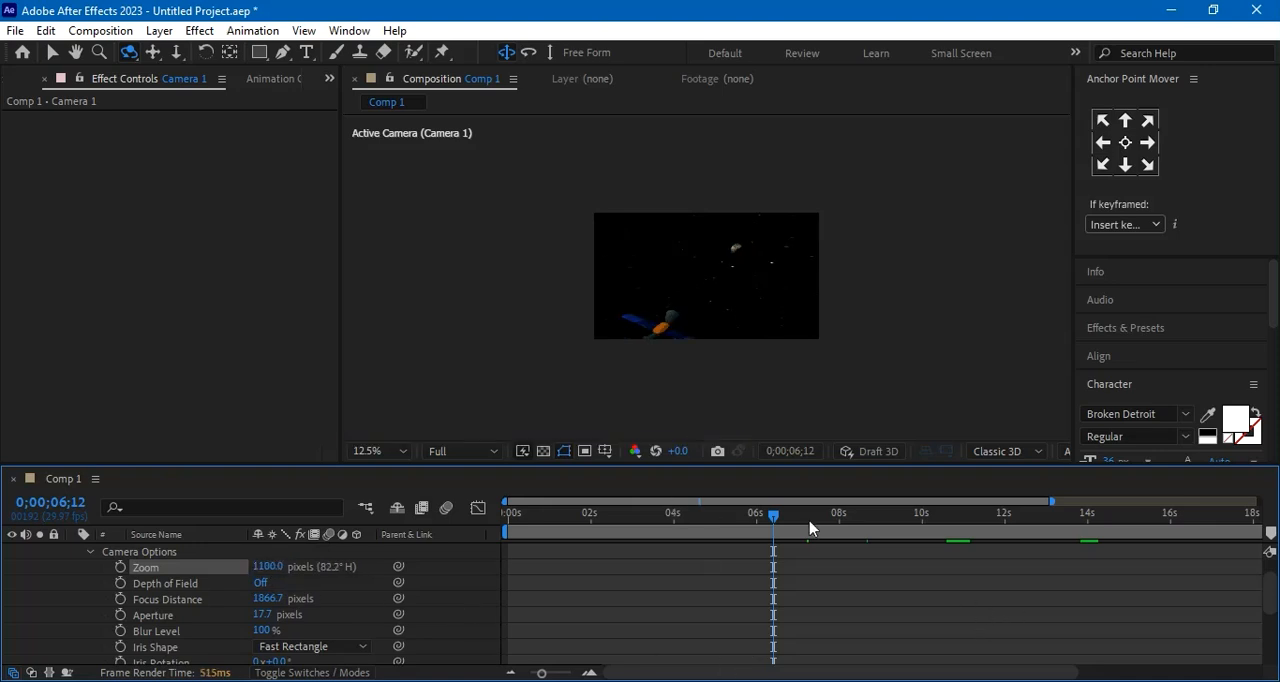
Check the framing between 0;00;09;15 and 0;00;12;29, and widen Camera 1's view by setting its Zoom to 900 pixels
left_click(773, 517)
left_click_drag(773, 517, 902, 521)
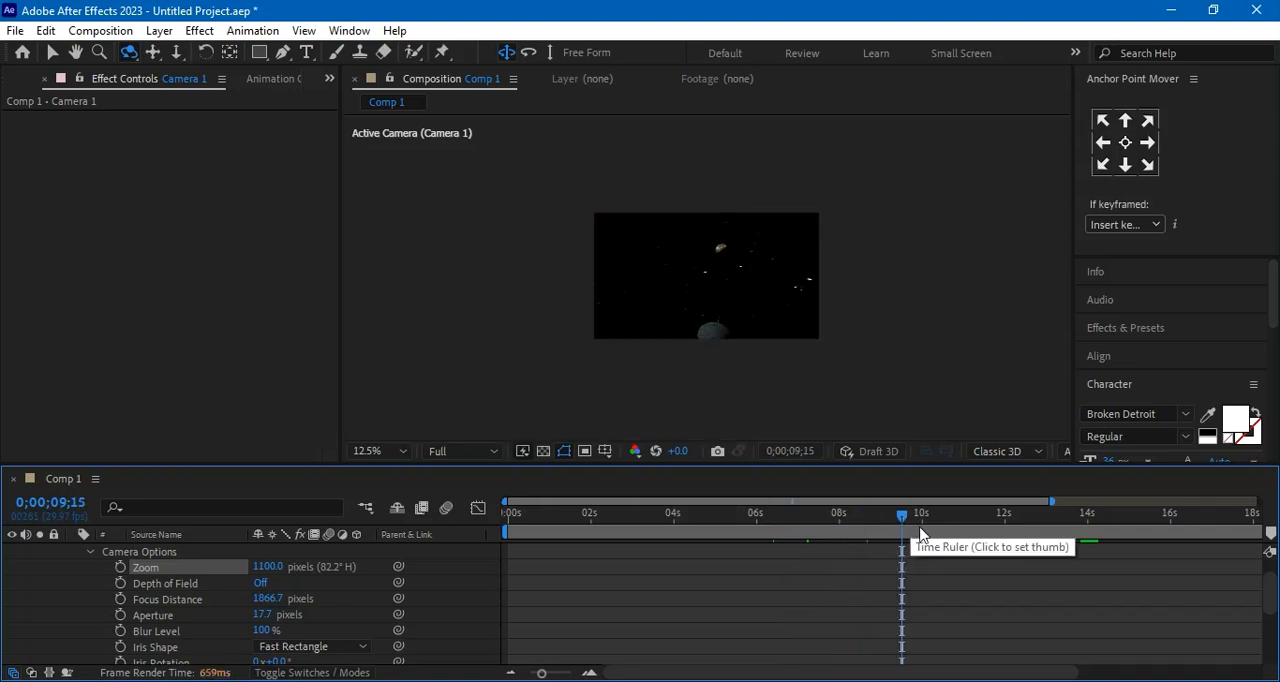
left_click_drag(900, 520, 943, 521)
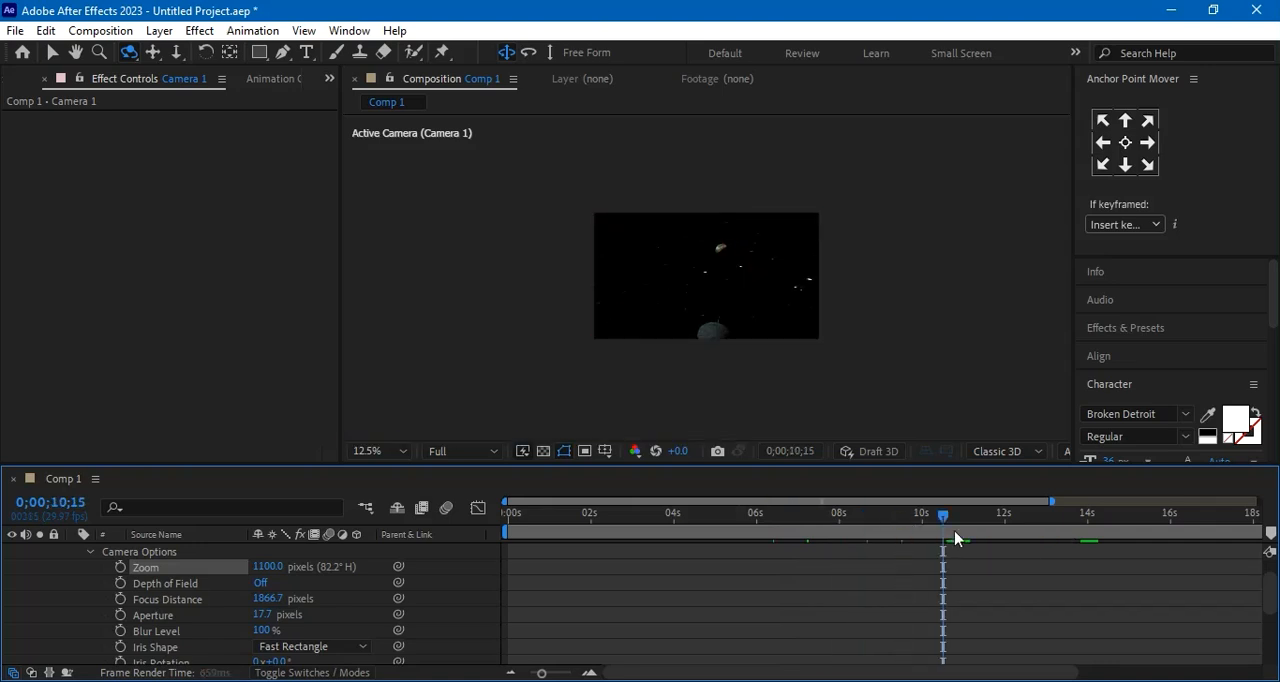
left_click(1000, 516)
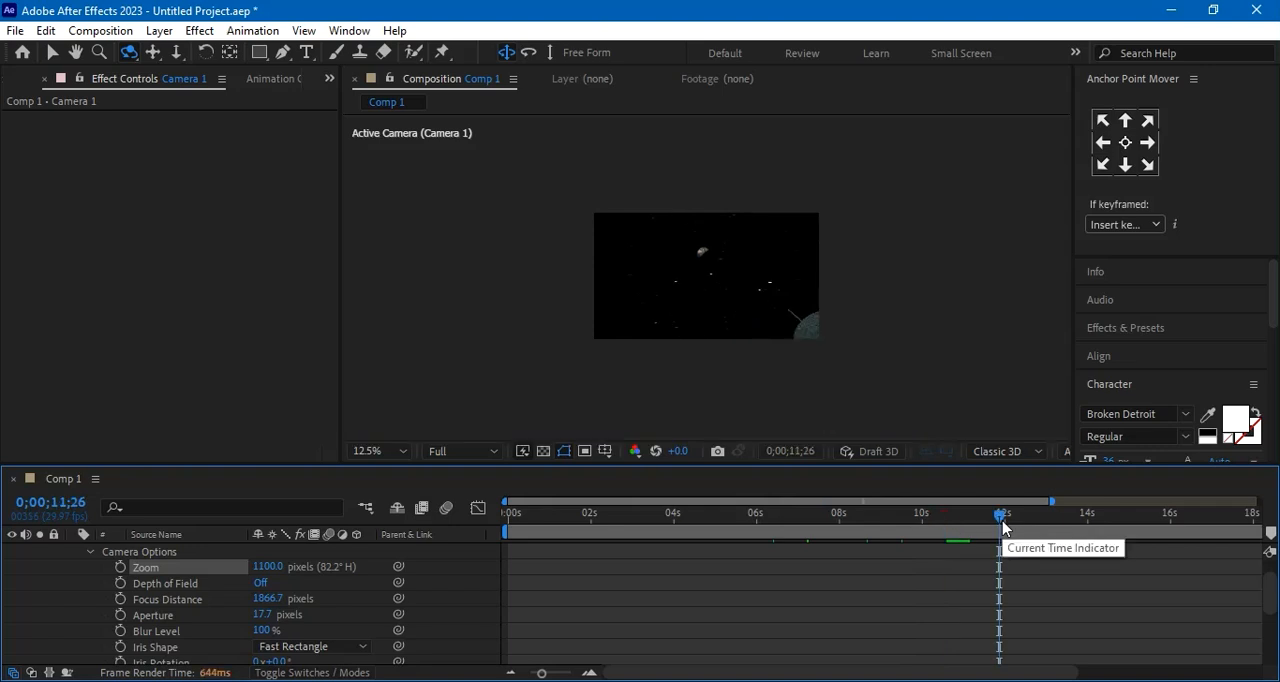
left_click_drag(1001, 516, 1046, 518)
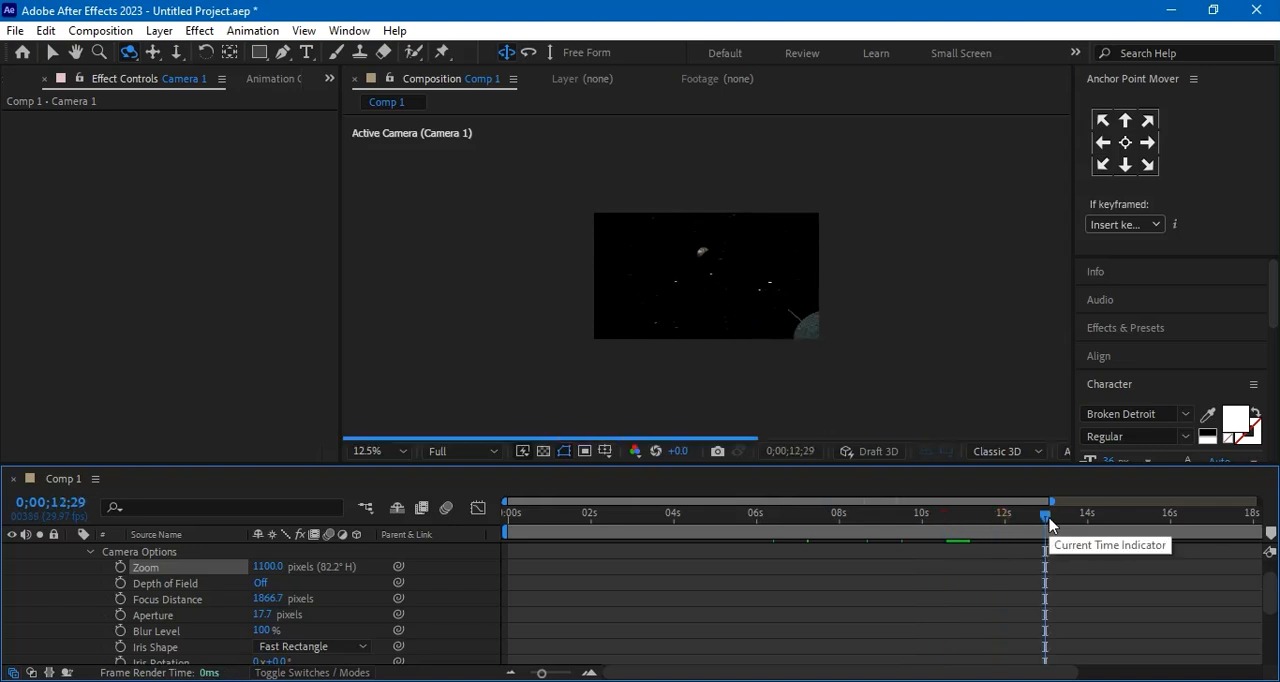
left_click(268, 568)
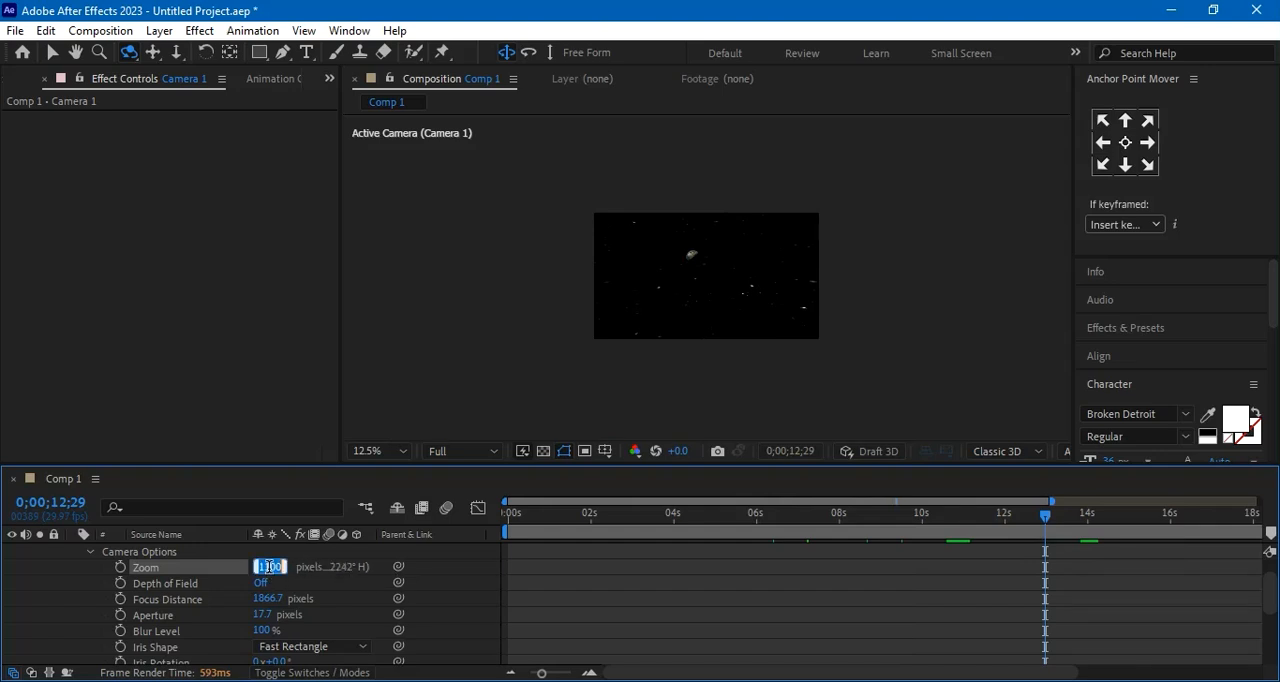
type("900")
key("Return")
Review the camera framing backwards through the shot, from 0;00;11;26 to 0;00;02;12
left_click(999, 513)
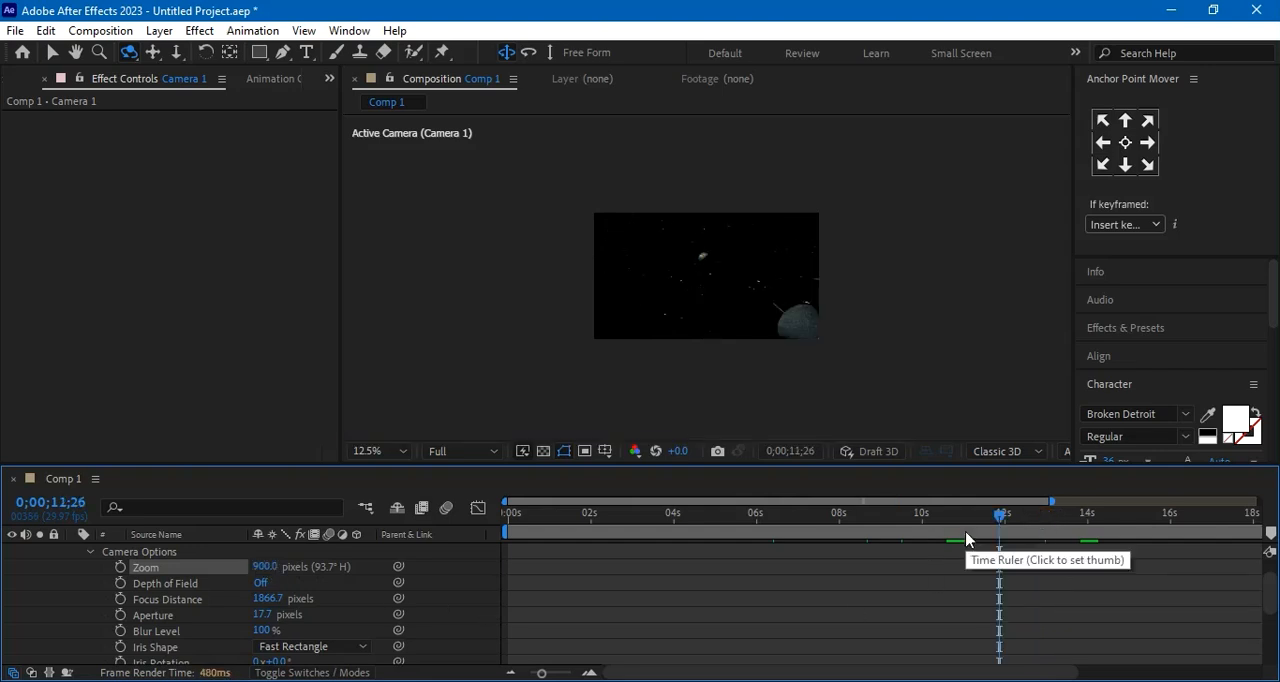
left_click_drag(1000, 540, 945, 540)
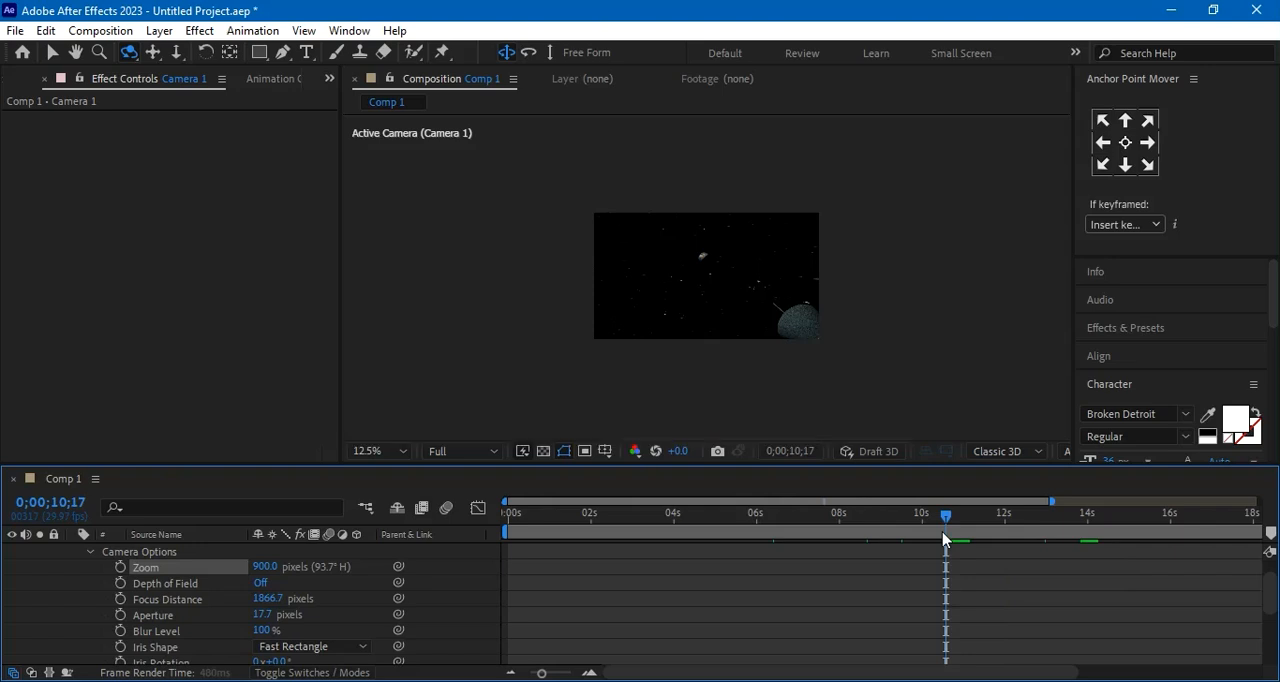
left_click(871, 535)
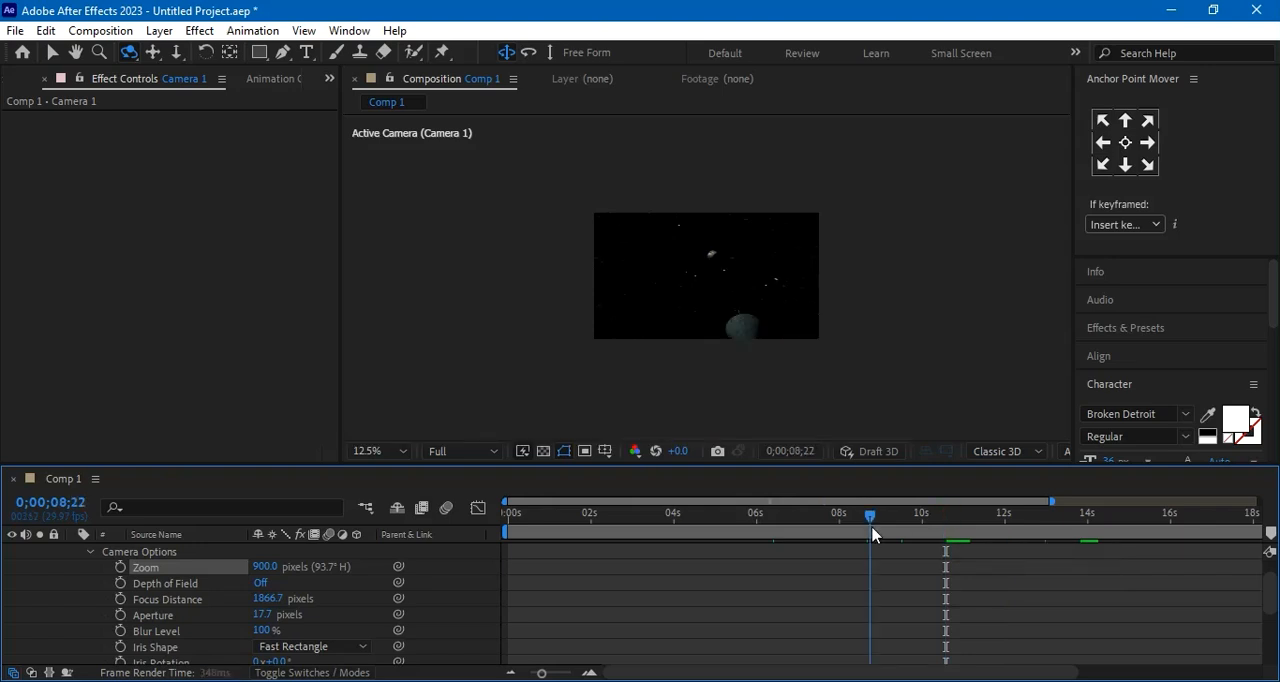
left_click_drag(870, 517, 835, 517)
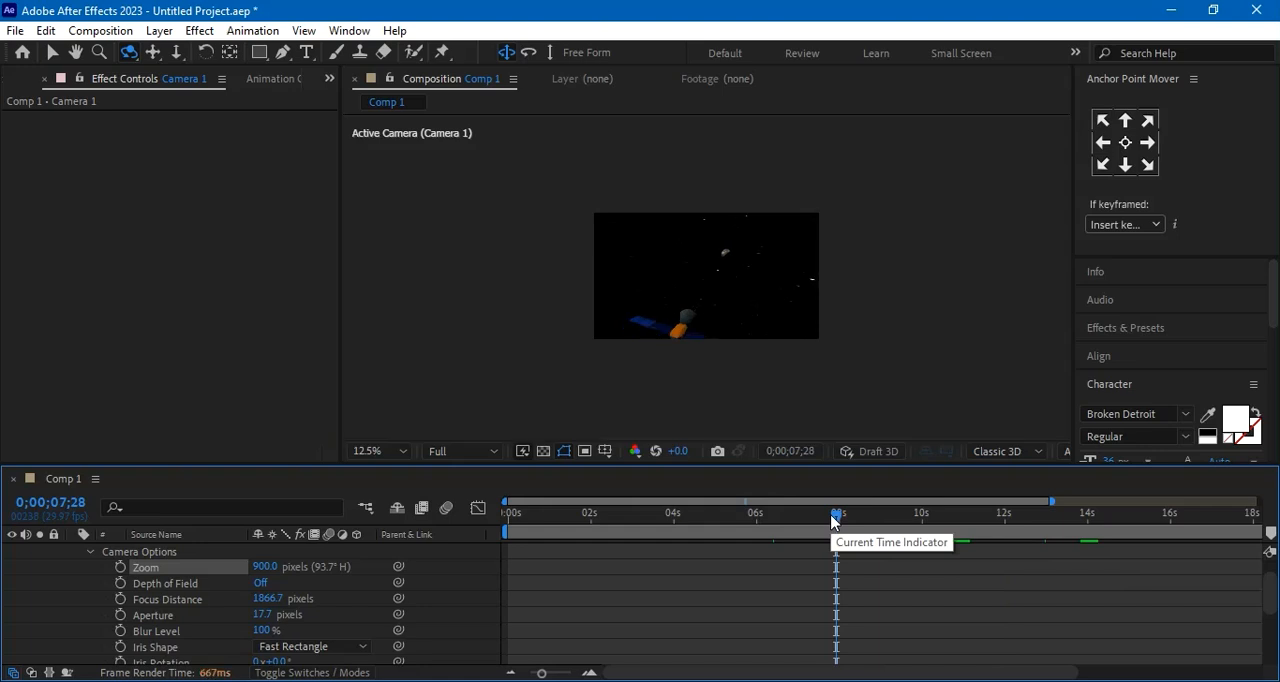
left_click_drag(836, 517, 771, 519)
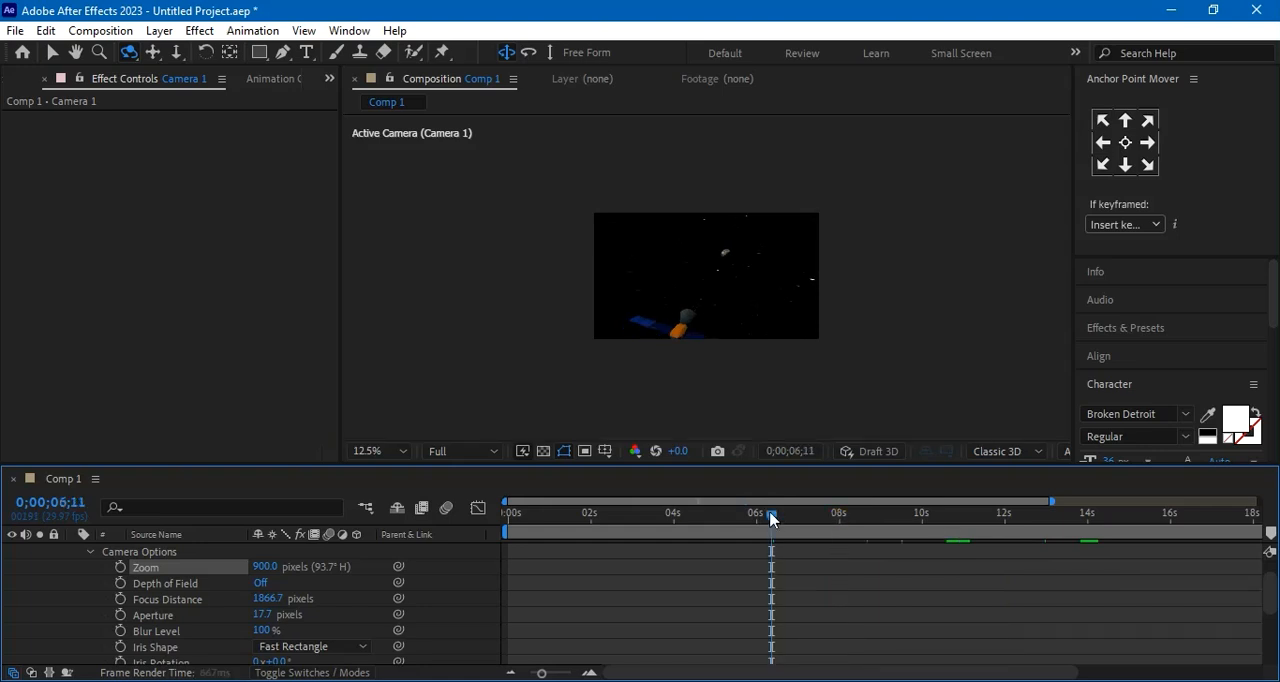
left_click_drag(771, 519, 725, 519)
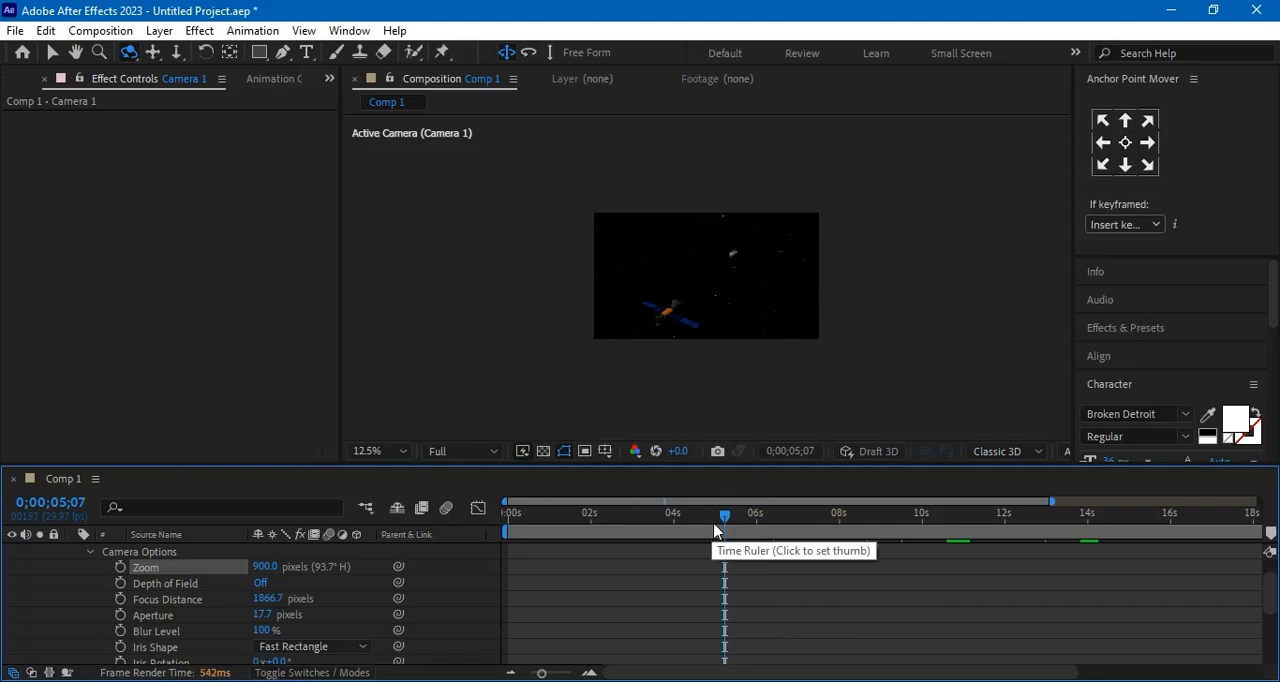
left_click(668, 516)
left_click(607, 516)
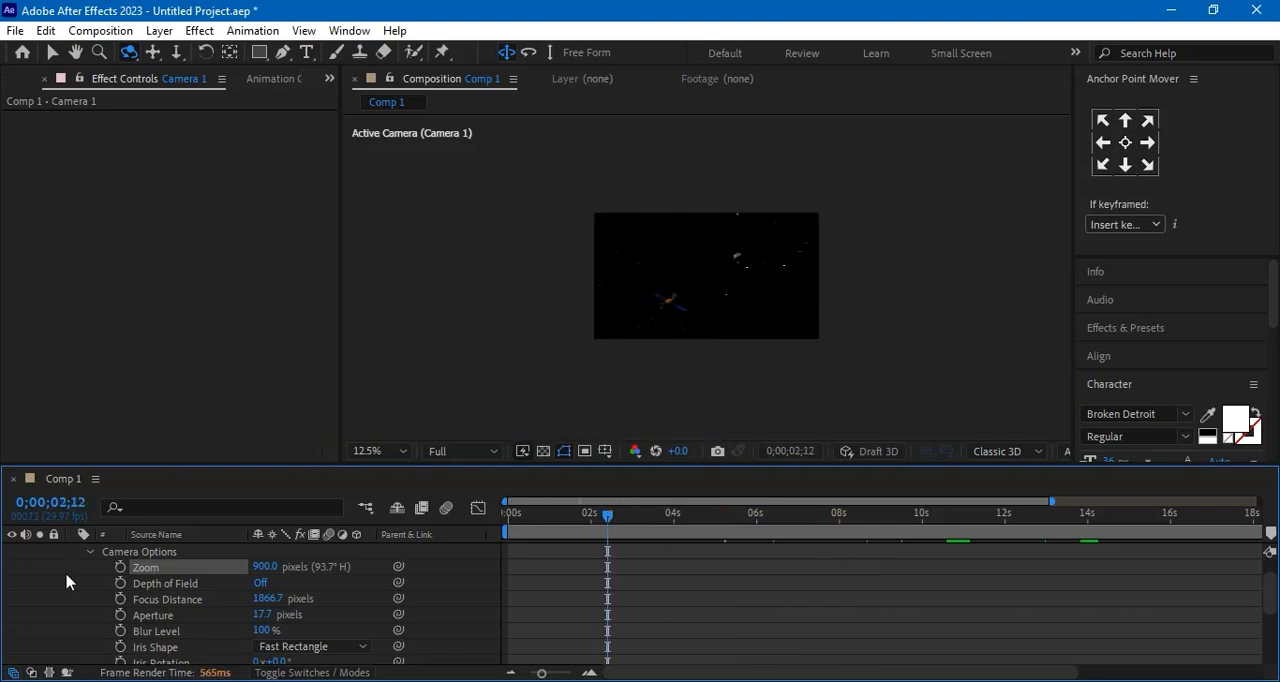
Reveal Camera 1's keyframes and apply Easy Ease to the Point of Interest and Position keyframes at about 14 seconds
left_click(88, 555)
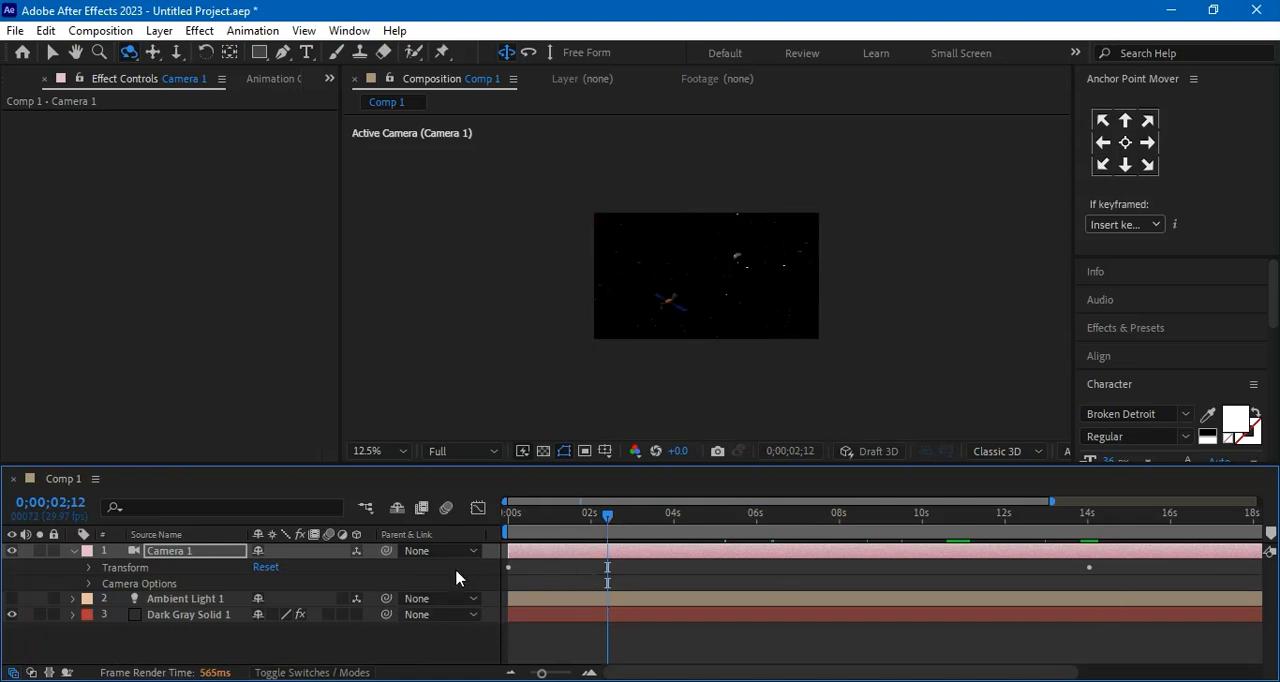
key("u")
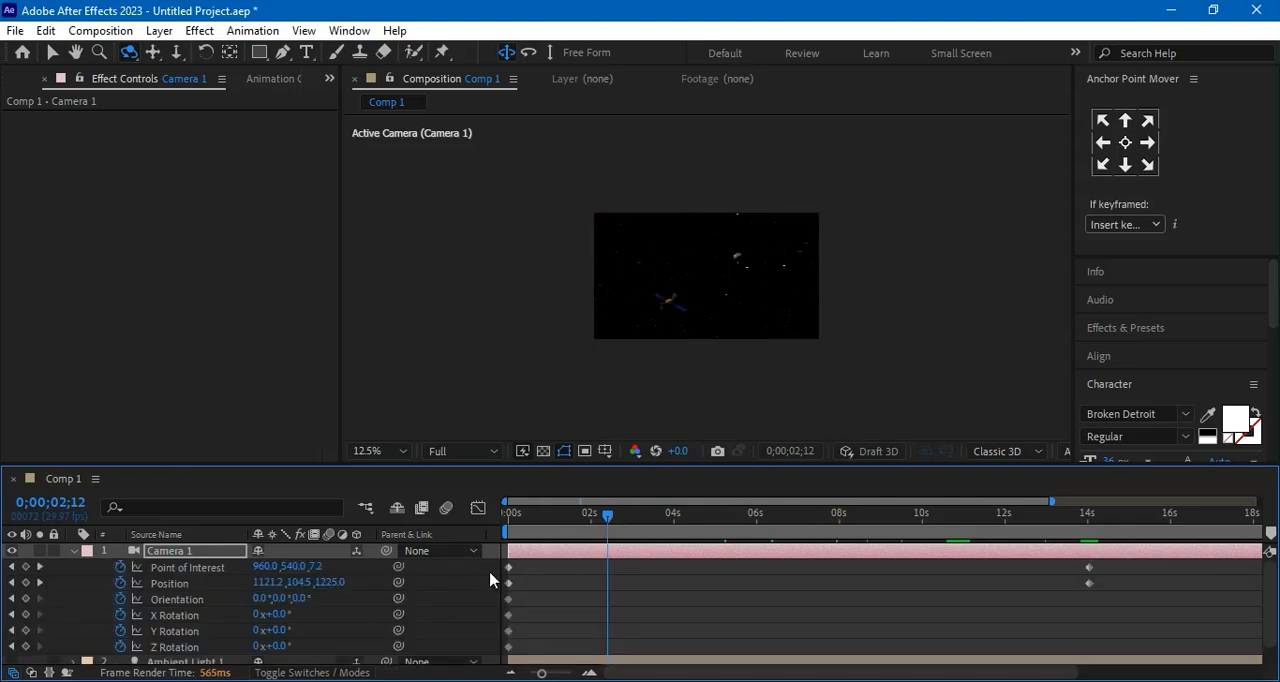
left_click_drag(1121, 573, 1065, 599)
right_click(1090, 590)
left_click(1110, 572)
left_click(826, 449)
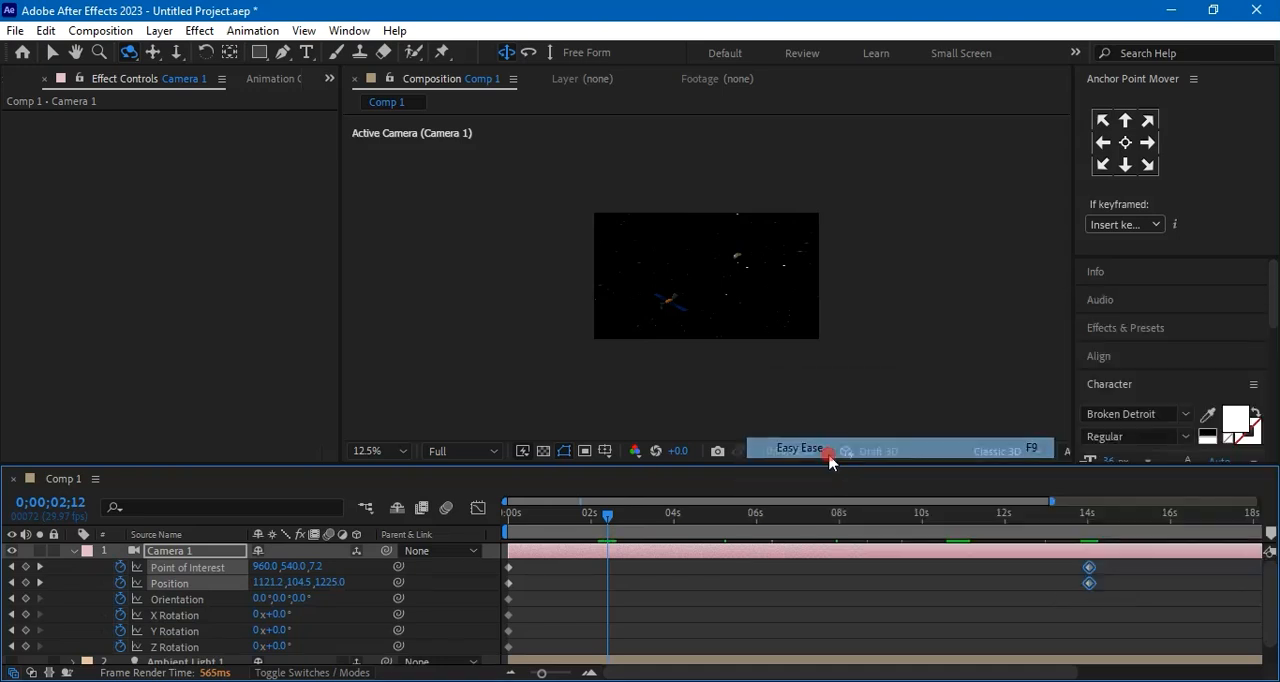
left_click(488, 651)
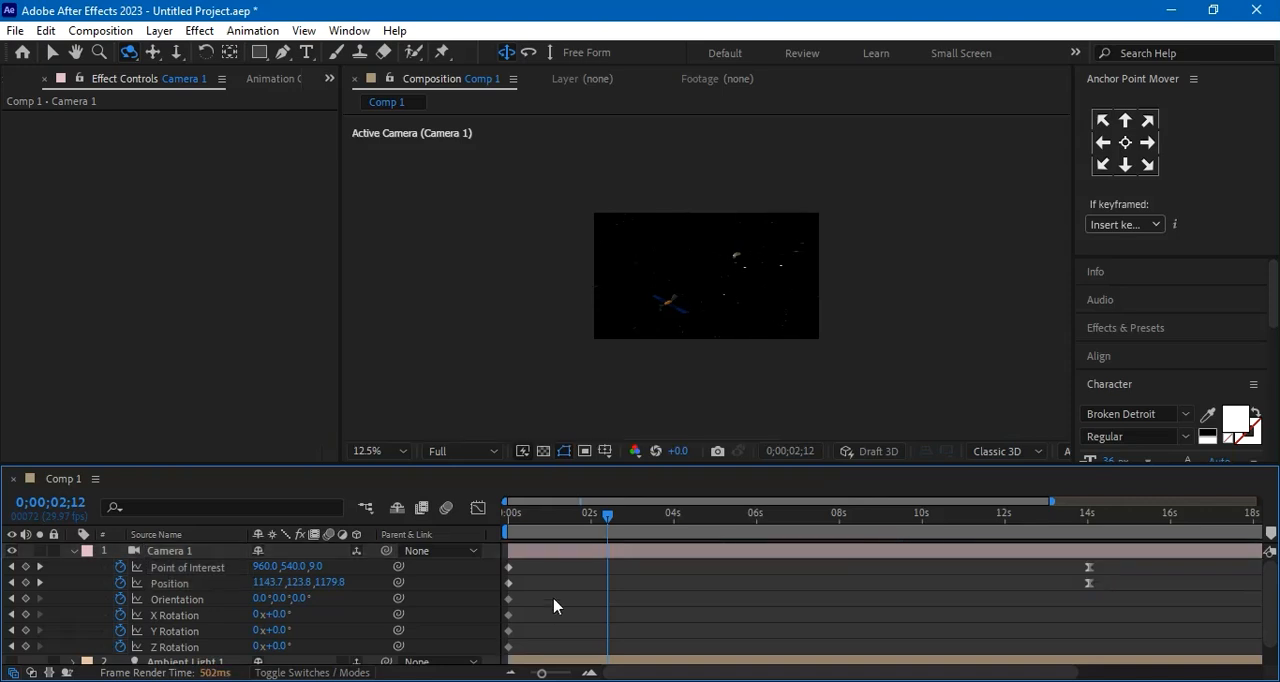
Apply keyframe easing to all of Camera 1's starting keyframes at 0 seconds, and collapse the camera layer
left_click_drag(532, 567, 514, 655)
right_click(512, 651)
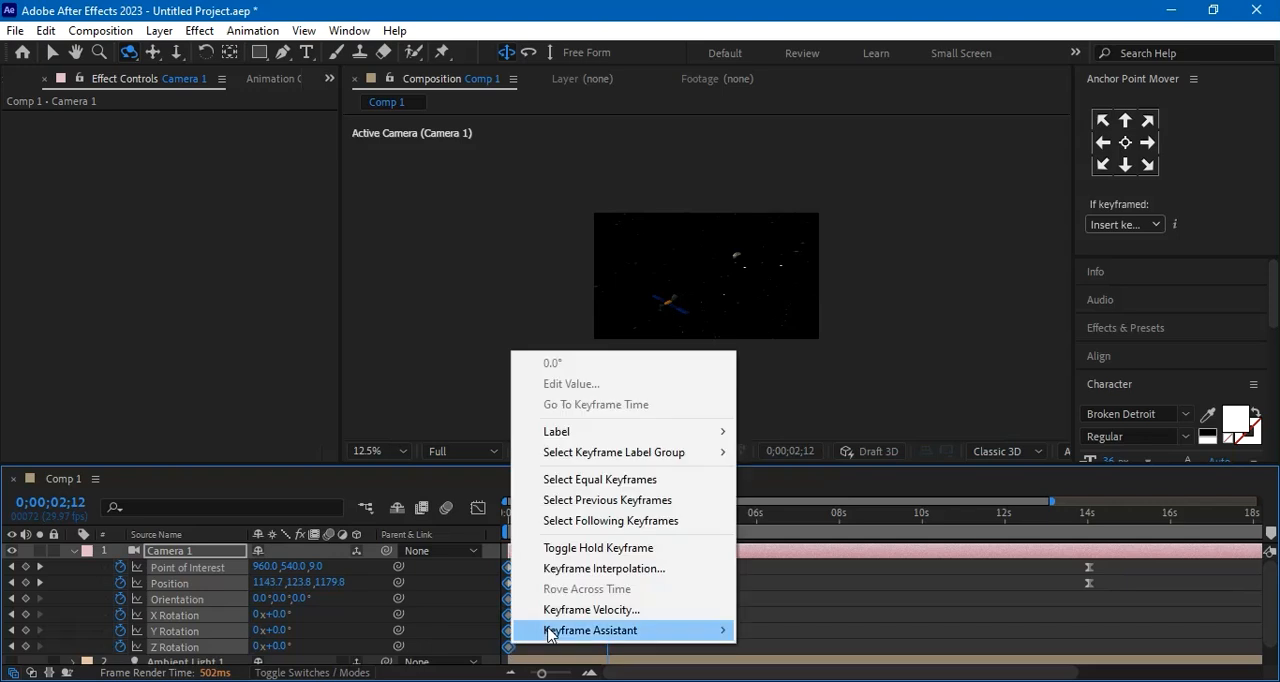
mouse_move(552, 630)
left_click(820, 535)
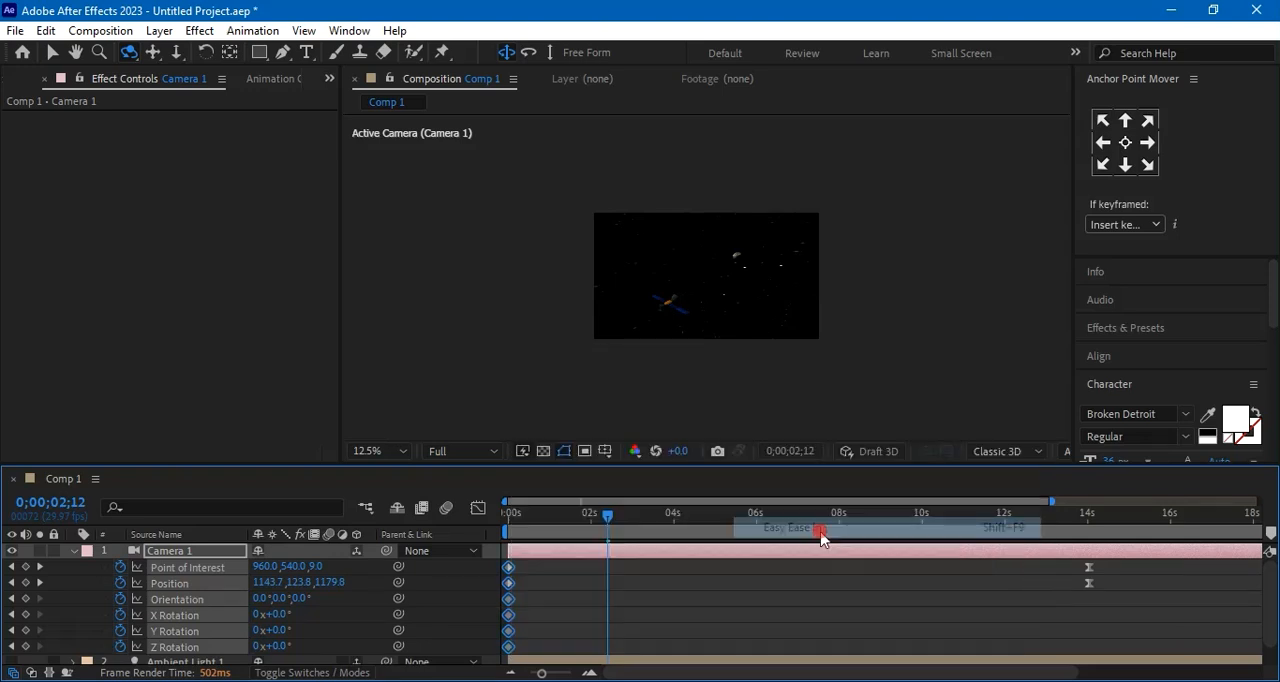
left_click(72, 553)
Add Comp 1 to the Render Queue and render it with Best Settings as H.264 at 15 Mbps
key("period")
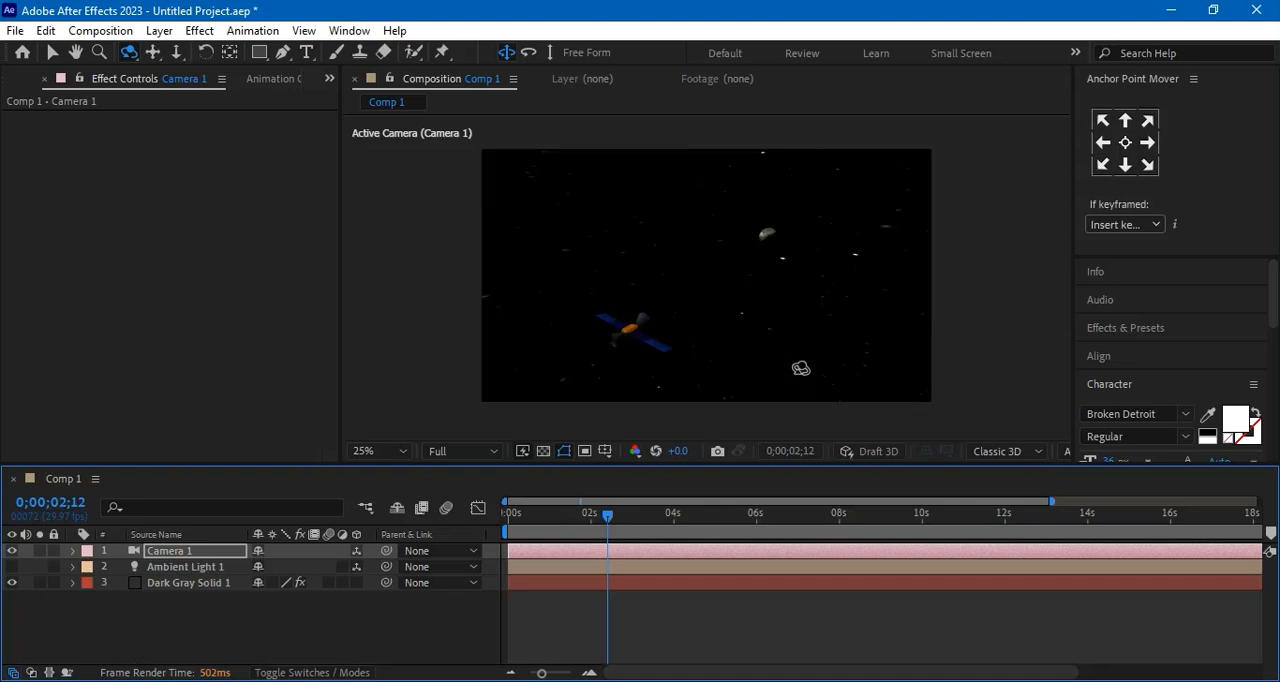
key("period")
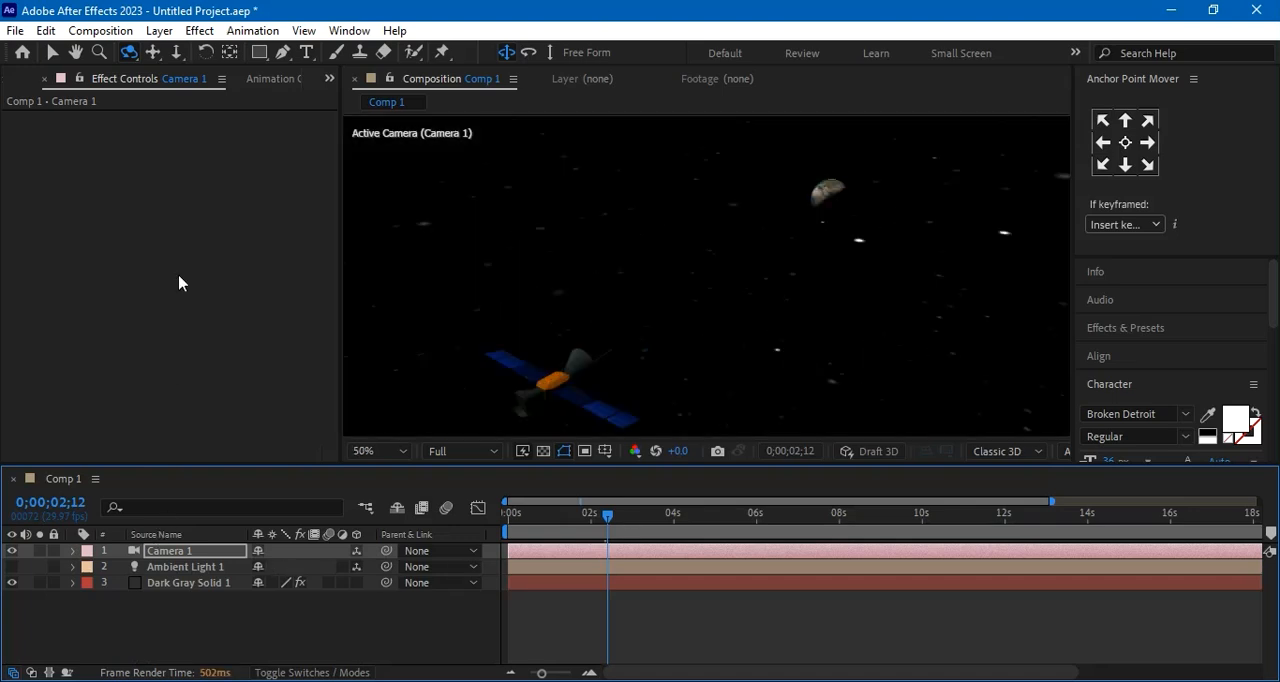
left_click(14, 30)
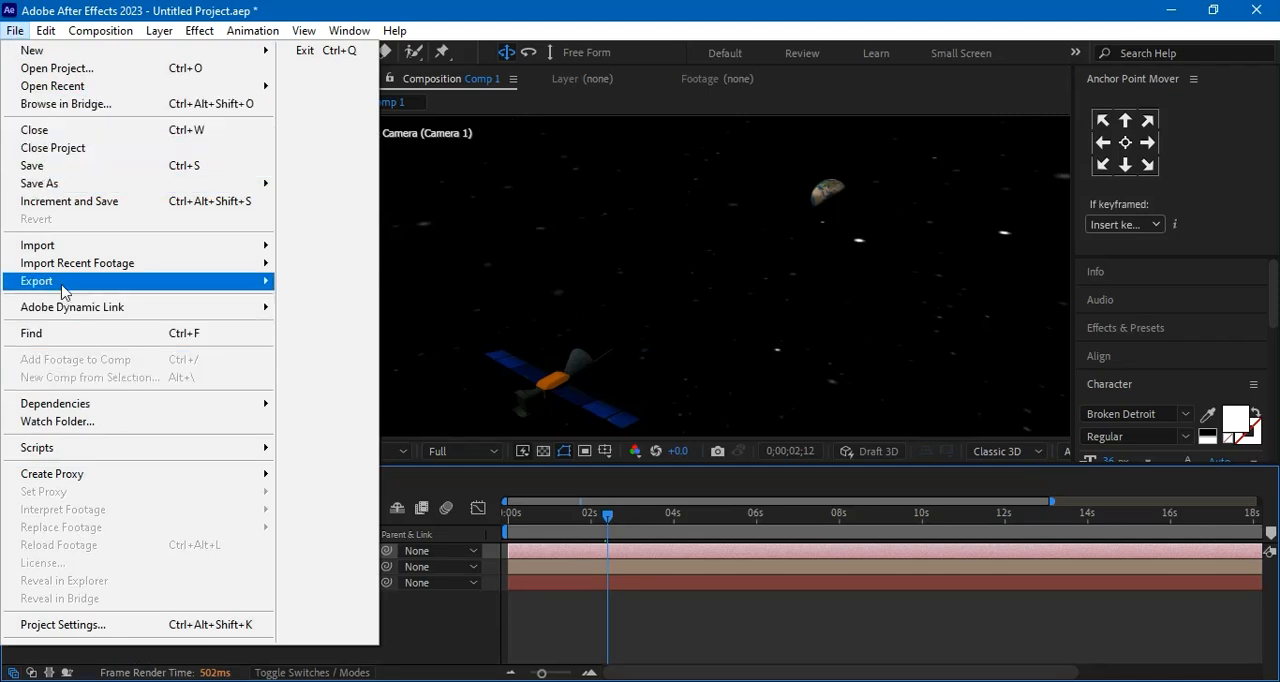
mouse_move(62, 287)
left_click(390, 303)
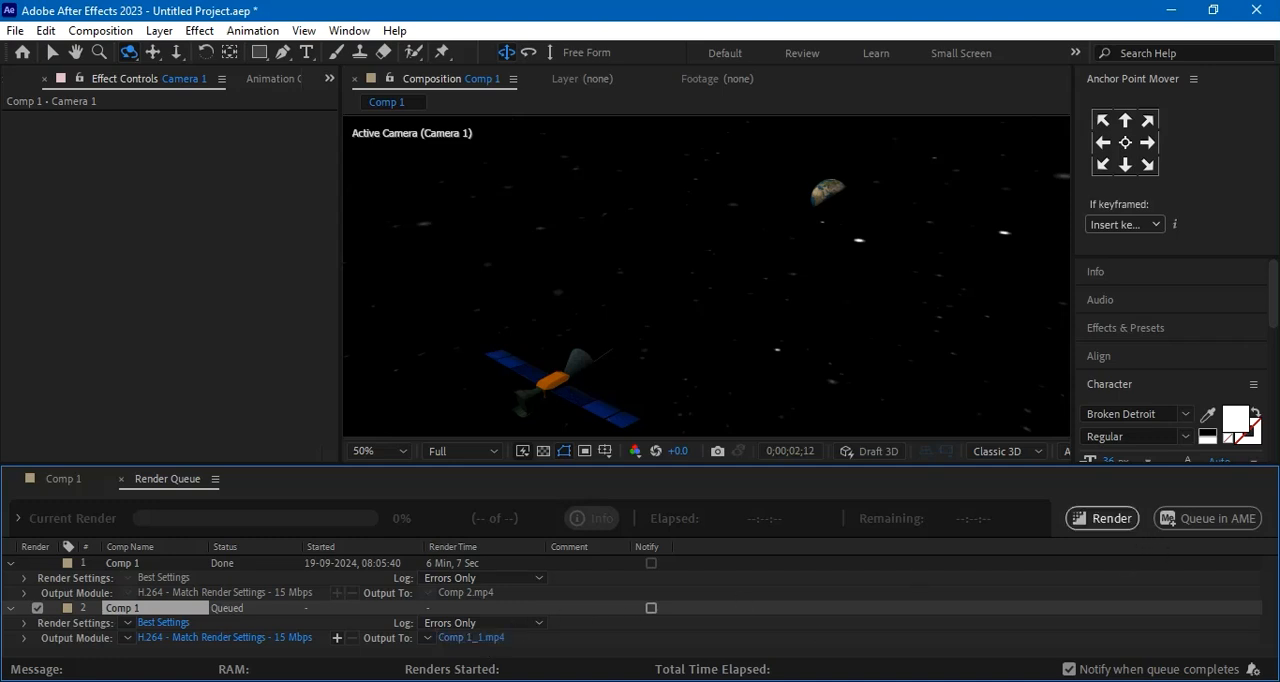
left_click(1100, 518)
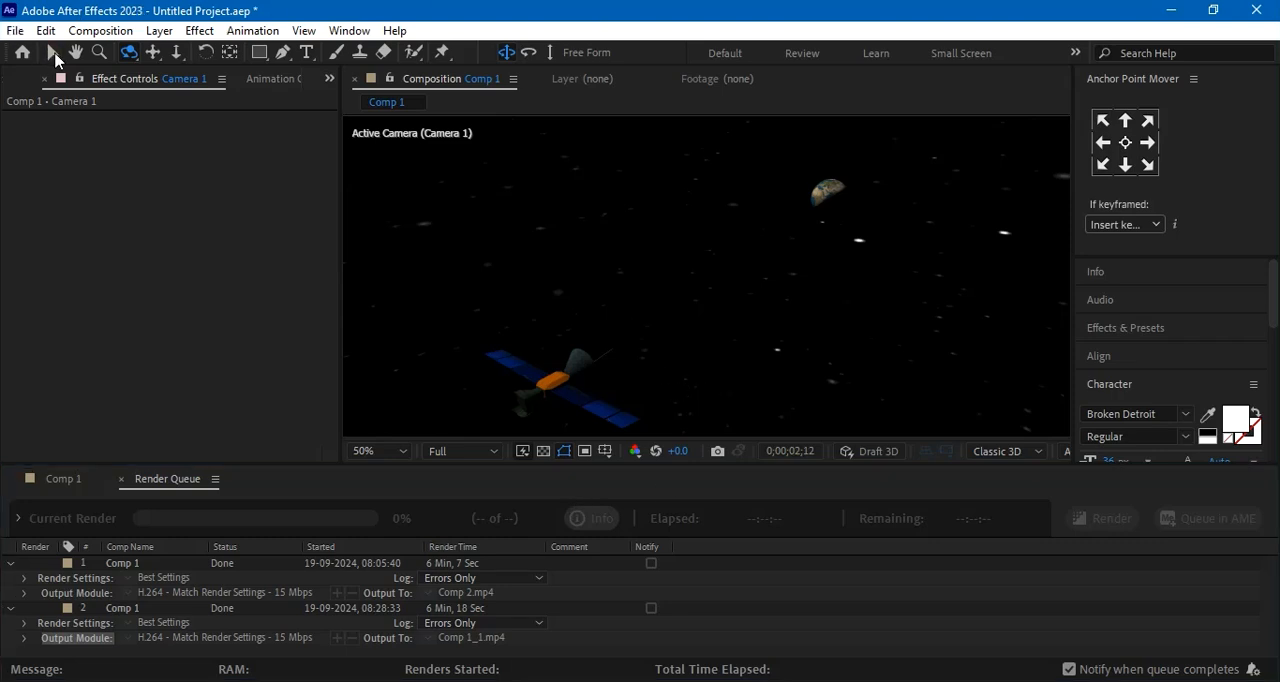
Switch to the Selection tool, return to the Comp 1 timeline and add a new adjustment layer above Camera 1
key("v")
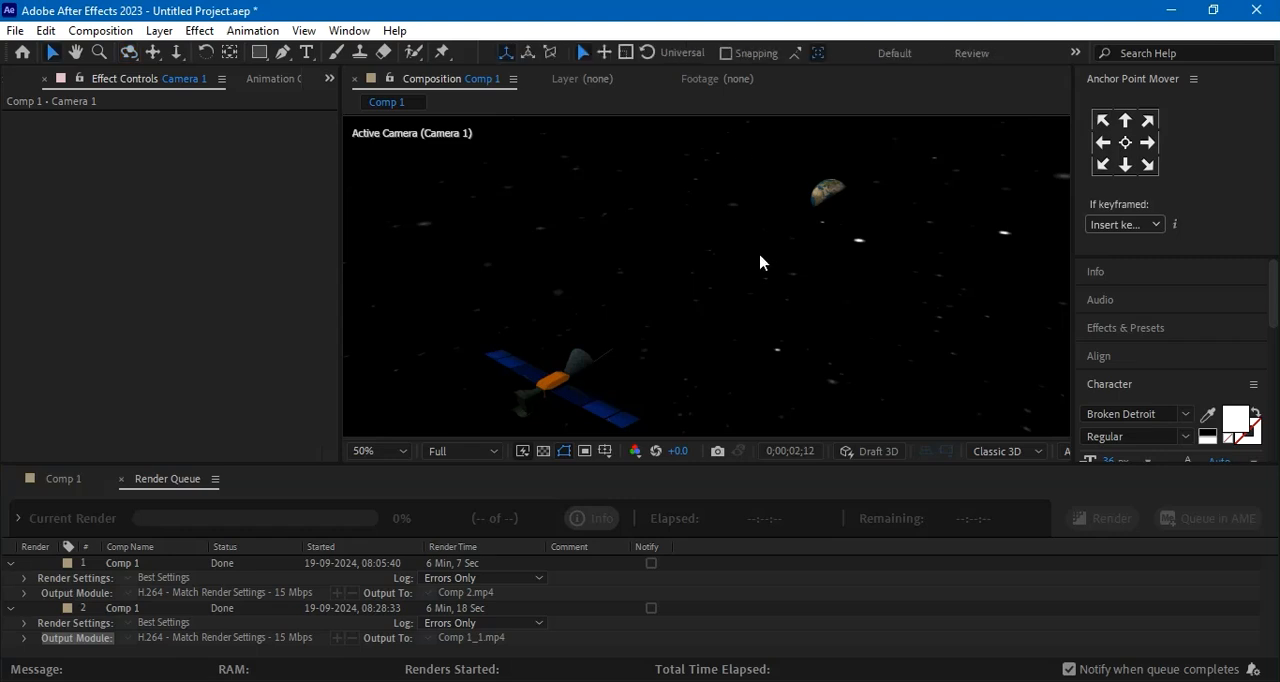
left_click(64, 480)
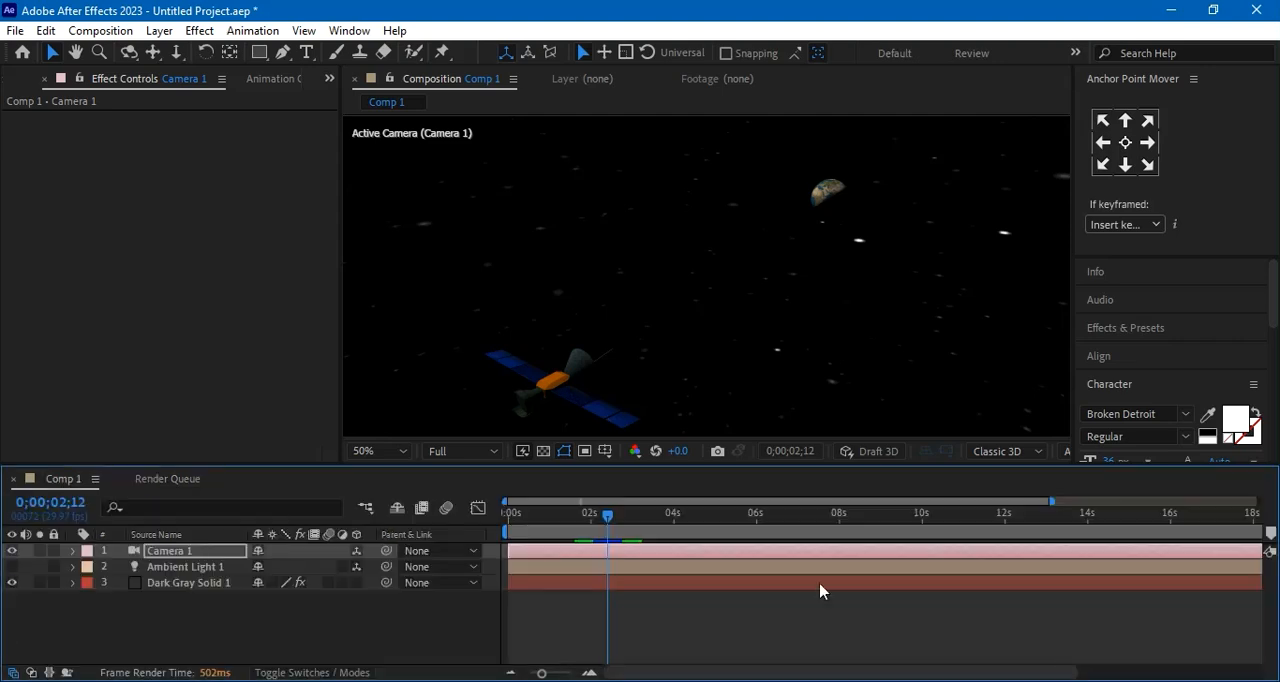
left_click(375, 623)
right_click(277, 610)
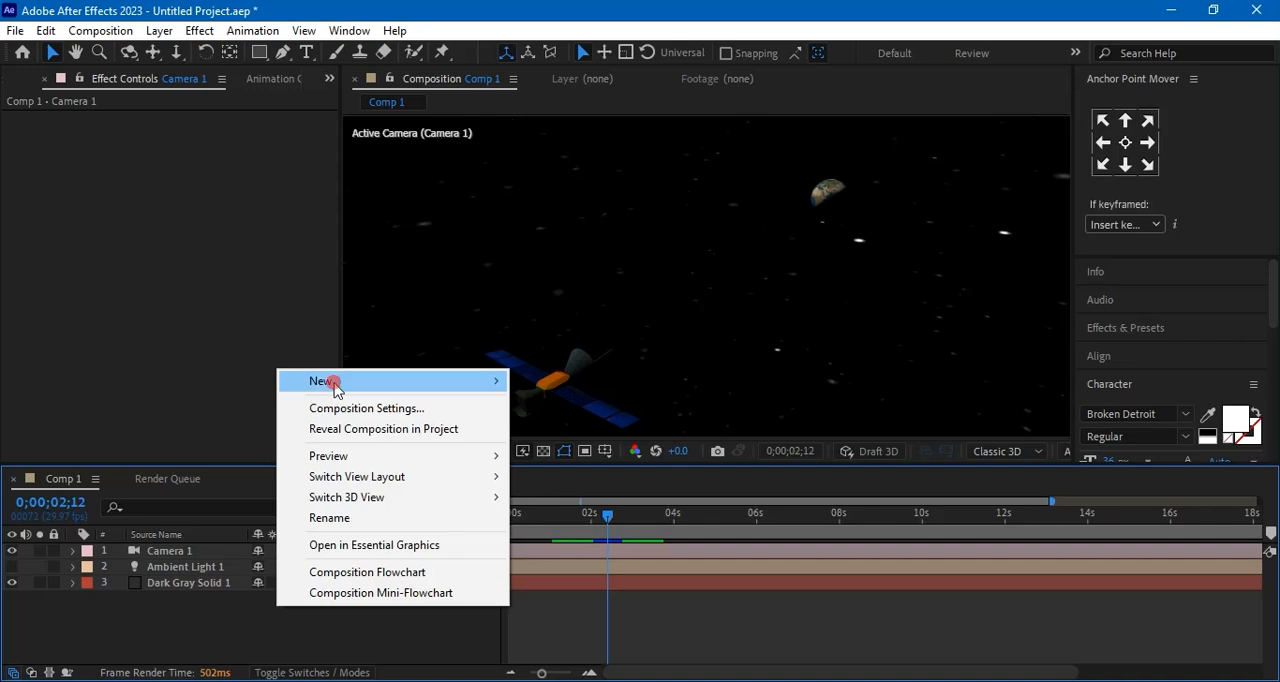
mouse_move(335, 388)
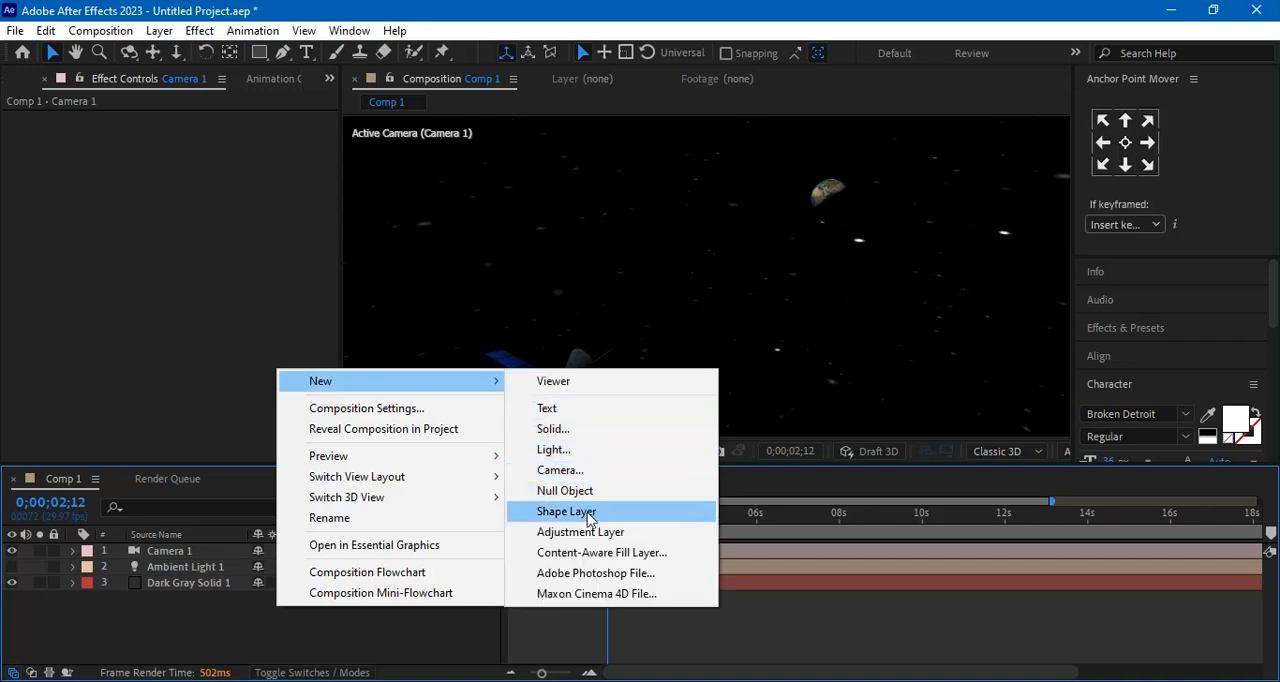
left_click(588, 532)
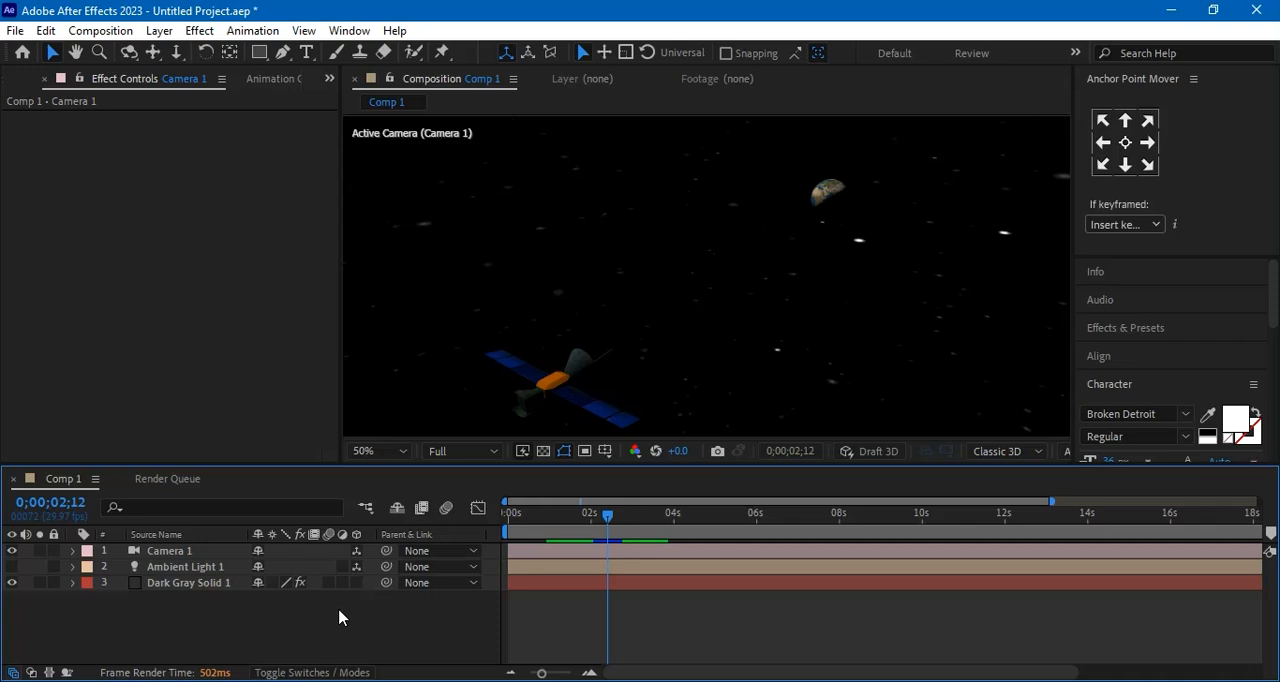
key("ctrl+alt+y")
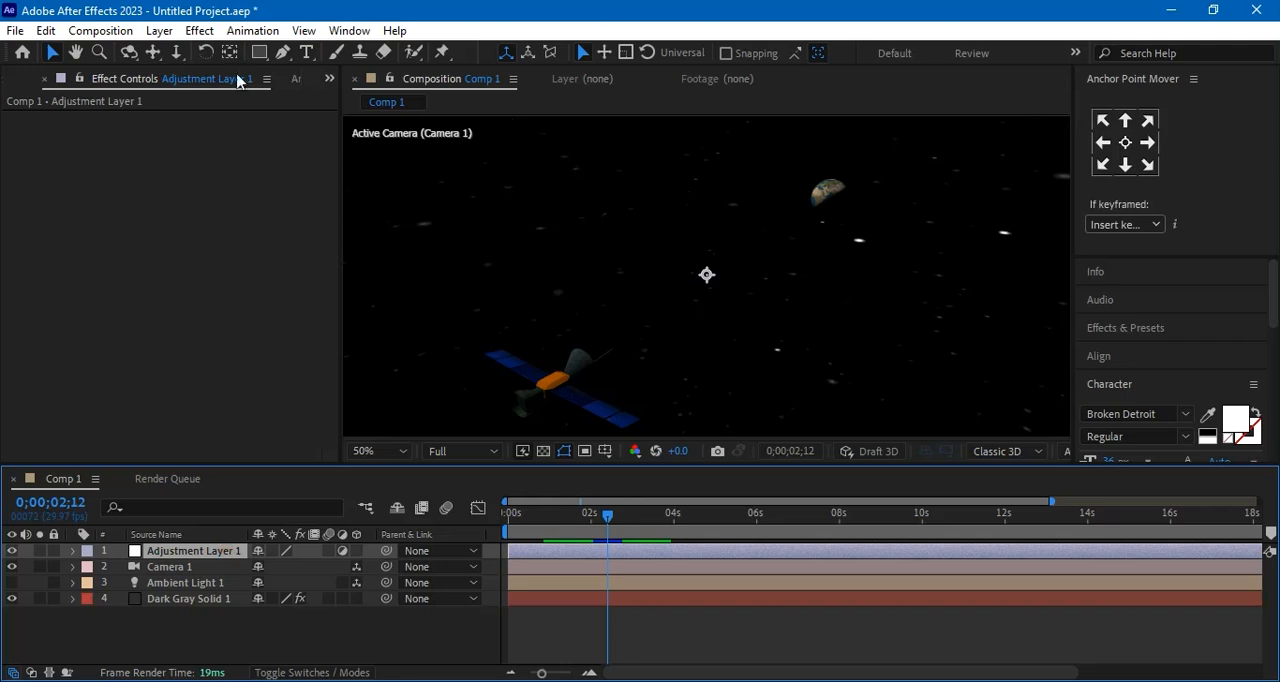
Apply the Curves color correction effect to the adjustment layer
left_click(203, 34)
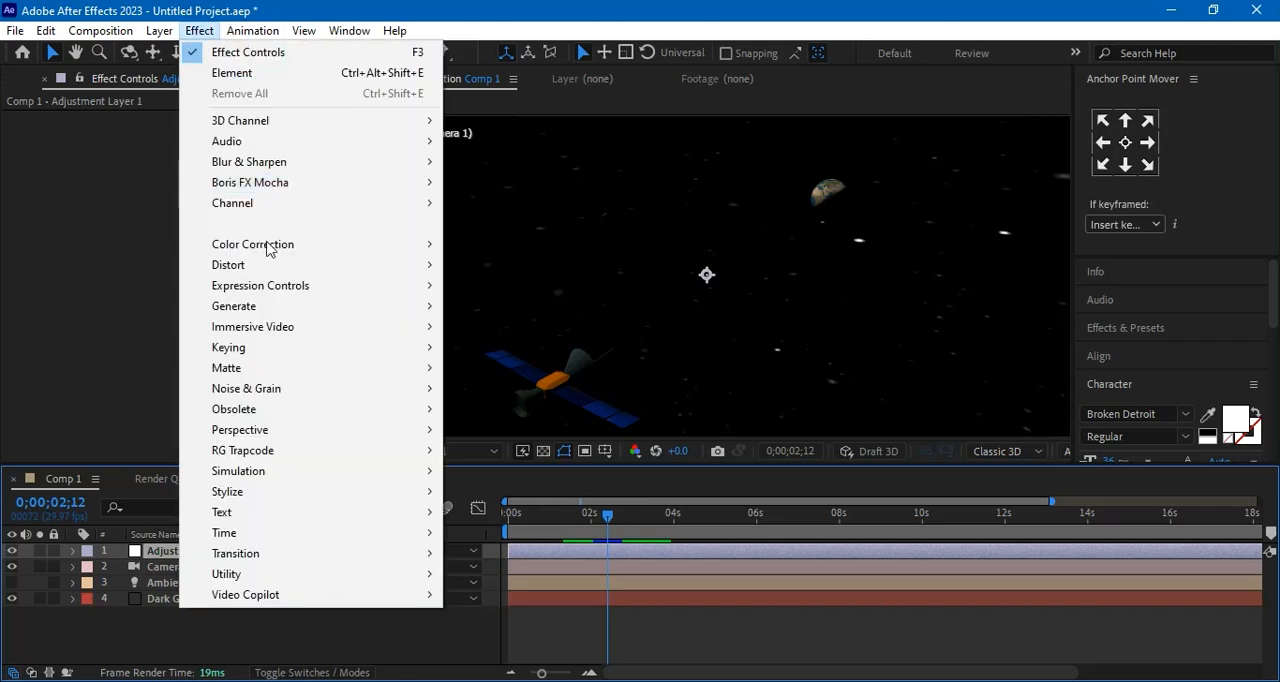
mouse_move(249, 388)
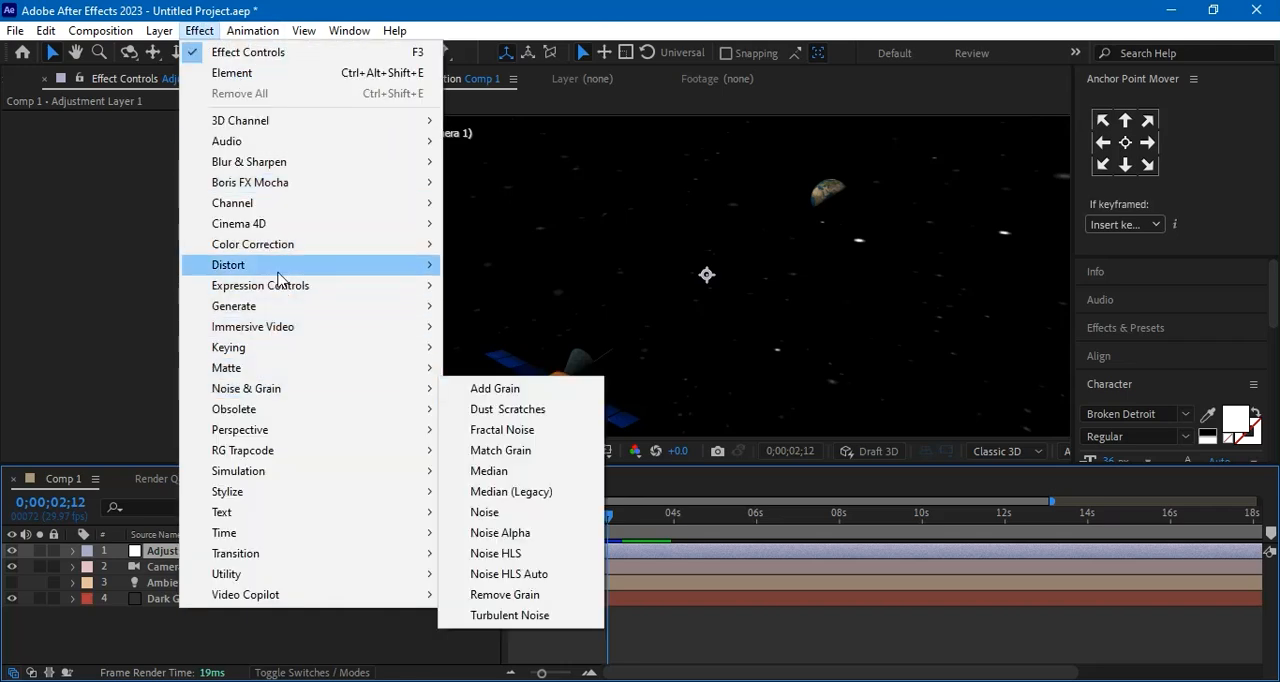
mouse_move(263, 224)
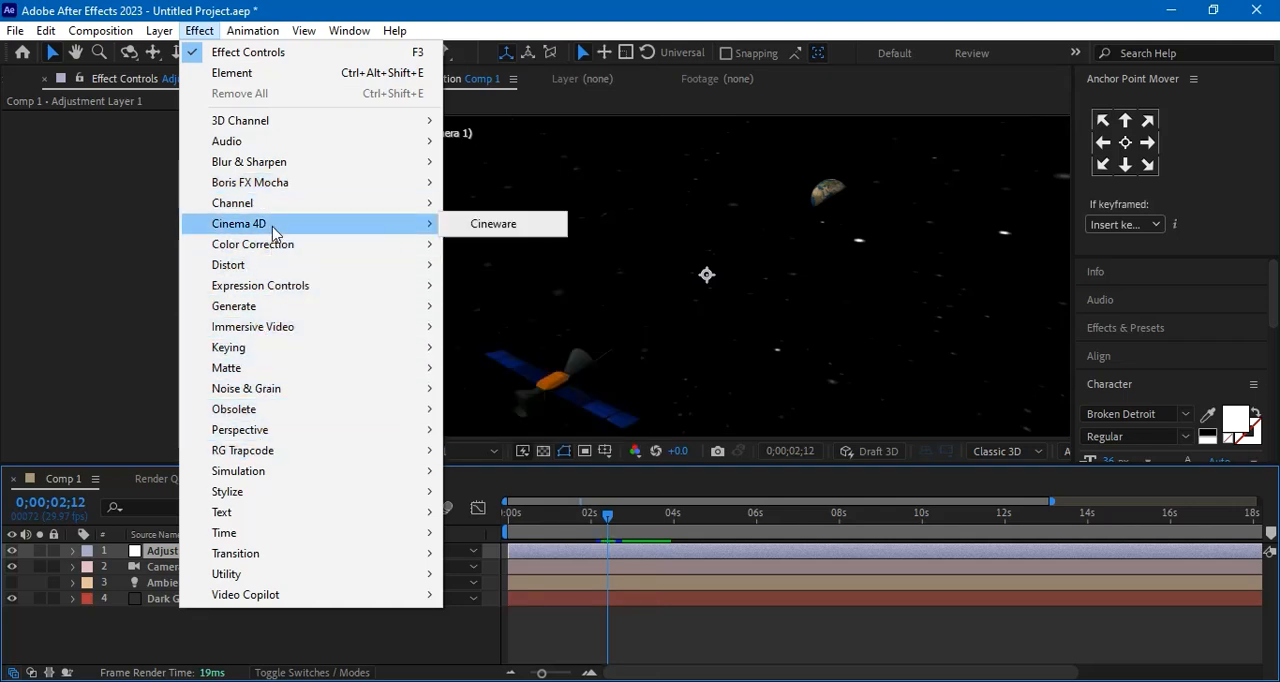
mouse_move(280, 245)
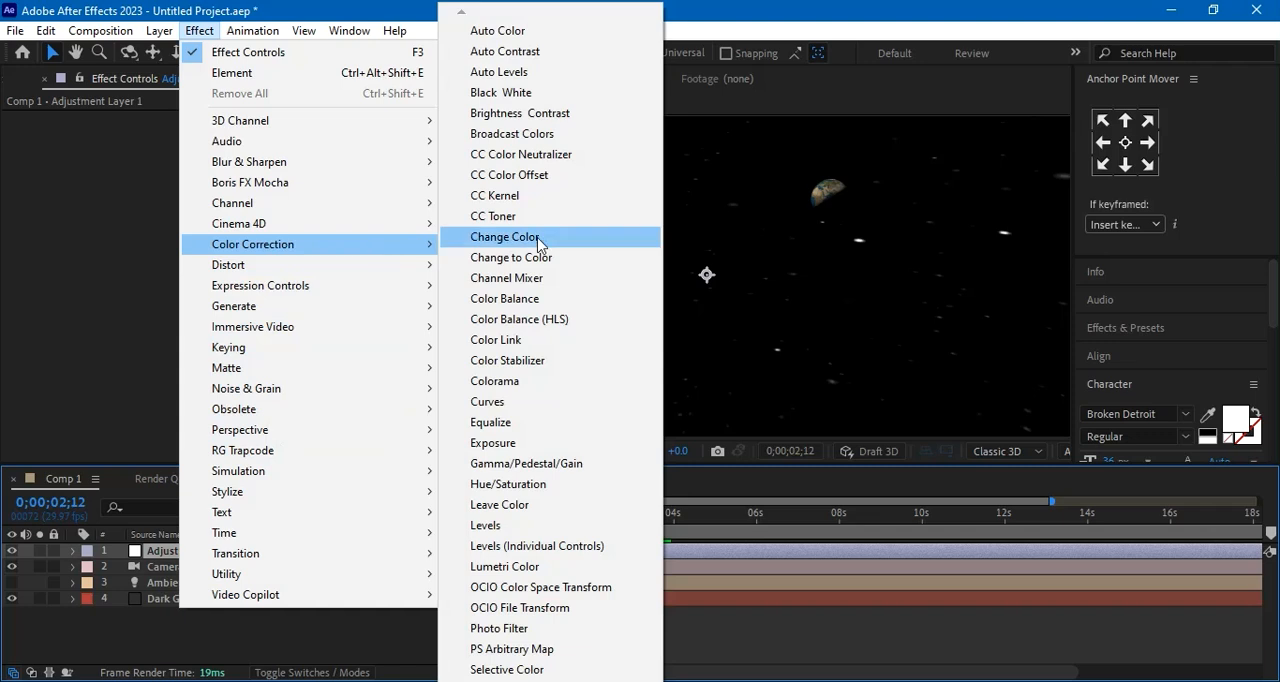
left_click(521, 407)
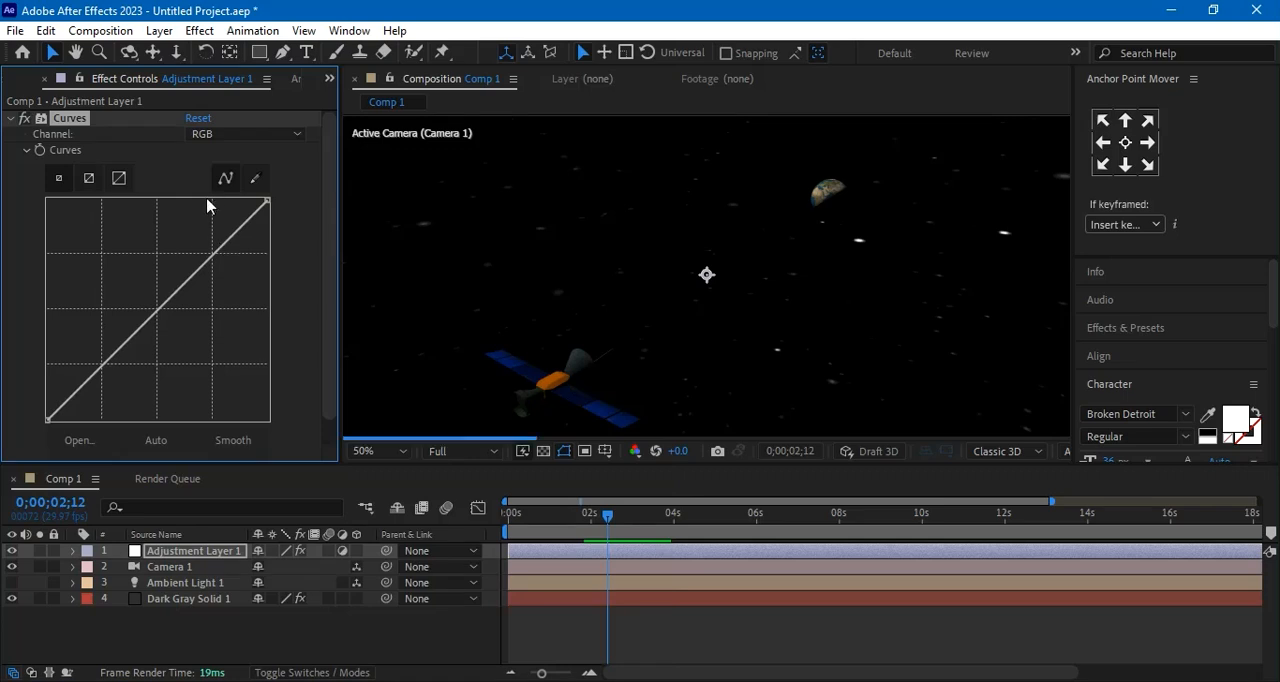
Brighten the scene by raising the shadows of the RGB curve, and pull the Red channel's lower curve slightly down
left_click(86, 382)
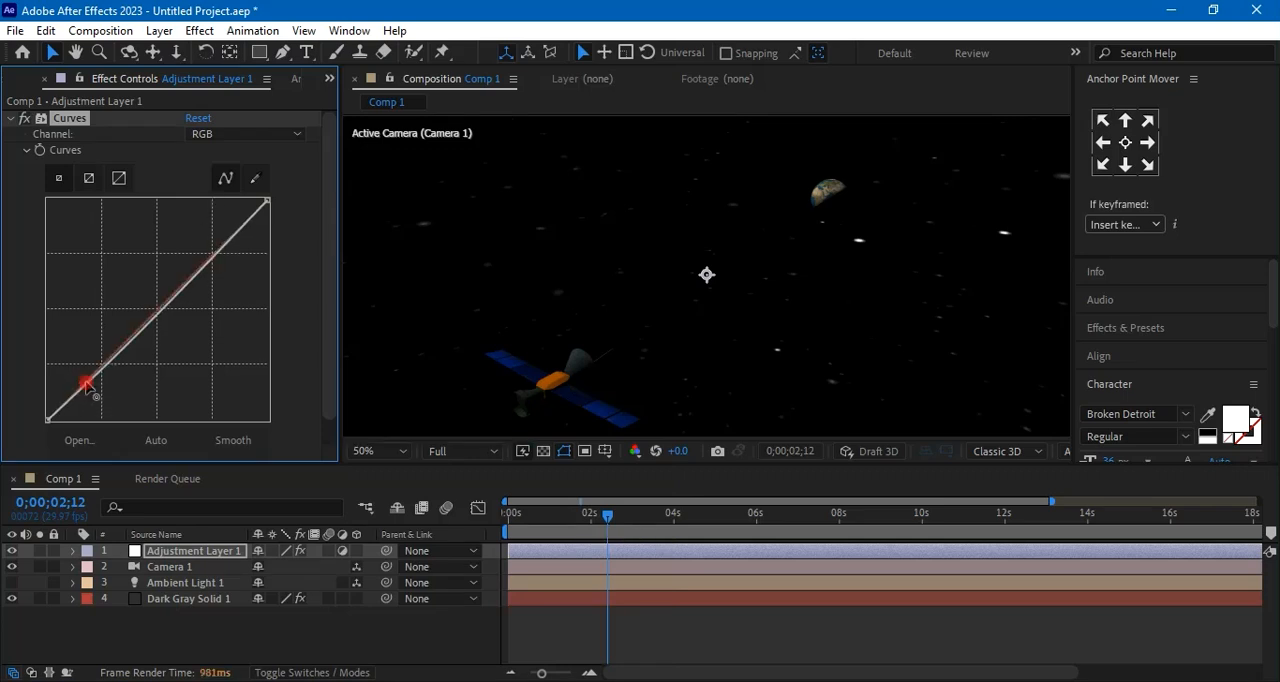
left_click_drag(78, 376, 73, 368)
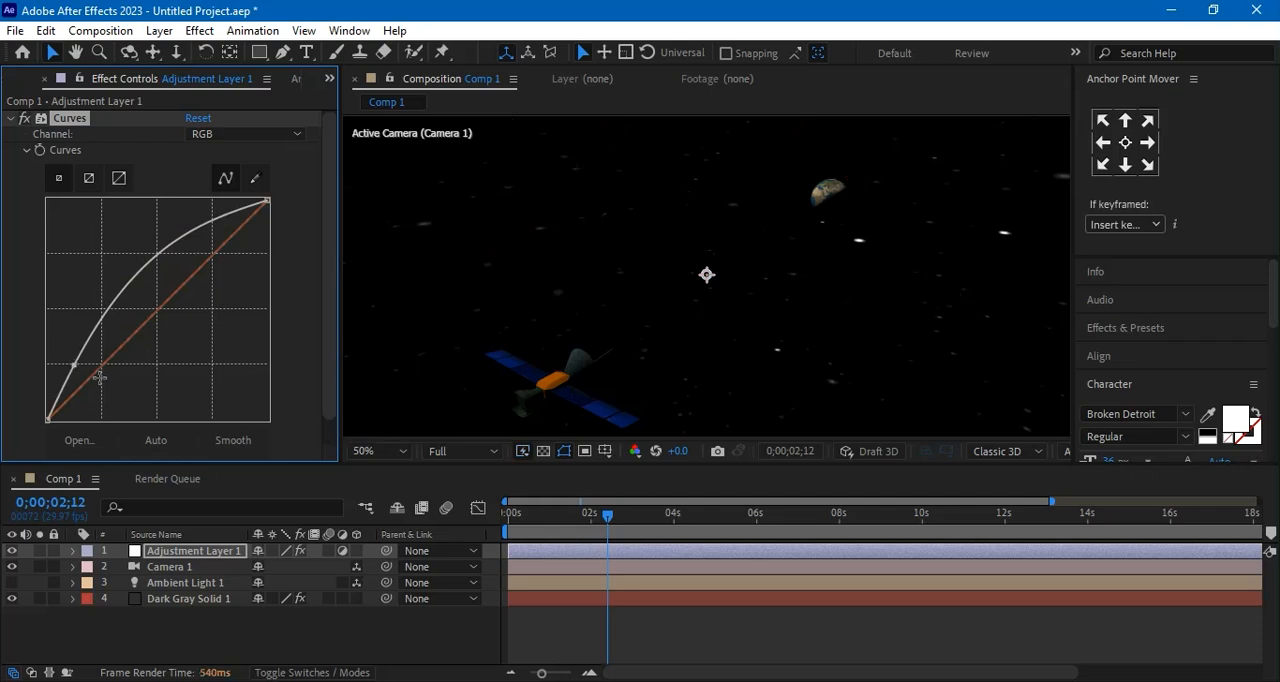
left_click_drag(94, 373, 97, 381)
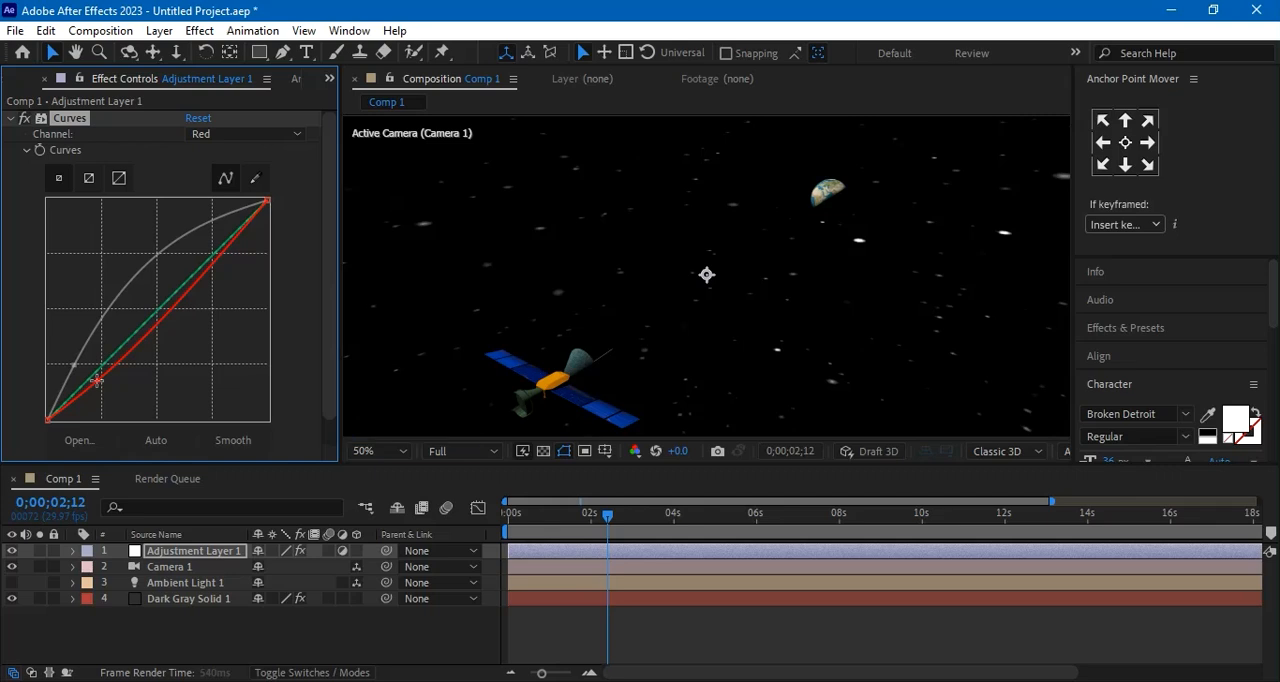
left_click(392, 646)
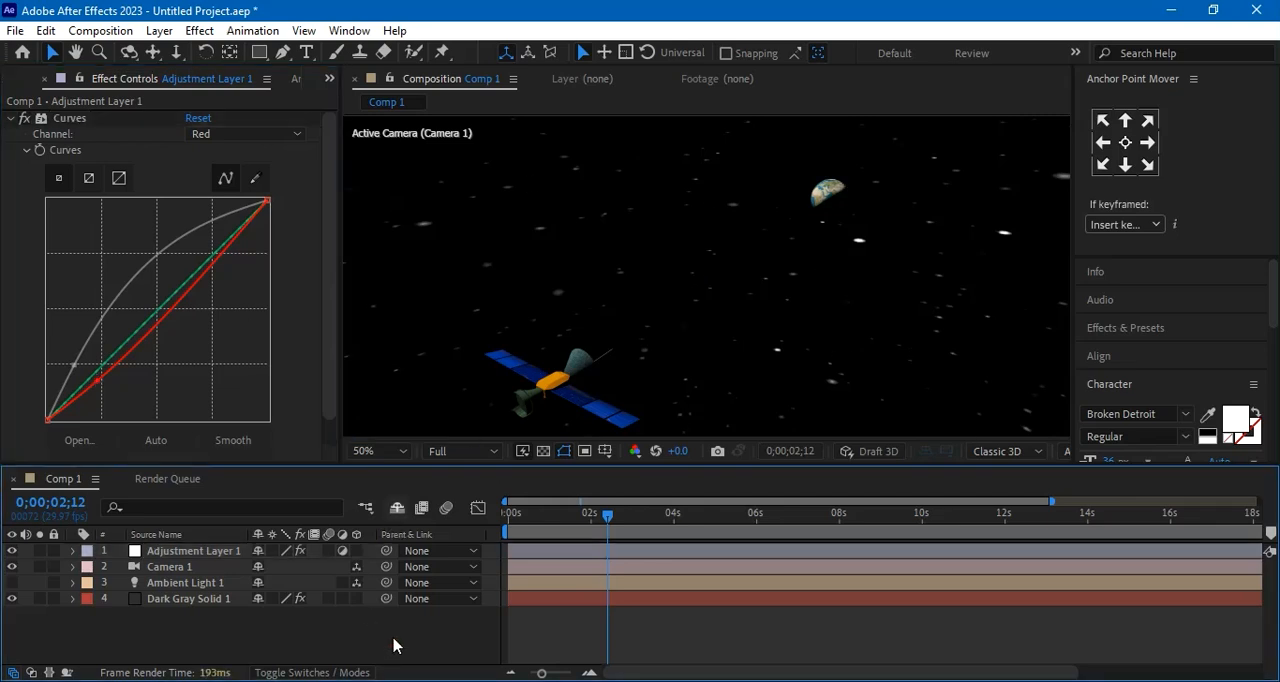